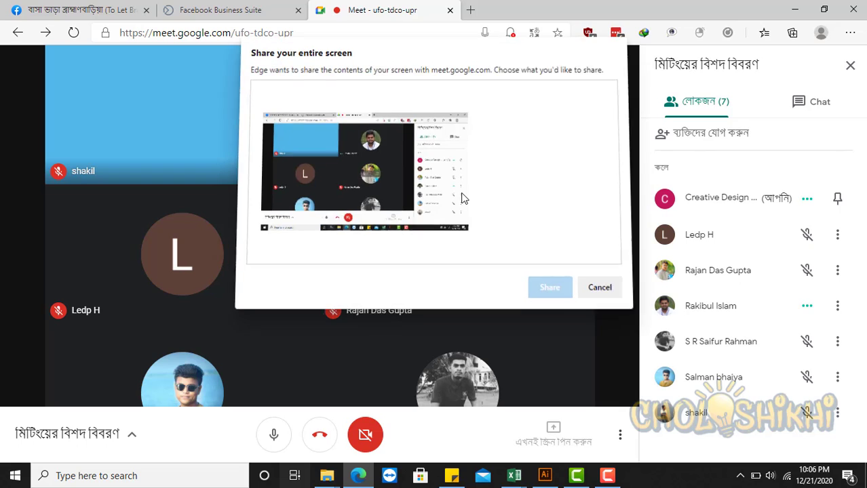
# Share the entire screen in the Google Meet call, dismissing the sharing notice, and close the Facebook Business Suite page
pyautogui.click(407, 182)
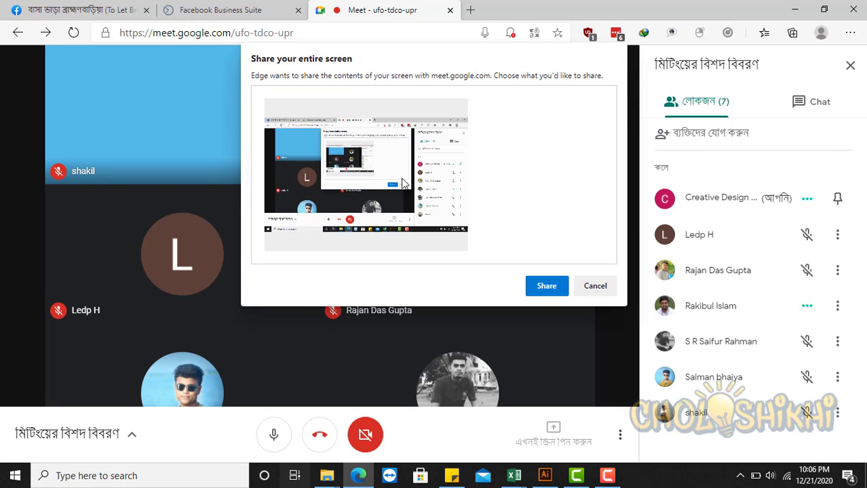
pyautogui.click(545, 286)
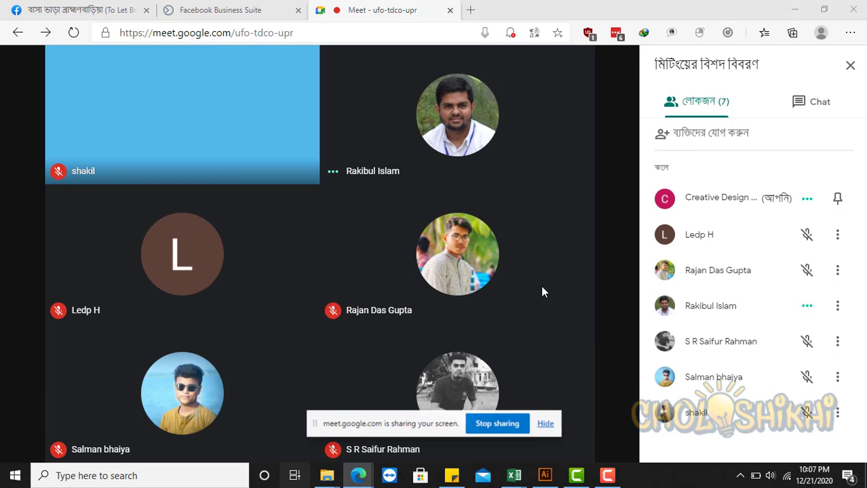
pyautogui.click(543, 424)
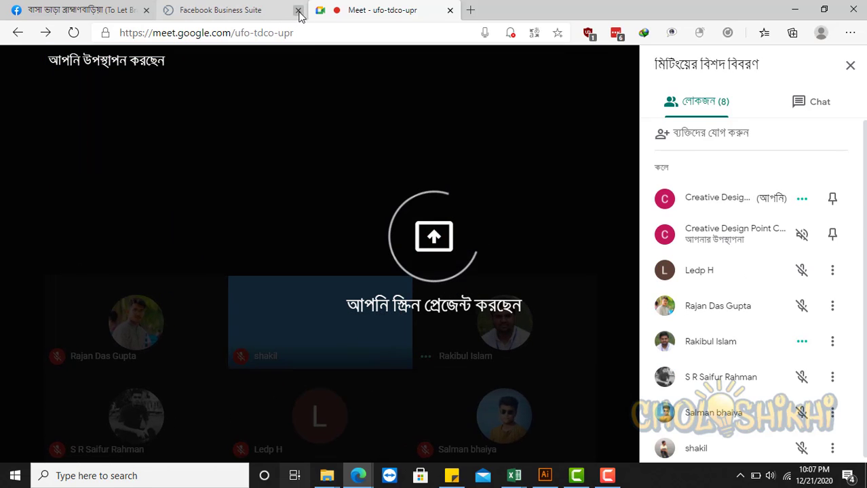
pyautogui.click(297, 10)
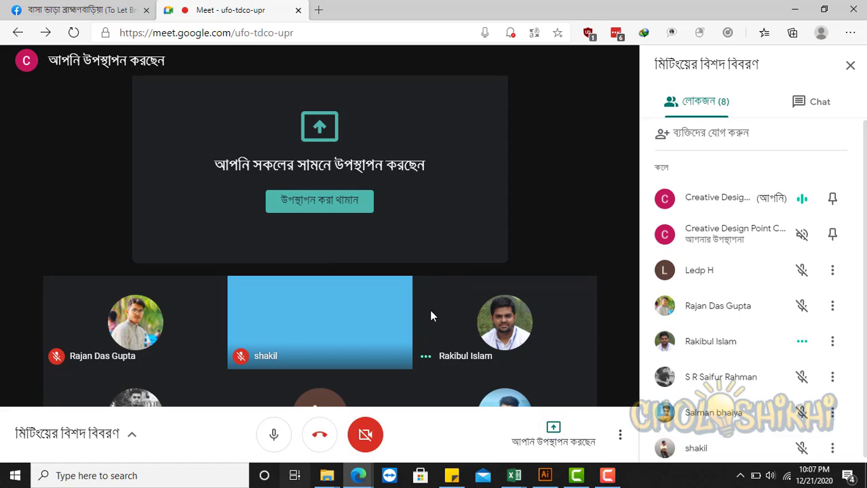
# Switch to Adobe Illustrator and close the voojon offer.ai document
pyautogui.click(541, 475)
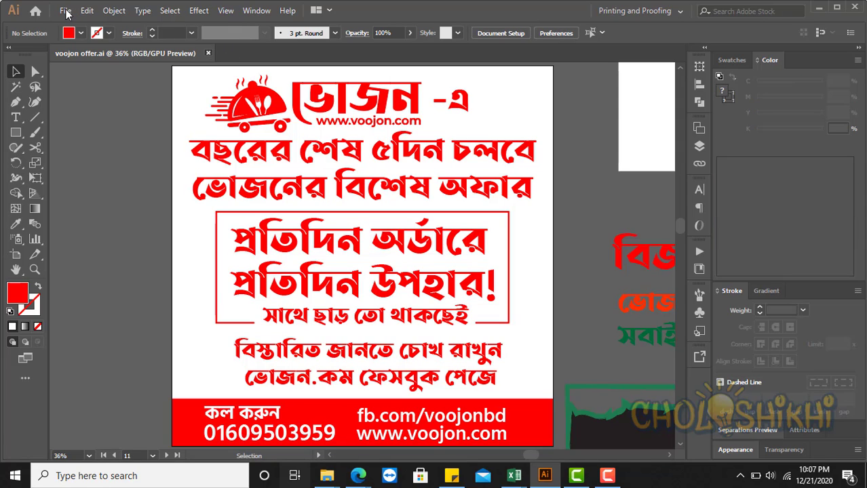
pyautogui.hotkey('ctrl', 'w')
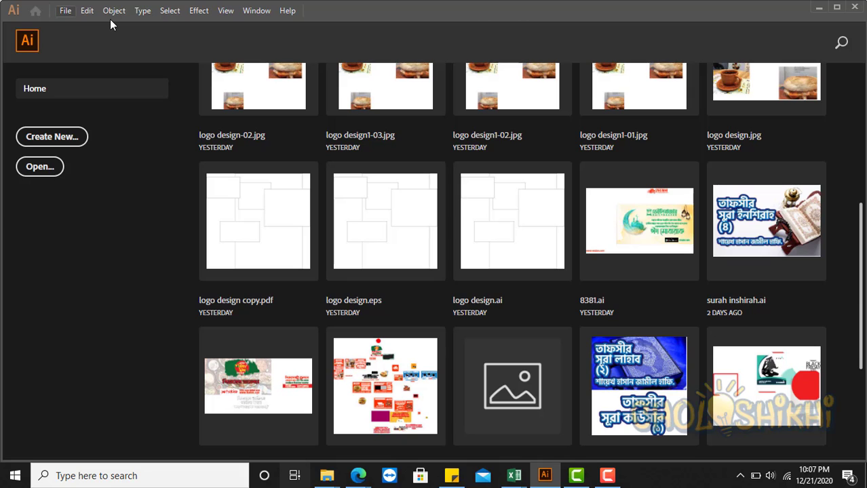
pyautogui.click(66, 11)
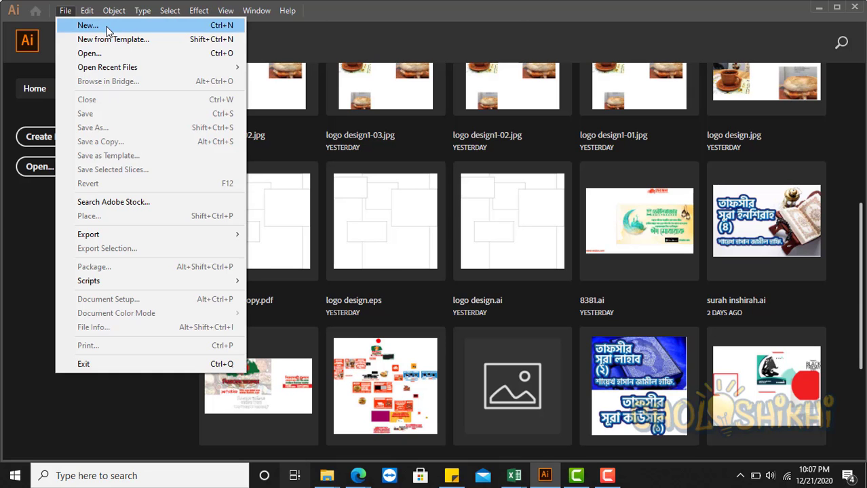
pyautogui.click(87, 23)
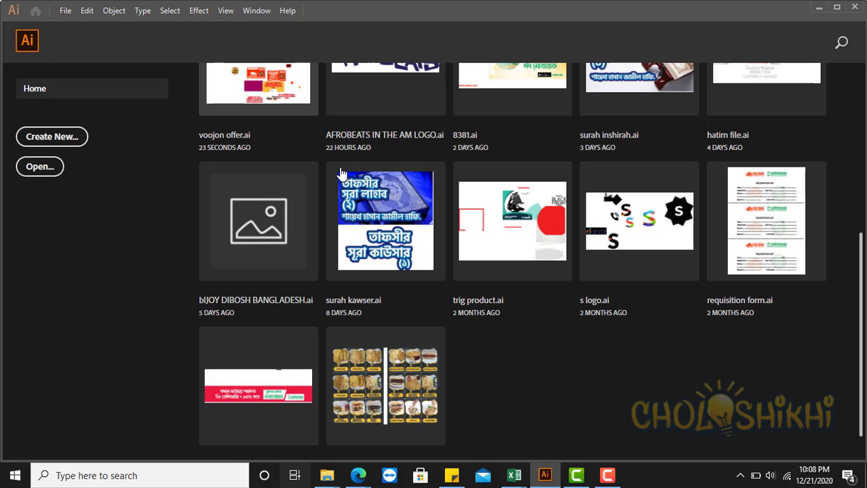
pyautogui.moveTo(354, 471)
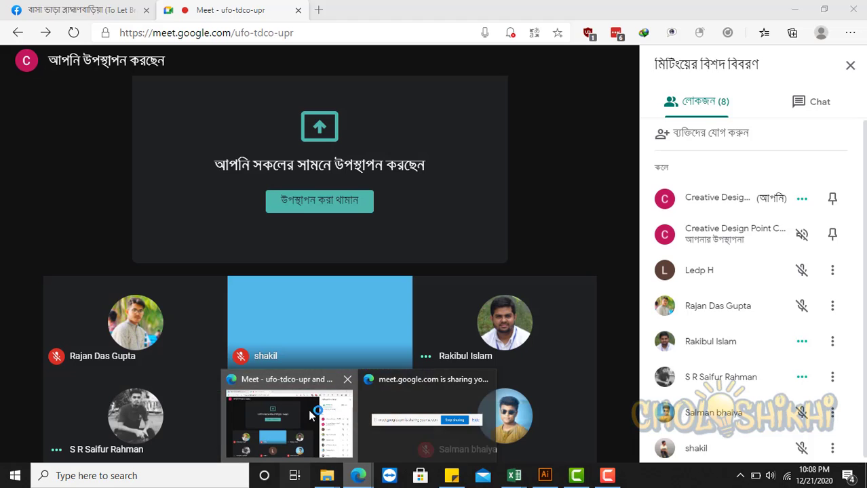
pyautogui.click(308, 414)
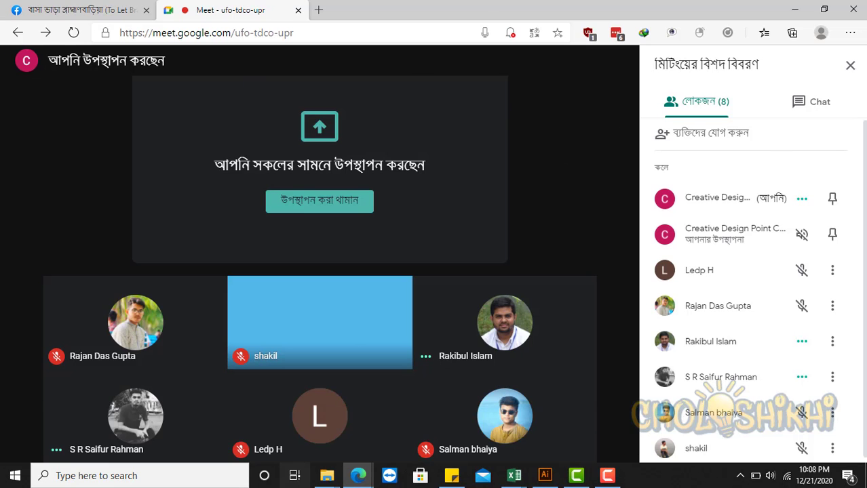
pyautogui.click(798, 8)
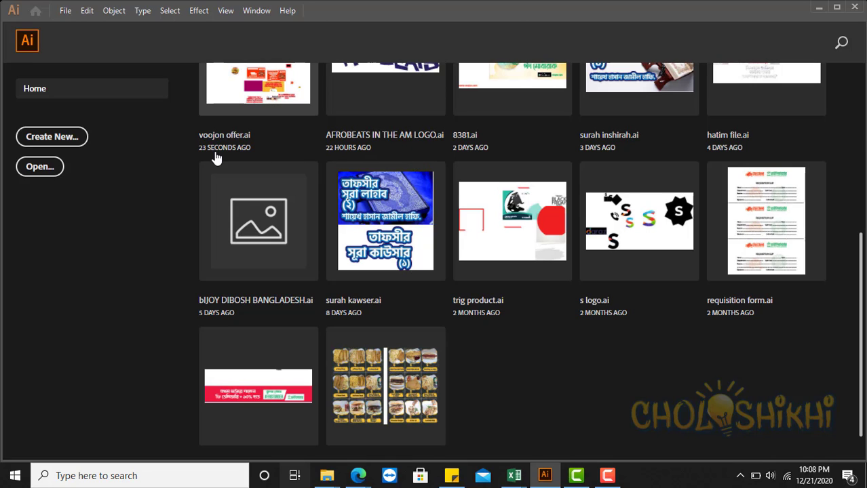
# Create a new document from the Web preset Common, 1366 x 768 px
pyautogui.scroll(4, 221, 154)
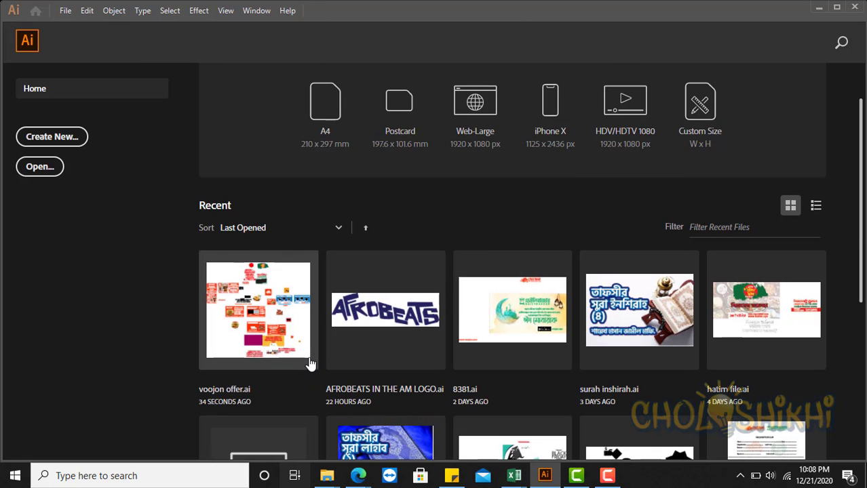
pyautogui.click(47, 137)
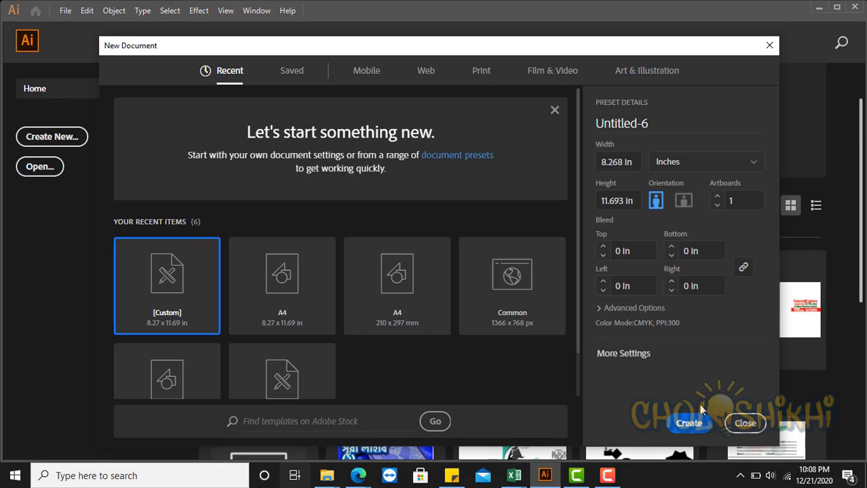
pyautogui.click(426, 71)
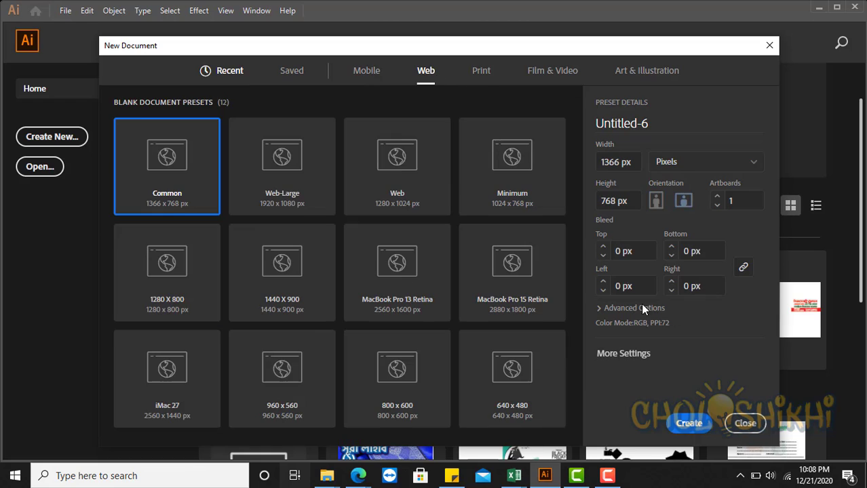
pyautogui.click(687, 422)
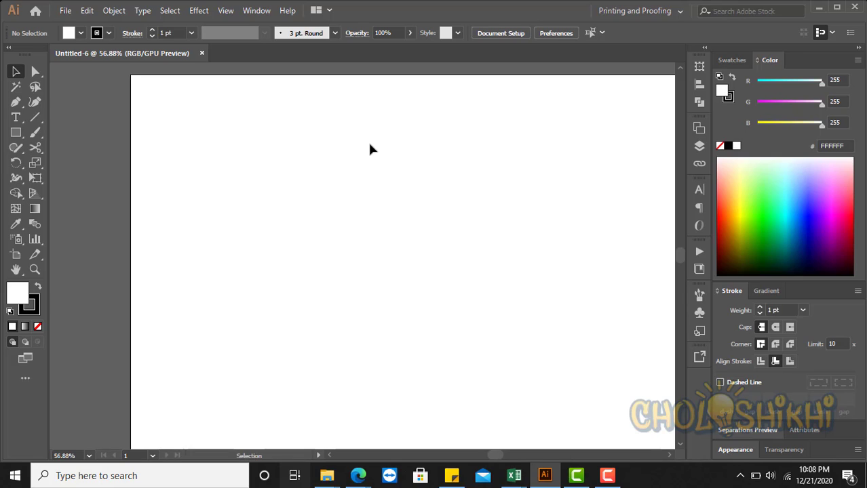
pyautogui.scroll(-1, 266, 177)
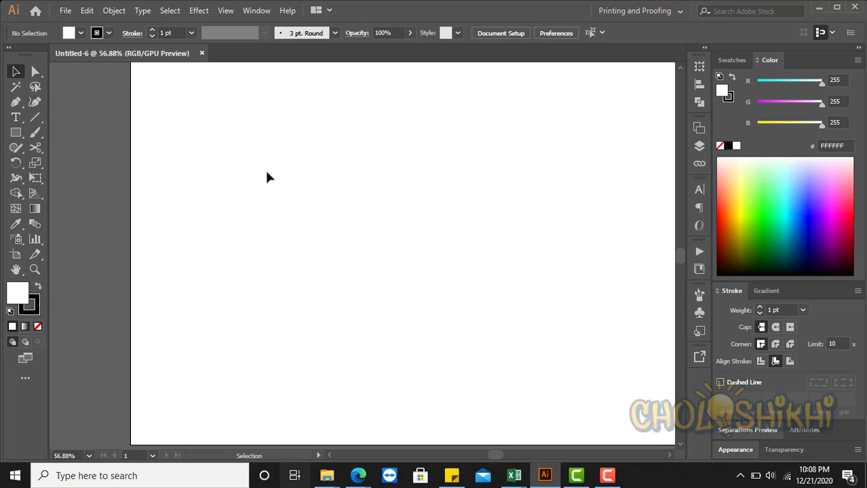
pyautogui.scroll(1, 278, 180)
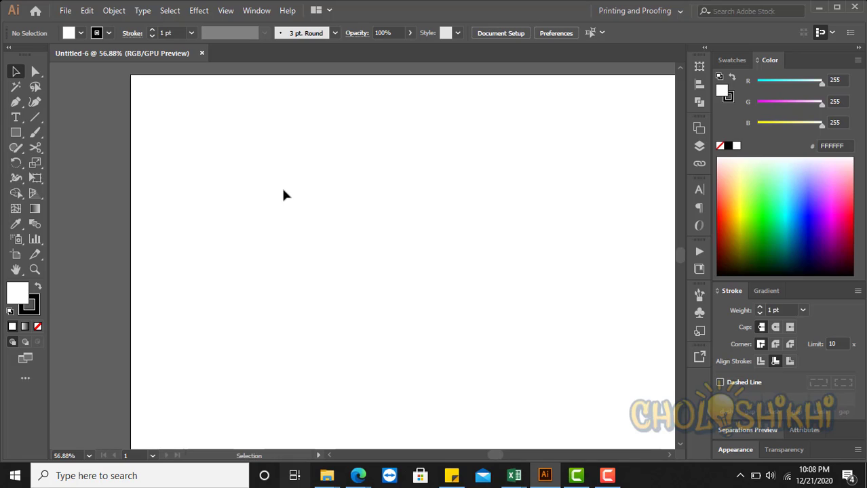
pyautogui.click(367, 478)
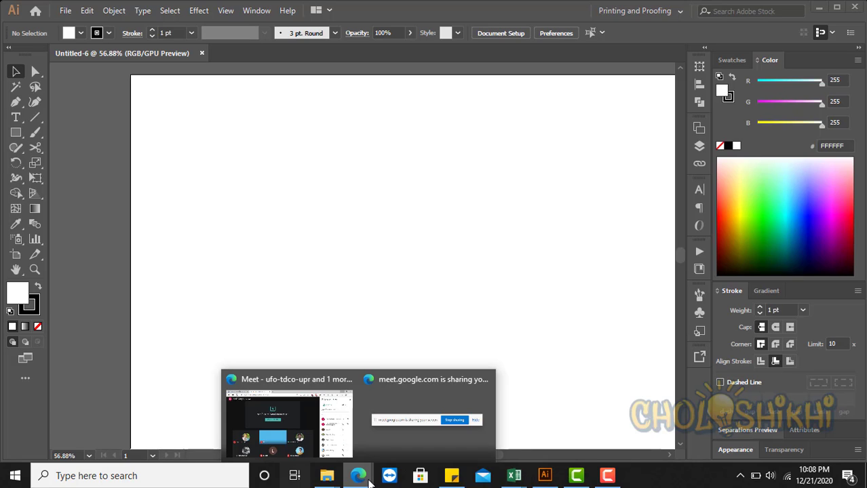
pyautogui.click(304, 127)
# Examine the file, script and editing commands and the canvas context options available for the blank document
pyautogui.click(65, 11)
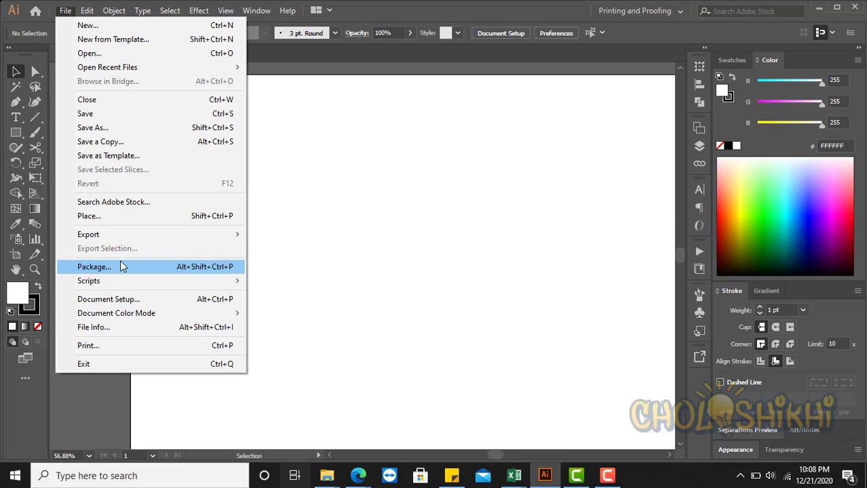
pyautogui.moveTo(122, 288)
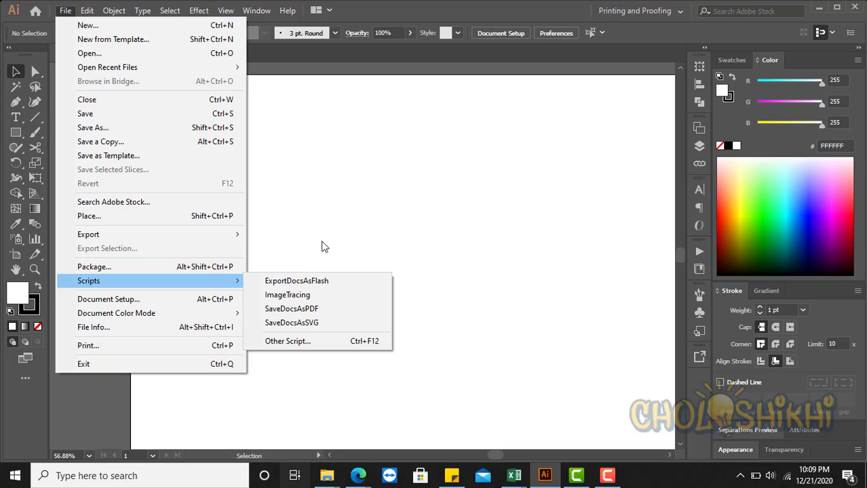
pyautogui.click(426, 174)
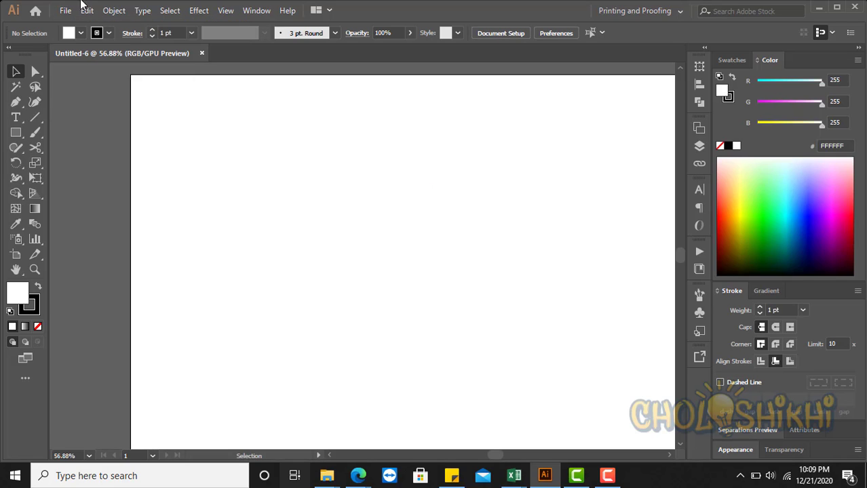
pyautogui.click(87, 10)
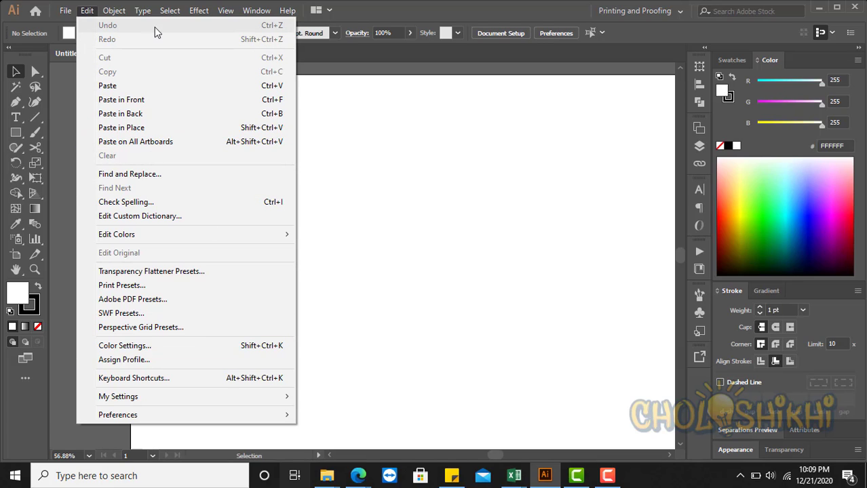
pyautogui.click(380, 130)
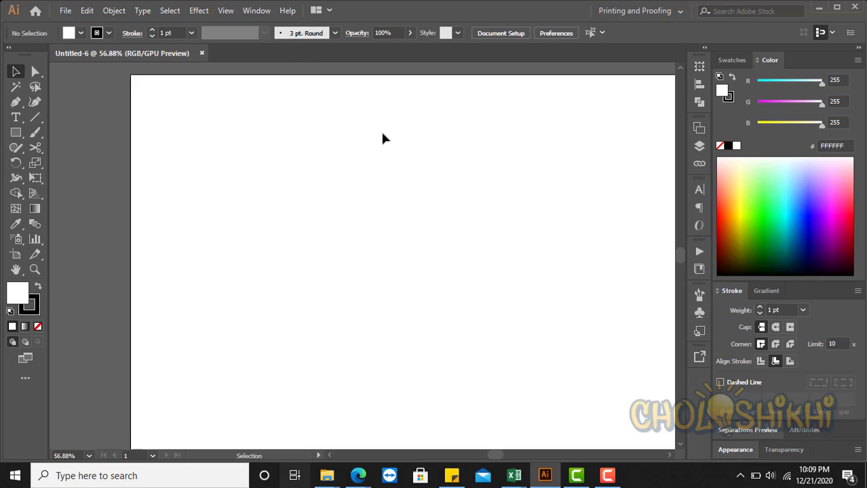
pyautogui.rightClick(395, 142)
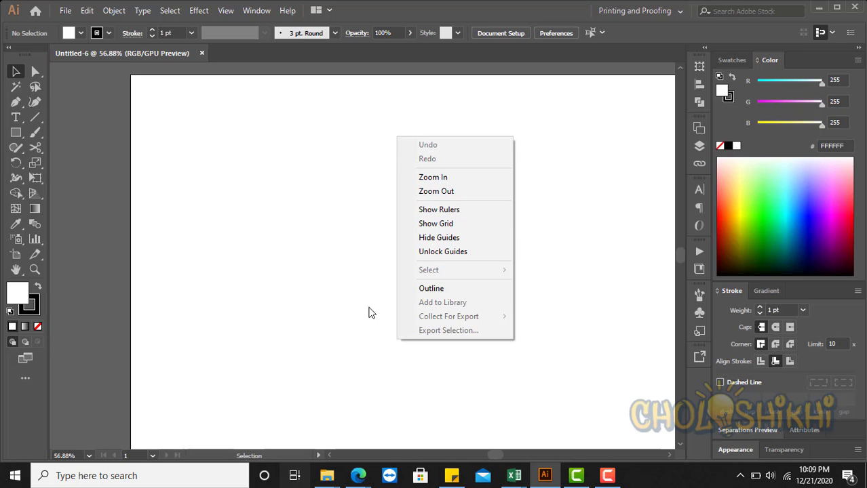
pyautogui.click(288, 243)
pyautogui.click(87, 10)
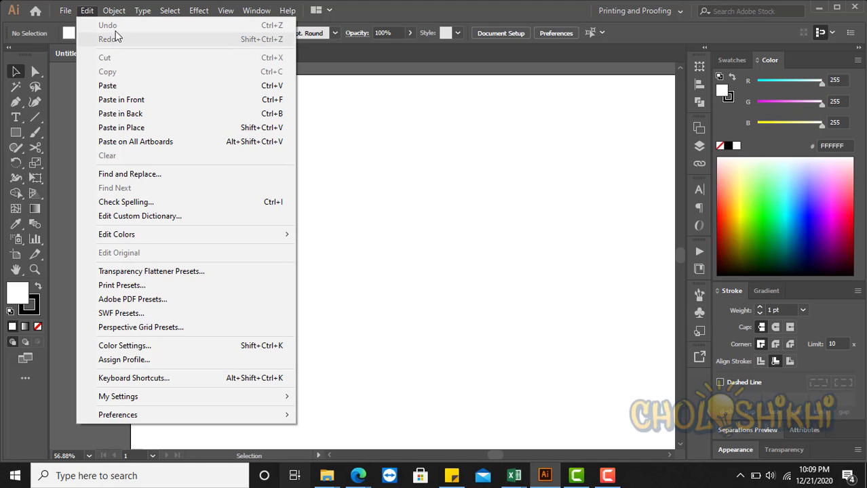
# Switch to the Google Meet window to check the call, and return to Adobe Illustrator
pyautogui.moveTo(361, 479)
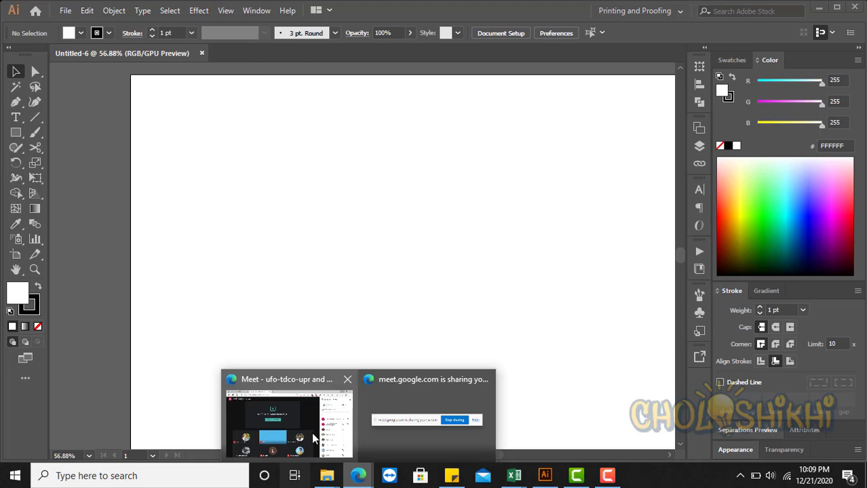
pyautogui.click(311, 432)
pyautogui.click(539, 130)
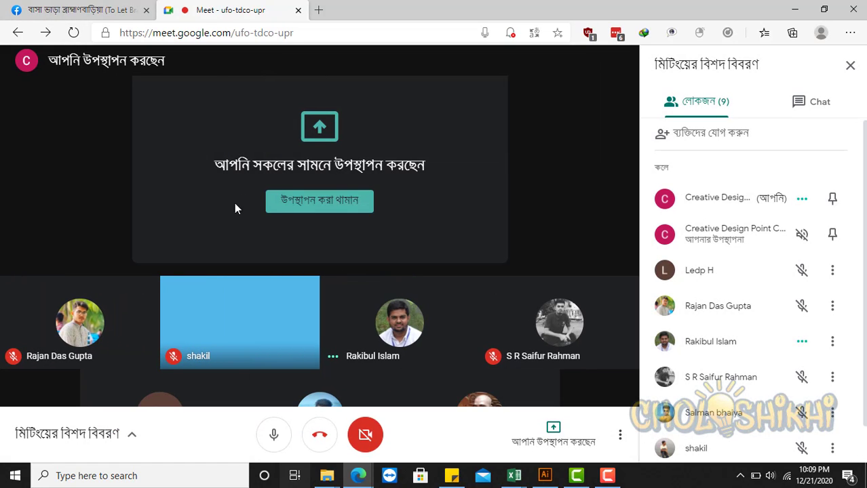
pyautogui.hotkey('alt', 'Tab')
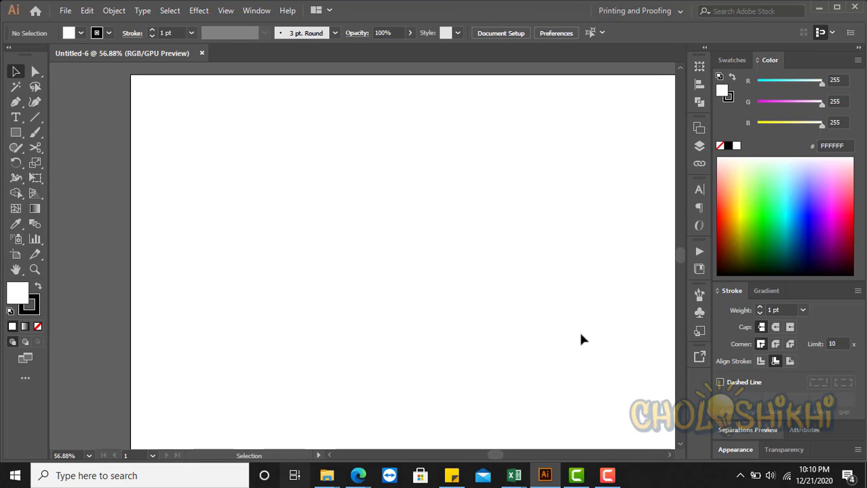
# Try full-screen mode, return to the normal screen mode, and look over the editing commands again
pyautogui.press('f')
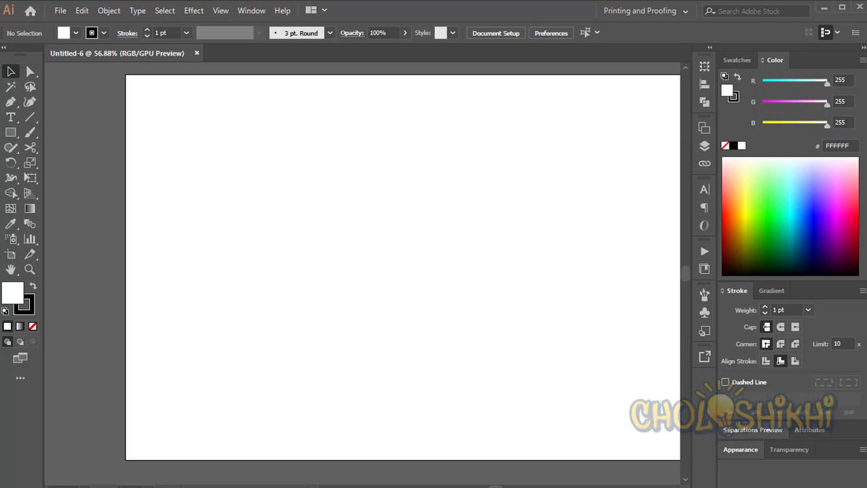
pyautogui.hotkey('shift', 'f')
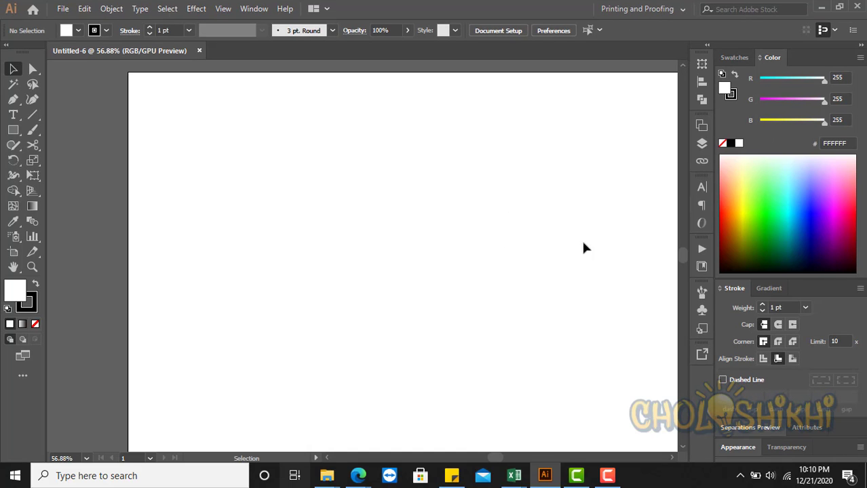
pyautogui.click(84, 9)
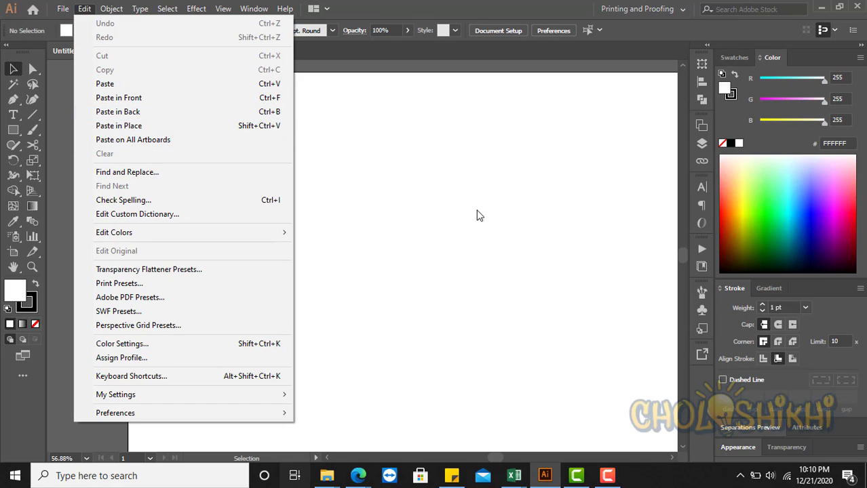
pyautogui.click(506, 218)
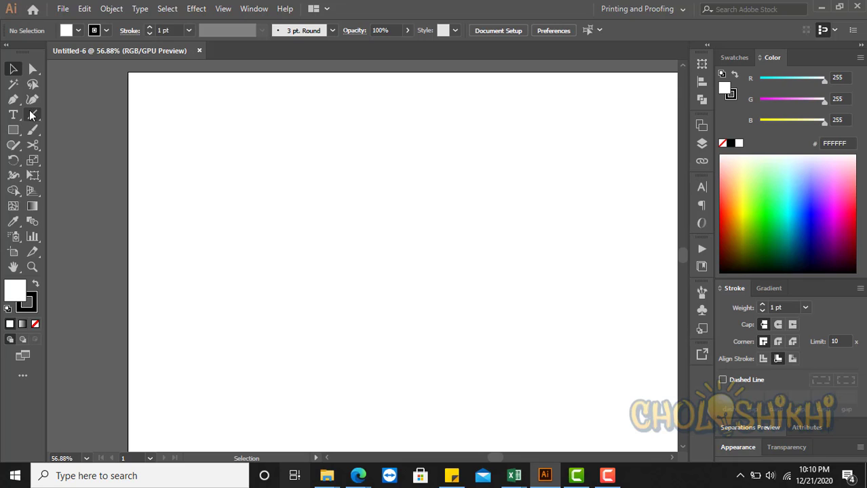
# Draw a nearly square rectangle in the upper-left part of the artboard and fill it with light blue 5EBEFF
pyautogui.click(13, 129)
pyautogui.moveTo(230, 134); pyautogui.dragTo(342, 221)
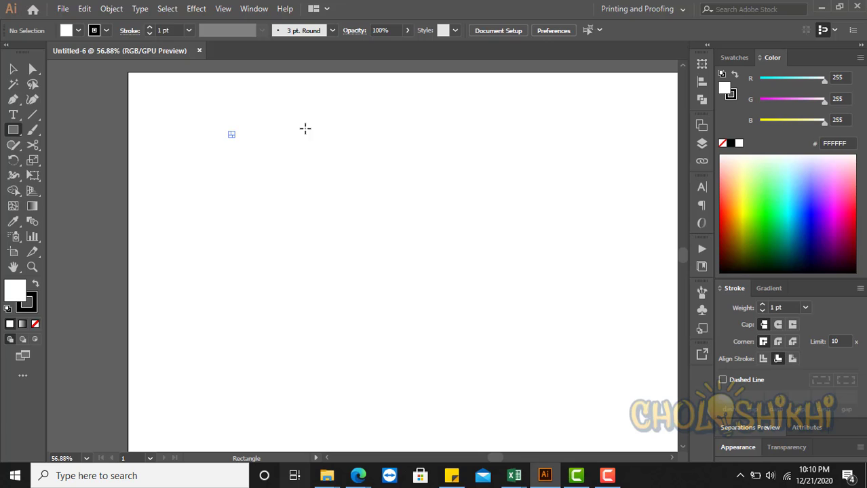
pyautogui.press('Delete')
pyautogui.moveTo(172, 136); pyautogui.dragTo(353, 294)
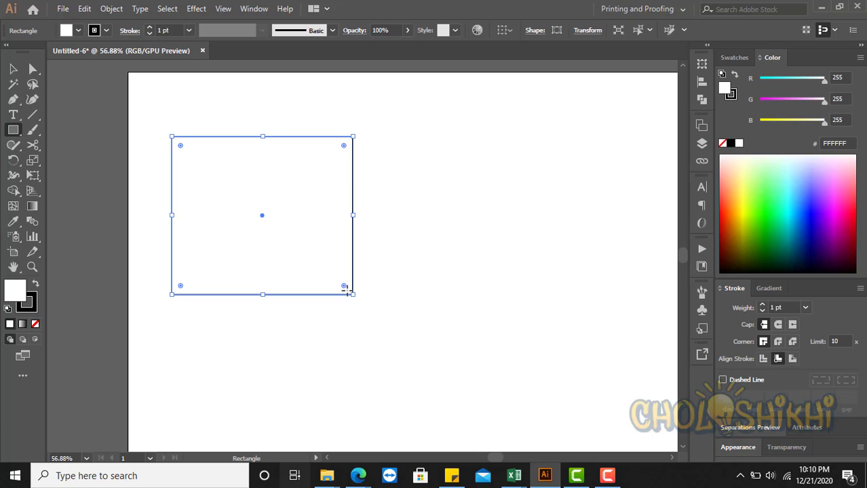
pyautogui.click(800, 186)
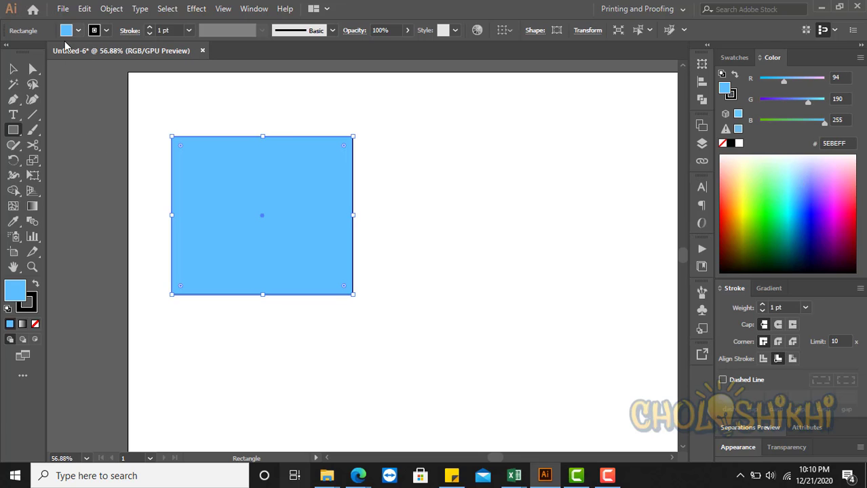
# Copy the light blue rectangle and paste three copies, moving the last one toward the artboard's lower right
pyautogui.click(12, 69)
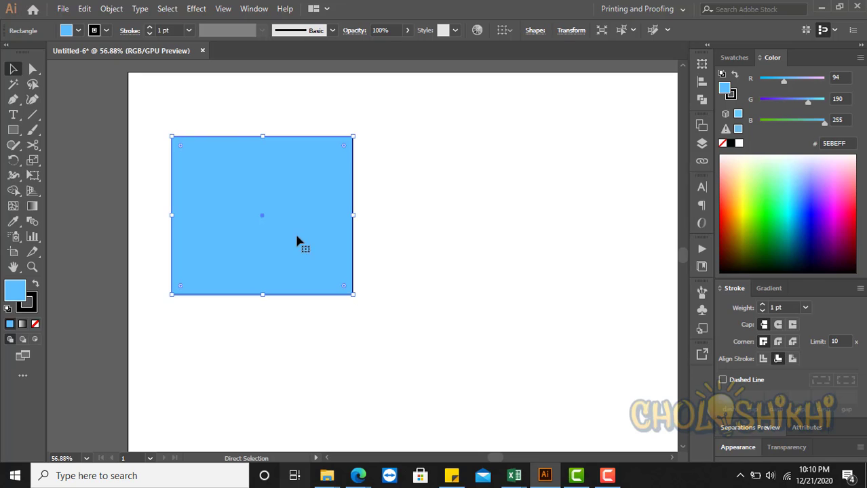
pyautogui.hotkey('ctrl', 'c')
pyautogui.hotkey('ctrl', 'v')
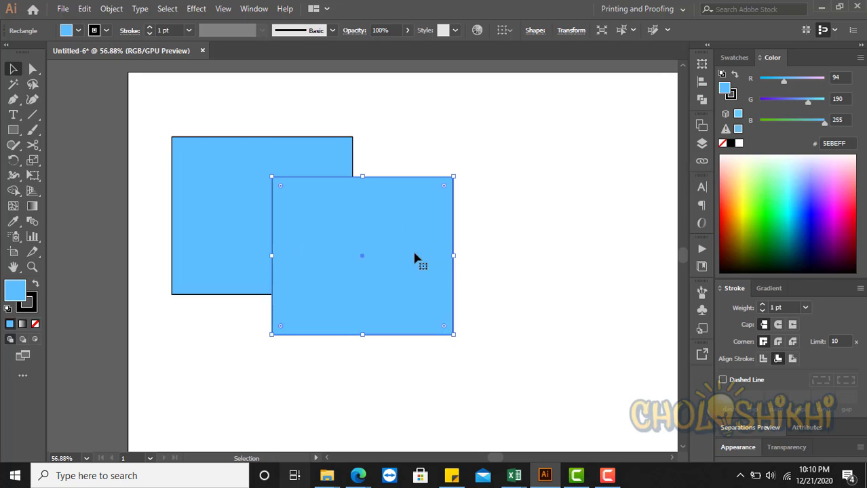
pyautogui.moveTo(421, 263); pyautogui.dragTo(406, 256)
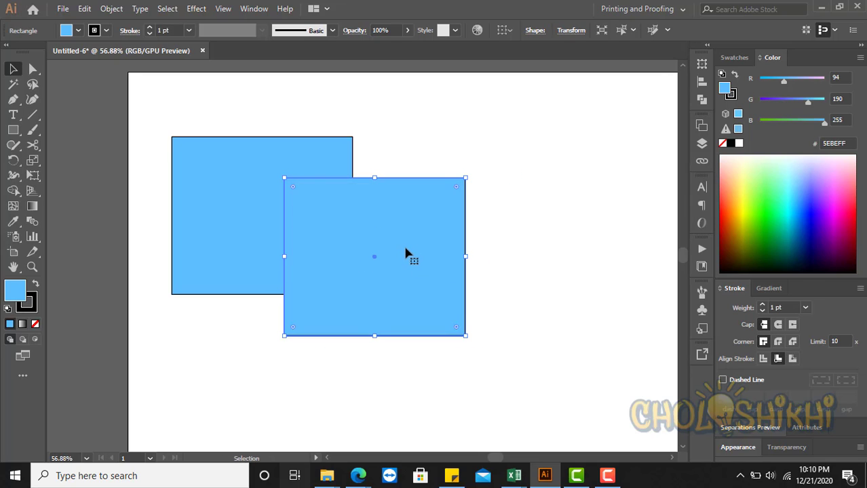
pyautogui.hotkey('ctrl', 'v')
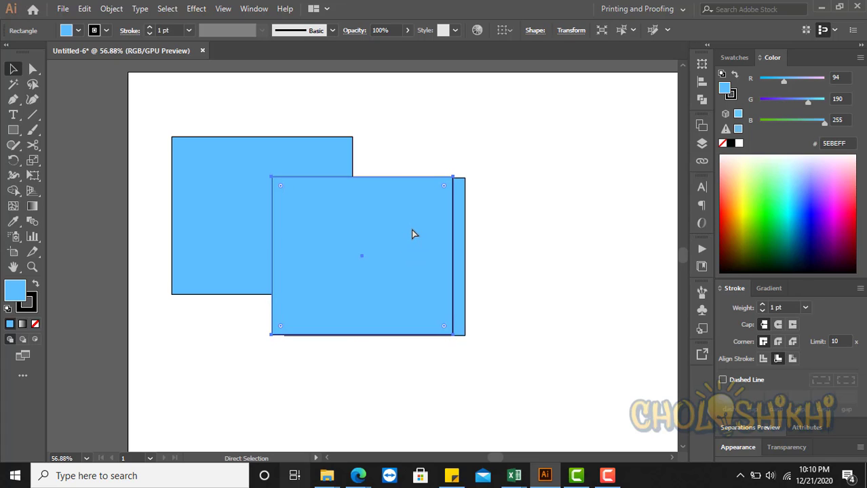
pyautogui.moveTo(411, 231); pyautogui.dragTo(526, 290)
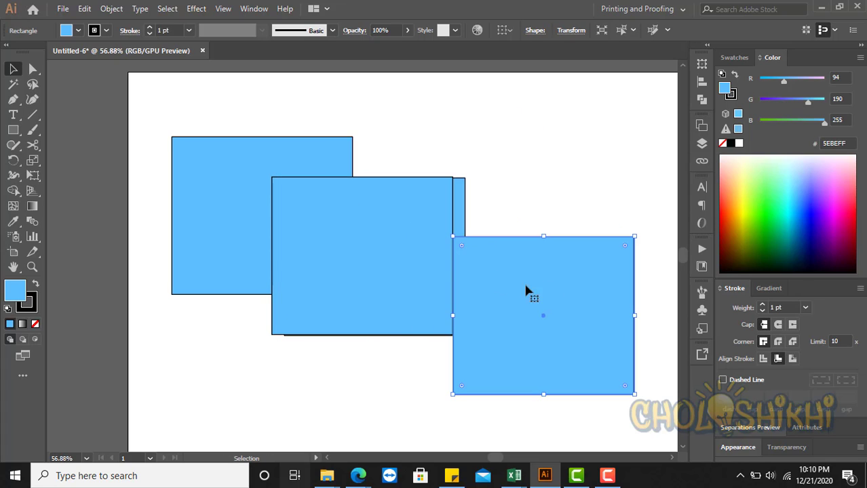
# Paste a fourth copy of the light blue rectangle in the middle of the artboard and deselect it
pyautogui.hotkey('ctrl', '-')
pyautogui.hotkey('ctrl', '-')
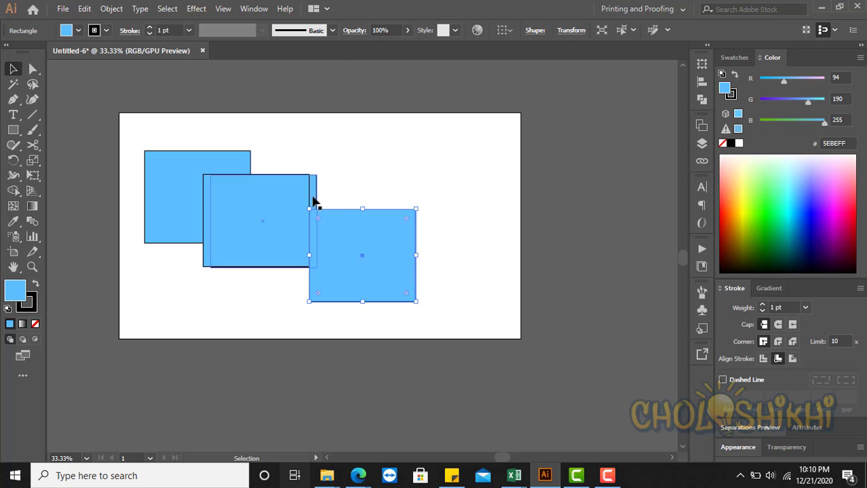
pyautogui.hotkey('ctrl', 'space')
pyautogui.moveTo(254, 199); pyautogui.dragTo(273, 225)
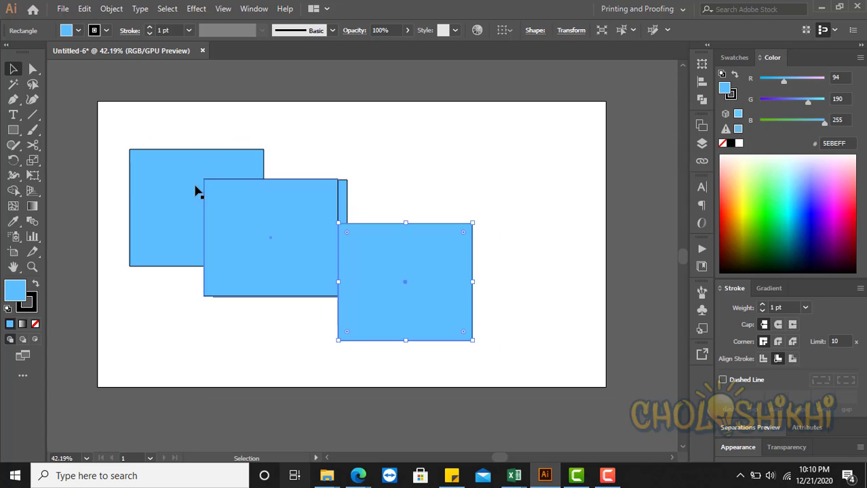
pyautogui.click(159, 203)
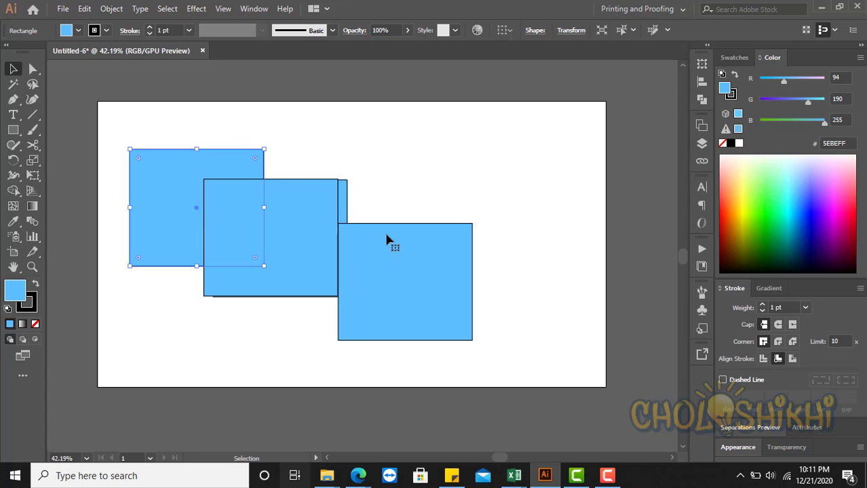
pyautogui.press('a')
pyautogui.hotkey('ctrl', 'v')
pyautogui.press('v')
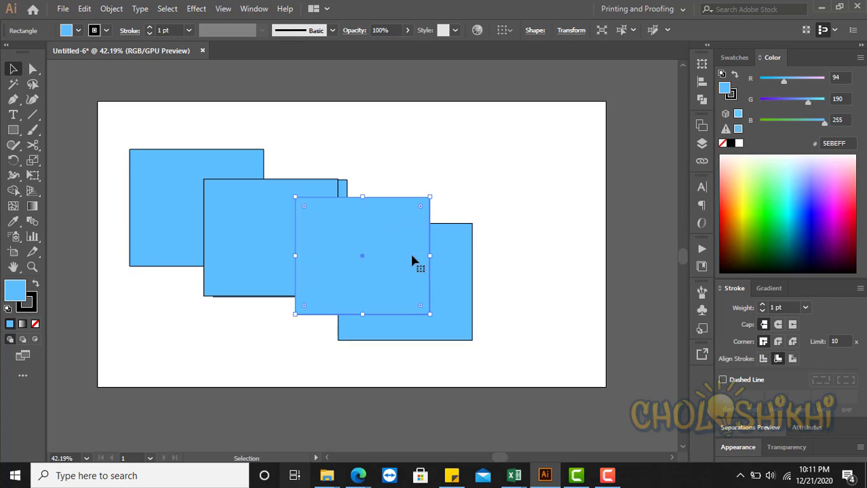
pyautogui.click(466, 176)
pyautogui.moveTo(527, 146); pyautogui.dragTo(581, 186)
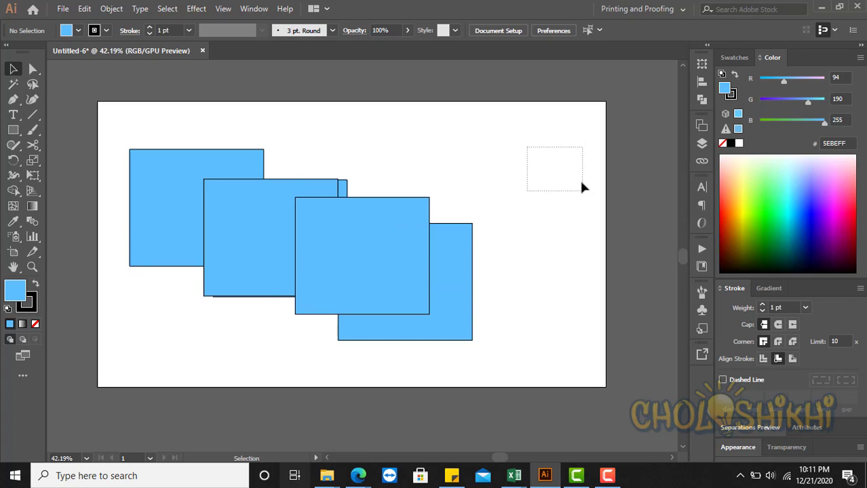
# Spread the overlapping copies apart, with two at the artboard's upper edge, one at its lower edge and one right of centre
pyautogui.moveTo(388, 271); pyautogui.dragTo(586, 94)
pyautogui.moveTo(297, 222); pyautogui.dragTo(246, 340)
pyautogui.moveTo(429, 288); pyautogui.dragTo(480, 277)
# Cut the original upper-left rectangle, paste it back, and place it just left of the artboard's centre
pyautogui.click(84, 9)
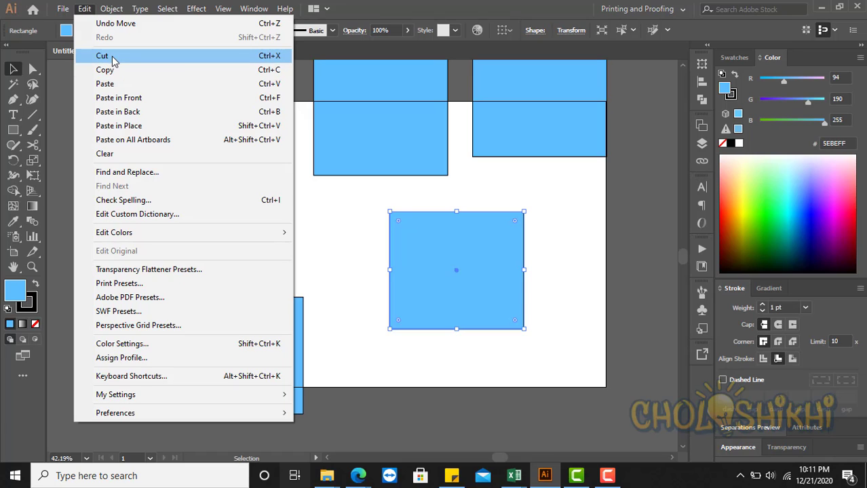
pyautogui.click(329, 268)
pyautogui.click(261, 201)
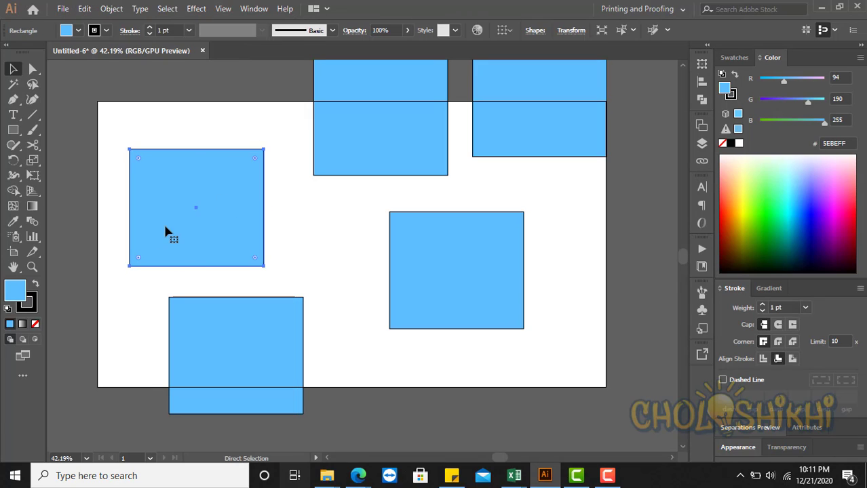
pyautogui.hotkey('ctrl', 'x')
pyautogui.hotkey('ctrl', 'v')
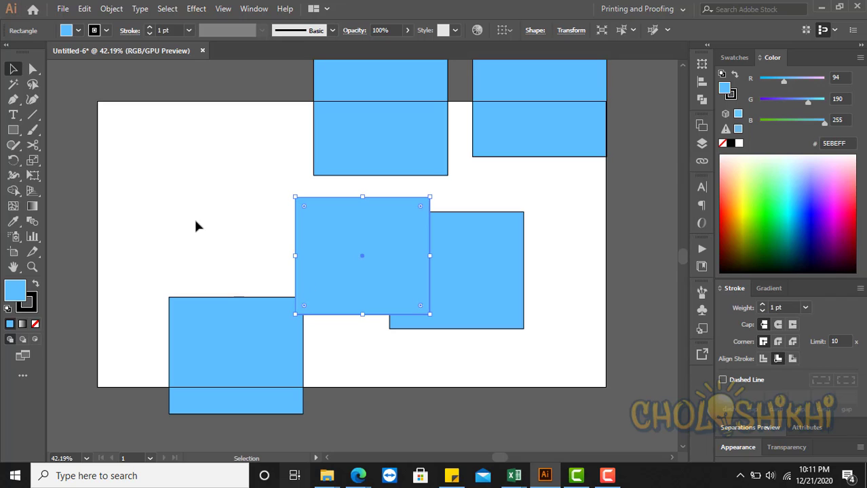
pyautogui.moveTo(331, 244); pyautogui.dragTo(265, 228)
pyautogui.moveTo(299, 234); pyautogui.dragTo(315, 227)
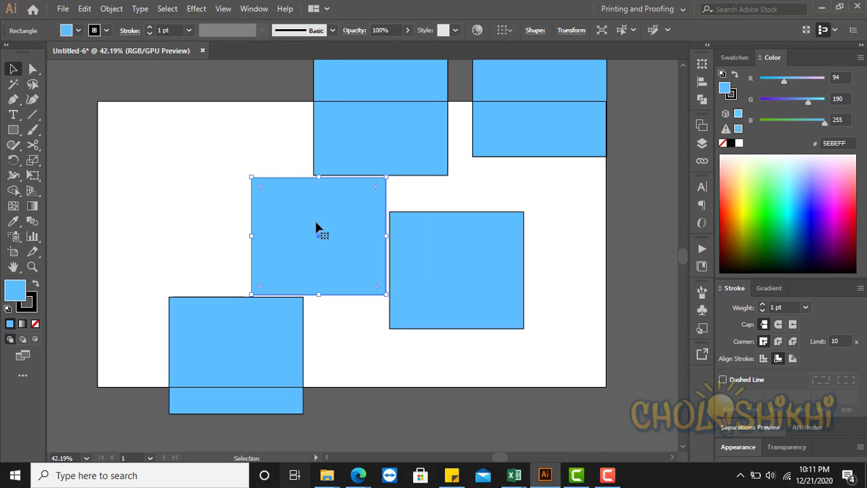
pyautogui.click(84, 8)
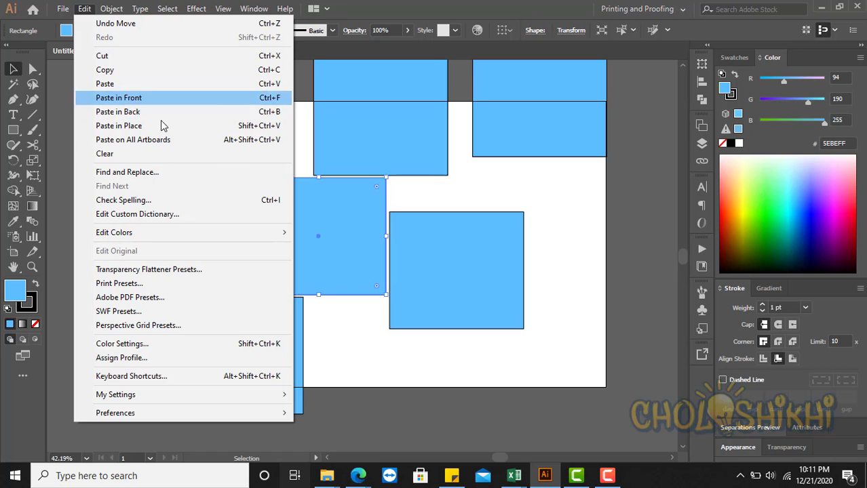
pyautogui.click(444, 198)
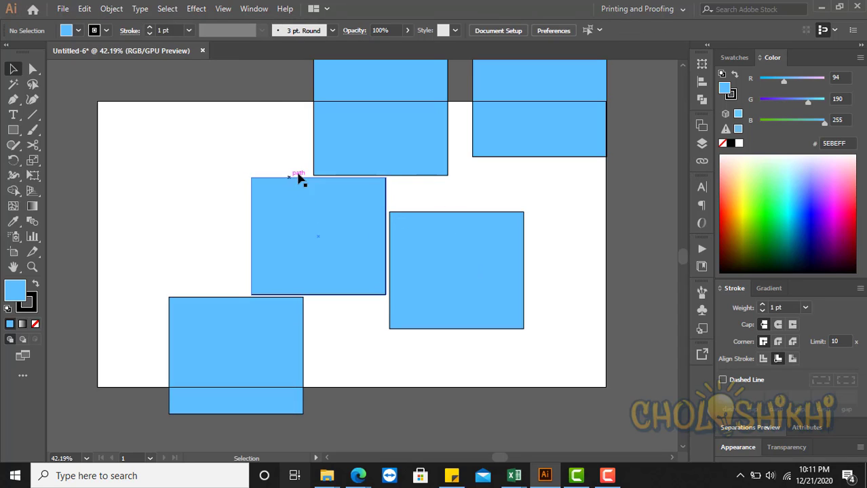
# Move the two upper rectangles down toward the group, filling the left one violet and the right one green 5EBE1D
pyautogui.moveTo(355, 165); pyautogui.dragTo(360, 224)
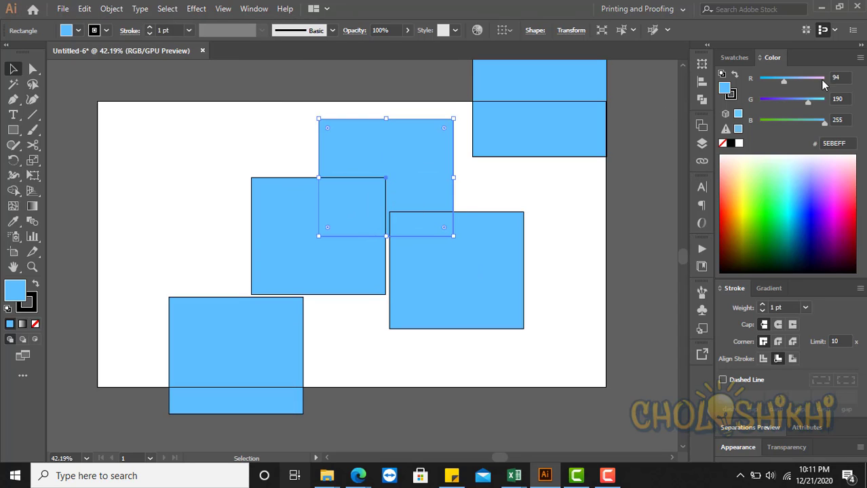
pyautogui.click(777, 100)
pyautogui.moveTo(506, 152); pyautogui.dragTo(431, 199)
pyautogui.click(766, 119)
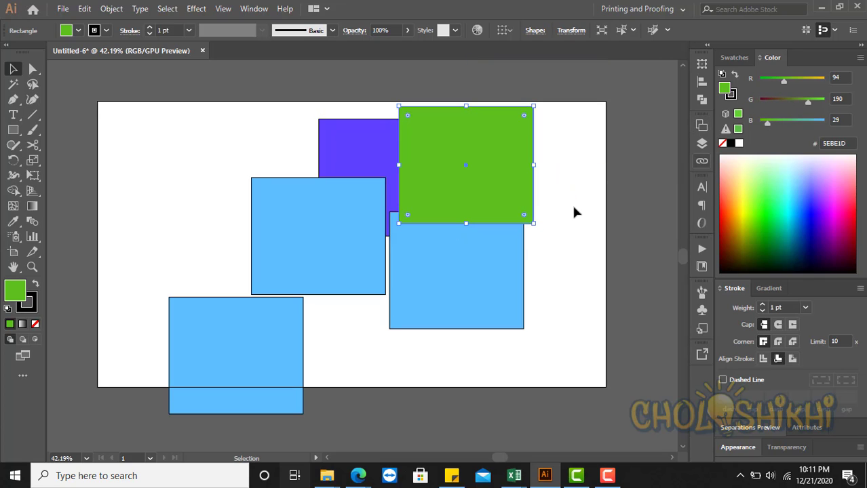
# Move the light blue rectangle right of centre up behind the green one and fill it with dark green 1A4200
pyautogui.moveTo(447, 261); pyautogui.dragTo(477, 243)
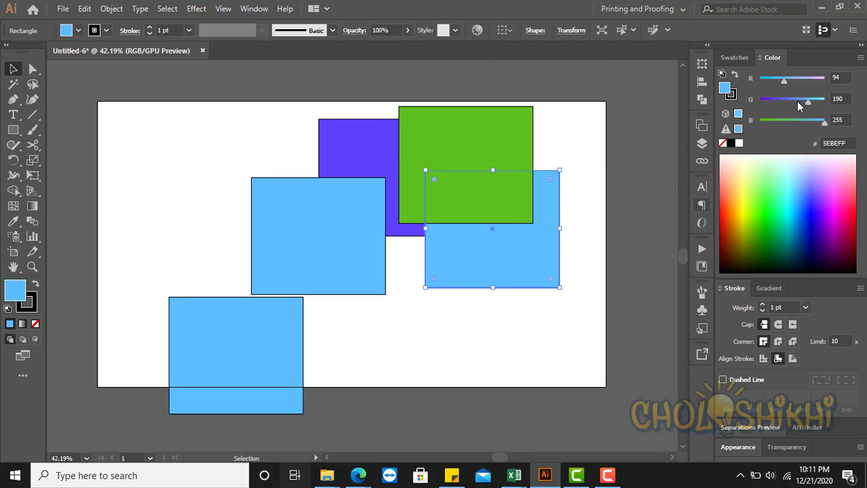
pyautogui.moveTo(780, 80); pyautogui.dragTo(765, 80)
pyautogui.moveTo(807, 101); pyautogui.dragTo(747, 126)
pyautogui.click(776, 99)
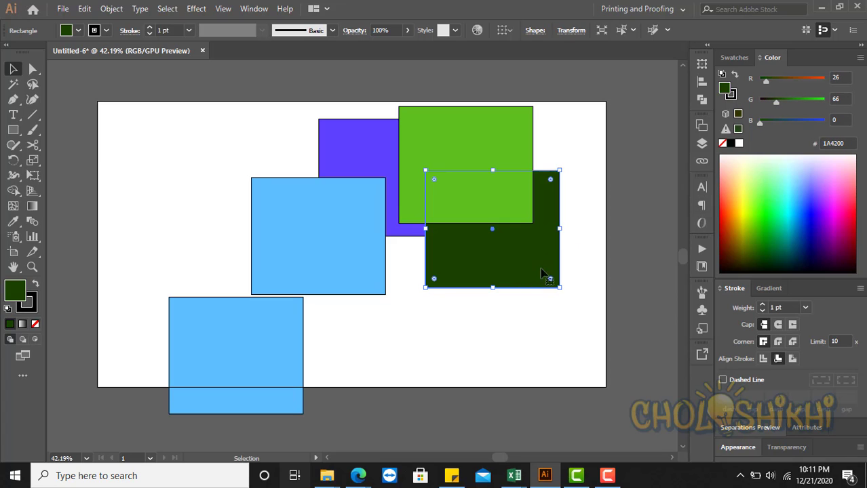
# Move the lower-left rectangle under the centre of the group, fill it with pink CE5BA1, and deselect it
pyautogui.click(257, 336)
pyautogui.moveTo(258, 341); pyautogui.dragTo(420, 245)
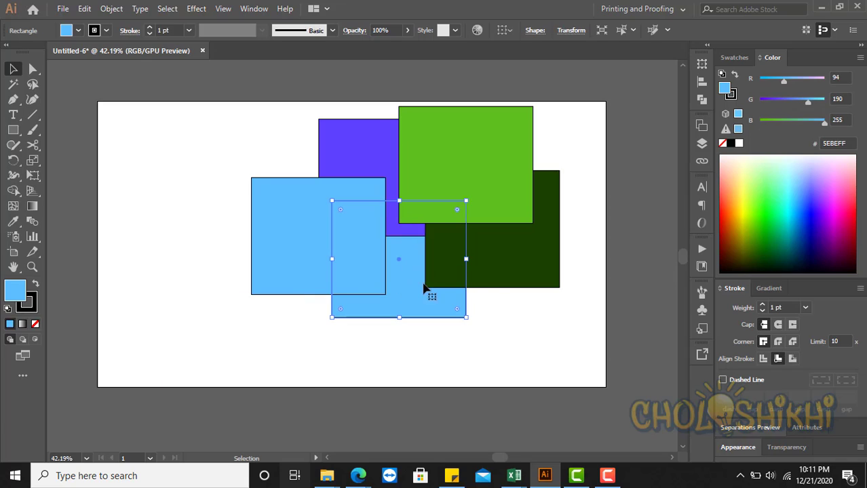
pyautogui.moveTo(783, 80); pyautogui.dragTo(760, 80)
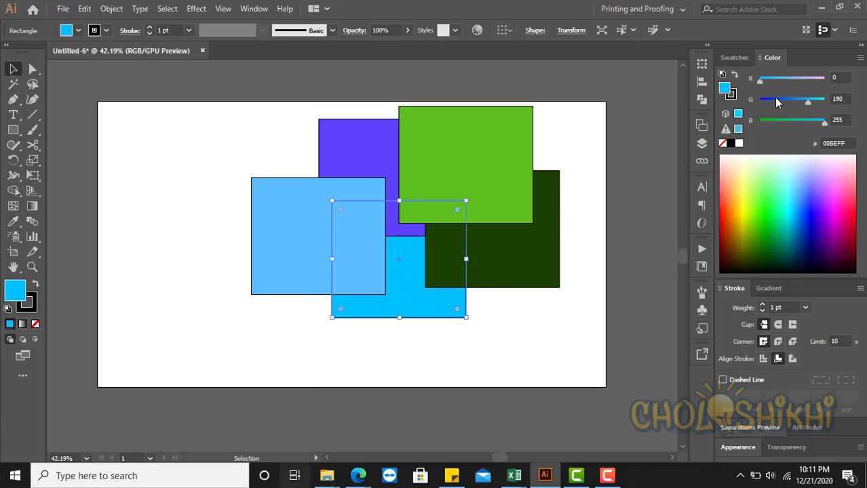
pyautogui.click(781, 99)
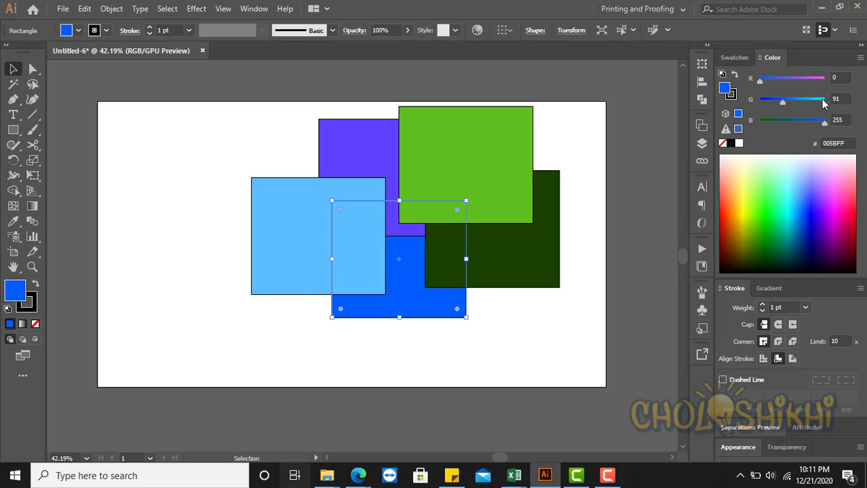
pyautogui.click(770, 120)
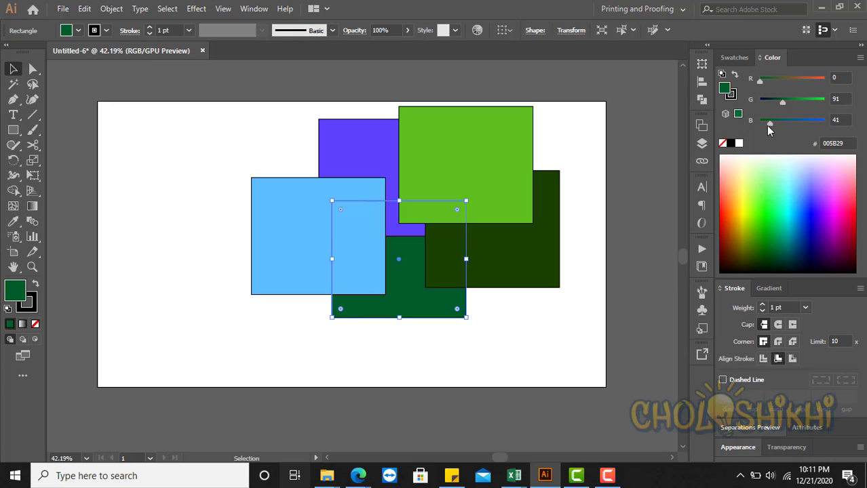
pyautogui.click(800, 120)
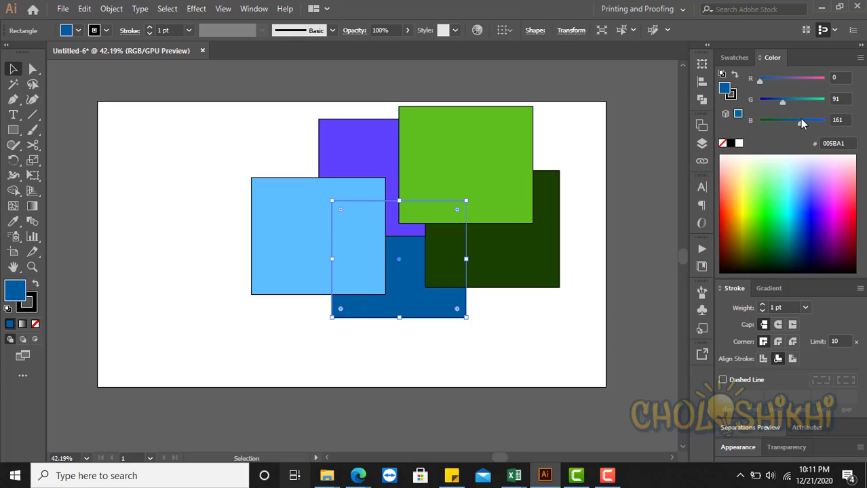
pyautogui.click(811, 80)
pyautogui.click(556, 306)
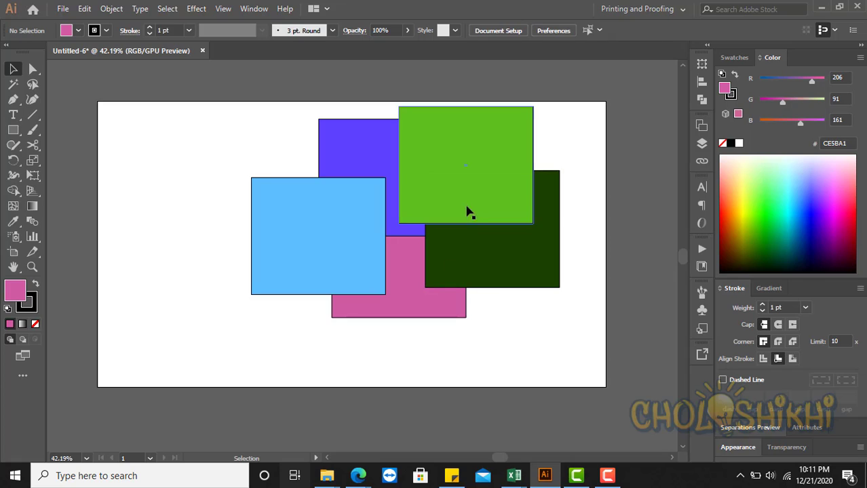
# Shift the dark green rectangle left over the pink one, and return it to the right, slightly higher than before
pyautogui.moveTo(576, 112); pyautogui.dragTo(349, 303)
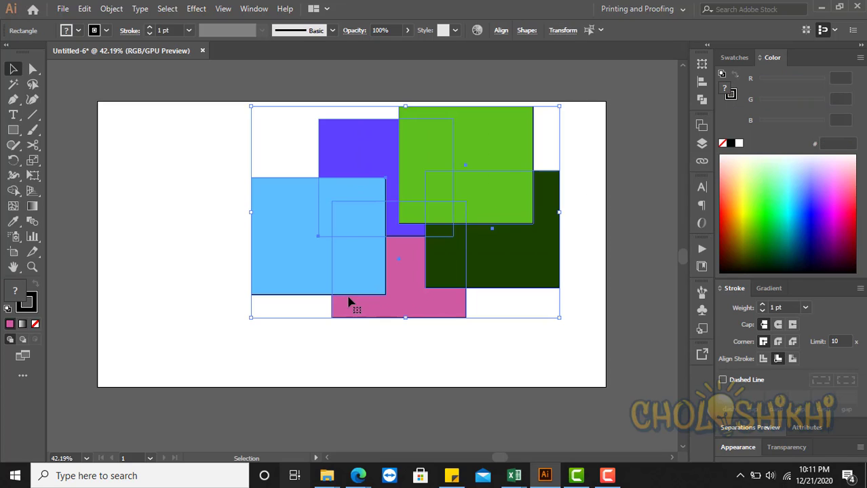
pyautogui.click(309, 343)
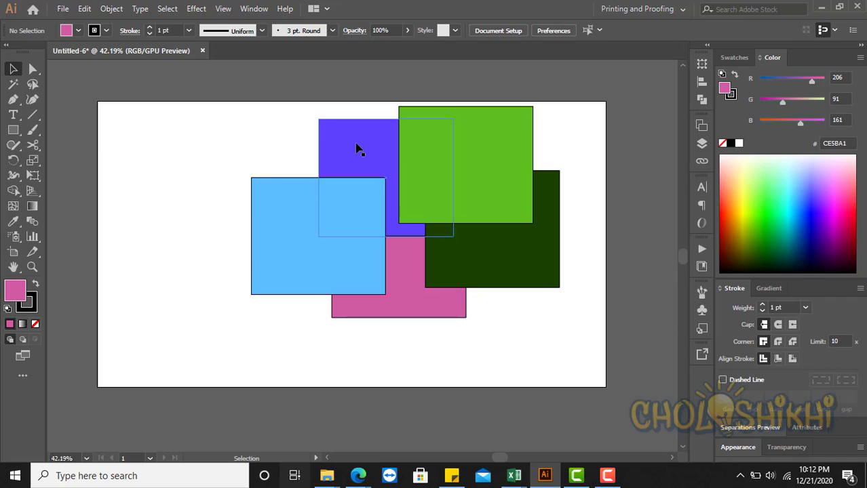
pyautogui.moveTo(488, 270); pyautogui.dragTo(451, 273)
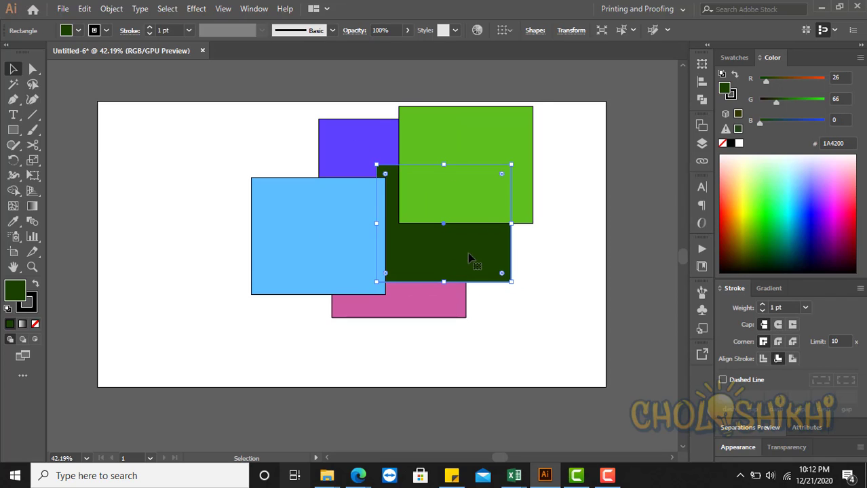
pyautogui.moveTo(445, 269); pyautogui.dragTo(493, 266)
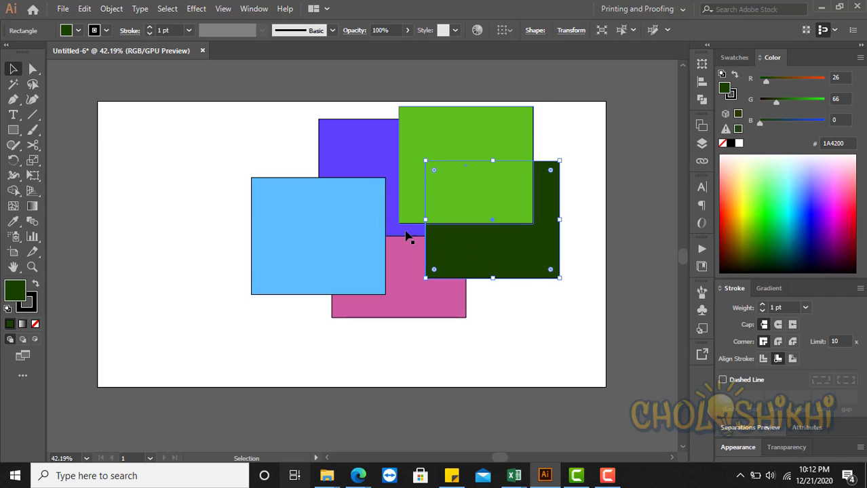
# Move the bright green rectangle left over the violet one, and shift the light blue rectangle slightly up and left
pyautogui.moveTo(413, 139); pyautogui.dragTo(379, 151)
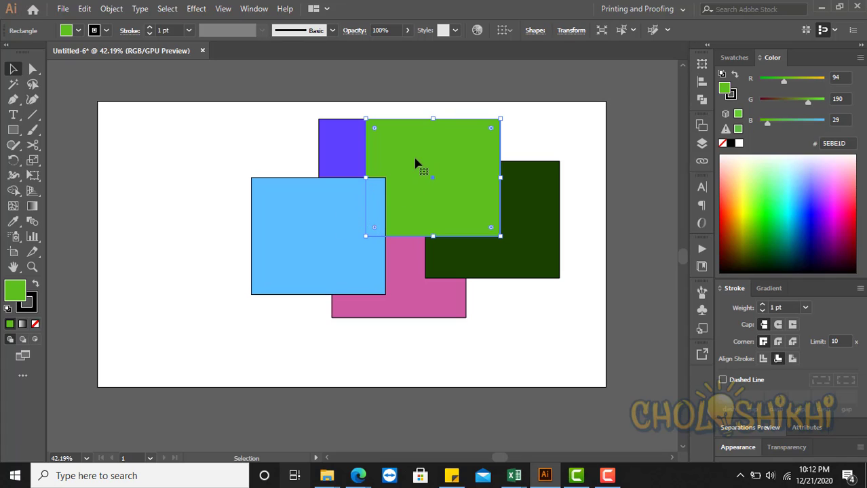
pyautogui.click(332, 210)
pyautogui.moveTo(342, 201); pyautogui.dragTo(344, 221)
pyautogui.click(405, 289)
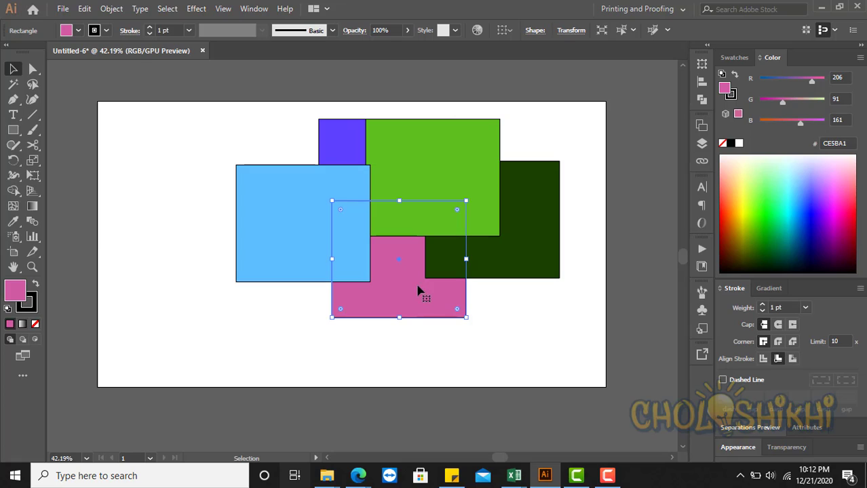
pyautogui.click(275, 311)
# Remove the stroke from the light blue rectangle and make its fill the active colour attribute
pyautogui.click(295, 237)
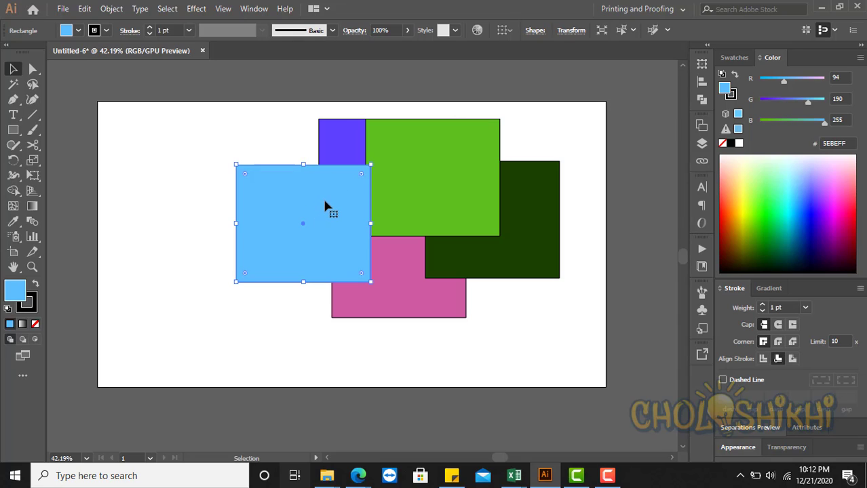
pyautogui.click(29, 311)
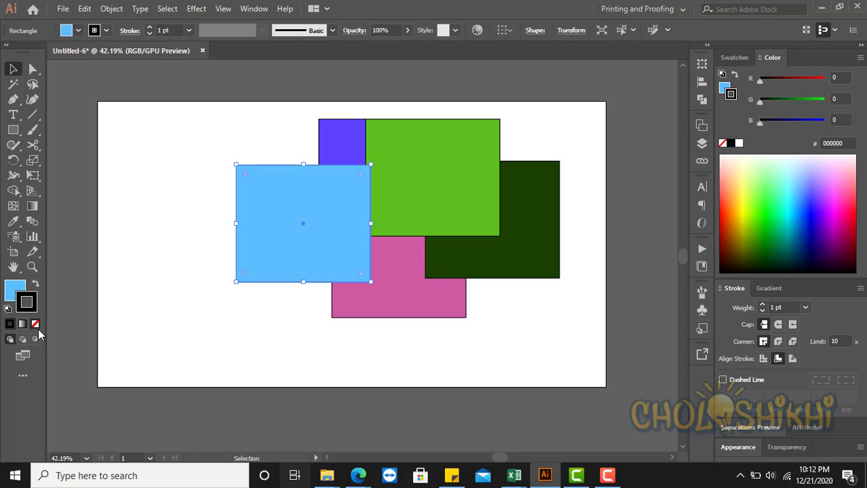
pyautogui.click(35, 323)
pyautogui.click(15, 290)
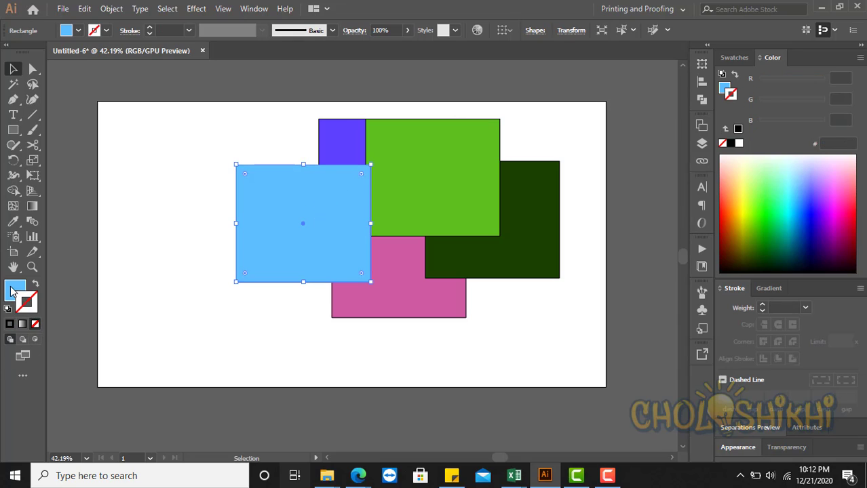
# Select the light blue rectangle and expand Layer 1 in the layer list to inspect the stacking order of all rectangles
pyautogui.click(283, 221)
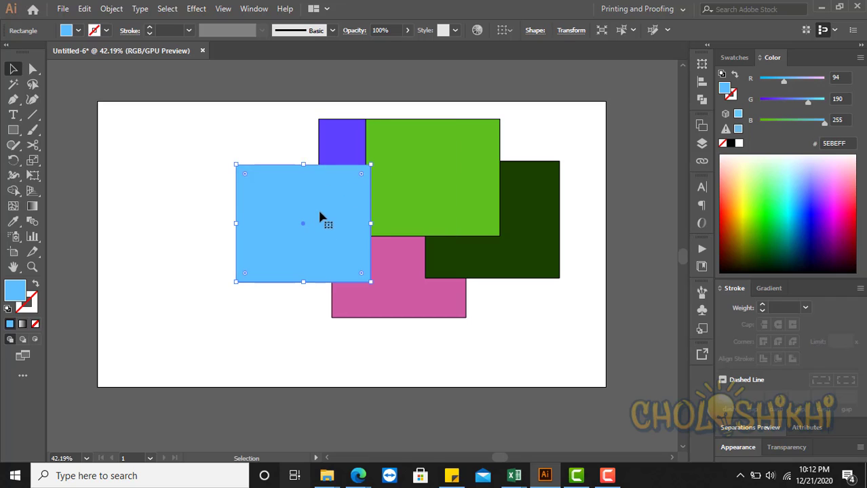
pyautogui.moveTo(320, 216)
pyautogui.mouseDown()
pyautogui.moveTo(318, 183)
pyautogui.moveTo(321, 217)
pyautogui.mouseUp()
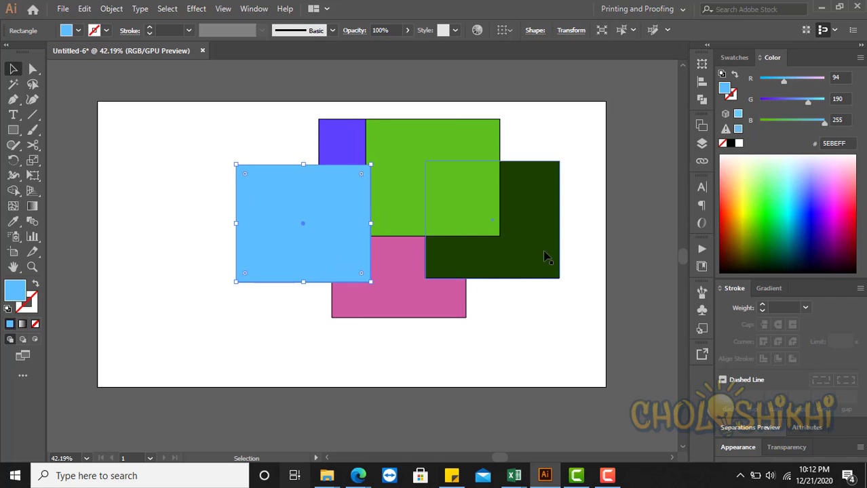
pyautogui.click(702, 144)
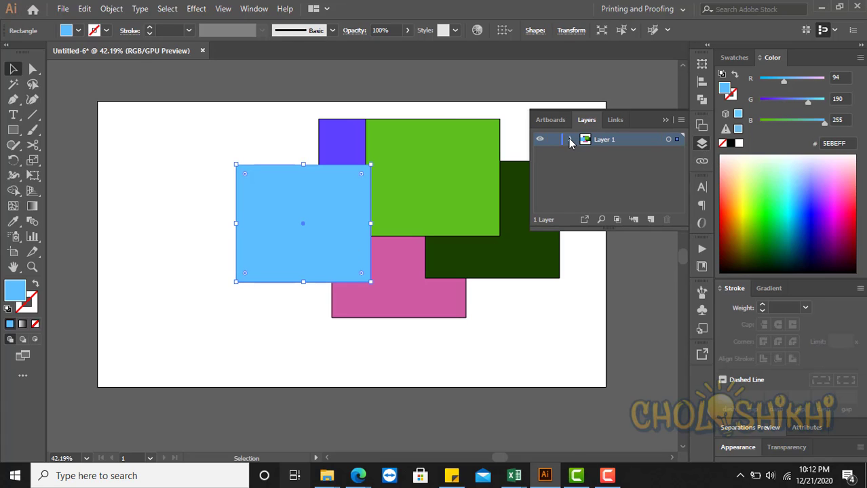
pyautogui.click(570, 140)
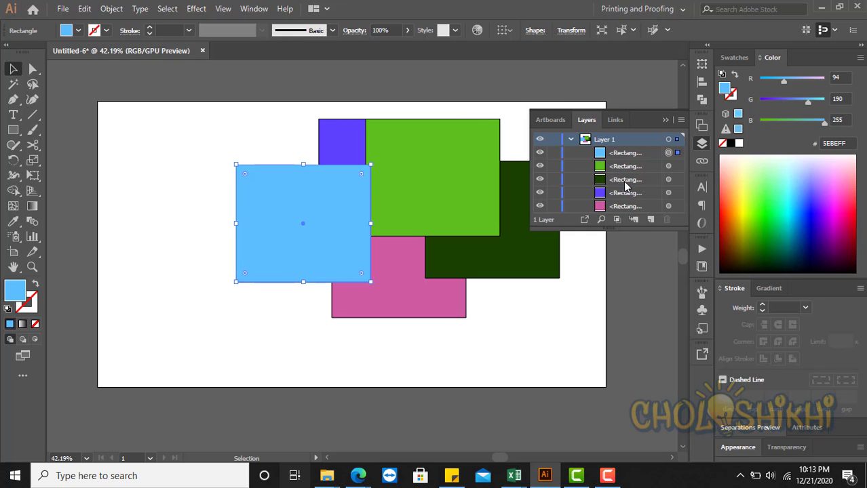
# Switch to the Google Meet call, admit the waiting participant, and return to Illustrator
pyautogui.moveTo(357, 475)
pyautogui.click(299, 412)
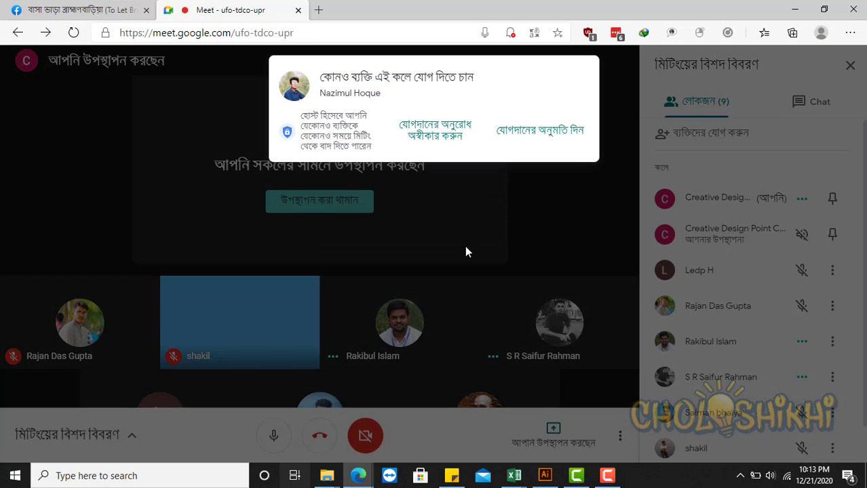
pyautogui.click(568, 134)
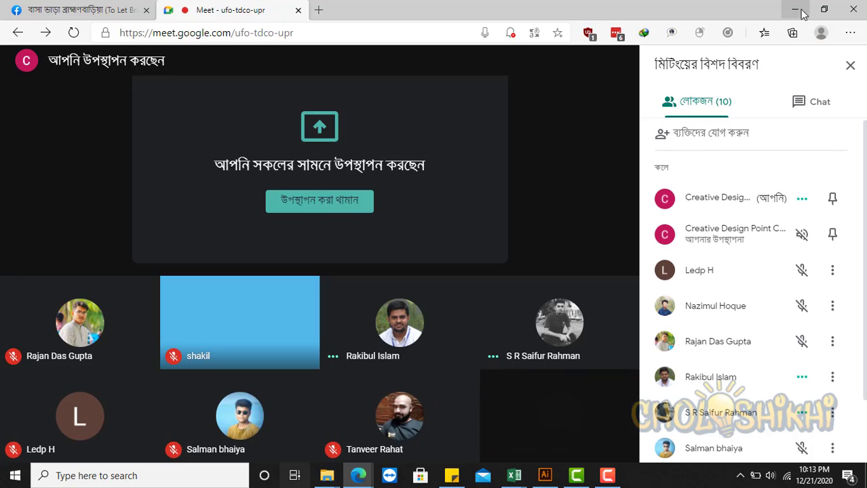
pyautogui.click(798, 11)
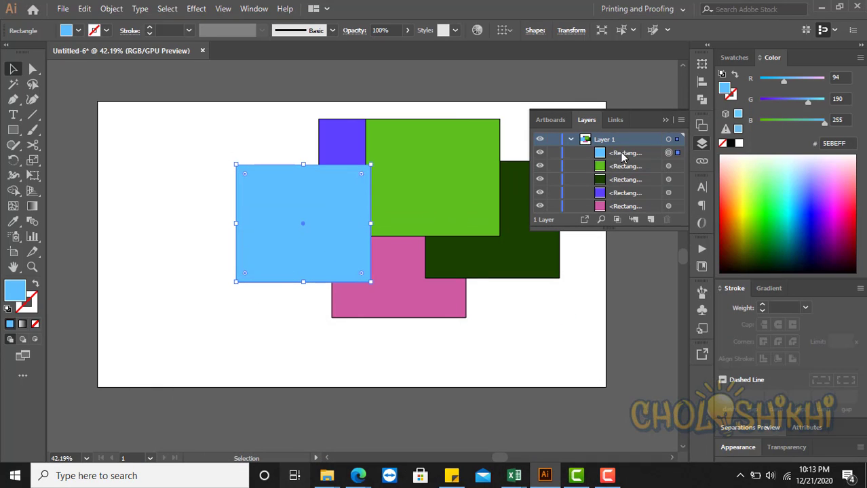
# Paste a loose copy of the light blue rectangle over the group and delete that copy
pyautogui.click(306, 343)
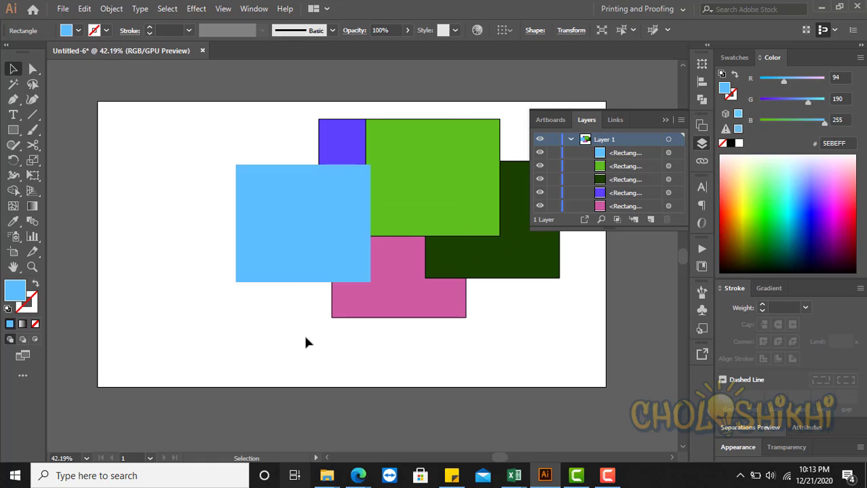
pyautogui.press('a')
pyautogui.hotkey('ctrl', 'v')
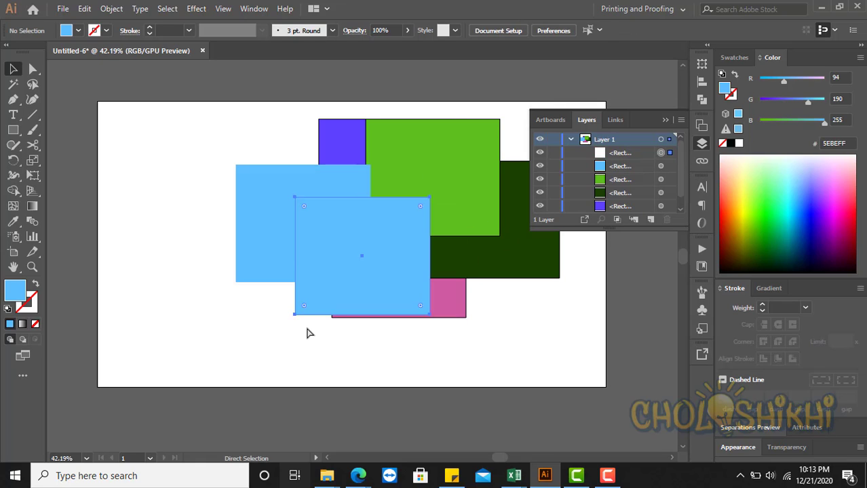
pyautogui.press('v')
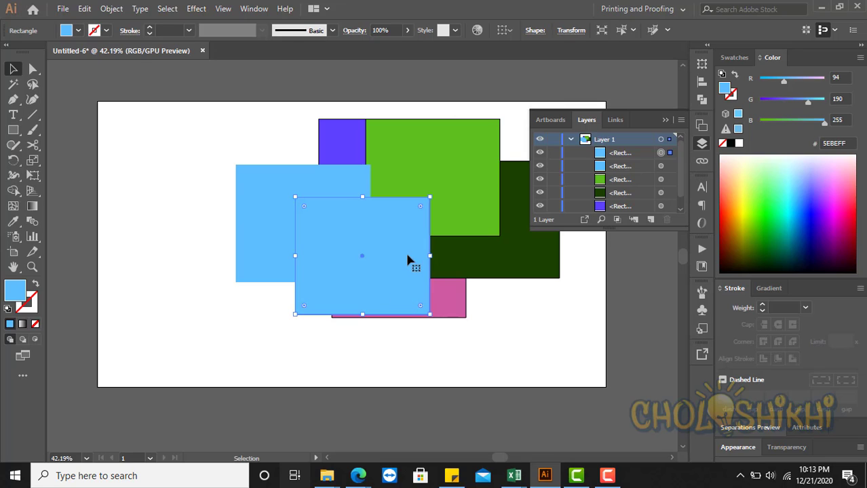
pyautogui.press('Delete')
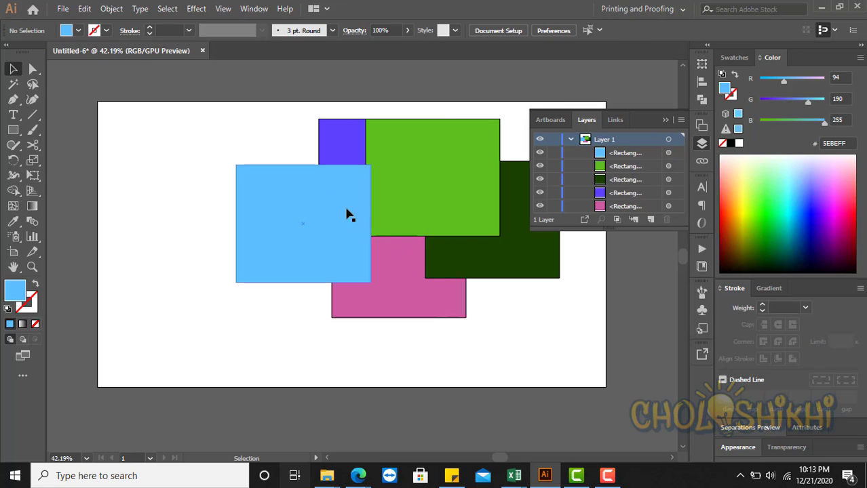
# Shift the light blue rectangle slightly to the right and review the available paste commands
pyautogui.click(348, 213)
pyautogui.moveTo(323, 240); pyautogui.dragTo(330, 243)
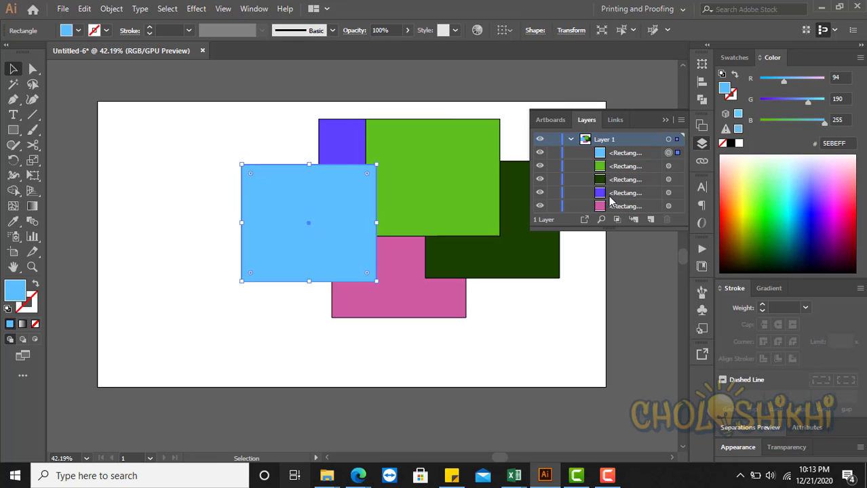
pyautogui.moveTo(364, 477)
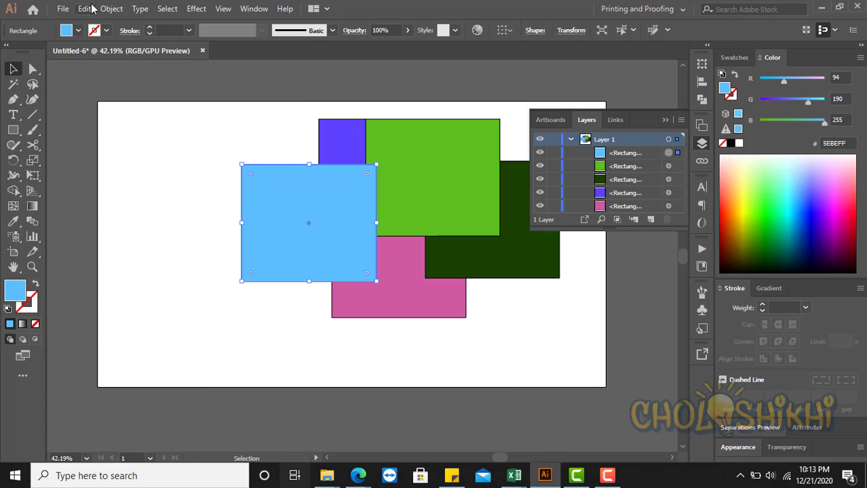
pyautogui.click(88, 8)
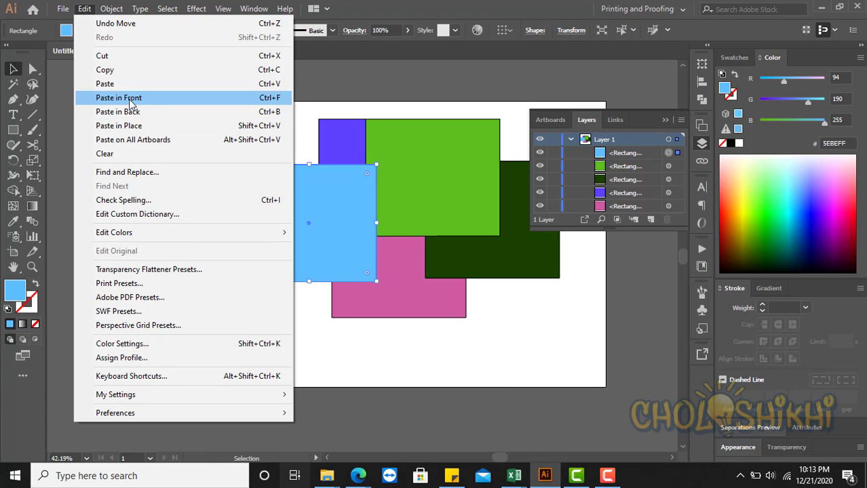
pyautogui.click(356, 114)
pyautogui.click(303, 218)
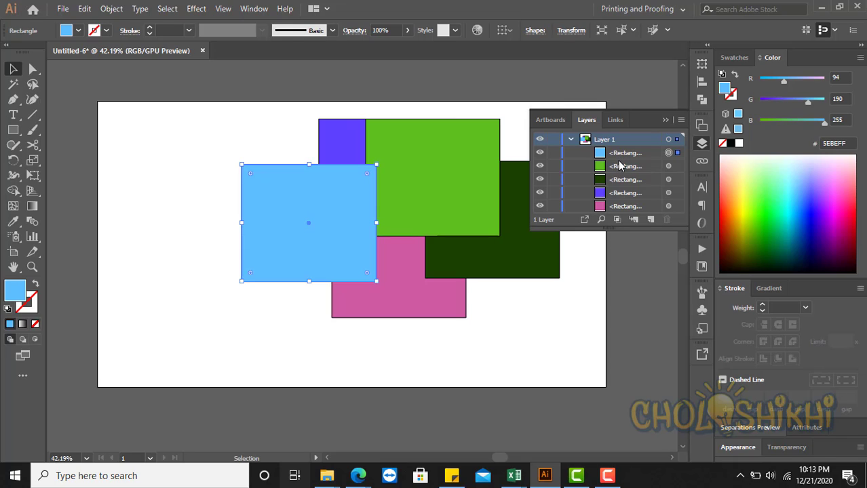
# Paste a copy of the light blue rectangle directly in front of it and fill the copy with purple 5E15BF
pyautogui.hotkey('ctrl', 'c')
pyautogui.hotkey('ctrl', 'f')
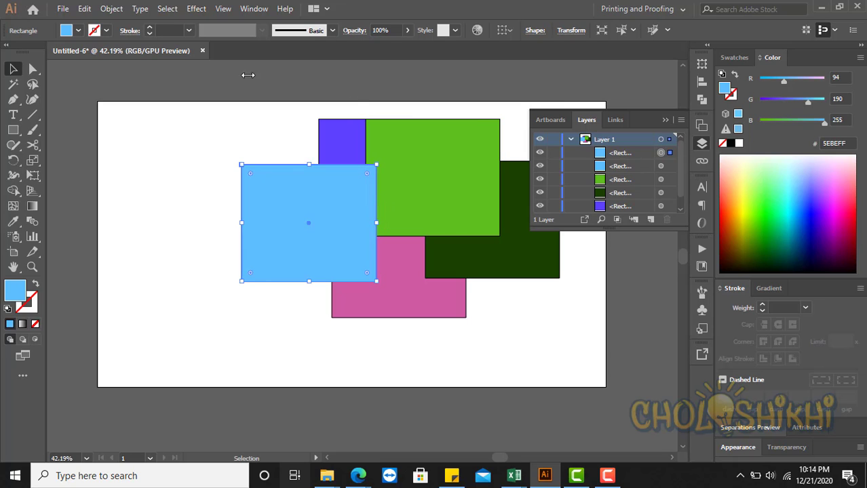
pyautogui.click(87, 11)
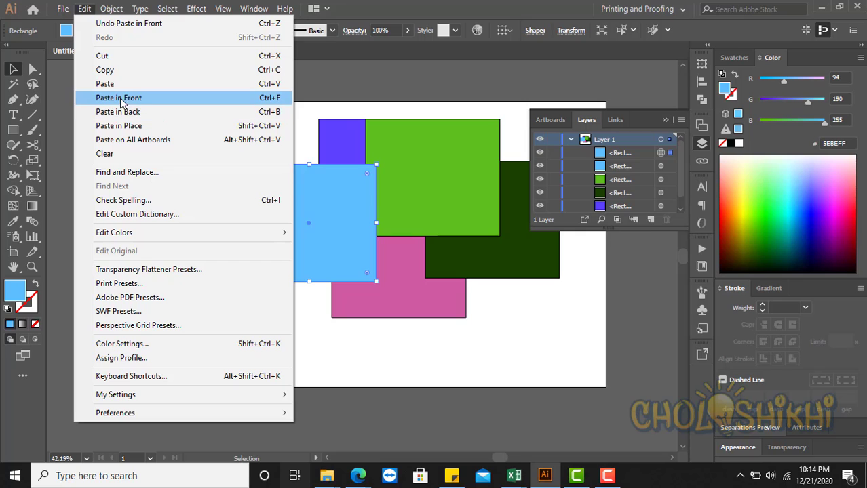
pyautogui.click(191, 103)
pyautogui.click(563, 3)
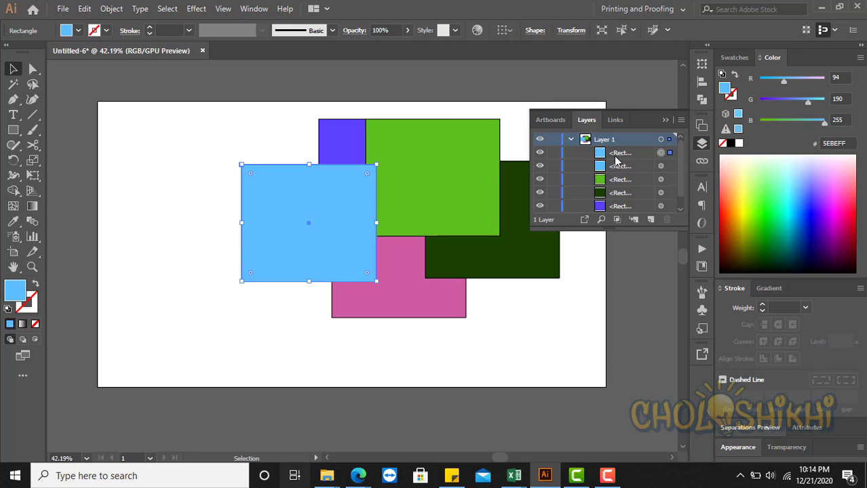
pyautogui.moveTo(774, 119); pyautogui.dragTo(807, 122)
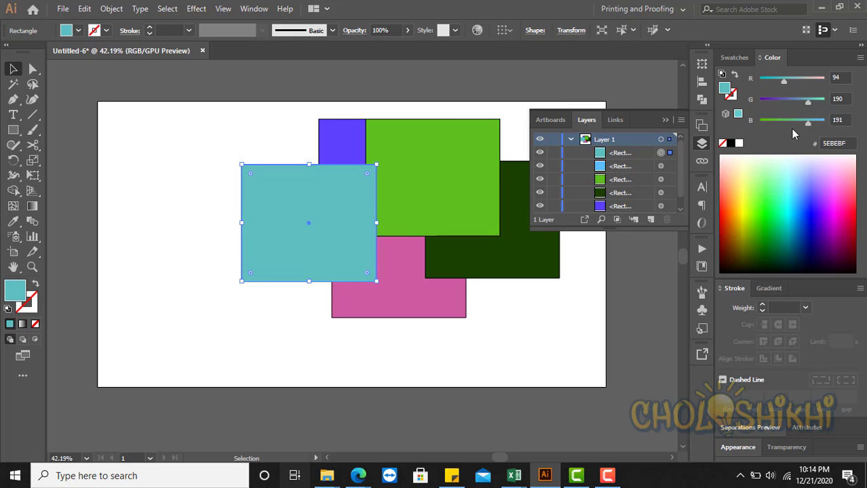
pyautogui.moveTo(808, 101); pyautogui.dragTo(765, 101)
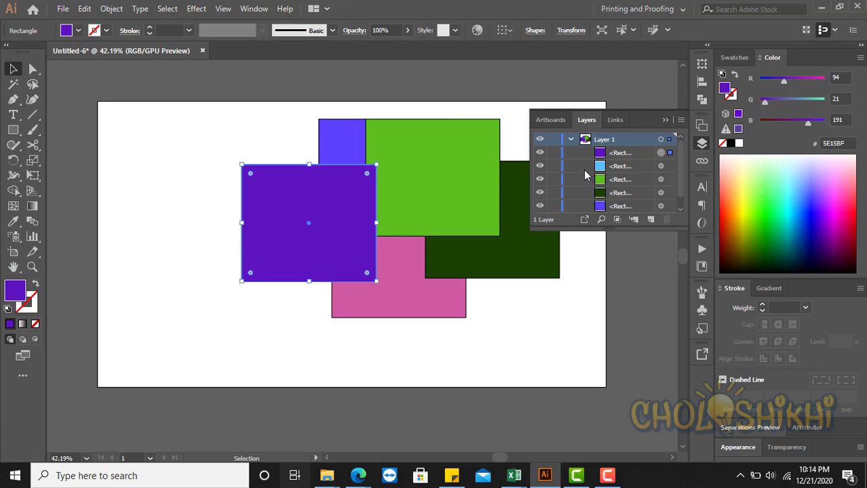
# Paste another light blue copy directly behind the purple rectangle, and delete the purple rectangle and the extra blue one
pyautogui.hotkey('ctrl', 'b')
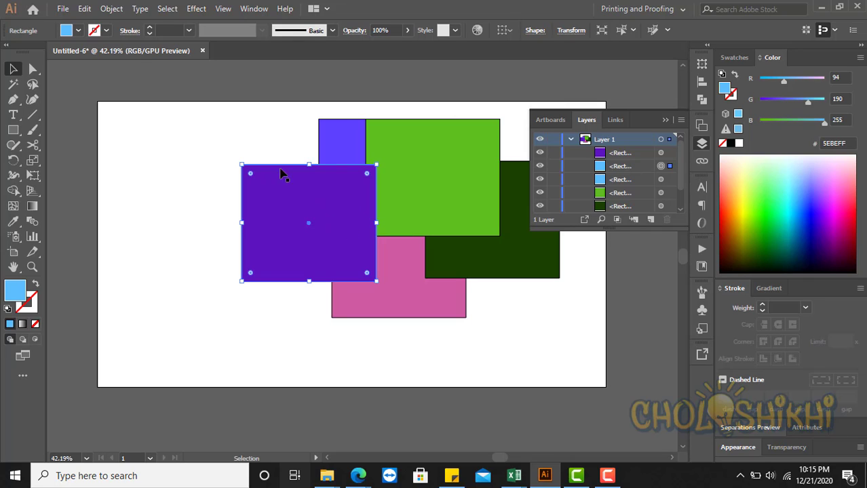
pyautogui.click(220, 163)
pyautogui.click(333, 240)
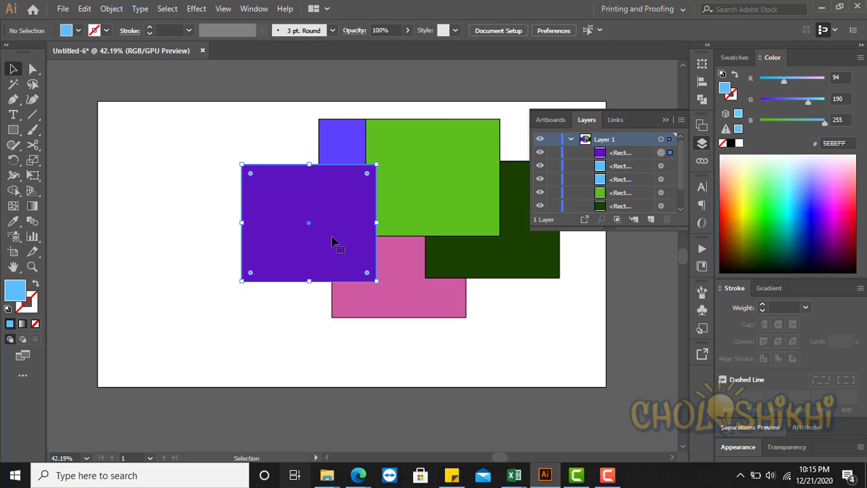
pyautogui.press('Delete')
pyautogui.click(309, 228)
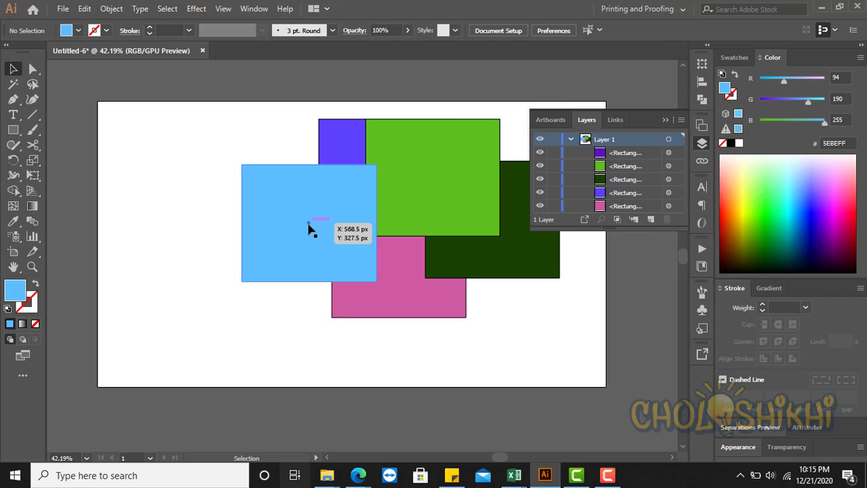
# Shift the light blue rectangle slightly down and left, and review its arrange options without applying one
pyautogui.moveTo(312, 223); pyautogui.dragTo(308, 242)
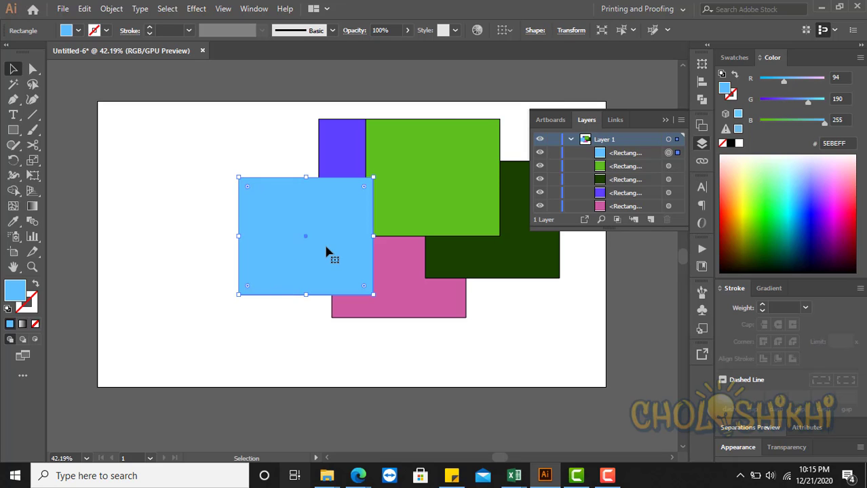
pyautogui.rightClick(210, 181)
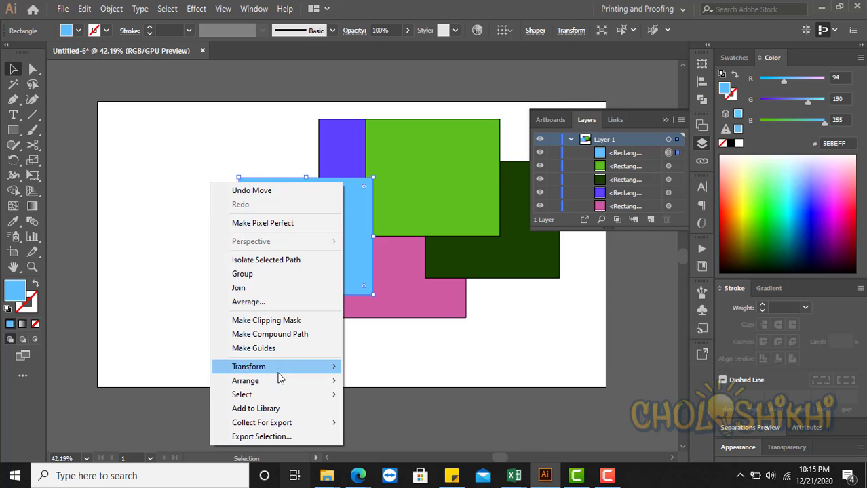
pyautogui.moveTo(283, 382)
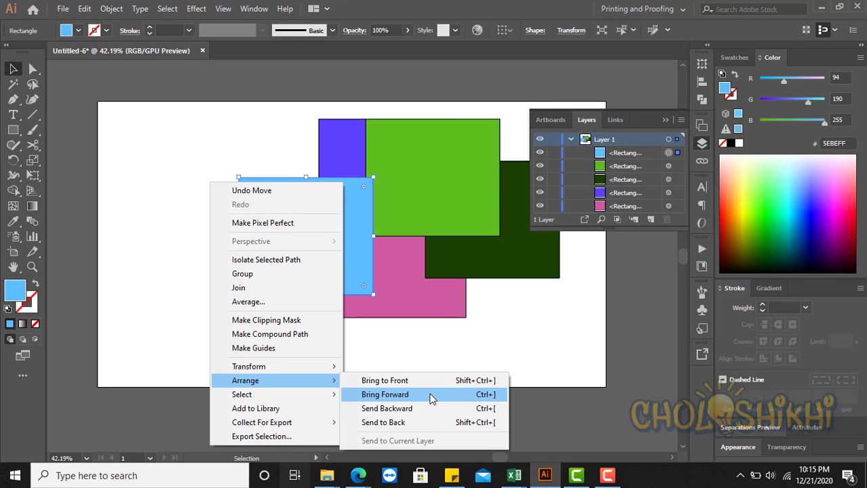
pyautogui.click(291, 106)
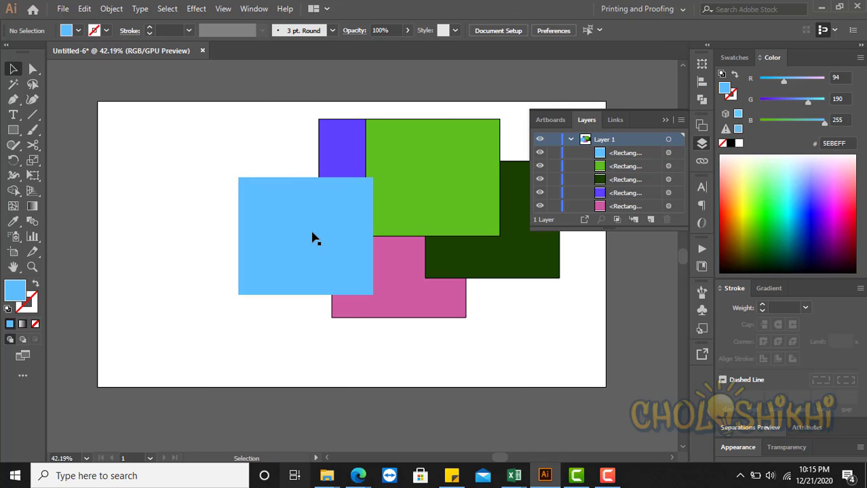
# Cut the light blue rectangle and paste it in place behind all the other rectangles
pyautogui.click(313, 238)
pyautogui.hotkey('ctrl', 'x')
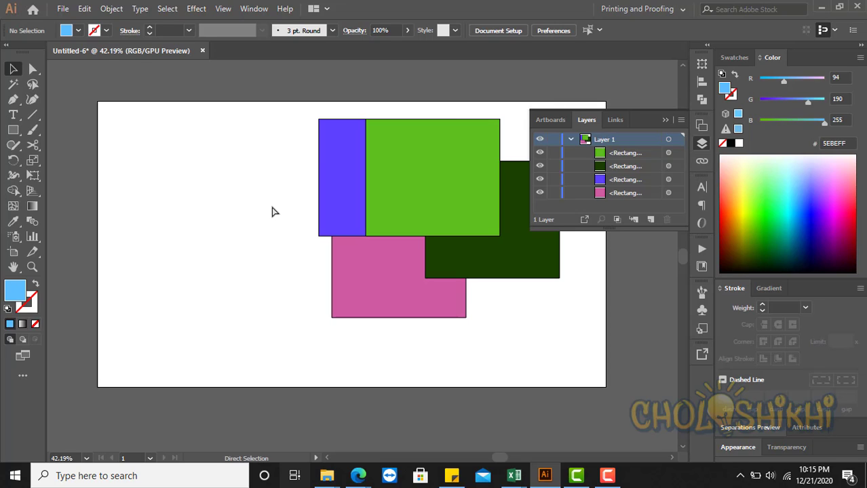
pyautogui.hotkey('ctrl', 'b')
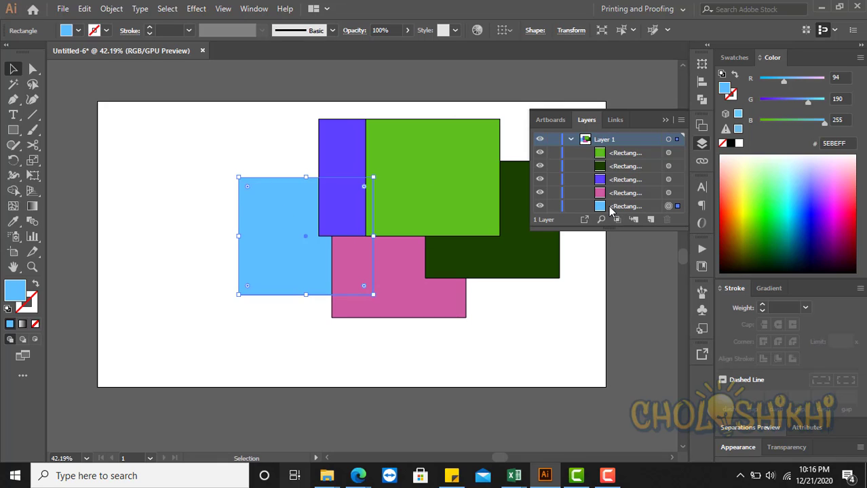
# Undo the cut and back-paste of the light blue rectangle to restore it in front of the others
pyautogui.press('a')
pyautogui.press('Delete')
pyautogui.click(295, 211)
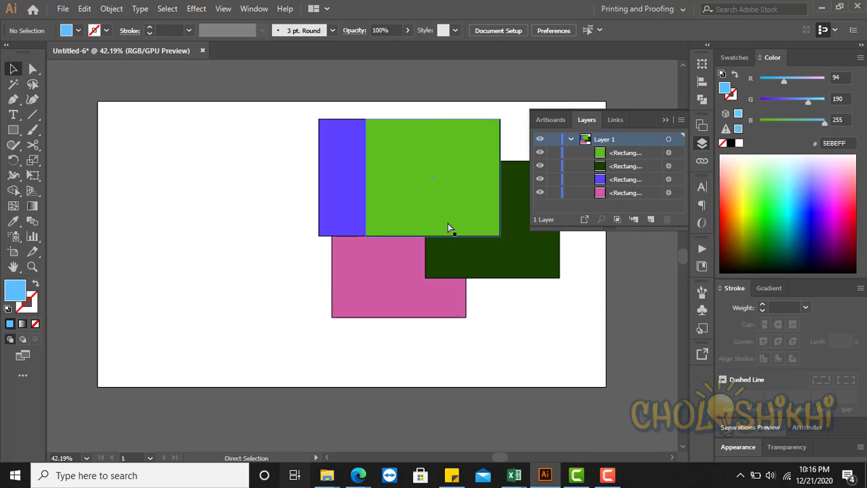
pyautogui.hotkey('ctrl', 'z')
pyautogui.press('v')
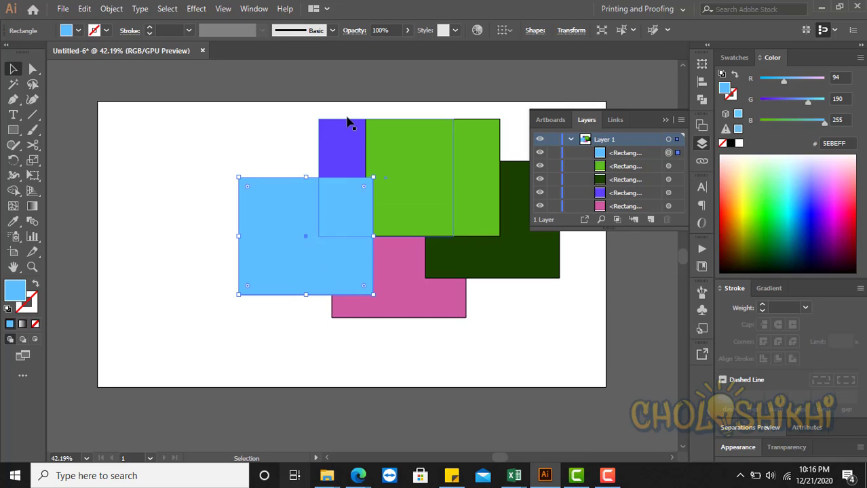
# Cut the purple rectangle and paste it in place in front of all the other rectangles
pyautogui.click(338, 149)
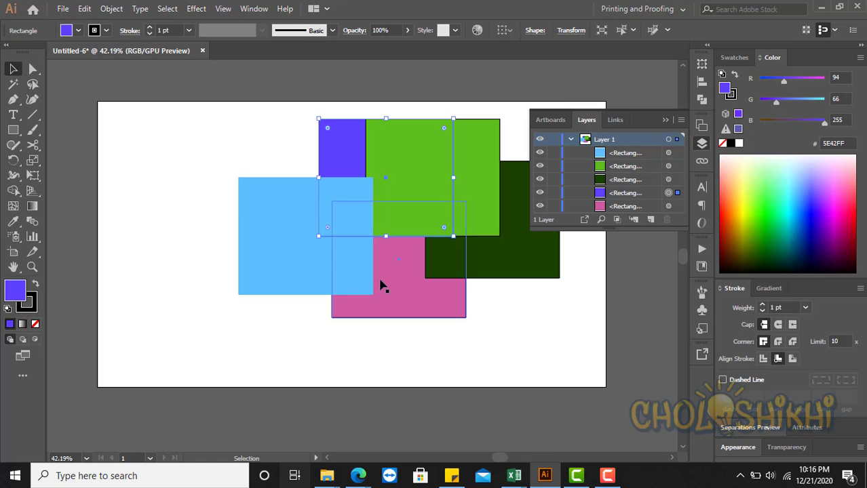
pyautogui.click(402, 285)
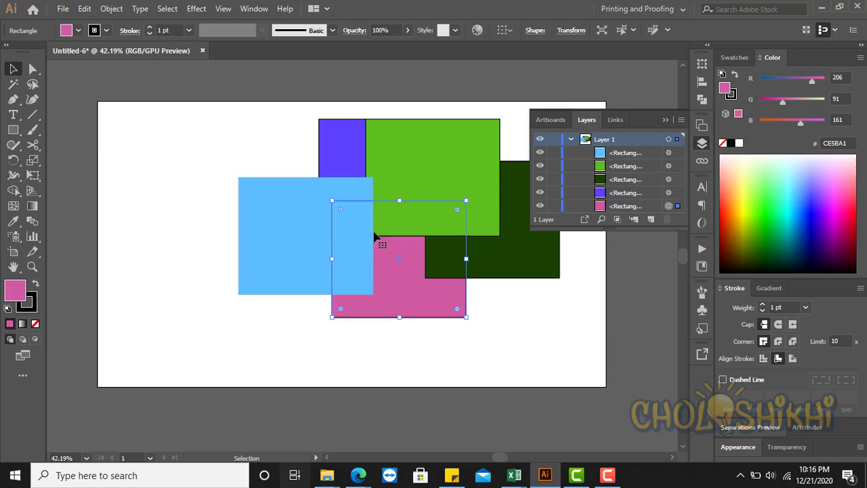
pyautogui.click(352, 154)
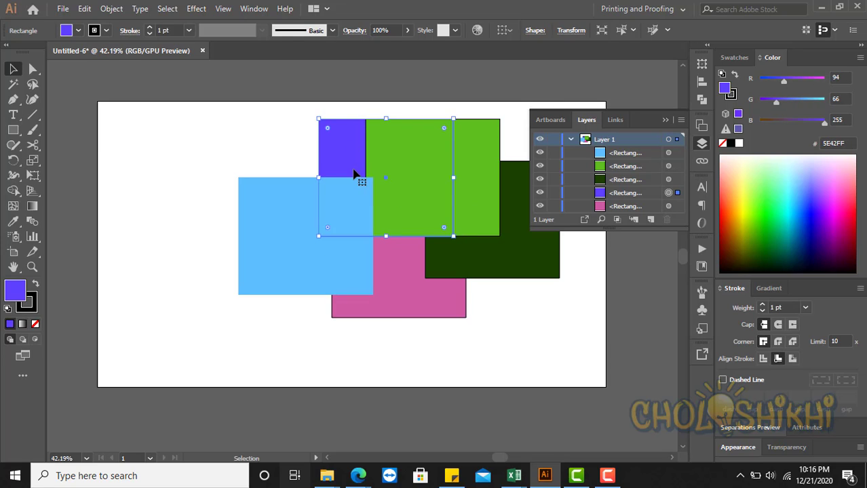
pyautogui.hotkey('ctrl', 'x')
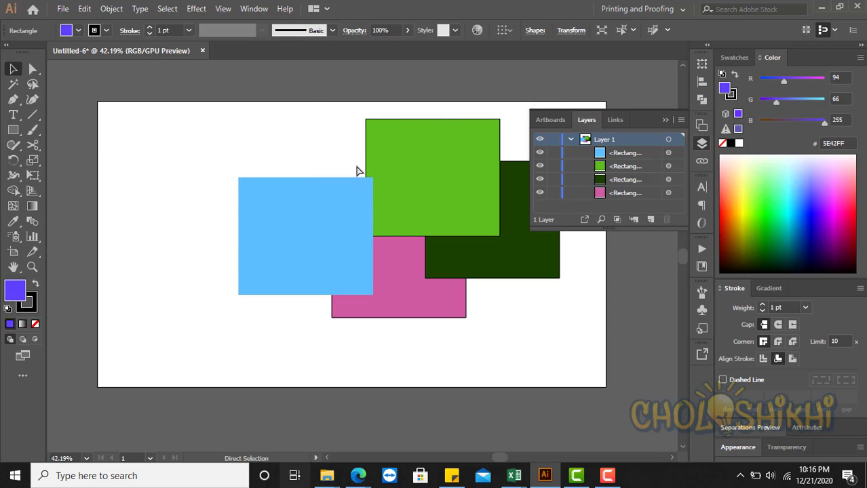
pyautogui.hotkey('ctrl', 'f')
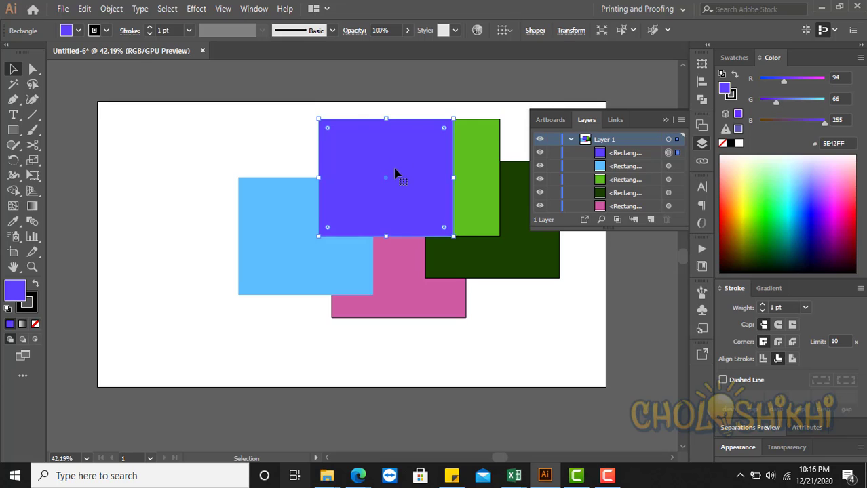
# Remove the purple rectangle from the front and paste it in place behind all the other rectangles
pyautogui.press('a')
pyautogui.press('Delete')
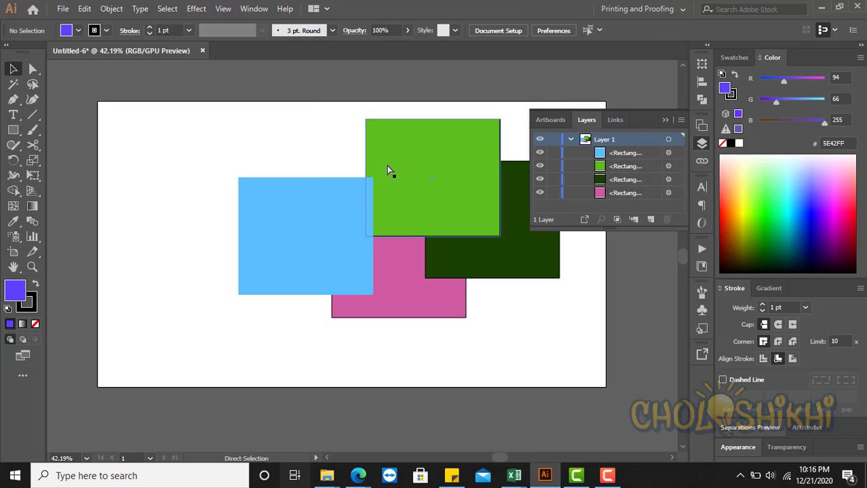
pyautogui.hotkey('ctrl', 'z')
pyautogui.press('v')
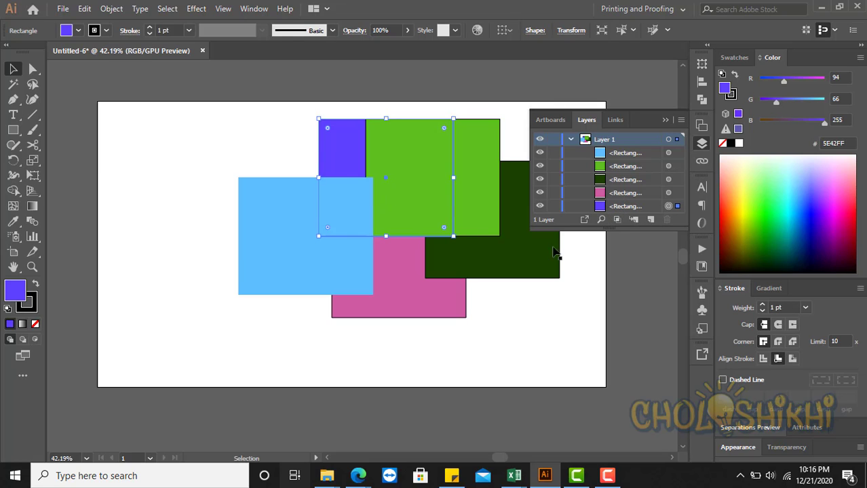
pyautogui.click(85, 9)
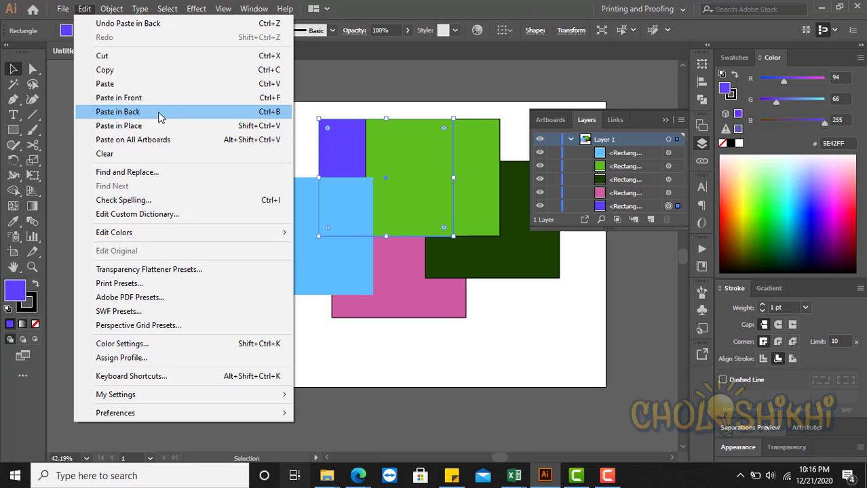
pyautogui.click(437, 350)
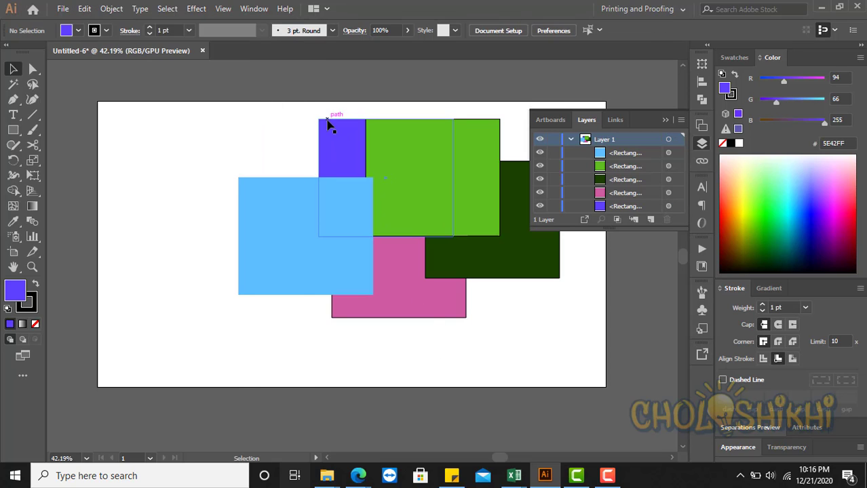
pyautogui.click(111, 9)
pyautogui.moveTo(84, 13)
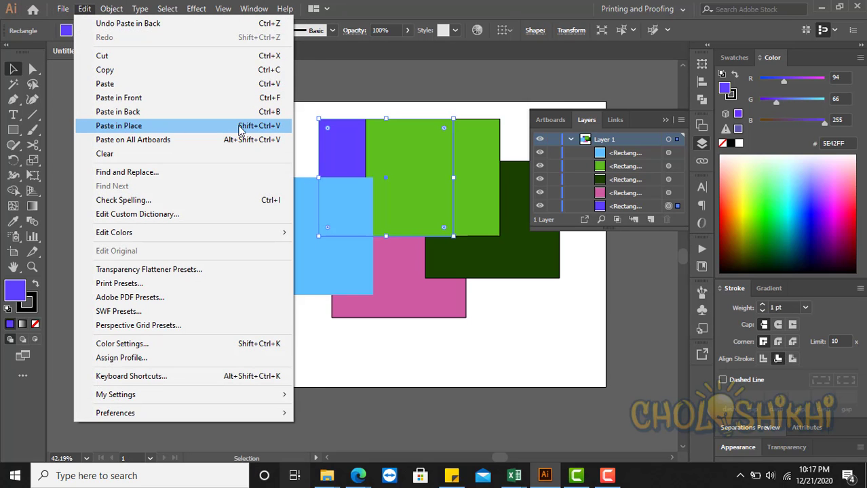
pyautogui.click(531, 300)
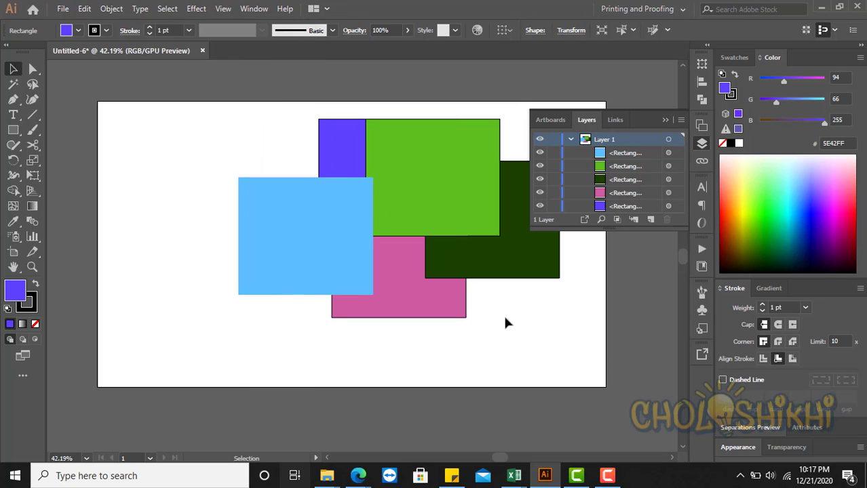
# Copy the light blue rectangle and paste the duplicate in place exactly over the original
pyautogui.click(278, 239)
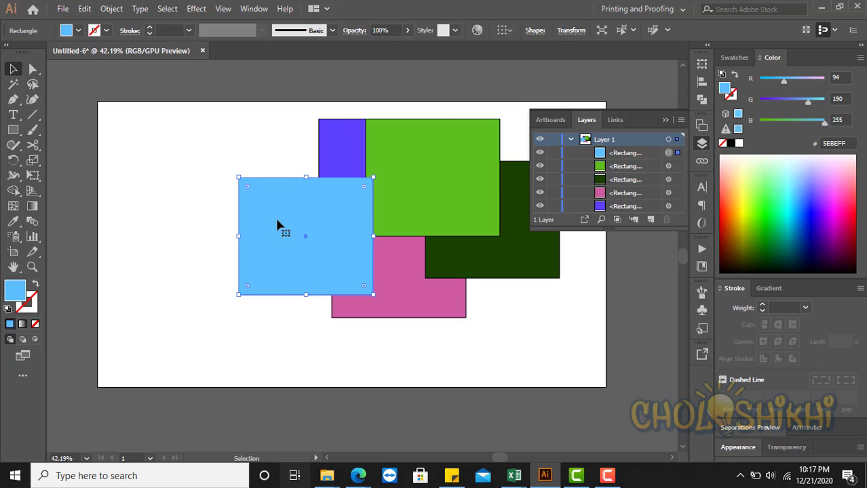
pyautogui.click(90, 9)
pyautogui.click(140, 128)
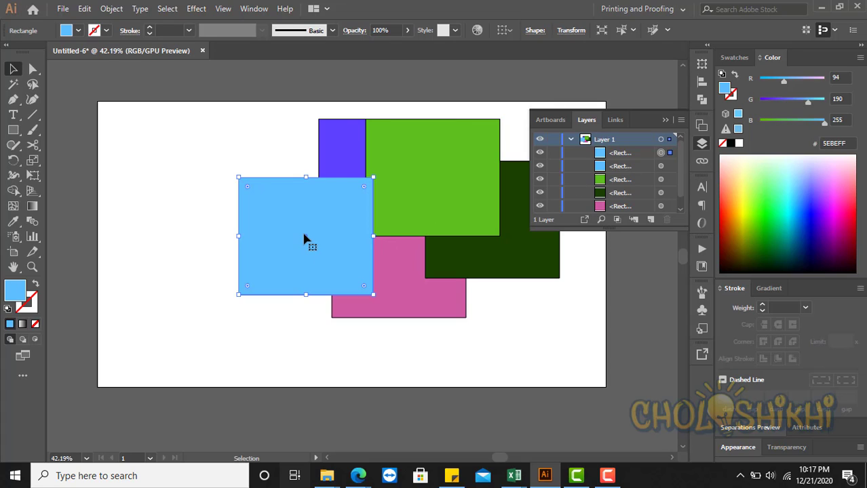
pyautogui.click(109, 10)
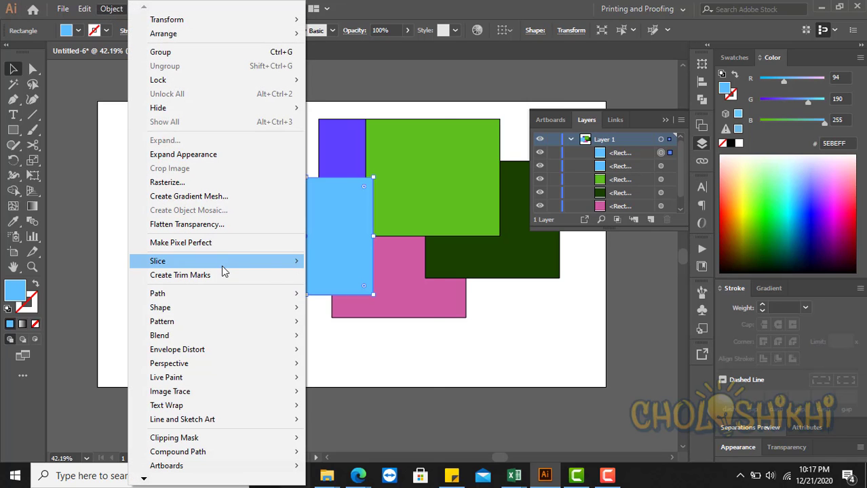
pyautogui.moveTo(68, 12)
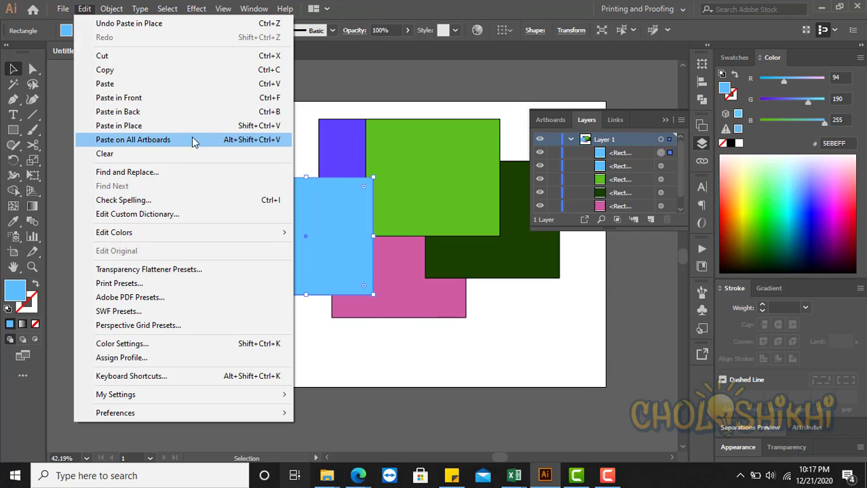
pyautogui.click(590, 344)
# Add two artboards: one about 1366 × 726 px below the first artboard, and a similar one to its right
pyautogui.hotkey('ctrl', '-')
pyautogui.hotkey('ctrl', '-')
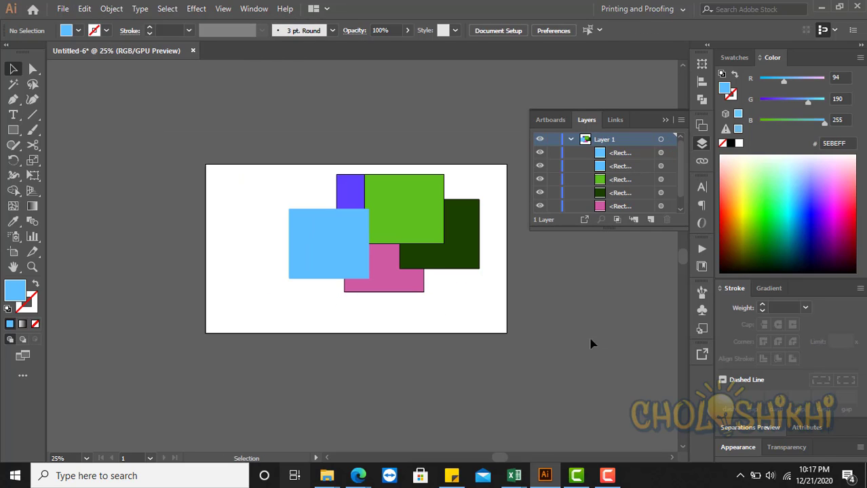
pyautogui.hotkey('ctrl', '-')
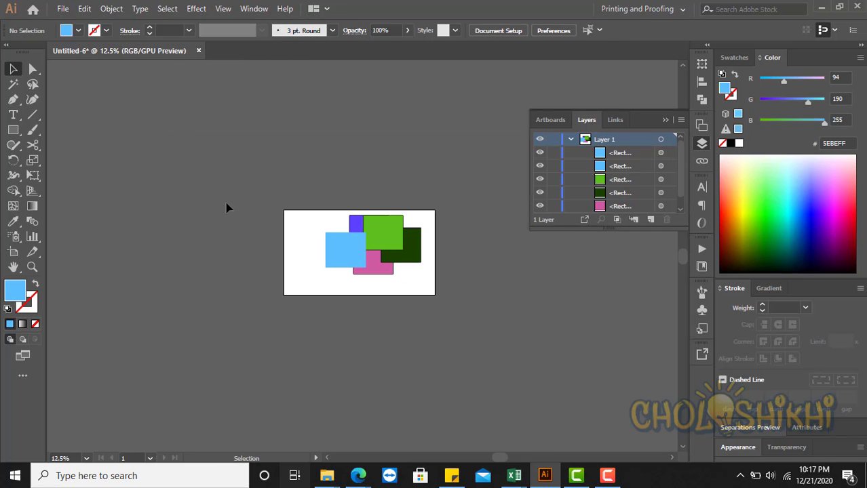
pyautogui.click(14, 251)
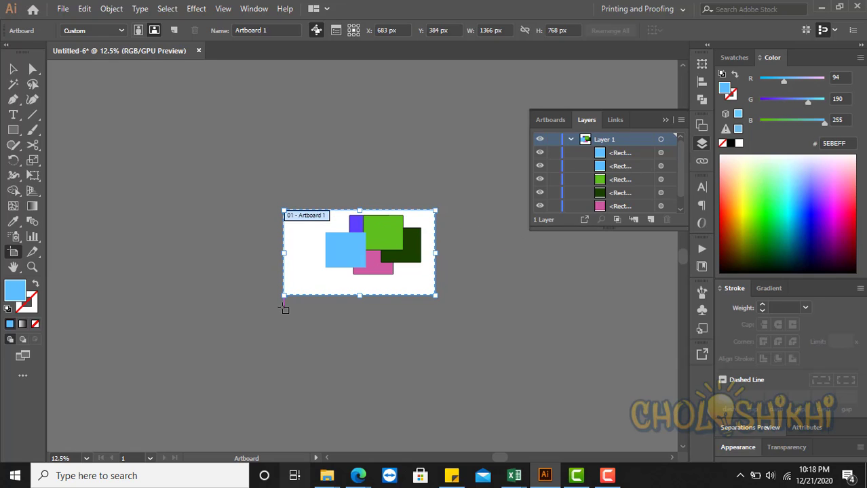
pyautogui.moveTo(285, 308); pyautogui.dragTo(435, 388)
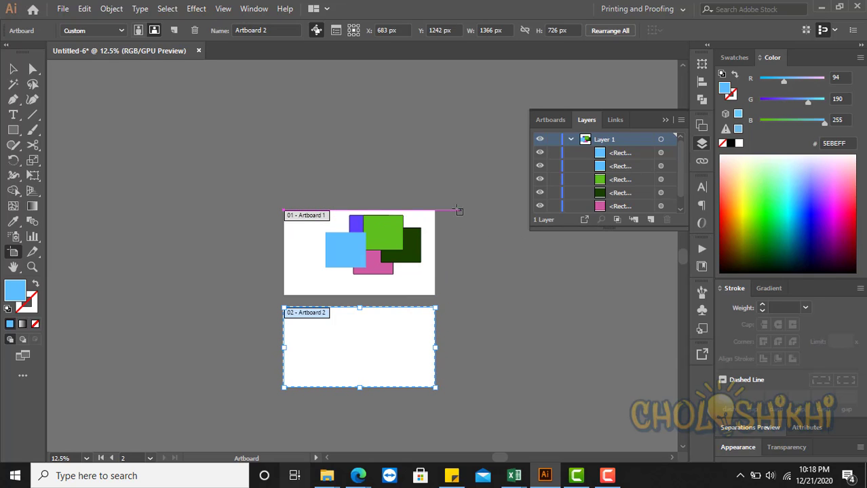
pyautogui.moveTo(453, 208); pyautogui.dragTo(595, 295)
pyautogui.click(13, 68)
# Copy the light blue rectangle on the first artboard and paste it at the same position on all artboards
pyautogui.click(356, 259)
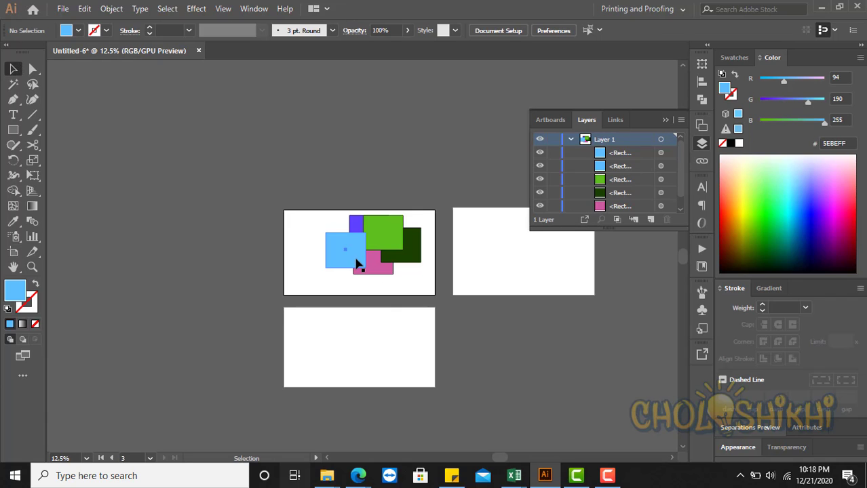
pyautogui.moveTo(312, 208); pyautogui.dragTo(340, 219)
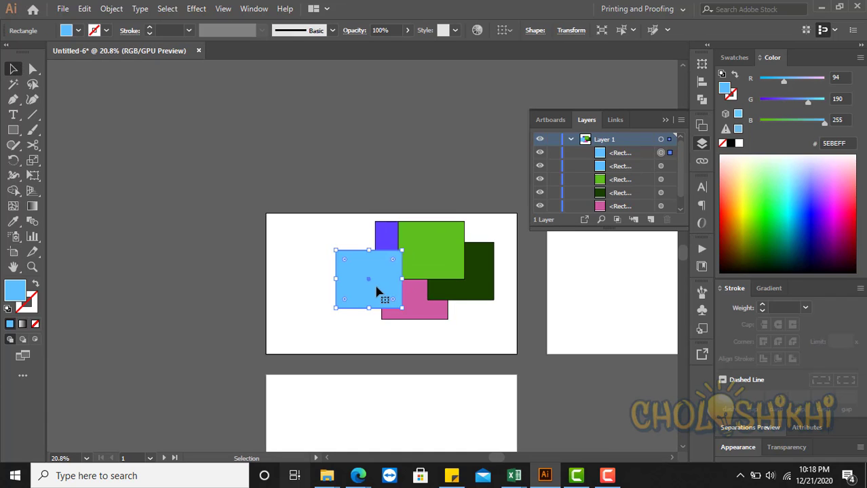
pyautogui.hotkey('ctrl', 'c')
pyautogui.click(84, 9)
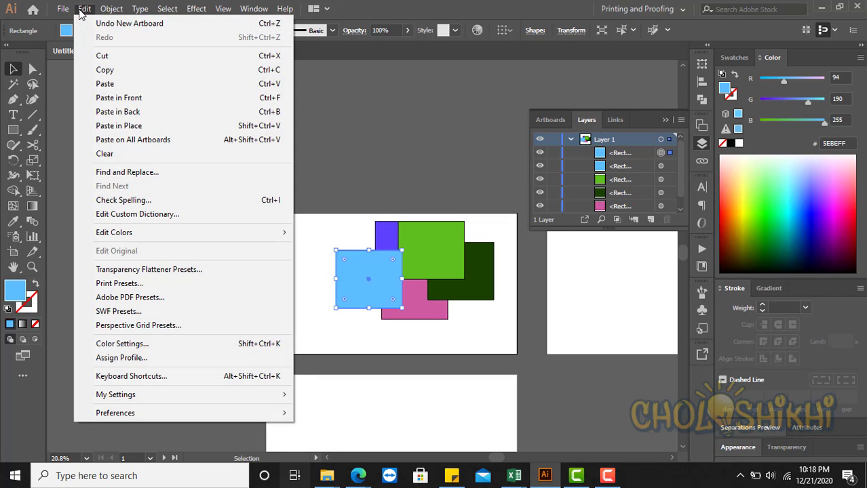
pyautogui.click(131, 135)
pyautogui.scroll(-3, 170, 207)
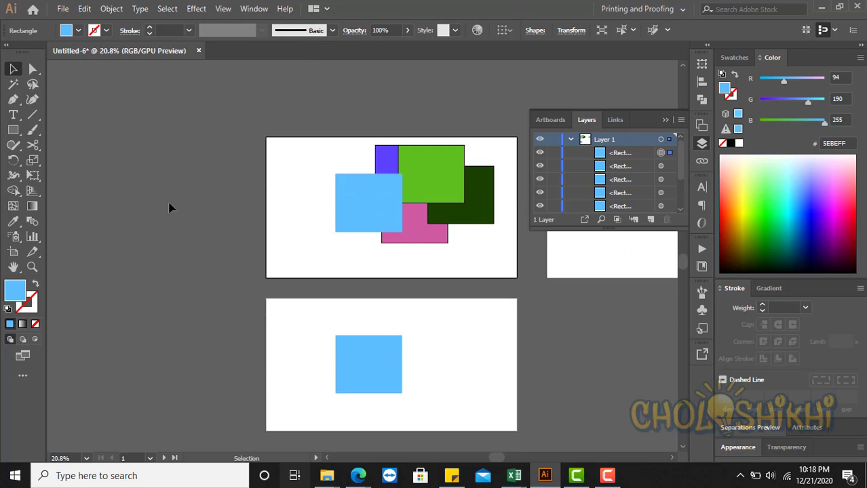
pyautogui.hotkey('ctrl', '-')
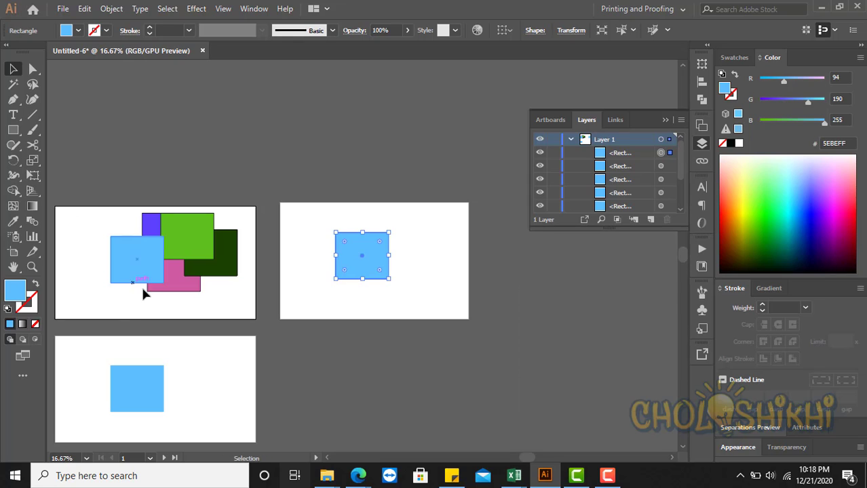
pyautogui.moveTo(212, 306); pyautogui.dragTo(385, 271)
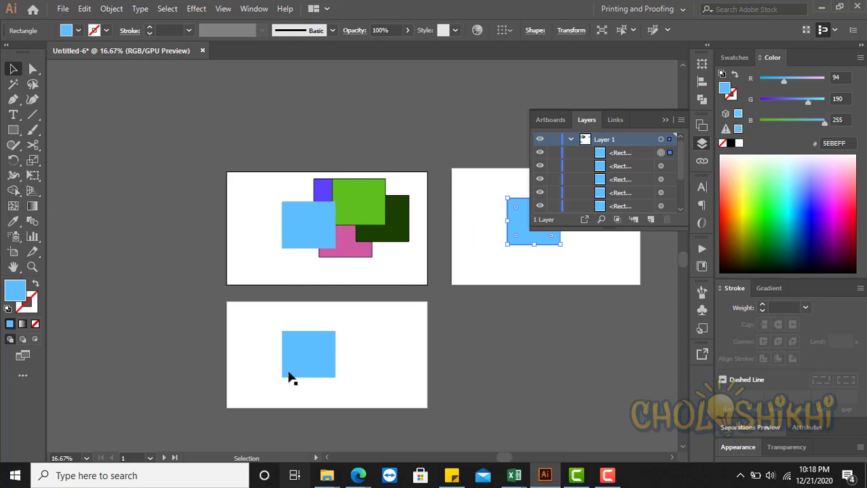
# Align the top light blue rectangle on the first artboard to the artboard, centred horizontally and vertically
pyautogui.click(313, 224)
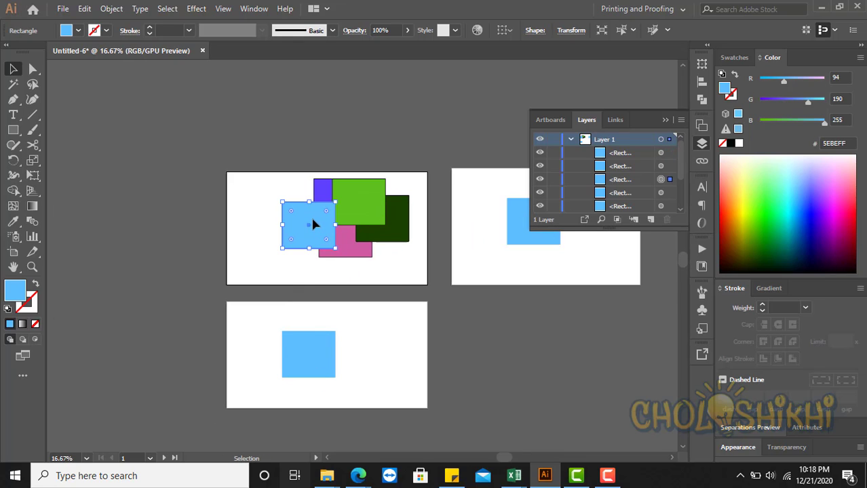
pyautogui.click(503, 30)
pyautogui.click(522, 45)
pyautogui.click(509, 30)
pyautogui.click(520, 73)
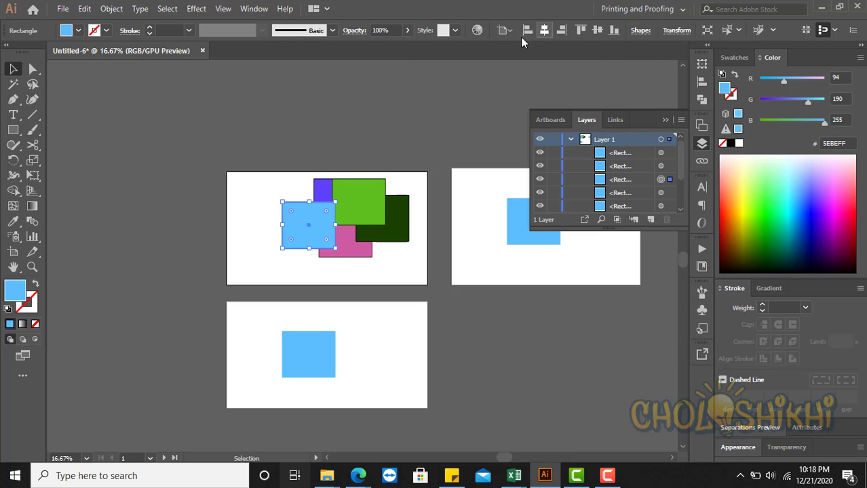
pyautogui.click(543, 31)
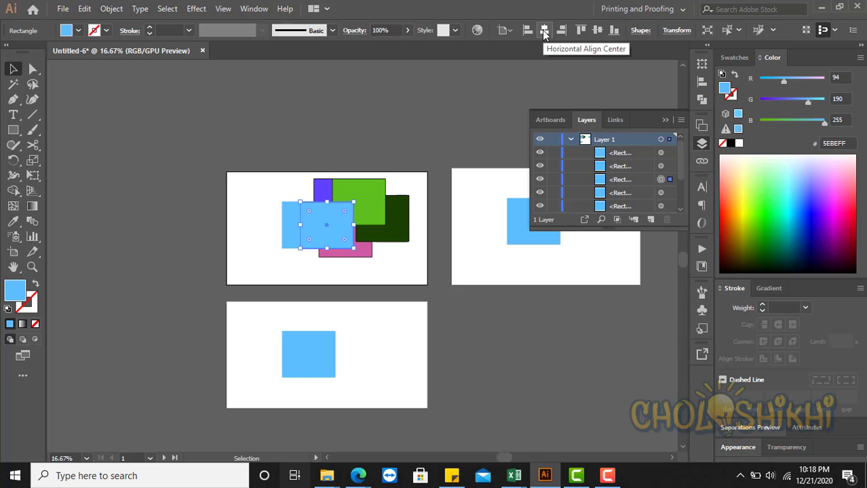
pyautogui.click(598, 30)
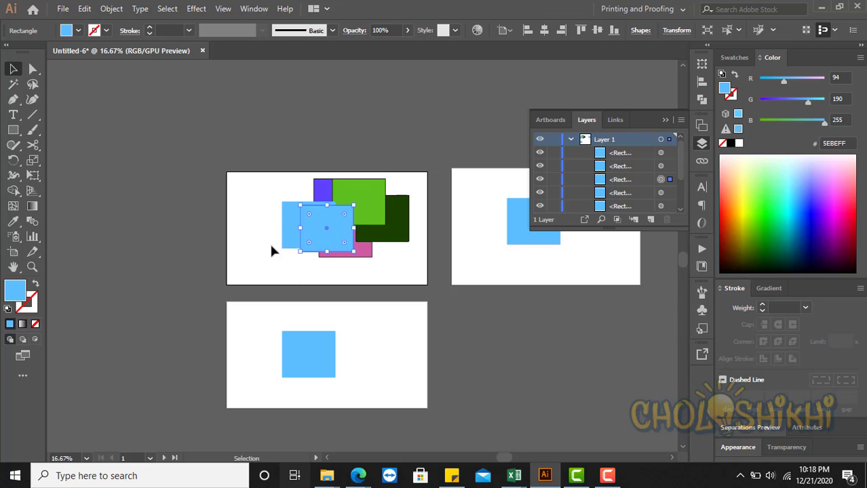
# Paste the centred light blue rectangle on all artboards and check the copies on the second and third artboards
pyautogui.click(84, 8)
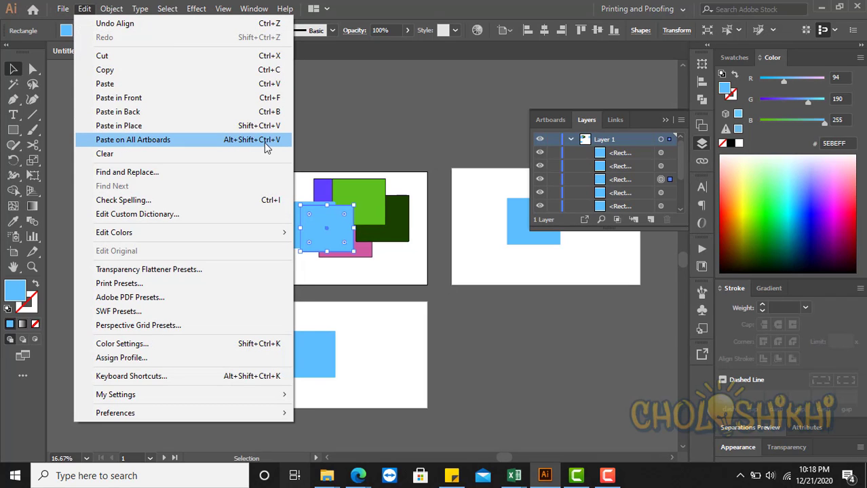
pyautogui.click(210, 147)
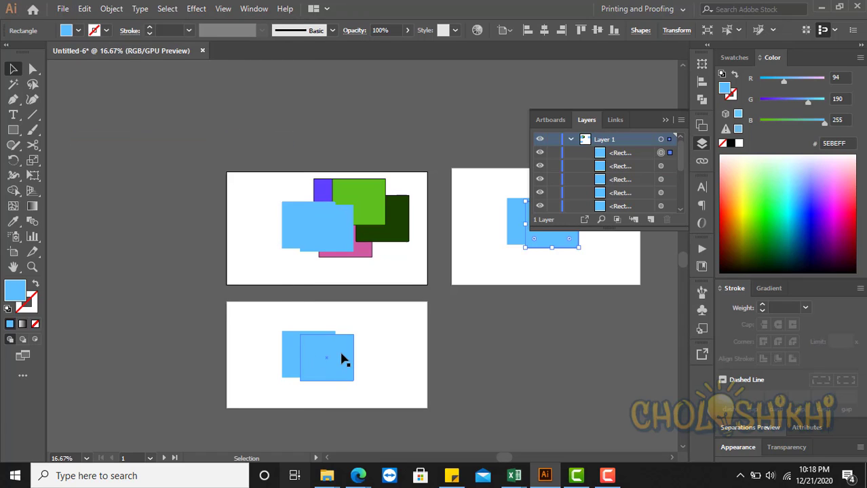
pyautogui.click(343, 359)
pyautogui.scroll(2, 552, 314)
pyautogui.click(555, 304)
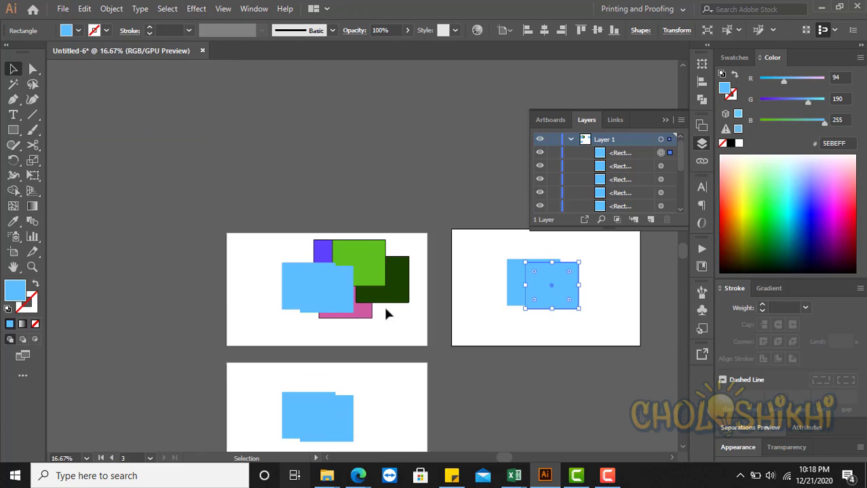
pyautogui.scroll(-4, 348, 301)
pyautogui.click(349, 307)
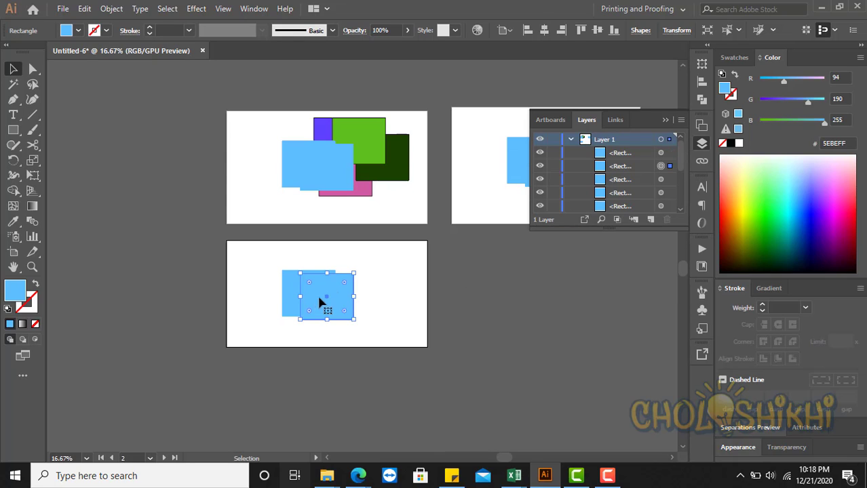
pyautogui.scroll(2, 396, 315)
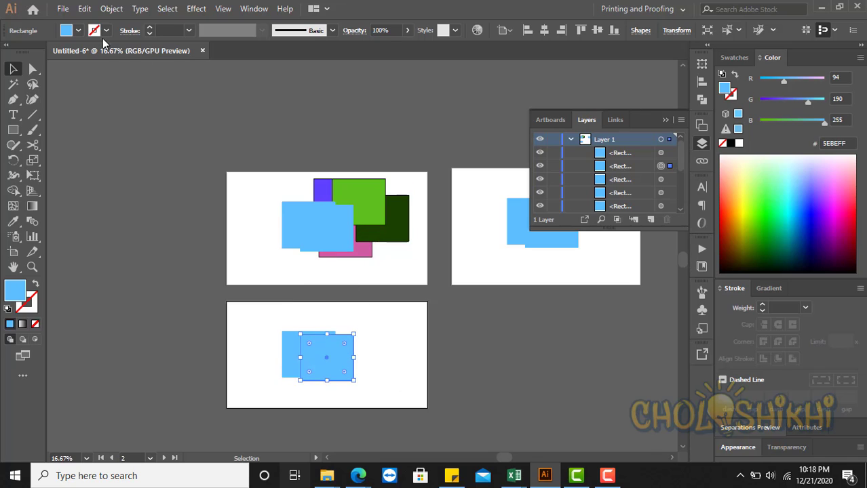
pyautogui.click(84, 9)
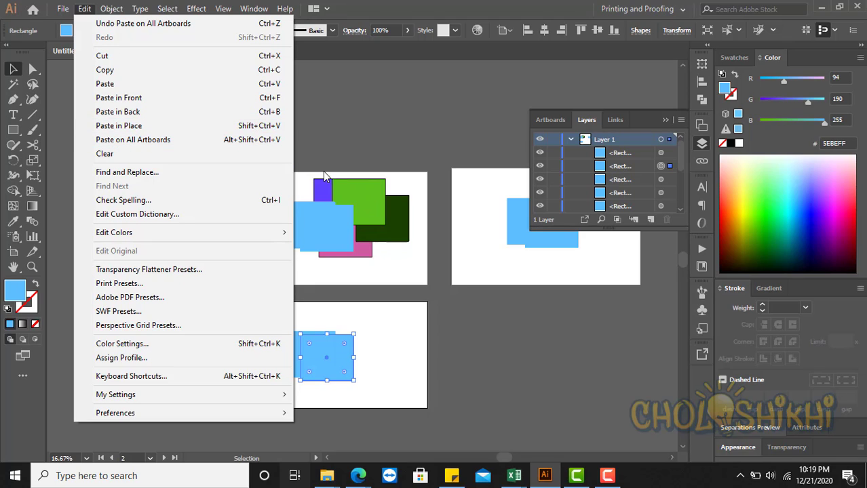
# Delete the top centred light blue rectangle on the first artboard and cut its duplicate underneath
pyautogui.click(375, 131)
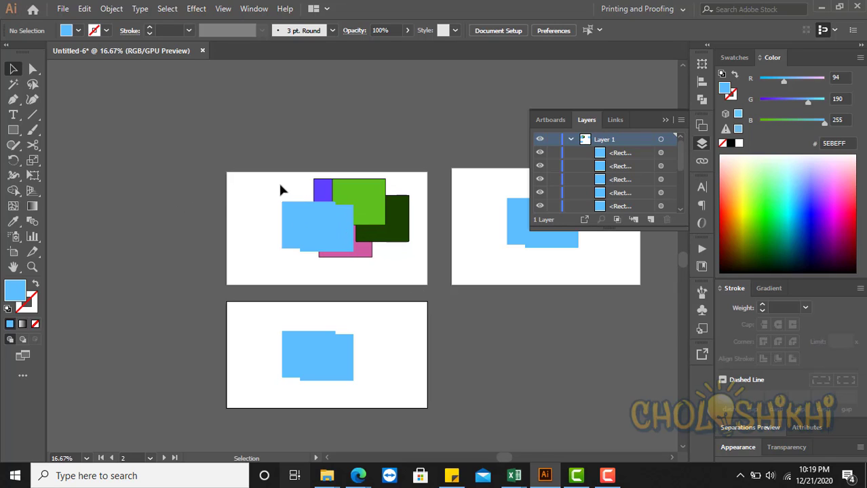
pyautogui.click(333, 229)
pyautogui.moveTo(333, 229); pyautogui.dragTo(181, 226)
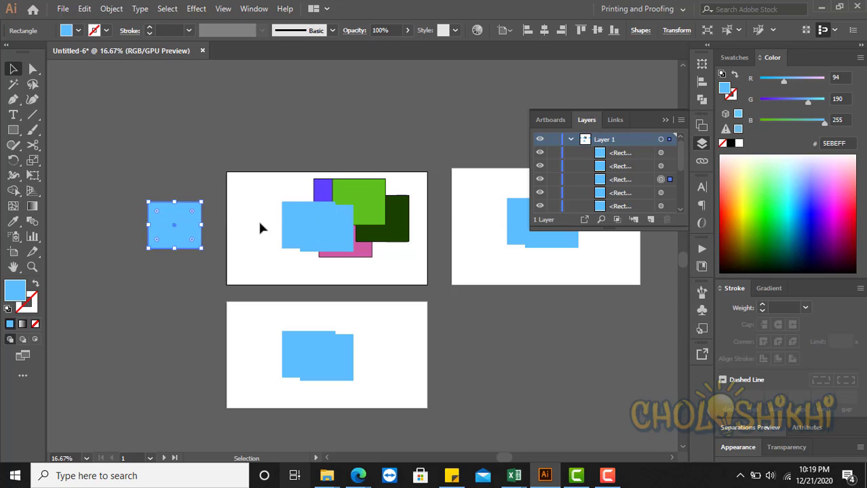
pyautogui.press('Delete')
pyautogui.click(333, 228)
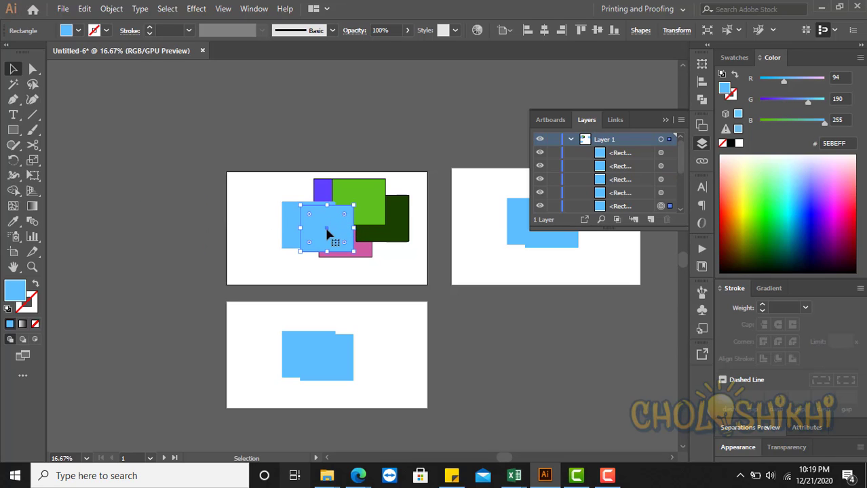
pyautogui.hotkey('ctrl', 'x')
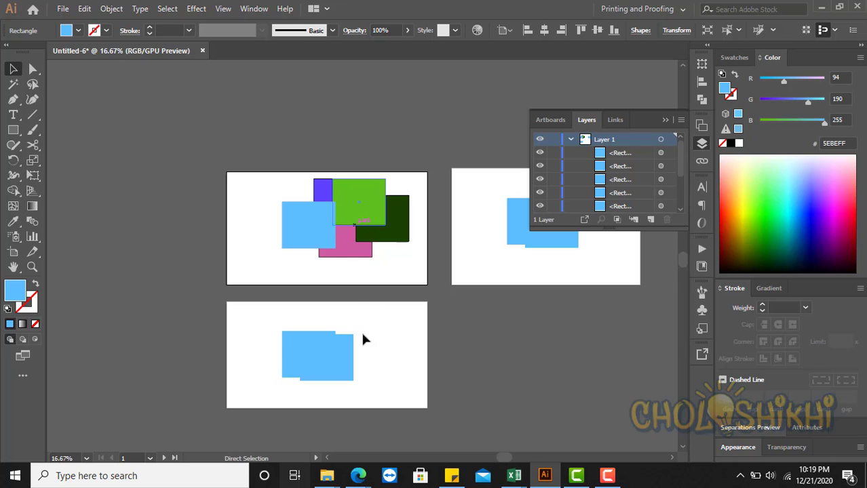
# Cut all light blue rectangles from the second and third artboards
pyautogui.moveTo(280, 303); pyautogui.dragTo(351, 379)
pyautogui.hotkey('ctrl', 'x')
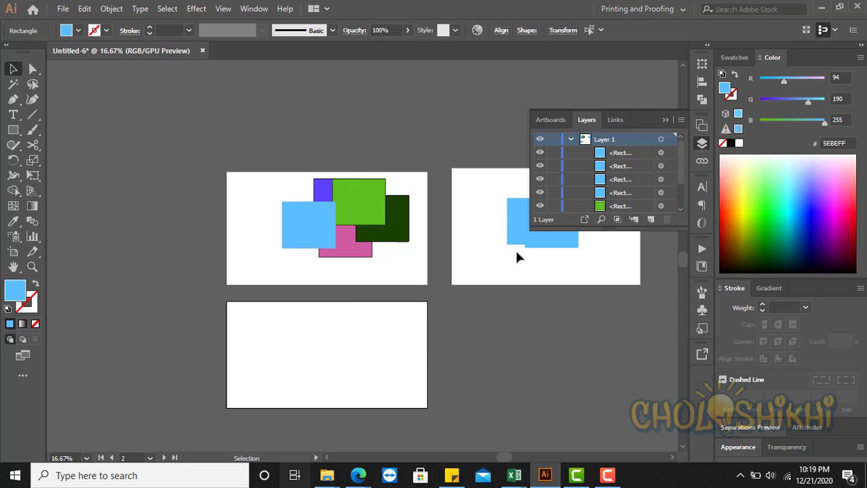
pyautogui.moveTo(499, 216); pyautogui.dragTo(545, 268)
pyautogui.hotkey('ctrl', 'x')
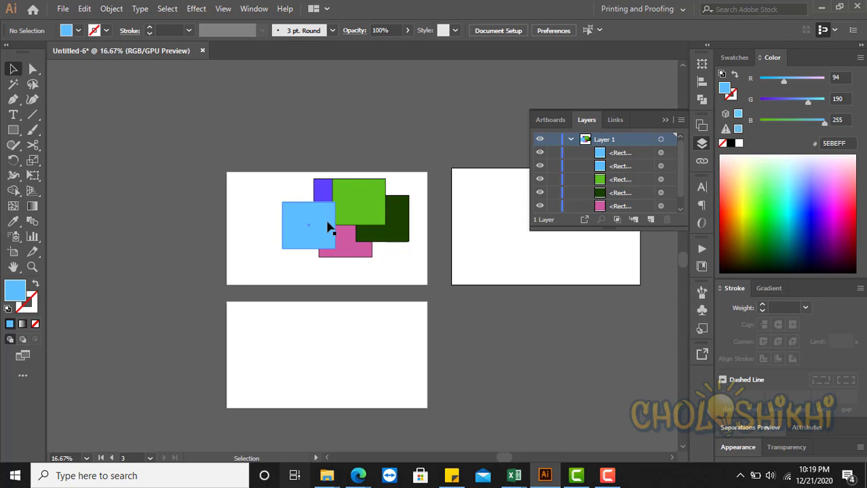
# Paste the centred light blue rectangle at the same position on all artboards
pyautogui.click(329, 227)
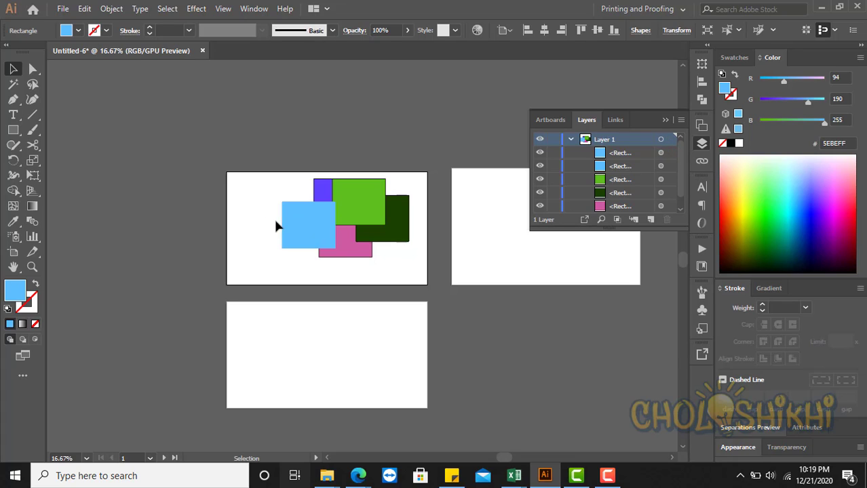
pyautogui.click(277, 226)
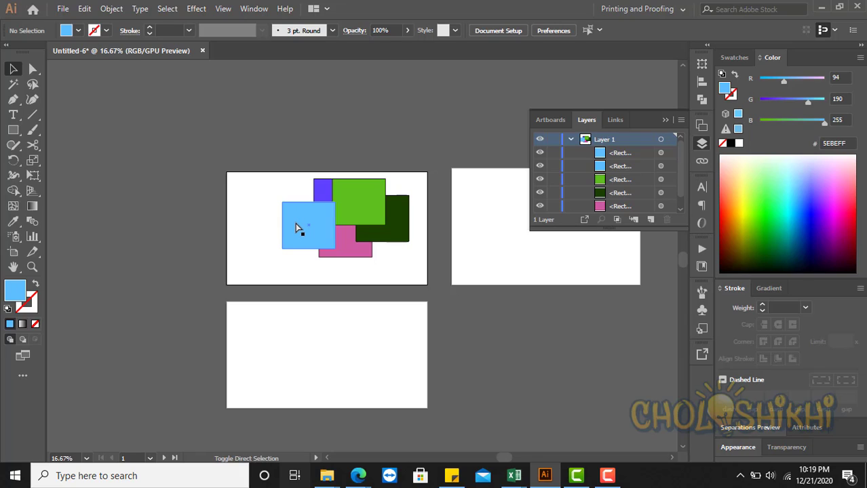
pyautogui.hotkey('ctrl', 'alt', 'shift', 'v')
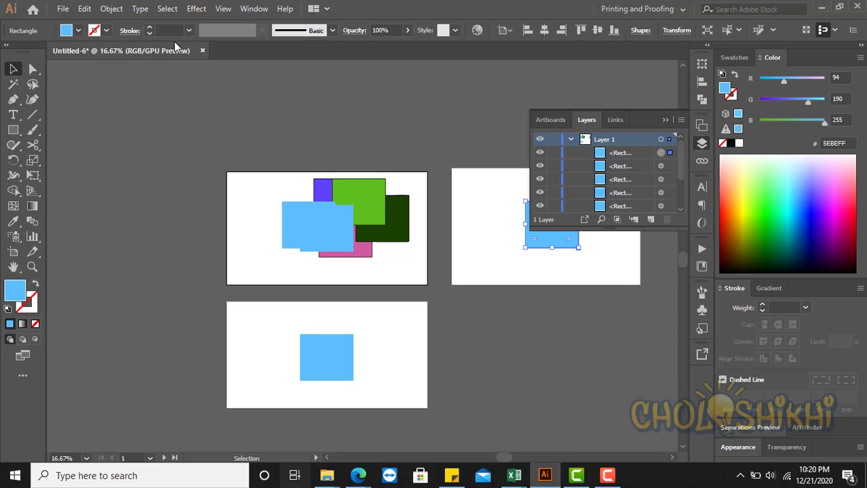
# Try the Clear command on the light blue rectangle on the third artboard and undo it
pyautogui.click(85, 8)
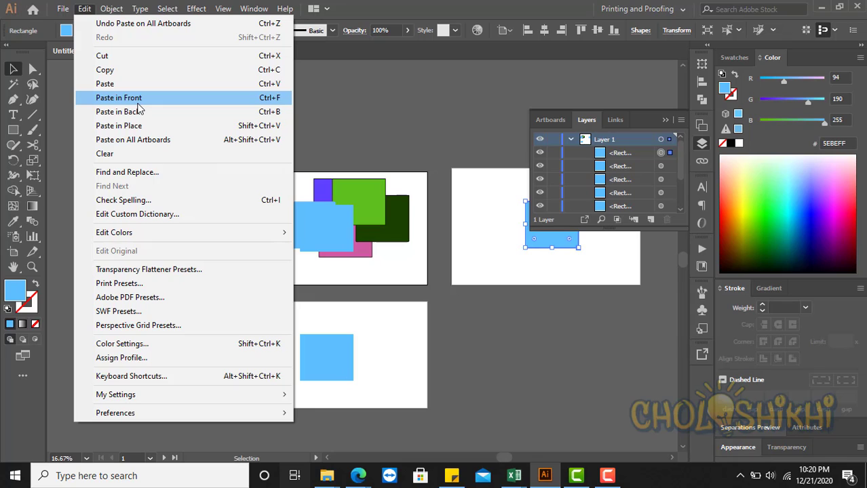
pyautogui.click(129, 152)
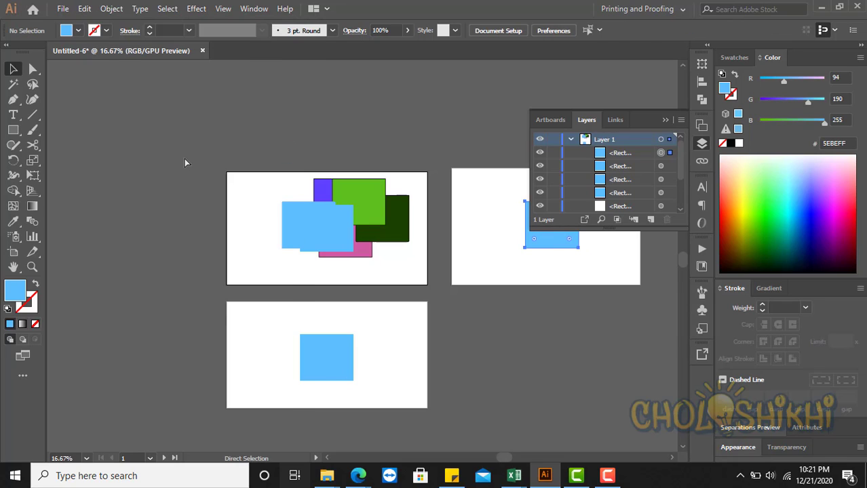
pyautogui.hotkey('ctrl', 'z')
# Start Find and Replace and set the caret character (^^) as the replacement
pyautogui.click(84, 9)
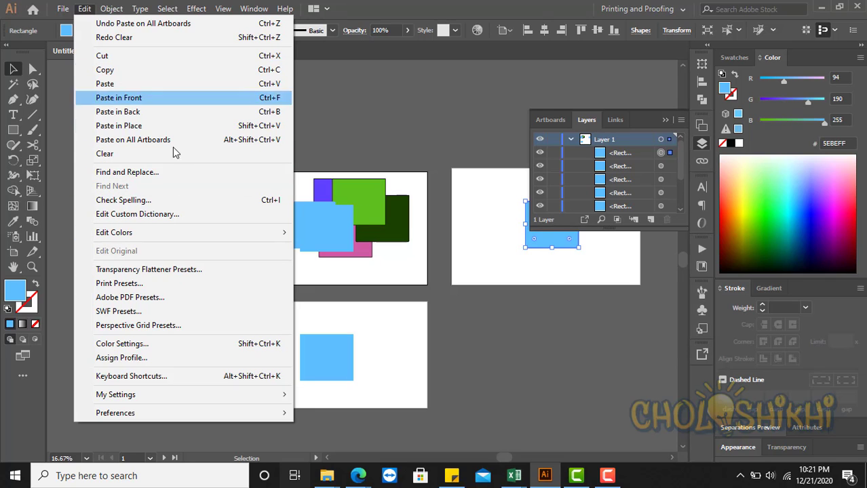
pyautogui.click(162, 175)
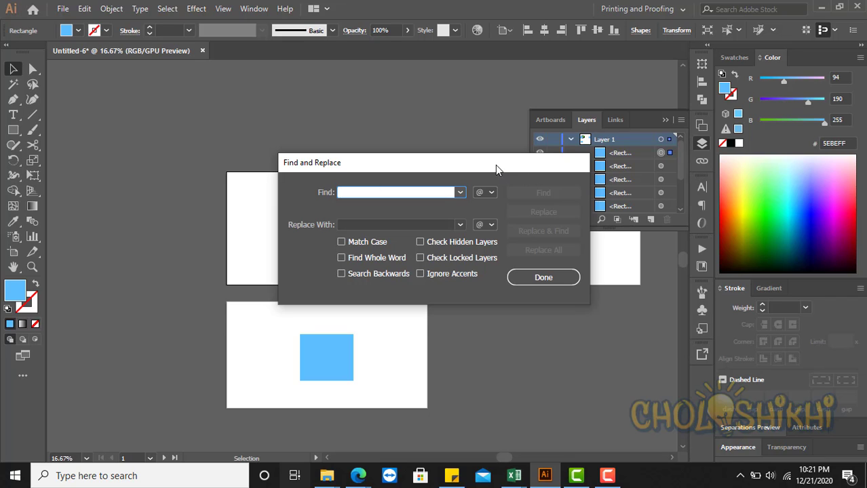
pyautogui.moveTo(496, 165); pyautogui.dragTo(302, 172)
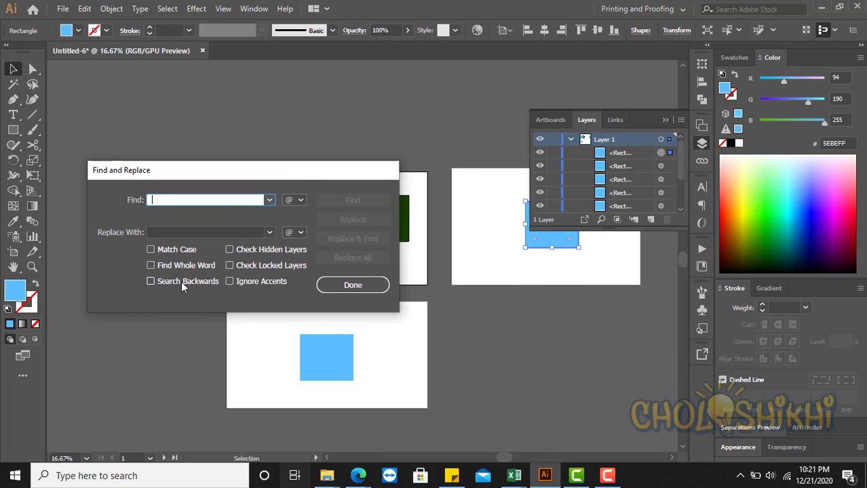
pyautogui.click(238, 232)
pyautogui.click(299, 231)
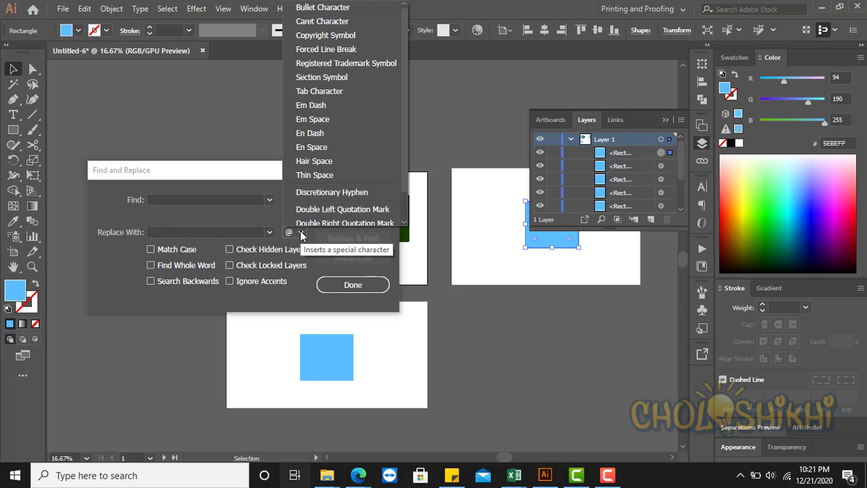
pyautogui.click(328, 21)
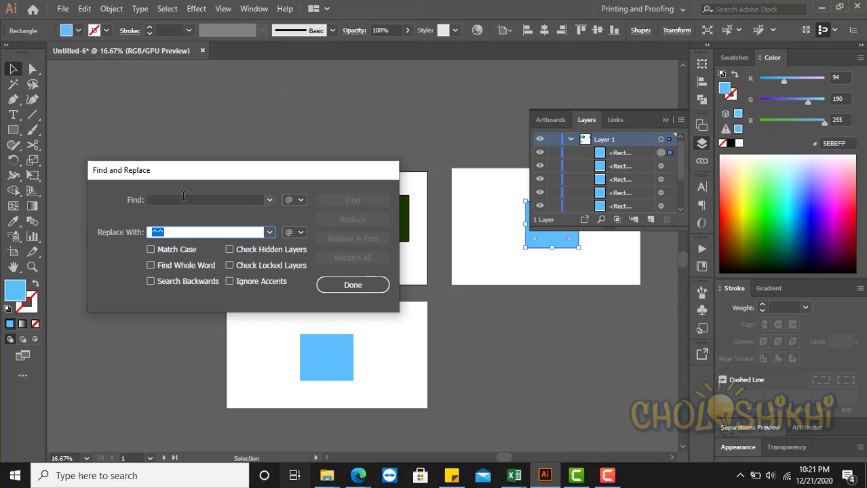
# Search the document for the bullet character (^8) and finish Find and Replace
pyautogui.click(271, 199)
pyautogui.click(292, 199)
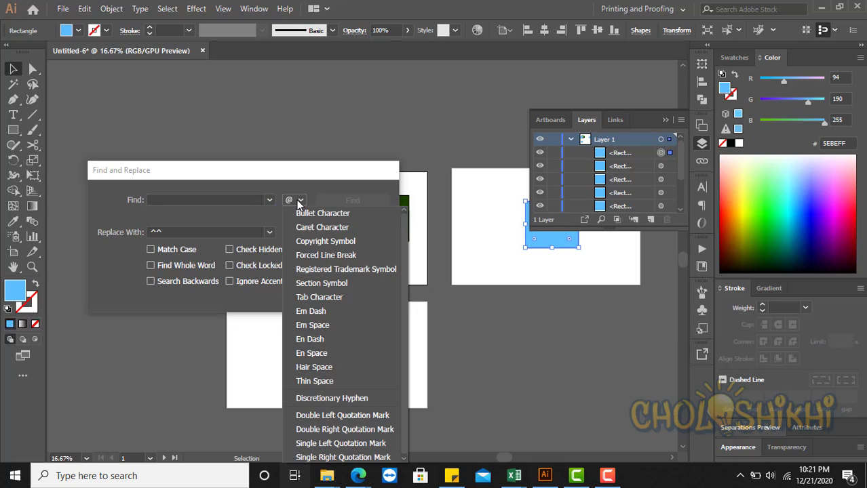
pyautogui.click(315, 213)
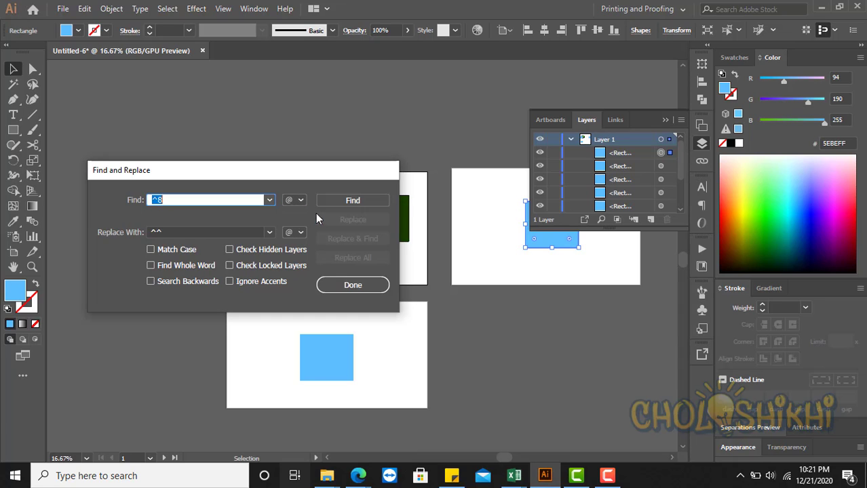
pyautogui.click(361, 202)
pyautogui.click(286, 261)
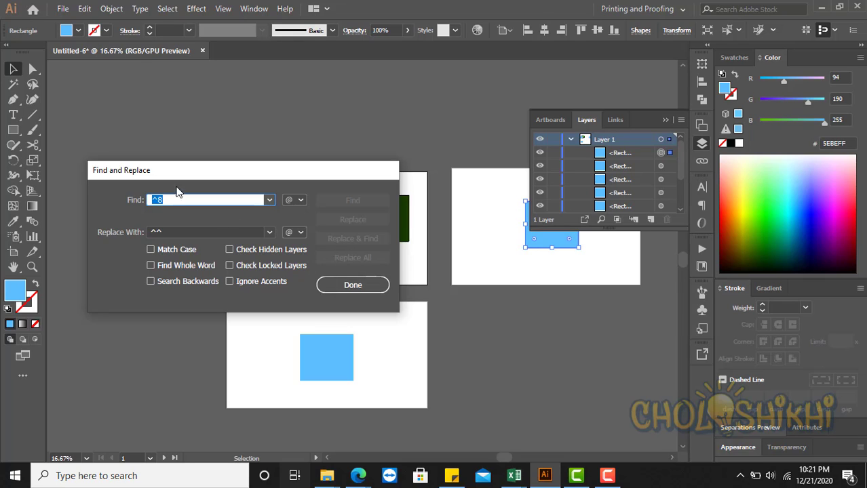
pyautogui.click(359, 286)
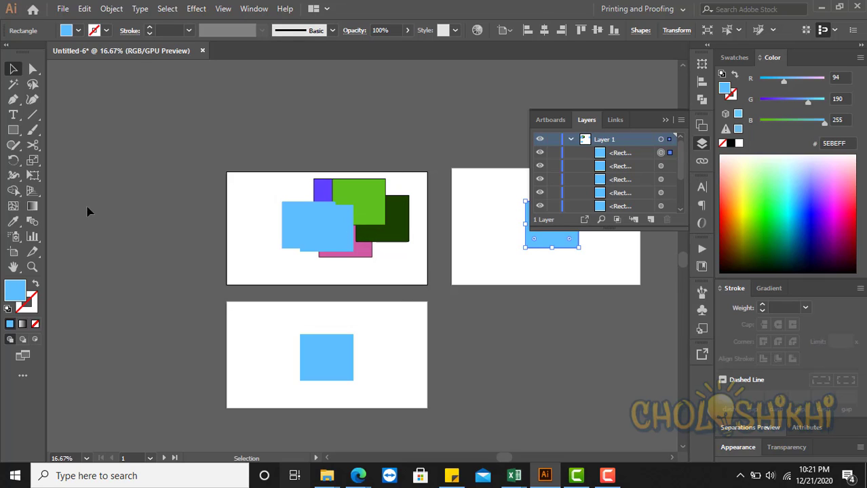
# Add "Lorem ipsum" text enlarged to about 159 pt above the first artboard and insert "::" after its "i"
pyautogui.click(13, 115)
pyautogui.click(223, 133)
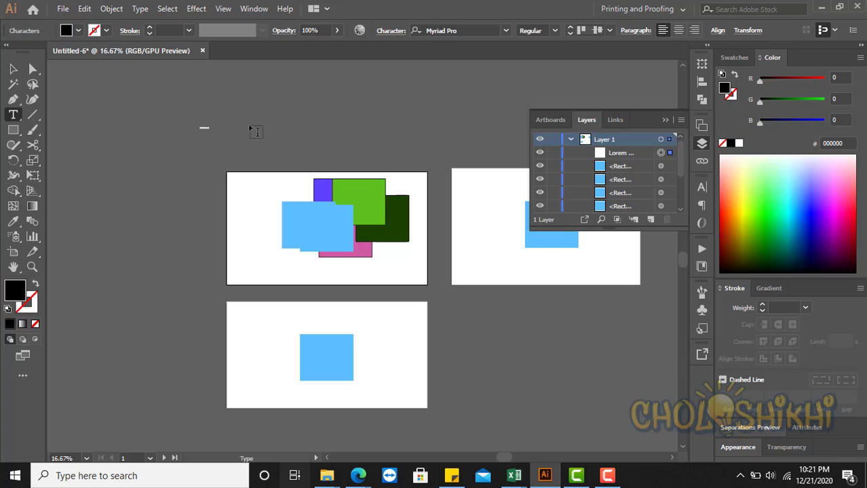
pyautogui.press('Escape')
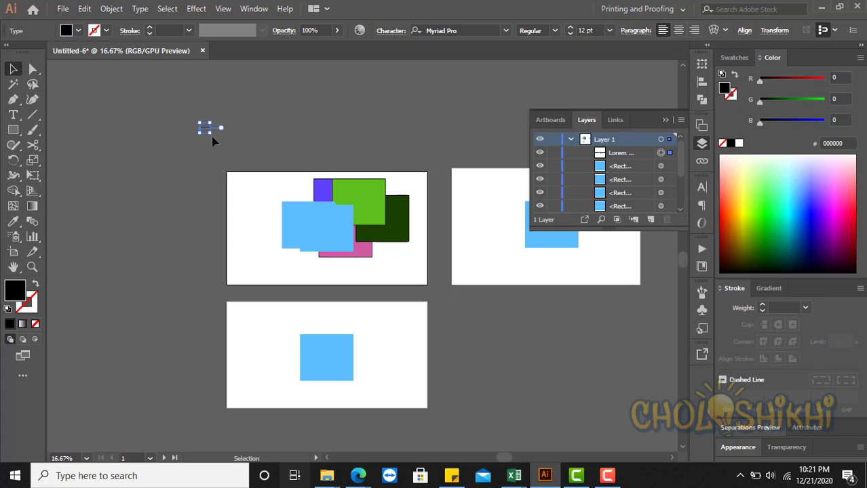
pyautogui.moveTo(208, 133); pyautogui.dragTo(397, 129)
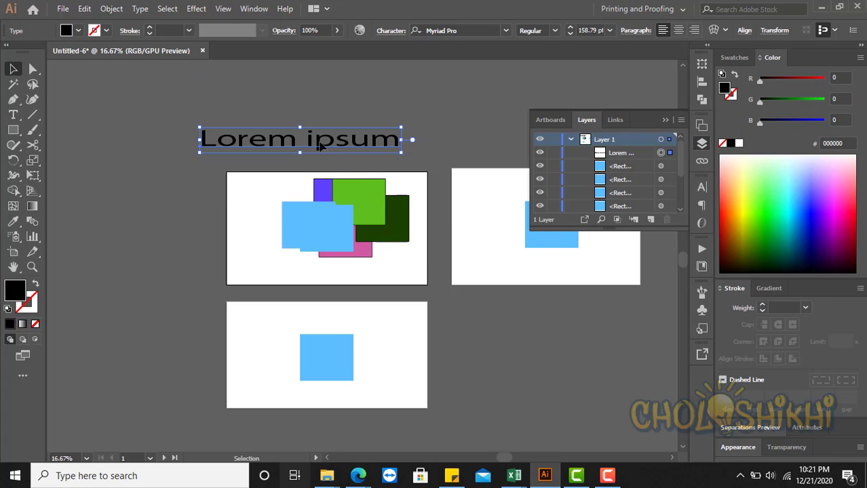
pyautogui.doubleClick(314, 115)
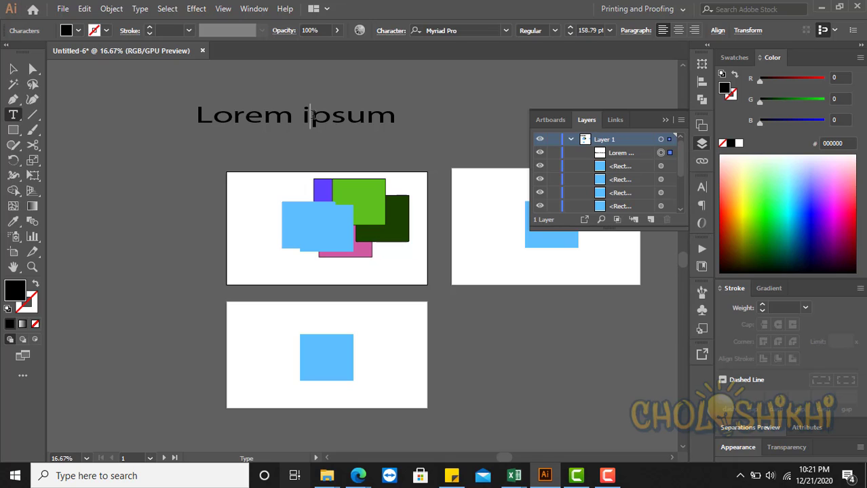
pyautogui.write('::')
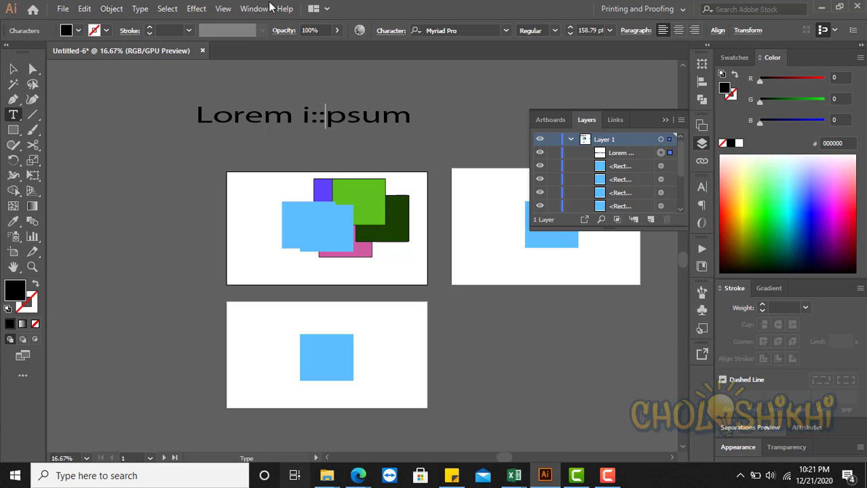
# Switch to the Google Meet call, admit the waiting participant, and return to Illustrator
pyautogui.hotkey('alt', 'Tab')
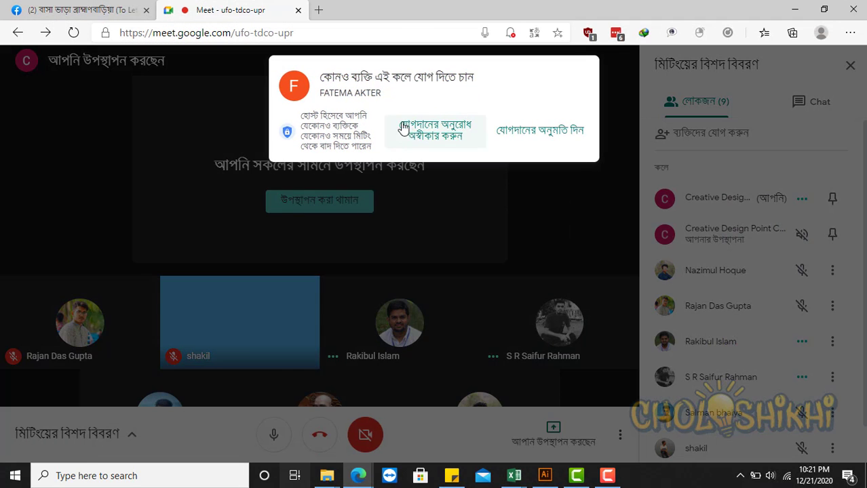
pyautogui.click(528, 134)
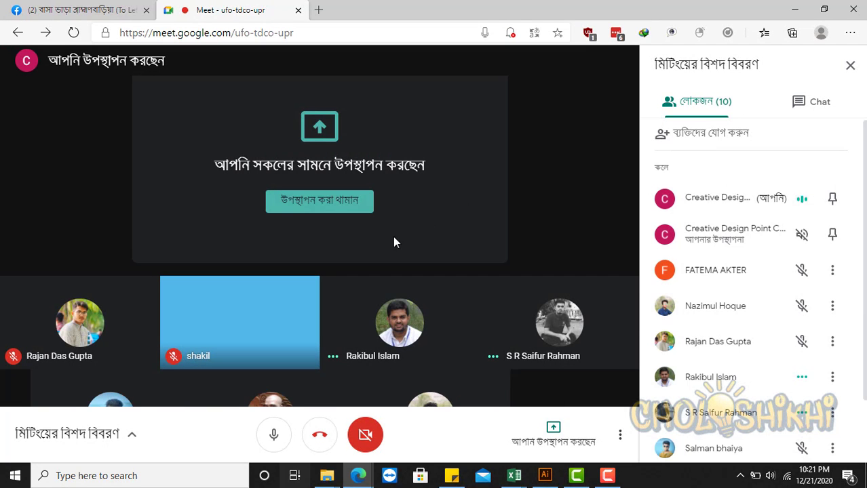
pyautogui.click(798, 11)
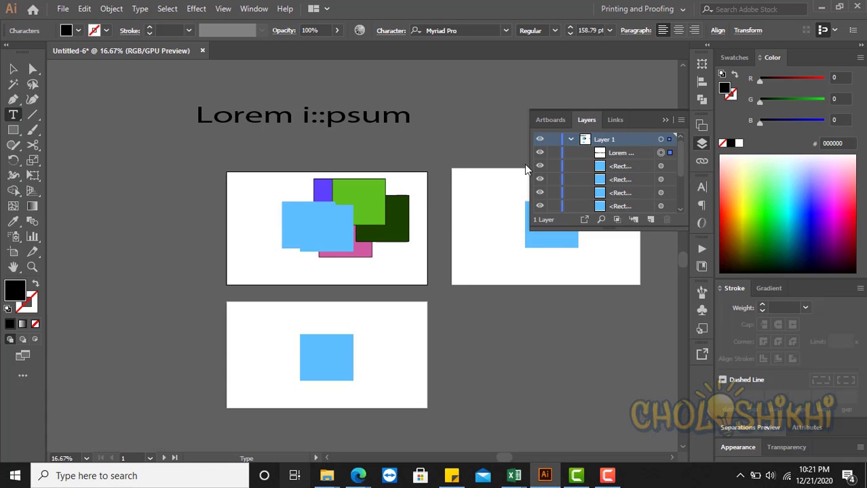
# Duplicate the "Lorem i::psum" text into the empty area below the third artboard
pyautogui.press('Escape')
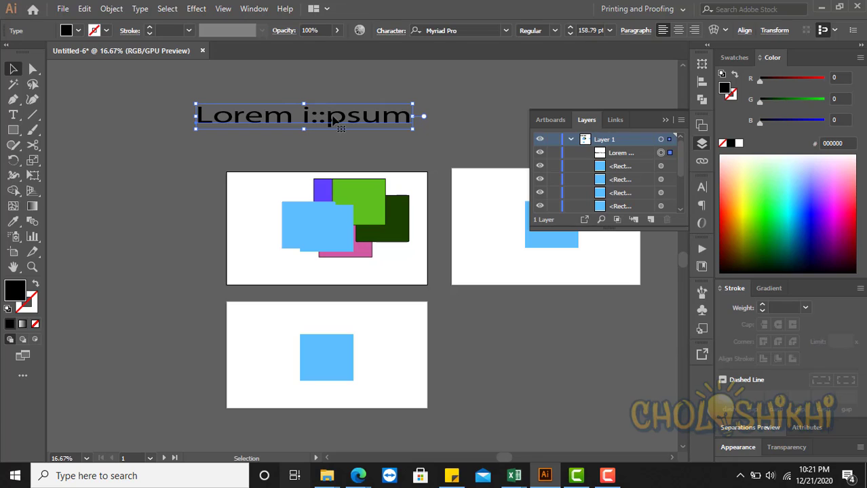
pyautogui.doubleClick(324, 118)
pyautogui.tripleClick(320, 118)
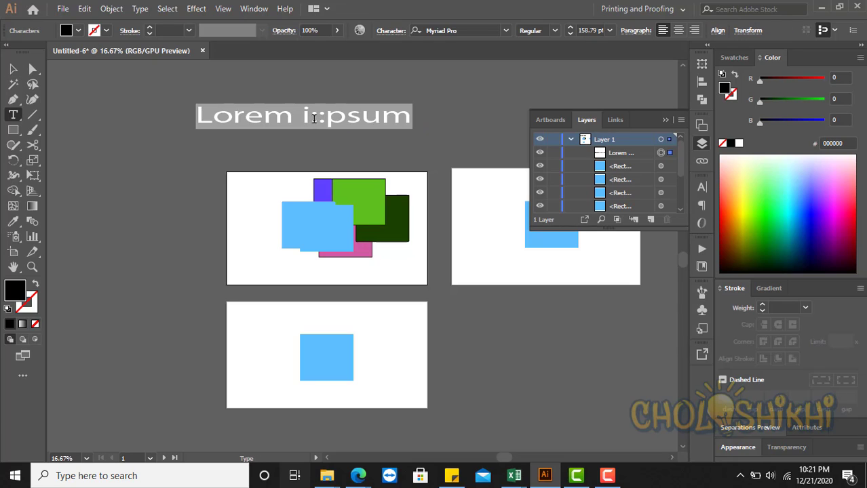
pyautogui.moveTo(312, 117); pyautogui.dragTo(585, 344)
pyautogui.press('Escape')
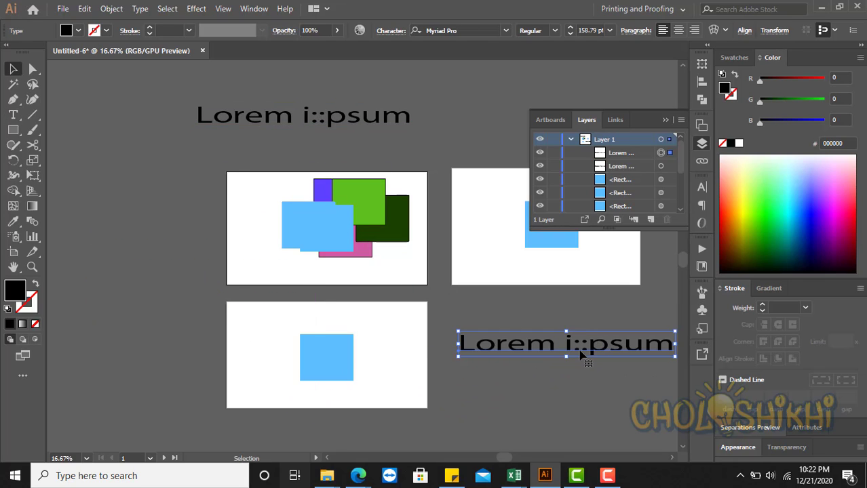
# Insert another "::" after "ps" in the lower text copy so it reads "Lorem i::ps::um"
pyautogui.press('t')
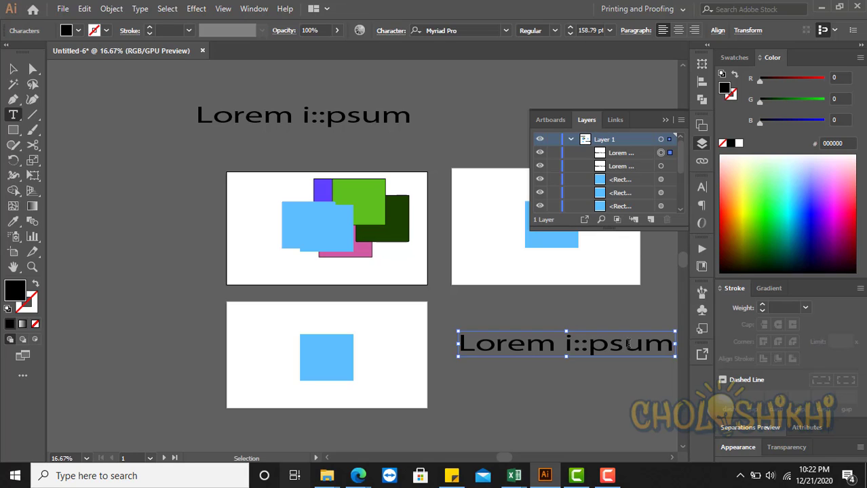
pyautogui.write('::')
pyautogui.press('Escape')
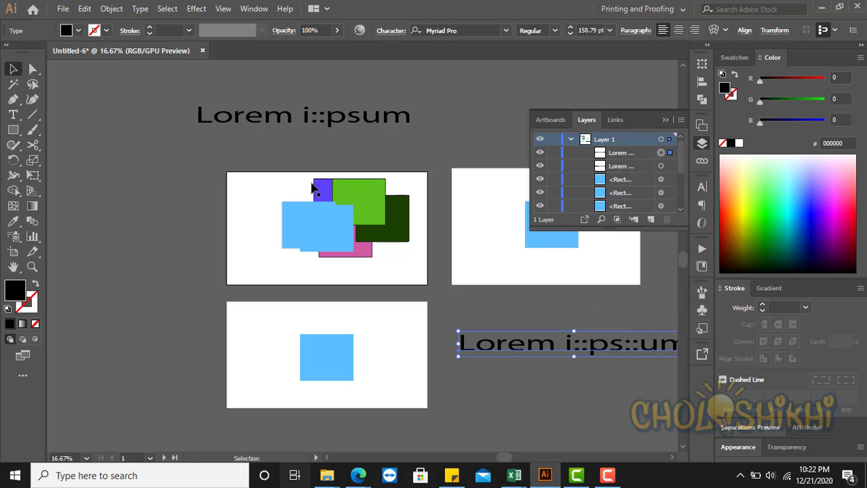
# Find each "::" in the sample text with Find and Replace, and close the dialog
pyautogui.click(258, 121)
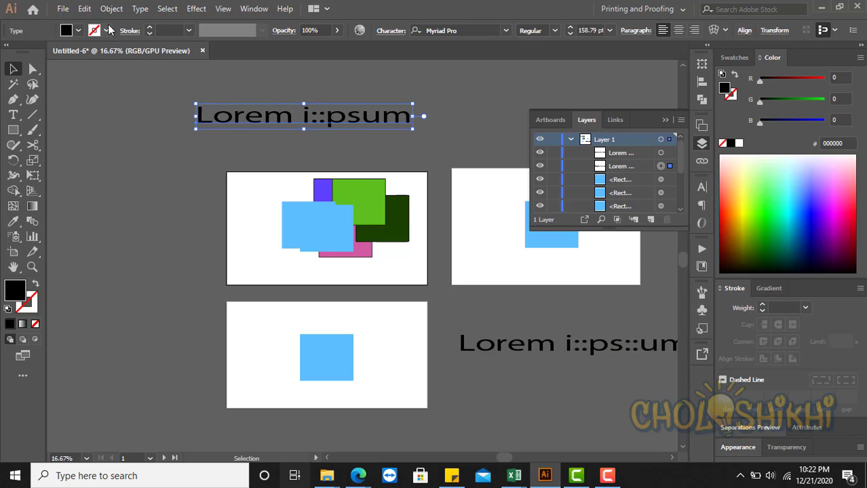
pyautogui.click(117, 110)
pyautogui.click(86, 8)
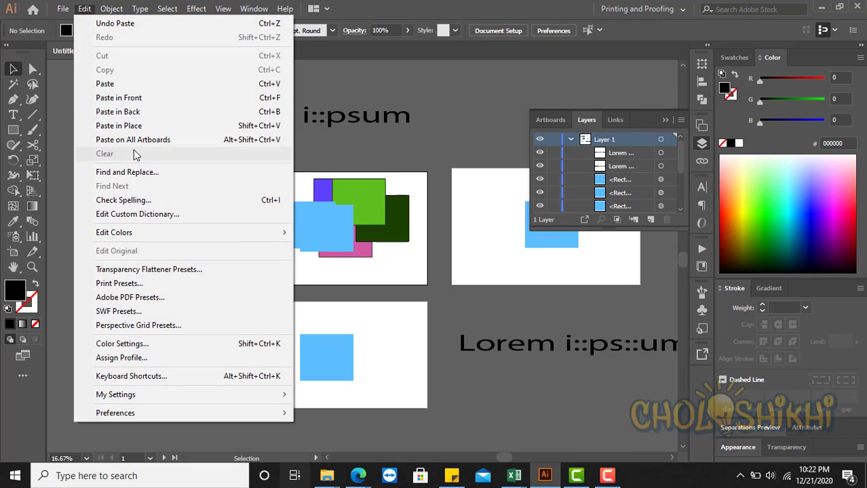
pyautogui.click(217, 171)
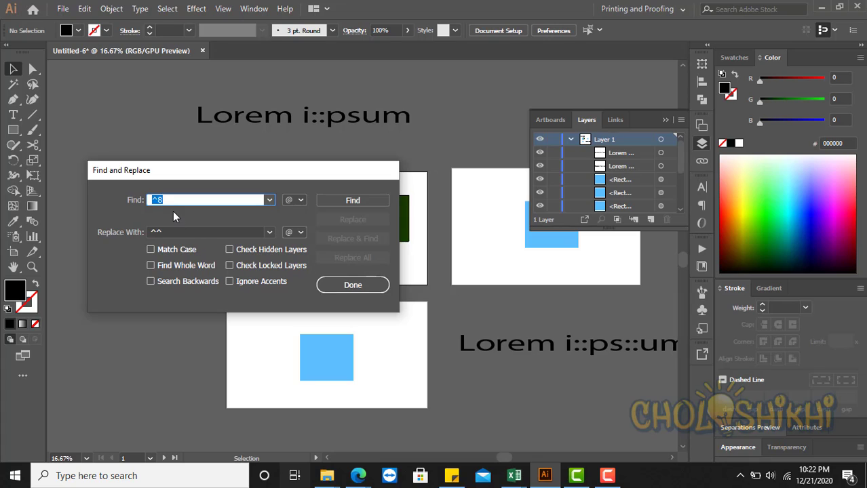
pyautogui.click(344, 202)
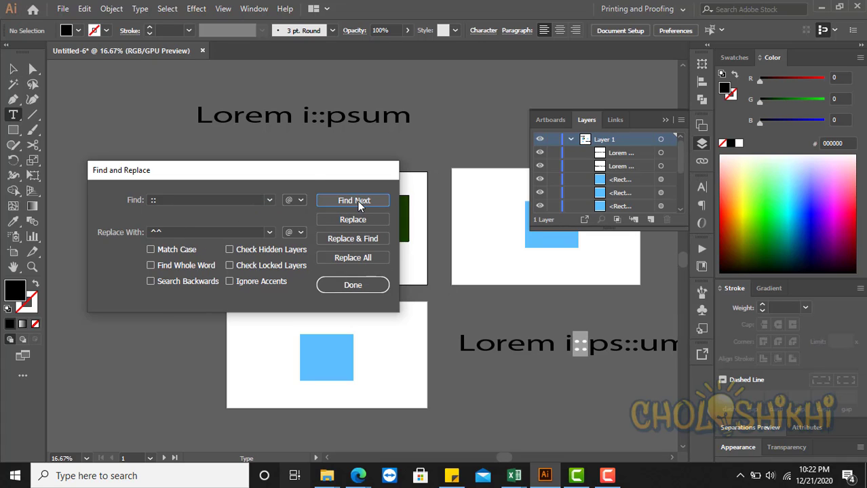
pyautogui.click(357, 201)
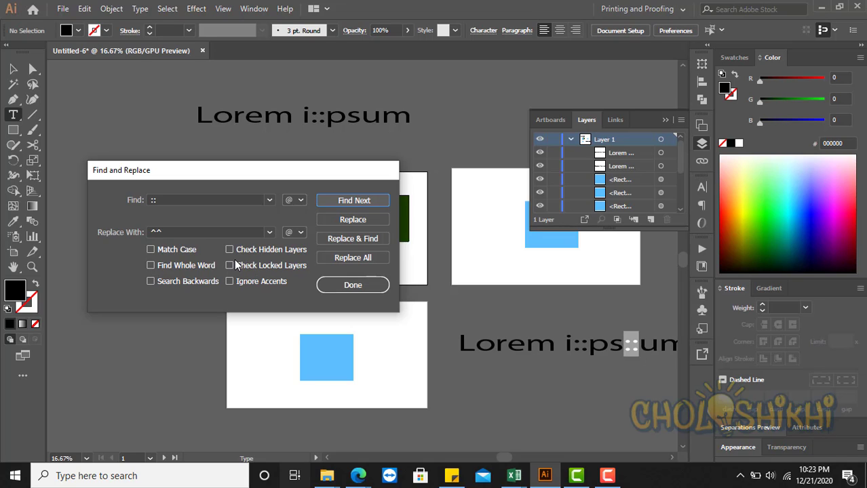
pyautogui.click(354, 284)
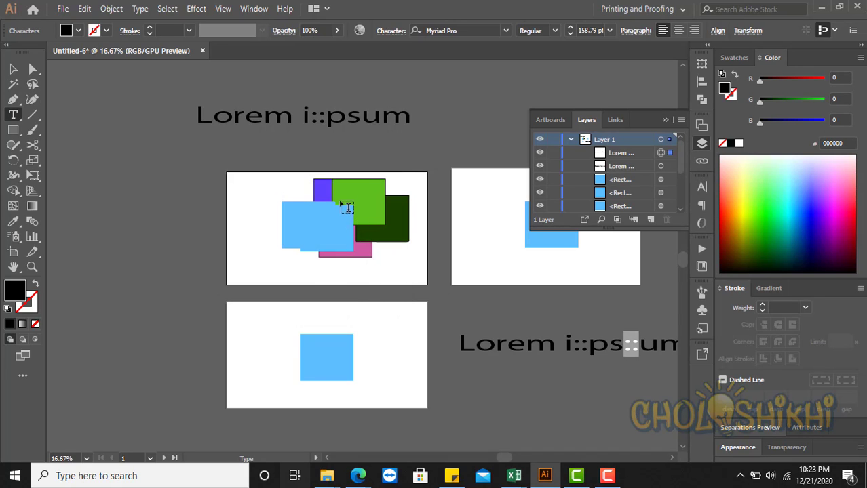
# Examine the search options in Find and Replace, including the hidden and locked layer checks, and close the dialog
pyautogui.click(85, 8)
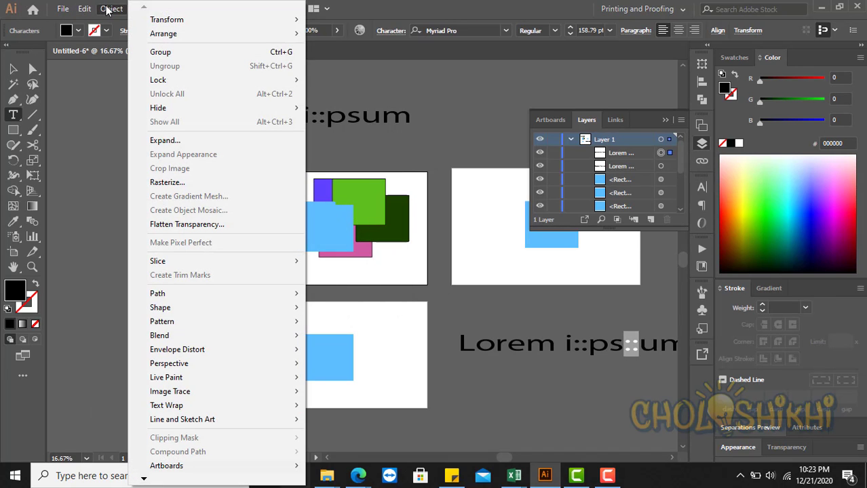
pyautogui.click(85, 8)
pyautogui.click(84, 8)
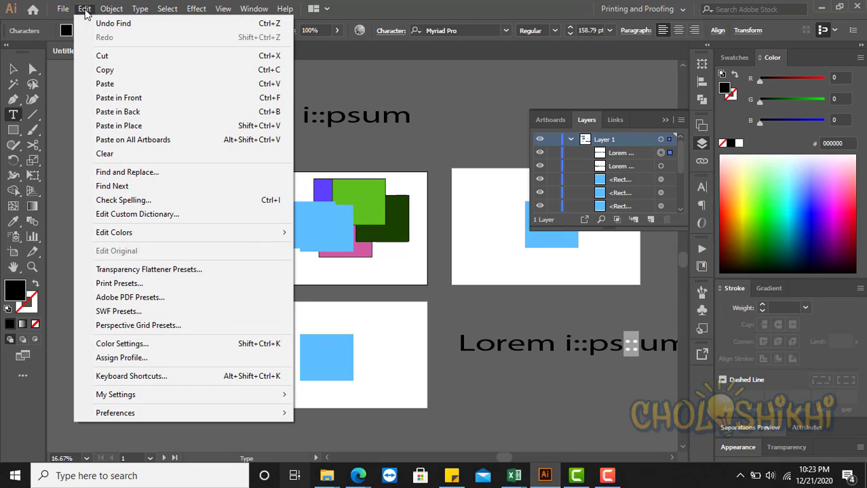
pyautogui.click(201, 126)
pyautogui.click(112, 8)
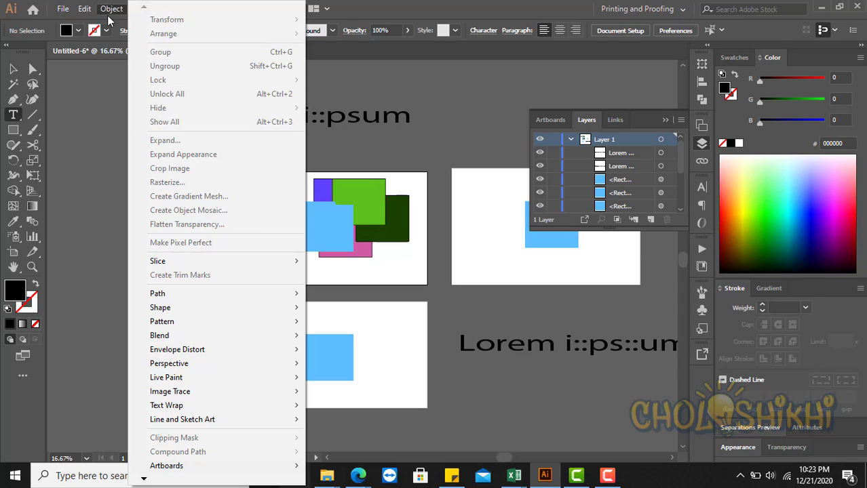
pyautogui.click(86, 10)
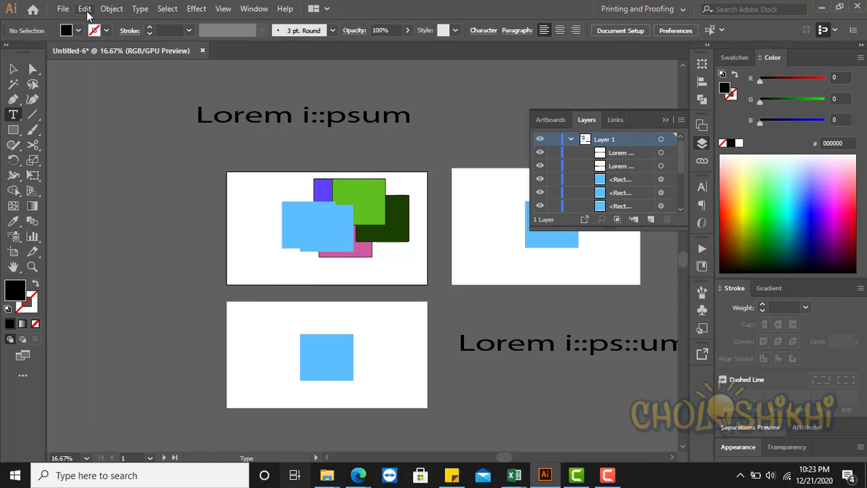
pyautogui.click(84, 10)
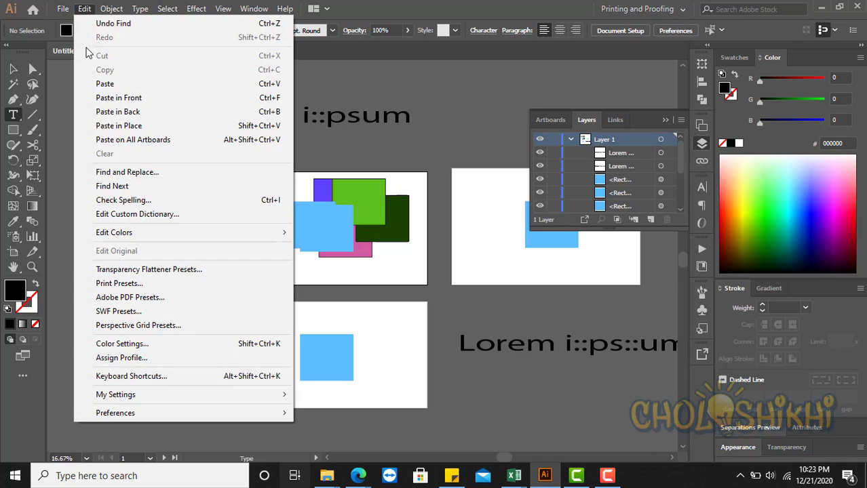
pyautogui.click(136, 172)
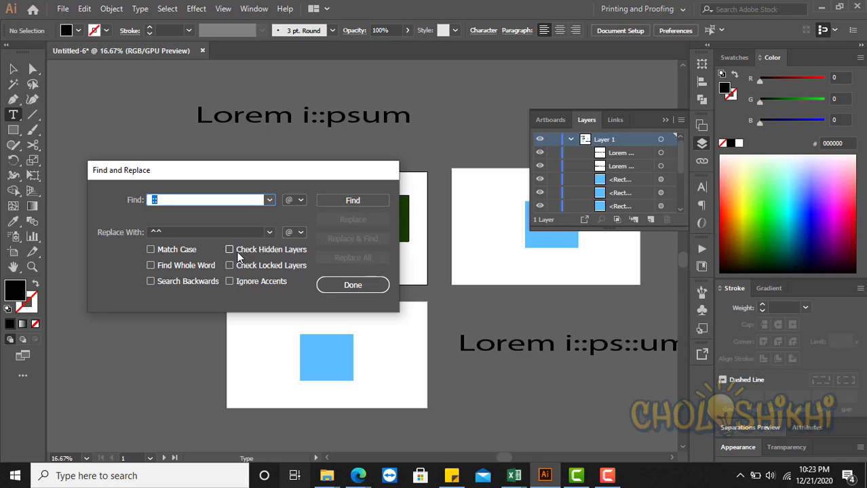
pyautogui.click(353, 285)
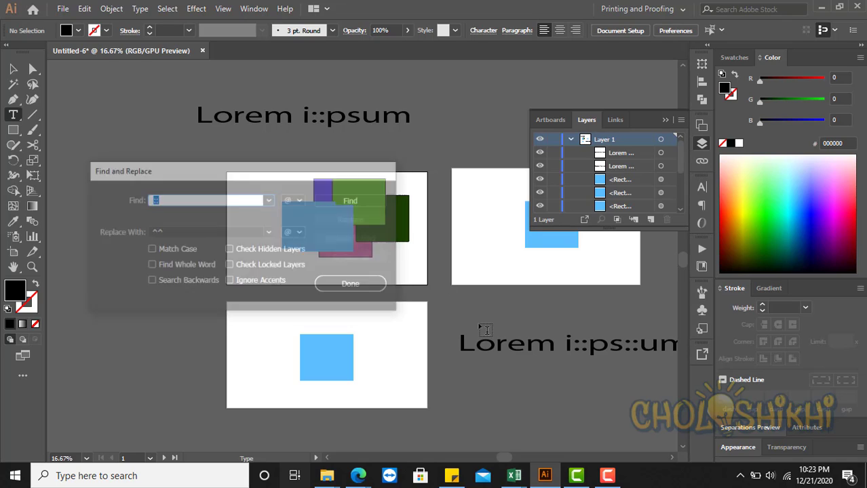
# Lock the "Lorem i::ps::um" text object
pyautogui.click(565, 344)
pyautogui.press('Escape')
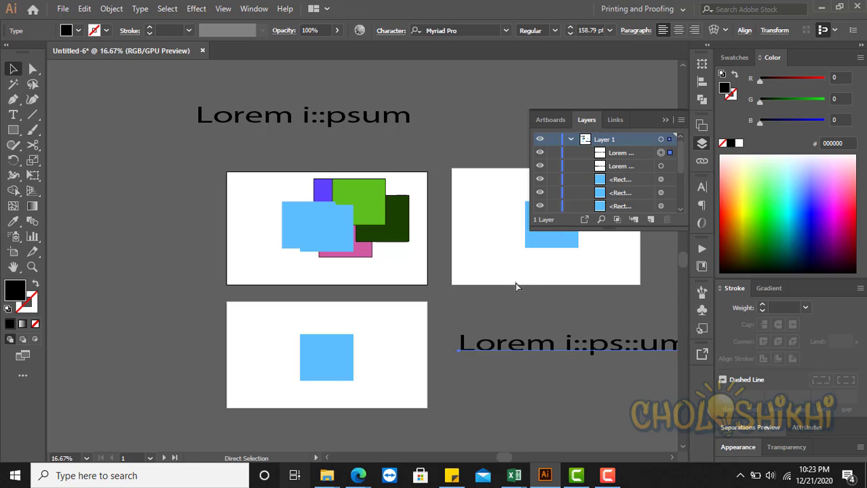
pyautogui.hotkey('ctrl', '2')
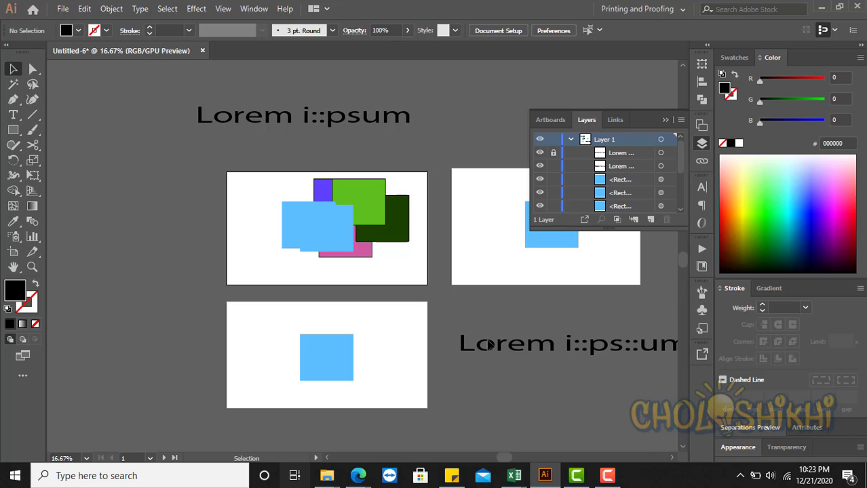
# Set Find and Replace to change "::" to "a" with Check Locked Layers enabled, and locate the matches
pyautogui.click(84, 9)
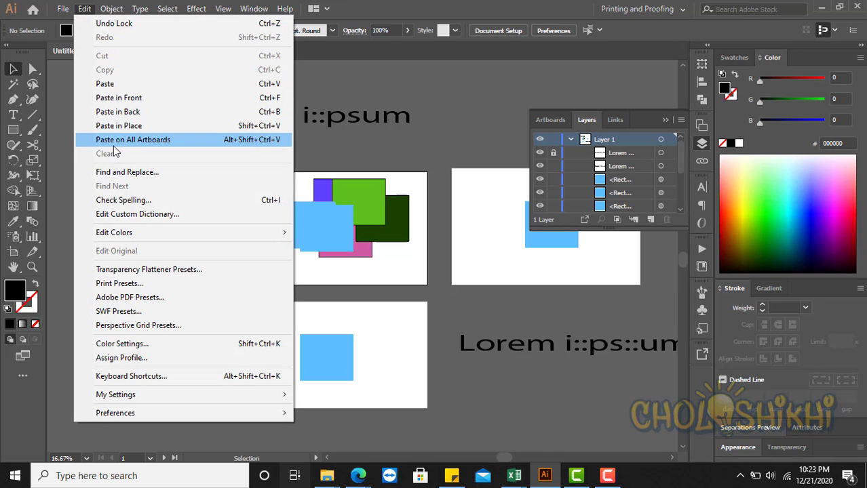
pyautogui.click(127, 172)
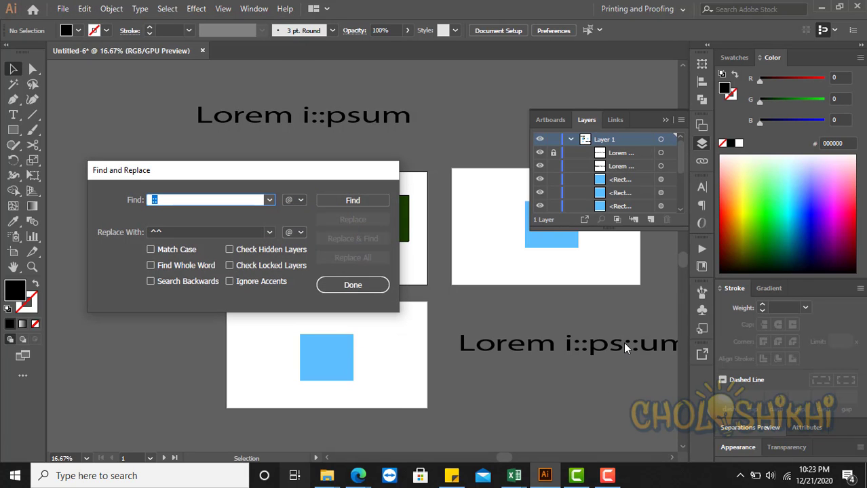
pyautogui.click(165, 231)
pyautogui.write('a')
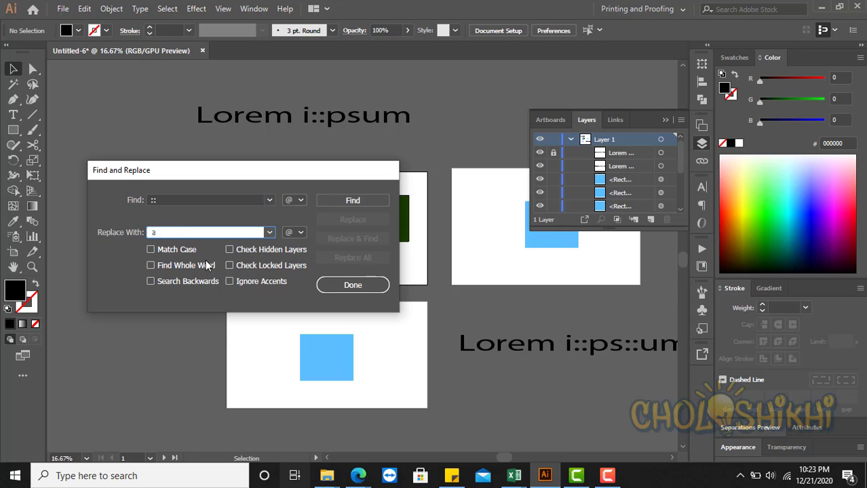
pyautogui.click(230, 263)
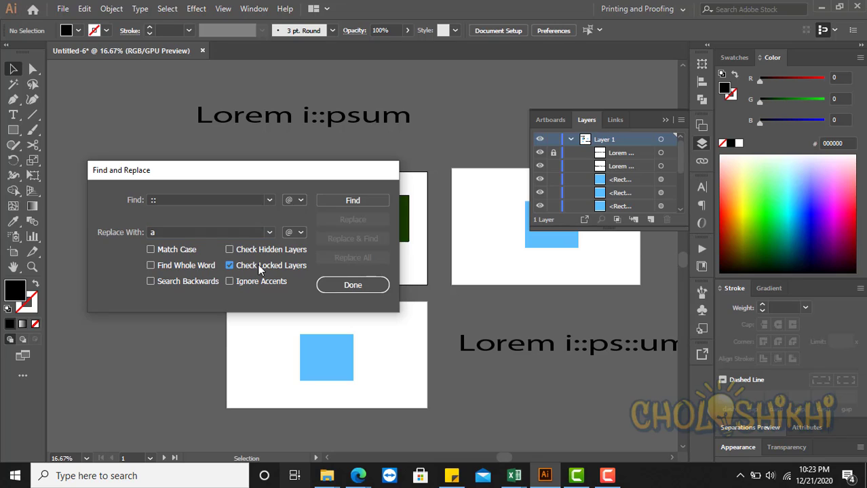
pyautogui.click(351, 201)
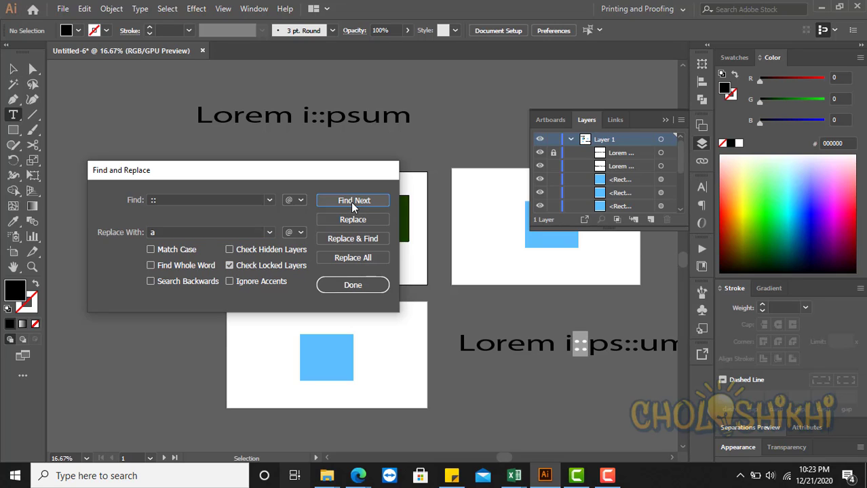
pyautogui.click(351, 201)
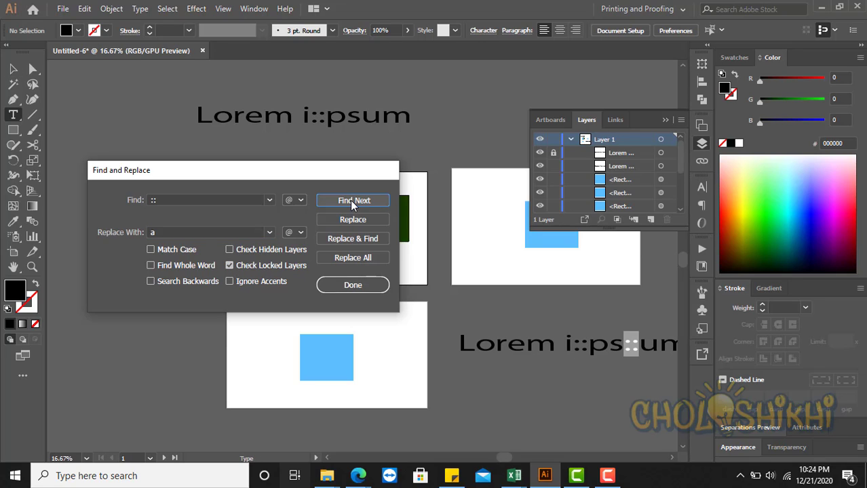
# Replace all "::" matches with "a", close Find and Replace, and deselect the text
pyautogui.click(351, 261)
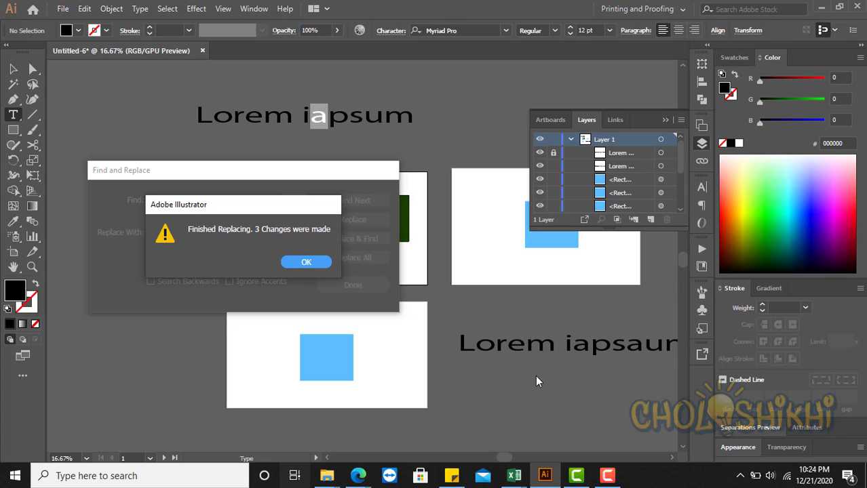
pyautogui.click(314, 262)
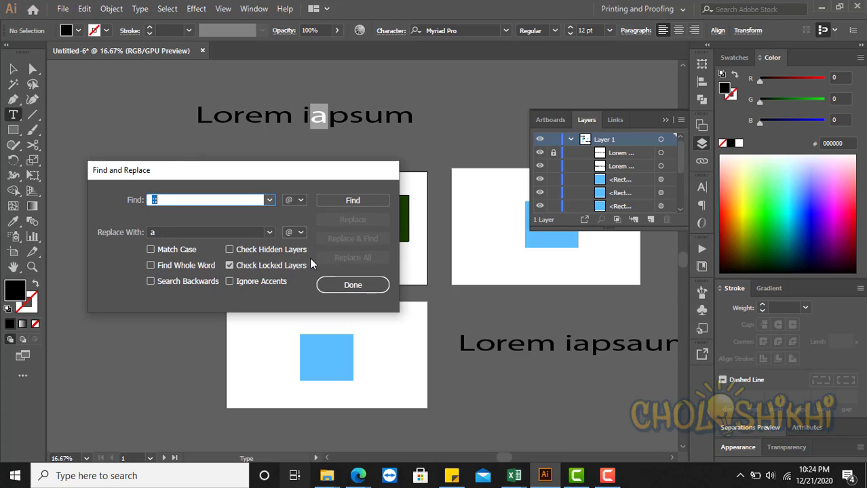
pyautogui.click(344, 283)
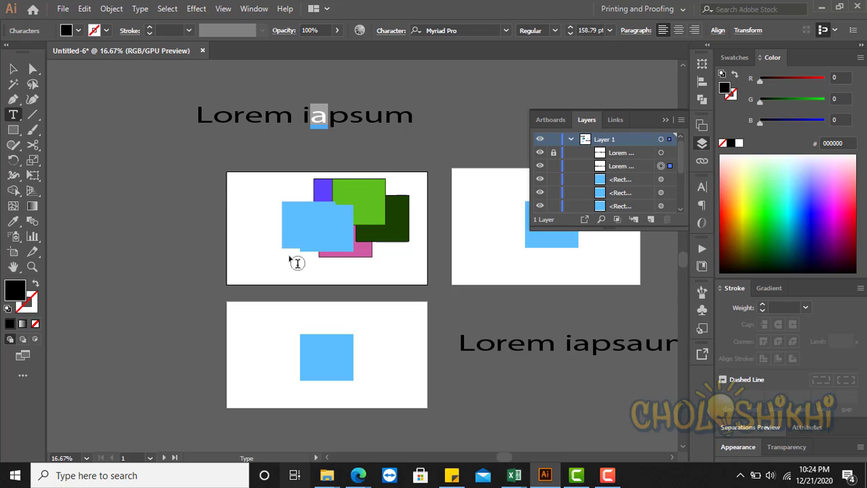
pyautogui.press('Escape')
pyautogui.click(582, 367)
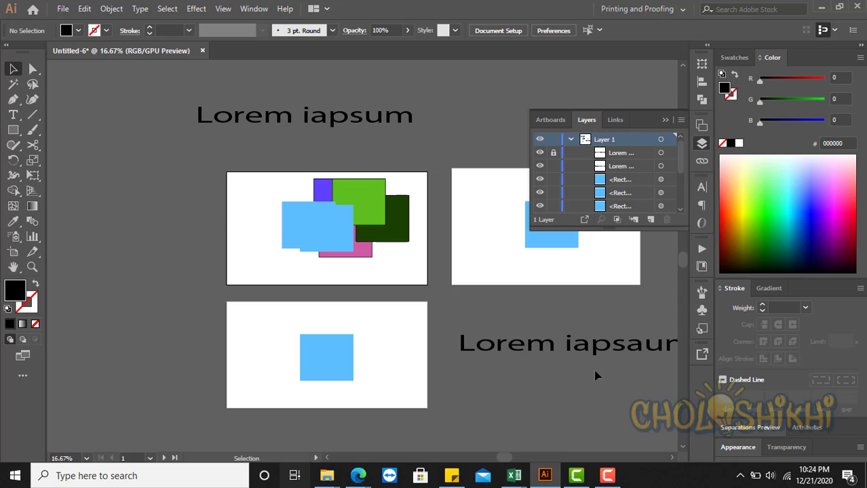
pyautogui.click(84, 12)
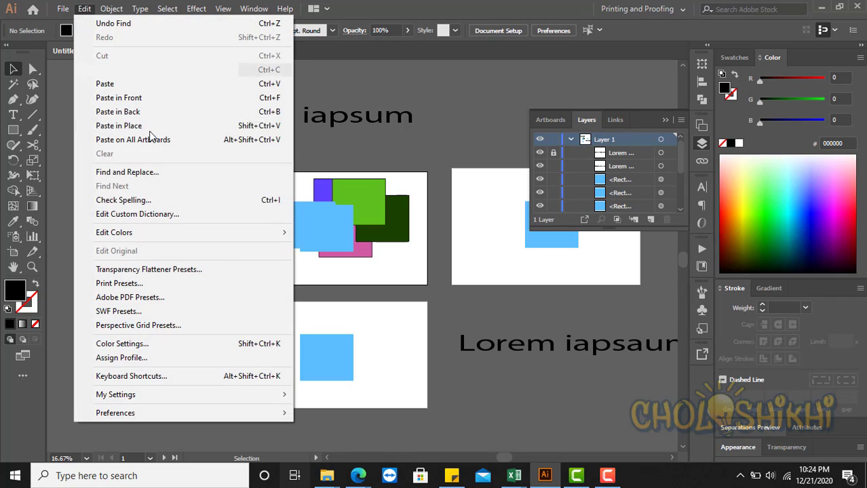
pyautogui.click(160, 174)
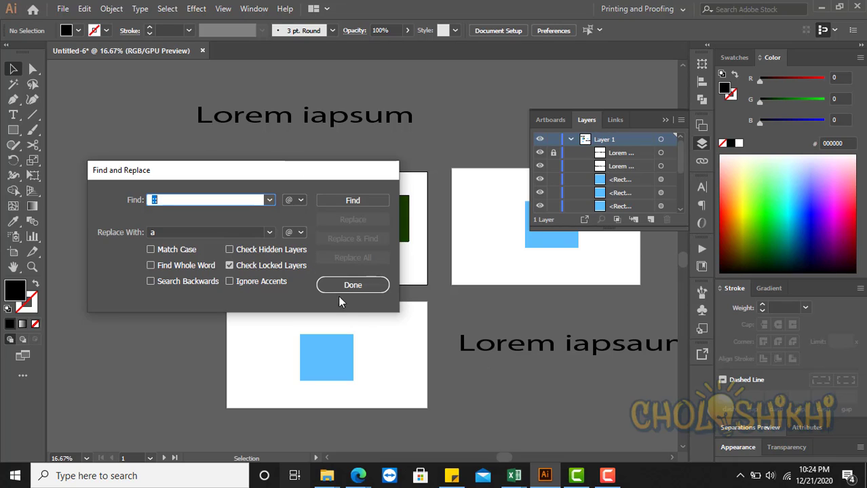
pyautogui.click(365, 284)
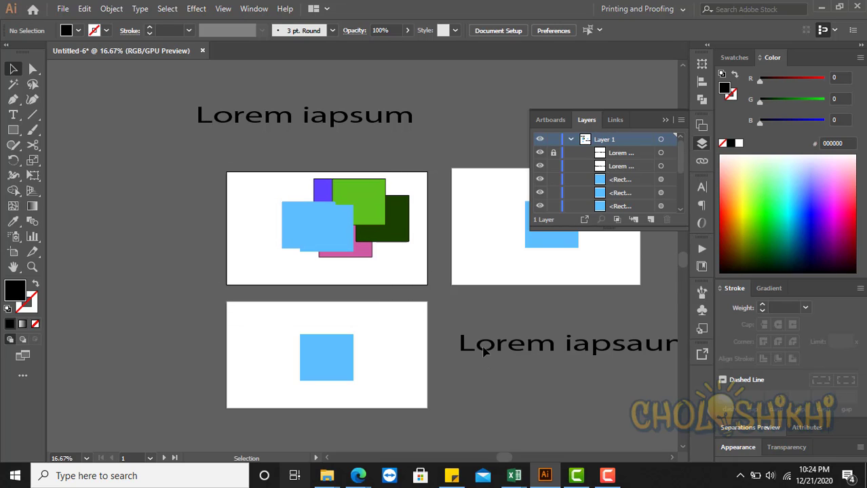
# Unlock the lower text object and change its initial "L" to lowercase so it reads "lorem iapsaum"
pyautogui.press('alt')
pyautogui.click(472, 351)
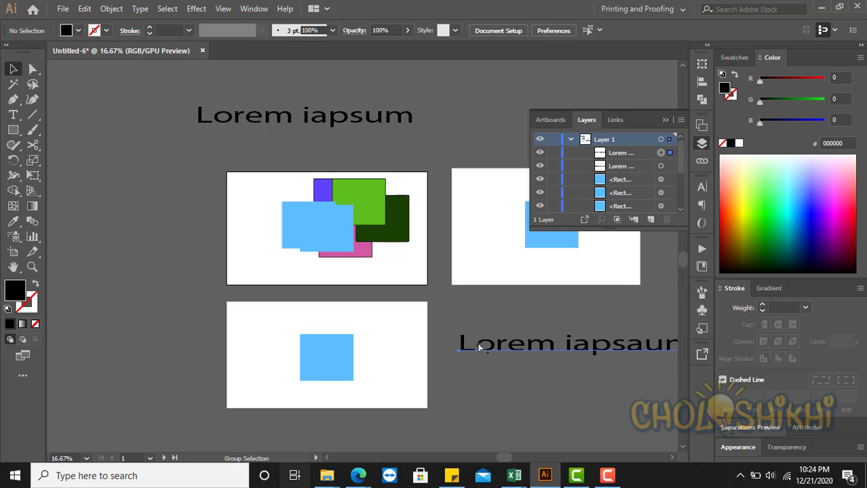
pyautogui.doubleClick(477, 348)
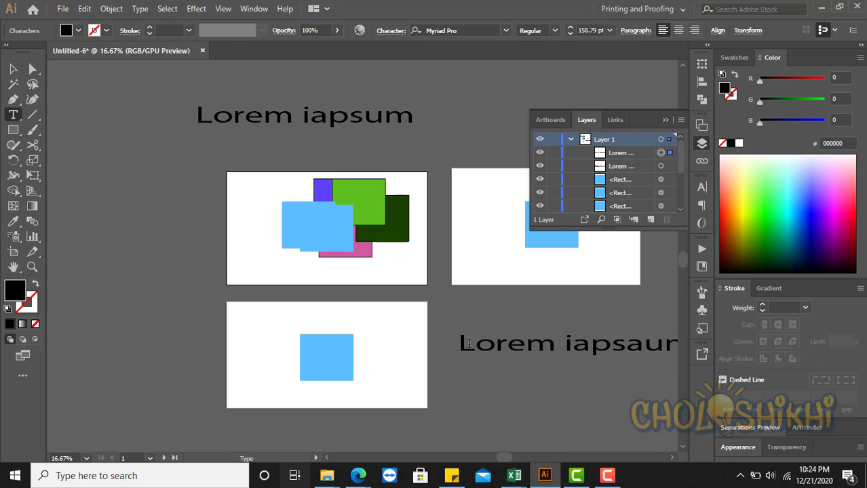
pyautogui.moveTo(468, 342); pyautogui.dragTo(457, 341)
pyautogui.write('l')
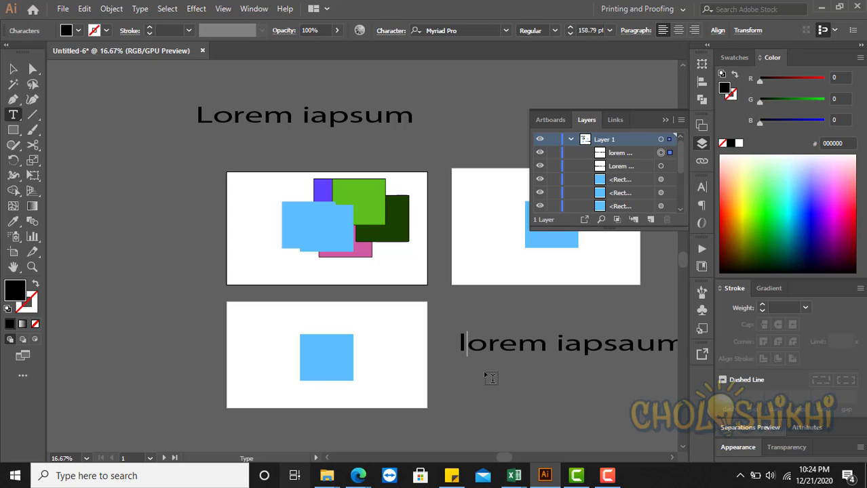
pyautogui.press('Escape')
pyautogui.click(200, 122)
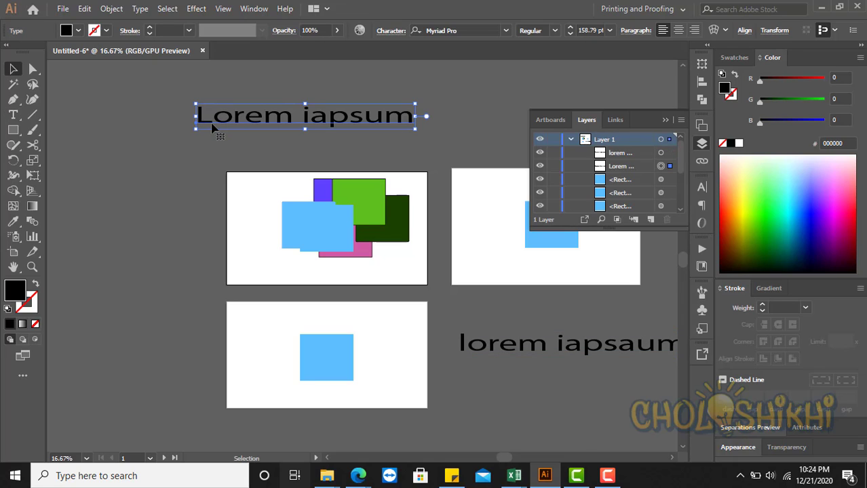
pyautogui.doubleClick(212, 123)
pyautogui.moveTo(211, 120); pyautogui.dragTo(201, 124)
pyautogui.click(200, 118)
pyautogui.press('Escape')
pyautogui.click(184, 173)
# Search the text for "L" with Match Case enabled in Find and Replace, and close the dialog
pyautogui.click(84, 8)
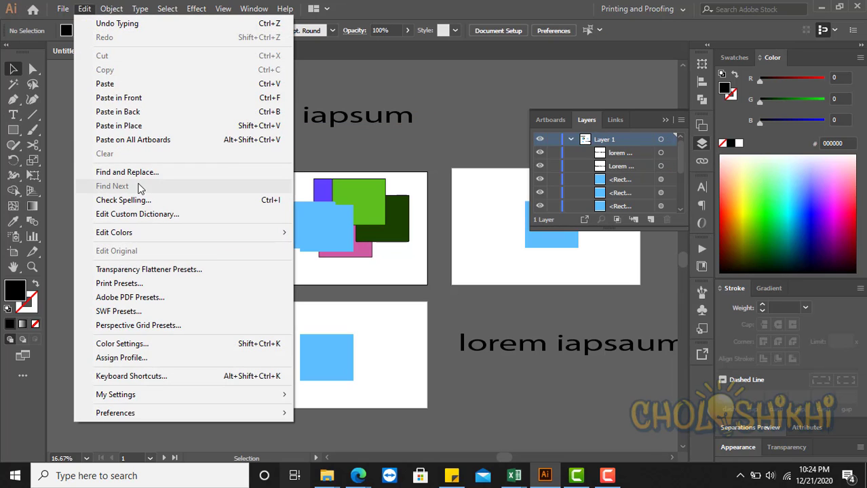
pyautogui.click(129, 172)
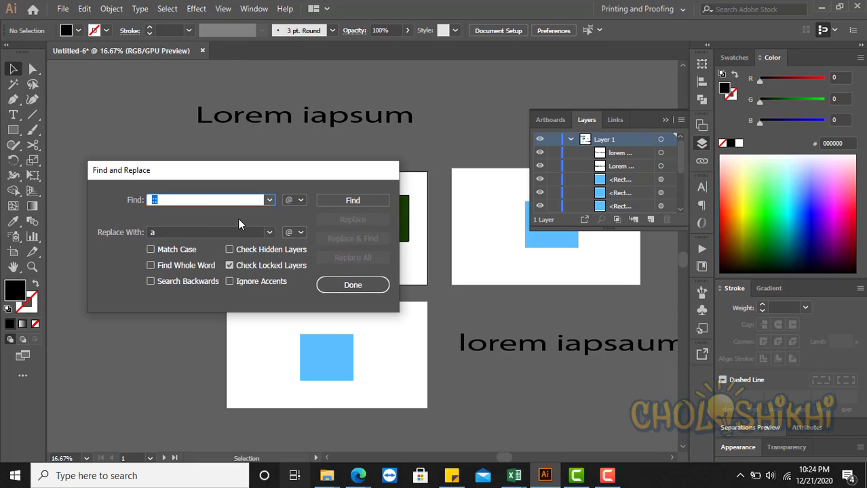
pyautogui.write('L')
pyautogui.click(151, 250)
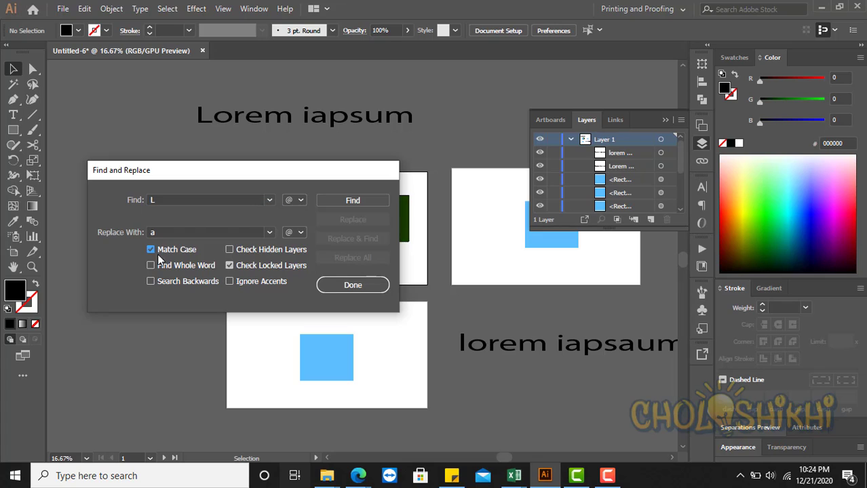
pyautogui.moveTo(218, 178); pyautogui.dragTo(200, 272)
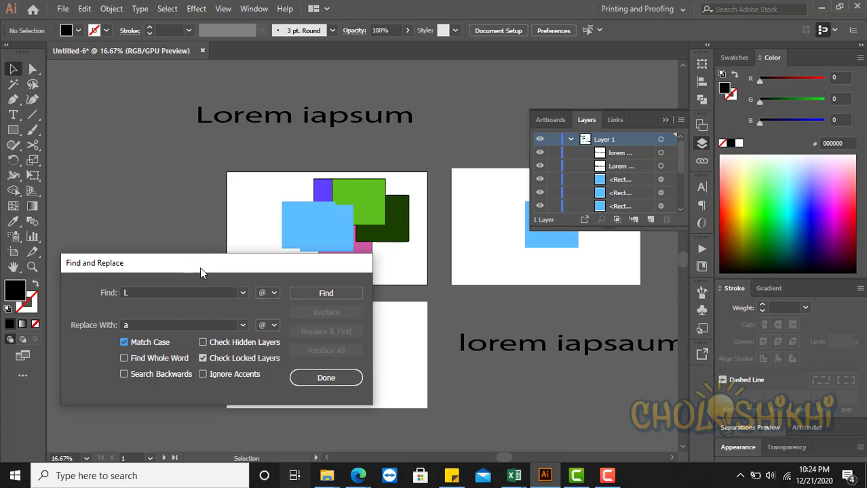
pyautogui.click(320, 294)
pyautogui.click(320, 295)
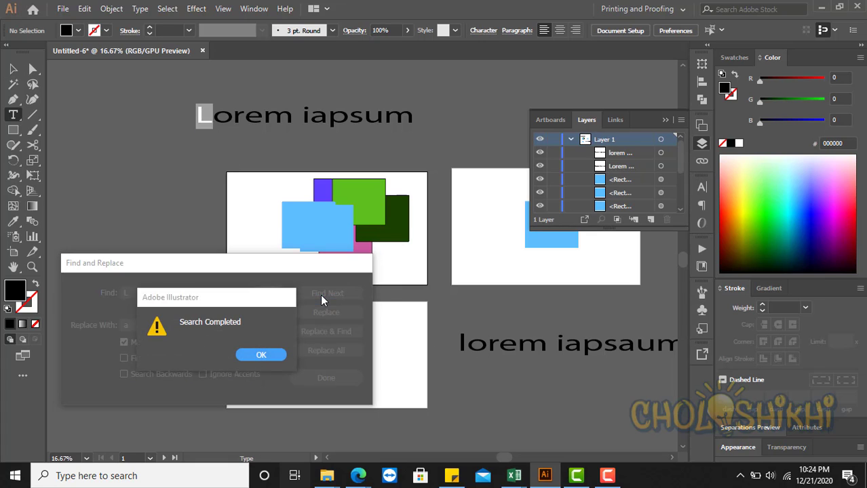
pyautogui.click(260, 354)
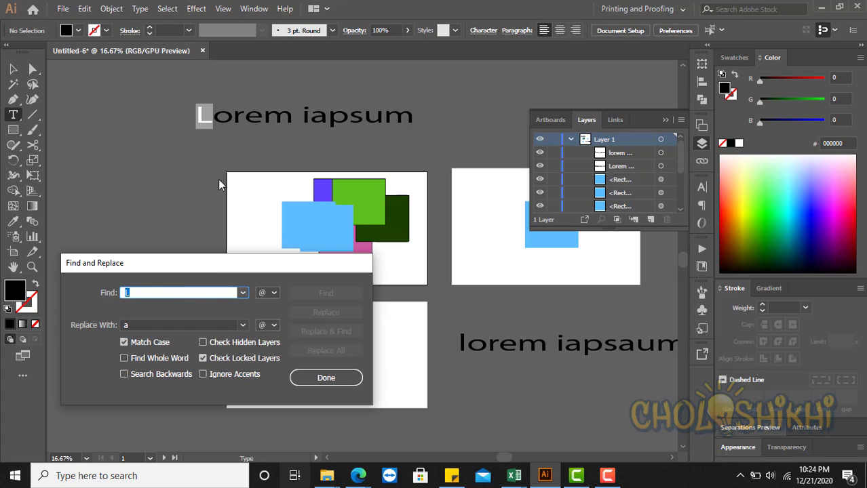
pyautogui.click(320, 378)
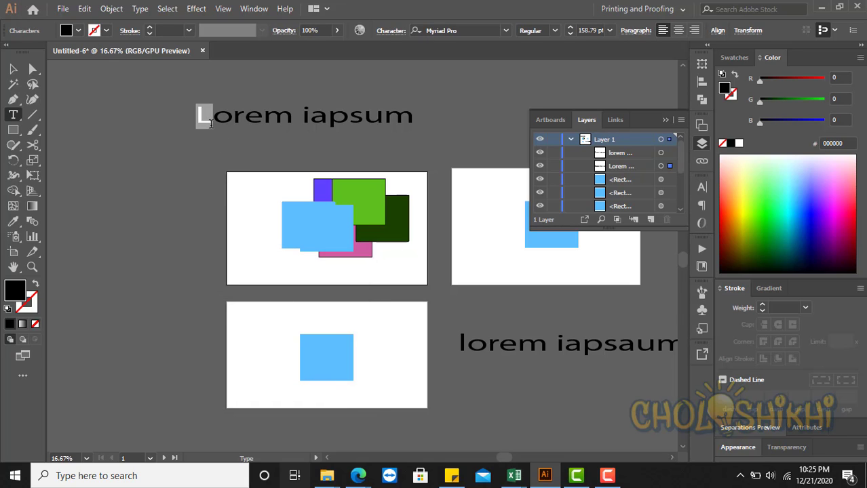
# Try replacing the capital "L" with "a" while Match Case is on, close Find and Replace, and undo the replacement
pyautogui.click(84, 8)
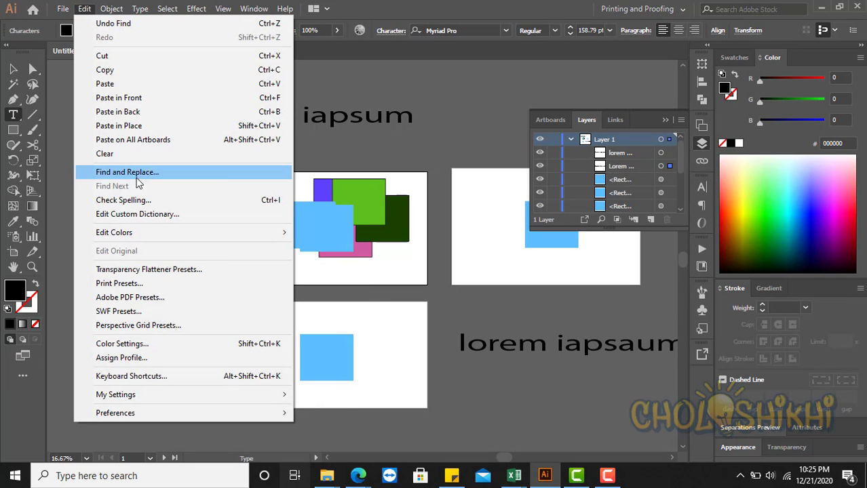
pyautogui.click(163, 174)
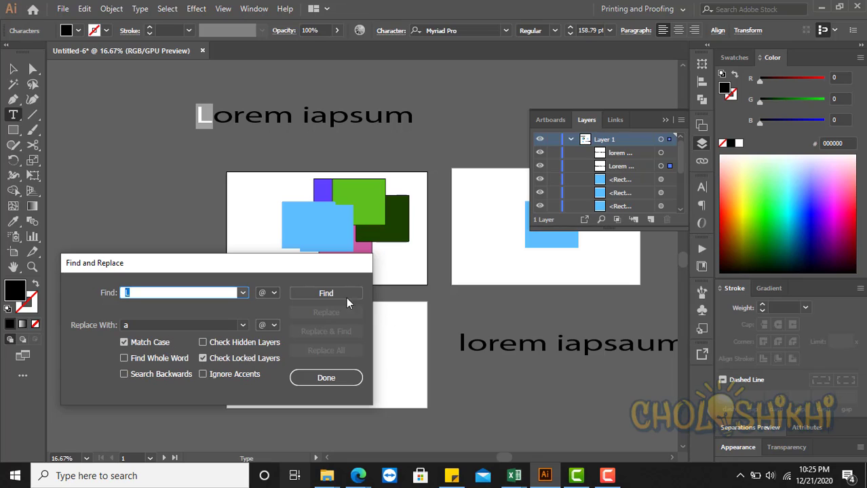
pyautogui.click(326, 293)
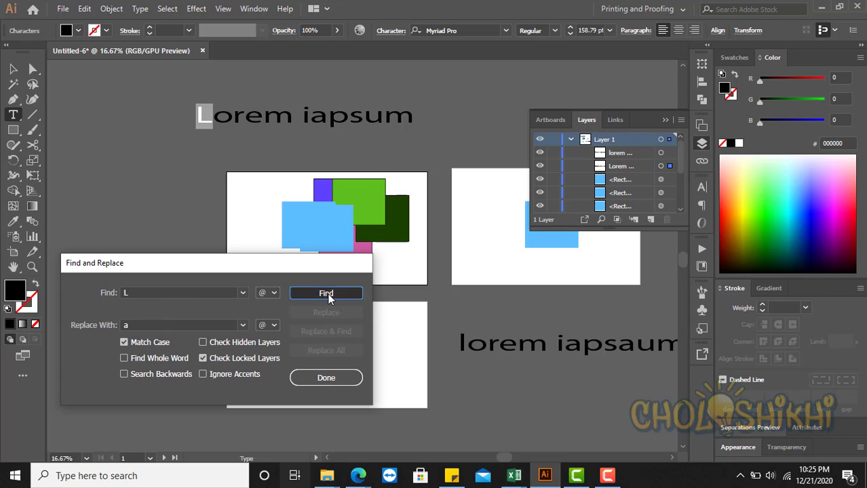
pyautogui.click(329, 330)
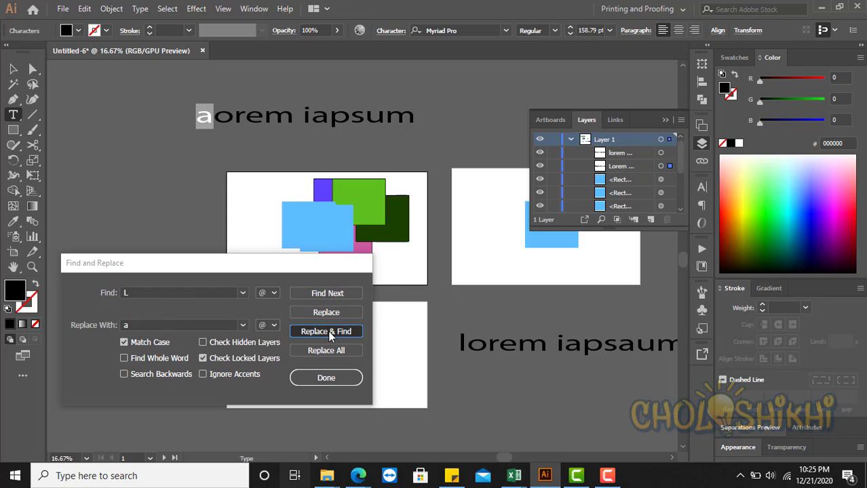
pyautogui.click(260, 356)
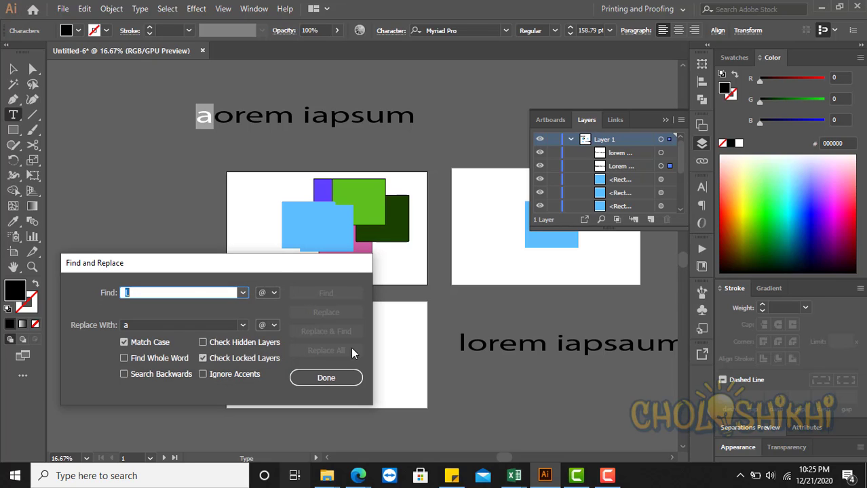
pyautogui.click(332, 378)
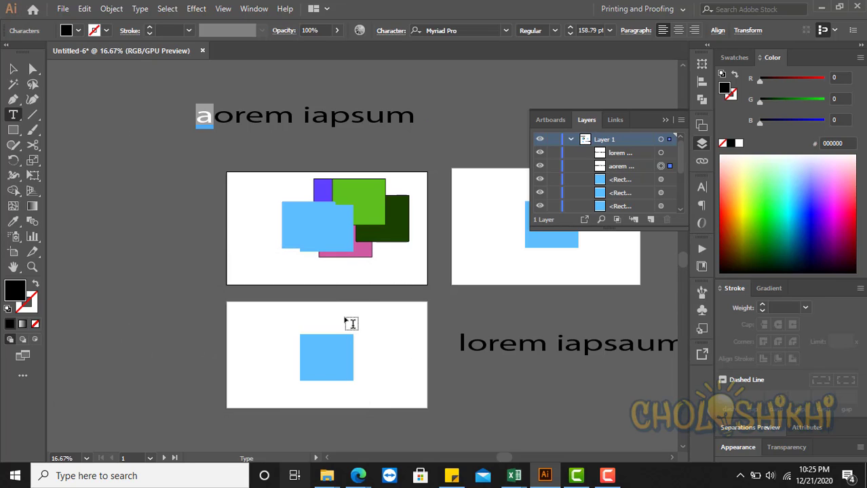
pyautogui.hotkey('ctrl', 'z')
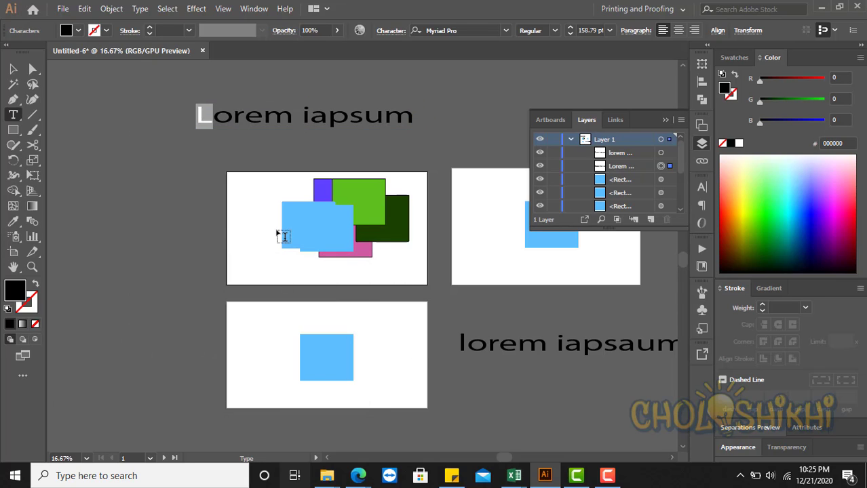
# Replace all occurrences of "L" with "a" in both text objects with Match Case disabled
pyautogui.click(62, 8)
pyautogui.moveTo(84, 8)
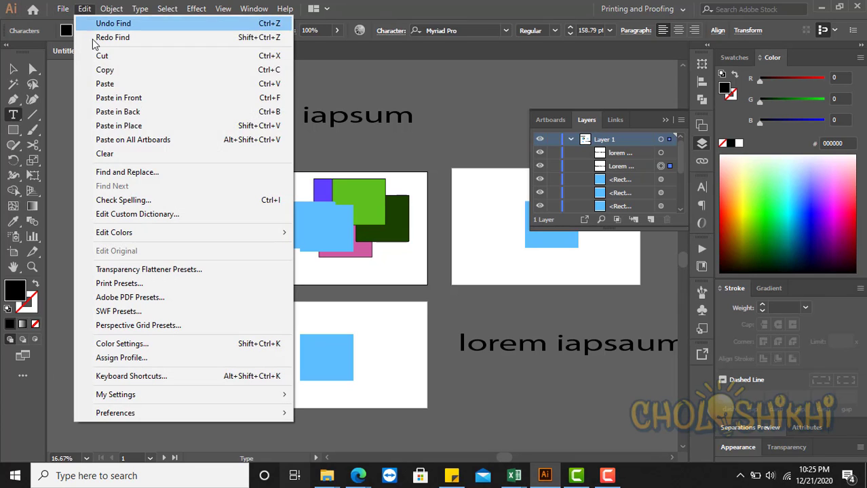
pyautogui.click(127, 172)
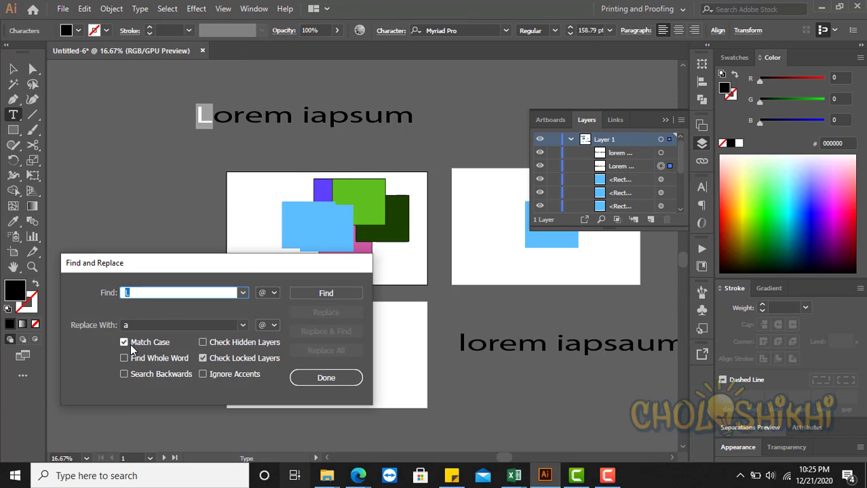
pyautogui.click(124, 343)
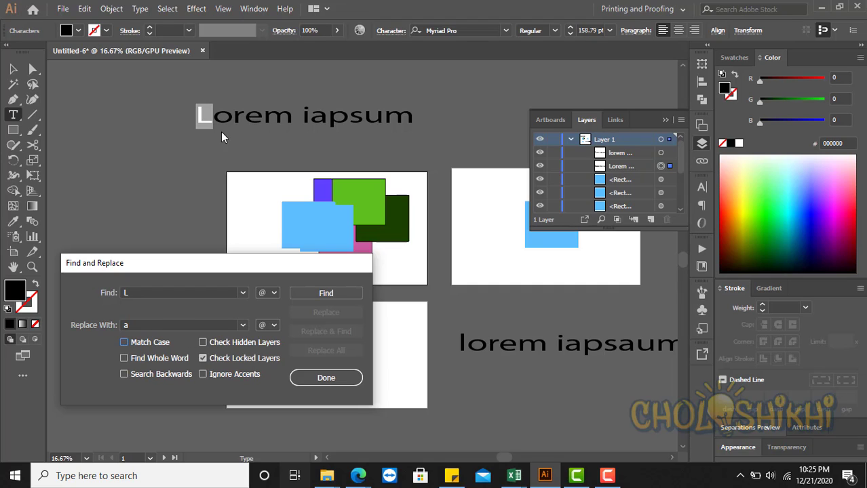
pyautogui.click(319, 293)
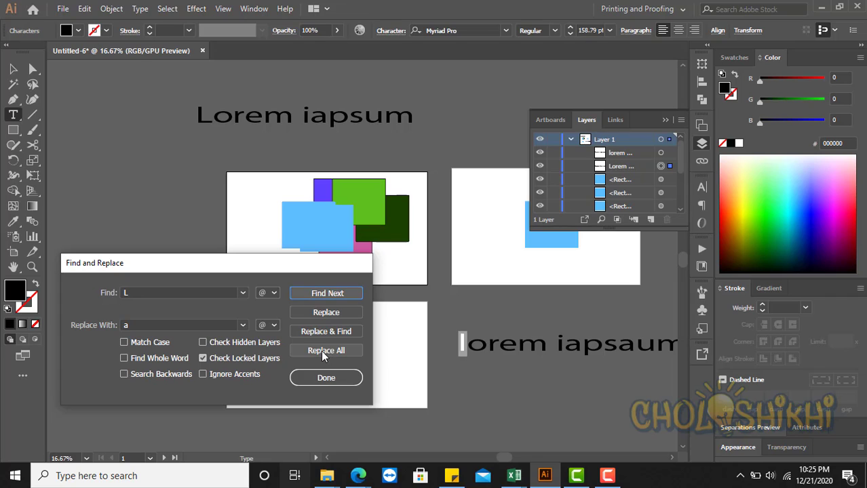
pyautogui.click(321, 350)
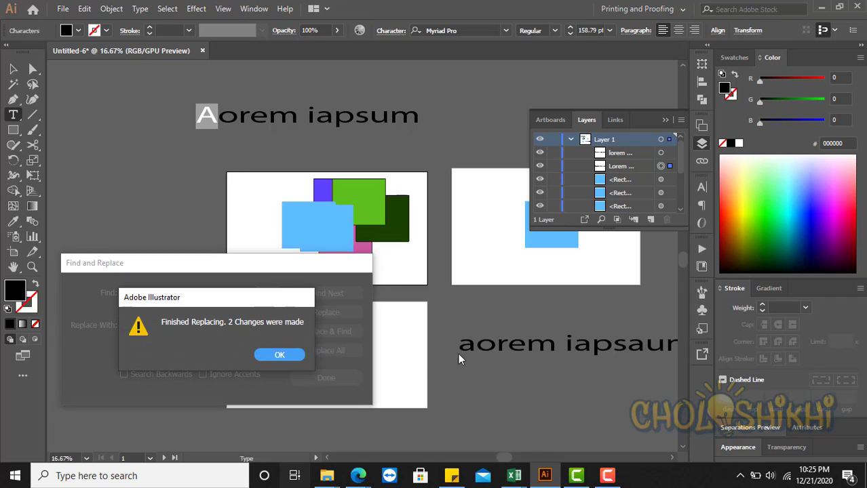
pyautogui.click(282, 353)
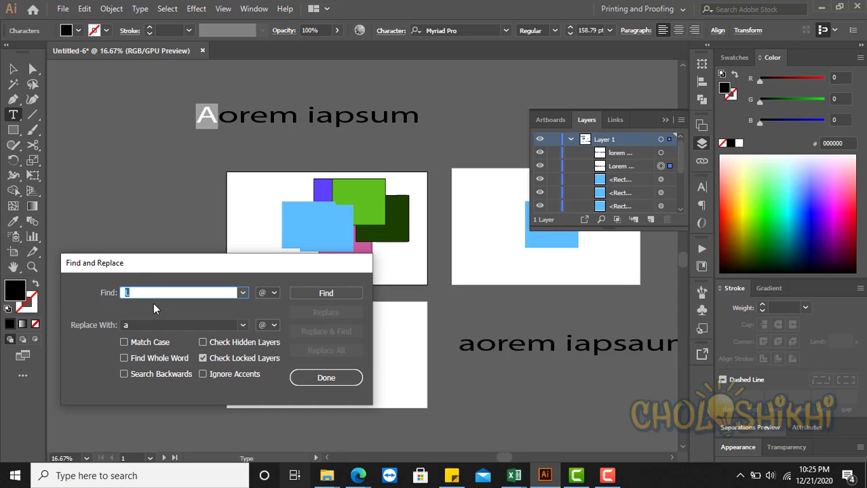
# Search for "L" with Check Locked Layers disabled and Ignore Accents enabled, and close Find and Replace
pyautogui.moveTo(134, 268); pyautogui.dragTo(161, 196)
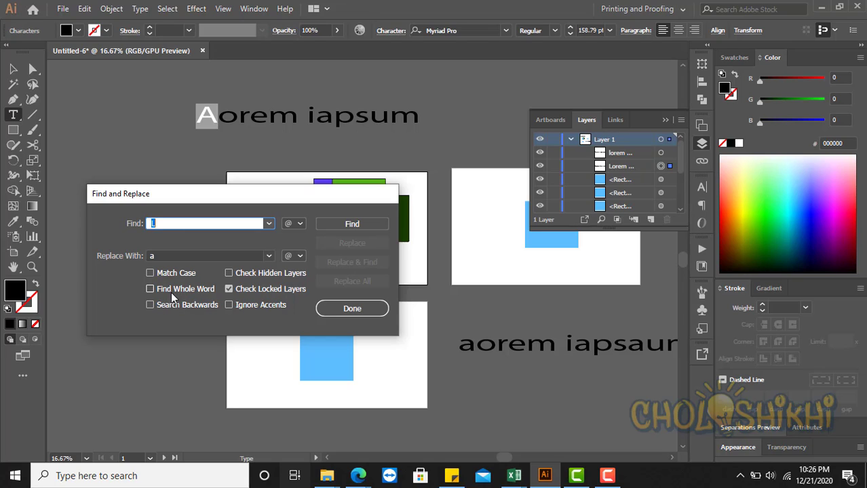
pyautogui.click(253, 290)
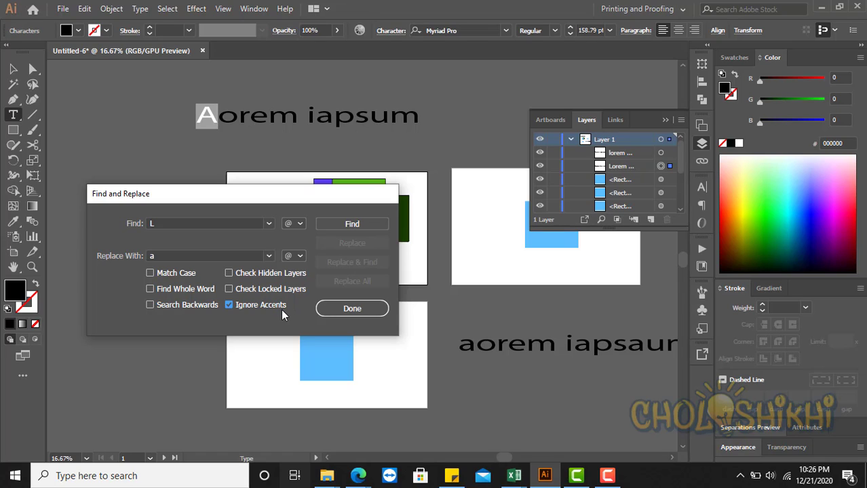
pyautogui.click(349, 224)
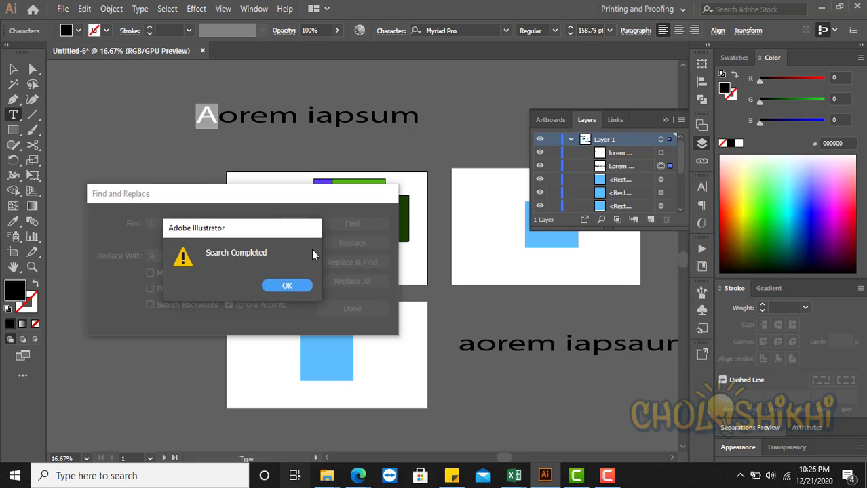
pyautogui.click(287, 285)
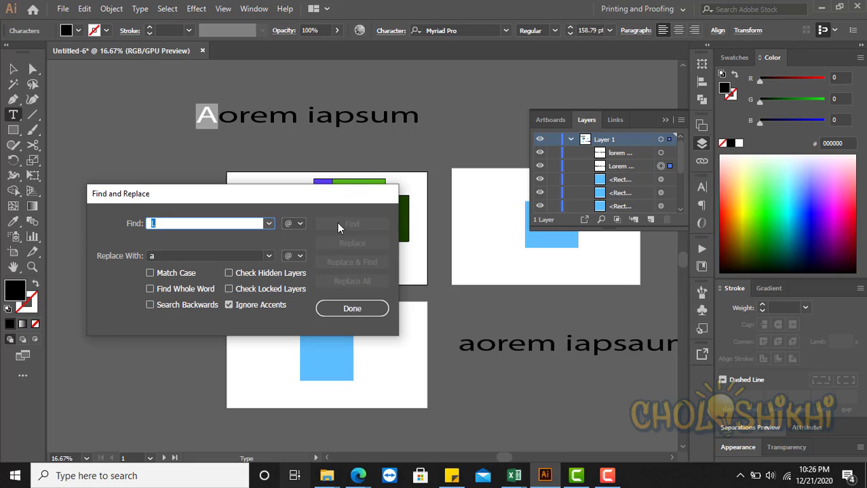
pyautogui.click(177, 223)
pyautogui.click(360, 309)
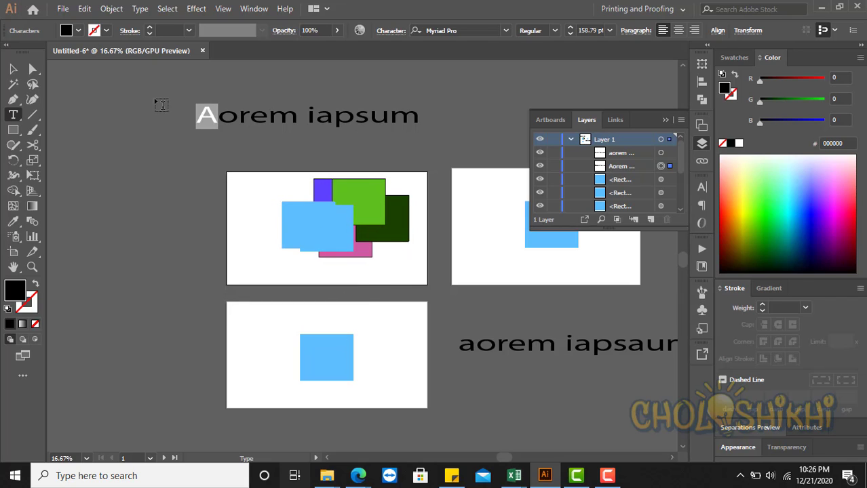
# Search for lowercase "l" with Ignore Accents enabled, disable that option, and close Find and Replace
pyautogui.click(83, 10)
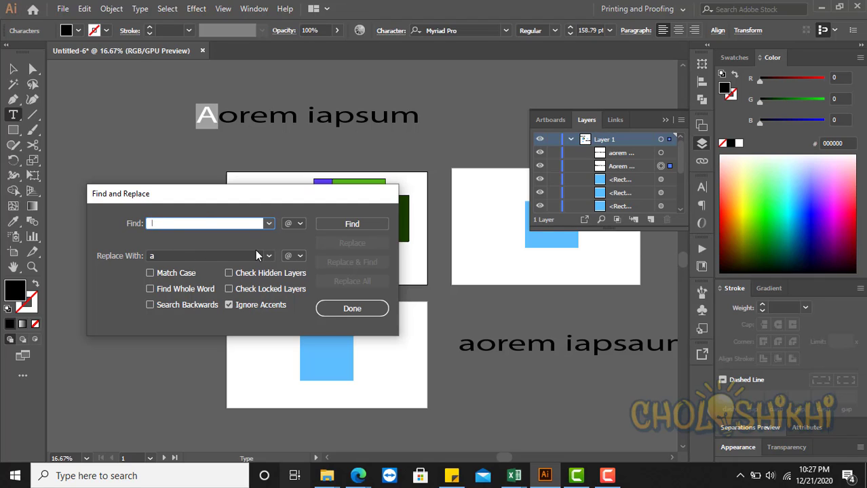
pyautogui.click(346, 225)
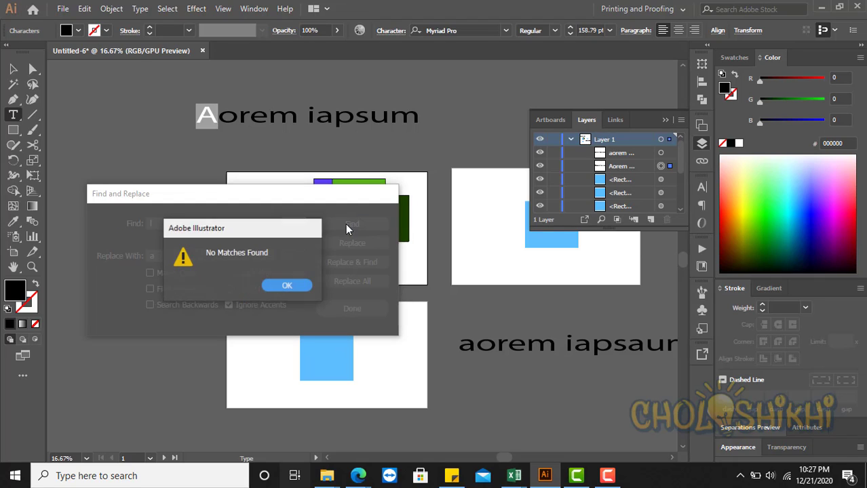
pyautogui.click(282, 285)
pyautogui.click(228, 305)
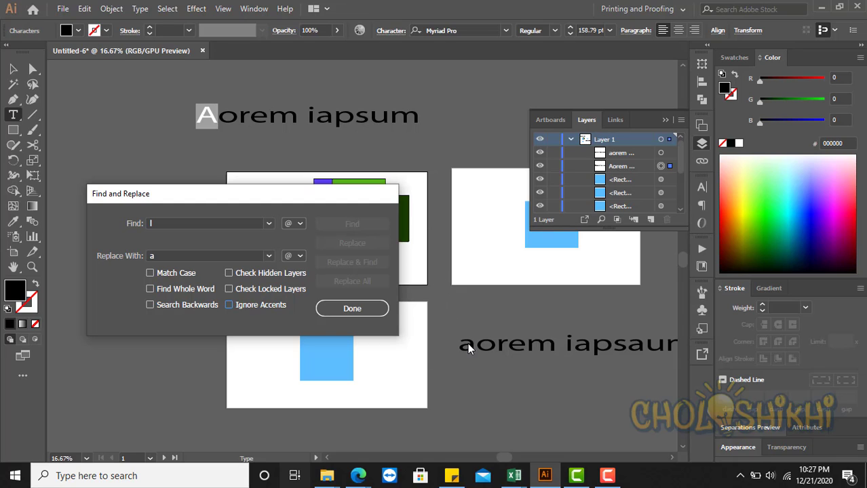
pyautogui.click(352, 309)
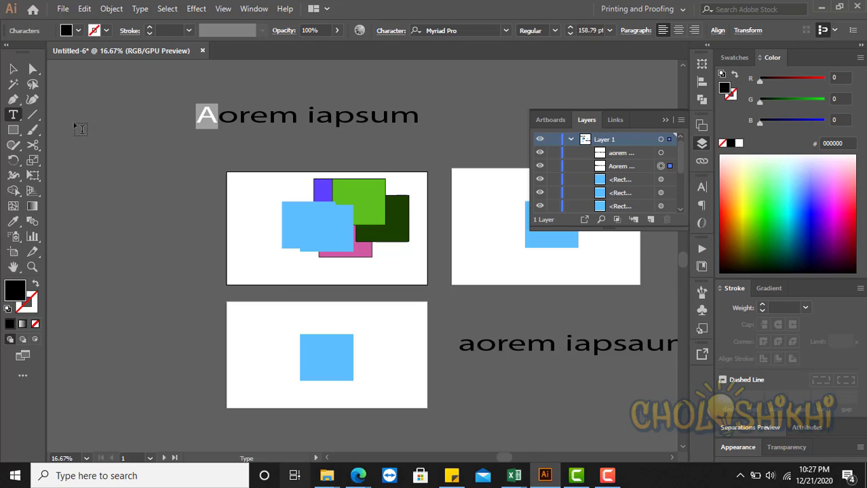
# Search the document's text for the letter "a" with Find and Replace, and close the dialog
pyautogui.click(13, 68)
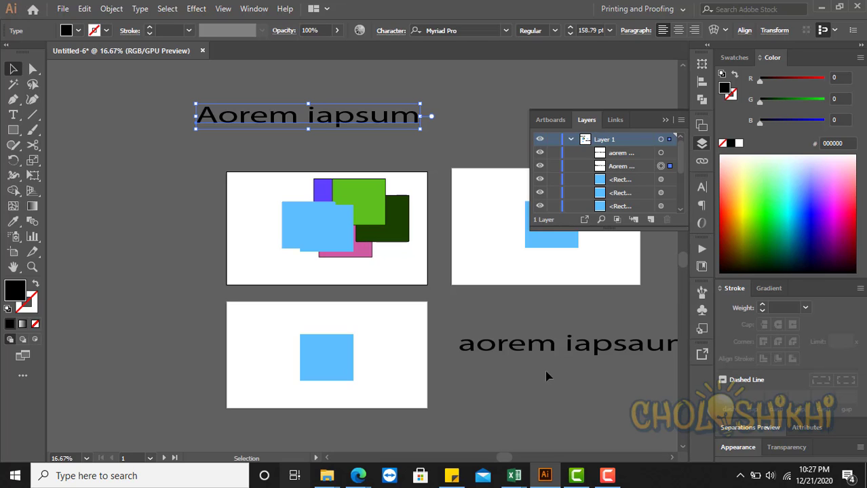
pyautogui.click(133, 142)
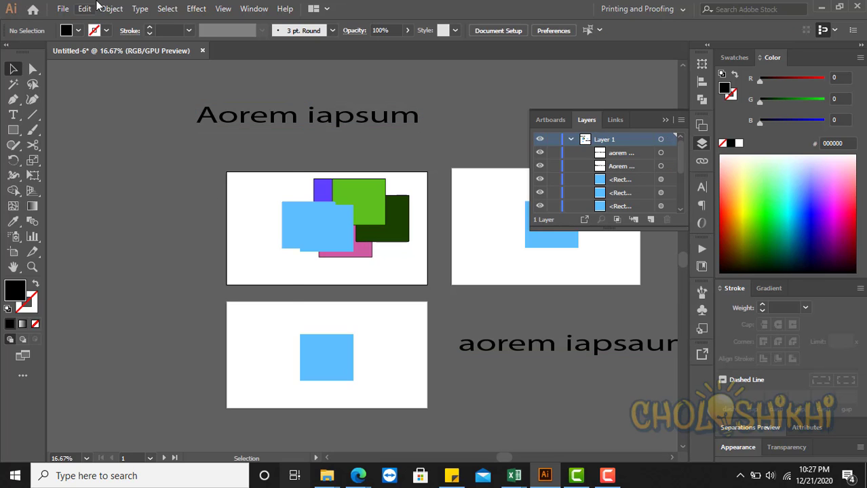
pyautogui.click(84, 8)
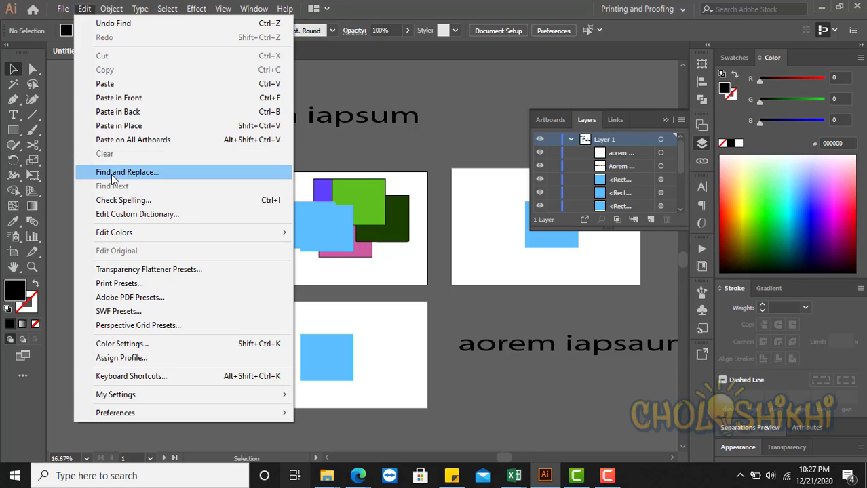
pyautogui.click(378, 107)
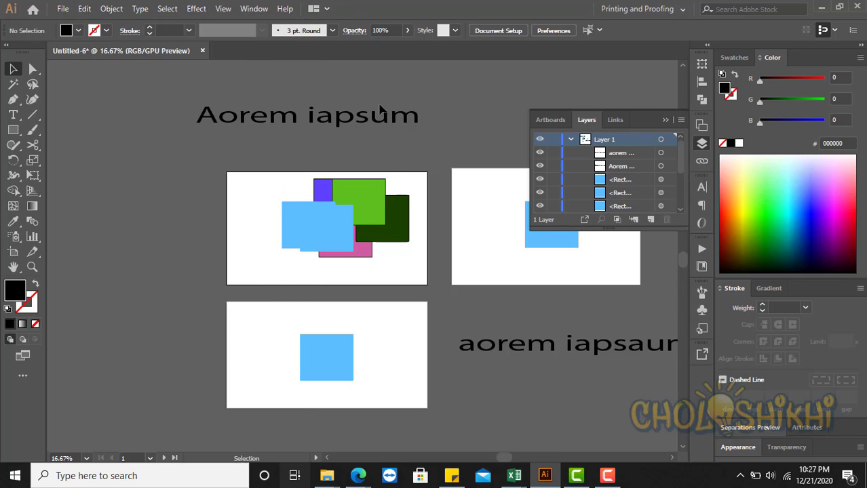
pyautogui.click(283, 124)
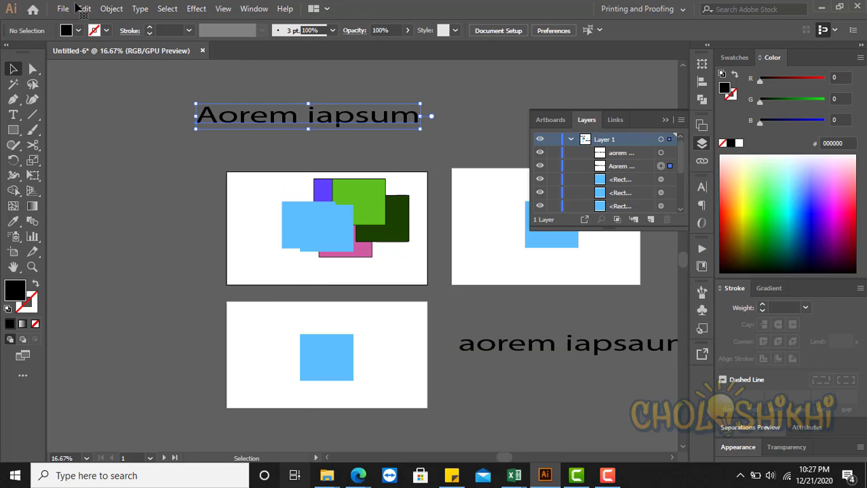
pyautogui.click(85, 8)
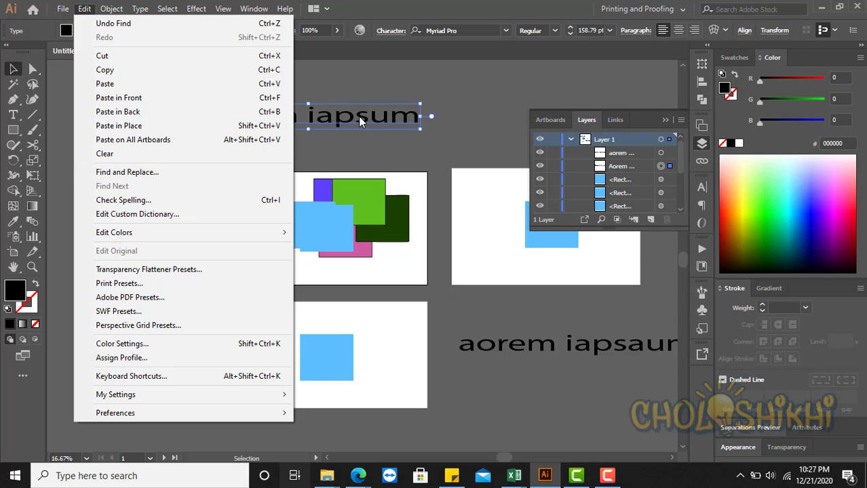
pyautogui.click(173, 174)
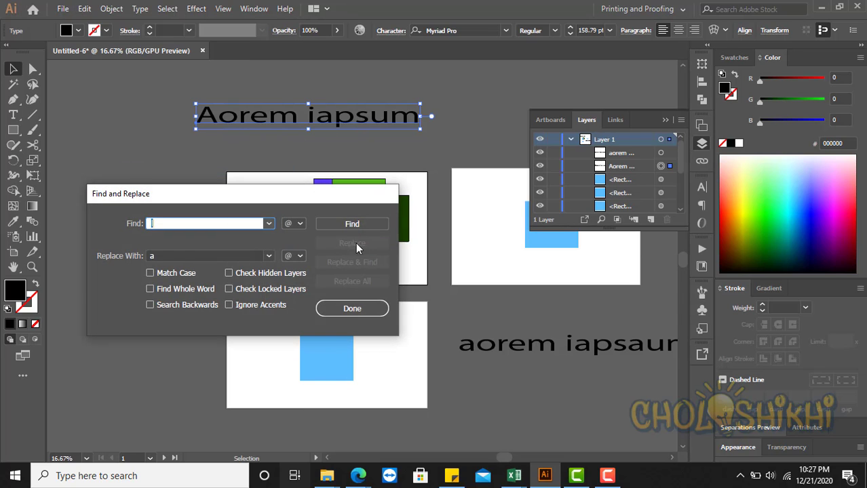
pyautogui.click(354, 219)
pyautogui.click(287, 286)
pyautogui.write('a')
pyautogui.click(323, 224)
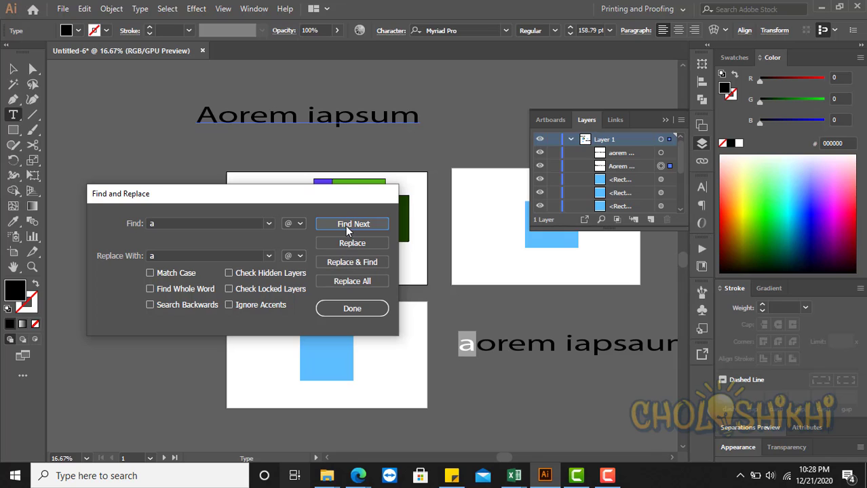
pyautogui.click(350, 309)
# Find the next two occurrences of "a" with Find Next, and leave text editing
pyautogui.click(85, 9)
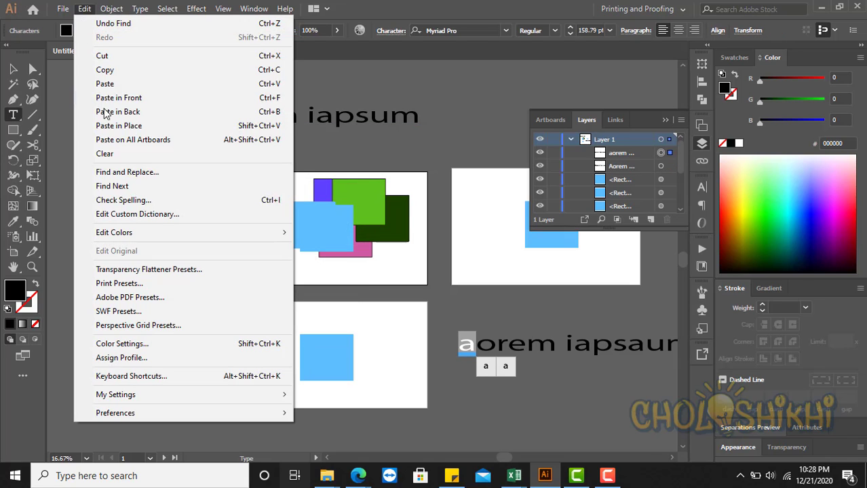
pyautogui.click(120, 187)
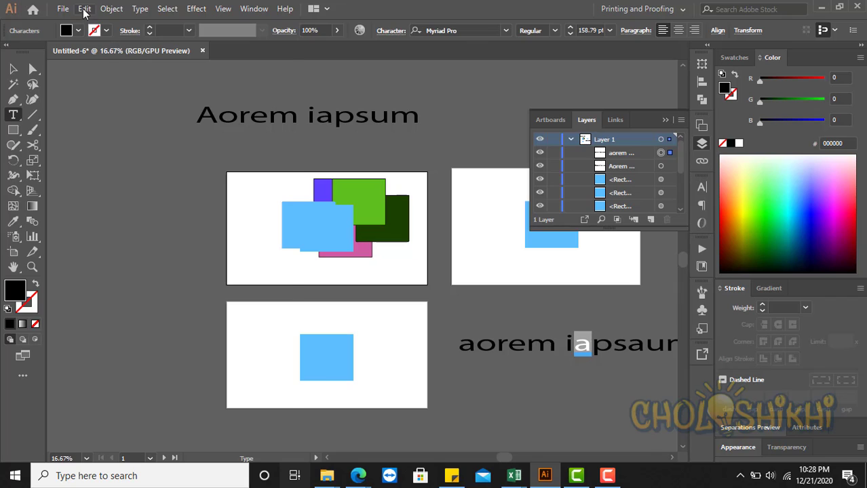
pyautogui.click(84, 9)
pyautogui.click(142, 187)
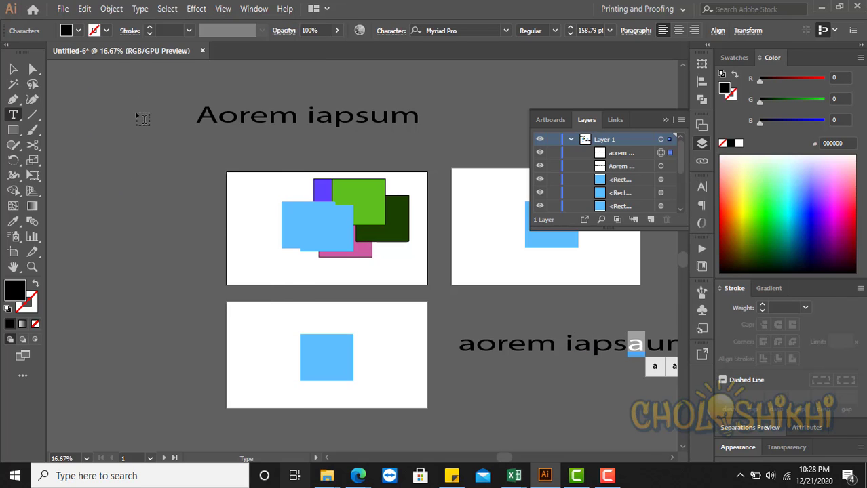
pyautogui.press('Escape')
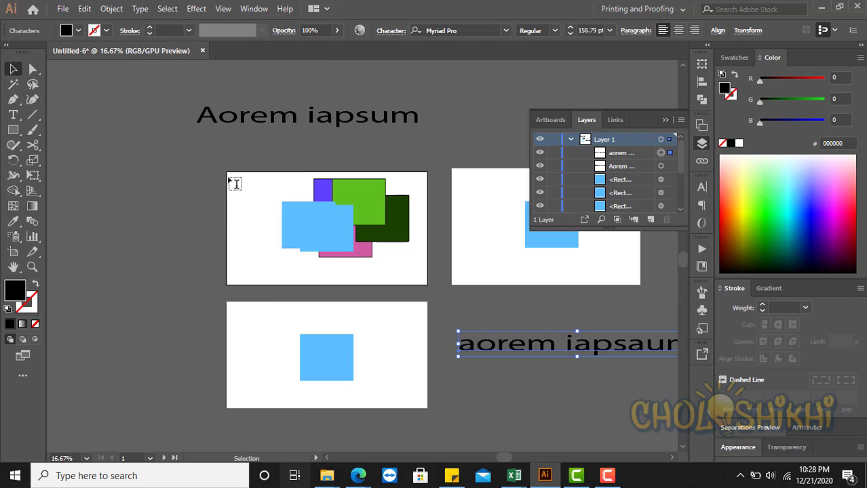
# Start Check Spelling on the document's text, move the dialog clear of the upper heading, and close it without changing any word
pyautogui.click(85, 9)
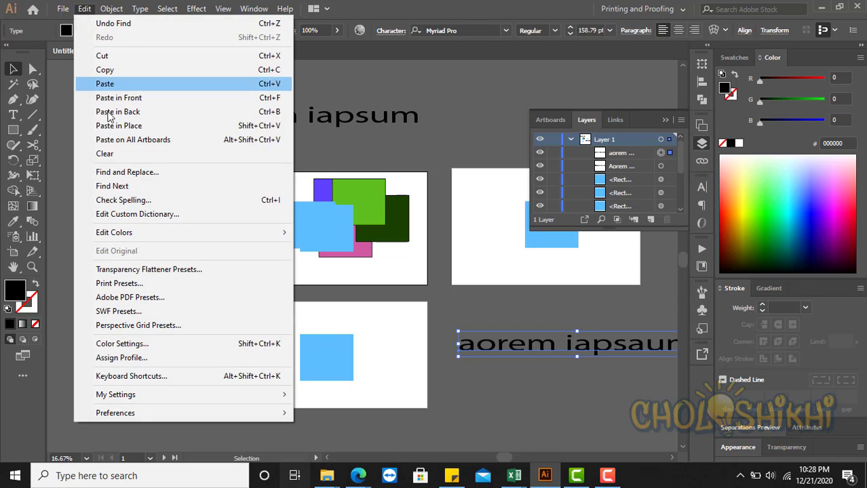
pyautogui.click(139, 202)
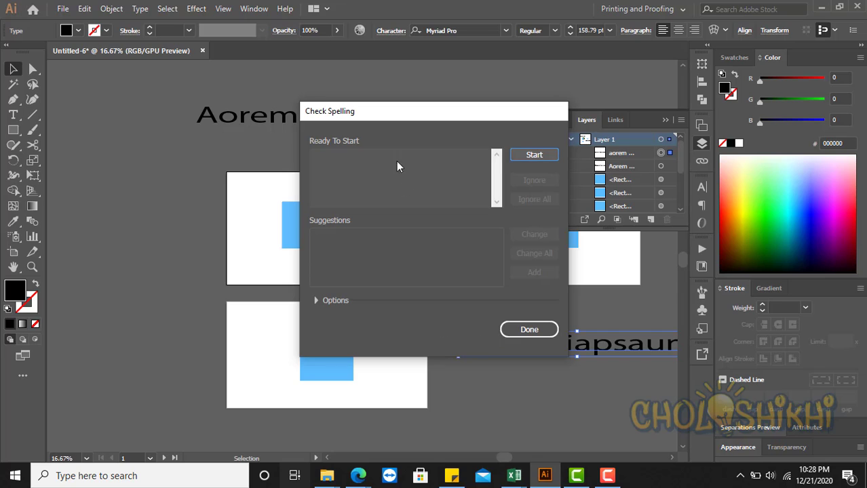
pyautogui.click(533, 154)
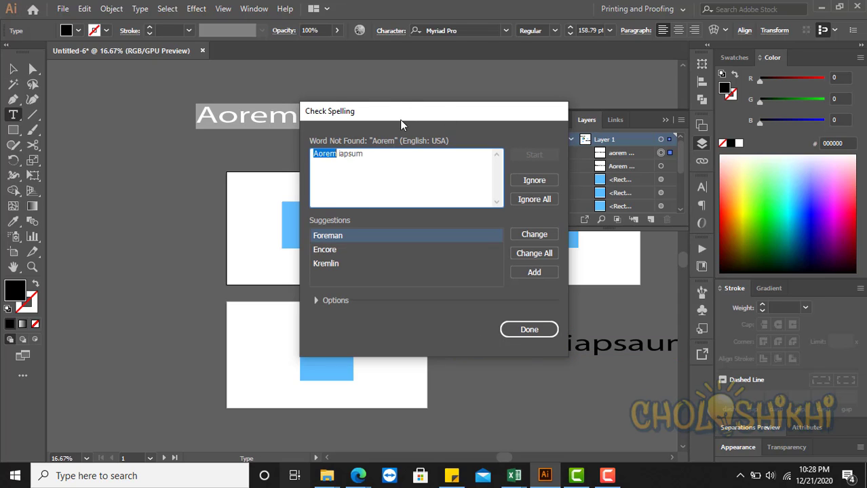
pyautogui.moveTo(407, 109); pyautogui.dragTo(205, 178)
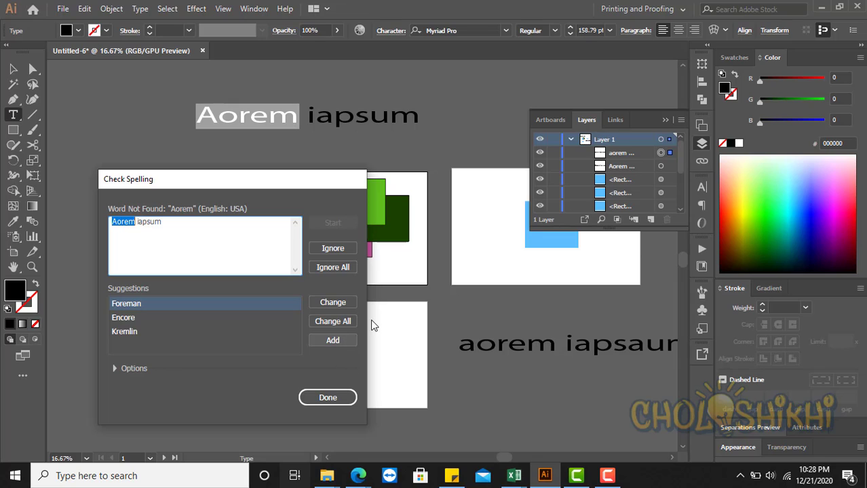
pyautogui.click(315, 400)
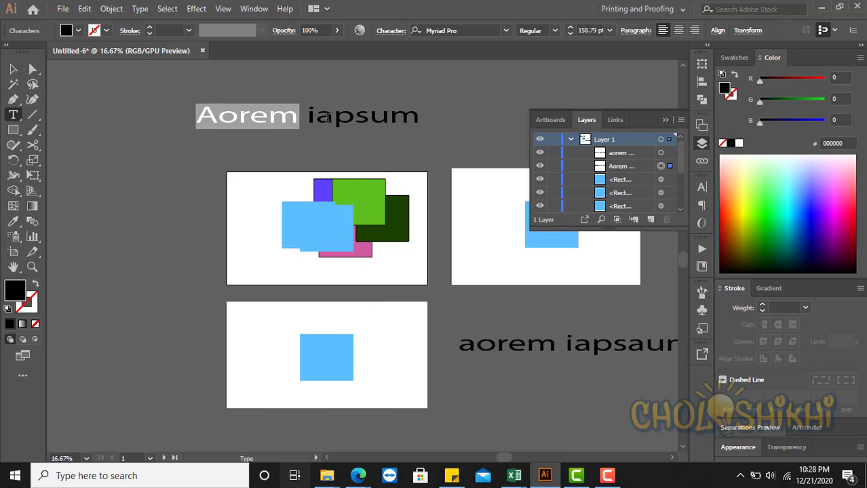
# Replace the "Aorem iapsum" text above the first artboard with "I don't know"
pyautogui.tripleClick(327, 118)
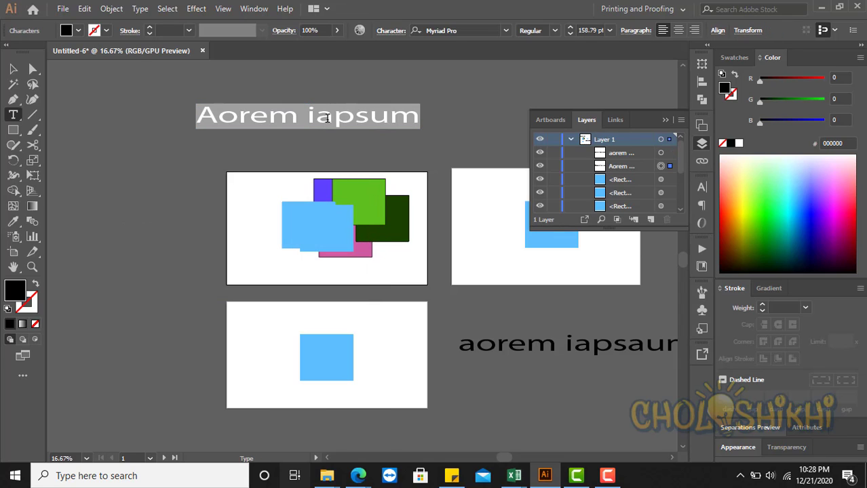
pyautogui.write('I do')
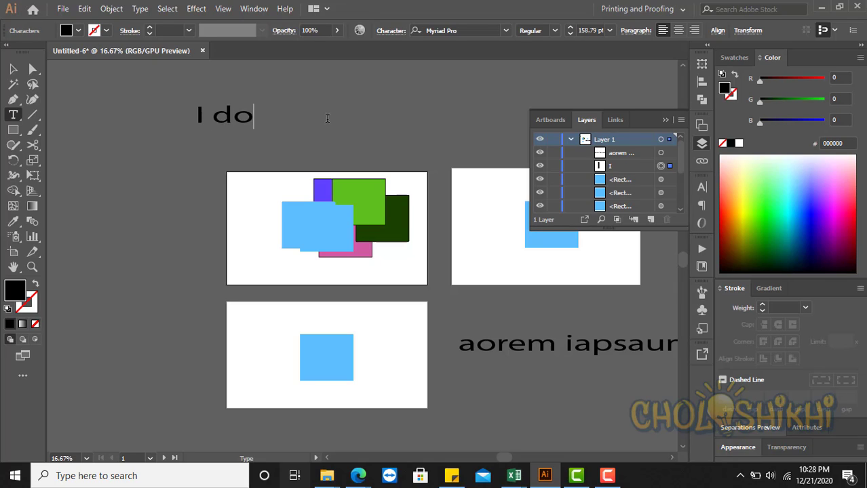
pyautogui.write("n't know")
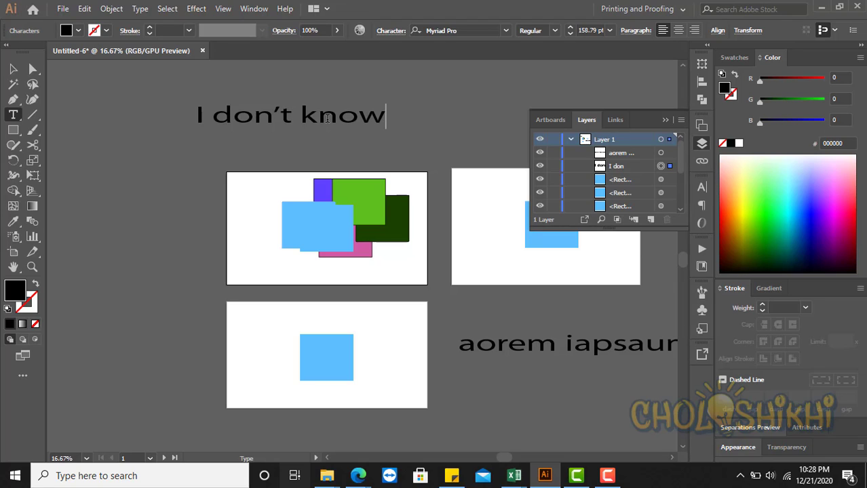
pyautogui.press('Escape')
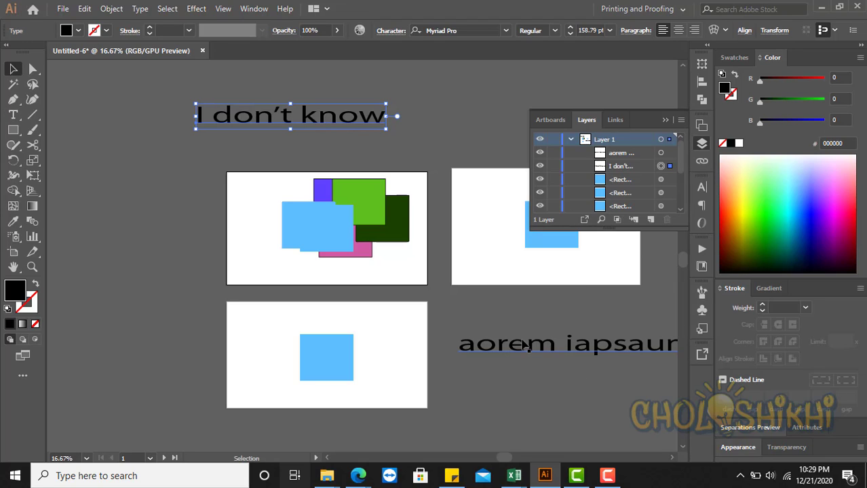
# Replace the final "w" of "know" with "o" to misspell the word in the upper text
pyautogui.press('t')
pyautogui.click(364, 116)
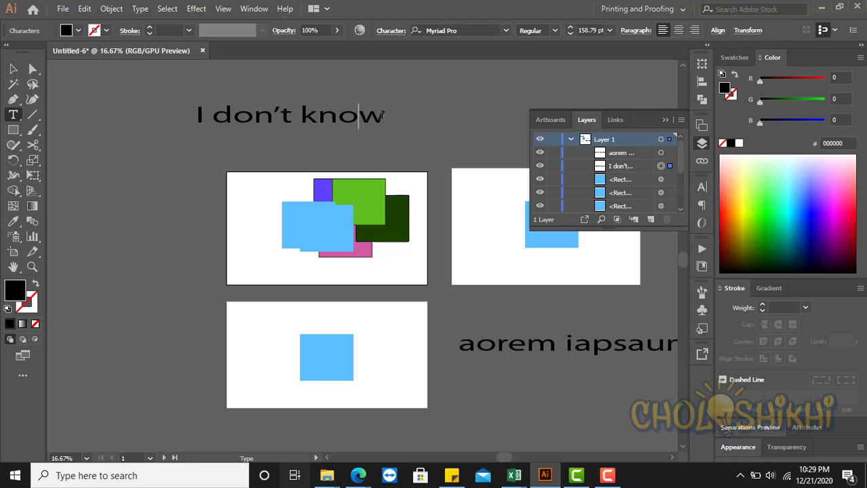
pyautogui.moveTo(364, 117); pyautogui.dragTo(377, 110)
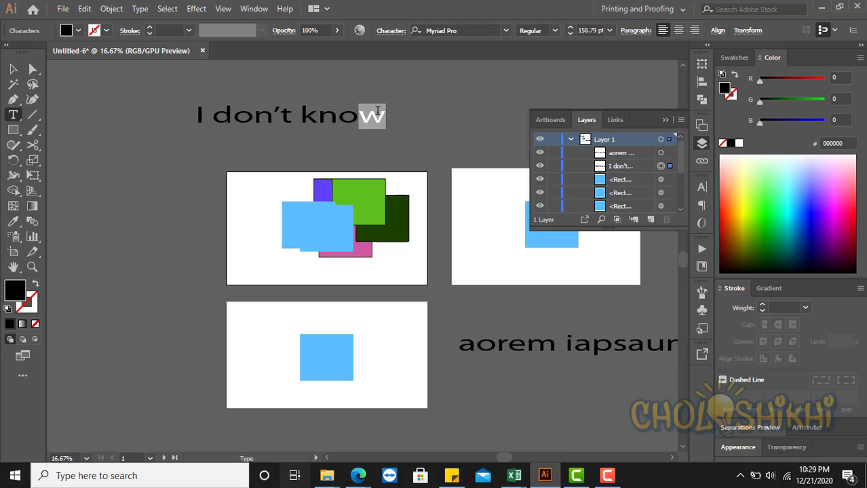
pyautogui.write('o')
pyautogui.press('Escape')
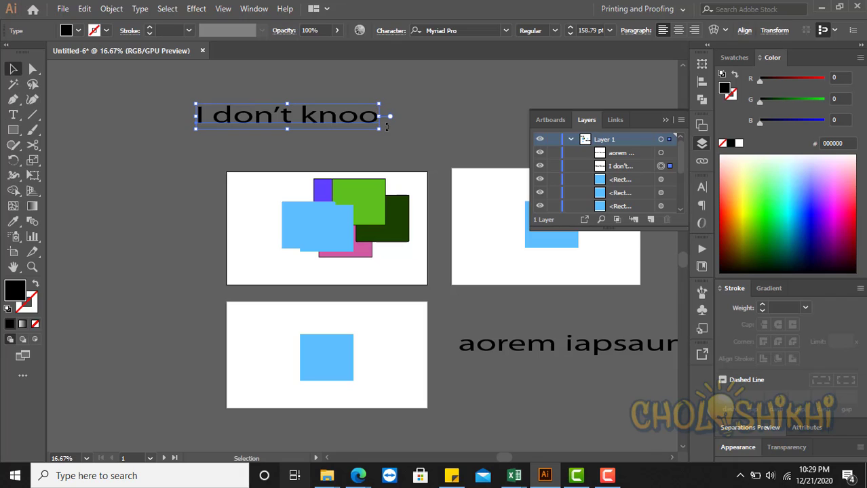
# Run Check Spelling, correct "knoo" with the suggestion "know", and close the dialog
pyautogui.click(372, 163)
pyautogui.click(313, 119)
pyautogui.click(84, 9)
pyautogui.click(123, 201)
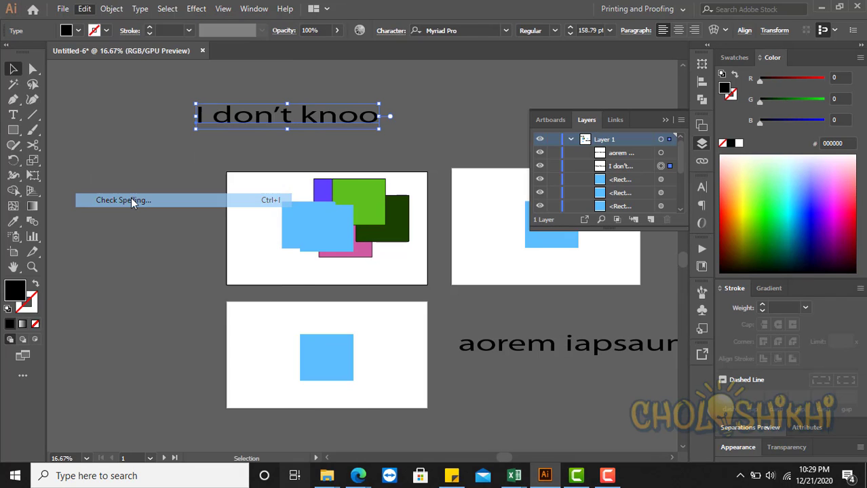
pyautogui.click(343, 223)
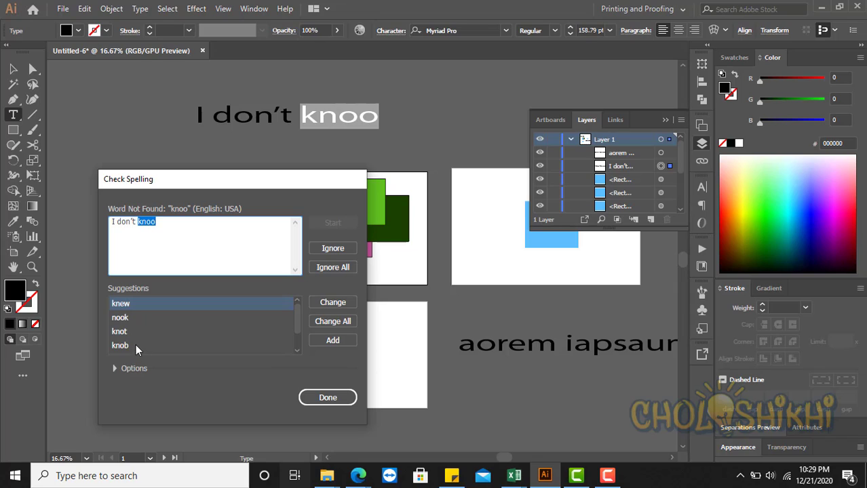
pyautogui.scroll(-1, 136, 344)
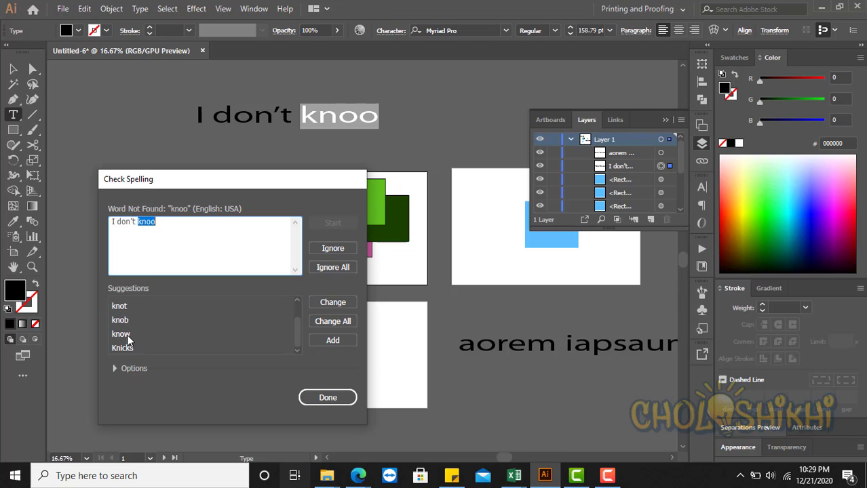
pyautogui.click(126, 335)
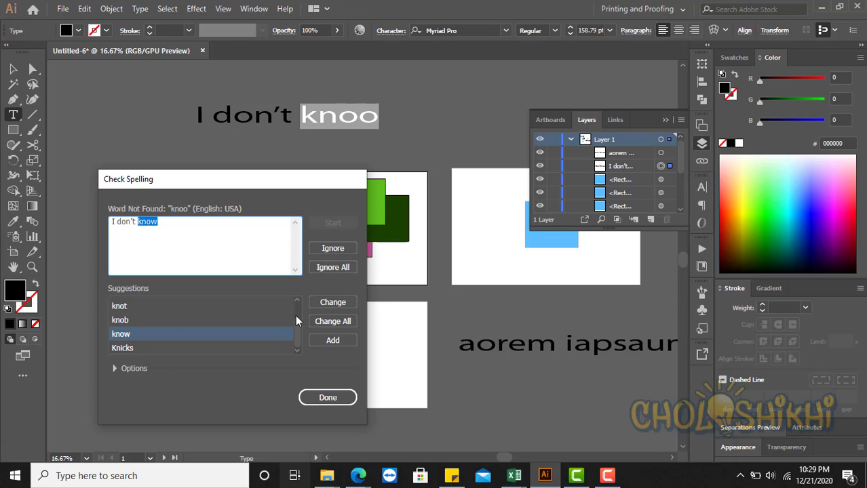
pyautogui.click(328, 302)
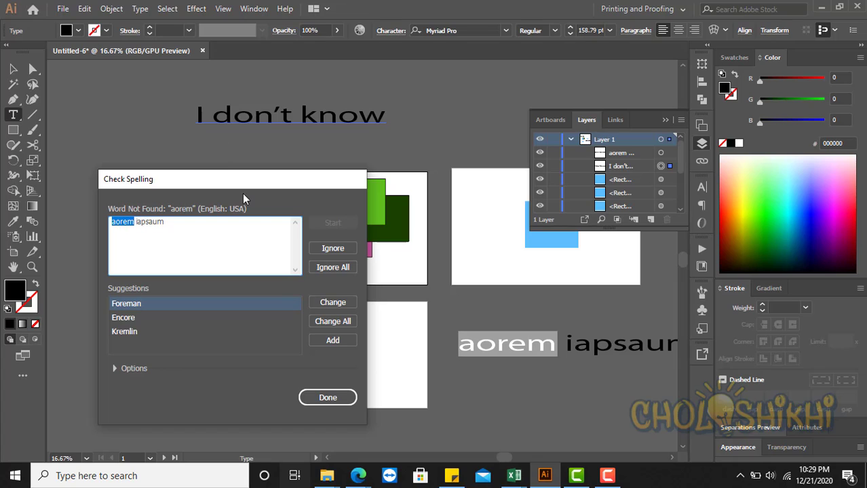
pyautogui.click(328, 398)
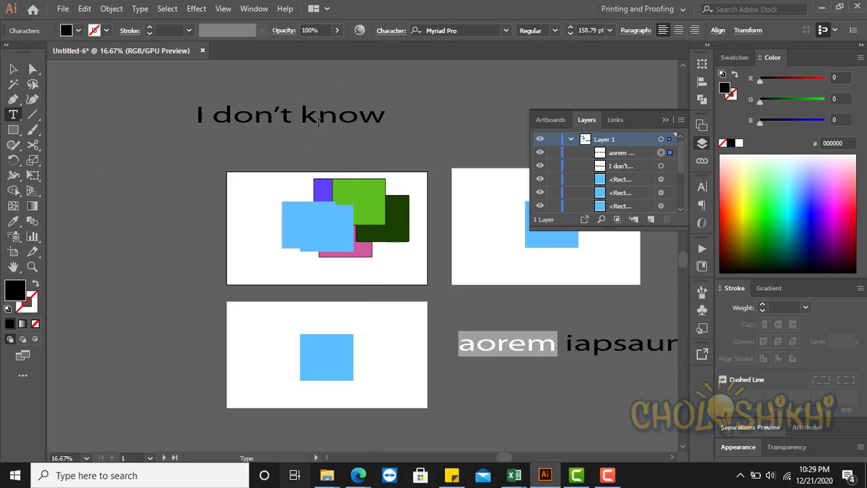
pyautogui.moveTo(201, 116); pyautogui.dragTo(390, 136)
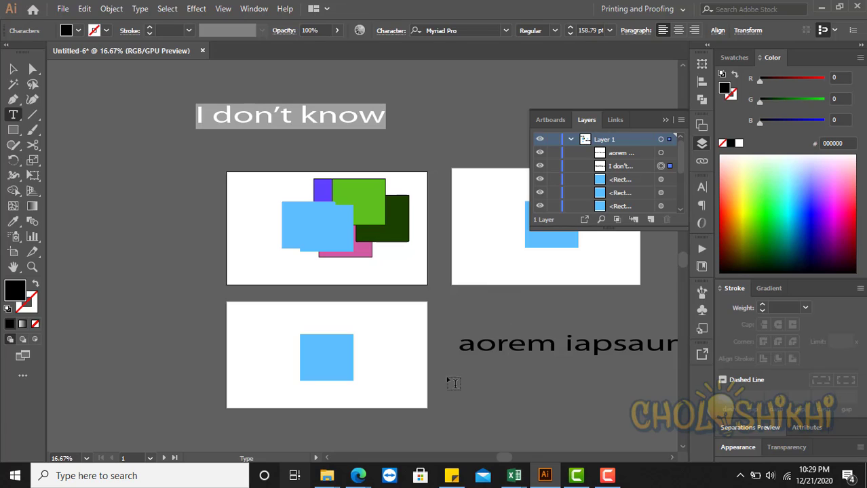
pyautogui.moveTo(459, 343); pyautogui.dragTo(668, 345)
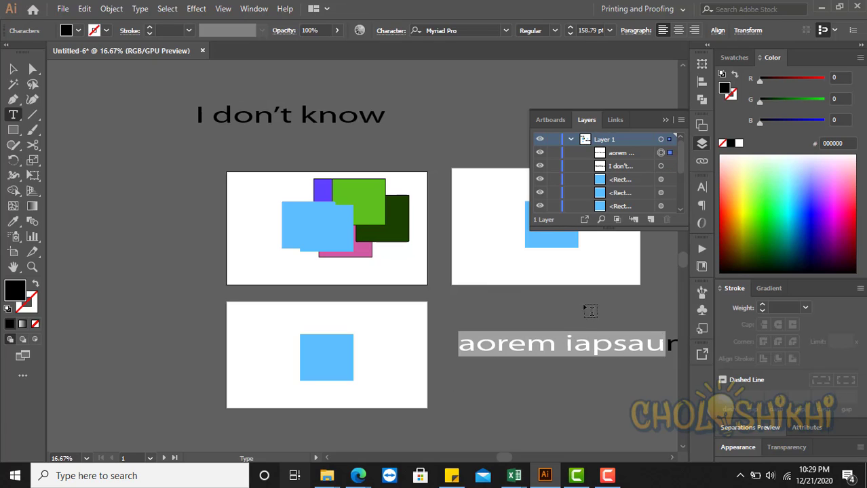
pyautogui.moveTo(199, 115); pyautogui.dragTo(360, 117)
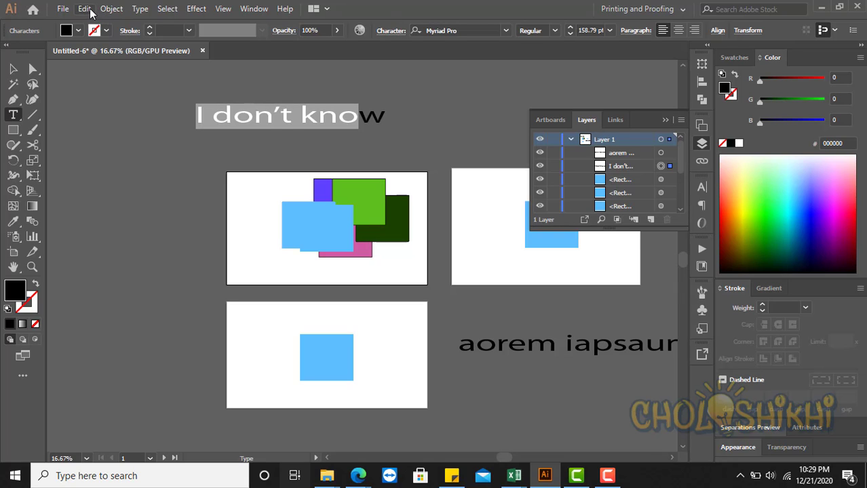
# Open the custom dictionary editor, move it clear of the first artboard's centre, and close it without adding any entry
pyautogui.click(84, 9)
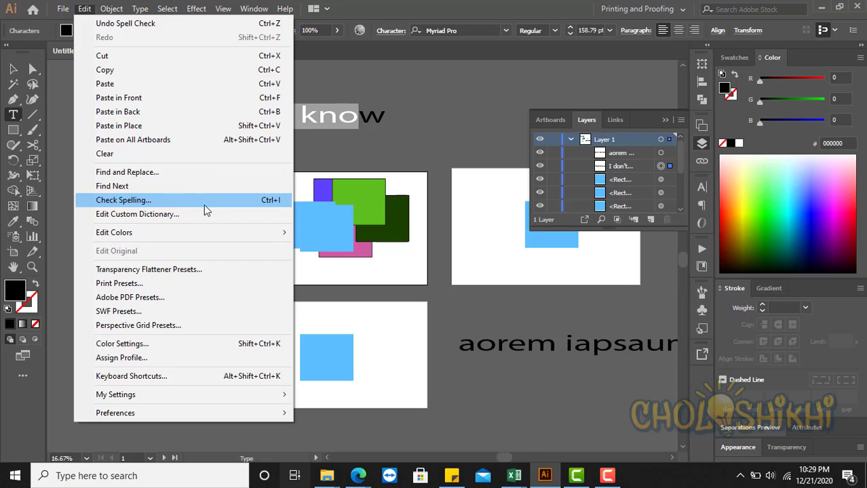
pyautogui.click(170, 221)
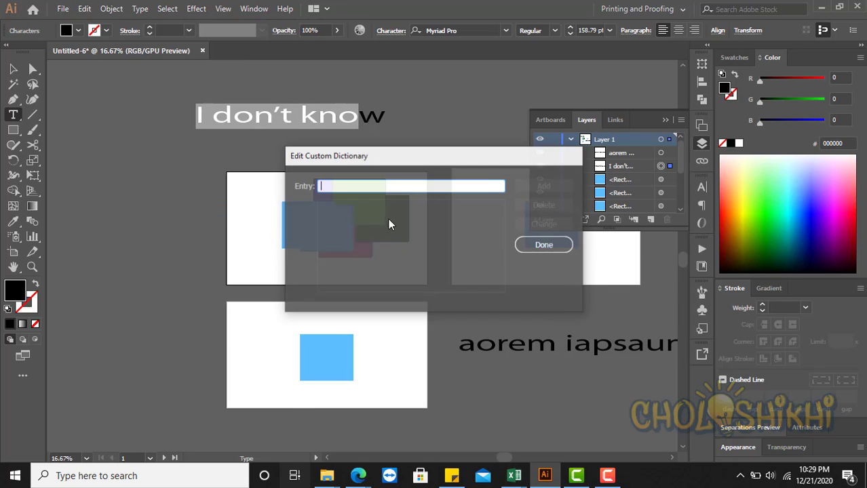
pyautogui.moveTo(355, 158); pyautogui.dragTo(218, 173)
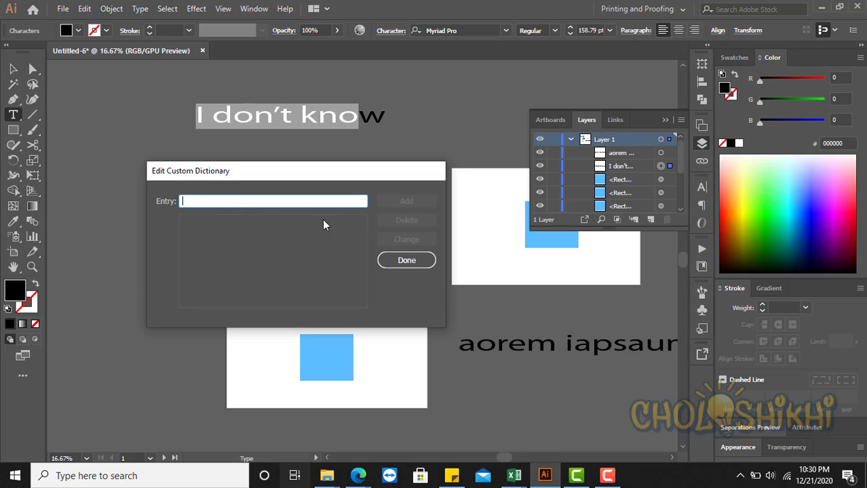
pyautogui.click(406, 261)
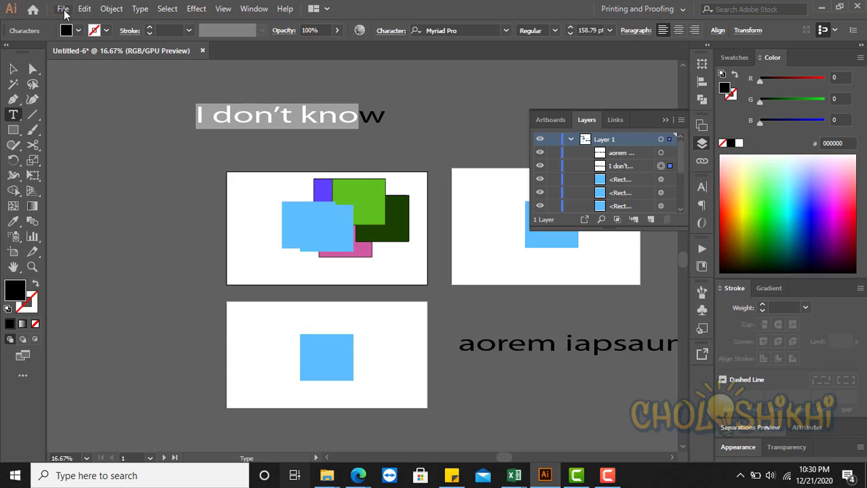
pyautogui.click(63, 9)
pyautogui.moveTo(84, 9)
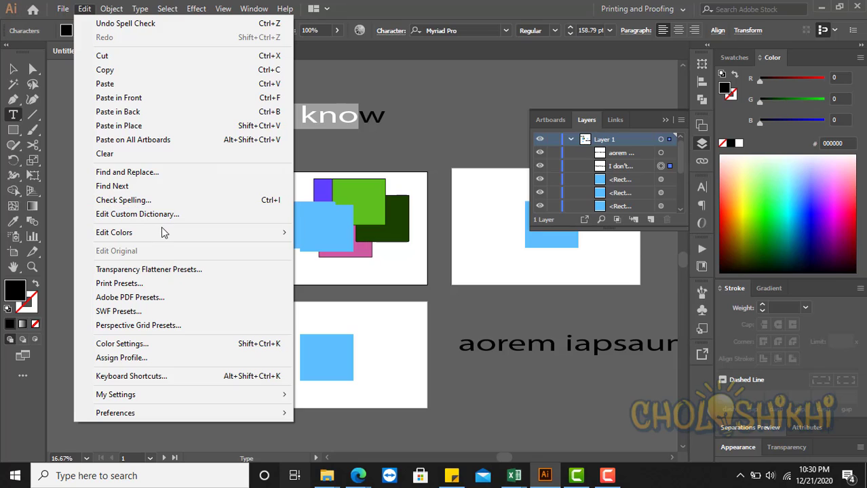
pyautogui.moveTo(161, 233)
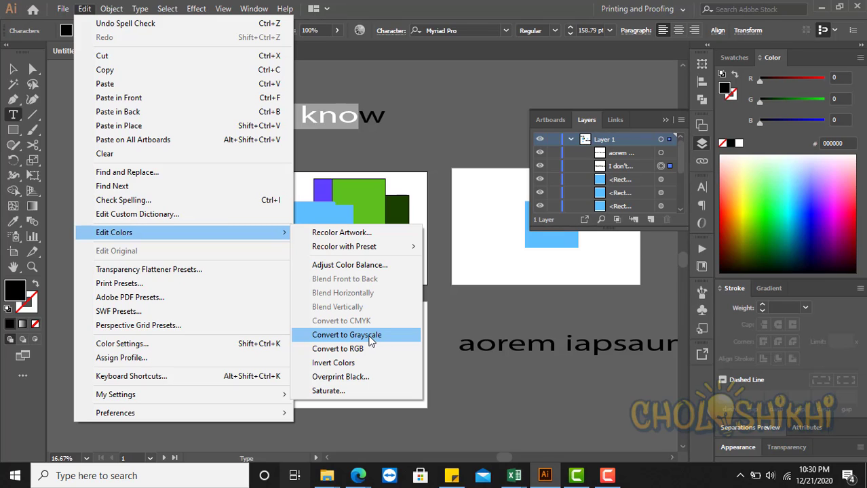
pyautogui.click(224, 98)
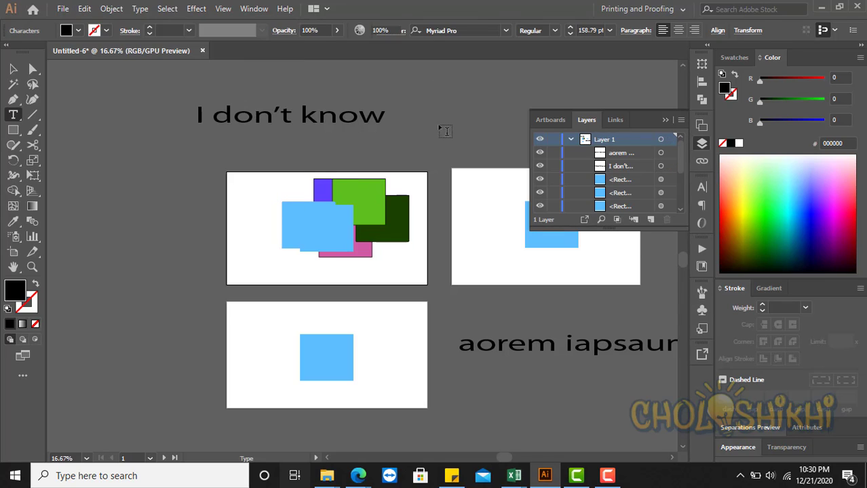
# Convert the front blue rectangle on the first artboard to grayscale and move it beside the "I don't know" text
pyautogui.press('v')
pyautogui.click(346, 243)
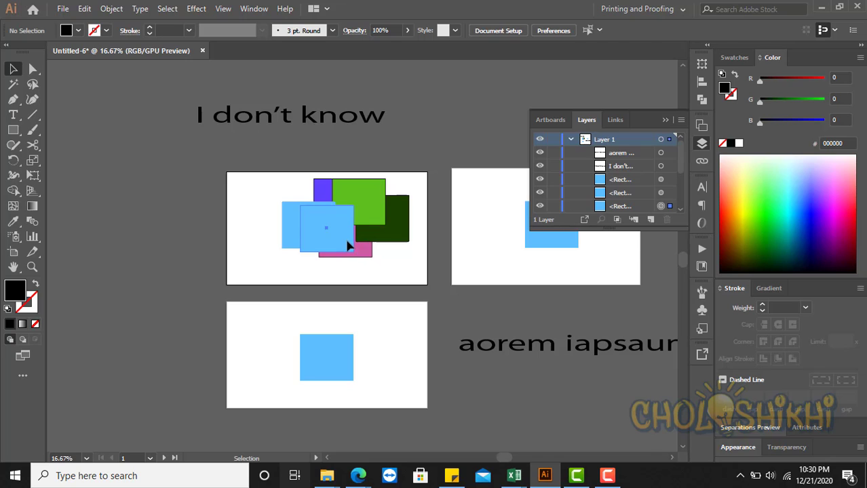
pyautogui.click(84, 9)
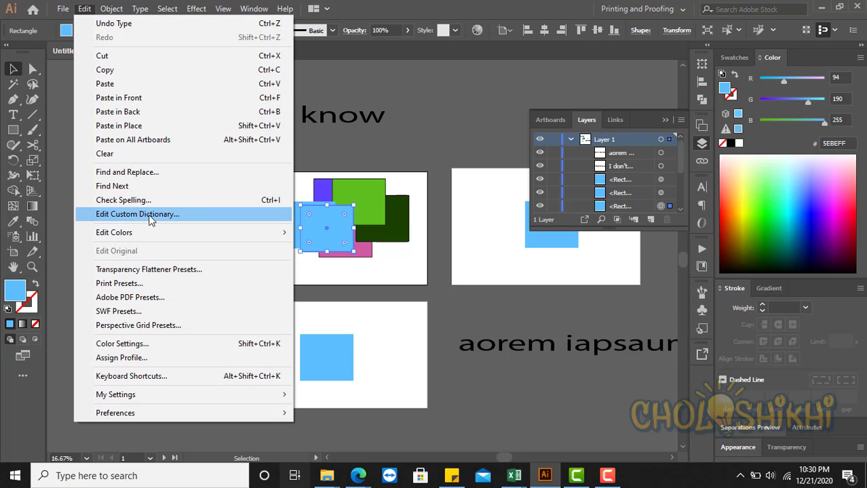
pyautogui.moveTo(229, 235)
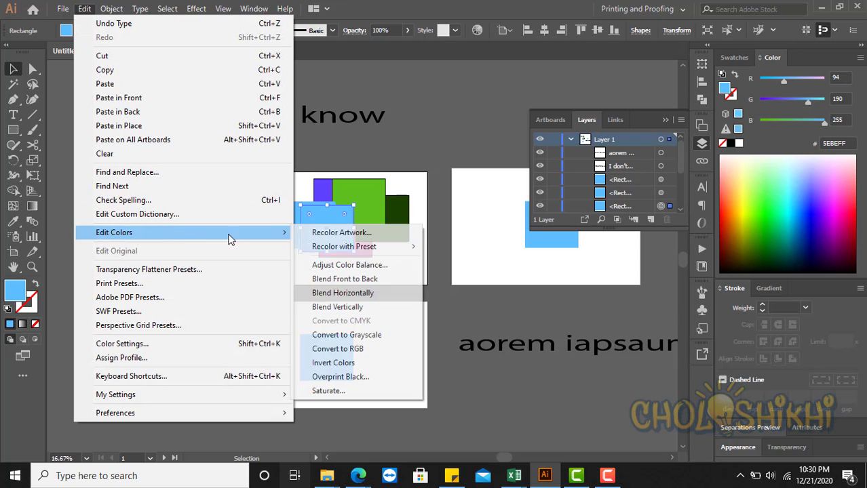
pyautogui.click(355, 336)
pyautogui.moveTo(333, 233); pyautogui.dragTo(441, 108)
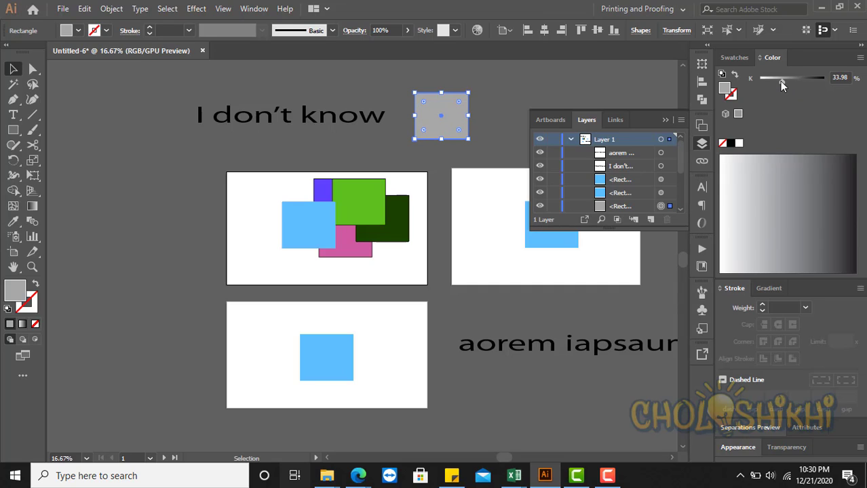
# Try the grey rectangle's black value at 100% and 0%, set it to 39%, and move the rectangle down to the artboards' upper edges
pyautogui.moveTo(782, 81); pyautogui.dragTo(852, 76)
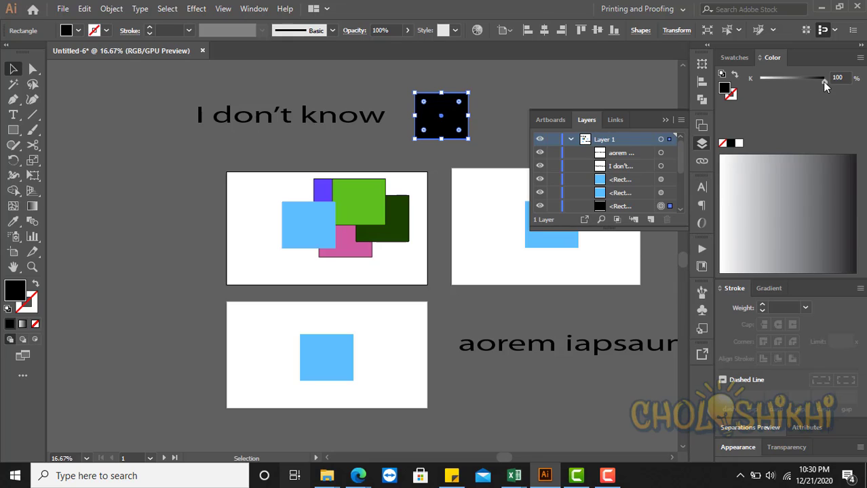
pyautogui.moveTo(825, 81); pyautogui.dragTo(690, 85)
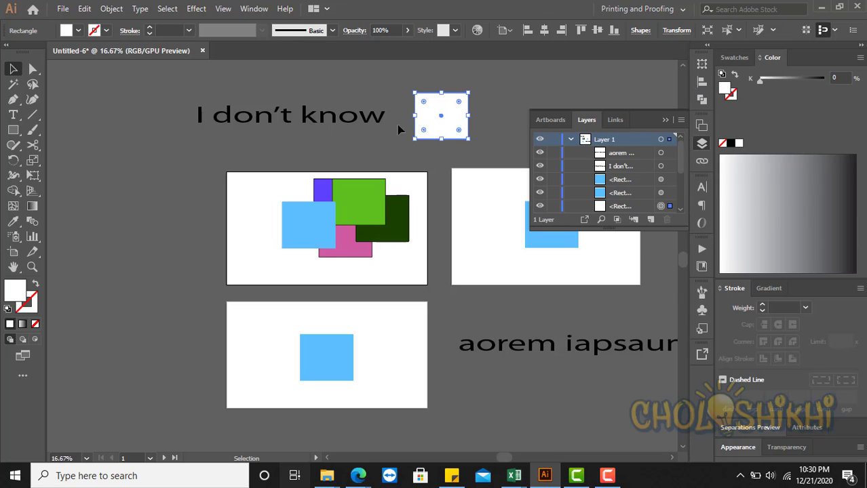
pyautogui.moveTo(759, 80); pyautogui.dragTo(783, 81)
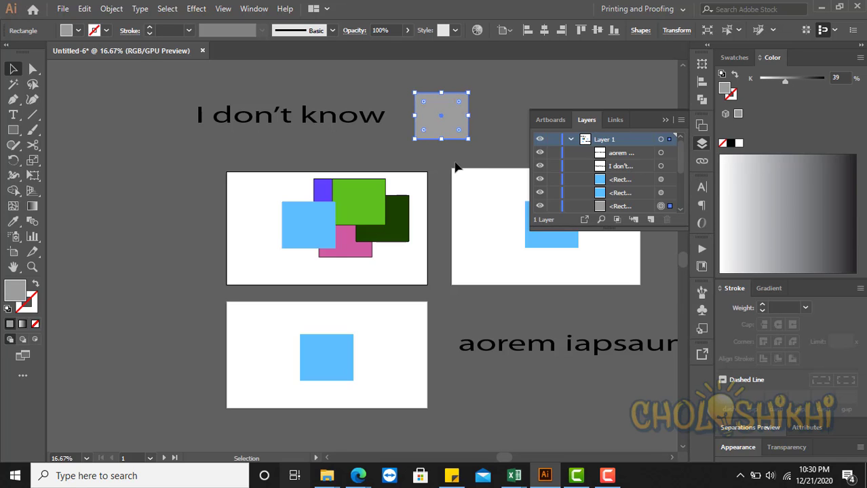
pyautogui.click(429, 161)
pyautogui.moveTo(441, 113); pyautogui.dragTo(439, 142)
pyautogui.click(84, 9)
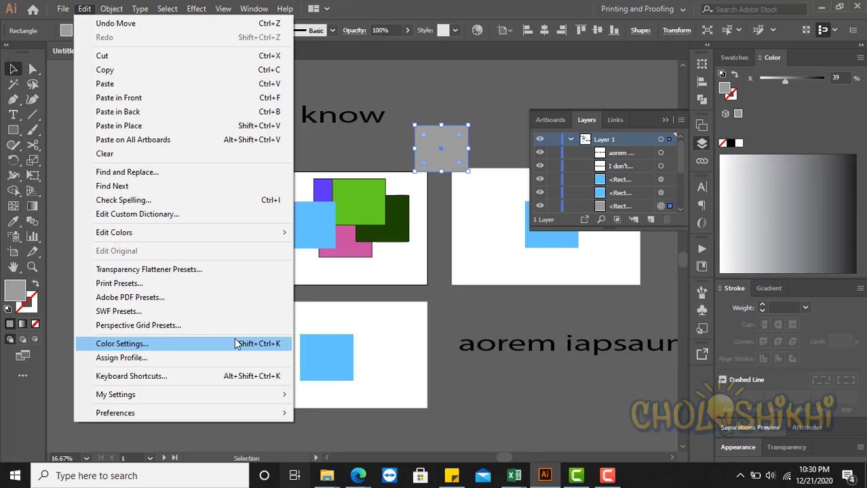
pyautogui.moveTo(202, 234)
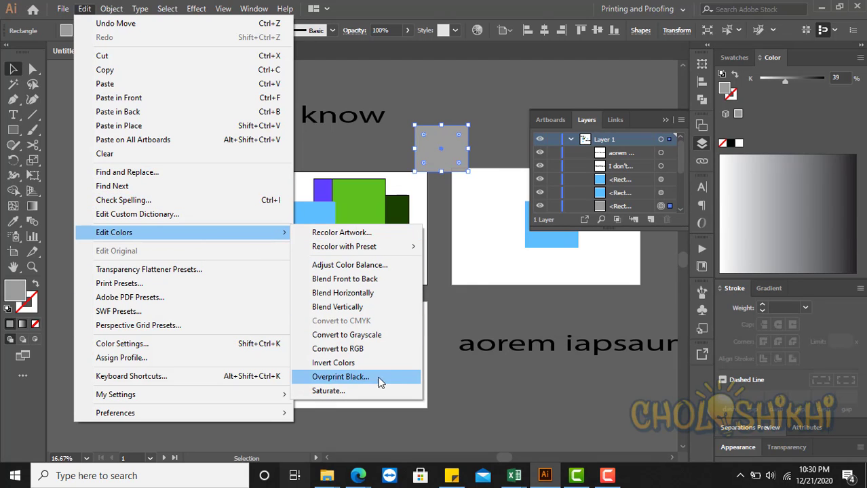
pyautogui.click(474, 315)
pyautogui.click(304, 211)
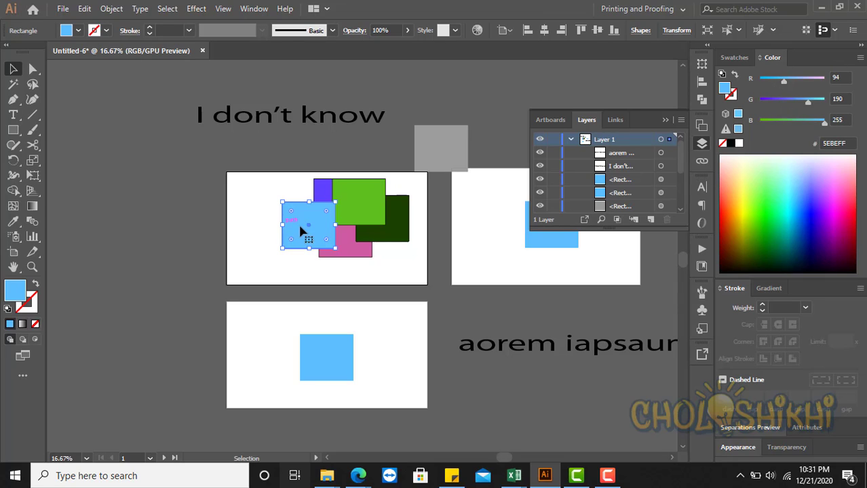
pyautogui.click(84, 9)
pyautogui.moveTo(158, 237)
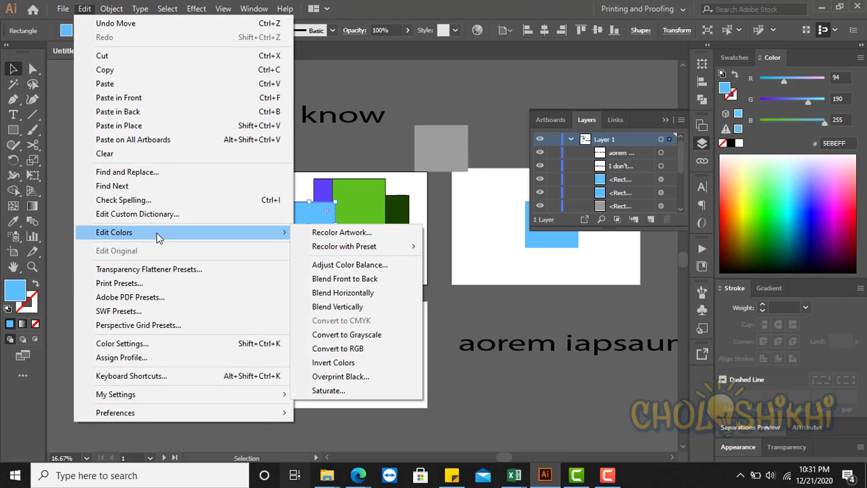
pyautogui.click(366, 82)
pyautogui.click(114, 85)
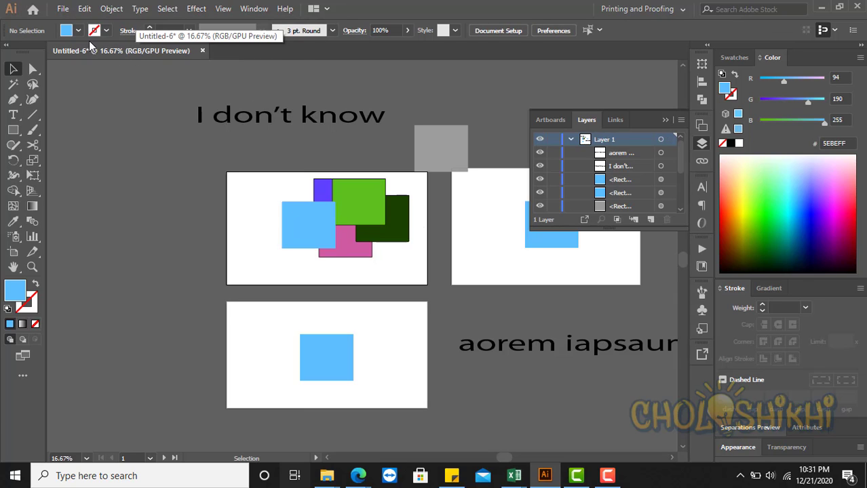
pyautogui.click(84, 9)
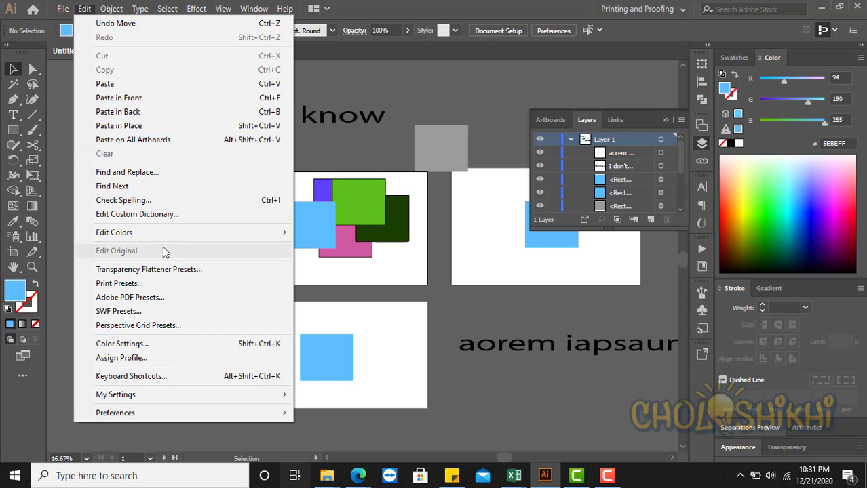
pyautogui.moveTo(174, 233)
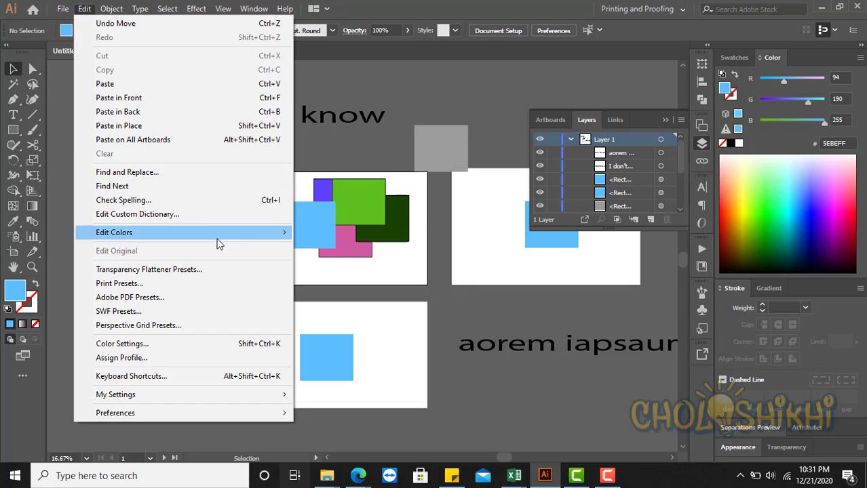
pyautogui.click(354, 247)
# Select the remaining blue rectangle on the first artboard and switch its fill colour sliders from RGB to CMYK
pyautogui.click(319, 230)
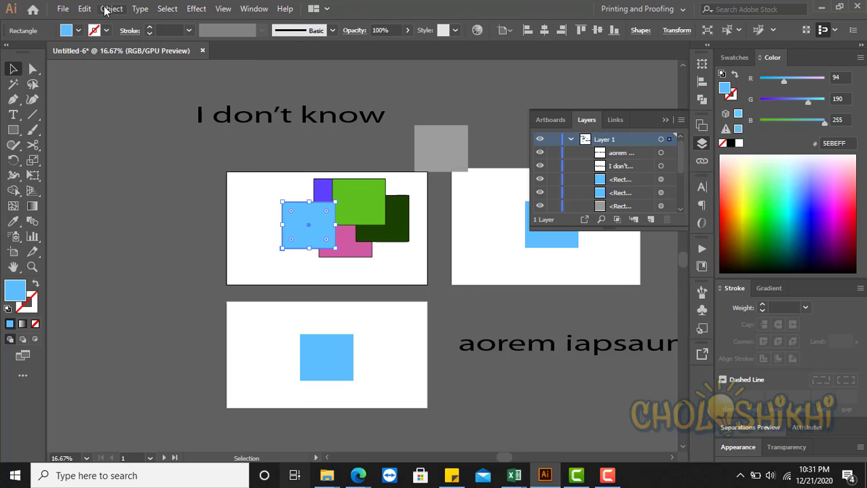
pyautogui.click(860, 57)
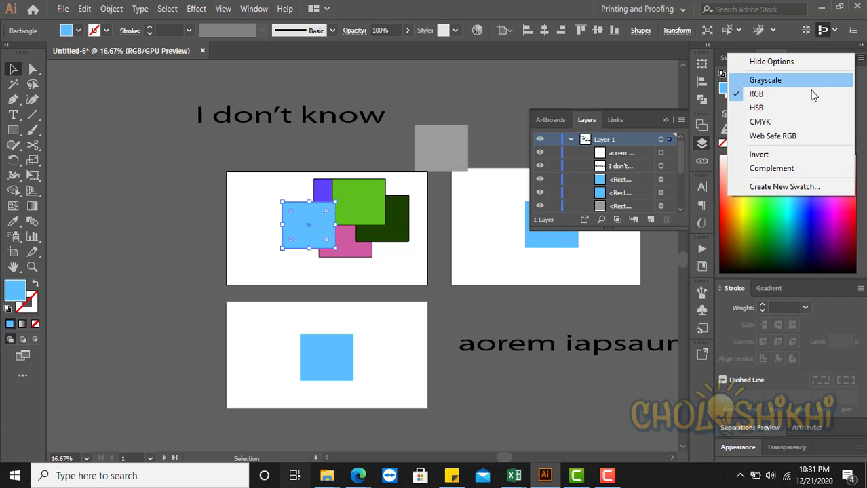
pyautogui.click(770, 114)
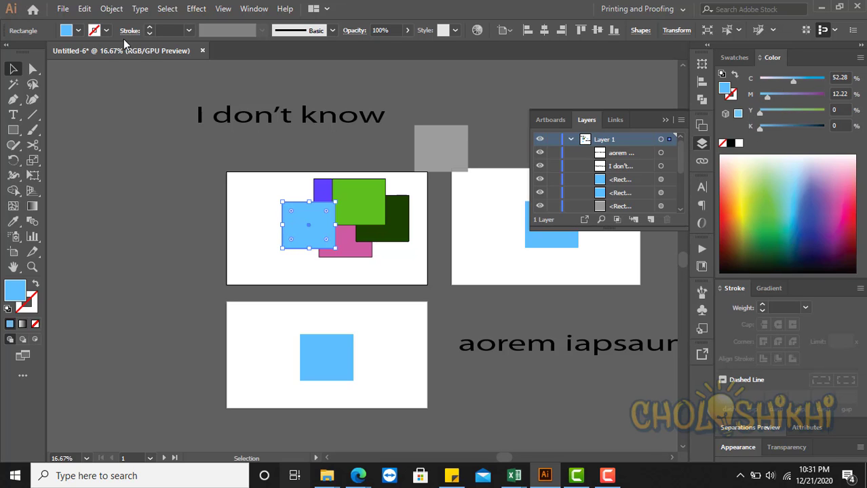
# Try to convert the selected blue rectangle's colour to RGB with the Edit Colors command
pyautogui.click(85, 9)
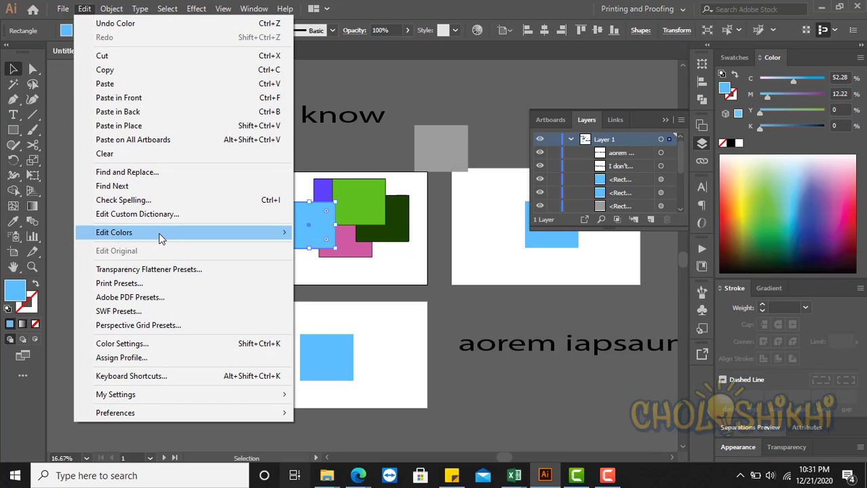
pyautogui.moveTo(187, 240)
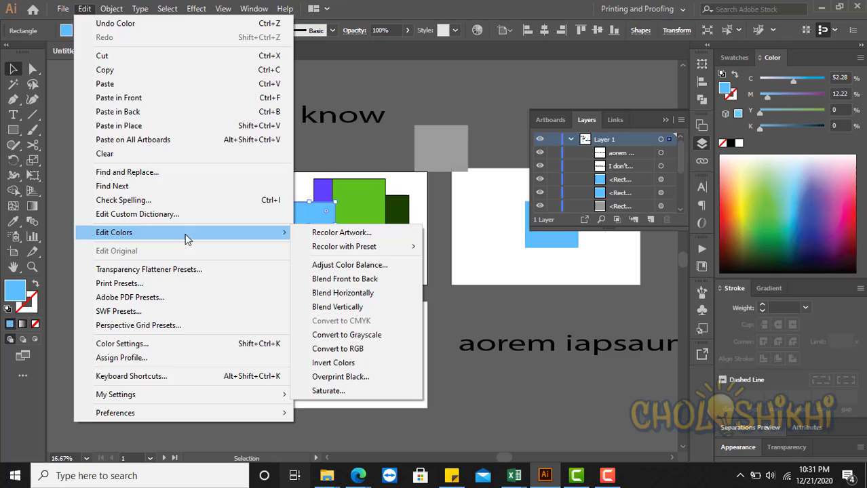
pyautogui.click(357, 349)
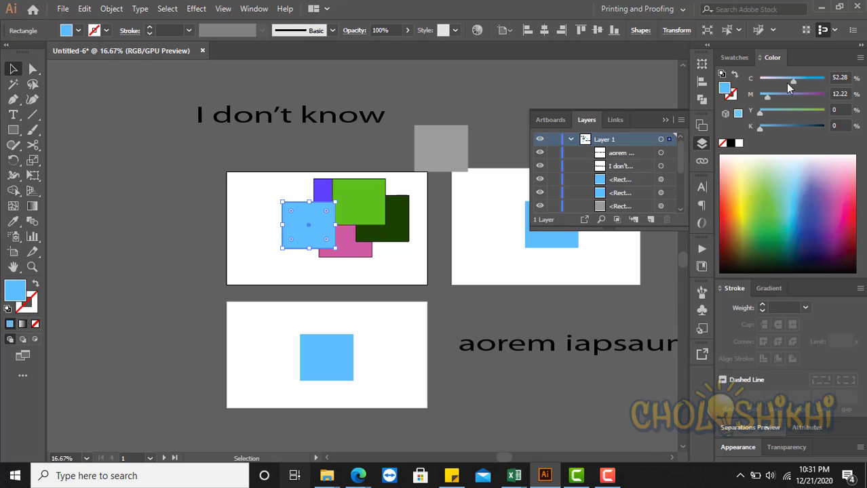
pyautogui.click(80, 10)
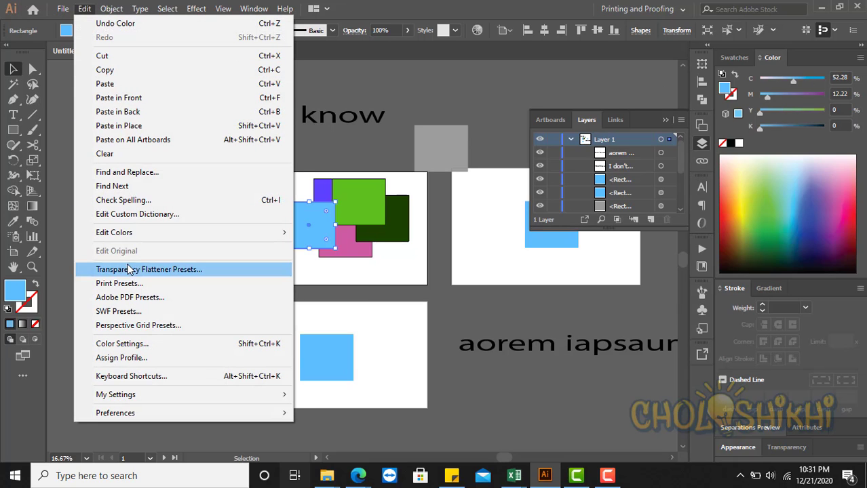
pyautogui.moveTo(145, 234)
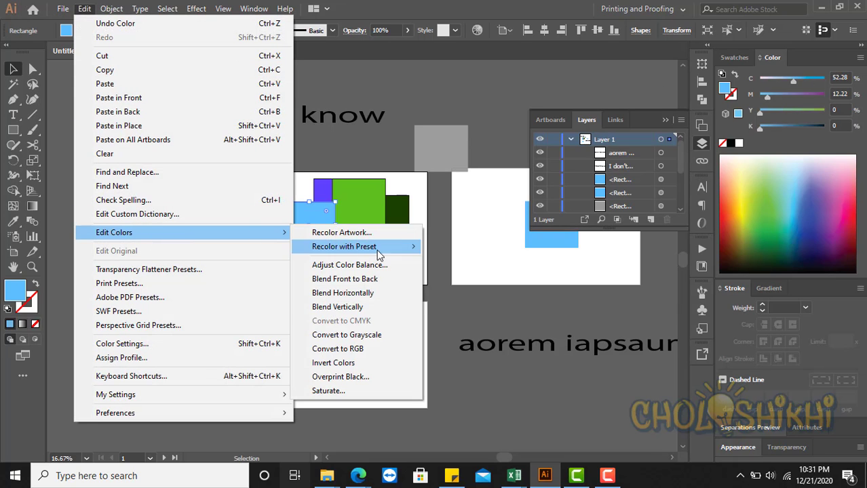
pyautogui.click(365, 350)
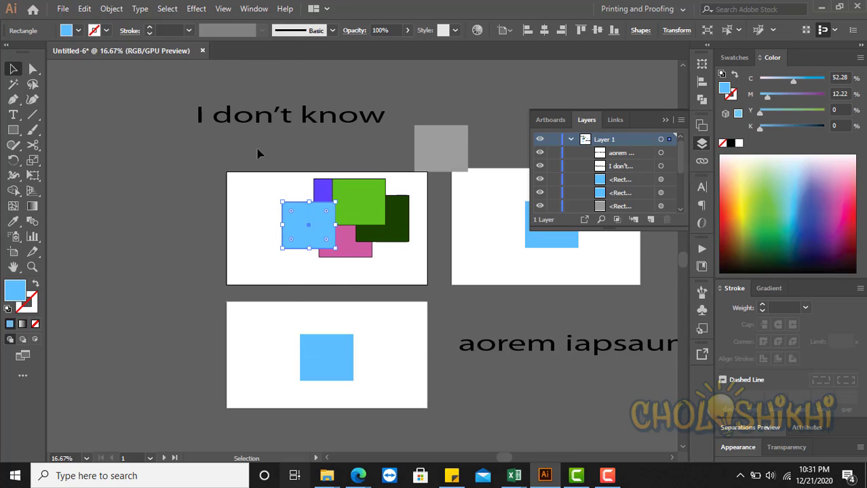
# Convert the selected blue rectangle on the first artboard to grayscale
pyautogui.click(84, 9)
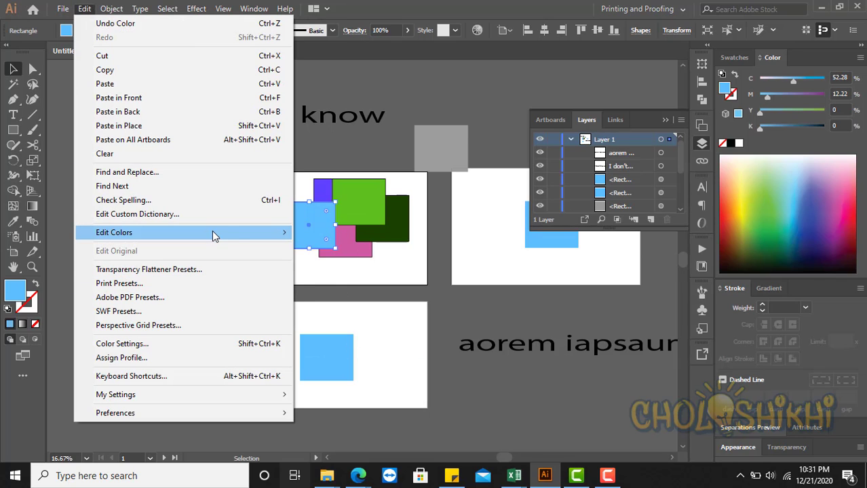
pyautogui.moveTo(212, 231)
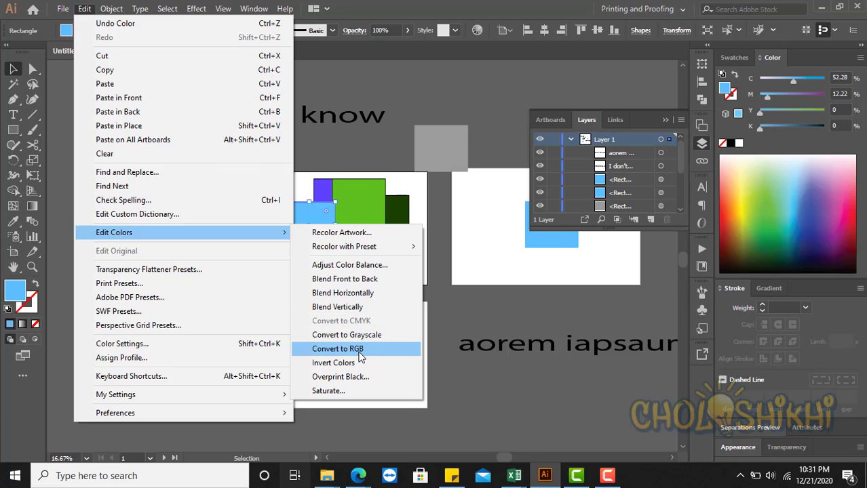
pyautogui.click(362, 336)
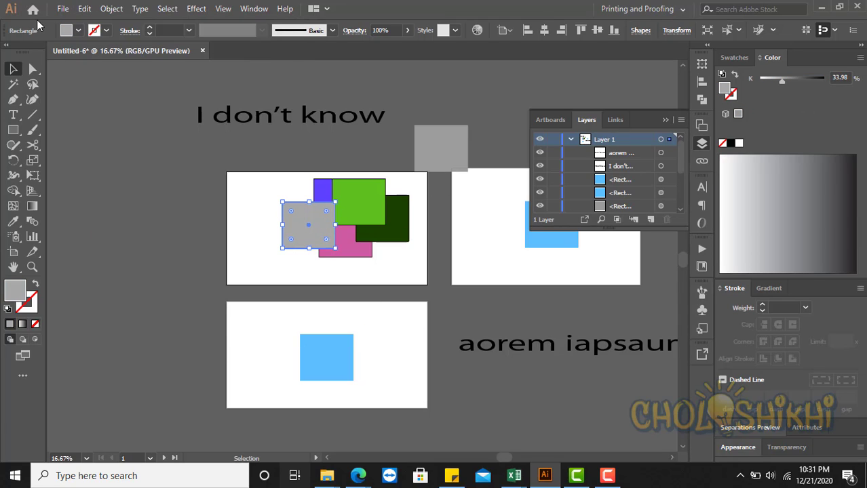
# Open Adjust Color Balance for the selected grey rectangle, shift Black to -39% in Grayscale mode and turn on Convert
pyautogui.click(90, 11)
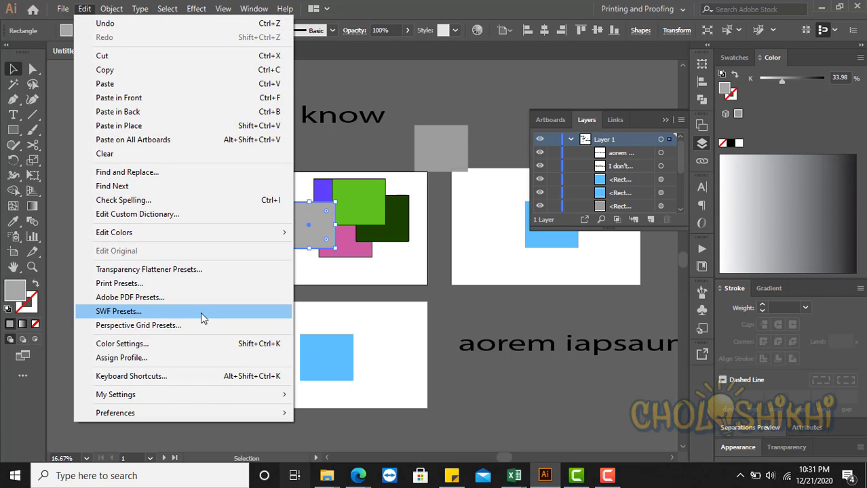
pyautogui.moveTo(230, 232)
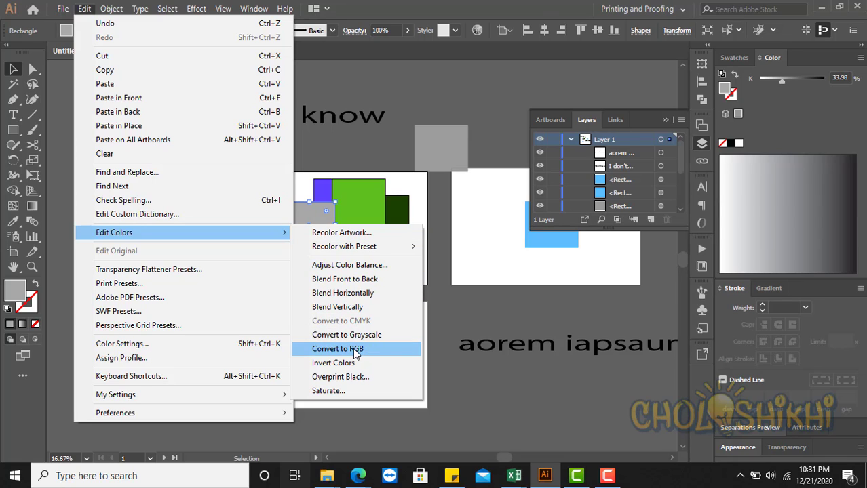
pyautogui.click(365, 269)
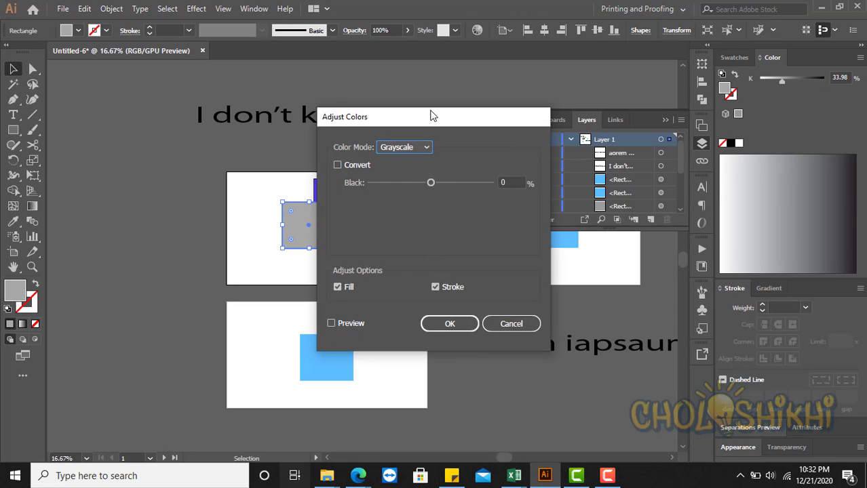
pyautogui.moveTo(432, 115); pyautogui.dragTo(579, 157)
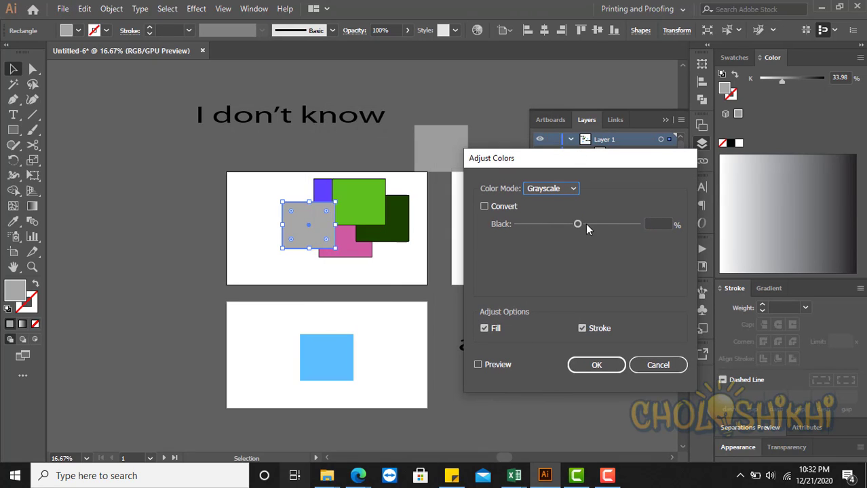
pyautogui.moveTo(586, 224); pyautogui.dragTo(524, 229)
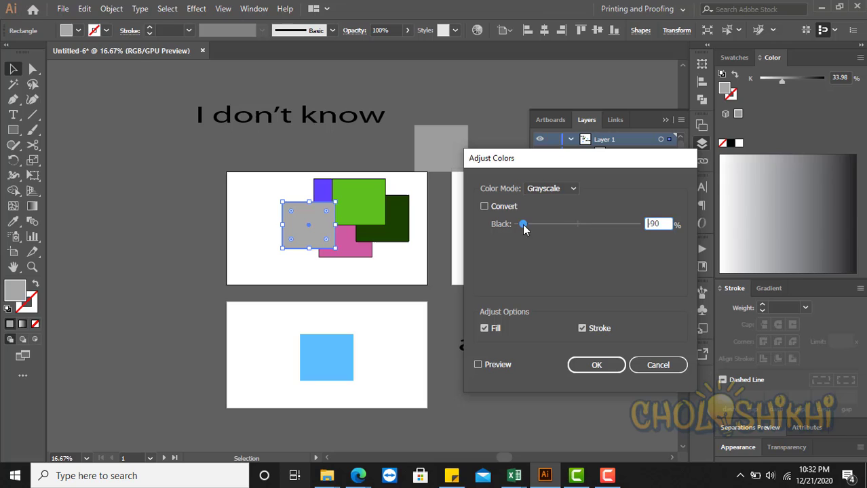
pyautogui.click(485, 209)
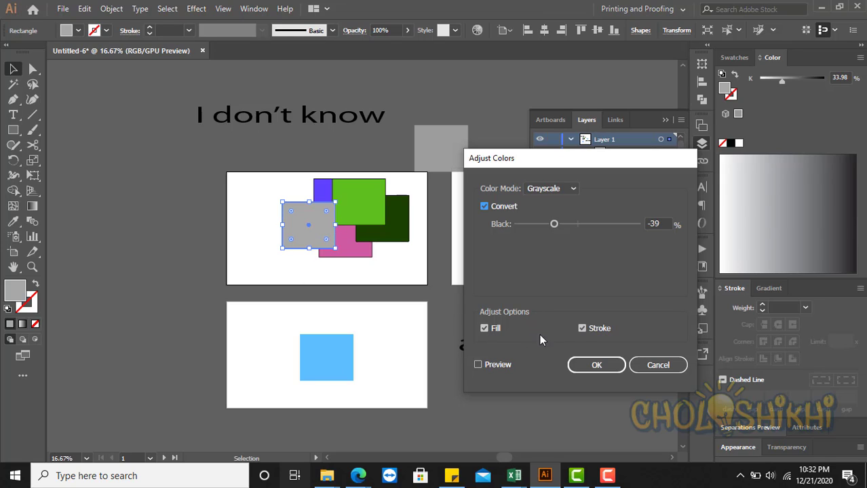
# Preview the colour adjustment, try higher Black values with Fill excluded, and cancel the changes
pyautogui.click(484, 328)
pyautogui.click(485, 330)
pyautogui.click(582, 330)
pyautogui.click(479, 365)
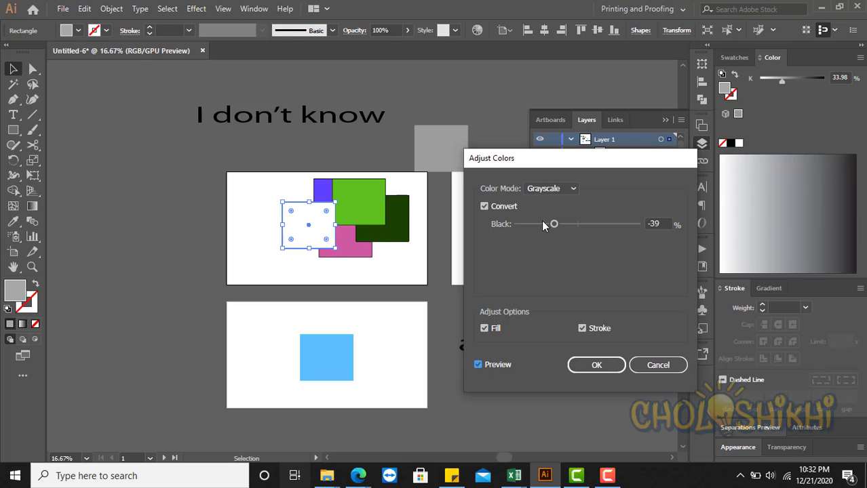
pyautogui.moveTo(553, 225); pyautogui.dragTo(656, 227)
pyautogui.click(485, 329)
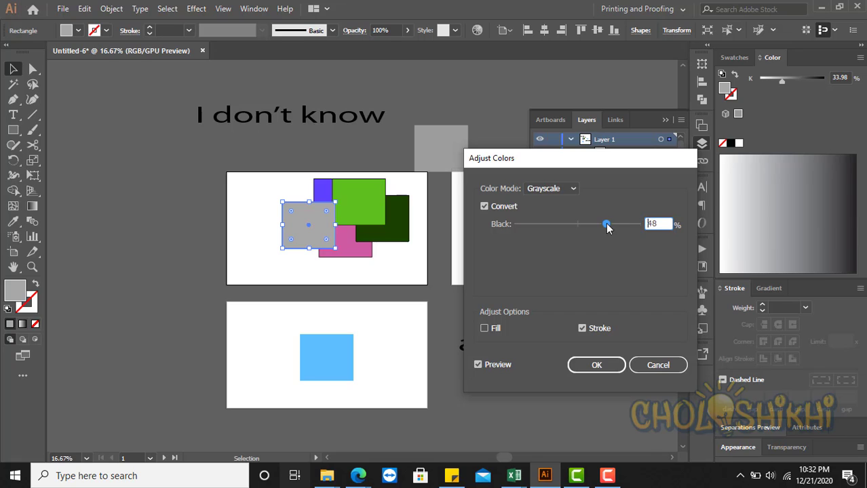
pyautogui.click(665, 367)
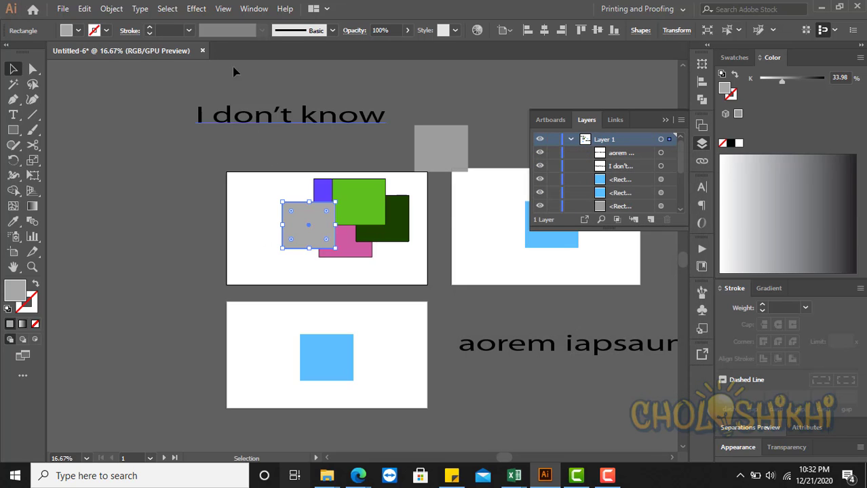
# Move the grey rectangle off the blue one to the lower-right corner of the first artboard
pyautogui.click(111, 9)
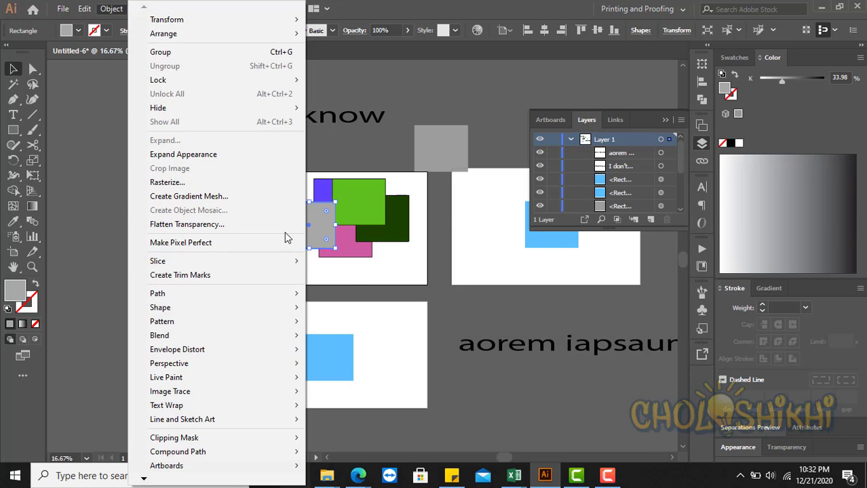
pyautogui.click(101, 237)
pyautogui.click(314, 220)
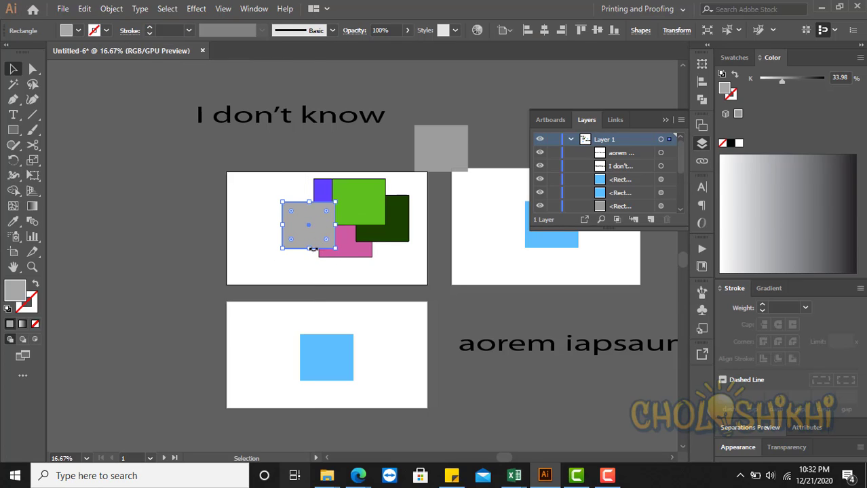
pyautogui.moveTo(313, 248); pyautogui.dragTo(410, 270)
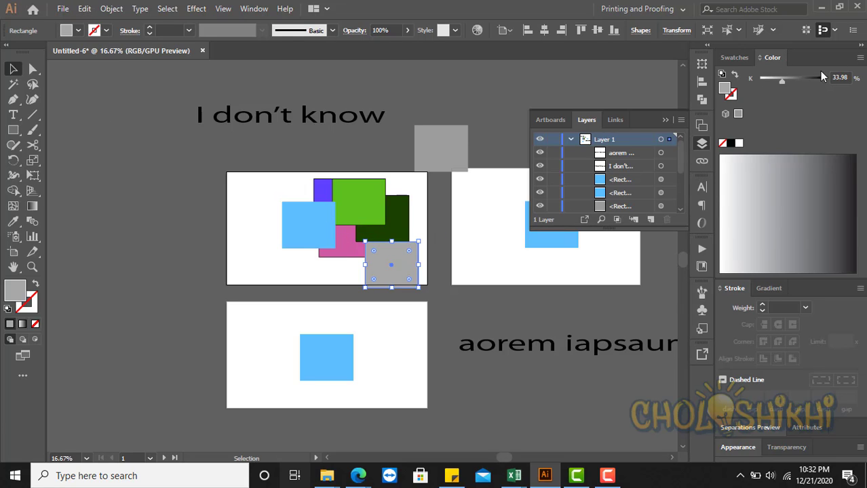
# Switch the grey rectangle's fill sliders to CMYK and set C 100, M 0, Y 100 and K 0
pyautogui.click(859, 57)
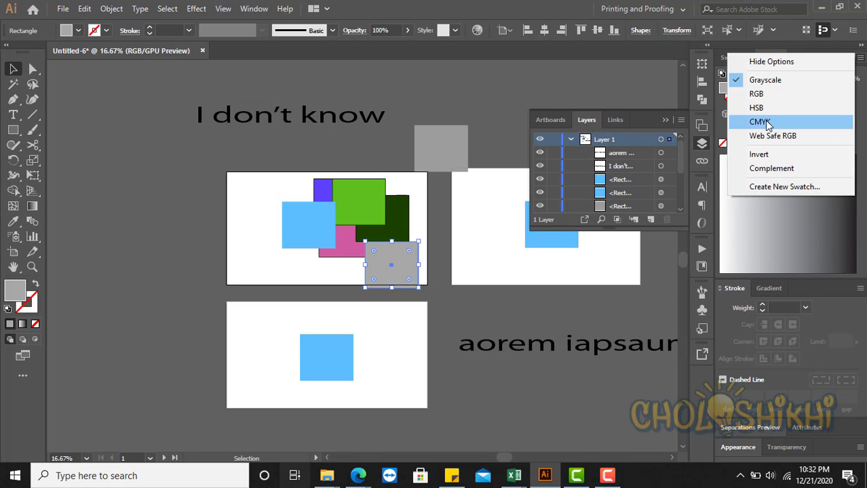
pyautogui.click(767, 122)
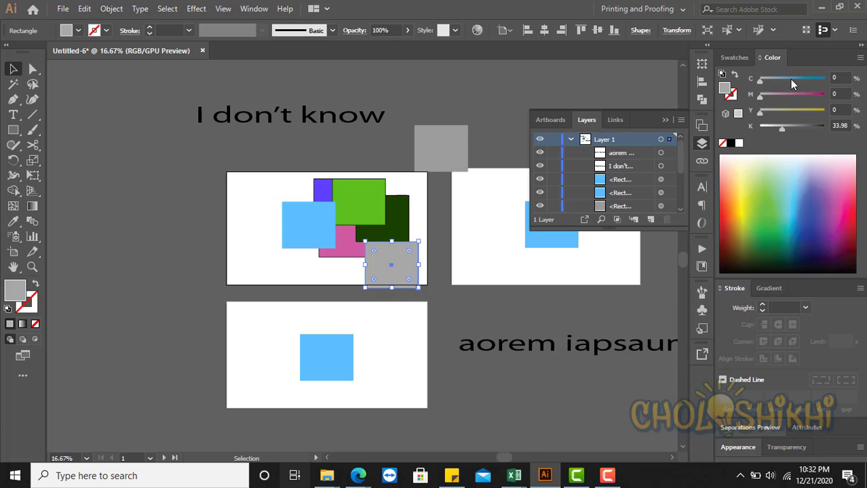
pyautogui.moveTo(792, 80); pyautogui.dragTo(816, 112)
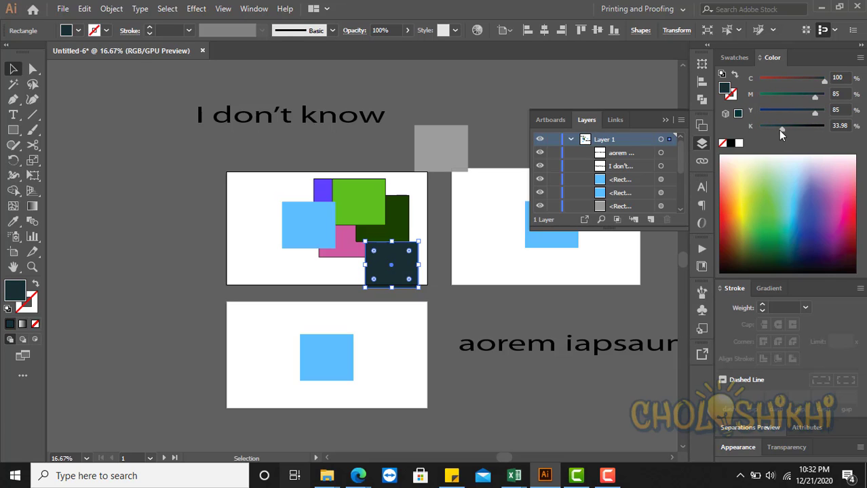
pyautogui.moveTo(780, 133); pyautogui.dragTo(758, 129)
pyautogui.moveTo(770, 97); pyautogui.dragTo(716, 97)
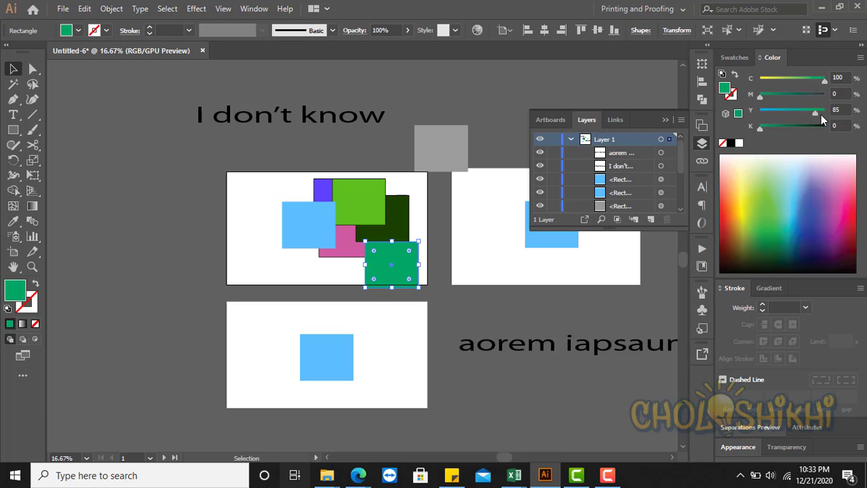
pyautogui.moveTo(821, 115); pyautogui.dragTo(826, 113)
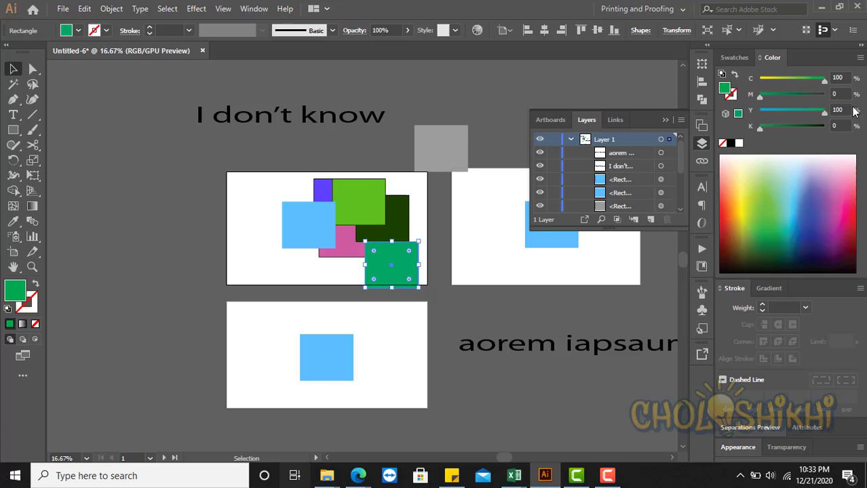
# Switch the green rectangle's fill sliders to RGB and recolour it purple with R 138, G 0, B 208
pyautogui.click(859, 58)
pyautogui.click(778, 96)
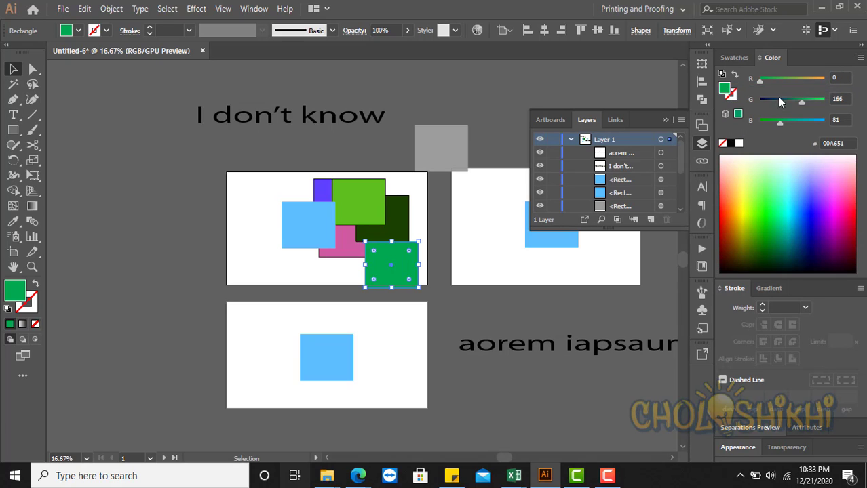
pyautogui.moveTo(760, 81); pyautogui.dragTo(813, 124)
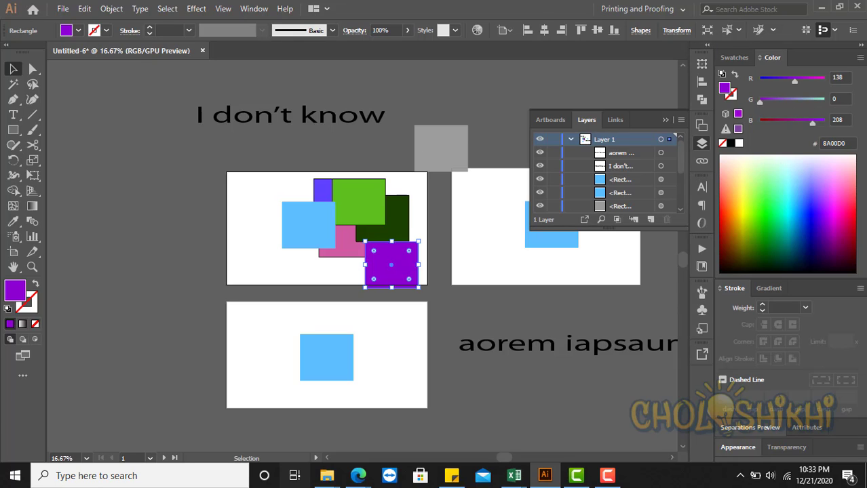
# Switch the purple rectangle's fill to HSB sliders and set hue to about 177°, with saturation and brightness at 100%
pyautogui.click(861, 58)
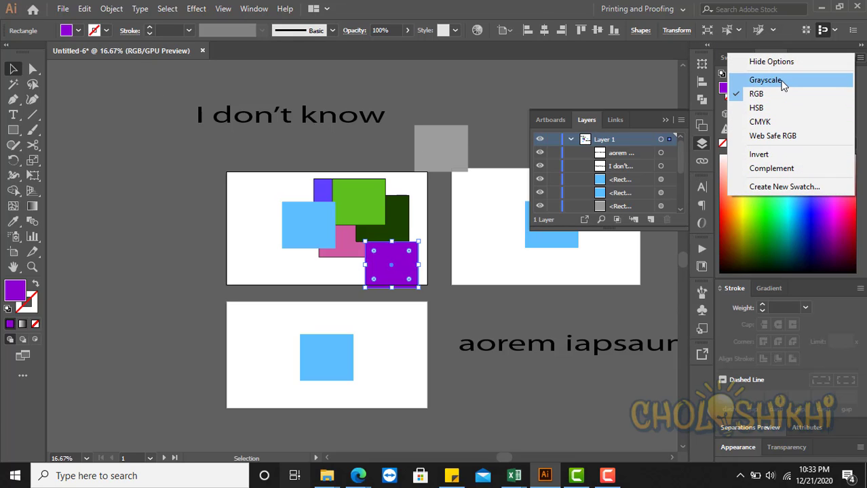
pyautogui.click(758, 108)
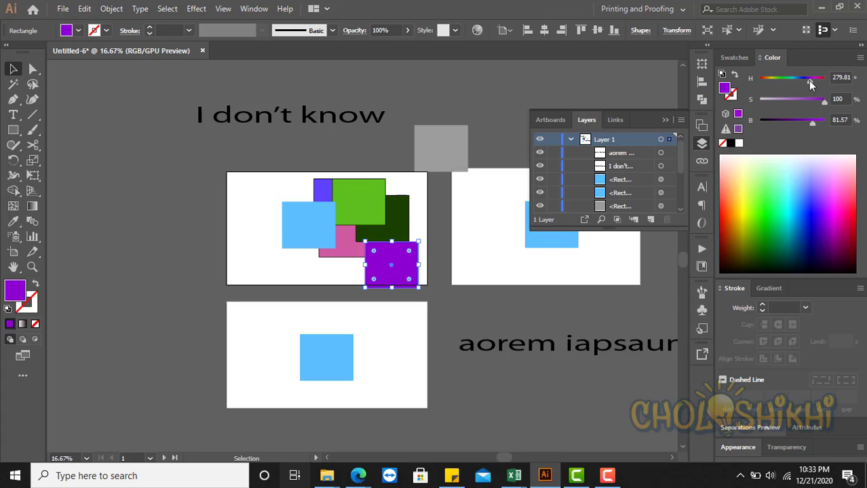
pyautogui.moveTo(810, 81); pyautogui.dragTo(824, 102)
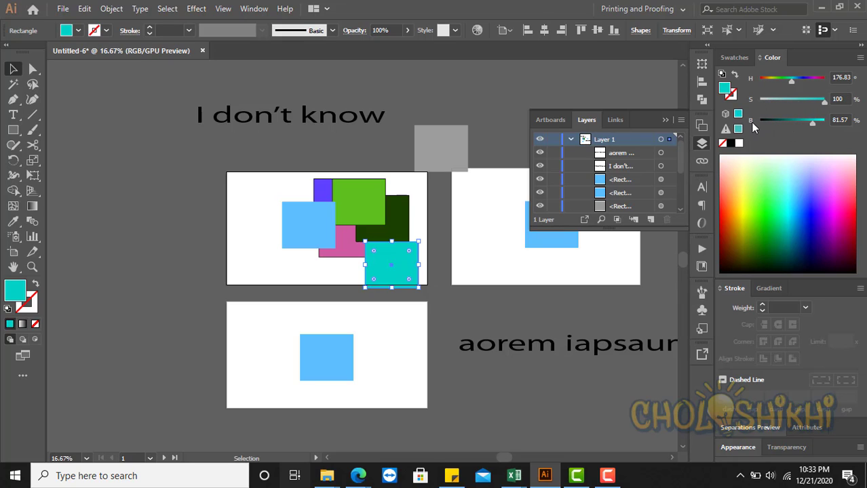
pyautogui.moveTo(810, 122)
pyautogui.mouseDown()
pyautogui.moveTo(824, 123)
pyautogui.moveTo(747, 121)
pyautogui.moveTo(845, 129)
pyautogui.moveTo(784, 122)
pyautogui.moveTo(823, 123)
pyautogui.moveTo(714, 130)
pyautogui.moveTo(824, 120)
pyautogui.mouseUp()
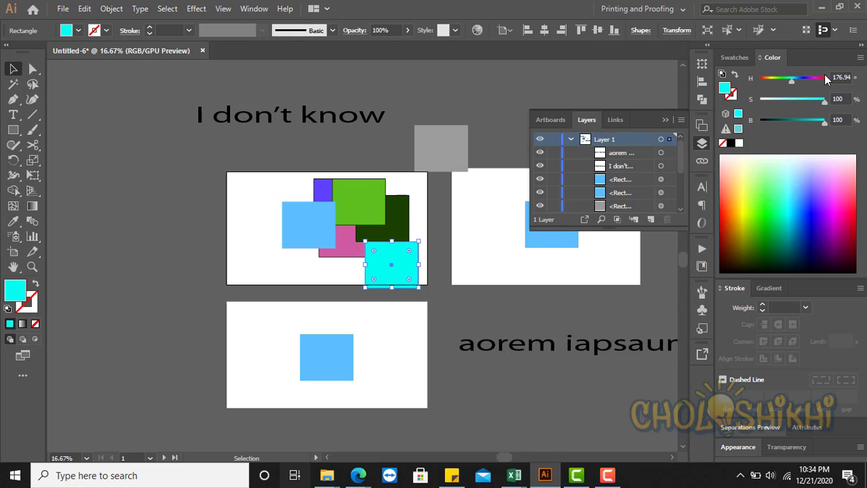
# Set the rectangle's hue to about 329°, try saturation at 0%, raise it to about 66%, and lower brightness to 0%
pyautogui.moveTo(789, 81); pyautogui.dragTo(819, 84)
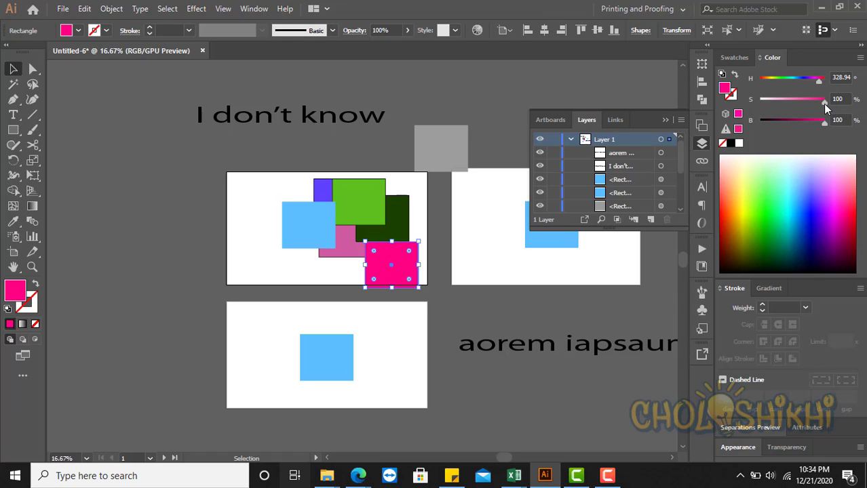
pyautogui.moveTo(821, 103); pyautogui.dragTo(741, 104)
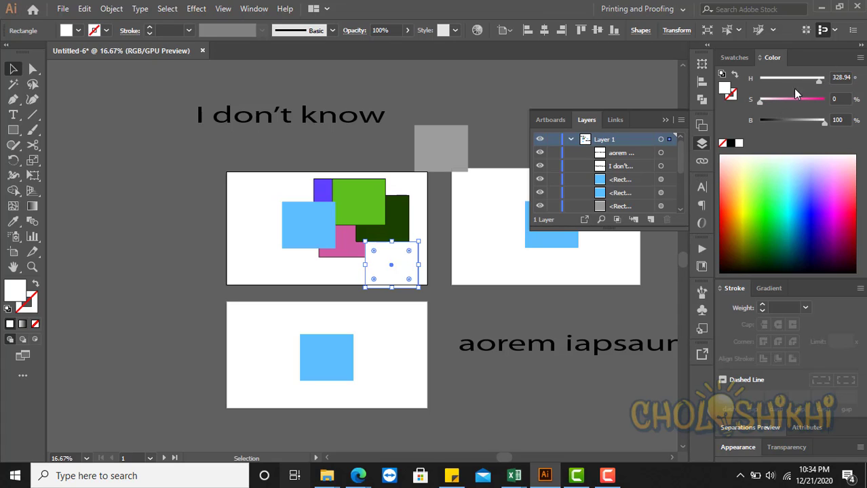
pyautogui.moveTo(758, 102); pyautogui.dragTo(802, 99)
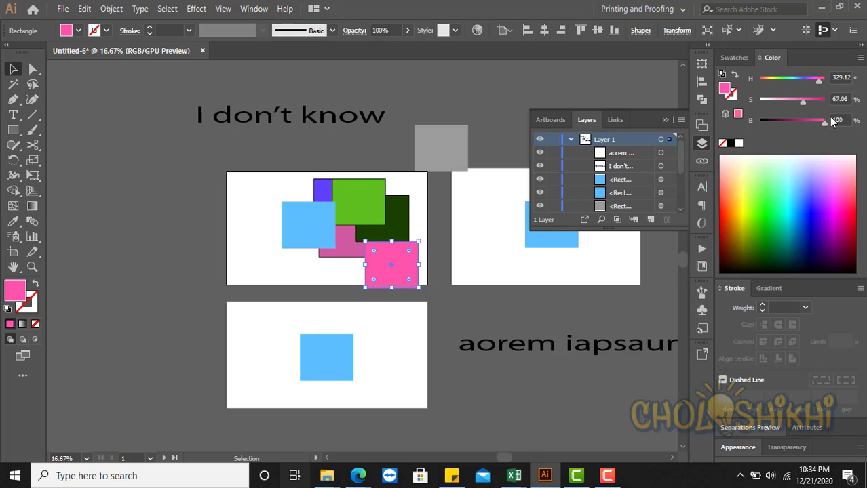
pyautogui.moveTo(822, 123); pyautogui.dragTo(759, 122)
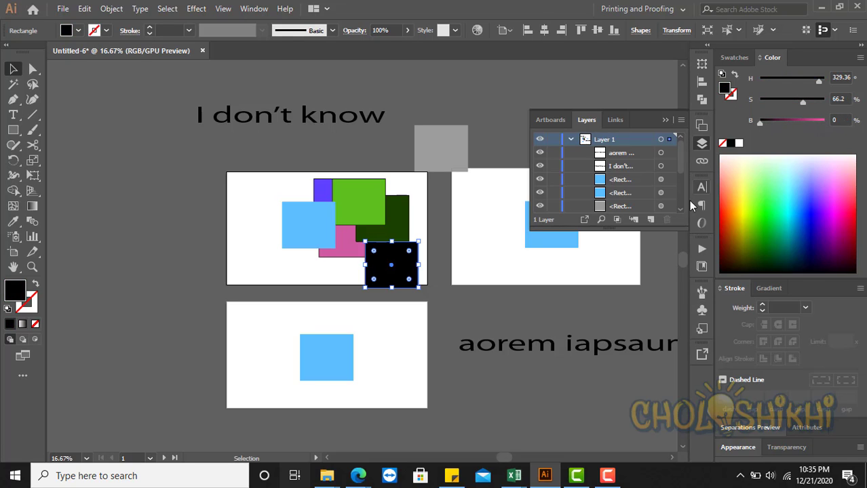
# Switch the colour sliders back to RGB and reselect the black rectangle on the first artboard
pyautogui.click(458, 305)
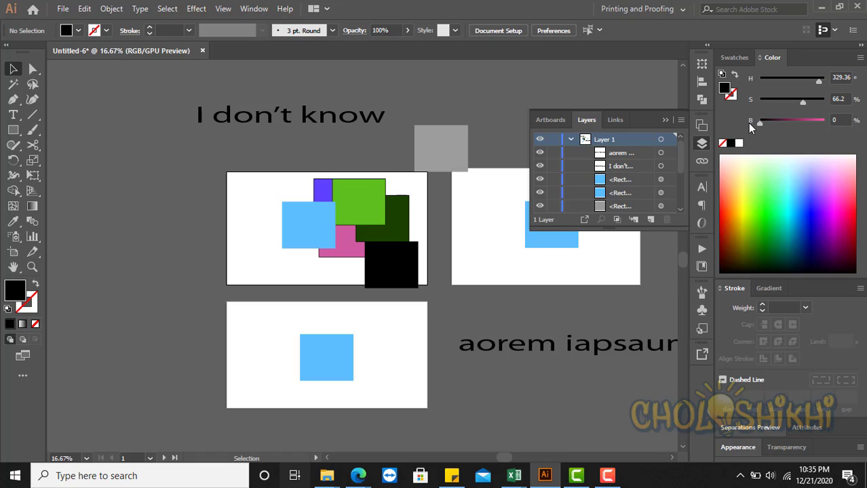
pyautogui.click(859, 60)
pyautogui.click(764, 91)
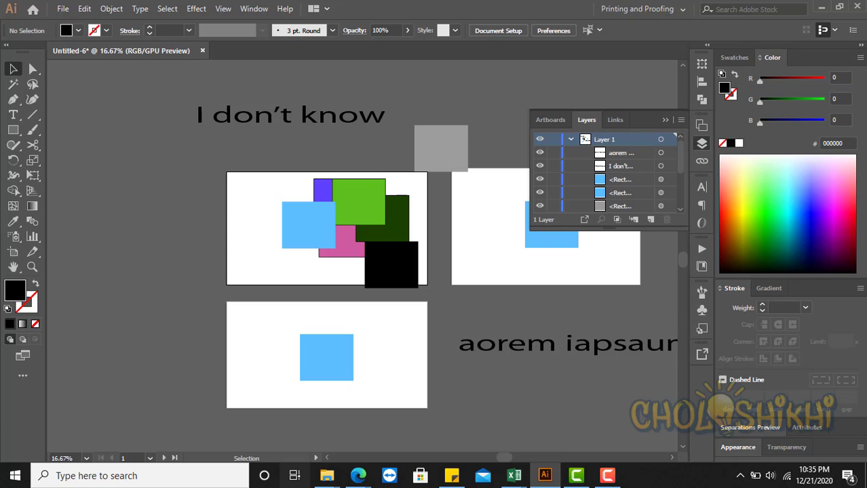
pyautogui.click(370, 270)
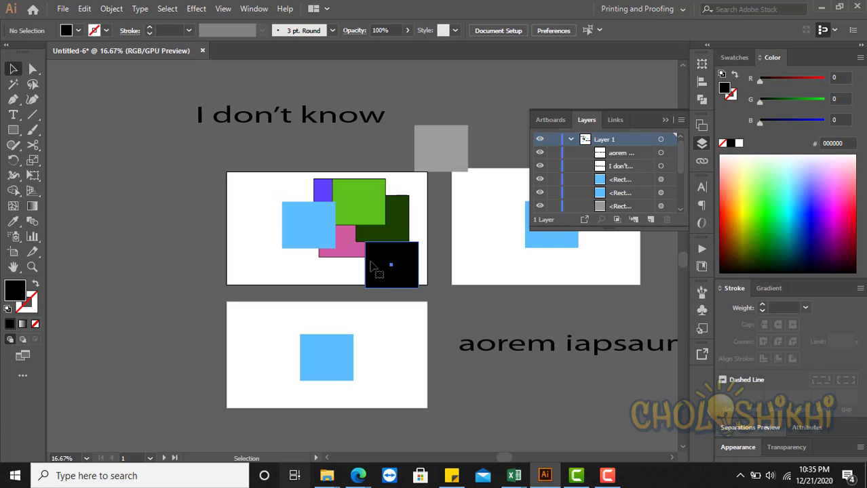
pyautogui.click(860, 60)
pyautogui.click(785, 100)
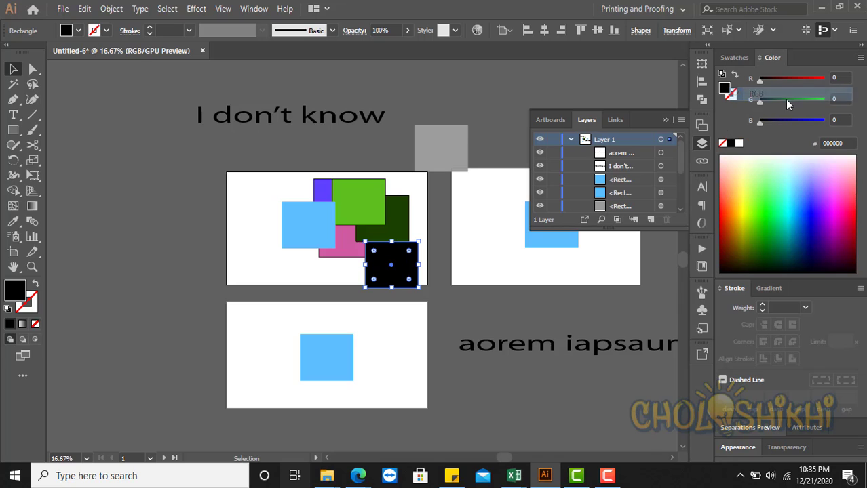
# Try to apply Blend Front to Back to the black rectangle alone and dismiss the alert
pyautogui.click(84, 8)
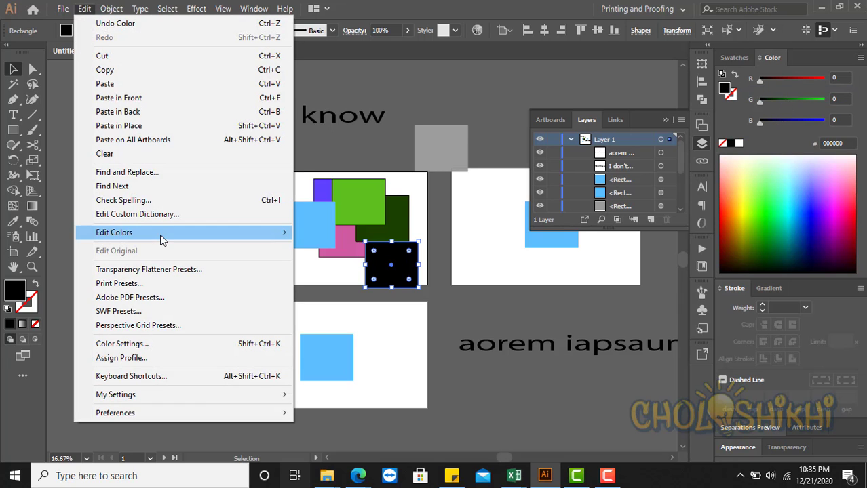
pyautogui.moveTo(163, 234)
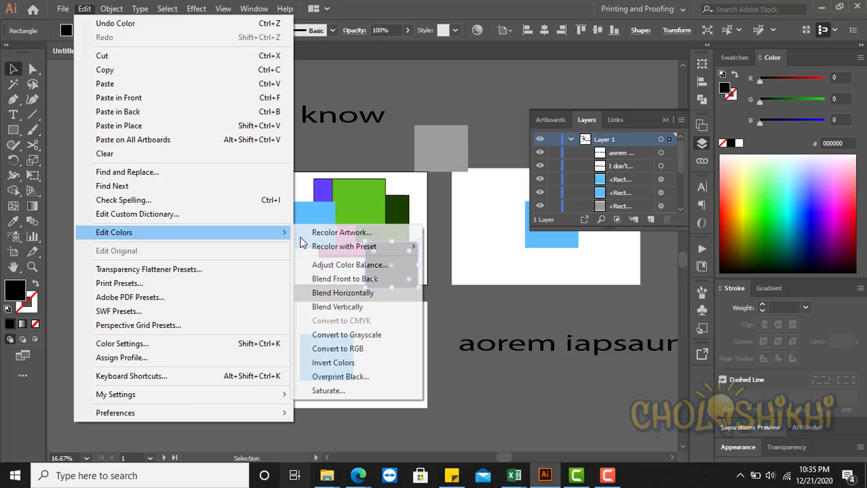
pyautogui.click(358, 279)
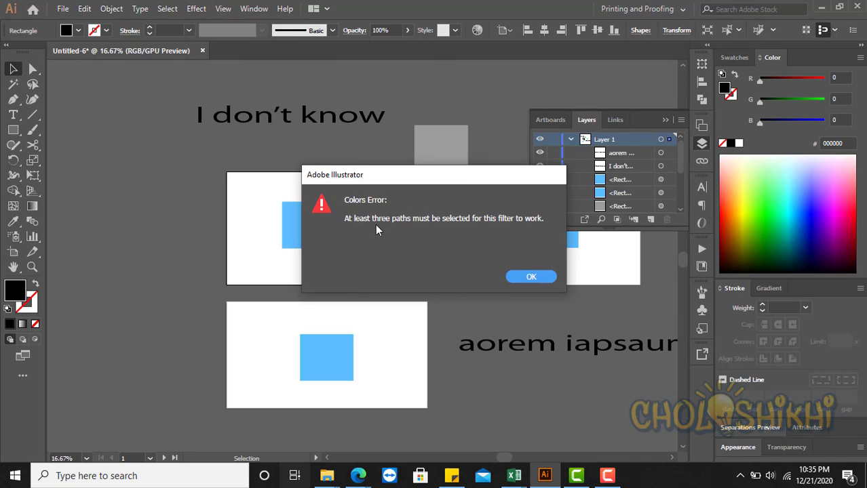
pyautogui.click(538, 276)
# Move the black rectangle to the first artboard's right edge and the dark green rectangle below the pink one
pyautogui.moveTo(399, 267); pyautogui.dragTo(434, 266)
pyautogui.moveTo(393, 226); pyautogui.dragTo(358, 289)
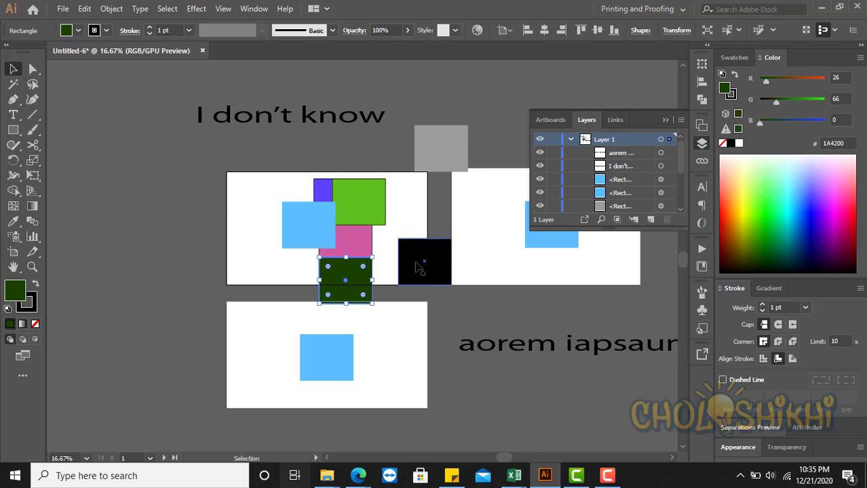
pyautogui.click(423, 265)
# Apply Blend Horizontally to the dark green and black rectangles together with the light blue rectangles on the first and lower artboards
pyautogui.click(349, 289)
pyautogui.keyDown('shift'); pyautogui.click(415, 273); pyautogui.keyUp('shift')
pyautogui.keyDown('shift'); pyautogui.click(320, 355); pyautogui.keyUp('shift')
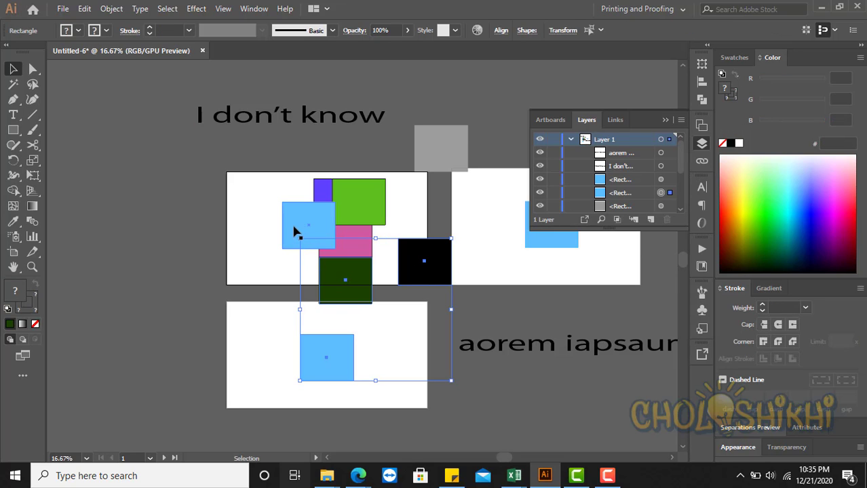
pyautogui.keyDown('shift'); pyautogui.click(295, 231); pyautogui.keyUp('shift')
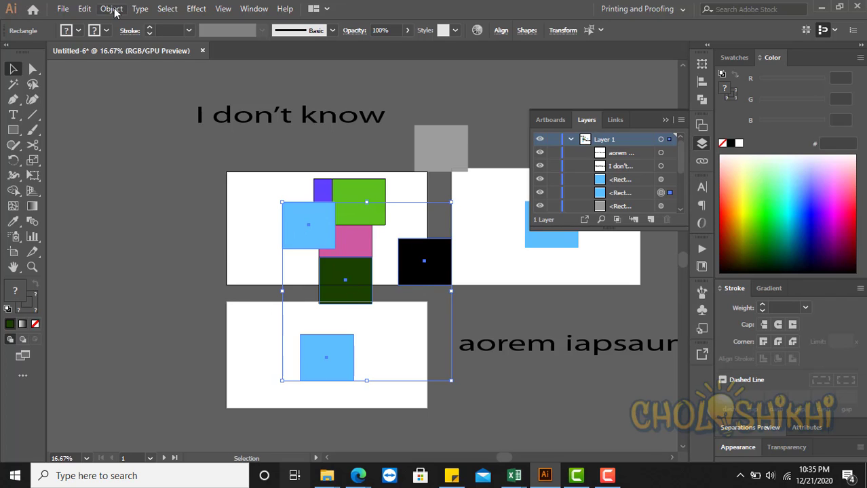
pyautogui.click(85, 9)
pyautogui.moveTo(296, 246)
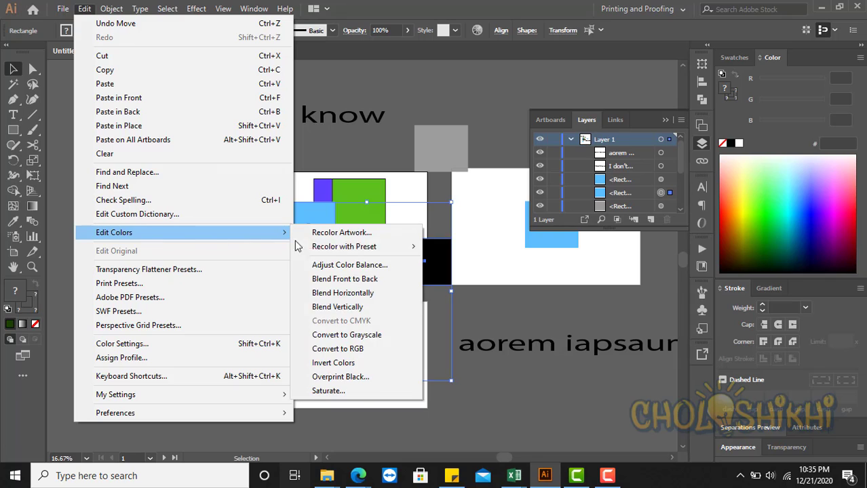
pyautogui.click(337, 294)
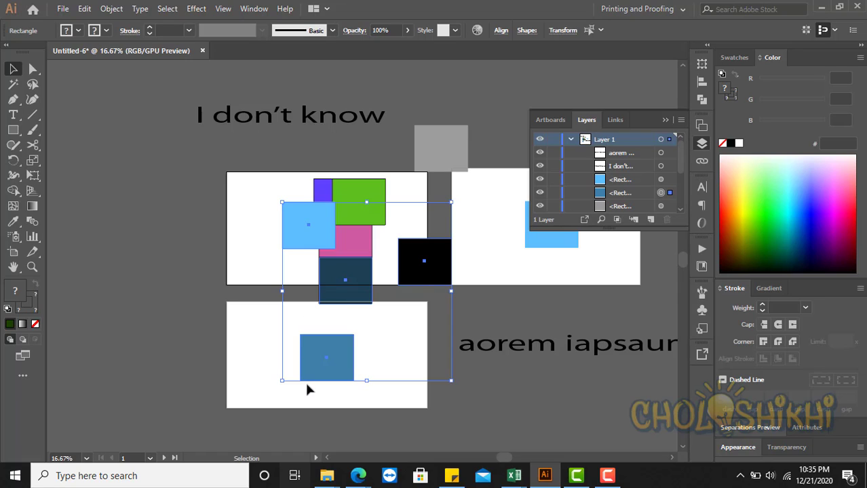
# Shift the four selected rectangles down and left, apply Blend Vertically to them, and deselect
pyautogui.moveTo(341, 265); pyautogui.dragTo(288, 270)
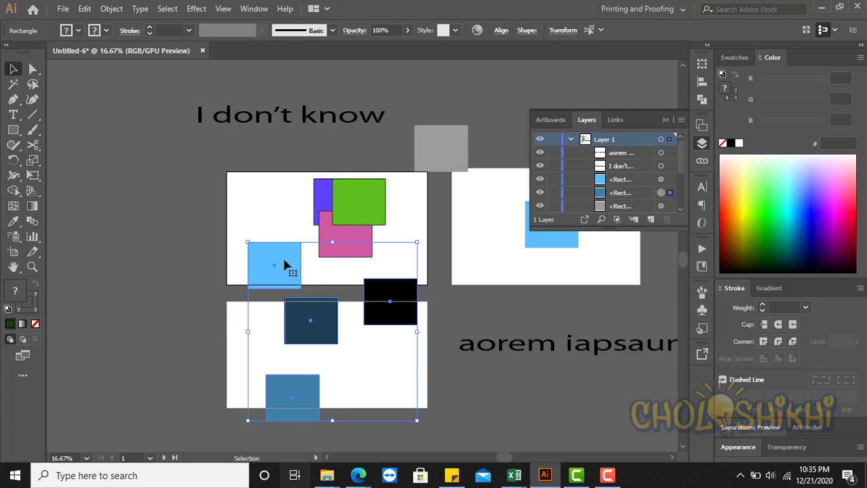
pyautogui.click(84, 8)
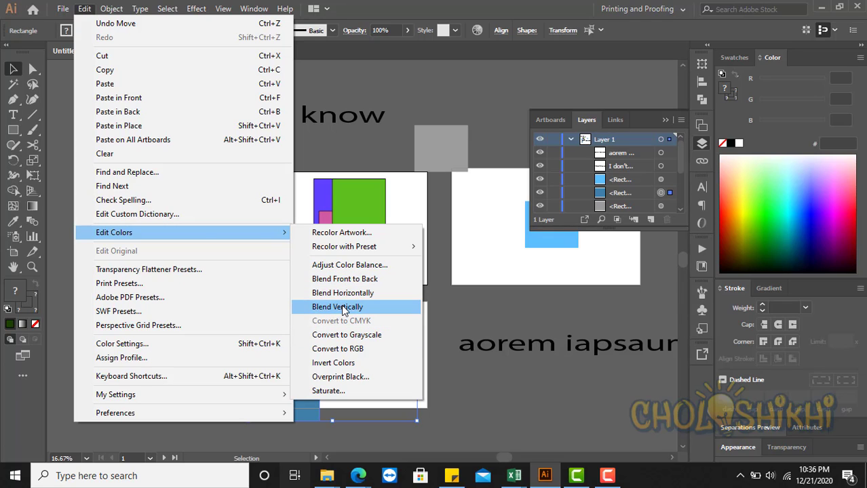
pyautogui.click(343, 309)
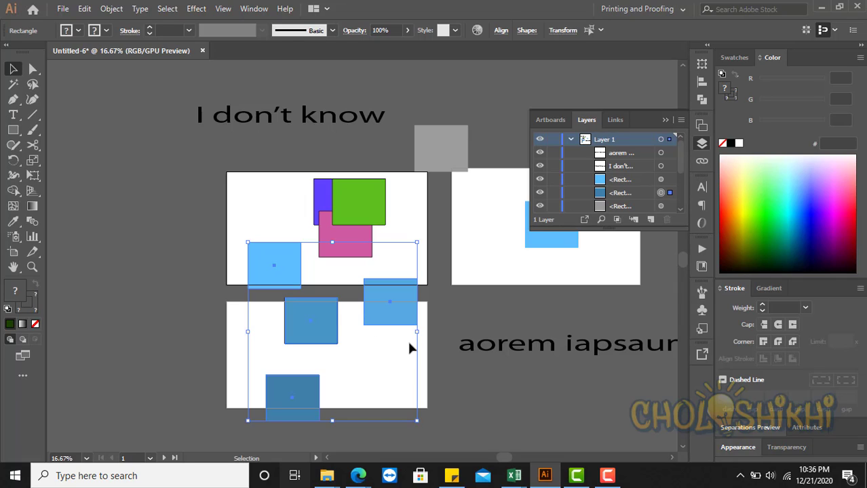
pyautogui.click(234, 332)
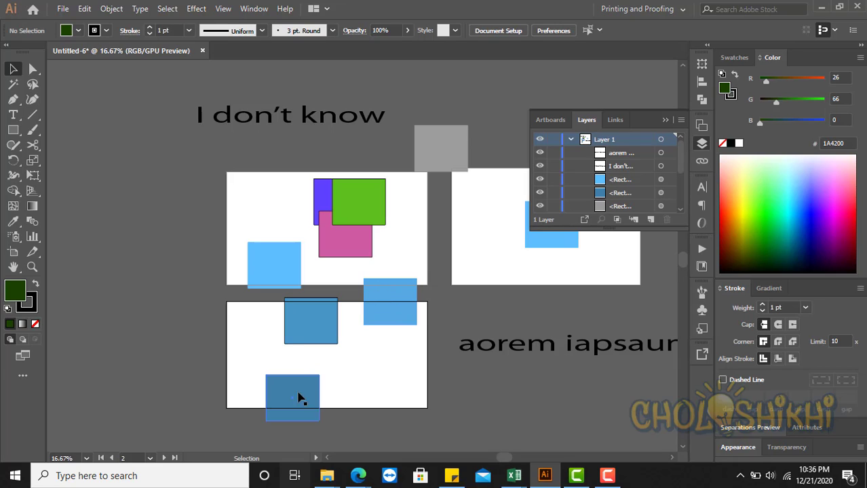
# Reposition the right and outlined middle blue rectangles on the lower artboard and bring the outlined one to the front
pyautogui.moveTo(313, 319)
pyautogui.mouseDown()
pyautogui.moveTo(333, 288)
pyautogui.moveTo(321, 302)
pyautogui.moveTo(358, 331)
pyautogui.moveTo(340, 345)
pyautogui.moveTo(350, 357)
pyautogui.moveTo(314, 327)
pyautogui.mouseUp()
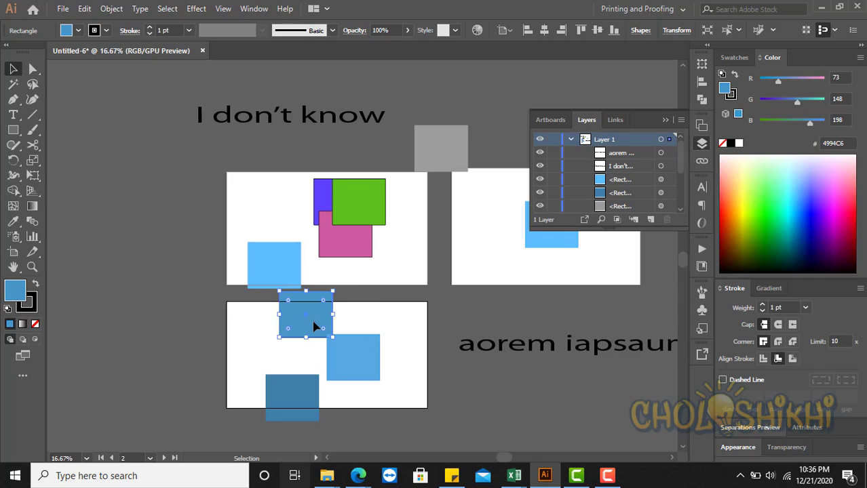
pyautogui.hotkey('ctrl', 'shift', ']')
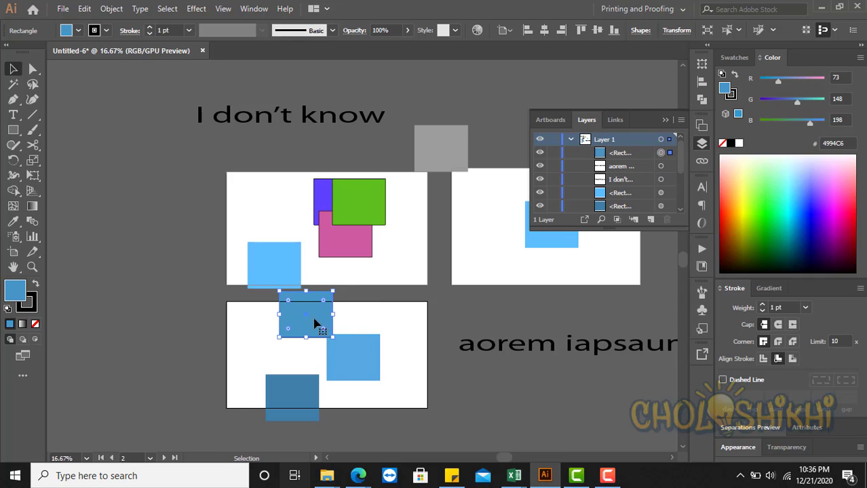
pyautogui.click(388, 304)
# Reapply Blend Vertically to the four rearranged blue rectangles and clear the selection
pyautogui.moveTo(203, 265); pyautogui.dragTo(353, 419)
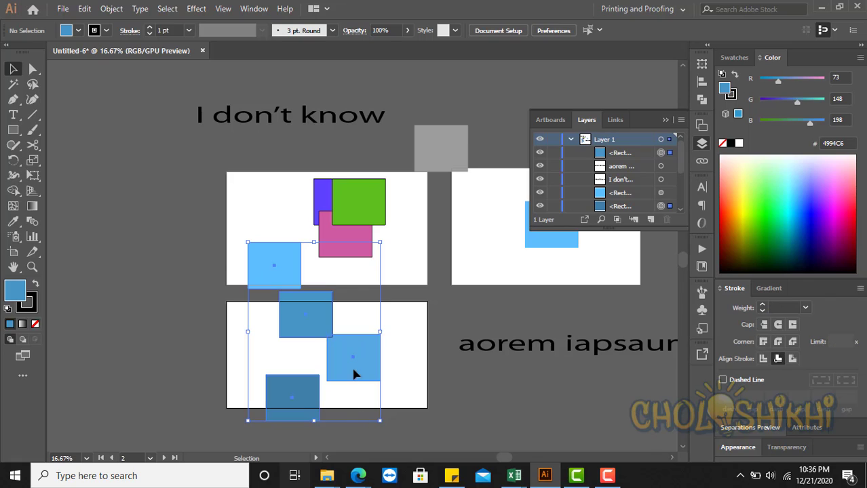
pyautogui.click(84, 8)
pyautogui.moveTo(209, 236)
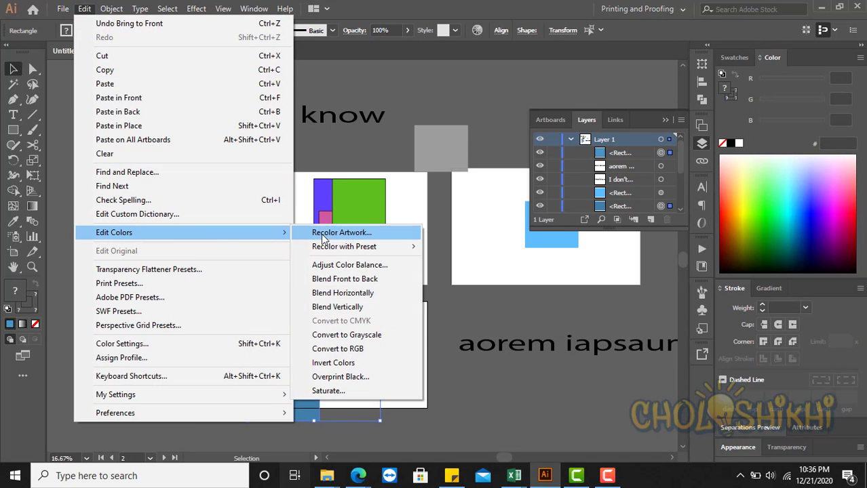
pyautogui.click(349, 306)
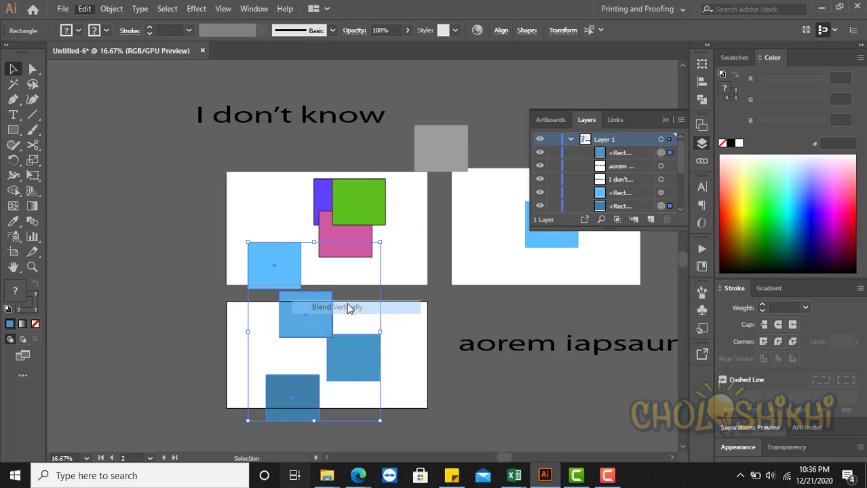
pyautogui.click(447, 378)
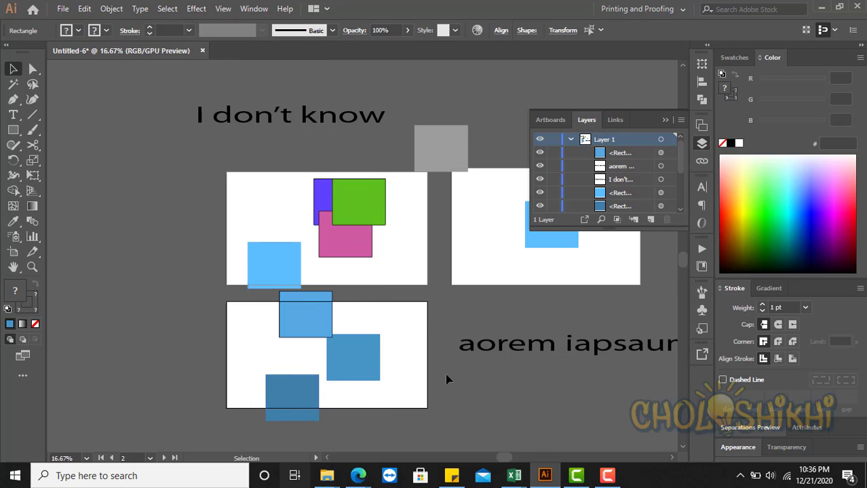
# Move the right blue rectangle on the lower artboard slightly right and down, and select the light blue rectangle on the first artboard
pyautogui.moveTo(375, 365)
pyautogui.mouseDown()
pyautogui.moveTo(388, 362)
pyautogui.moveTo(391, 370)
pyautogui.mouseUp()
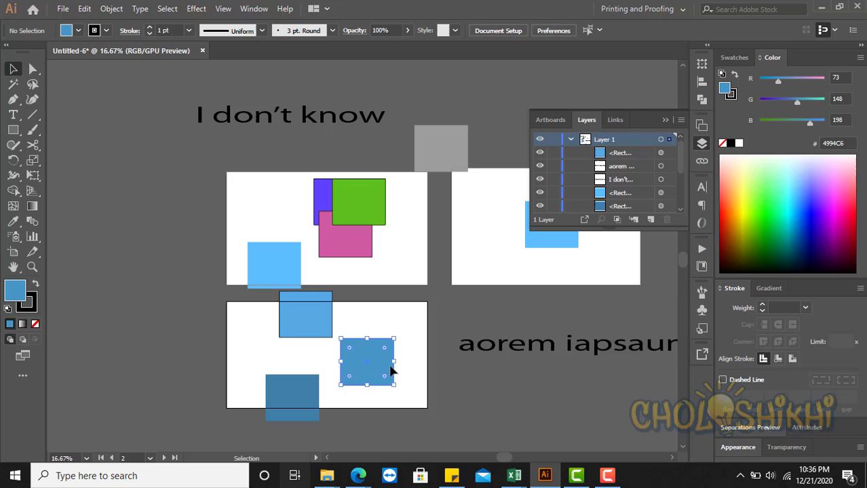
pyautogui.click(257, 270)
pyautogui.moveTo(227, 272); pyautogui.dragTo(381, 397)
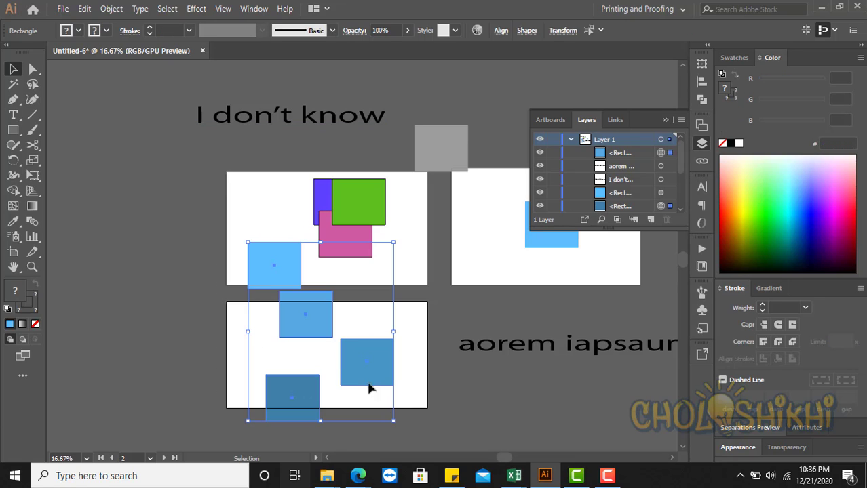
pyautogui.click(245, 253)
pyautogui.click(279, 260)
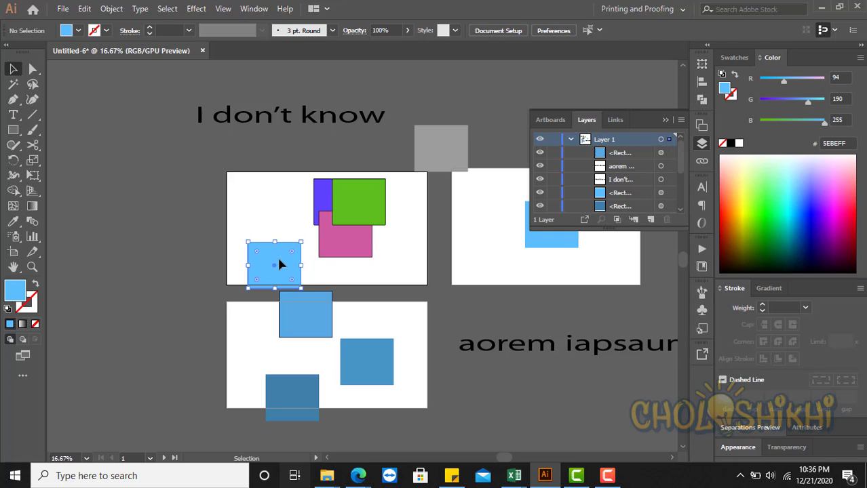
# Set the fill of the light-blue square on the first artboard to R 0, G 255, B 255
pyautogui.moveTo(812, 107); pyautogui.dragTo(826, 102)
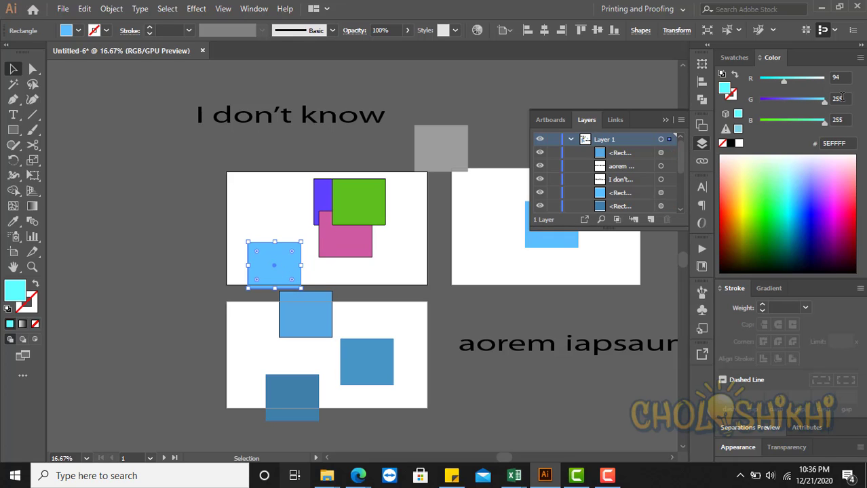
pyautogui.moveTo(784, 83); pyautogui.dragTo(696, 84)
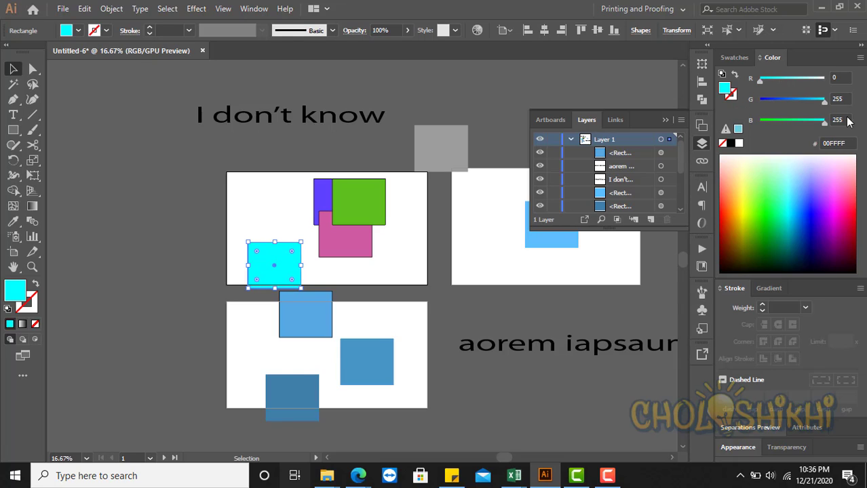
pyautogui.click(208, 322)
# Recolor the lowest blue square on the second artboard to black, with R, G and B all at 0
pyautogui.click(302, 415)
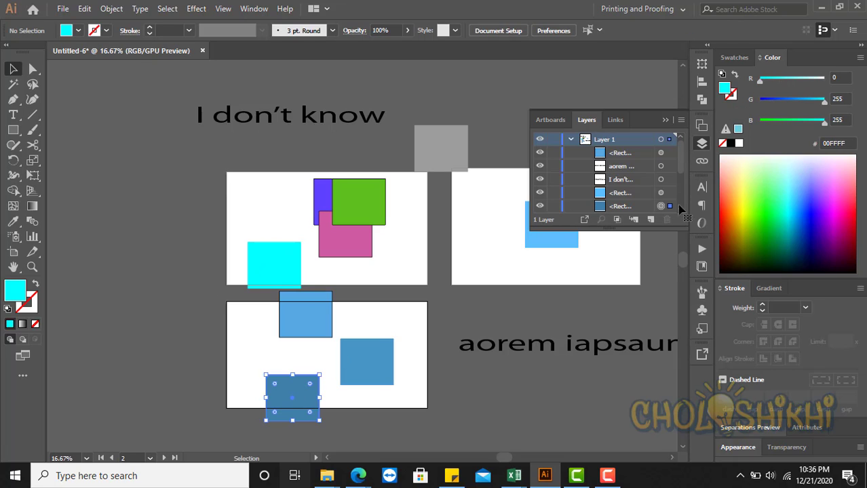
pyautogui.click(738, 128)
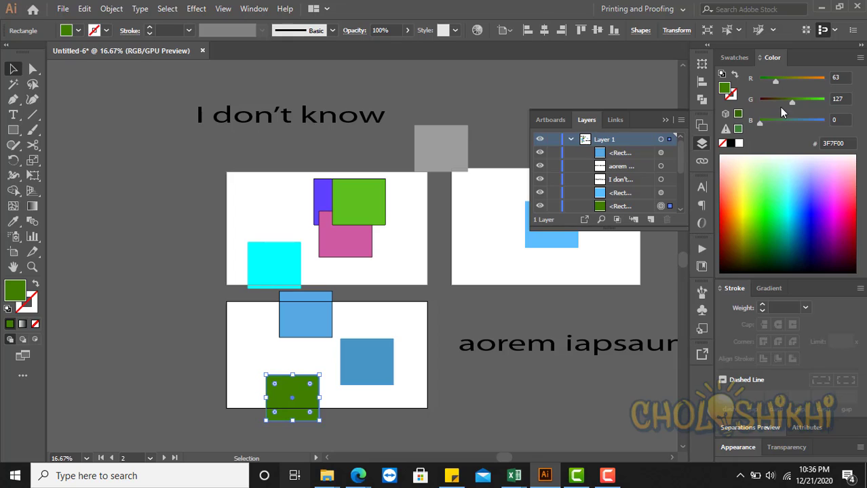
pyautogui.moveTo(761, 122); pyautogui.dragTo(825, 121)
pyautogui.moveTo(774, 81); pyautogui.dragTo(759, 82)
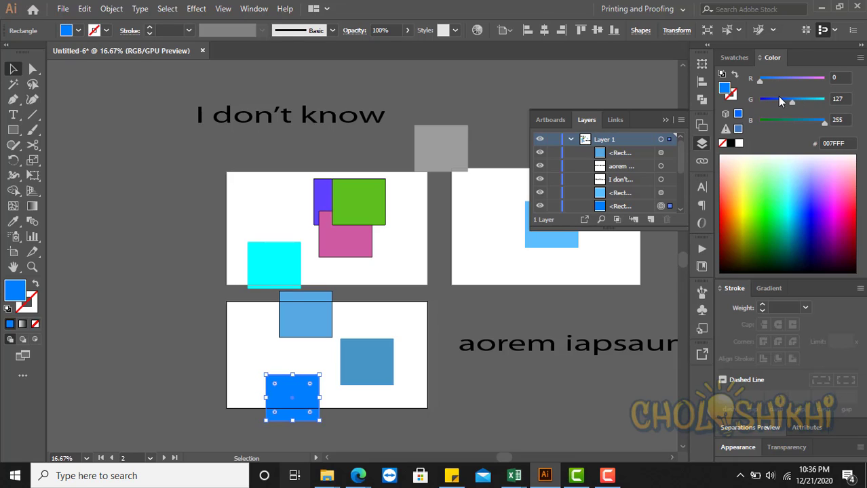
pyautogui.moveTo(799, 103); pyautogui.dragTo(753, 105)
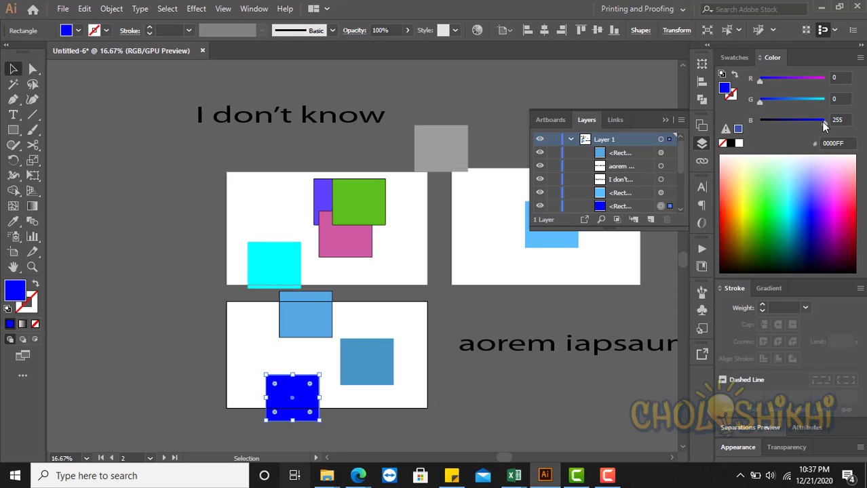
pyautogui.moveTo(825, 122); pyautogui.dragTo(678, 140)
# Select the cyan, two blue and black squares together and apply Blend Horizontally to their colors
pyautogui.click(245, 300)
pyautogui.moveTo(245, 283); pyautogui.dragTo(356, 405)
pyautogui.click(84, 8)
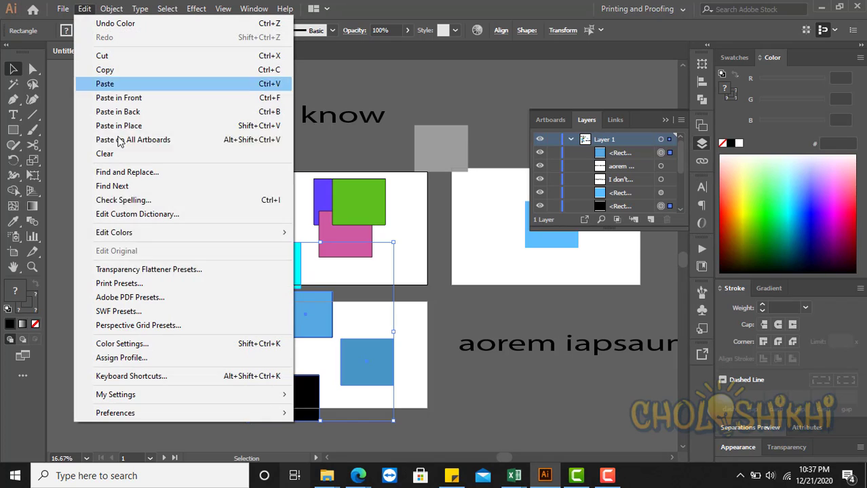
pyautogui.moveTo(271, 233)
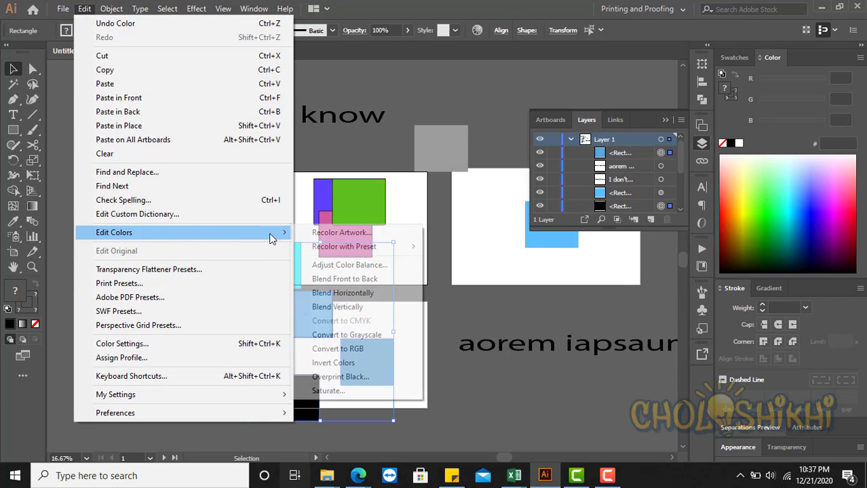
pyautogui.click(348, 296)
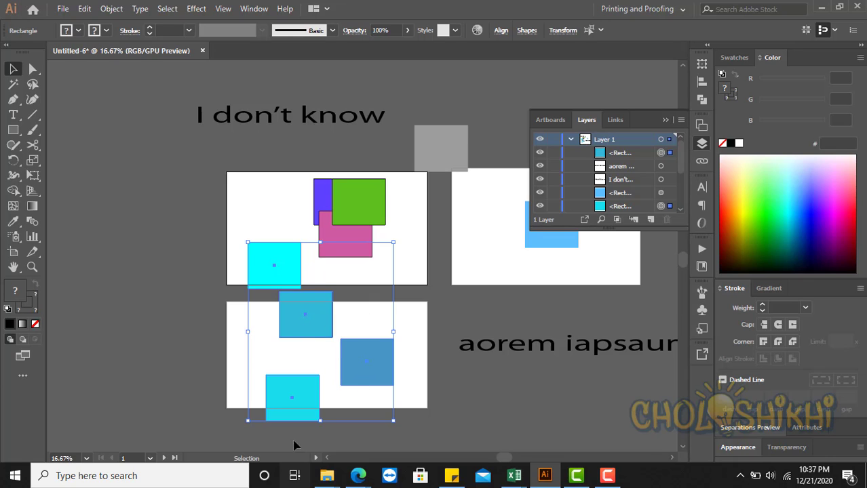
# Apply Blend Vertically to the four selected squares, then repeat the same blend once
pyautogui.click(84, 9)
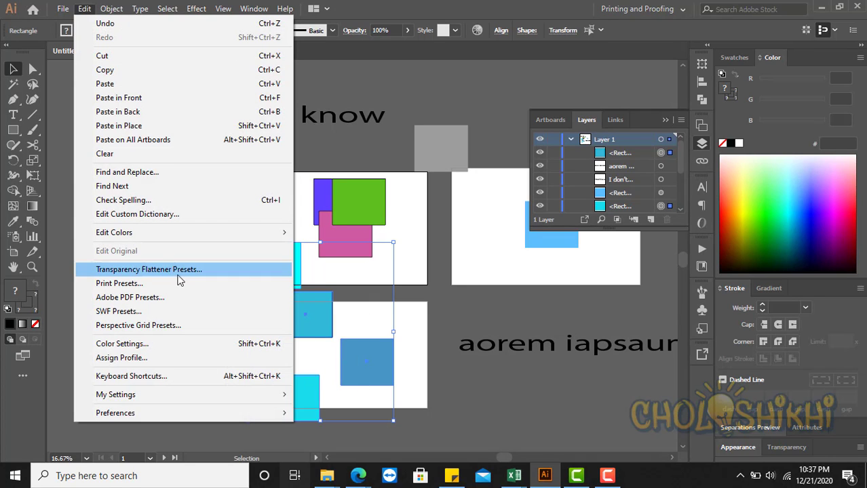
pyautogui.moveTo(210, 235)
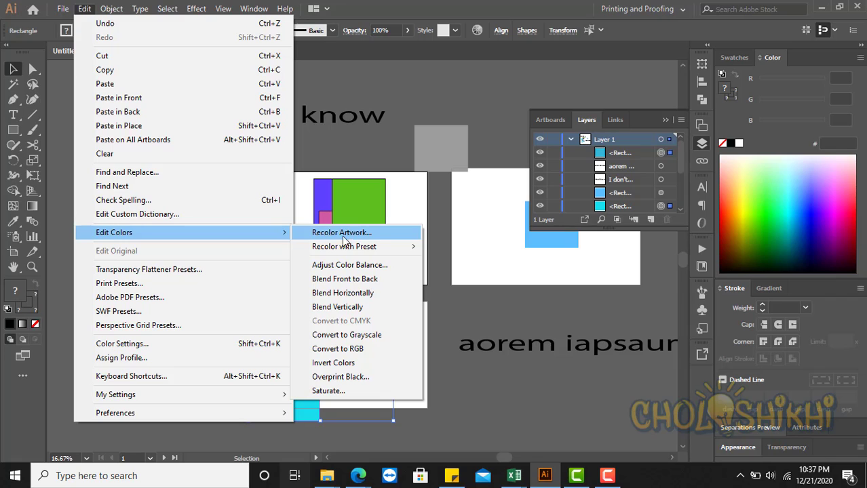
pyautogui.click(339, 307)
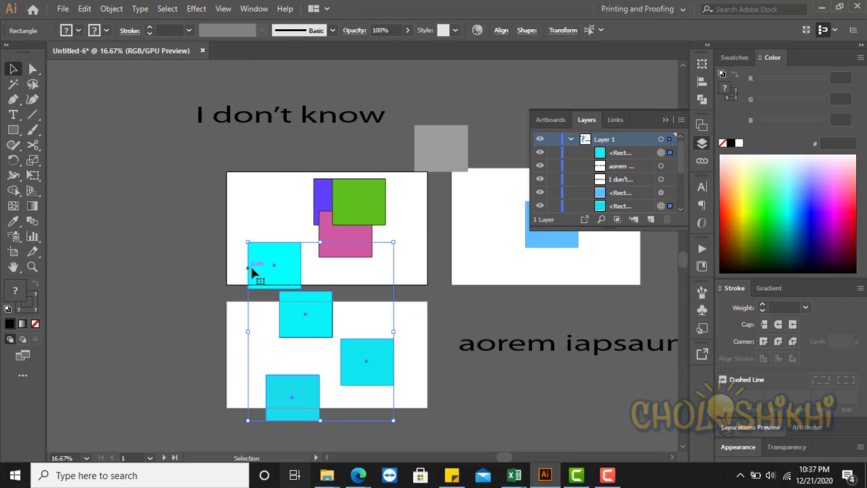
pyautogui.click(84, 8)
pyautogui.moveTo(165, 234)
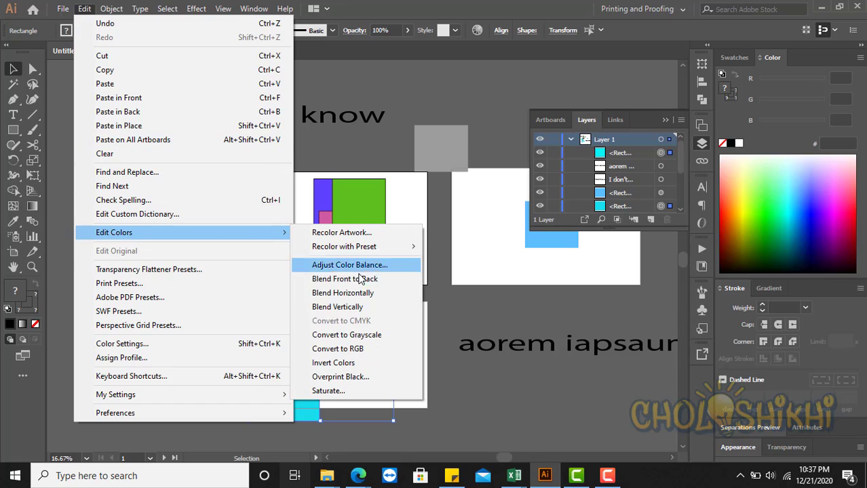
pyautogui.click(348, 309)
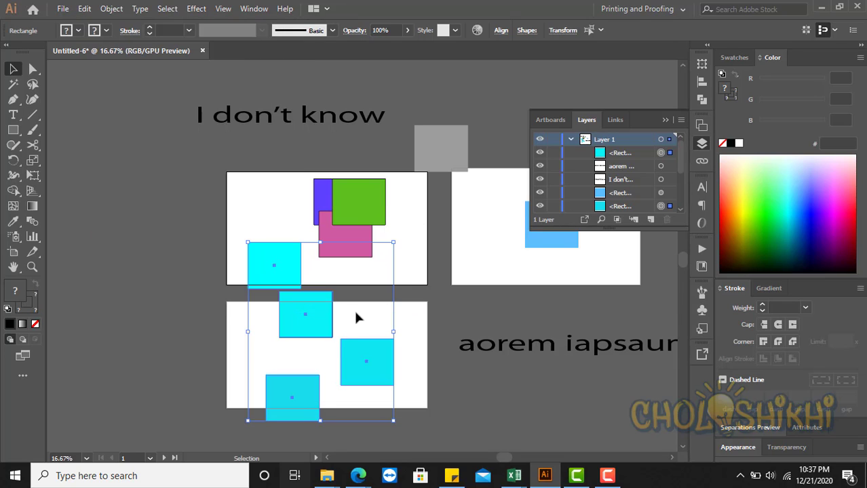
pyautogui.click(353, 308)
# Darken the lowest square on the second artboard to near black by setting its G and B values to 0
pyautogui.click(286, 286)
pyautogui.click(295, 380)
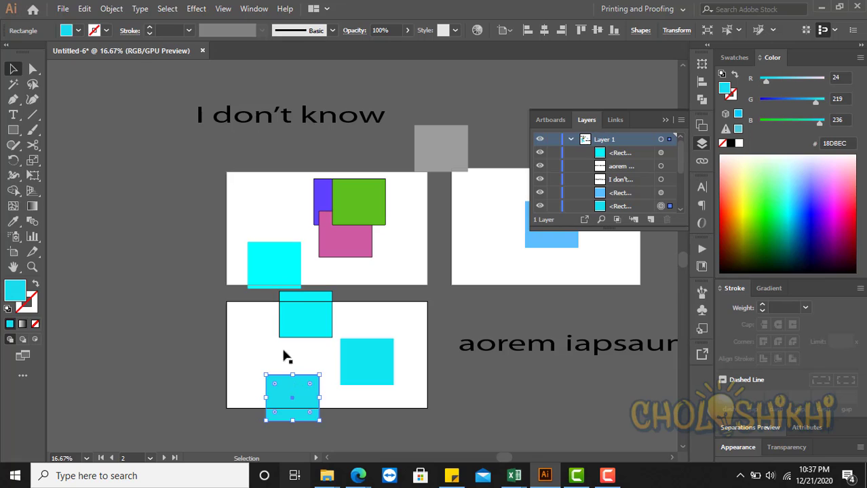
pyautogui.moveTo(816, 102); pyautogui.dragTo(760, 102)
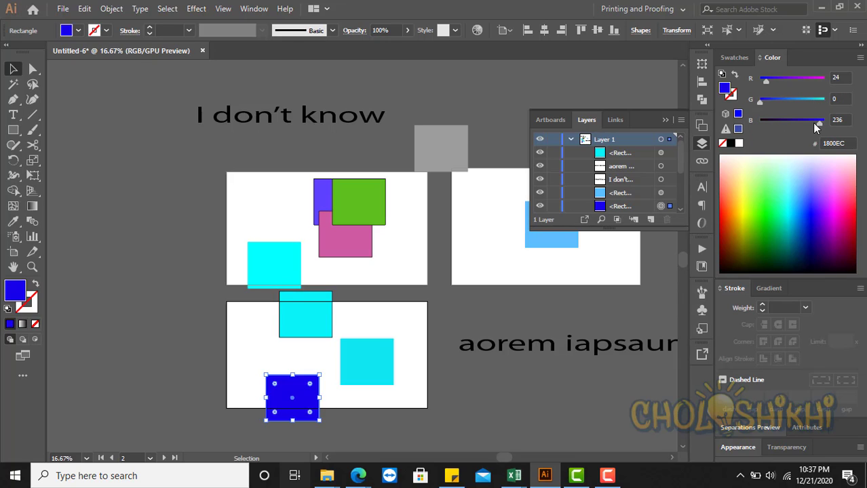
pyautogui.moveTo(819, 123); pyautogui.dragTo(760, 123)
# Select the three cyan squares and the near-black one, apply Blend Vertically to their colors, and deselect them
pyautogui.moveTo(321, 315); pyautogui.dragTo(333, 396)
pyautogui.click(84, 8)
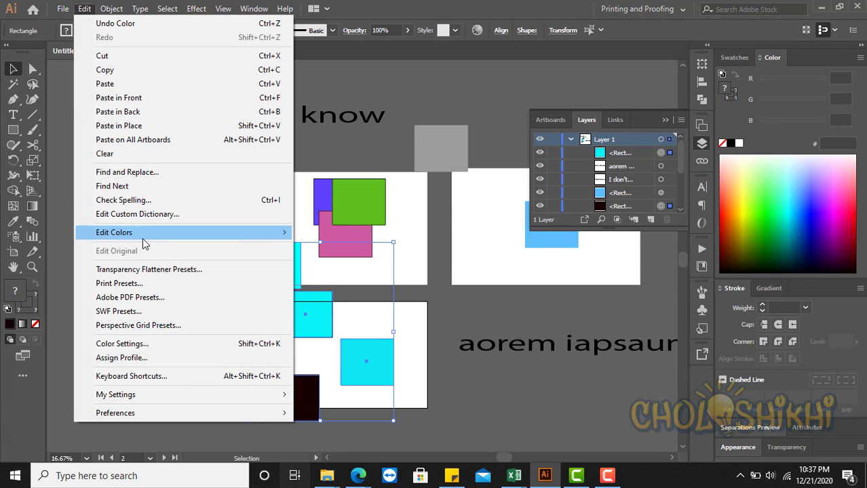
pyautogui.moveTo(161, 234)
pyautogui.click(346, 307)
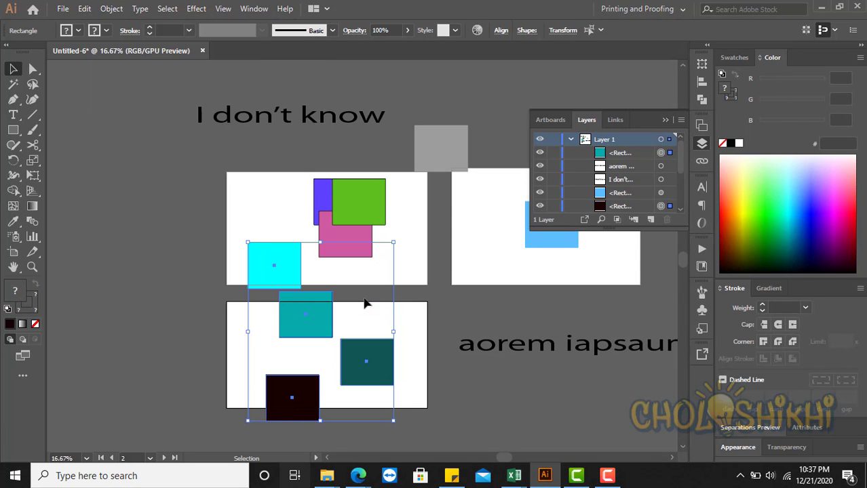
pyautogui.click(420, 283)
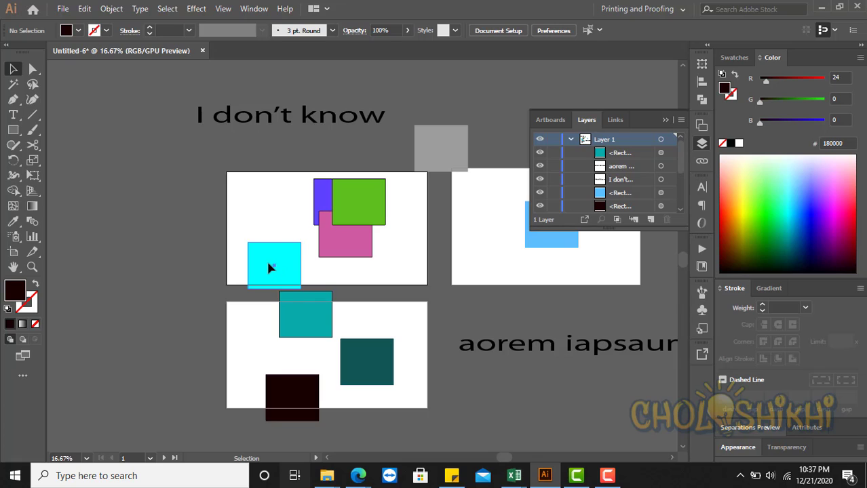
# Select each of the four blended squares from top to bottom to examine its fill color
pyautogui.click(270, 268)
pyautogui.click(292, 315)
pyautogui.click(349, 367)
pyautogui.click(292, 386)
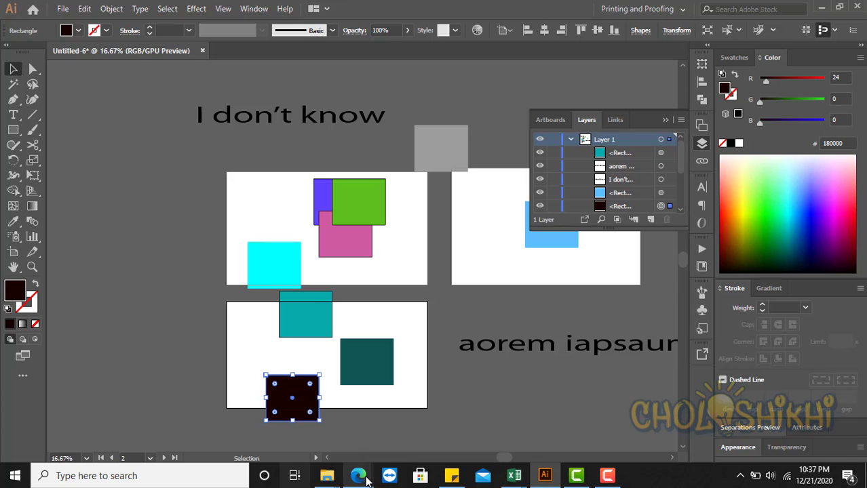
pyautogui.moveTo(367, 480)
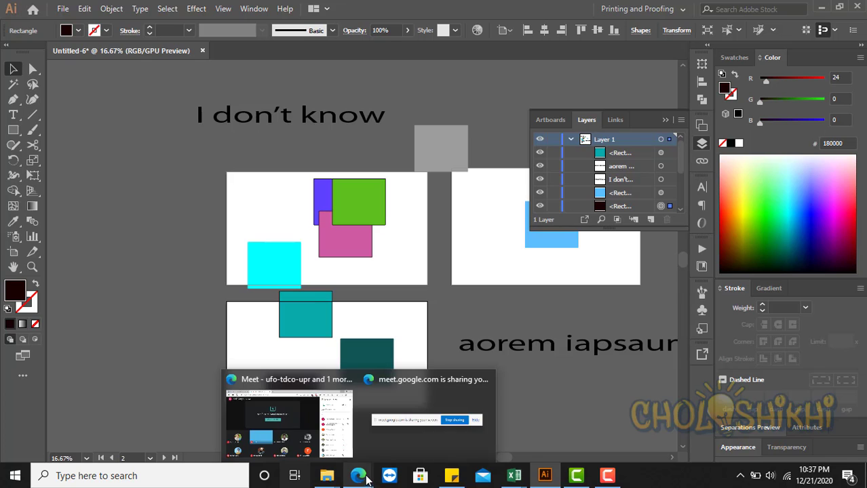
# Display the color swatches and delete the four blended squares
pyautogui.click(744, 57)
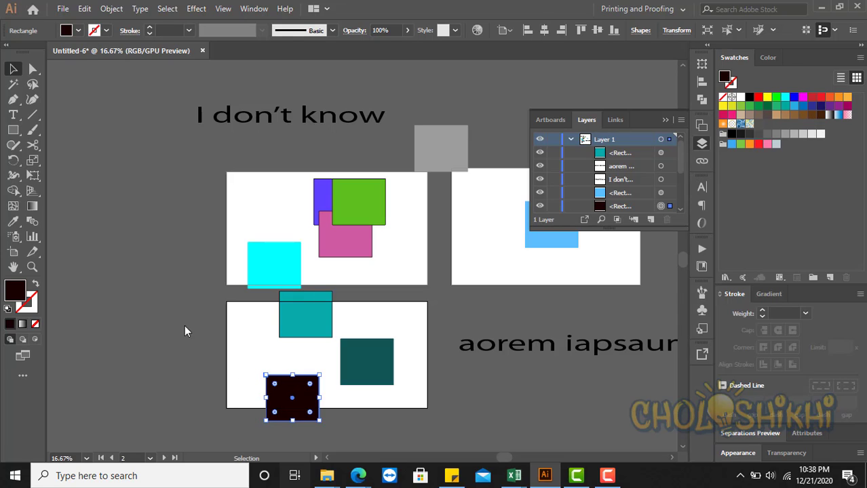
pyautogui.moveTo(233, 279); pyautogui.dragTo(362, 408)
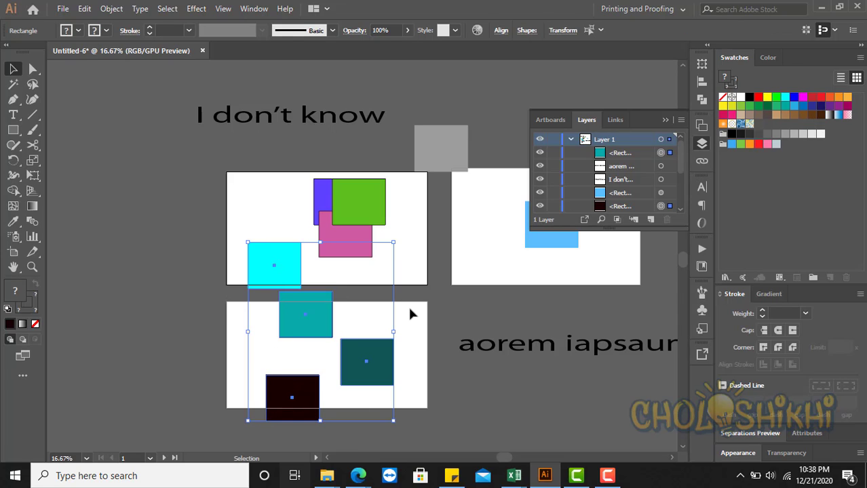
pyautogui.press('Delete')
# Rearrange the squares on the first artboard so purple and green sit side by side with pink centered just below them
pyautogui.moveTo(341, 217); pyautogui.dragTo(259, 200)
pyautogui.click(303, 251)
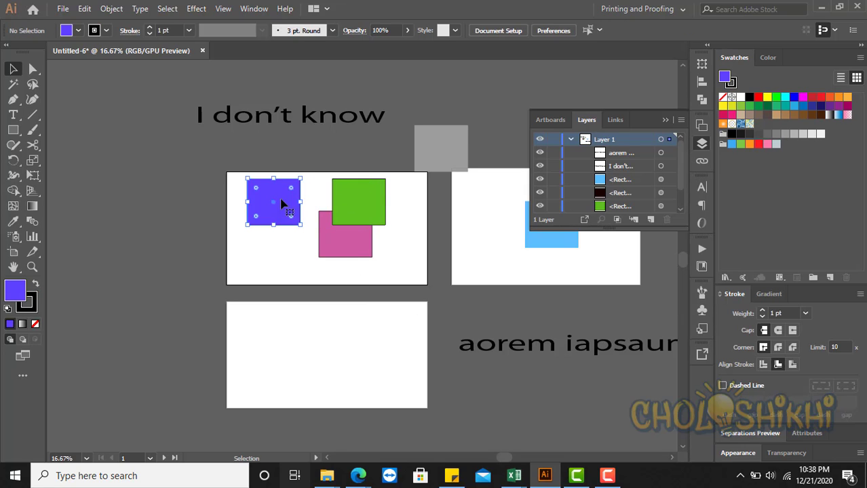
pyautogui.moveTo(334, 254); pyautogui.dragTo(313, 261)
pyautogui.moveTo(351, 217); pyautogui.dragTo(340, 213)
pyautogui.moveTo(286, 213); pyautogui.dragTo(306, 213)
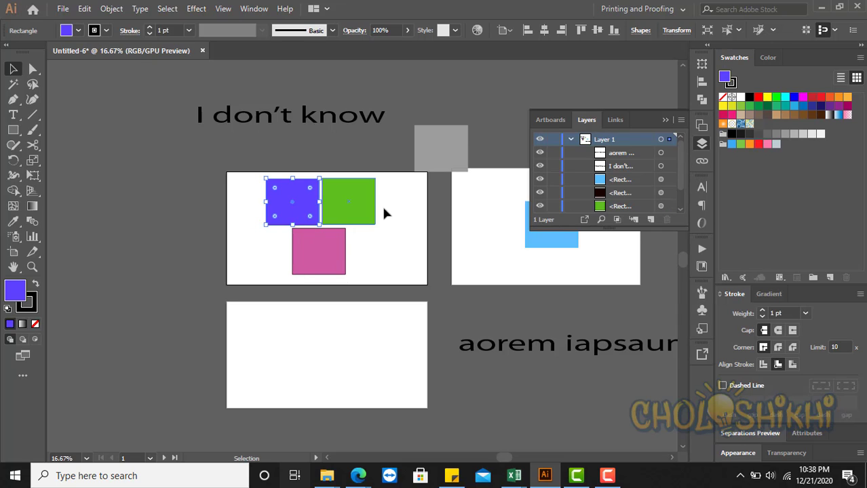
pyautogui.moveTo(290, 257); pyautogui.dragTo(261, 257)
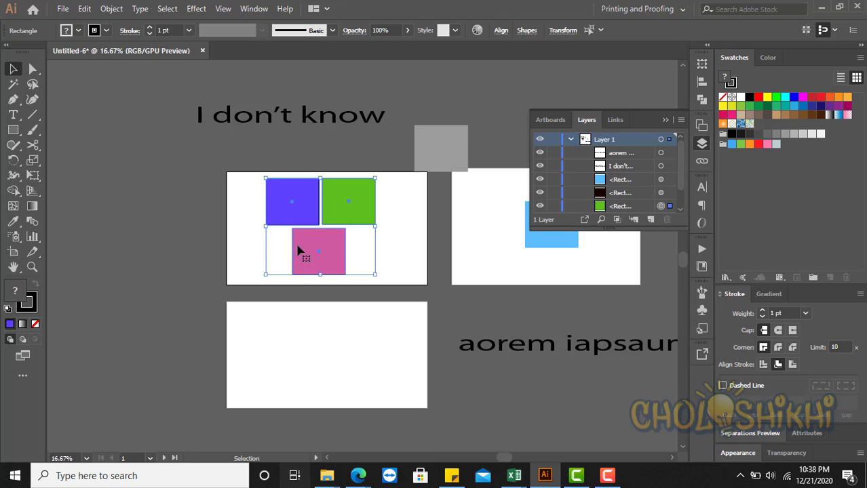
pyautogui.click(249, 241)
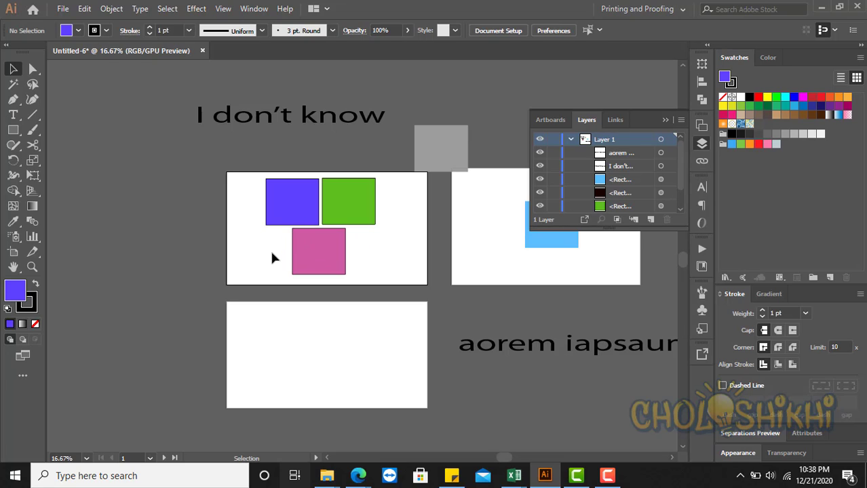
pyautogui.moveTo(270, 258); pyautogui.dragTo(361, 205)
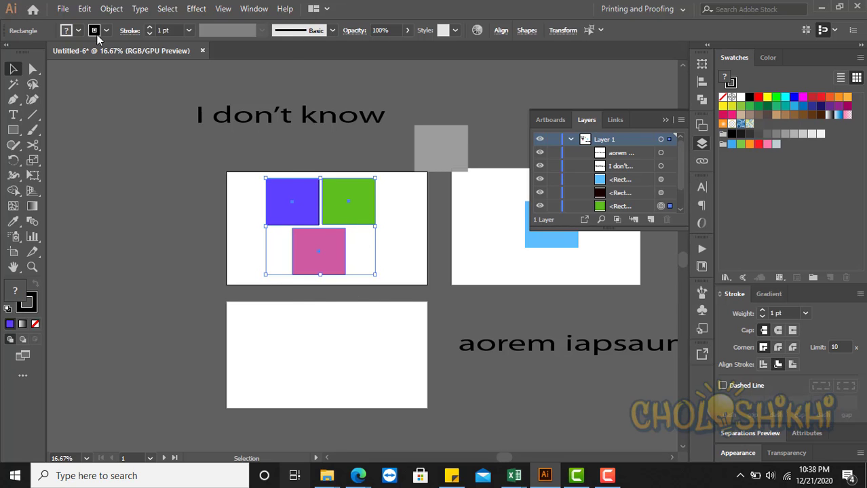
pyautogui.click(85, 8)
pyautogui.moveTo(285, 233)
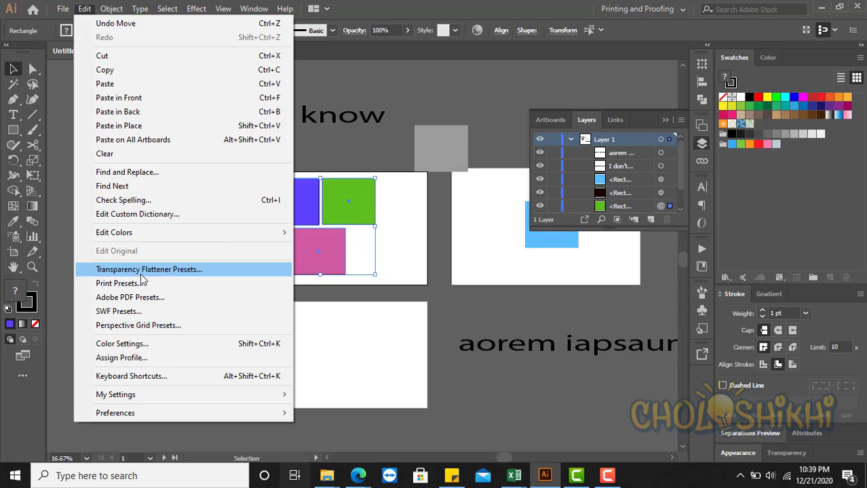
pyautogui.click(399, 297)
pyautogui.click(389, 282)
# Move the pink square onto the second artboard and draw another pink square overlapping the adjacent right-hand corners of the first and second artboards
pyautogui.moveTo(321, 251); pyautogui.dragTo(305, 347)
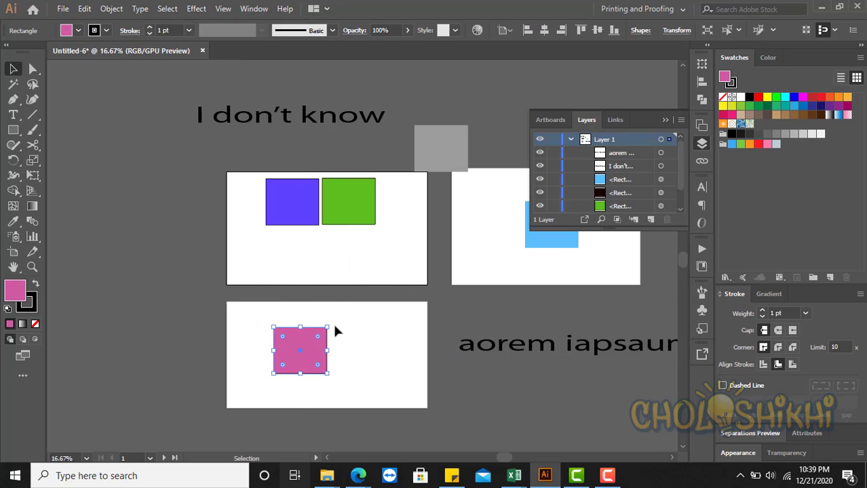
pyautogui.click(13, 129)
pyautogui.moveTo(371, 266); pyautogui.dragTo(432, 327)
pyautogui.press('v')
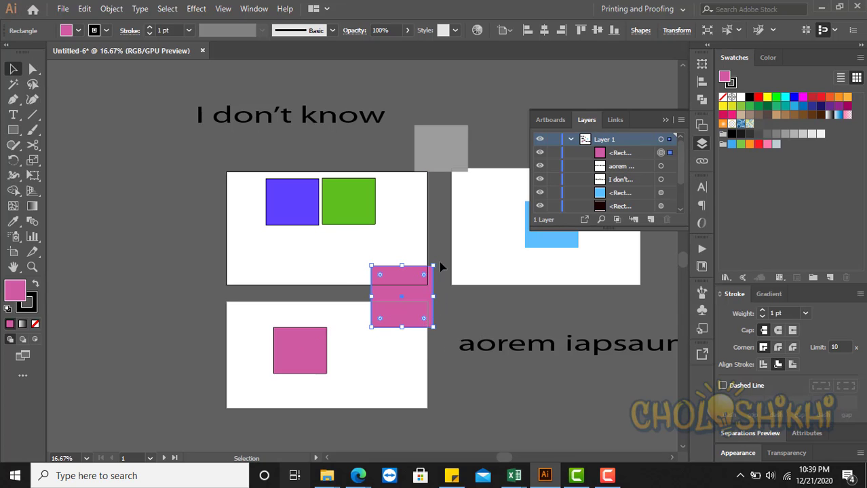
# Rotate the new square into a diamond and enlarge it over the second artboard, with the smaller pink square moved beside the first artboard
pyautogui.moveTo(450, 269); pyautogui.dragTo(399, 309)
pyautogui.moveTo(302, 351); pyautogui.dragTo(181, 253)
pyautogui.moveTo(374, 306); pyautogui.dragTo(310, 316)
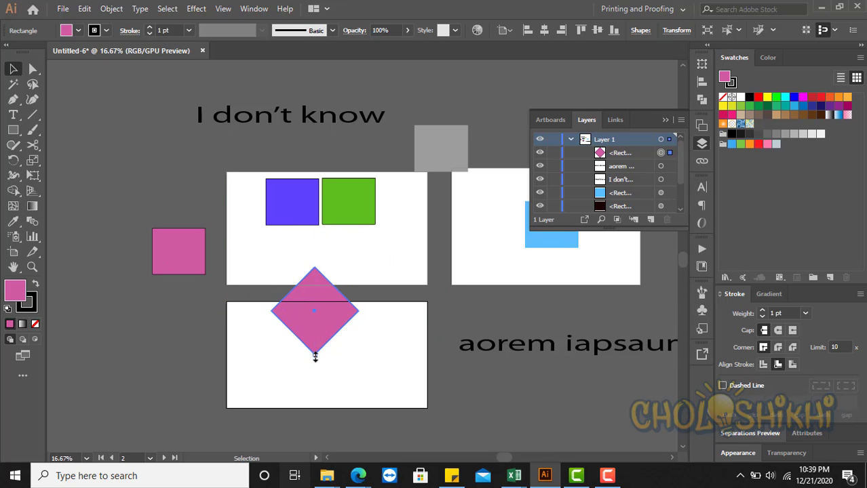
pyautogui.moveTo(315, 357)
pyautogui.mouseDown()
pyautogui.moveTo(317, 297)
pyautogui.moveTo(302, 352)
pyautogui.moveTo(315, 295)
pyautogui.moveTo(311, 426)
pyautogui.moveTo(322, 335)
pyautogui.moveTo(327, 384)
pyautogui.moveTo(315, 300)
pyautogui.moveTo(315, 419)
pyautogui.moveTo(315, 320)
pyautogui.moveTo(308, 411)
pyautogui.moveTo(314, 360)
pyautogui.moveTo(322, 414)
pyautogui.moveTo(314, 364)
pyautogui.moveTo(323, 384)
pyautogui.moveTo(322, 364)
pyautogui.moveTo(320, 391)
pyautogui.moveTo(370, 434)
pyautogui.moveTo(399, 436)
pyautogui.moveTo(232, 421)
pyautogui.moveTo(331, 380)
pyautogui.moveTo(317, 392)
pyautogui.moveTo(311, 345)
pyautogui.moveTo(317, 351)
pyautogui.mouseUp()
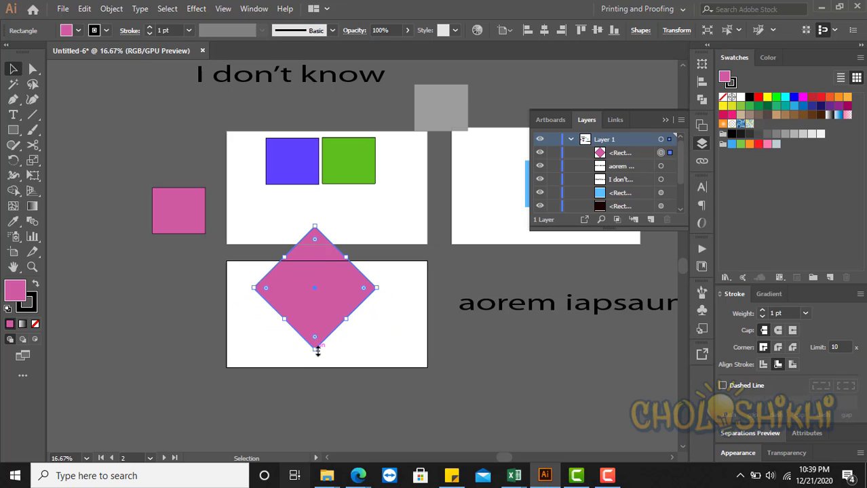
# View the available transparency flattener presets and leave them as they are
pyautogui.click(85, 8)
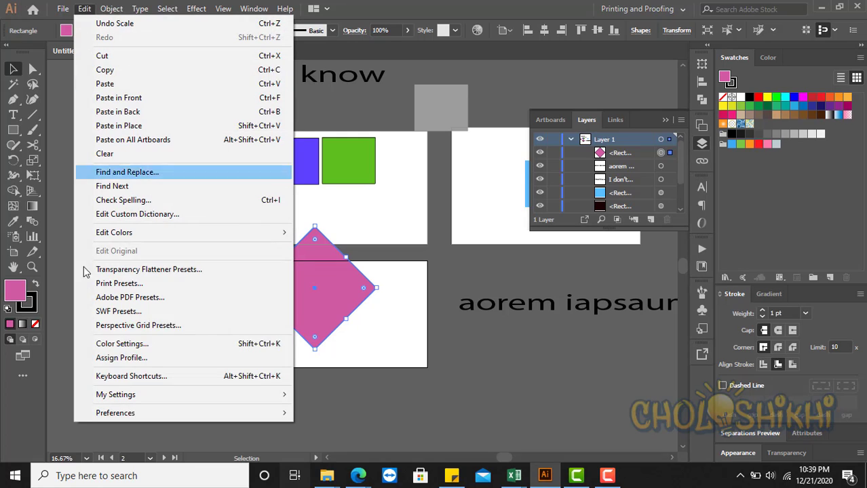
pyautogui.click(119, 270)
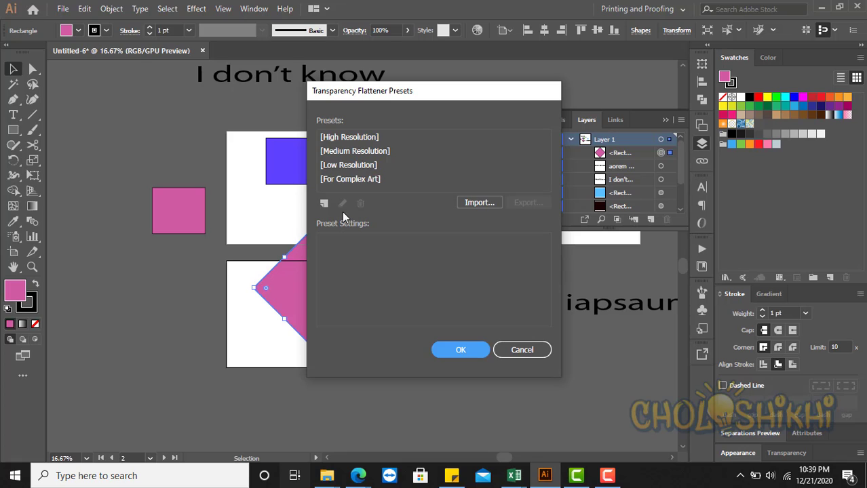
pyautogui.click(460, 350)
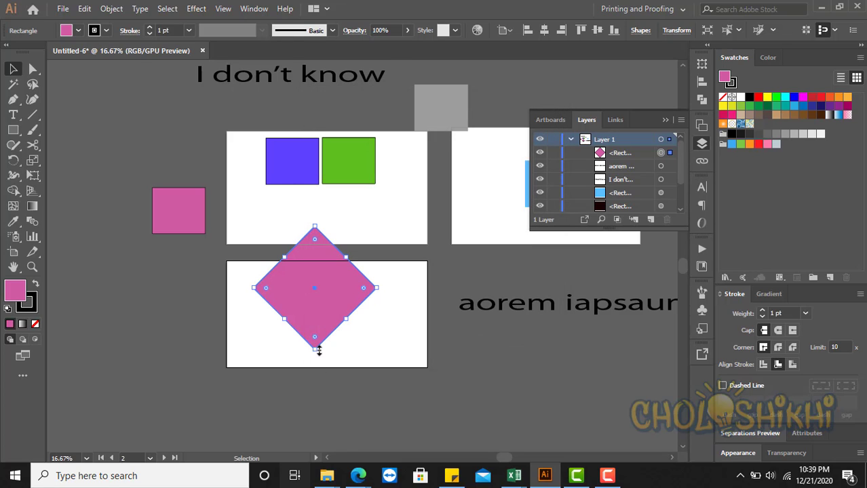
# Enlarge the pink diamond slightly and flatten its transparency
pyautogui.moveTo(317, 350)
pyautogui.mouseDown()
pyautogui.moveTo(317, 315)
pyautogui.moveTo(315, 352)
pyautogui.mouseUp()
pyautogui.click(114, 10)
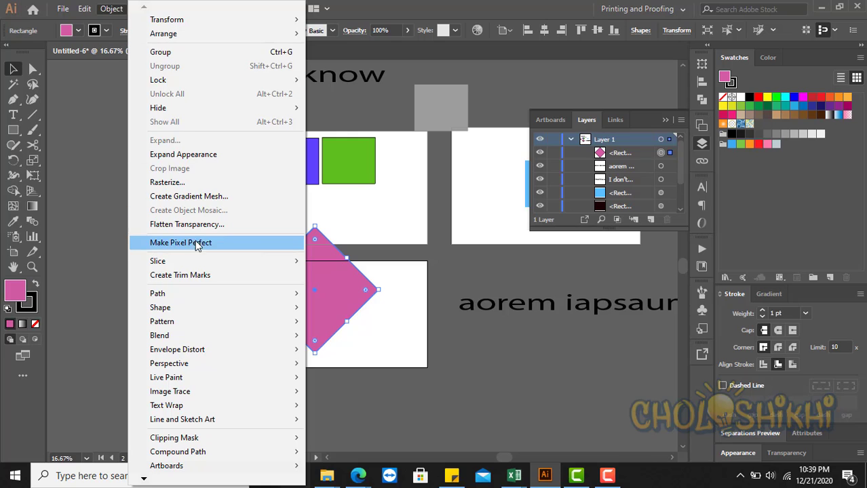
pyautogui.moveTo(88, 14)
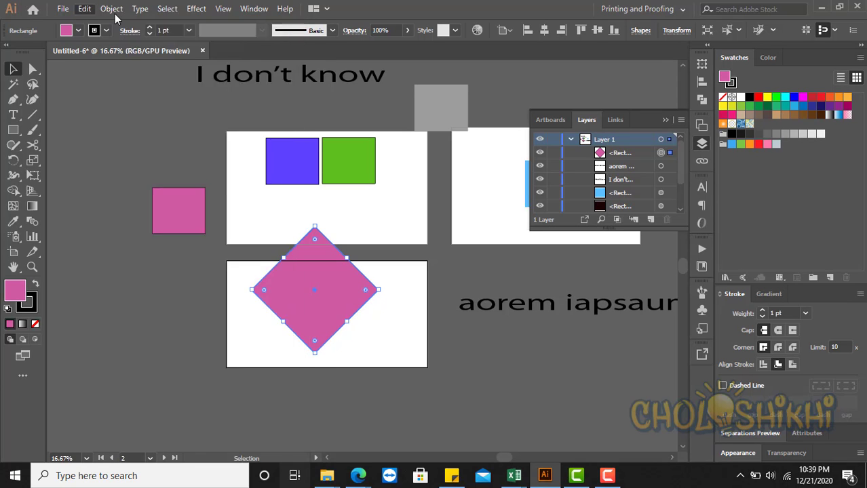
pyautogui.click(209, 231)
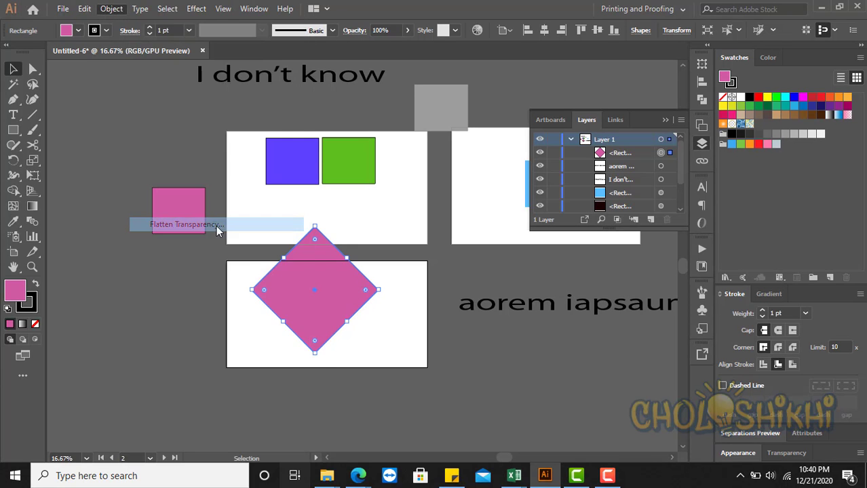
pyautogui.click(464, 350)
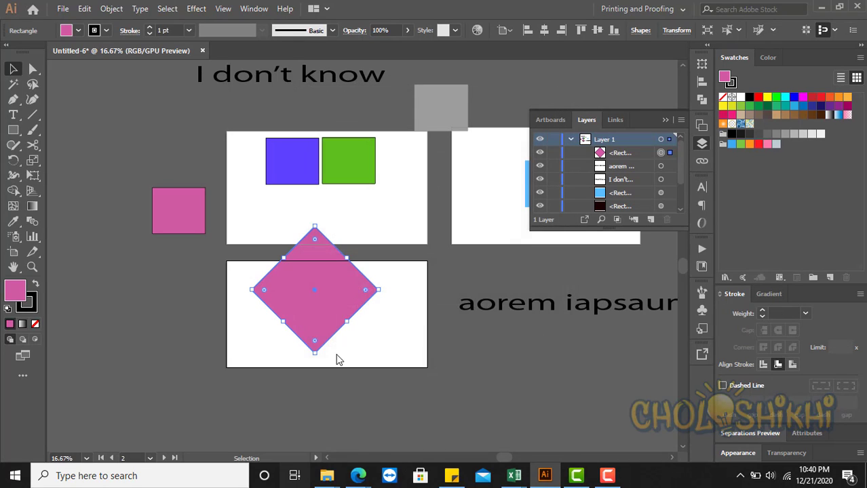
# Squash the pink diamond vertically into a low, wide rhombus lying entirely within the second artboard
pyautogui.moveTo(314, 353); pyautogui.dragTo(327, 321)
pyautogui.click(313, 318)
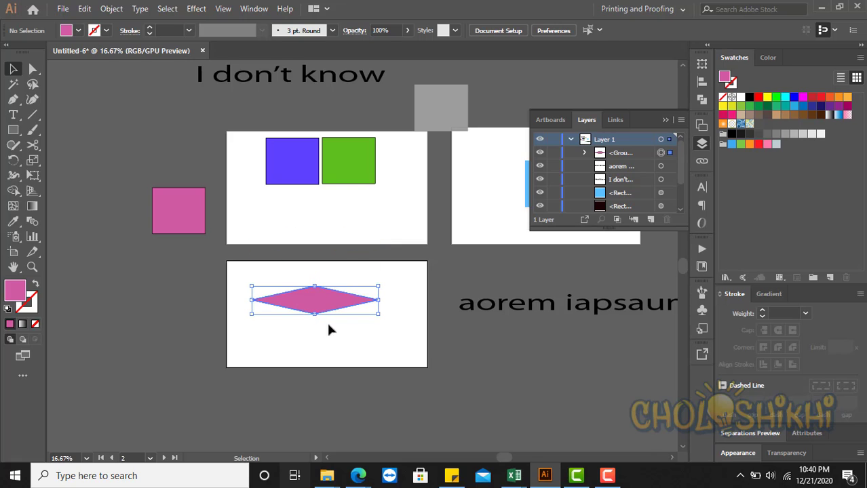
# Recheck the transparency flattener presets and locate the related Flatten Transparency command for the selected rhombus
pyautogui.click(85, 9)
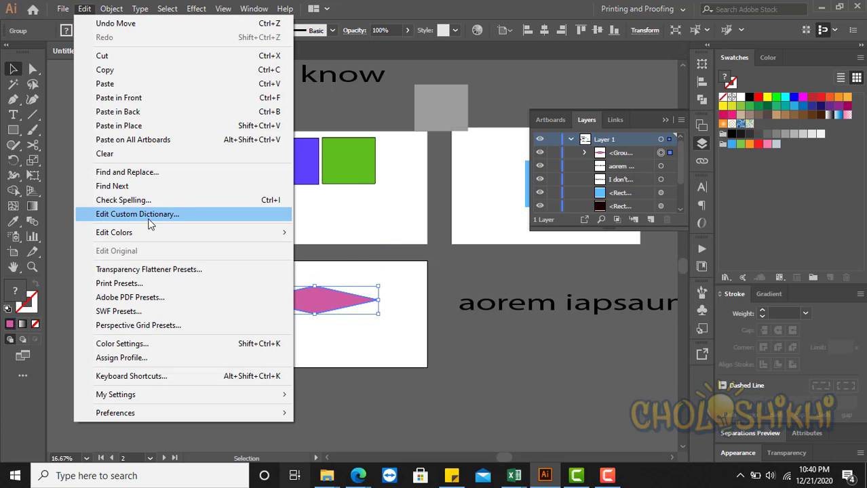
pyautogui.click(181, 269)
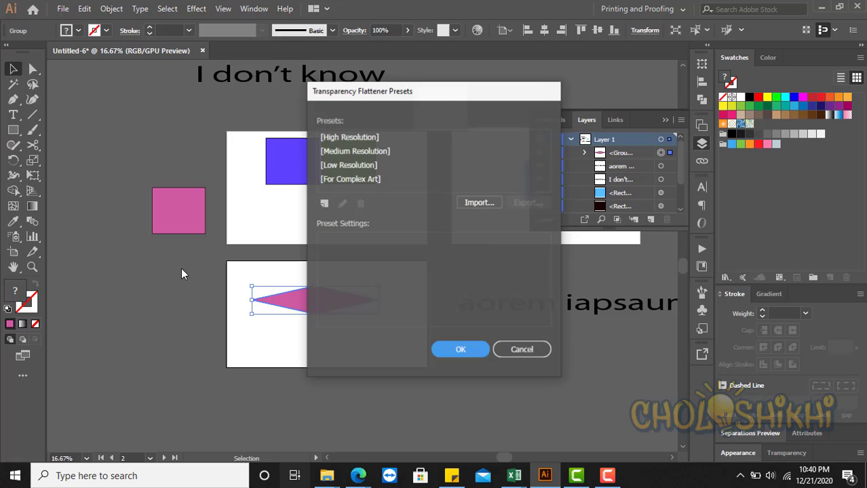
pyautogui.click(525, 348)
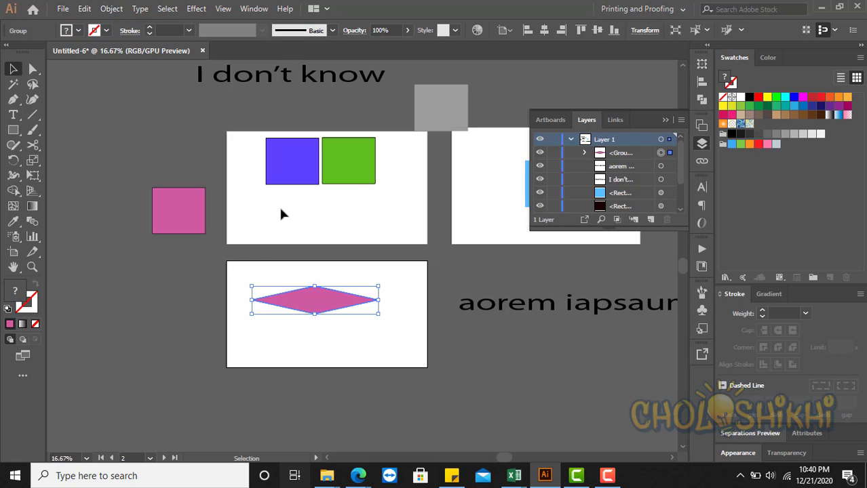
pyautogui.click(112, 9)
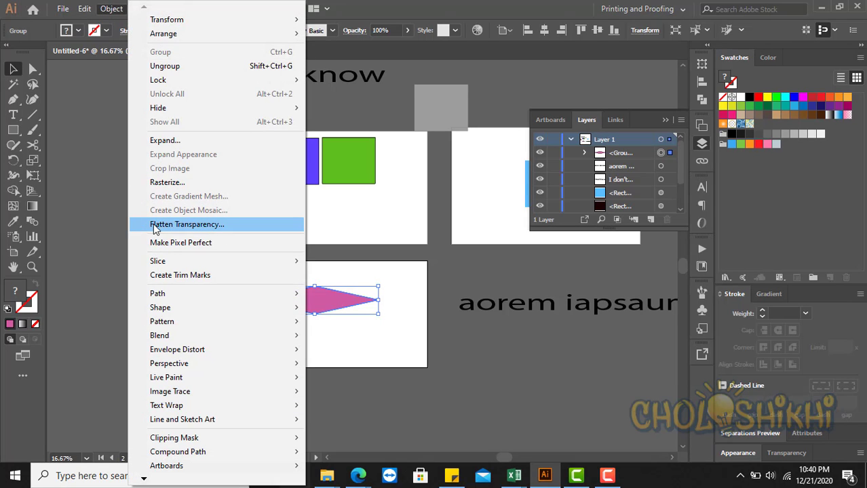
pyautogui.click(82, 8)
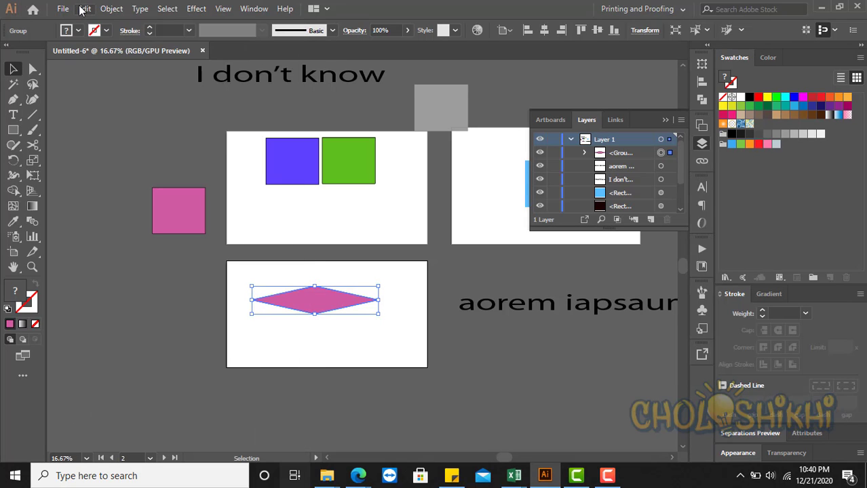
pyautogui.click(84, 9)
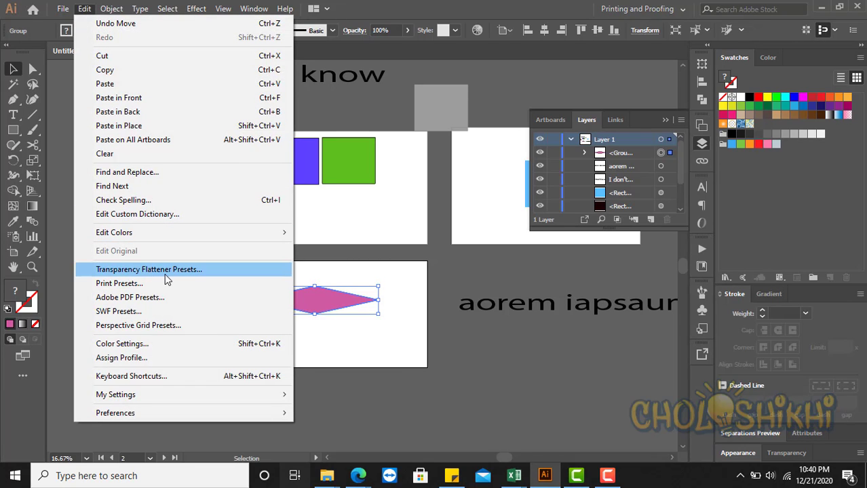
pyautogui.click(191, 271)
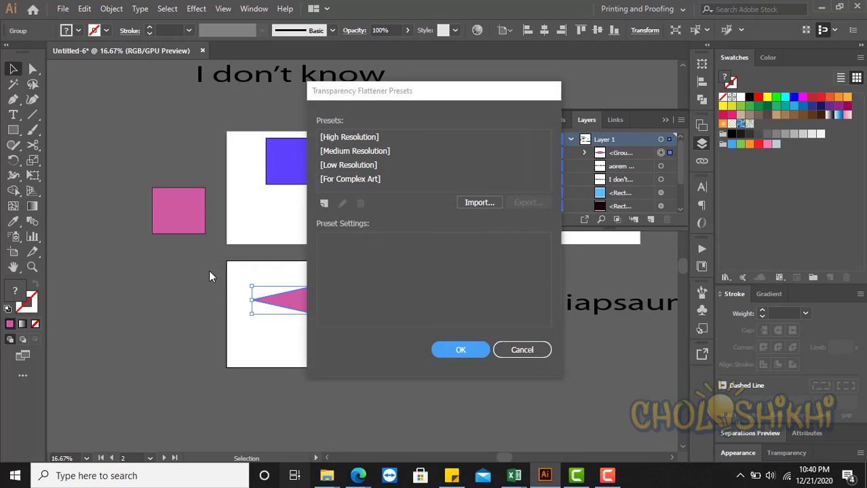
pyautogui.click(522, 349)
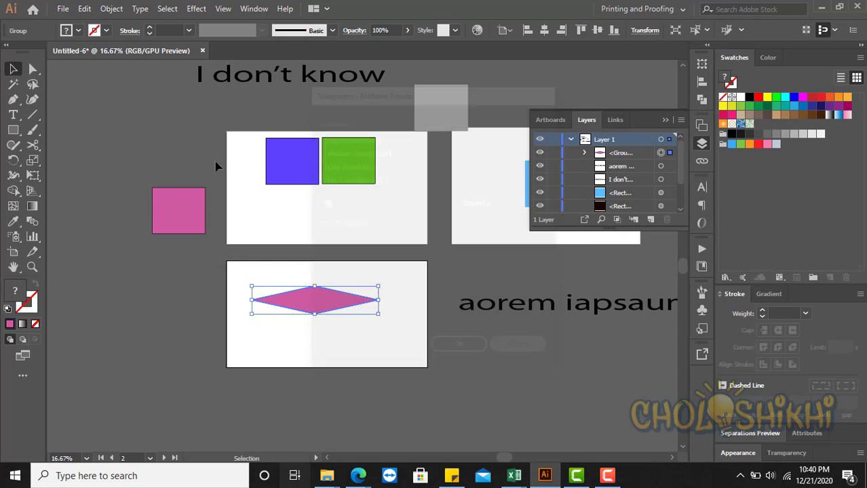
# View the available print presets without changing them
pyautogui.click(84, 9)
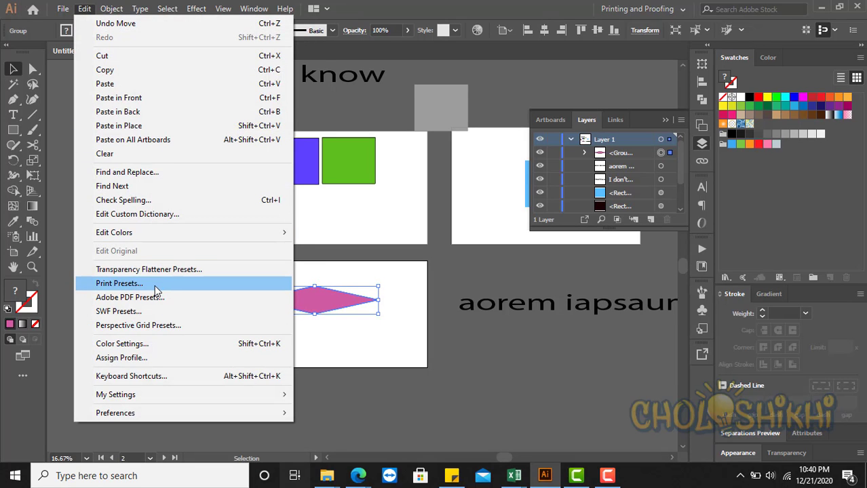
pyautogui.click(156, 289)
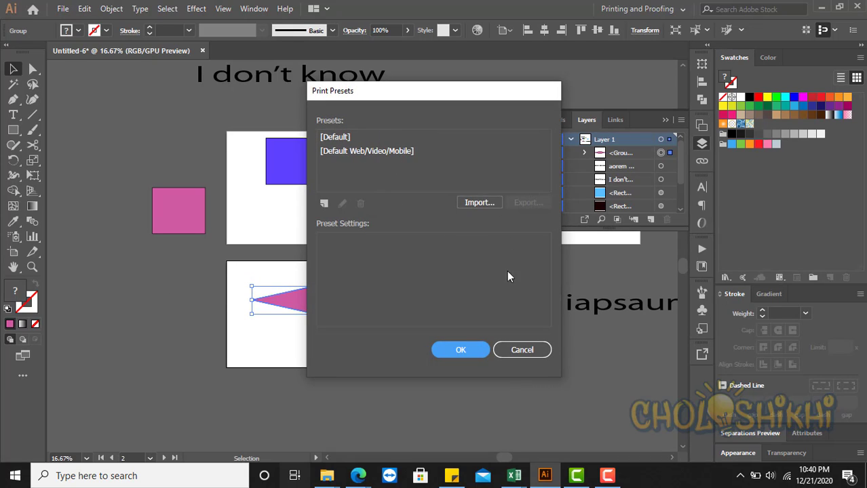
pyautogui.click(522, 350)
# Open the print settings and preview the second artboard's page
pyautogui.press('ctrl')
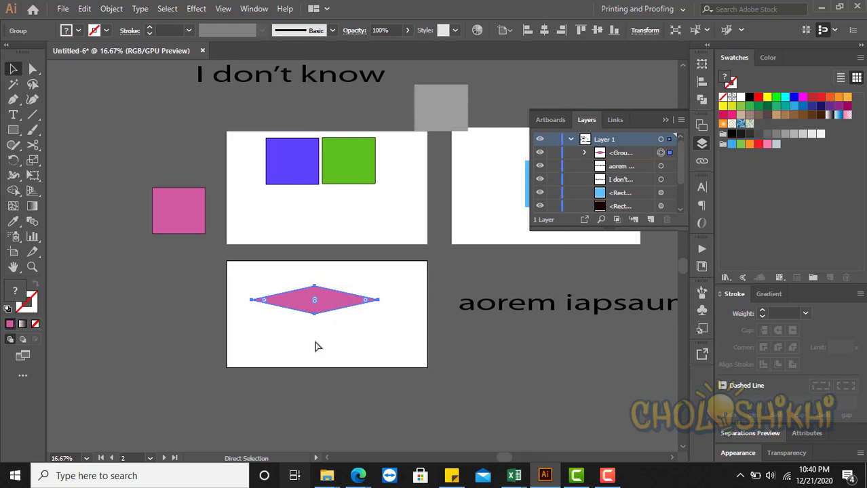
pyautogui.hotkey('ctrl', 'p')
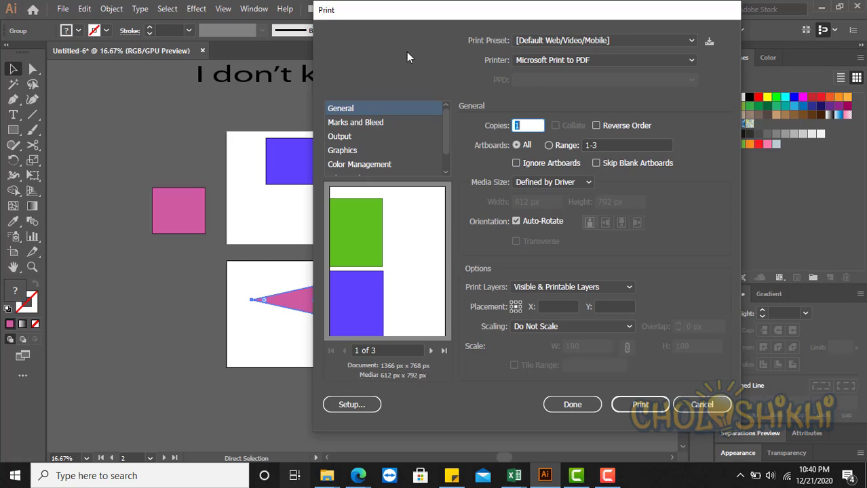
pyautogui.moveTo(432, 10); pyautogui.dragTo(527, 14)
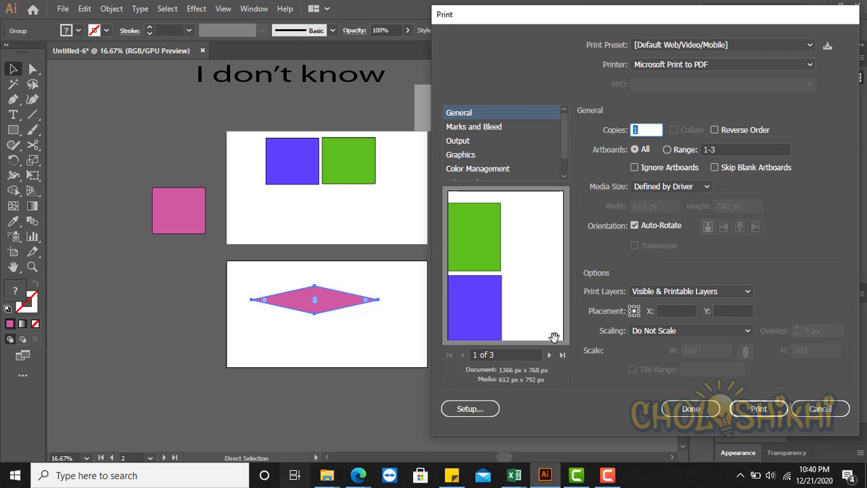
pyautogui.click(549, 355)
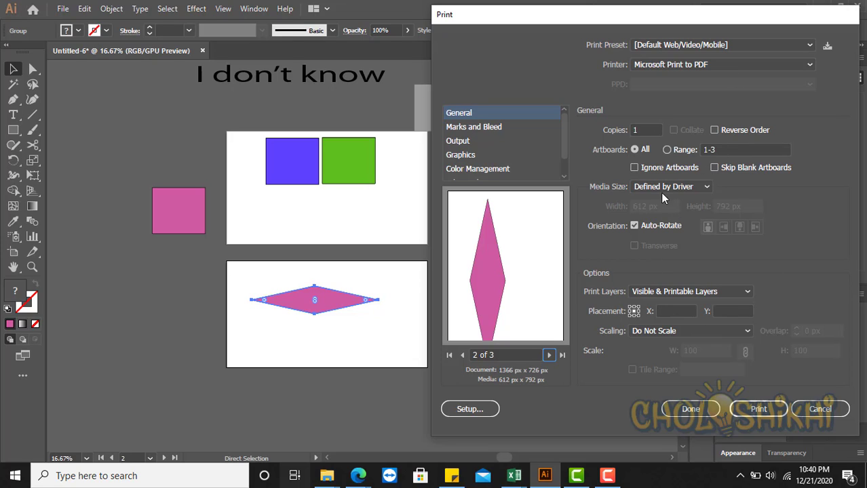
# Restrict printing to artboard range 2
pyautogui.click(682, 149)
pyautogui.click(716, 148)
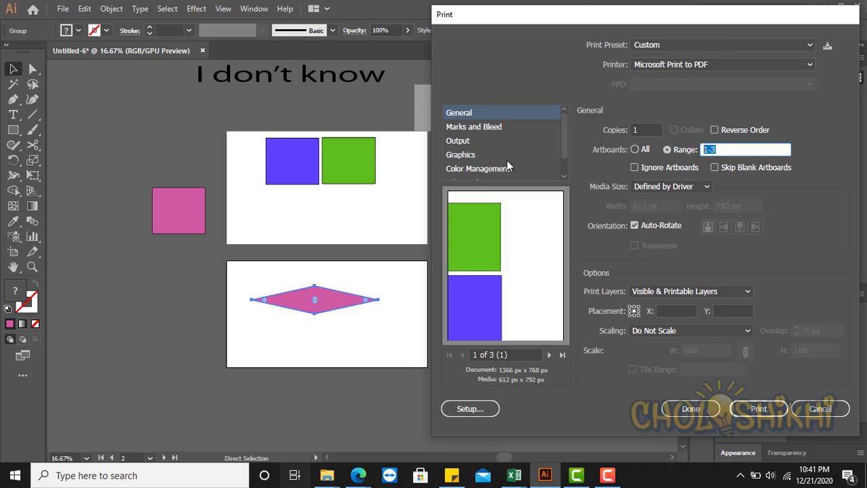
pyautogui.write('2')
pyautogui.press('Tab')
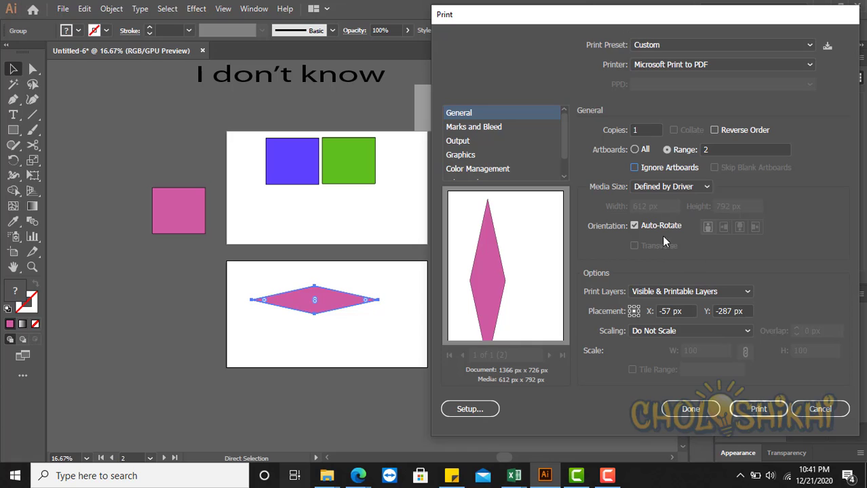
# Preview the print with Ignore Artboards enabled, and turn that option back off
pyautogui.moveTo(567, 20); pyautogui.dragTo(625, 26)
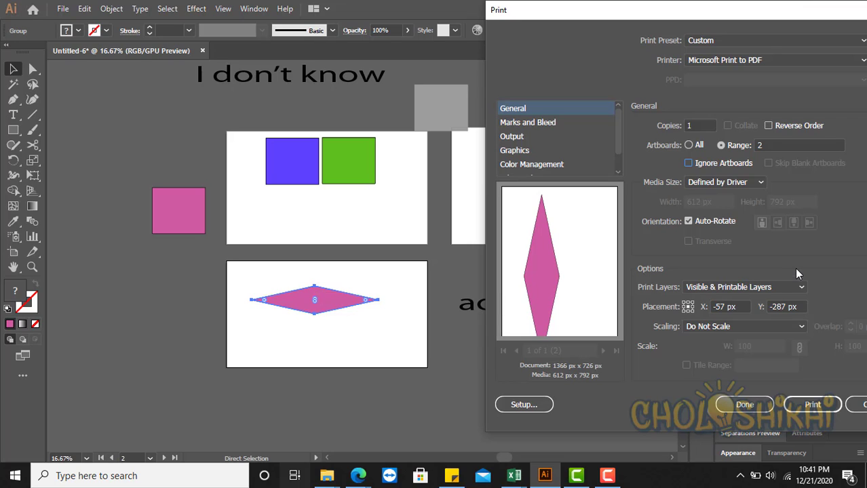
pyautogui.click(688, 165)
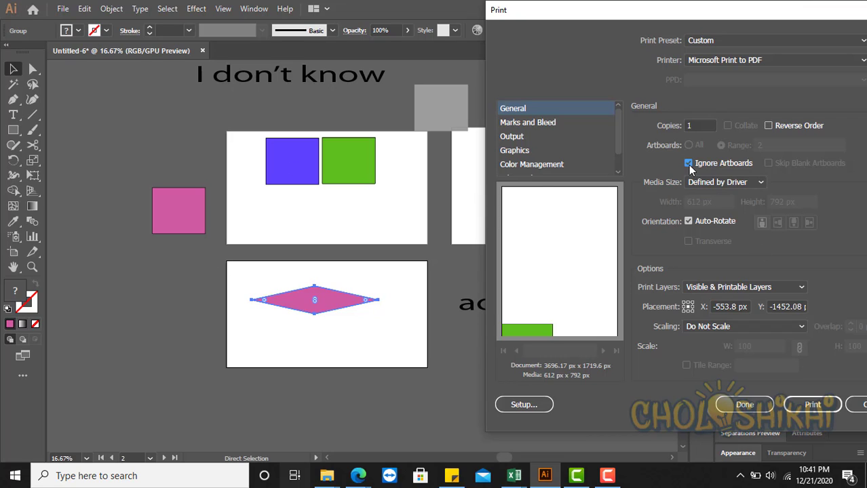
pyautogui.click(688, 163)
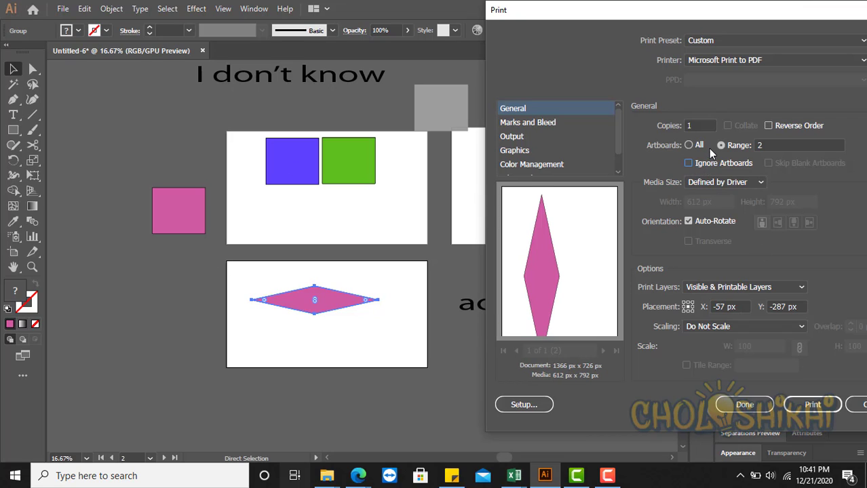
# Turn off Auto-Rotate for the print orientation and review the print layer choices, keeping Visible & Printable Layers
pyautogui.click(692, 126)
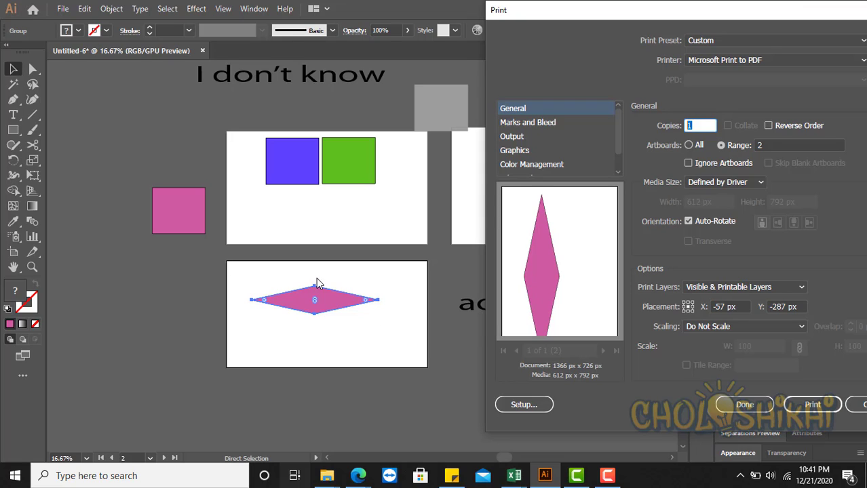
pyautogui.click(689, 222)
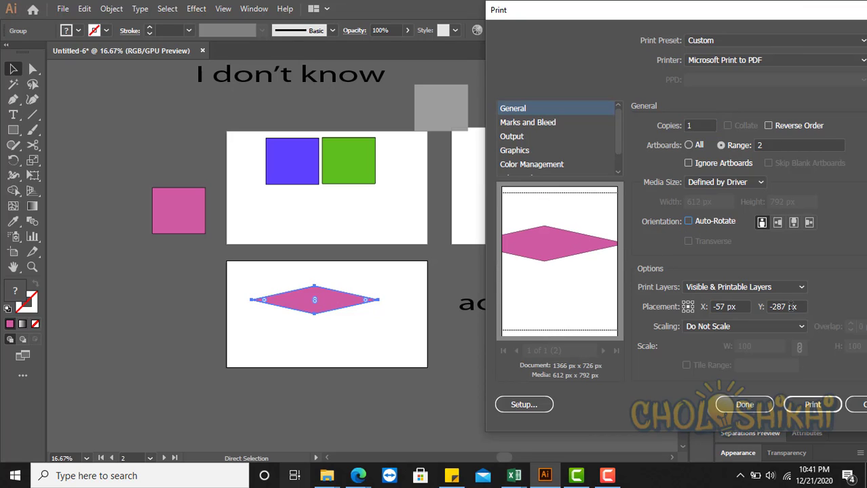
pyautogui.click(766, 291)
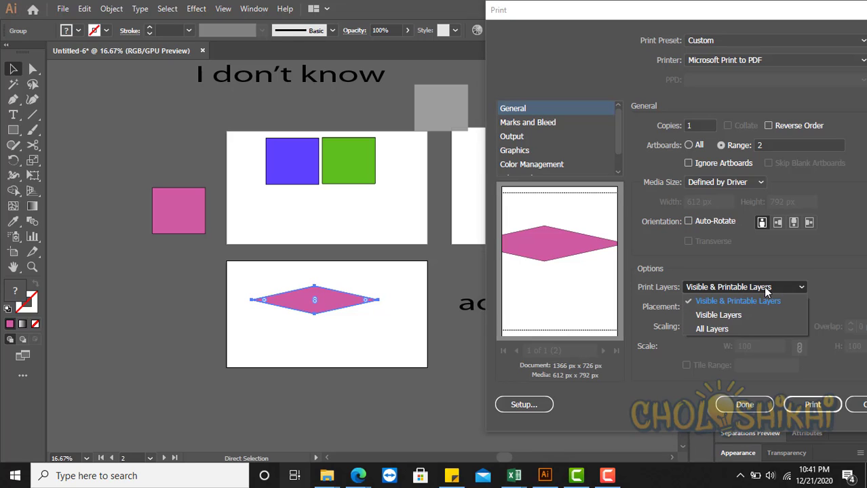
pyautogui.click(766, 289)
# Set the print media size to A4 and the page orientation to landscape left
pyautogui.click(725, 182)
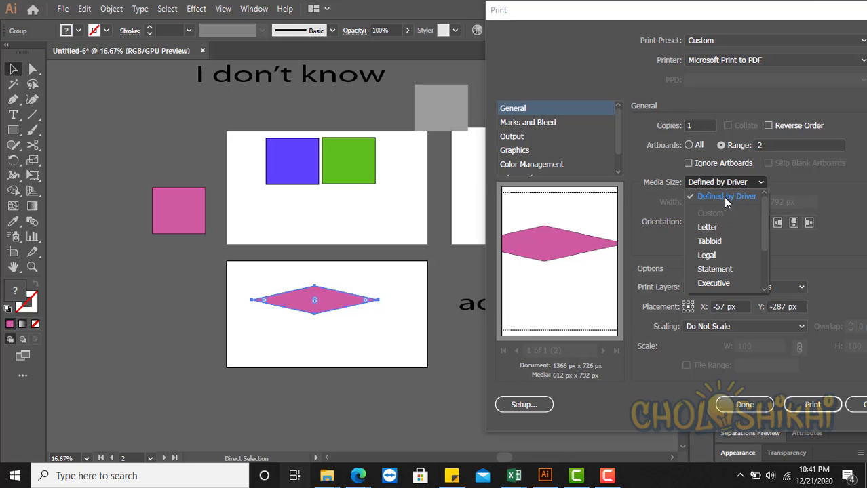
pyautogui.scroll(-1, 720, 249)
pyautogui.scroll(1, 721, 242)
pyautogui.click(724, 198)
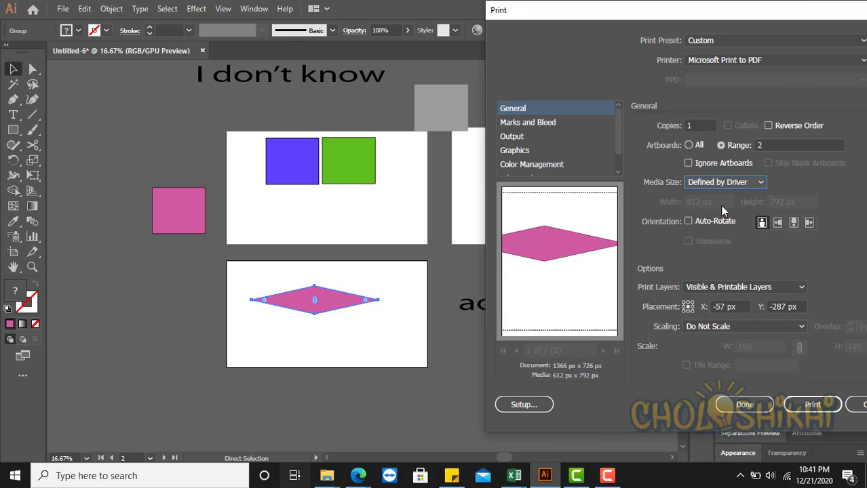
pyautogui.click(709, 181)
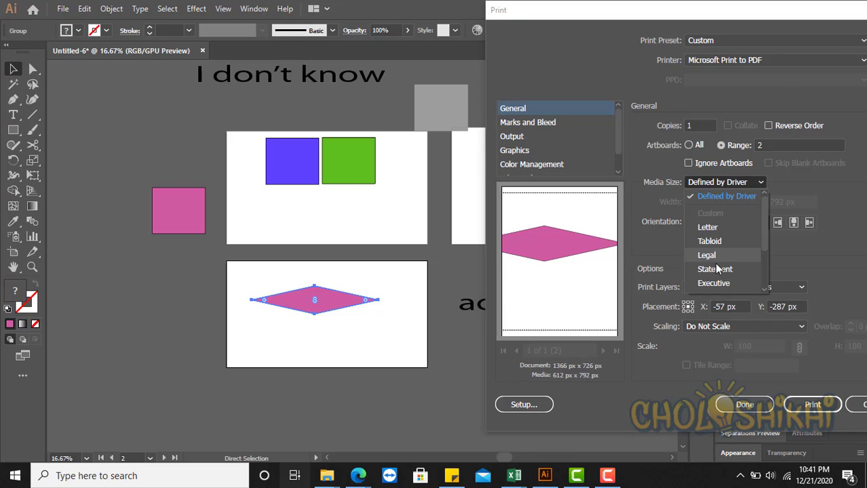
pyautogui.scroll(-2, 716, 262)
pyautogui.click(713, 246)
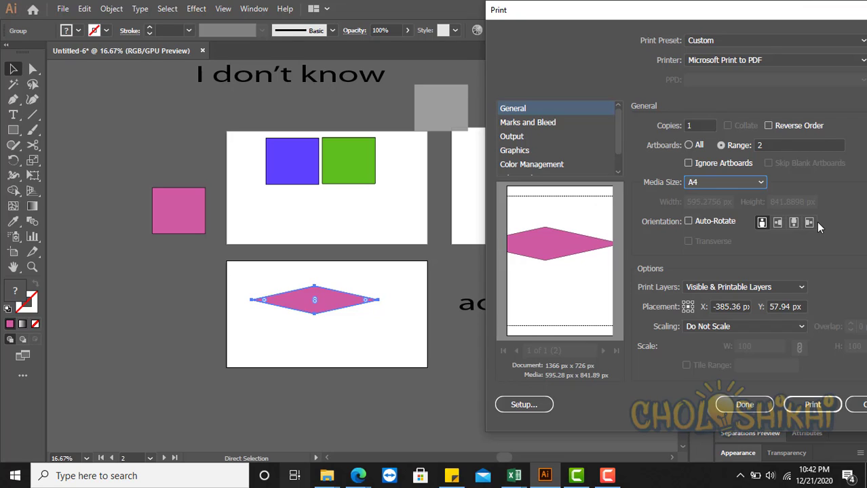
pyautogui.click(776, 222)
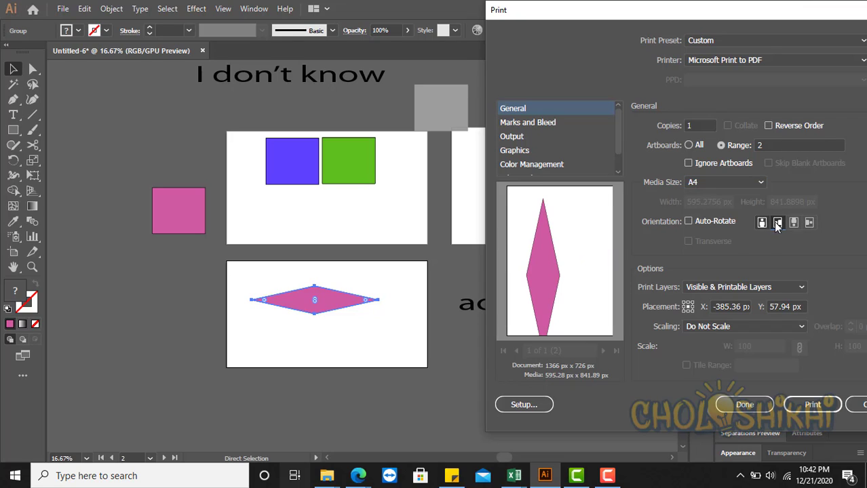
# Preview the remaining page orientations, return the print orientation to portrait up, and cancel the print setup
pyautogui.click(794, 223)
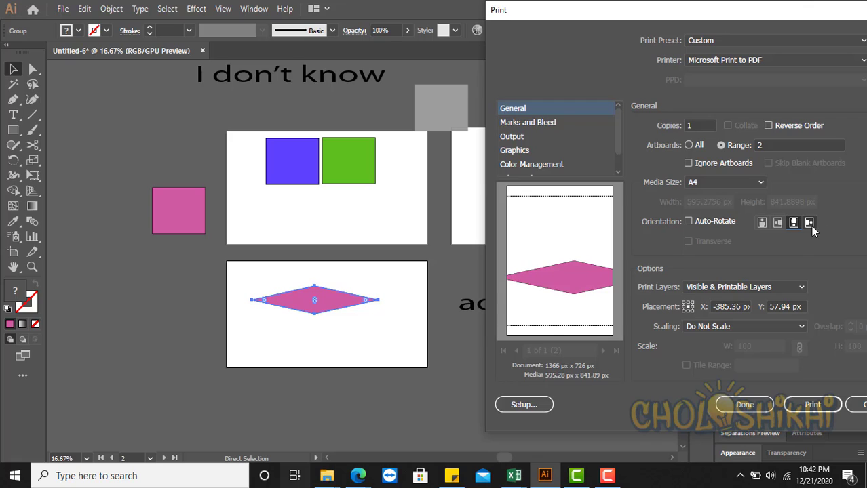
pyautogui.click(810, 226)
pyautogui.click(763, 224)
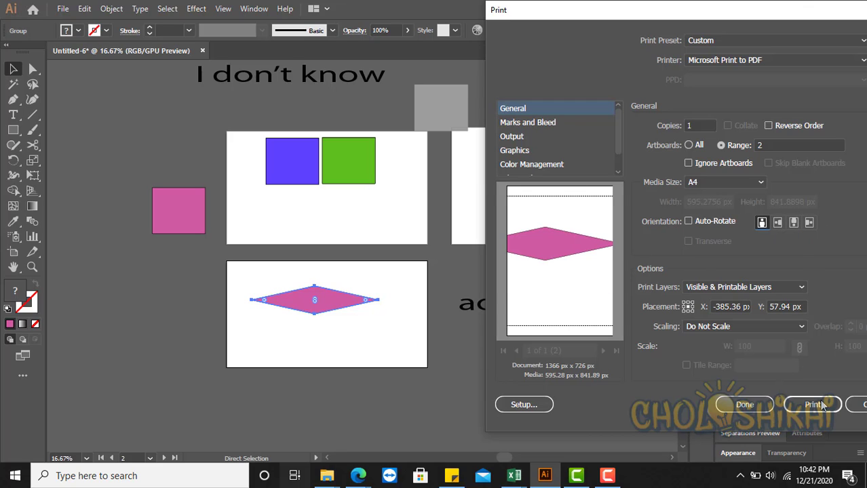
pyautogui.moveTo(700, 13); pyautogui.dragTo(610, 14)
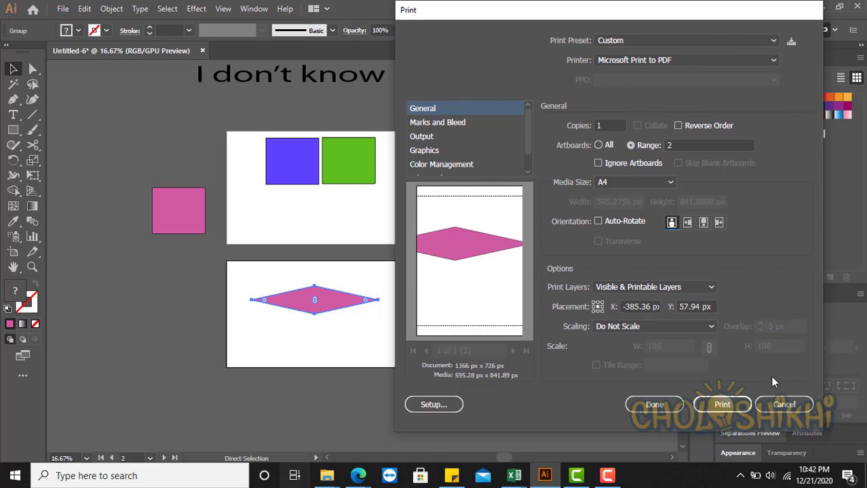
pyautogui.click(783, 405)
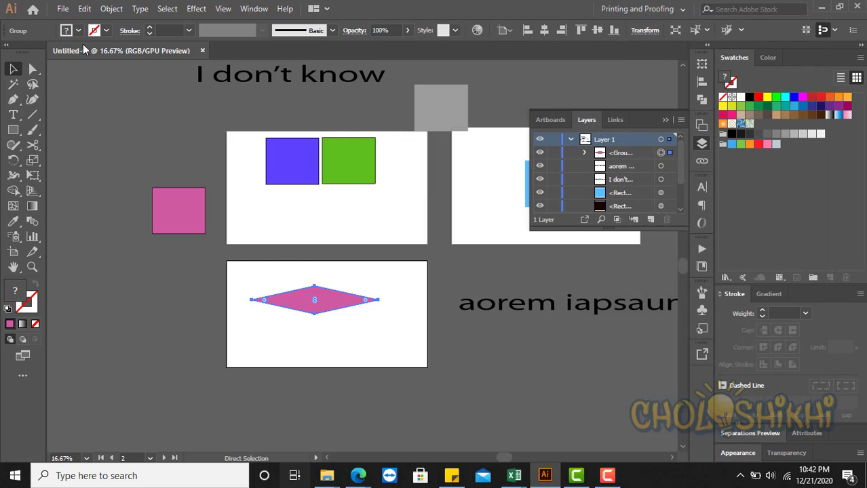
pyautogui.click(84, 8)
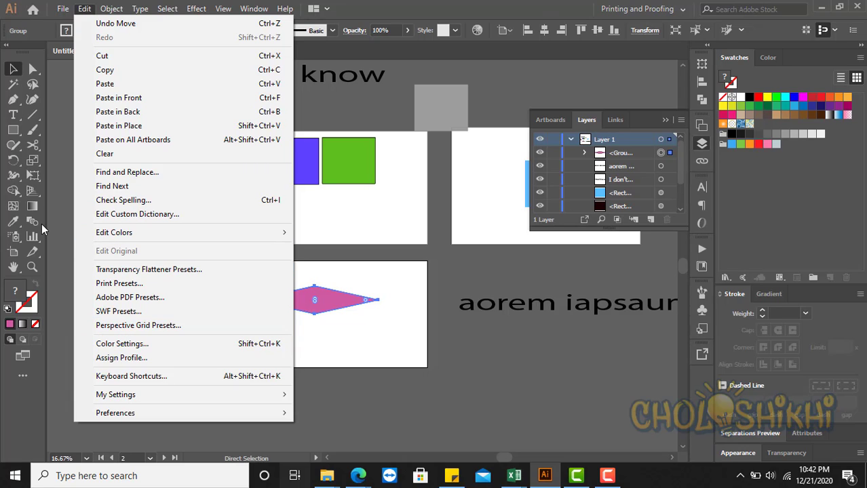
pyautogui.click(190, 346)
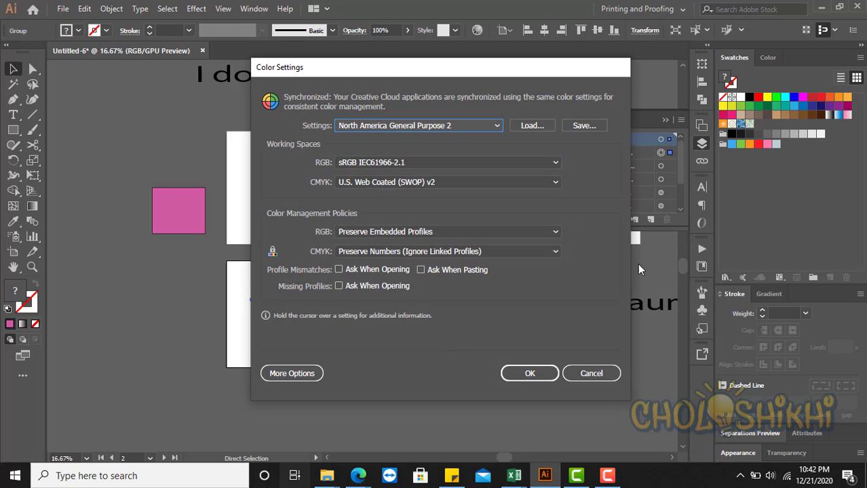
pyautogui.click(592, 374)
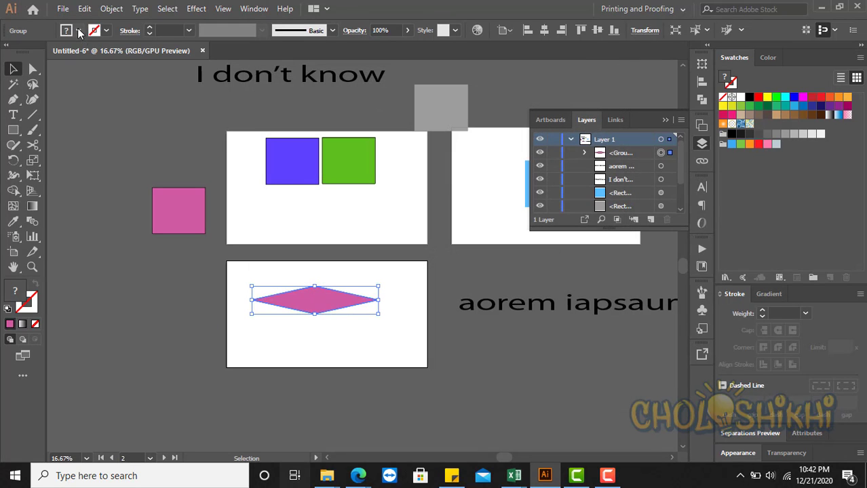
# Set the color settings preset to Emulate Adobe Illustrator 6.0 and apply it
pyautogui.click(63, 8)
pyautogui.moveTo(82, 8)
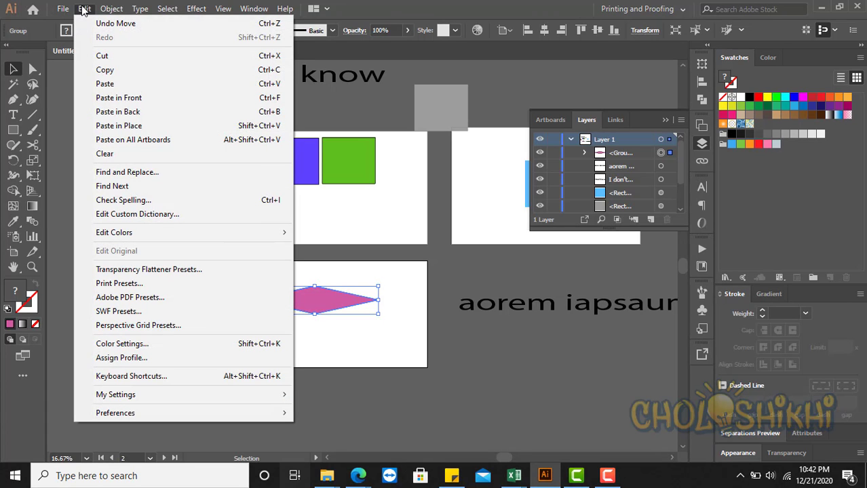
pyautogui.click(201, 343)
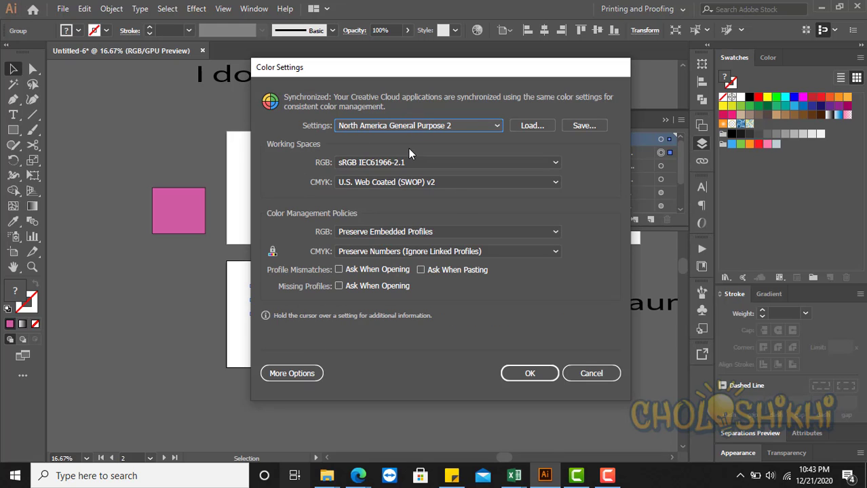
pyautogui.moveTo(391, 68); pyautogui.dragTo(535, 114)
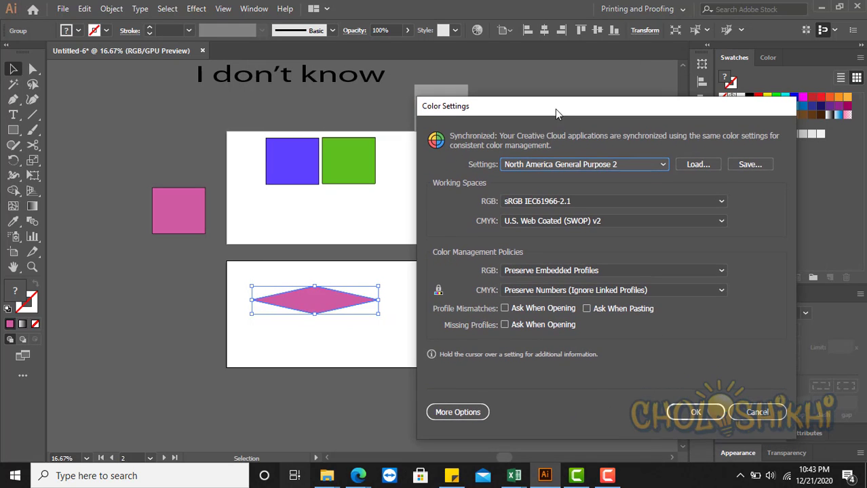
pyautogui.click(552, 162)
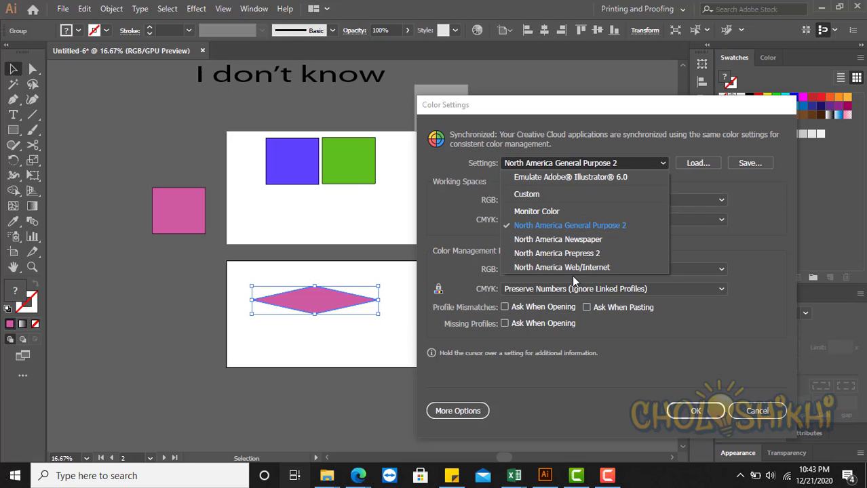
pyautogui.click(554, 178)
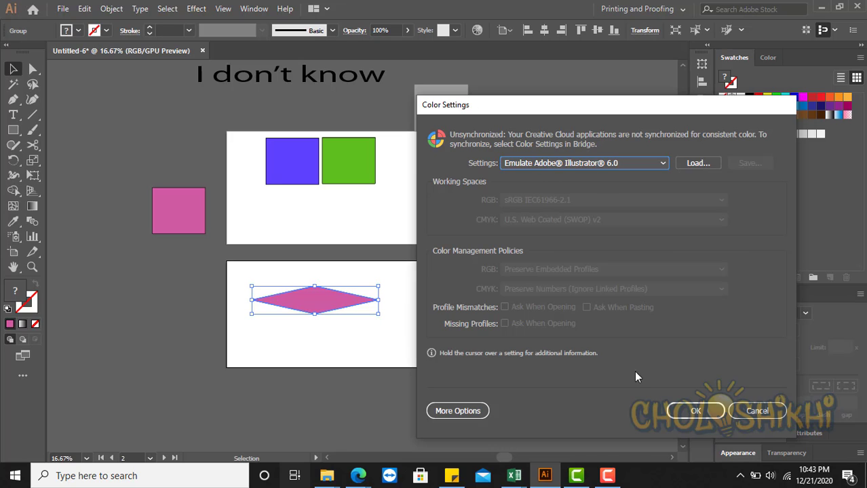
pyautogui.click(697, 410)
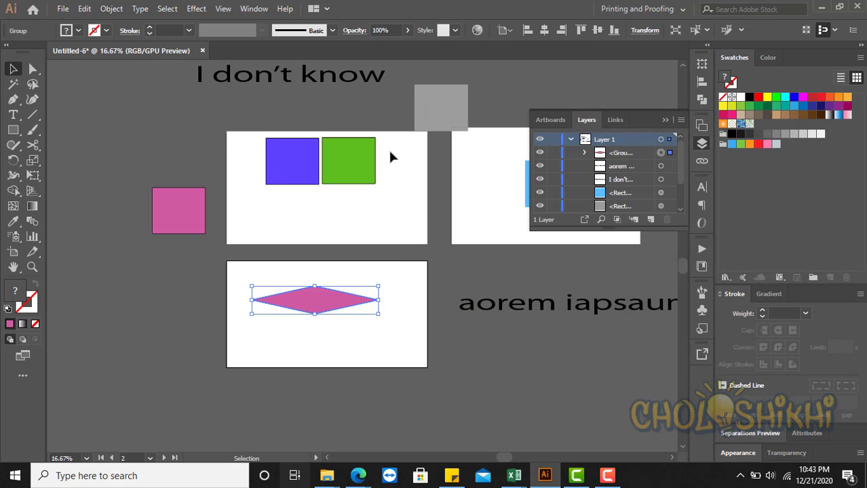
# Deselect the pink diamond so that no artwork is selected
pyautogui.click(412, 264)
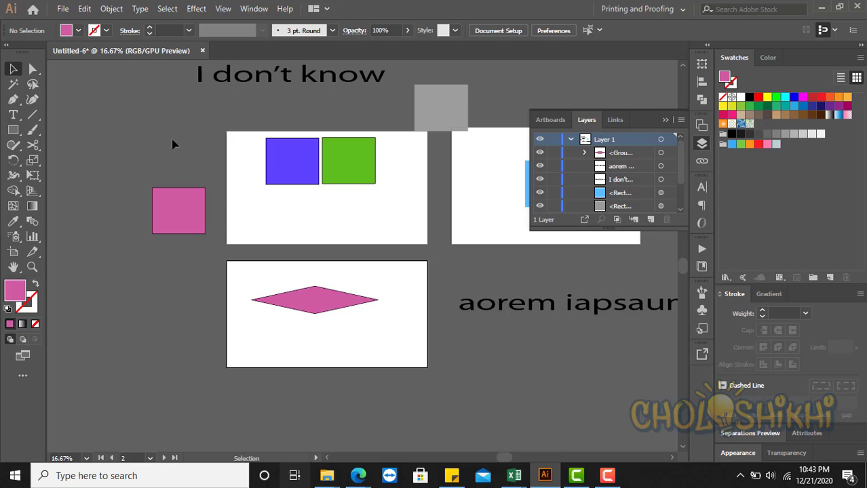
pyautogui.moveTo(91, 142); pyautogui.dragTo(500, 382)
pyautogui.click(494, 378)
# Review the available color settings presets, keeping Emulate Adobe Illustrator 6.0
pyautogui.click(84, 8)
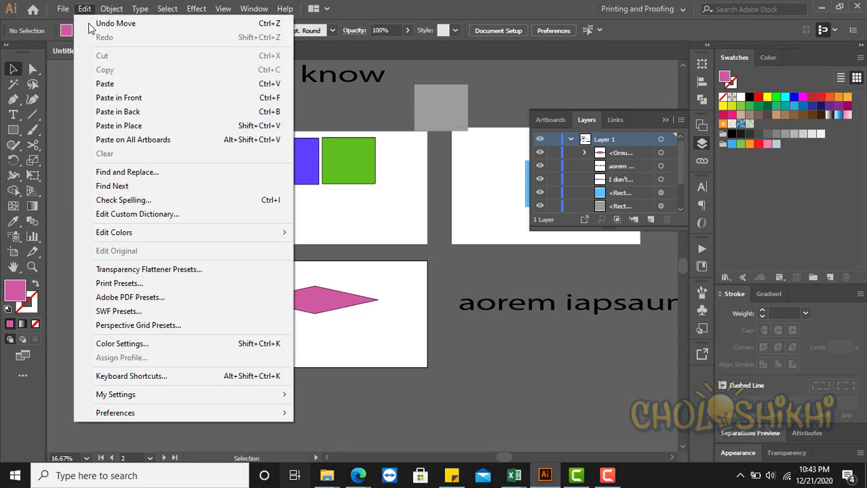
pyautogui.click(122, 344)
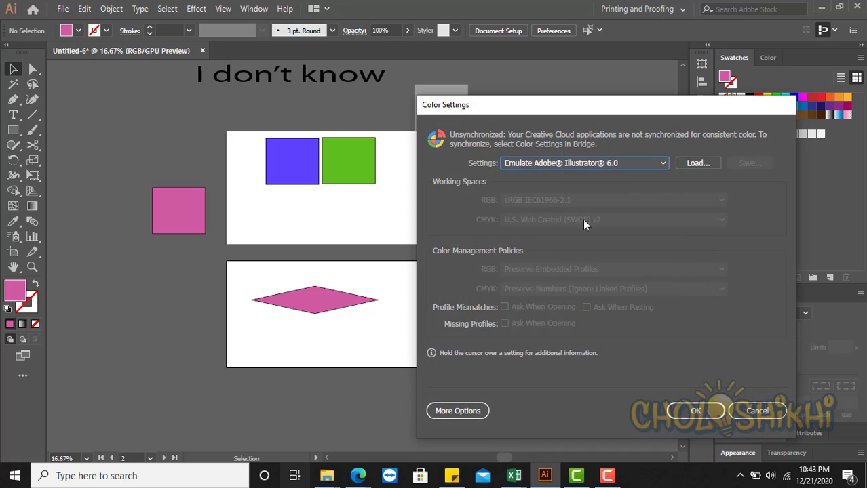
pyautogui.moveTo(551, 168)
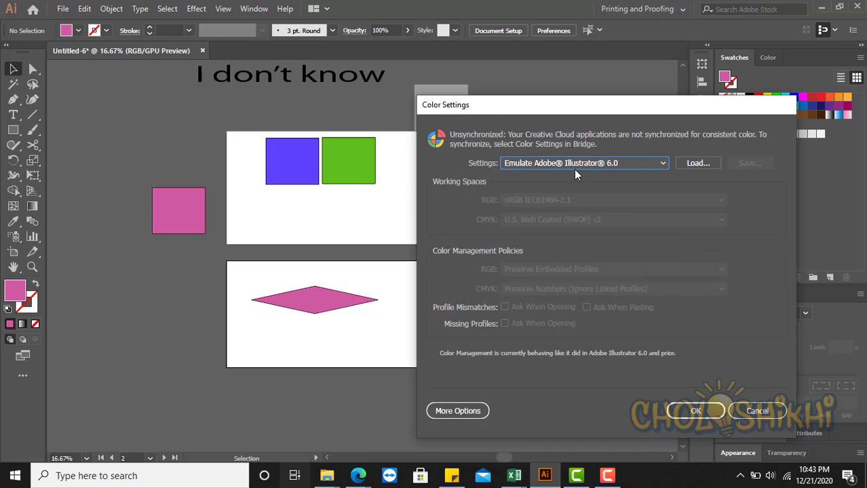
pyautogui.click(591, 163)
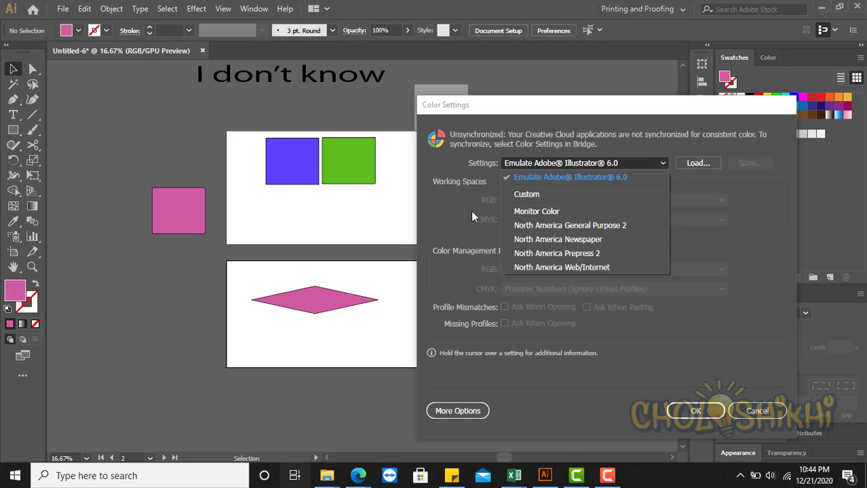
pyautogui.click(489, 289)
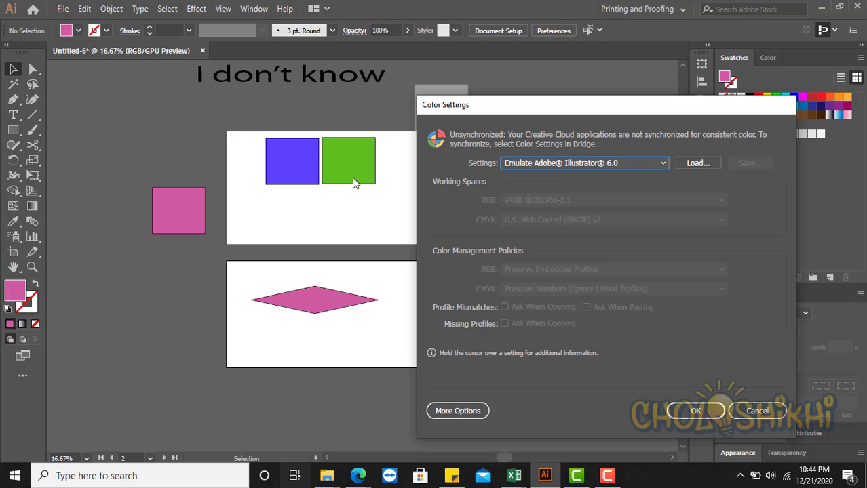
pyautogui.click(703, 411)
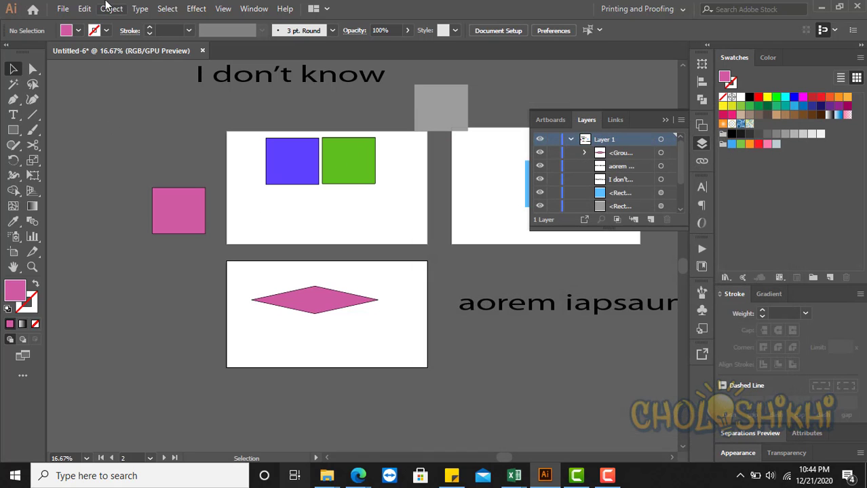
# View the keyboard shortcut settings, close them without changes, and look at the list of workspaces
pyautogui.click(84, 10)
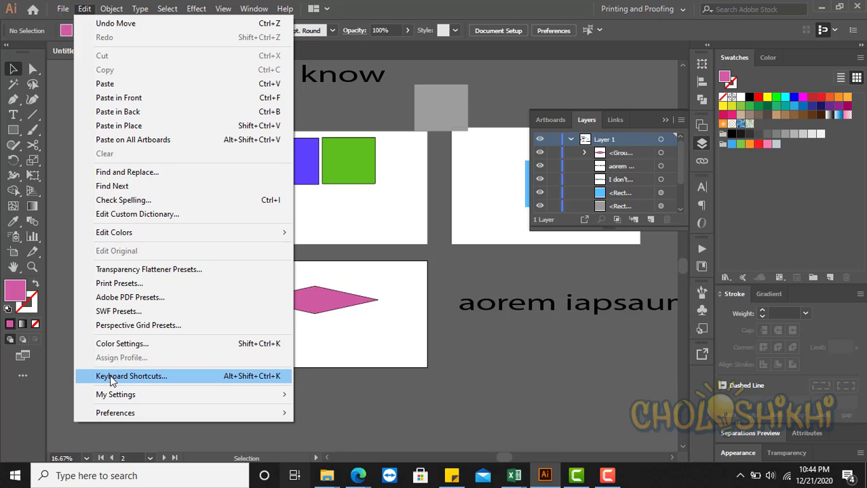
pyautogui.click(140, 374)
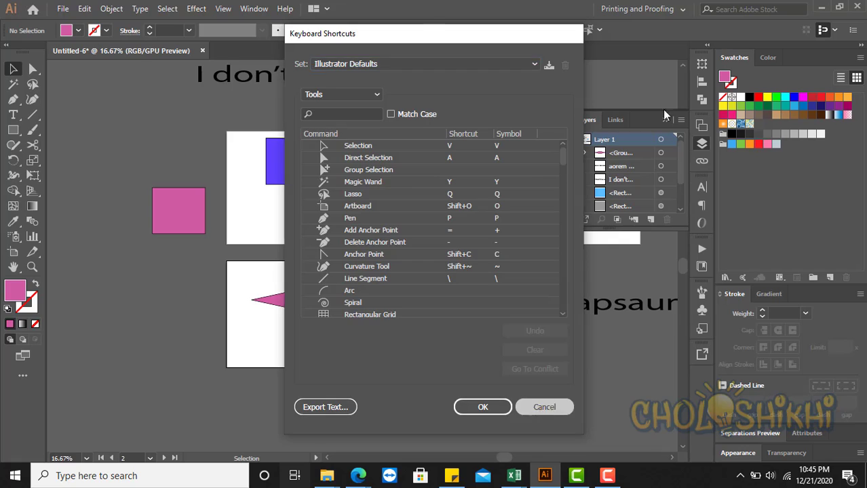
pyautogui.click(541, 408)
pyautogui.click(638, 8)
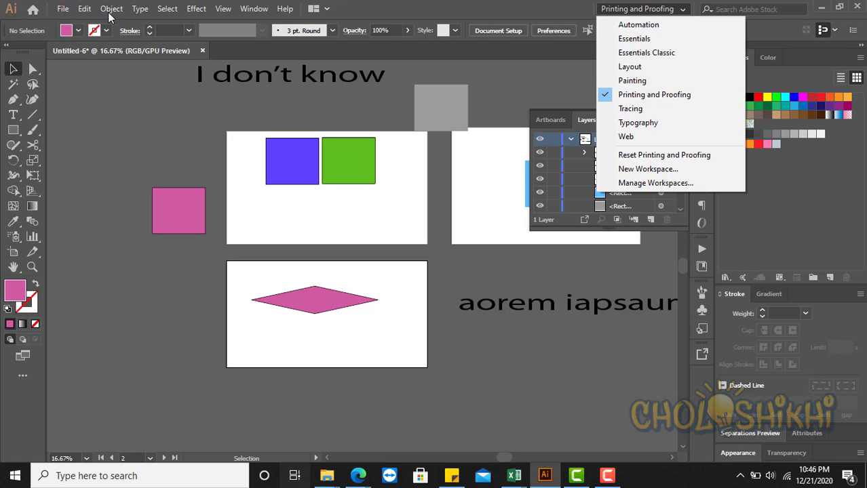
# Examine the tool shortcuts of the Illustrator Defaults set in the keyboard shortcut settings
pyautogui.click(84, 8)
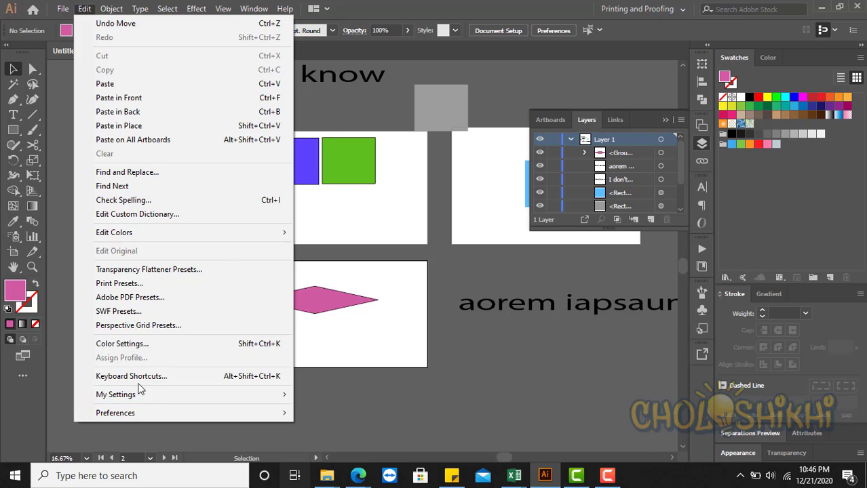
pyautogui.click(137, 377)
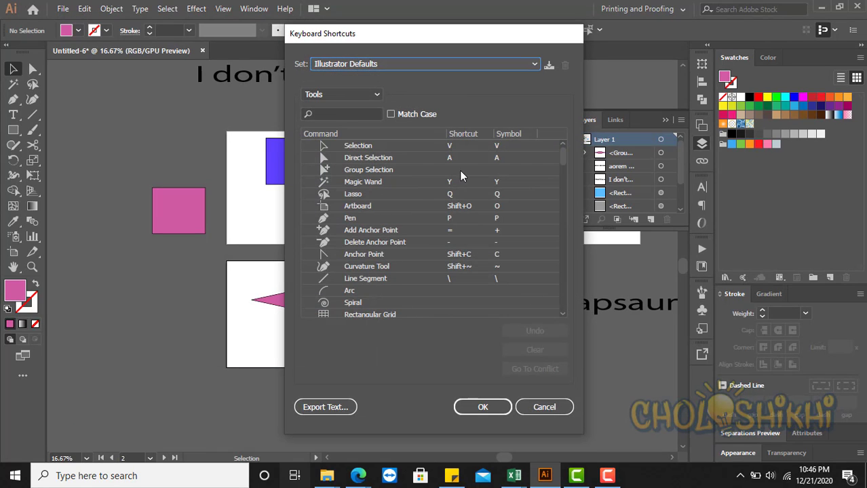
pyautogui.scroll(-10, 407, 258)
pyautogui.scroll(-5, 402, 268)
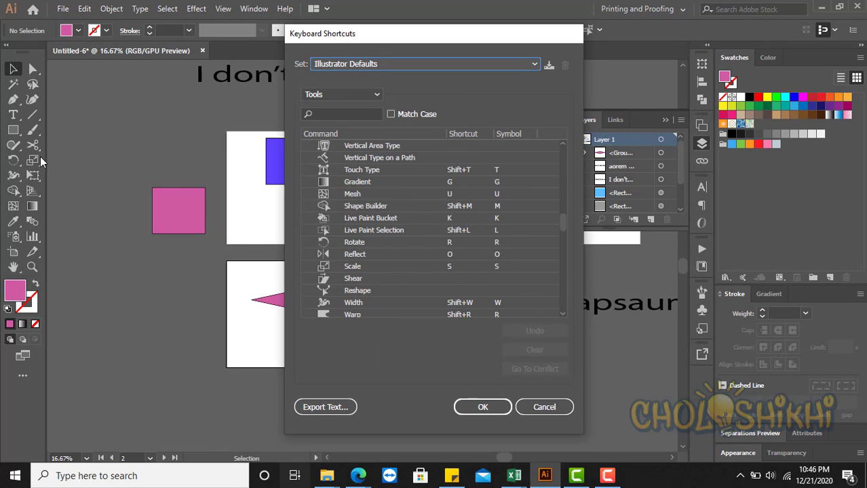
pyautogui.scroll(-5, 370, 166)
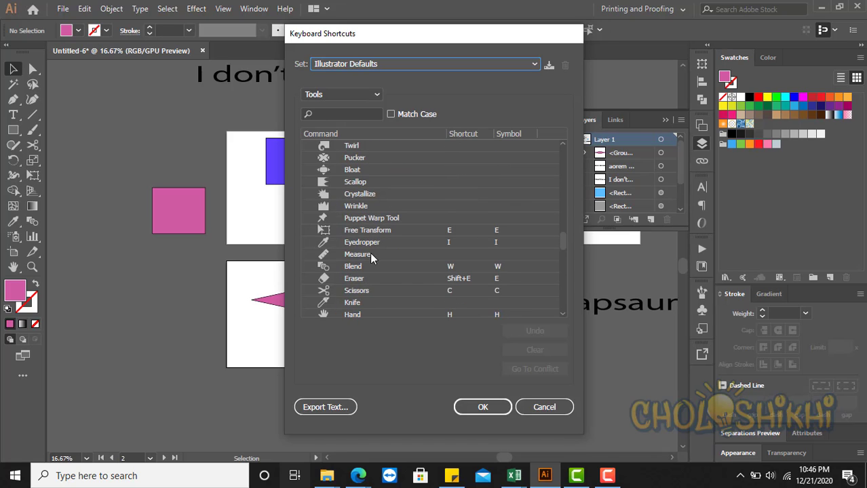
pyautogui.scroll(-5, 397, 269)
pyautogui.scroll(5, 397, 251)
pyautogui.scroll(-4, 396, 252)
pyautogui.scroll(-2, 397, 257)
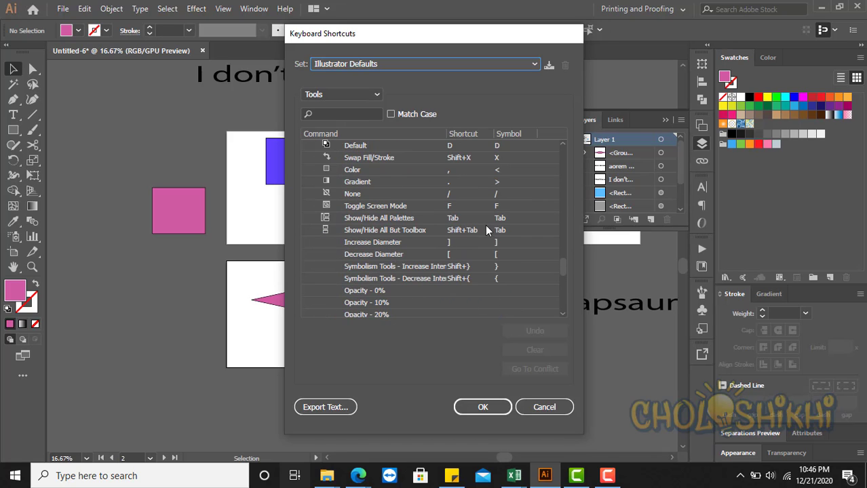
pyautogui.scroll(15, 483, 263)
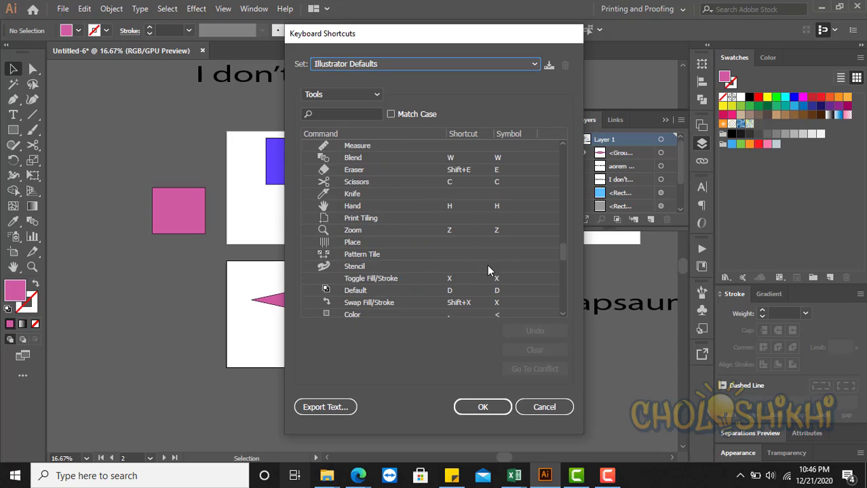
pyautogui.scroll(20, 473, 251)
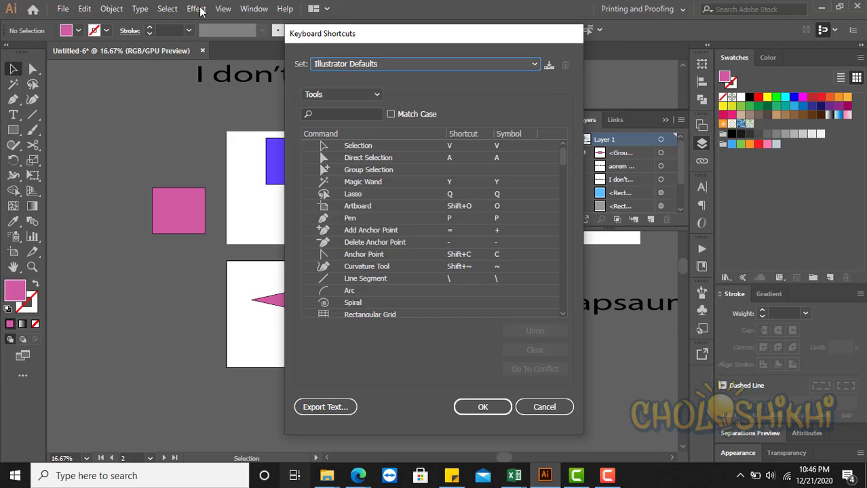
# Switch the shortcut list to Menu Commands and examine the shortcuts in the File group, collapsing it again
pyautogui.click(337, 90)
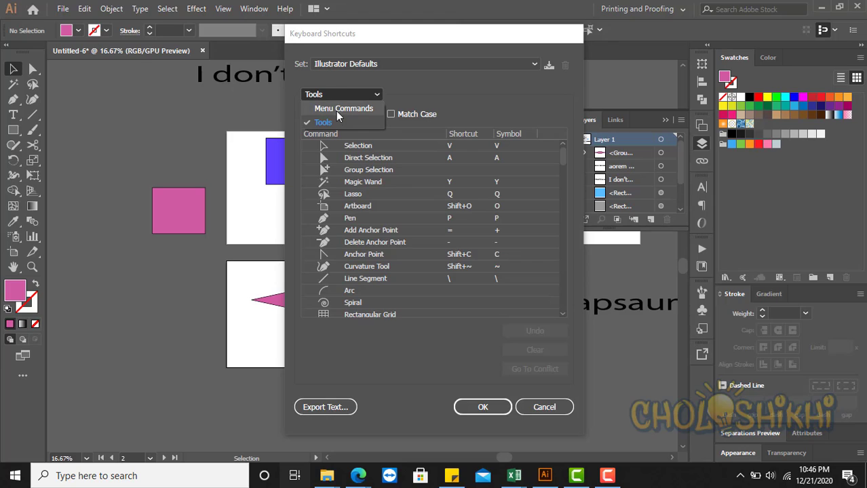
pyautogui.click(340, 106)
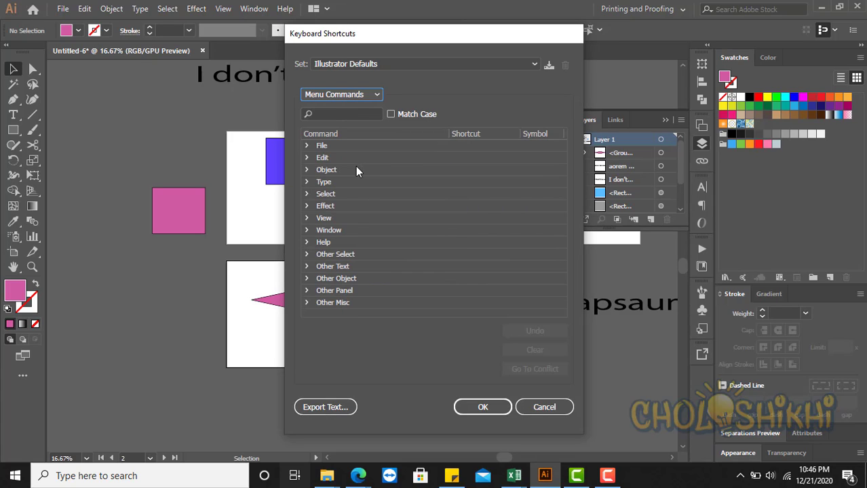
pyautogui.click(306, 147)
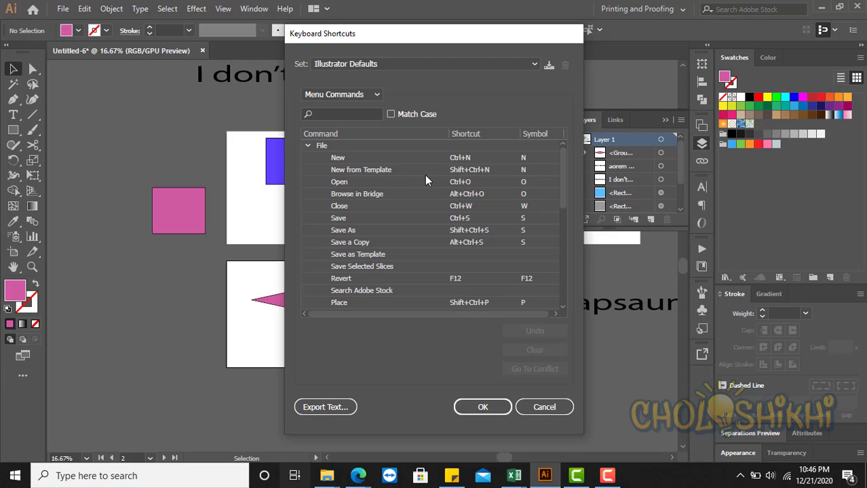
pyautogui.scroll(-5, 524, 219)
pyautogui.scroll(5, 524, 219)
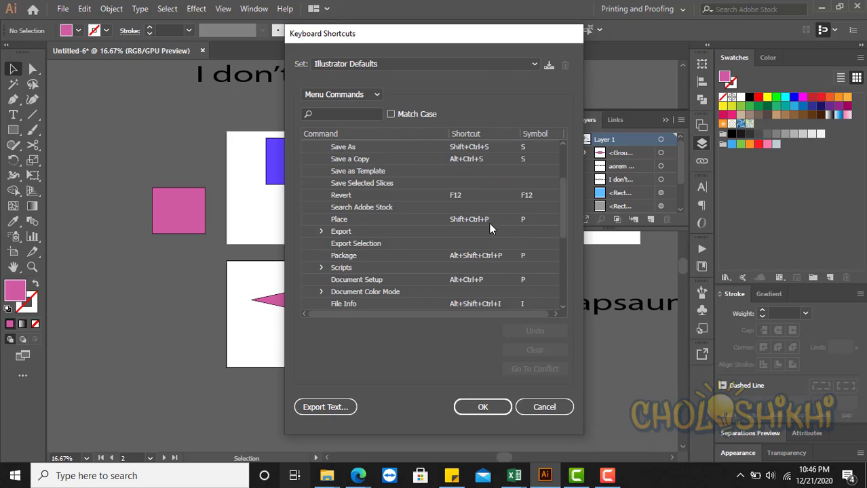
pyautogui.click(308, 147)
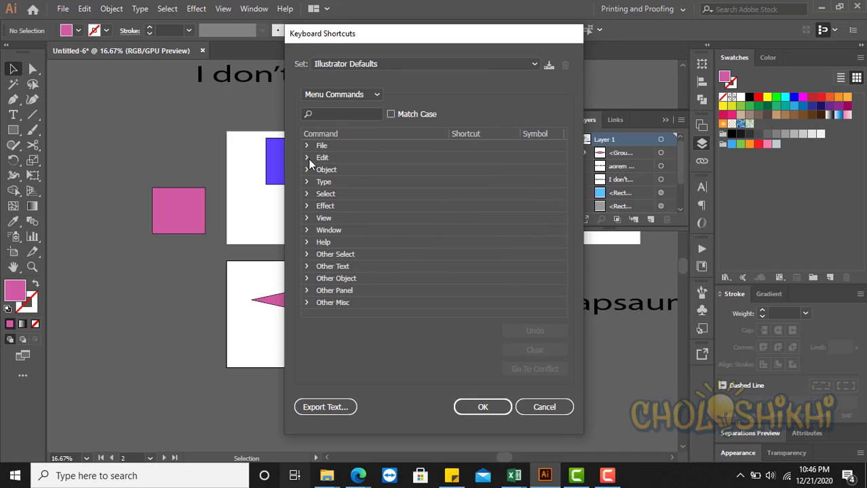
# Examine the menu command shortcuts in the Edit group, collapsing the group again
pyautogui.click(306, 157)
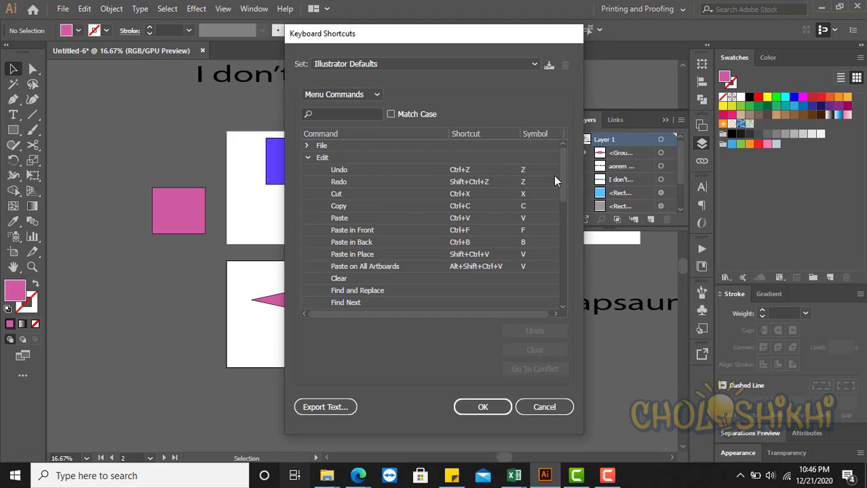
pyautogui.click(466, 170)
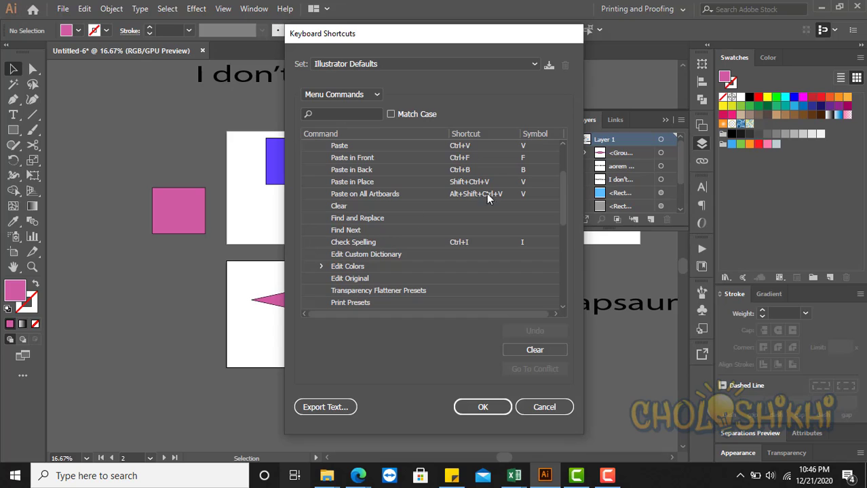
pyautogui.scroll(-3, 397, 264)
pyautogui.scroll(5, 393, 261)
pyautogui.click(309, 157)
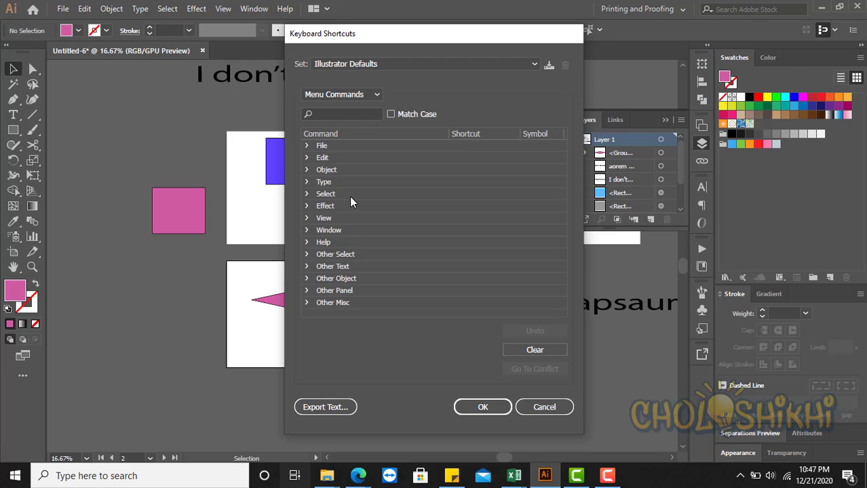
pyautogui.click(308, 206)
pyautogui.scroll(-3, 368, 246)
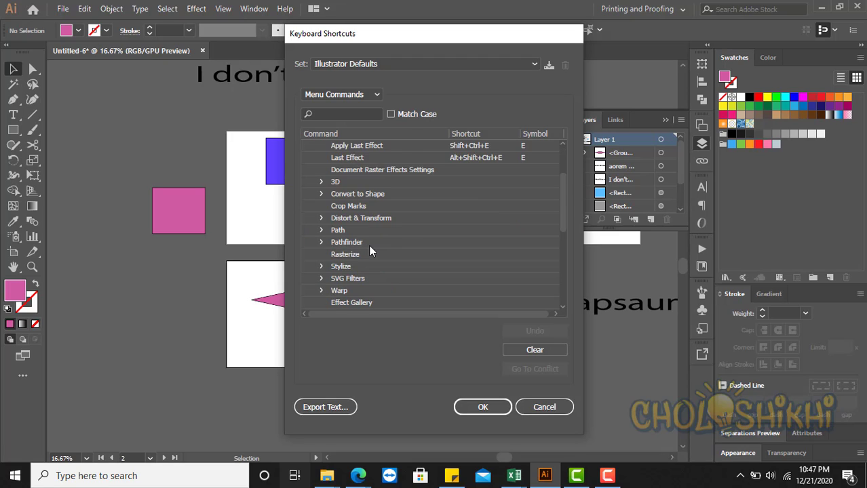
pyautogui.scroll(2, 350, 274)
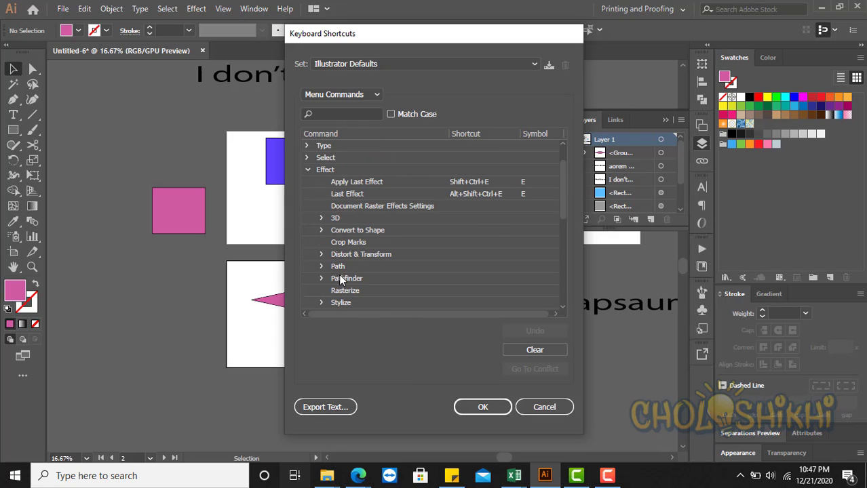
pyautogui.click(321, 267)
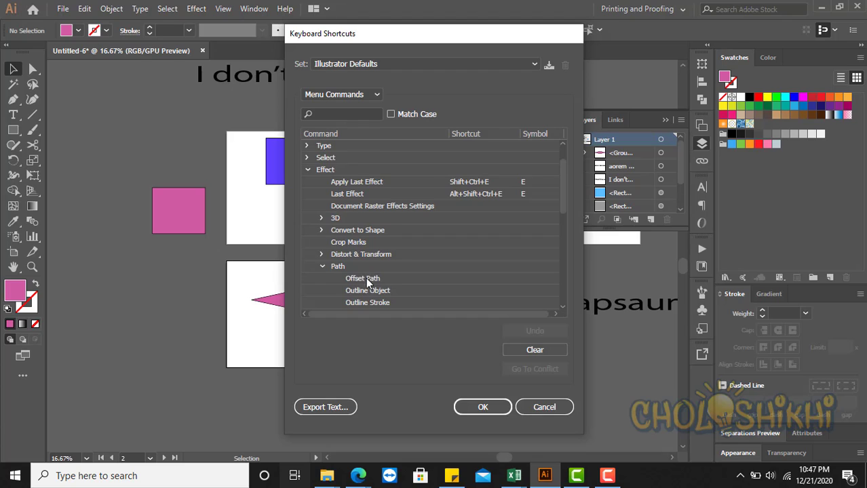
pyautogui.scroll(-1, 366, 278)
pyautogui.click(371, 246)
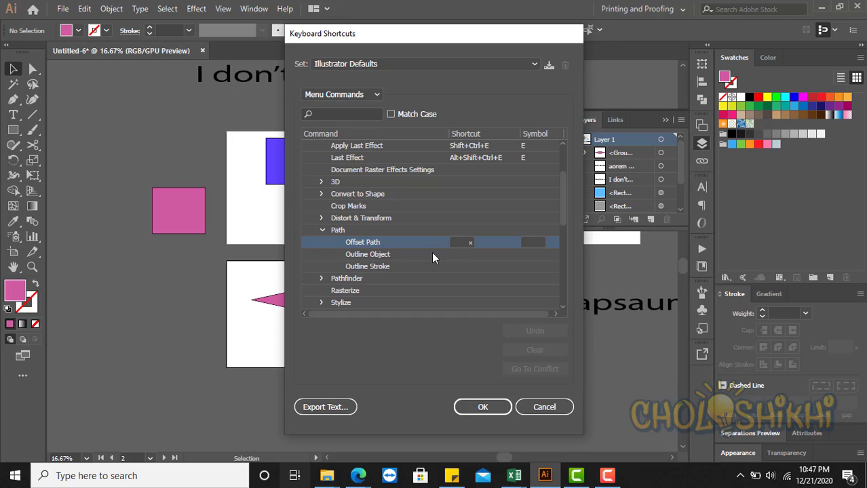
pyautogui.scroll(2, 318, 162)
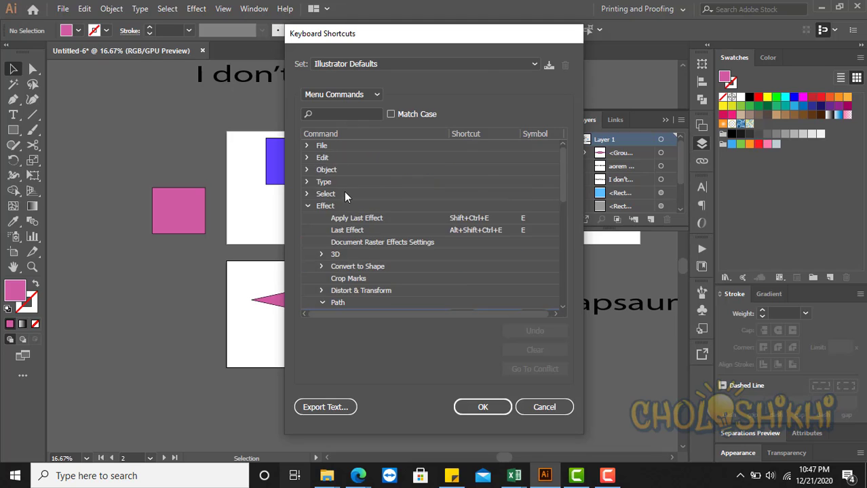
pyautogui.scroll(-2, 357, 203)
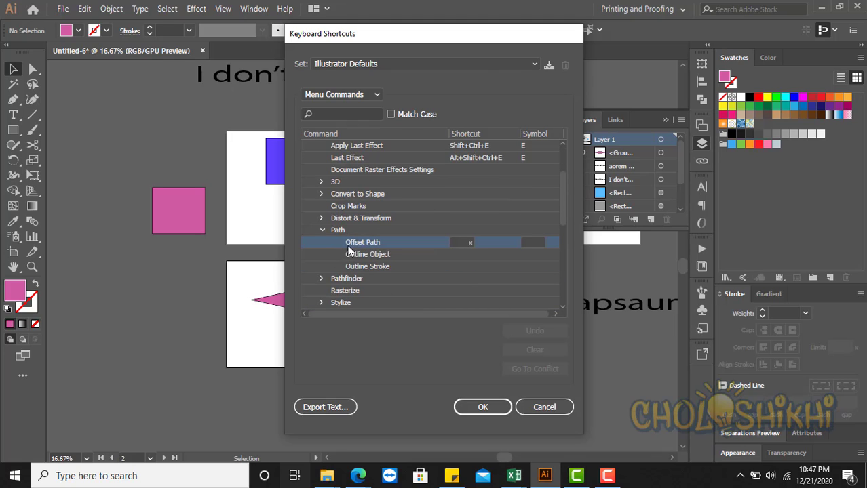
pyautogui.click(459, 244)
pyautogui.hotkey('ctrl', 'e')
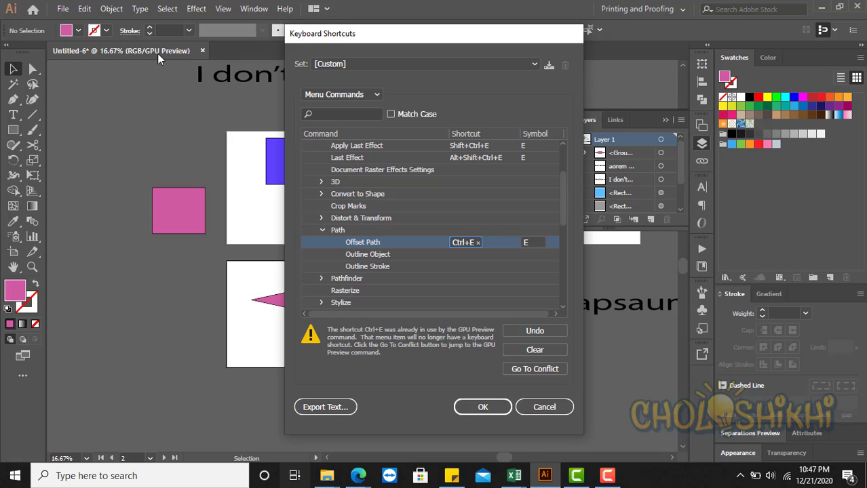
pyautogui.click(551, 406)
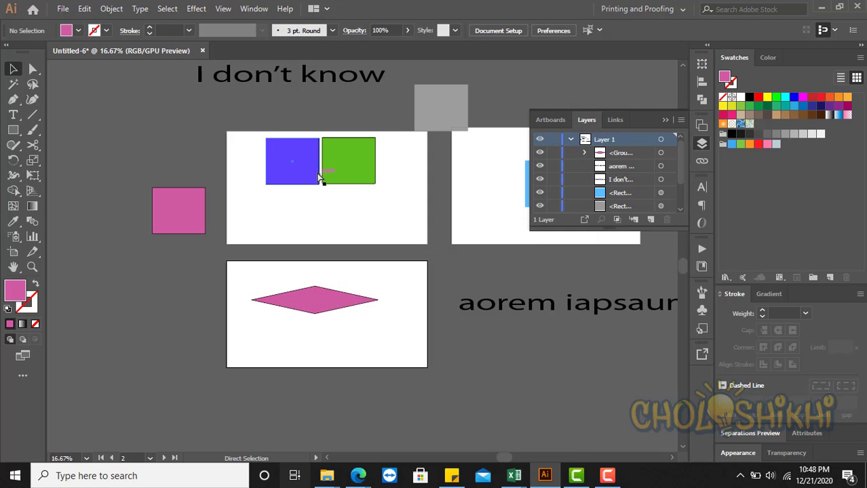
# Toggle the document's GPU Preview off and on repeatedly to test its existing shortcut
pyautogui.hotkey('ctrl', 'e')
pyautogui.hotkey('ctrl', 'e')
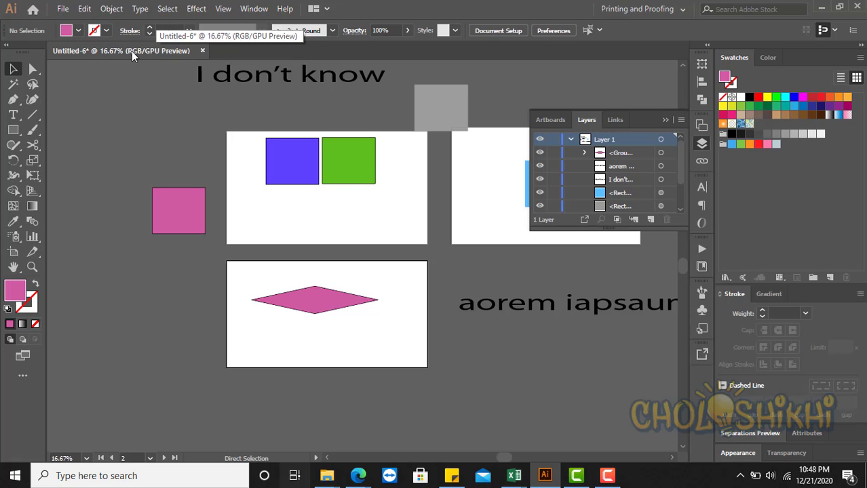
pyautogui.hotkey('ctrl', 'e')
pyautogui.hotkey('ctrl', 'e')
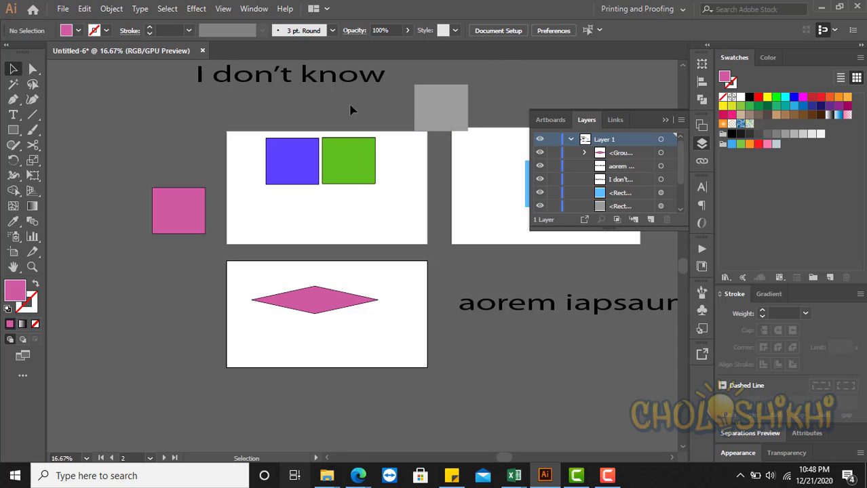
# In the keyboard shortcut settings for Menu Commands, assign Ctrl+E to Offset Path in the Object group's Path commands
pyautogui.click(84, 9)
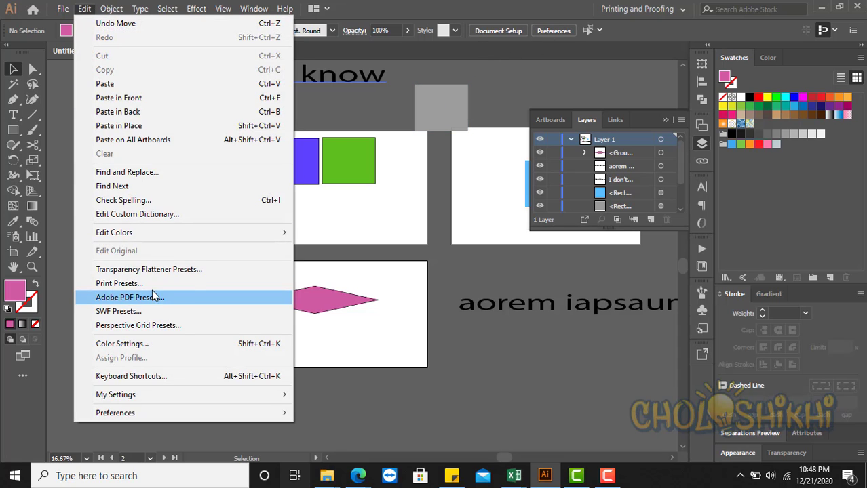
pyautogui.click(232, 377)
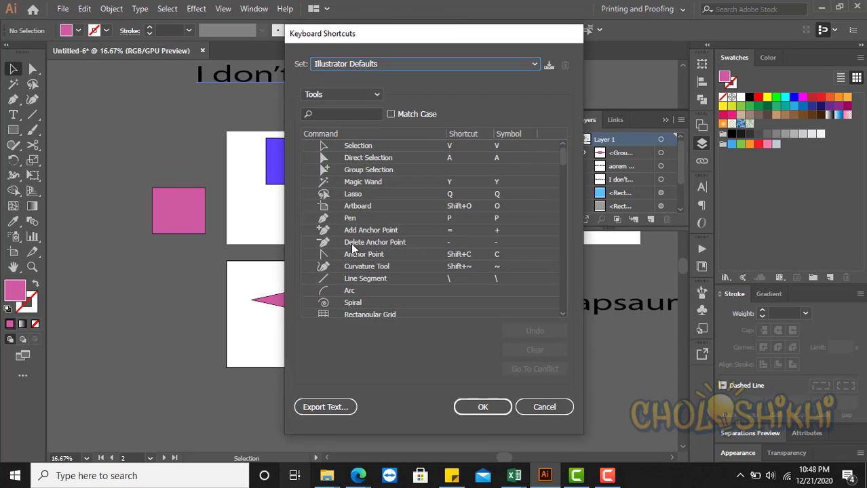
pyautogui.scroll(-1, 316, 275)
pyautogui.scroll(1, 327, 227)
pyautogui.click(326, 98)
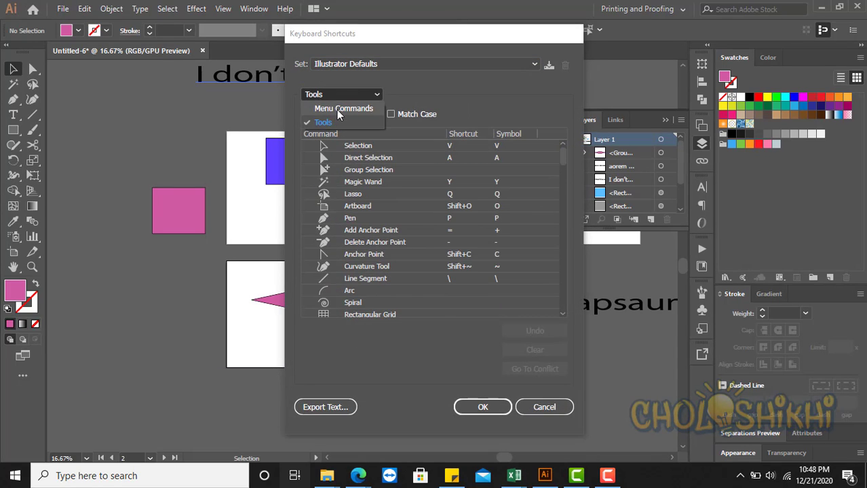
pyautogui.click(337, 108)
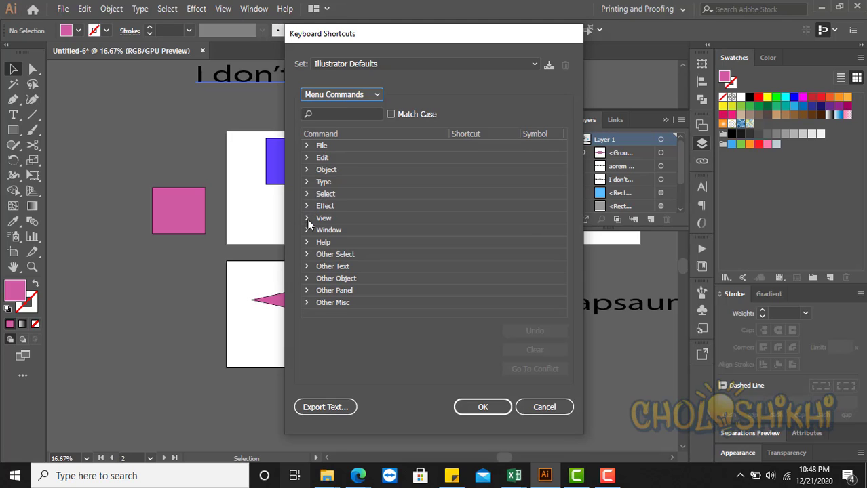
pyautogui.click(306, 170)
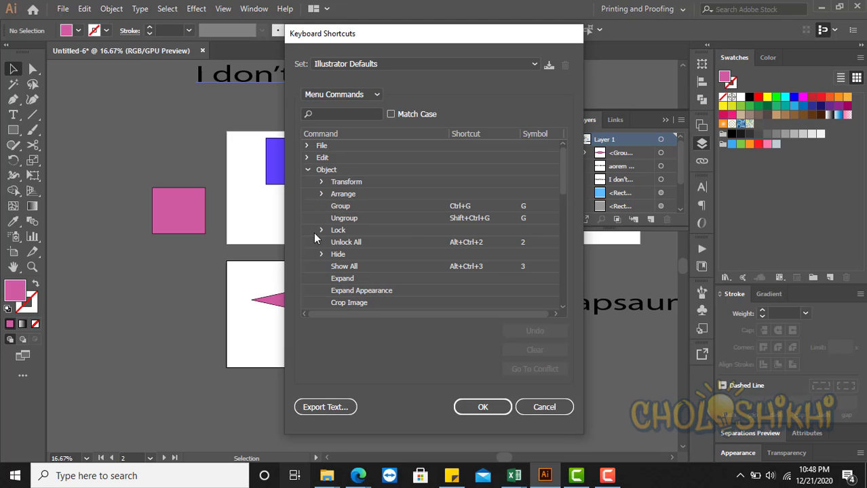
pyautogui.scroll(-3, 324, 262)
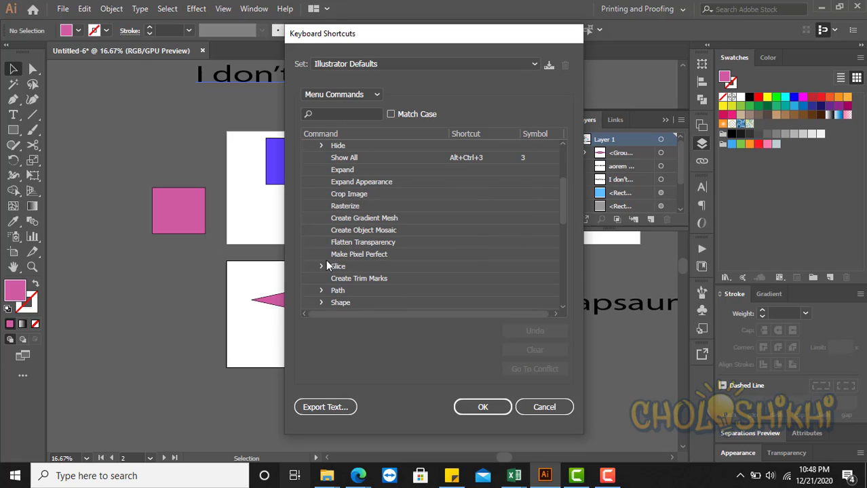
pyautogui.click(321, 291)
pyautogui.scroll(-2, 360, 282)
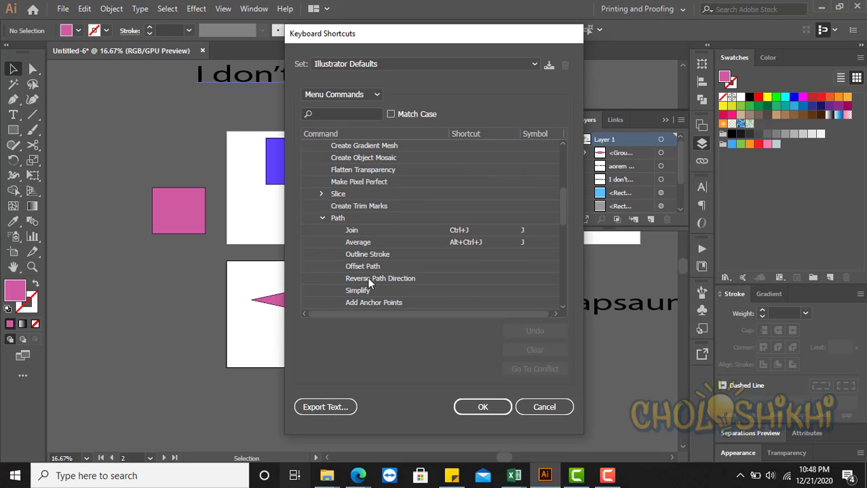
pyautogui.click(364, 265)
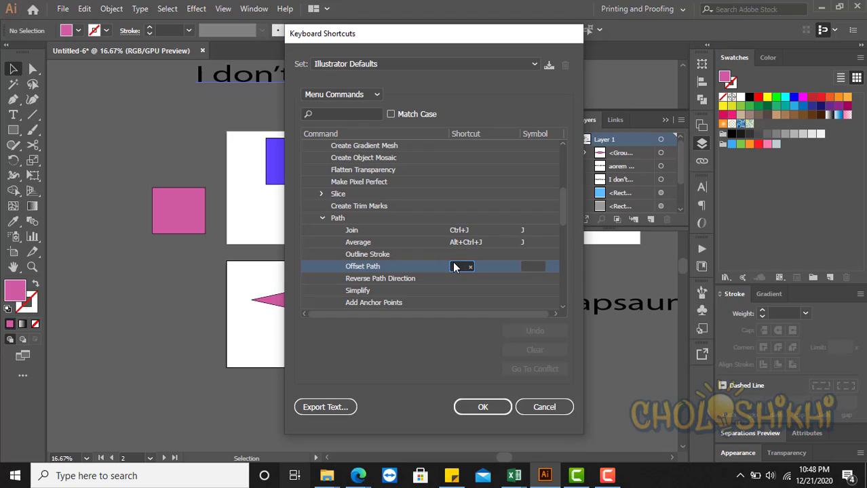
pyautogui.hotkey('ctrl', 'e')
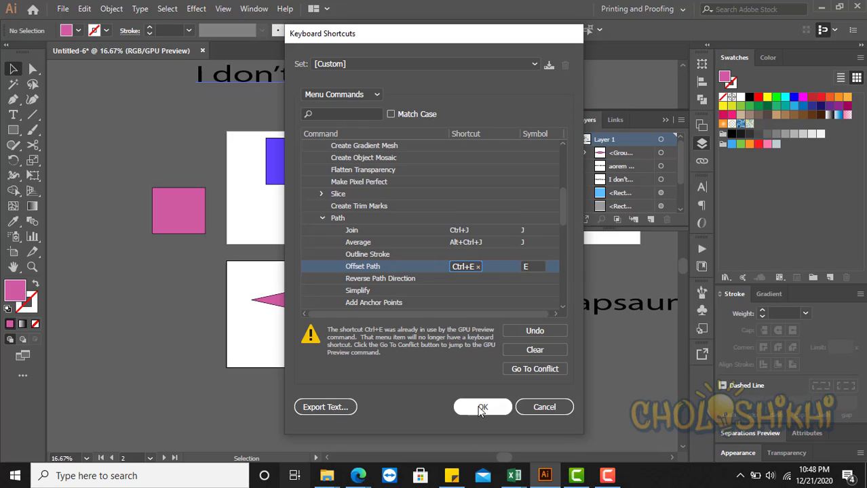
# Assign Alt+Shift+Ctrl+A to Fit to Selected Art in the Object group's Artboards commands
pyautogui.scroll(-3, 366, 248)
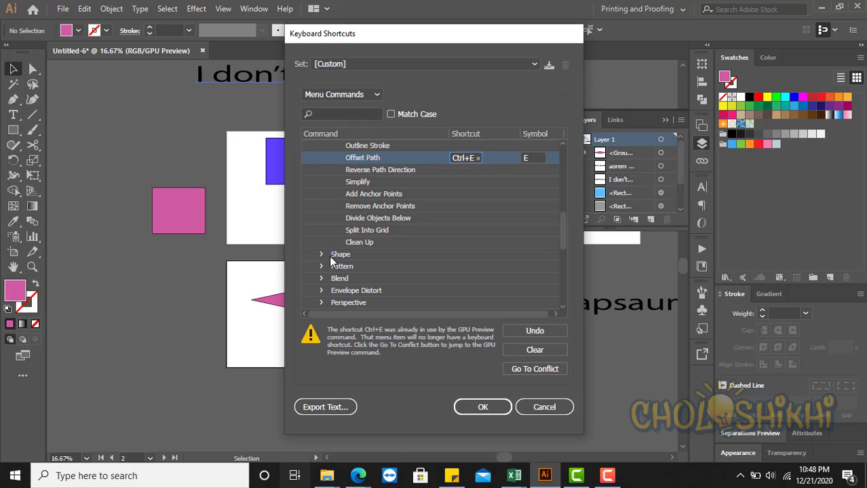
pyautogui.scroll(-1, 322, 256)
pyautogui.scroll(-4, 322, 255)
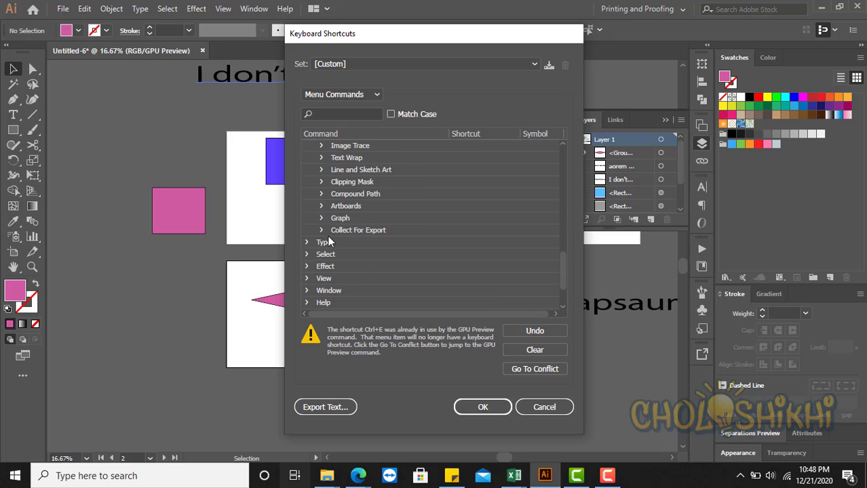
pyautogui.click(322, 205)
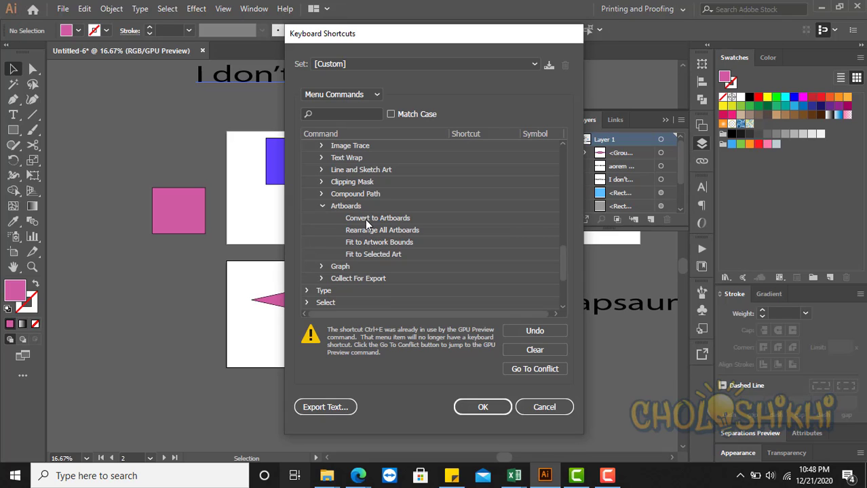
pyautogui.click(373, 254)
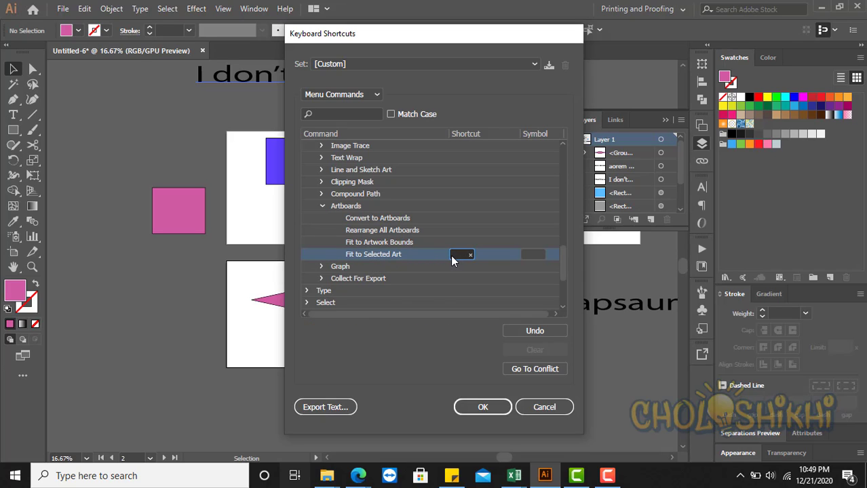
pyautogui.press('Print')
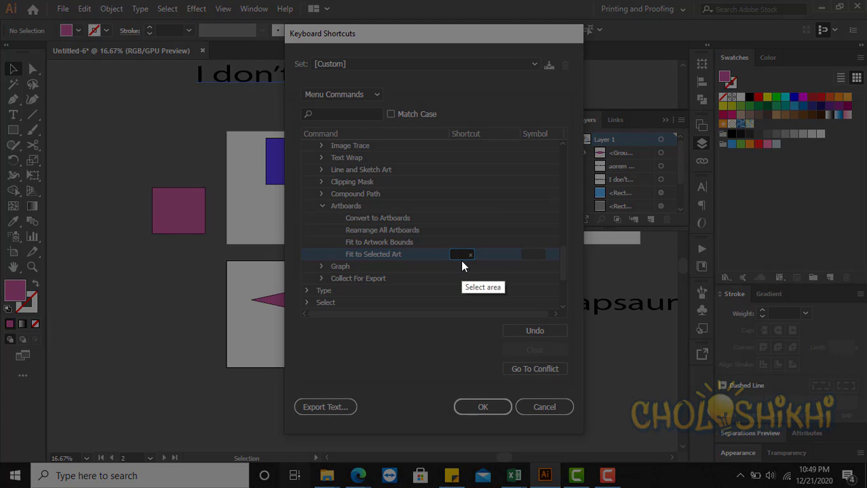
pyautogui.press('Escape')
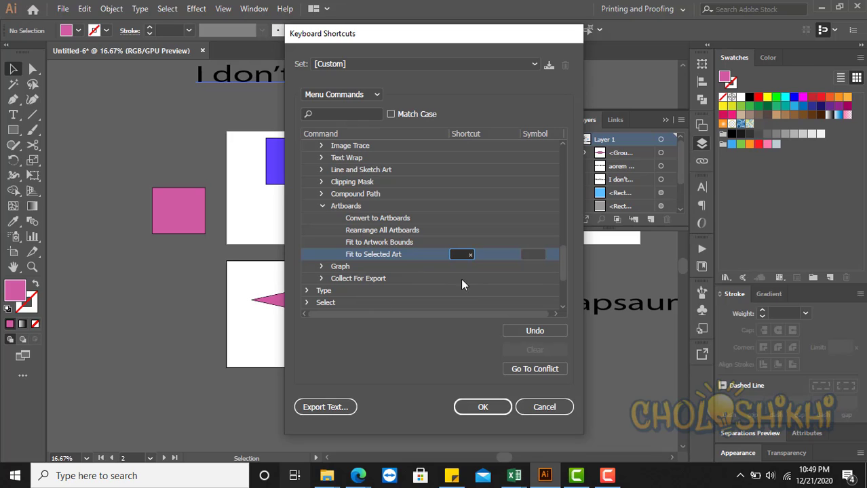
pyautogui.click(741, 475)
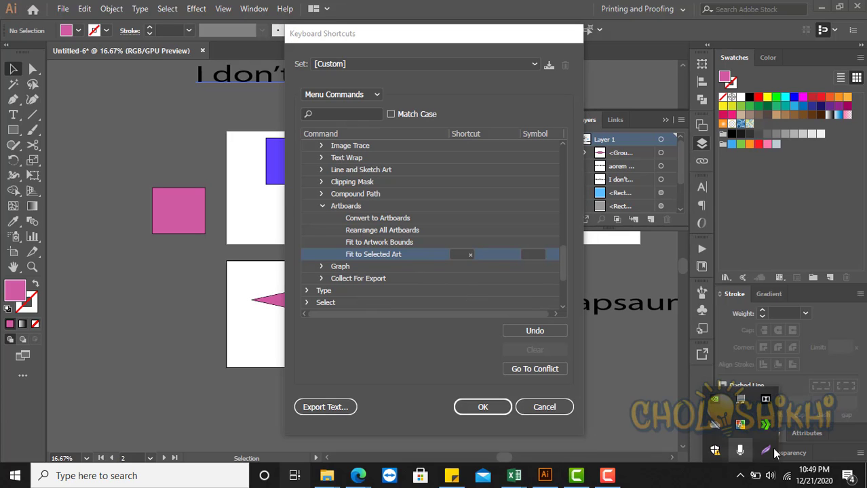
pyautogui.click(461, 256)
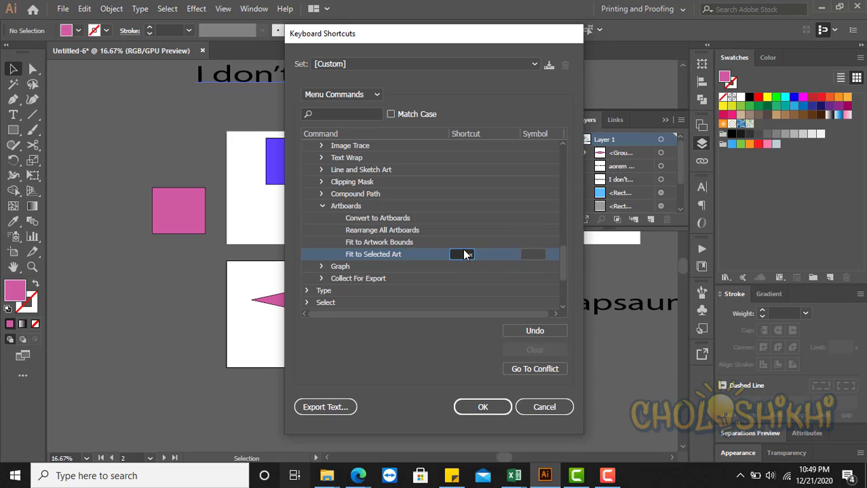
pyautogui.hotkey('ctrl', 'alt', 'shift', 'a')
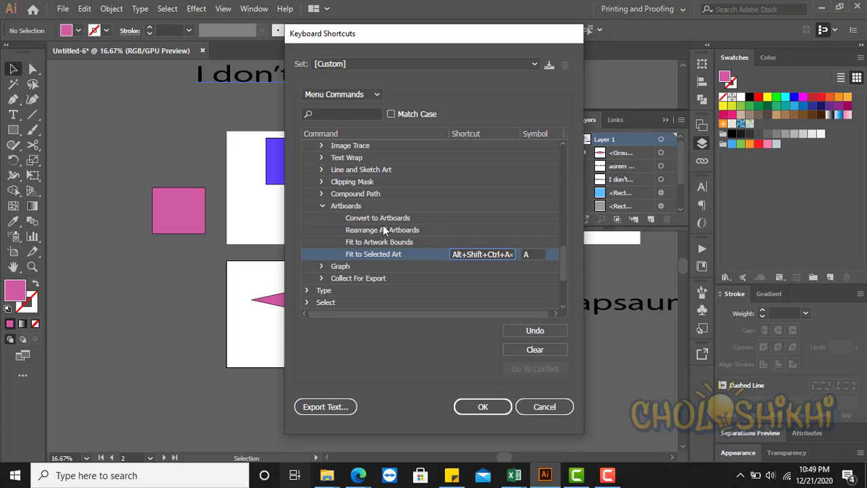
# Save the customized keyboard shortcuts as a keyset file named "my shortcut"
pyautogui.scroll(10, 362, 224)
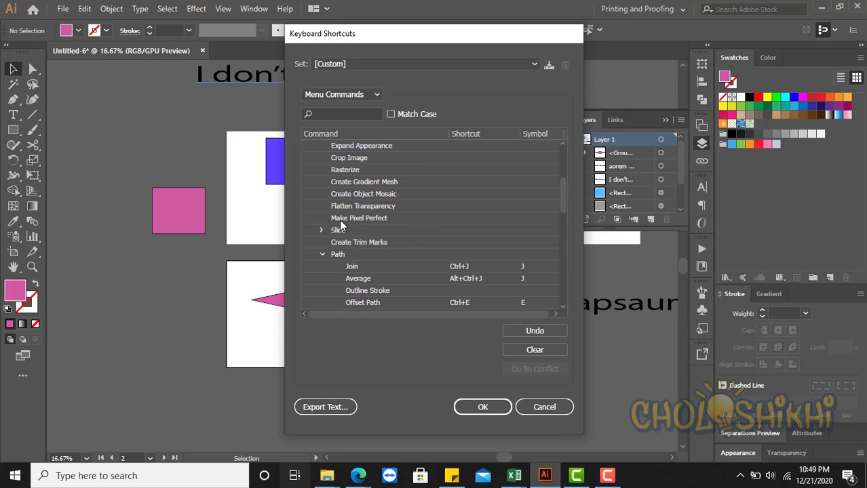
pyautogui.scroll(2, 339, 219)
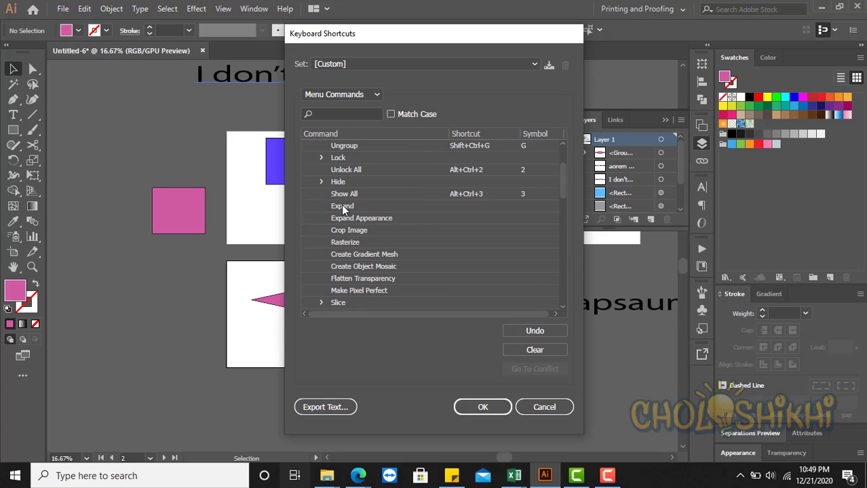
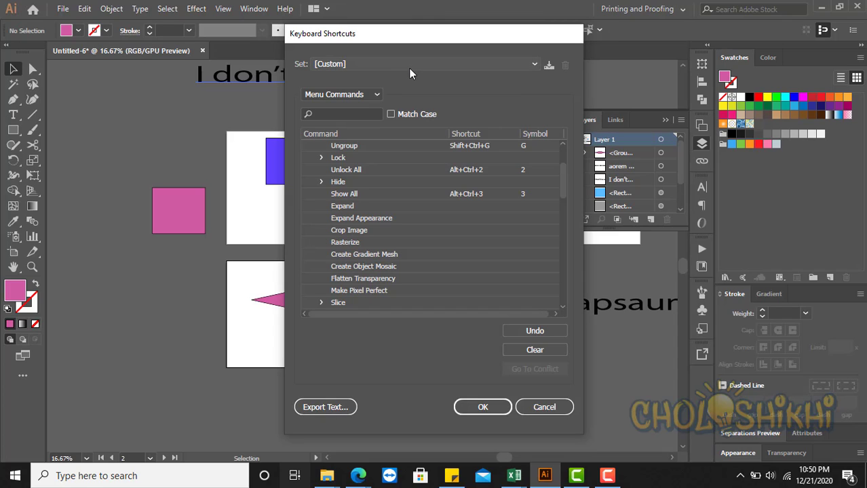
pyautogui.click(492, 406)
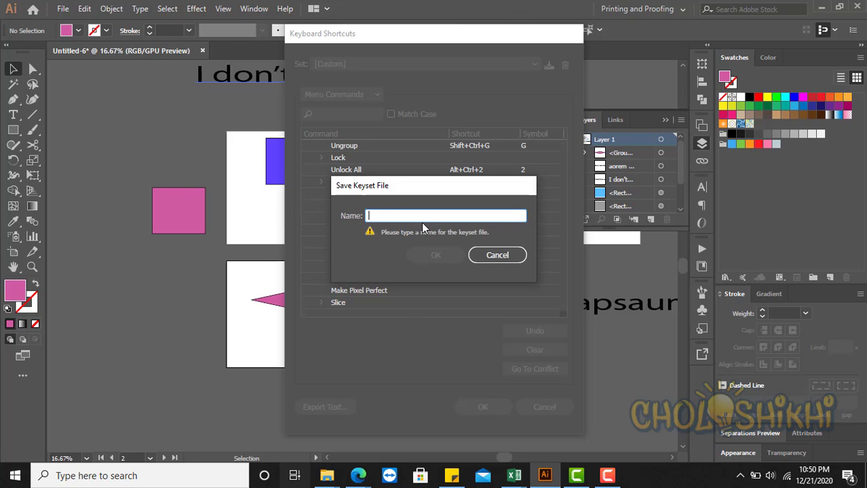
pyautogui.write('my')
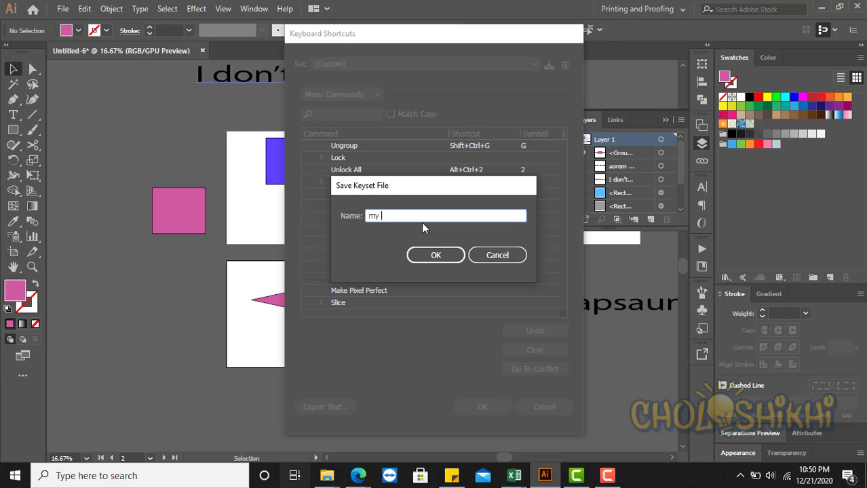
pyautogui.write(' shor')
pyautogui.press('BackSpace')
pyautogui.write('tcut')
pyautogui.click(441, 255)
pyautogui.press('Return')
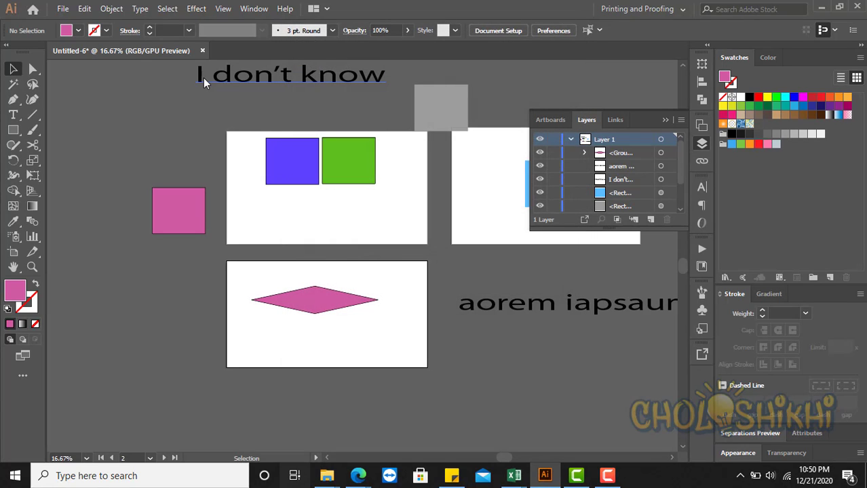
# Test the custom Offset Path shortcut on the pink diamond group, cancelling its options without applying an offset
pyautogui.click(296, 297)
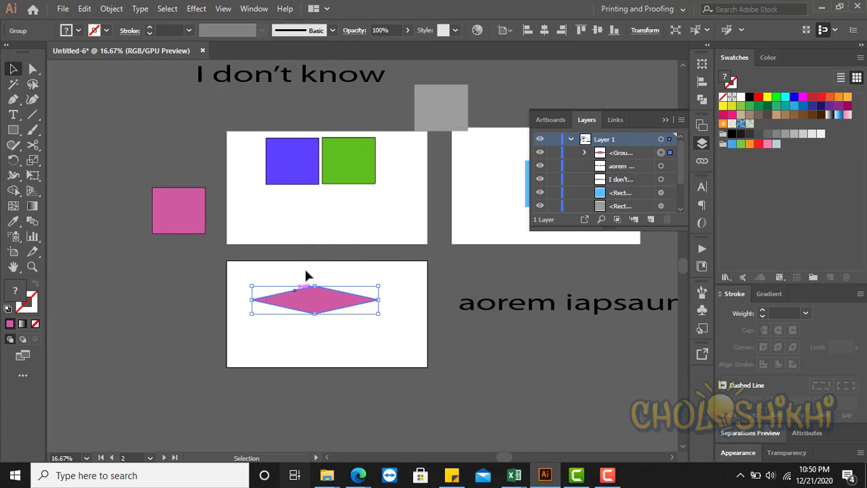
pyautogui.press('a')
pyautogui.hotkey('ctrl', 'shift', 'o')
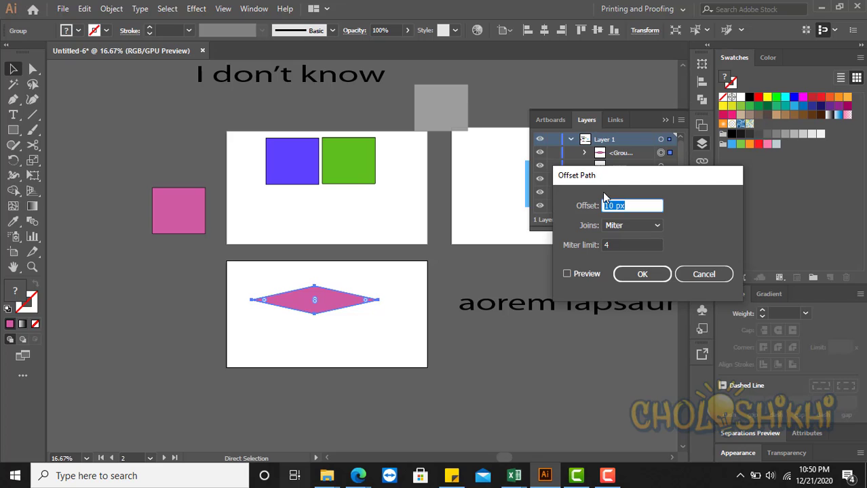
pyautogui.moveTo(624, 181); pyautogui.dragTo(570, 175)
pyautogui.click(654, 275)
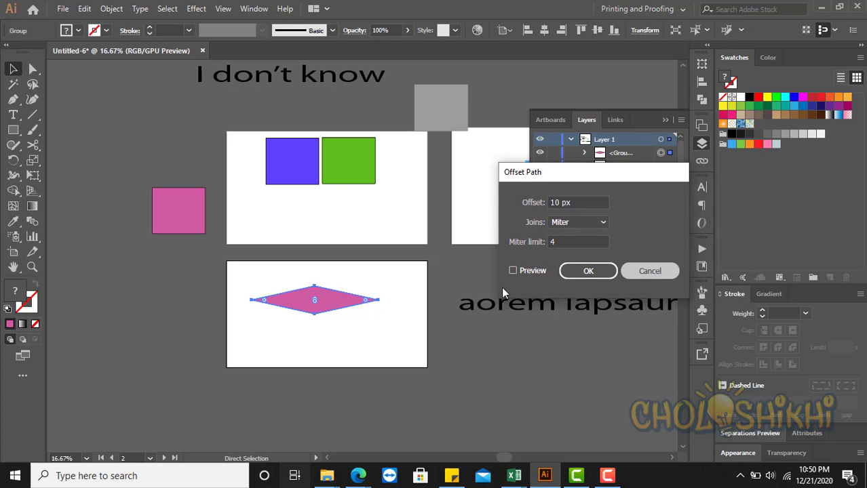
# Move the pink diamond slightly down on its artboard and fit the artboard to the selected art with the custom shortcut
pyautogui.moveTo(322, 304)
pyautogui.mouseDown()
pyautogui.moveTo(336, 329)
pyautogui.moveTo(324, 316)
pyautogui.mouseUp()
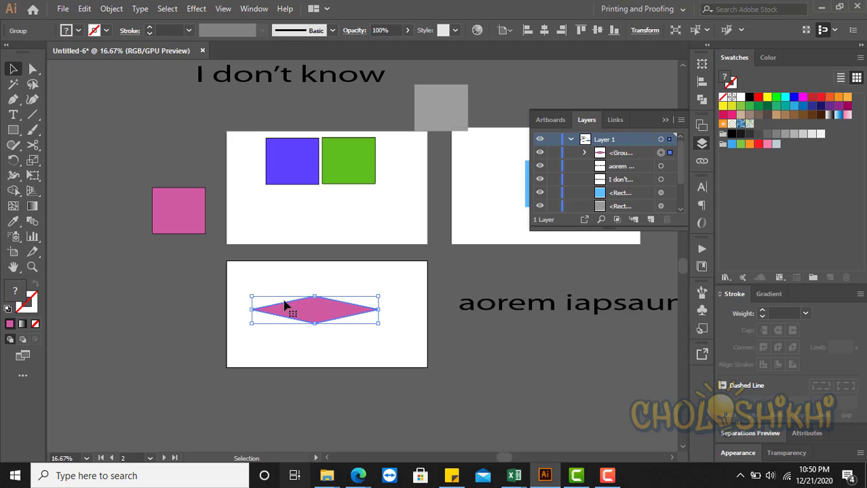
pyautogui.click(332, 352)
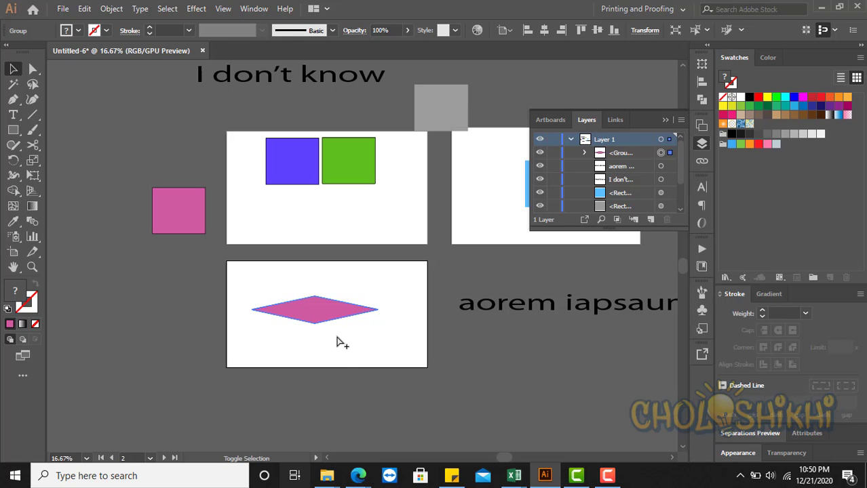
pyautogui.hotkey('ctrl', 'alt', 'f')
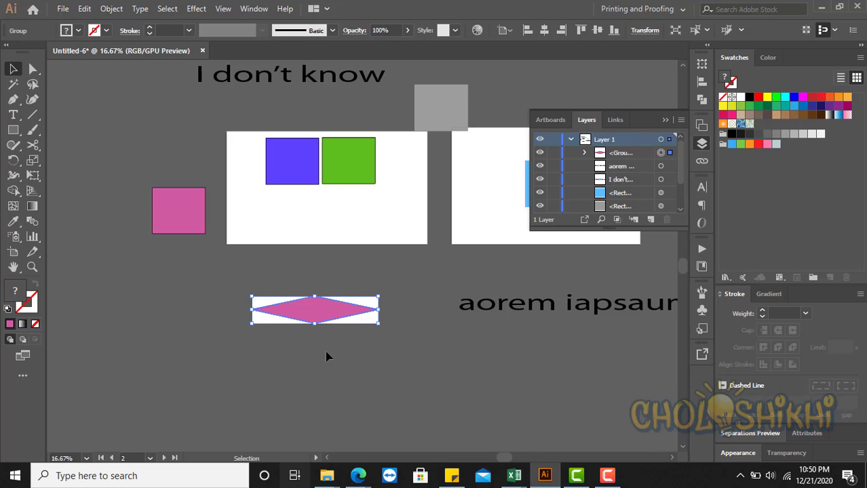
# Check the shortcut listed beside Fit to Selected Art among the Artboards commands, and deselect the diamond
pyautogui.click(84, 9)
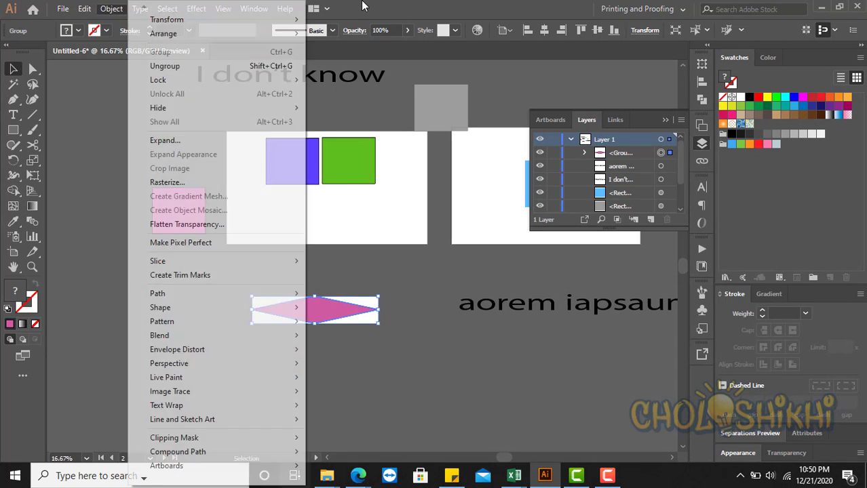
pyautogui.click(387, 63)
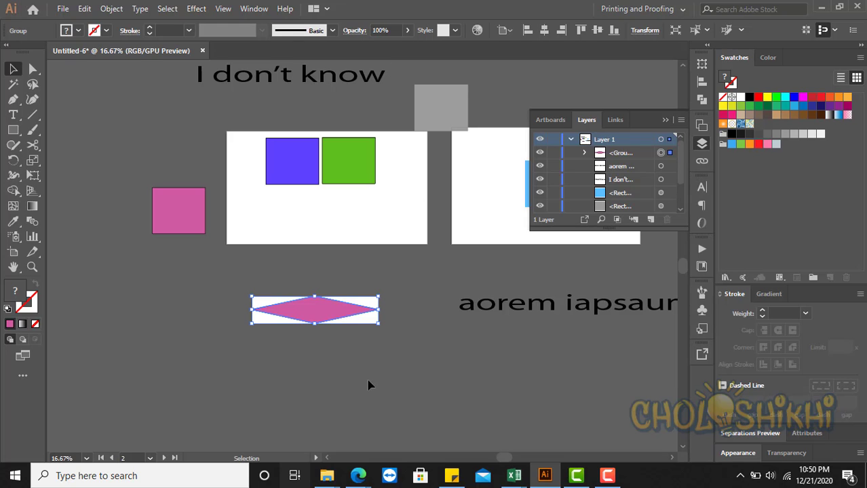
pyautogui.click(85, 9)
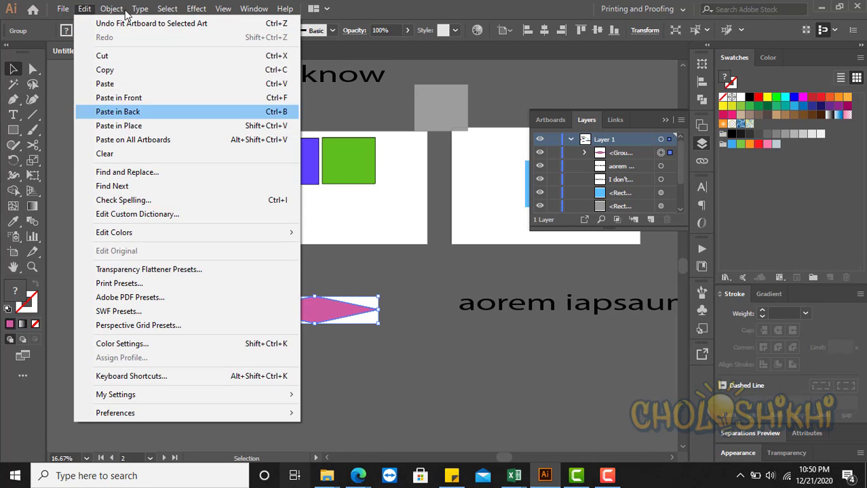
pyautogui.moveTo(110, 8)
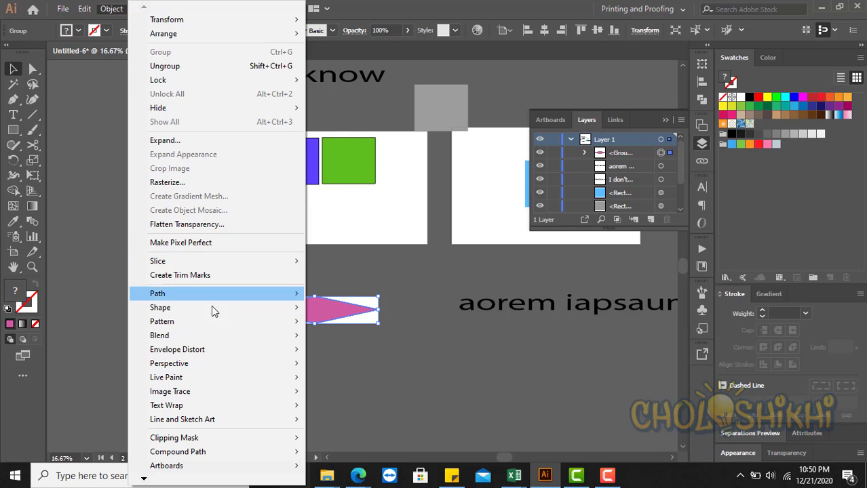
pyautogui.moveTo(193, 470)
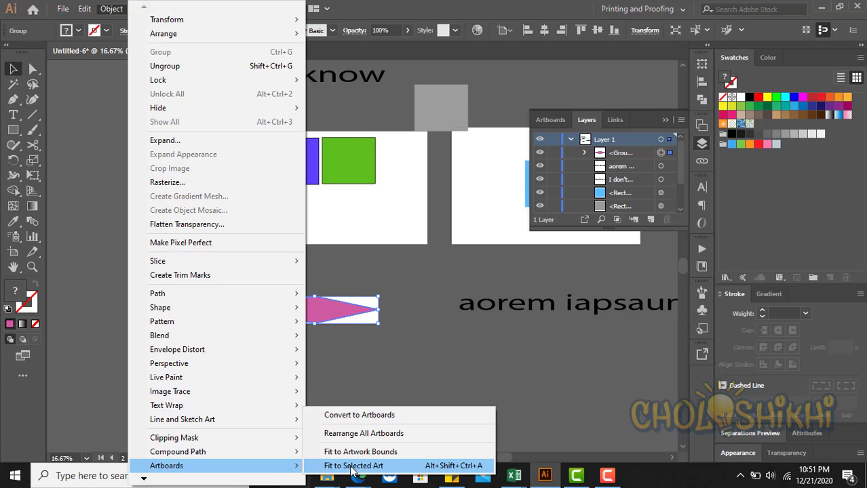
pyautogui.click(515, 349)
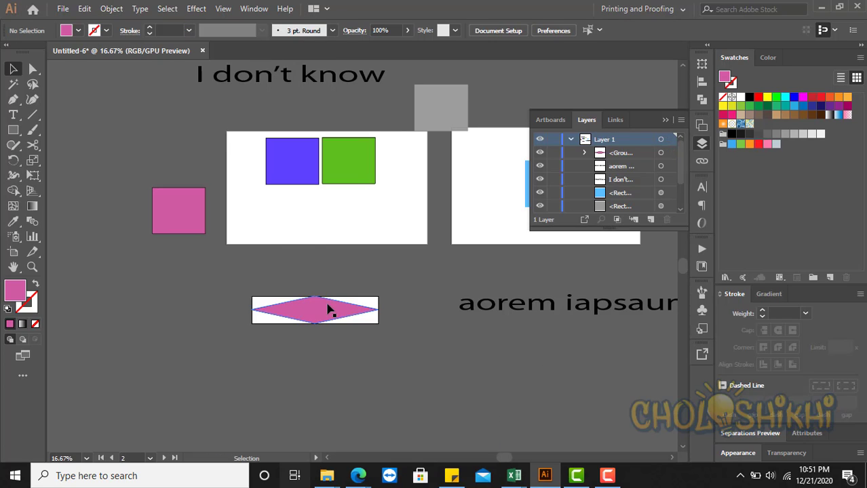
# Stretch the pink diamond taller and fit its artboard to the selected art with the custom shortcut
pyautogui.moveTo(319, 308)
pyautogui.mouseDown()
pyautogui.moveTo(300, 329)
pyautogui.moveTo(298, 372)
pyautogui.moveTo(345, 383)
pyautogui.moveTo(303, 289)
pyautogui.moveTo(305, 317)
pyautogui.mouseUp()
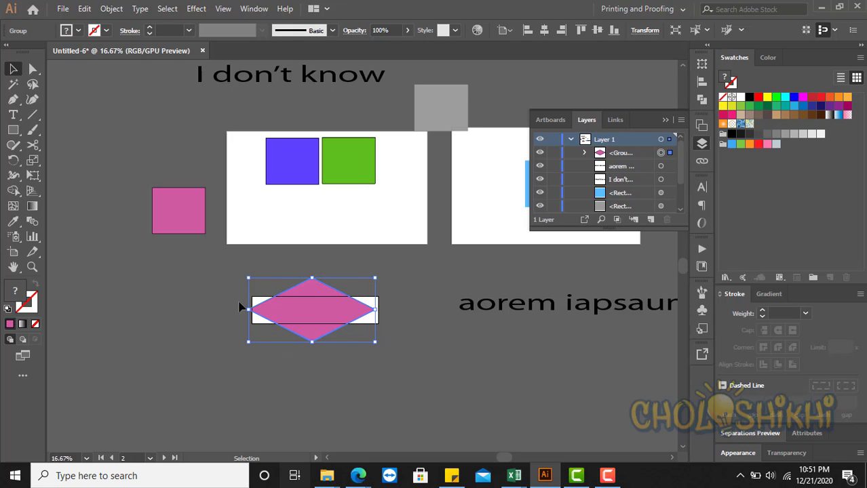
pyautogui.press('a')
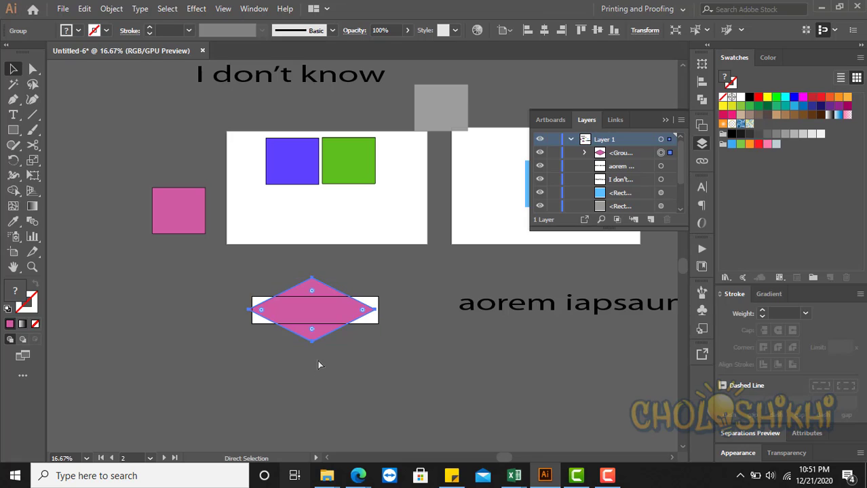
pyautogui.press('v')
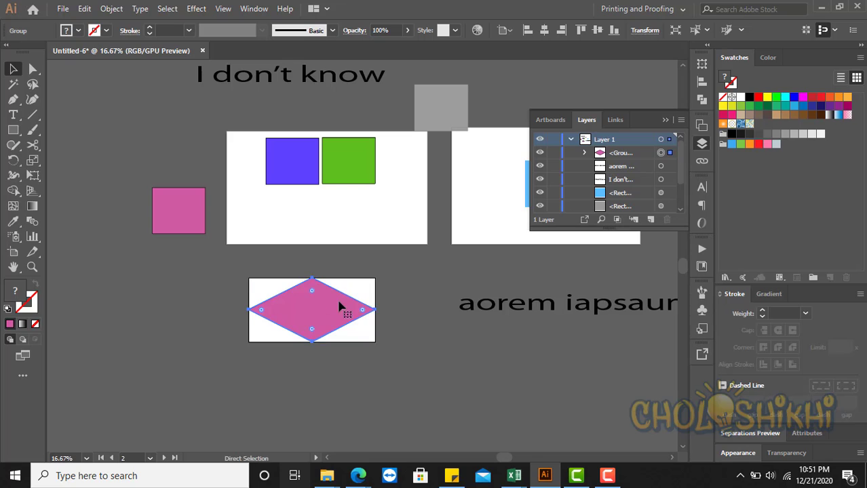
# Undo the artboard fit and reapply it to the diamond by choosing the Fit to Selected Art command, leaving the diamond selected
pyautogui.hotkey('ctrl', 'z')
pyautogui.click(109, 8)
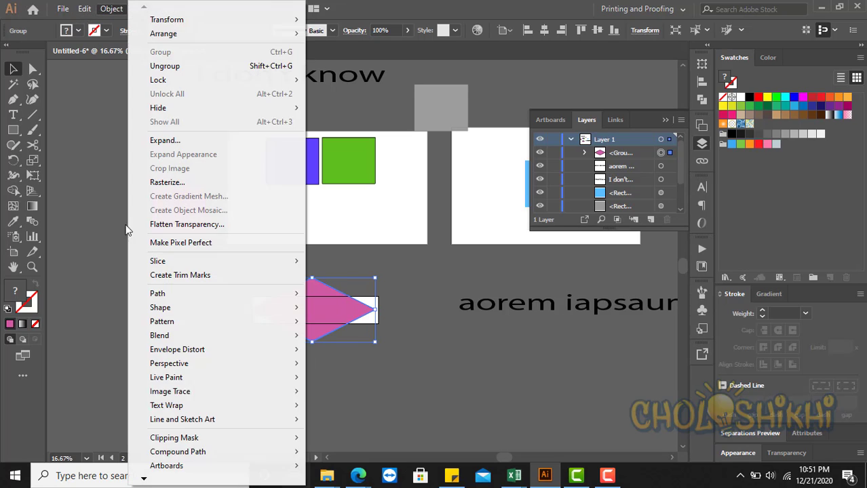
pyautogui.moveTo(241, 467)
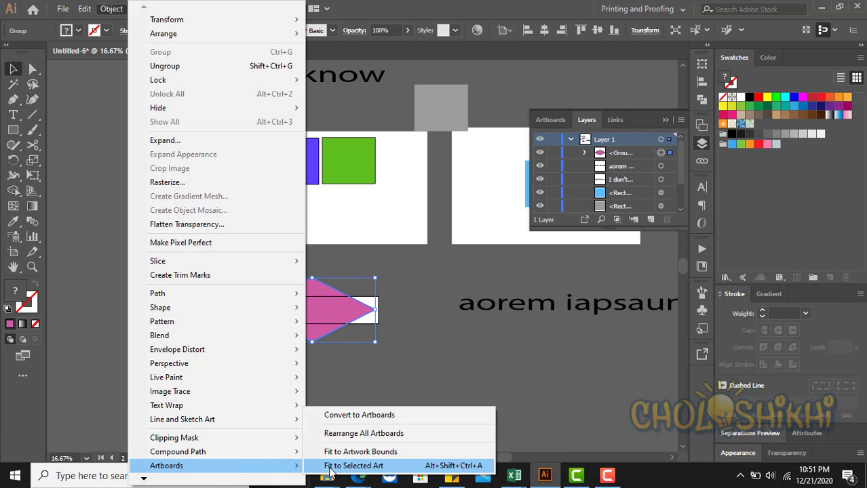
pyautogui.click(342, 468)
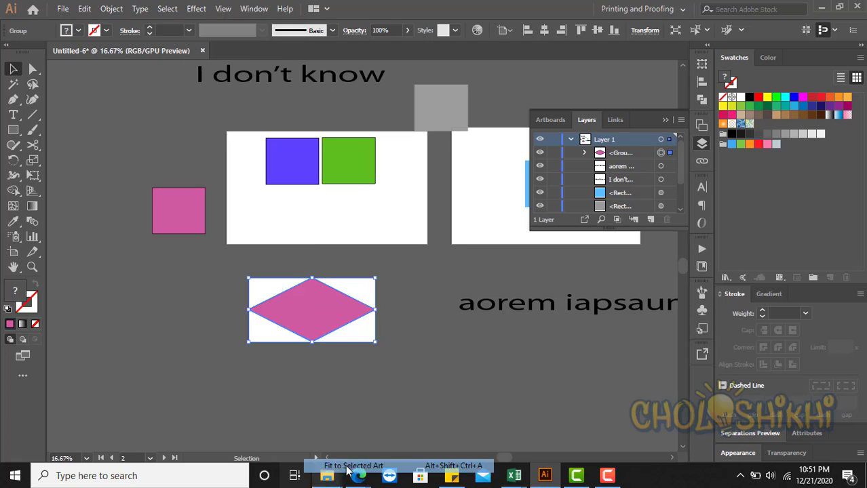
pyautogui.click(418, 342)
pyautogui.click(347, 322)
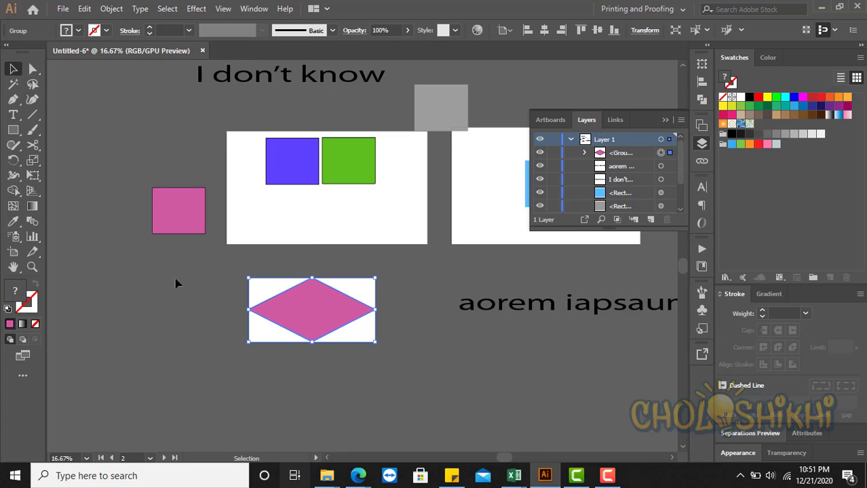
# Locate the My Settings export and import commands, open Export Settings and cancel it
pyautogui.click(84, 8)
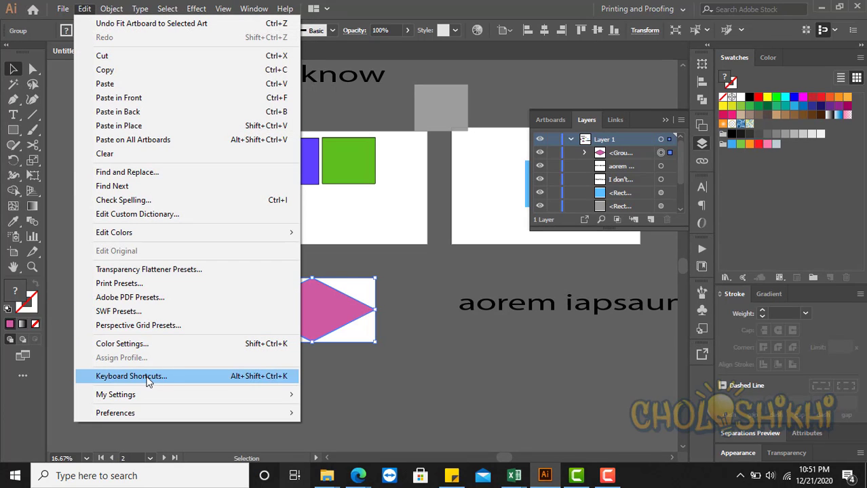
pyautogui.moveTo(190, 395)
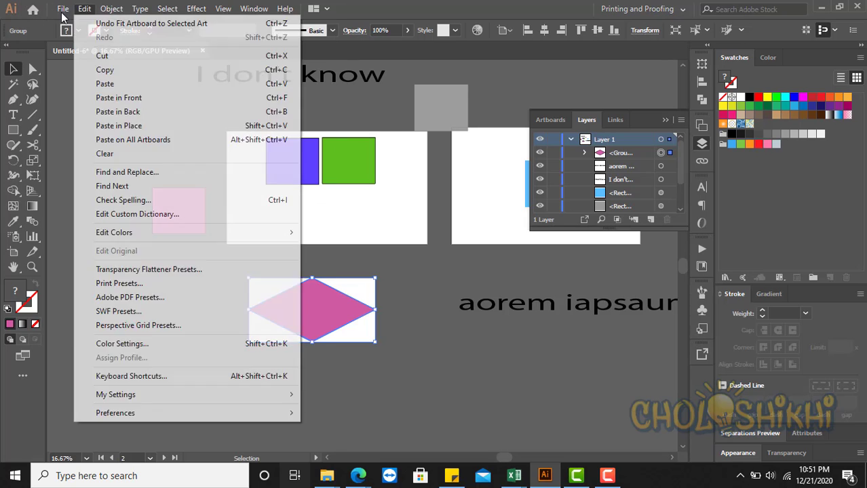
pyautogui.moveTo(63, 12)
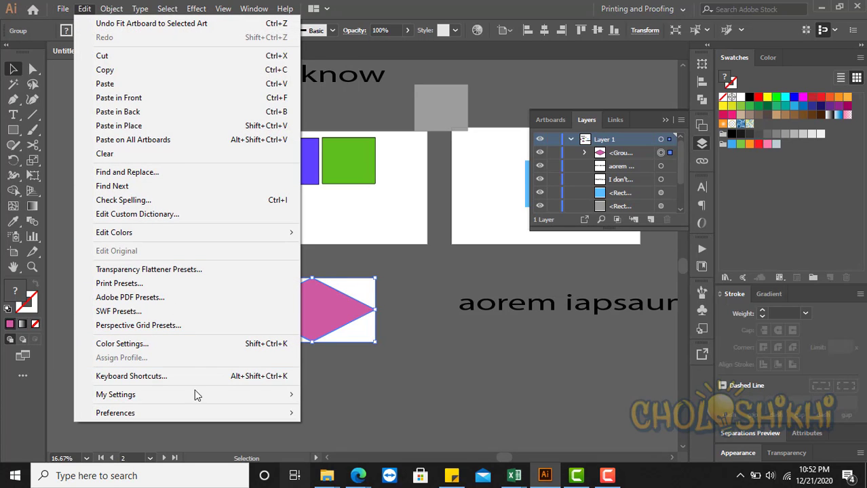
pyautogui.moveTo(247, 397)
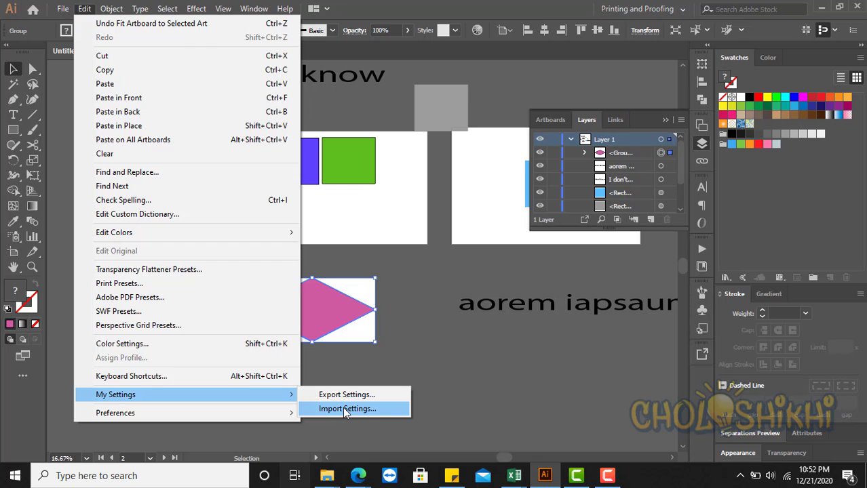
pyautogui.click(343, 397)
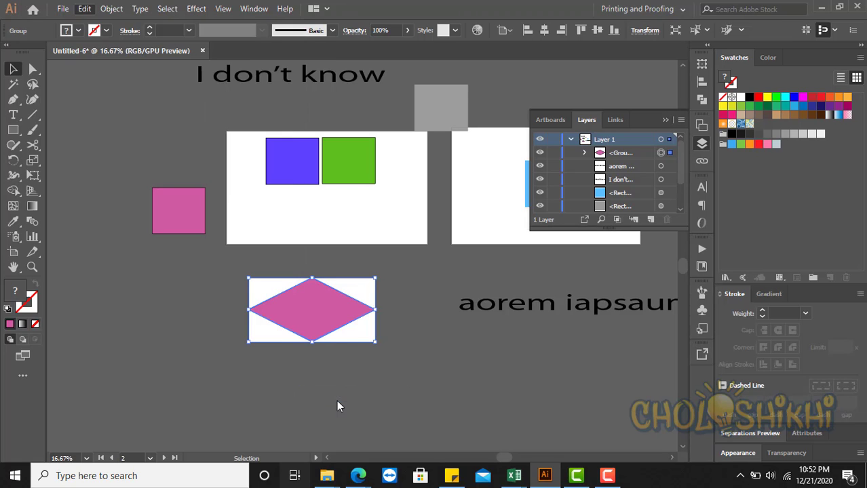
pyautogui.click(388, 284)
# View the list of available workspaces, keep Printing and Proofing, and deselect the pink diamond
pyautogui.click(653, 10)
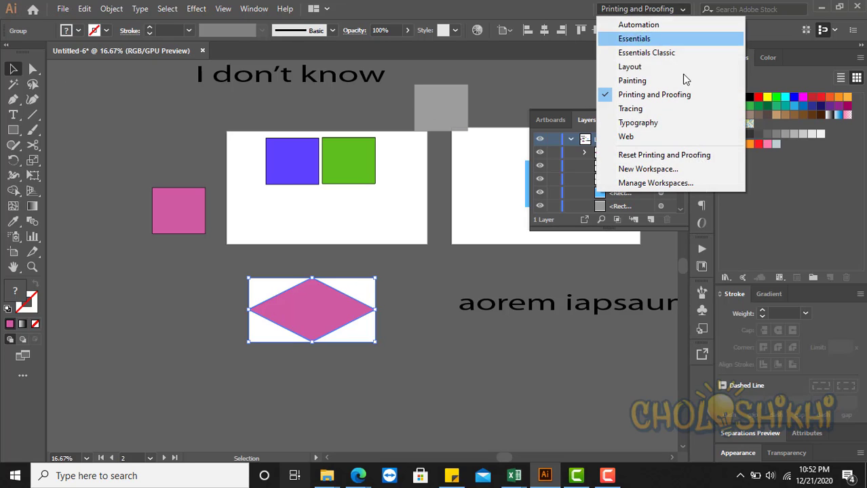
pyautogui.click(487, 269)
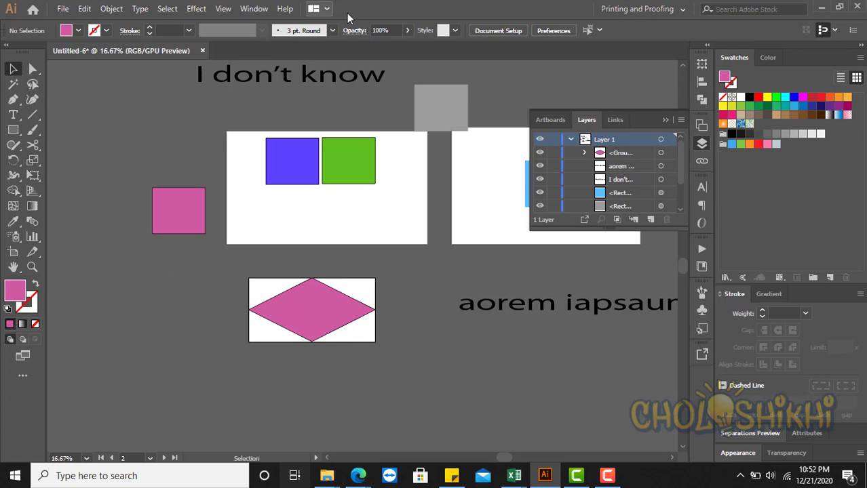
pyautogui.click(84, 8)
pyautogui.moveTo(106, 15)
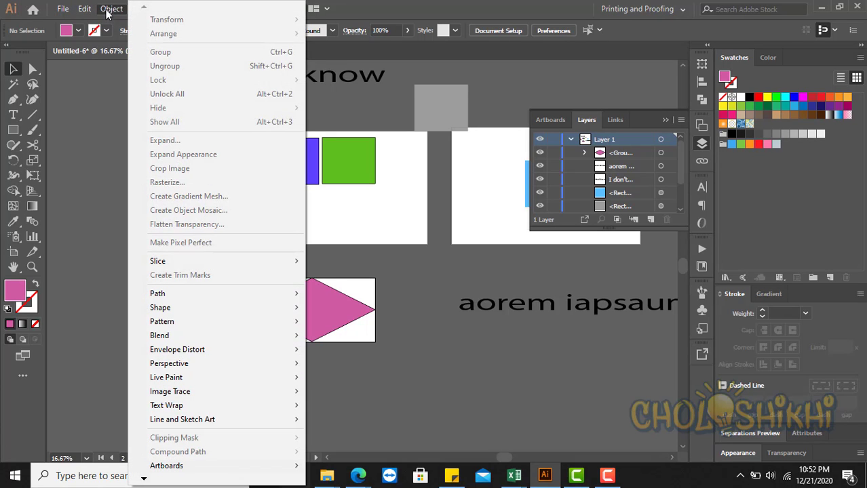
pyautogui.click(84, 8)
# Export the application settings to the Documents folder under the suggested name AI23Settings_12-21-2020_10 53 PM
pyautogui.click(84, 8)
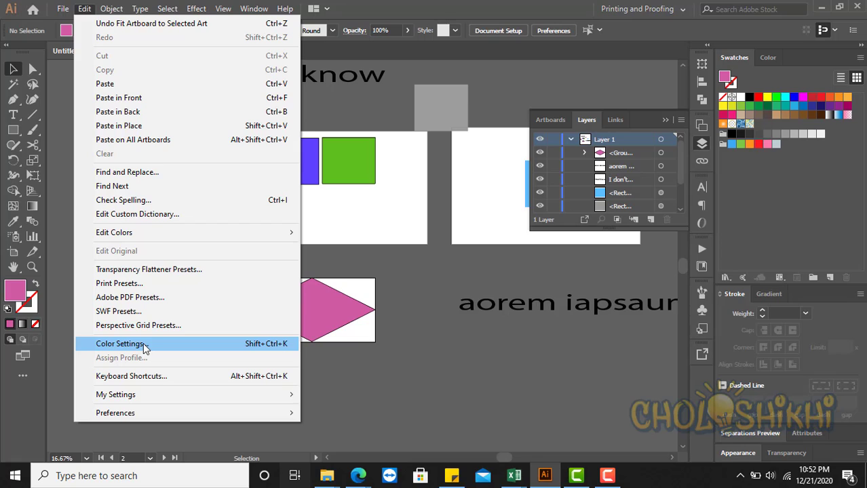
pyautogui.moveTo(138, 398)
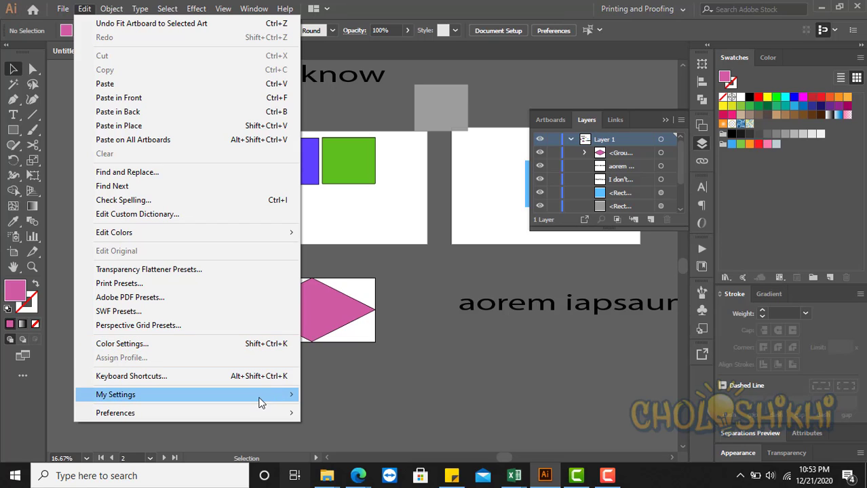
pyautogui.moveTo(282, 401)
pyautogui.click(342, 399)
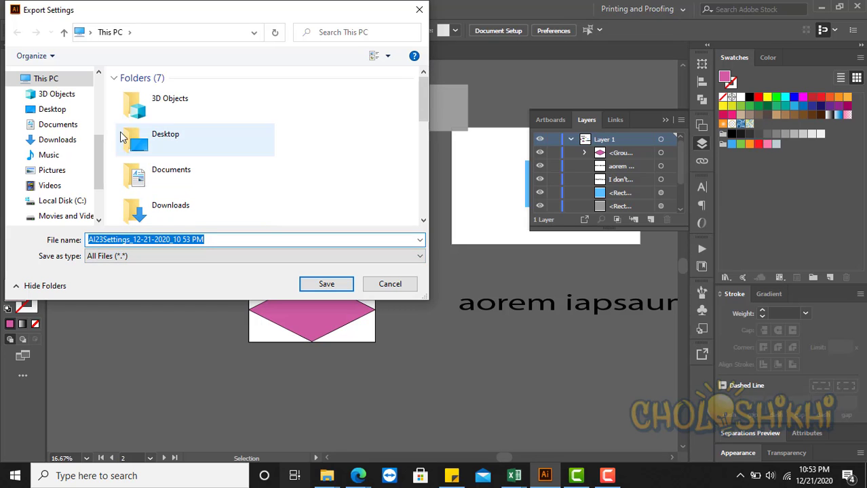
pyautogui.click(58, 124)
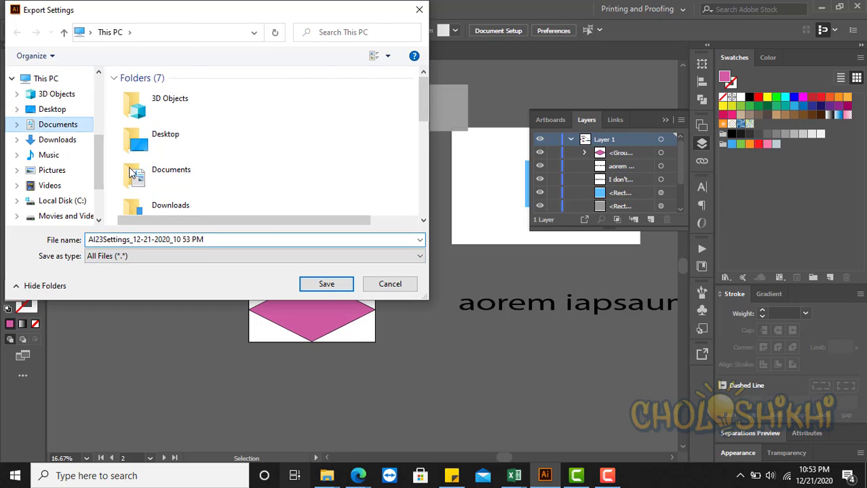
pyautogui.click(323, 285)
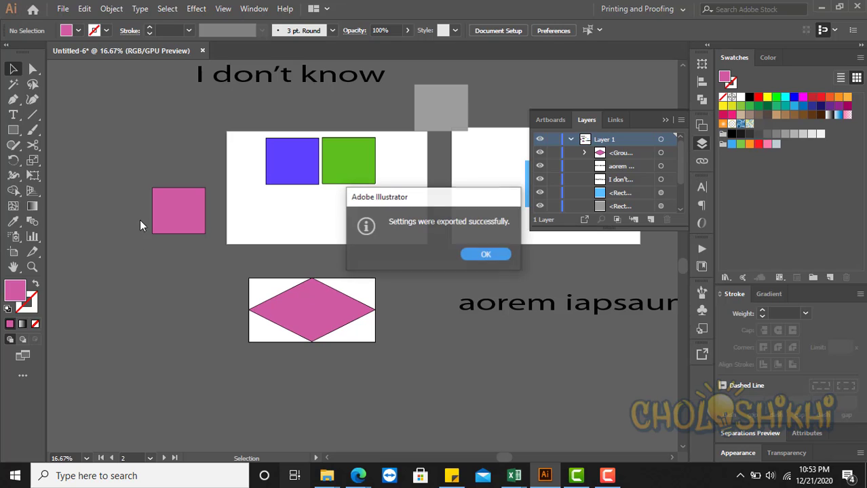
pyautogui.click(485, 255)
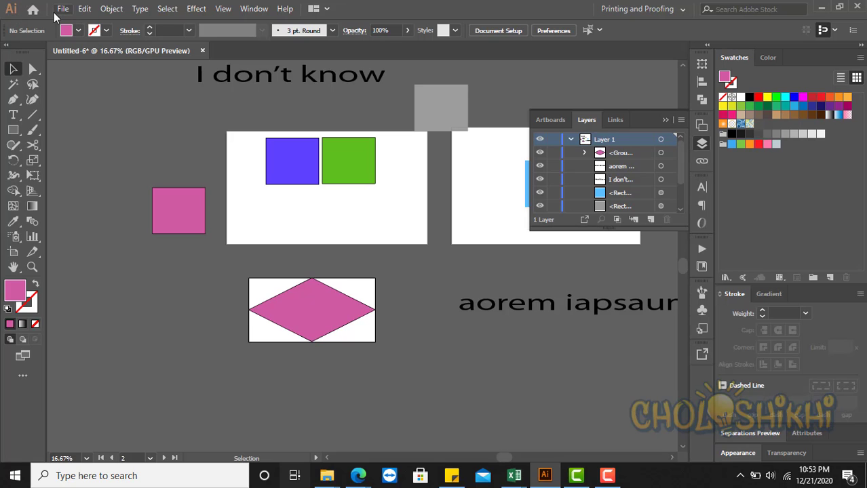
# Open Import Settings, browse to the exported settings file in the Documents folder, and cancel the import
pyautogui.click(84, 9)
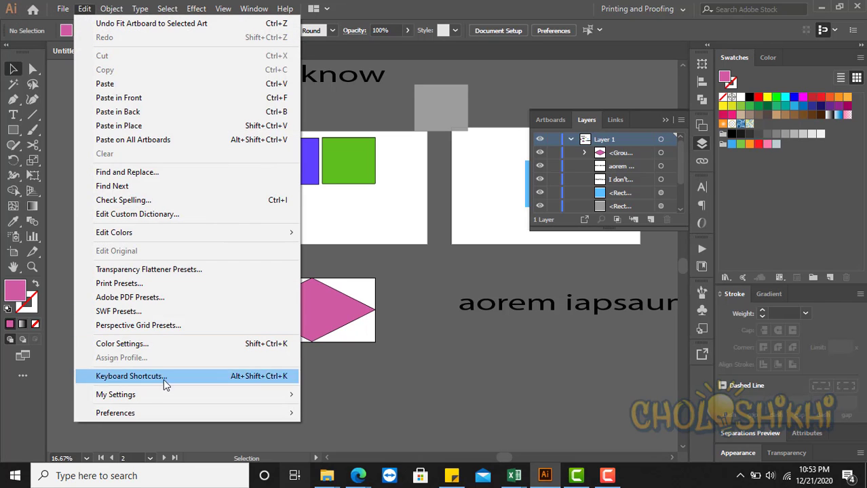
pyautogui.moveTo(163, 392)
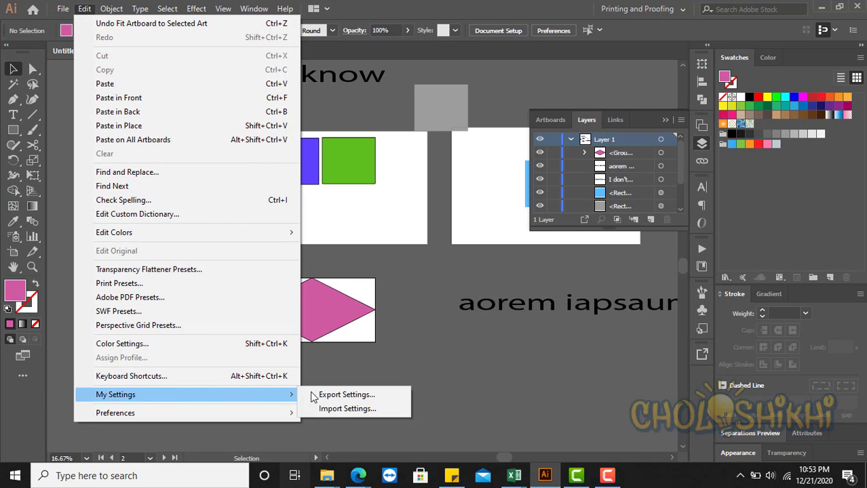
pyautogui.click(347, 409)
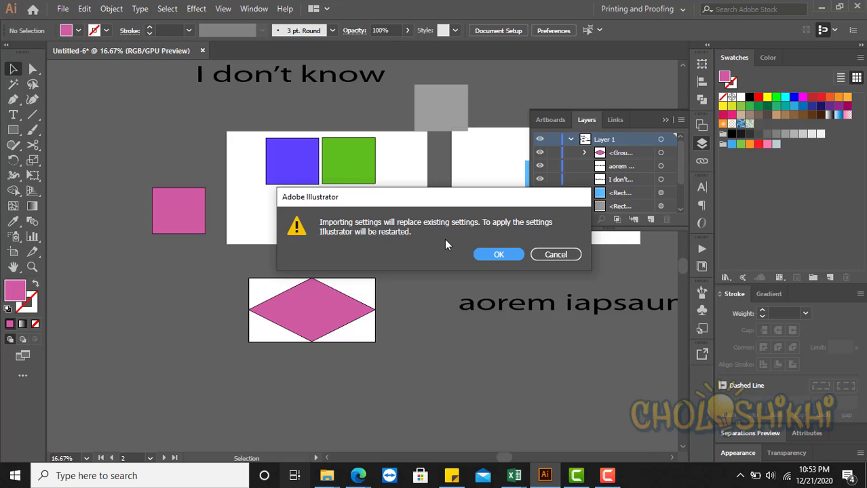
pyautogui.click(488, 254)
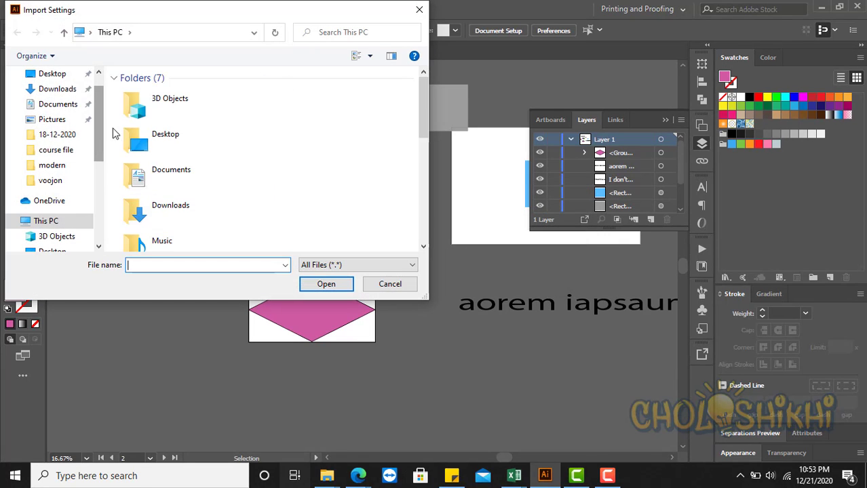
pyautogui.scroll(-5, 153, 146)
pyautogui.scroll(5, 156, 163)
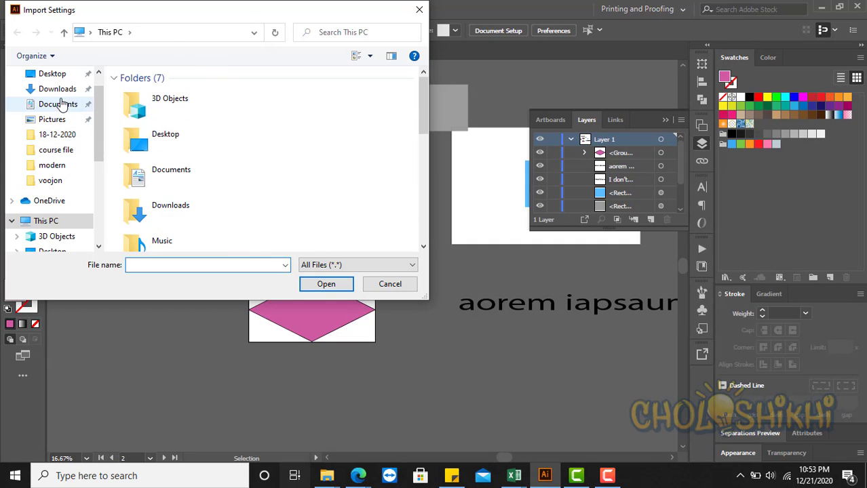
pyautogui.click(42, 89)
pyautogui.click(59, 109)
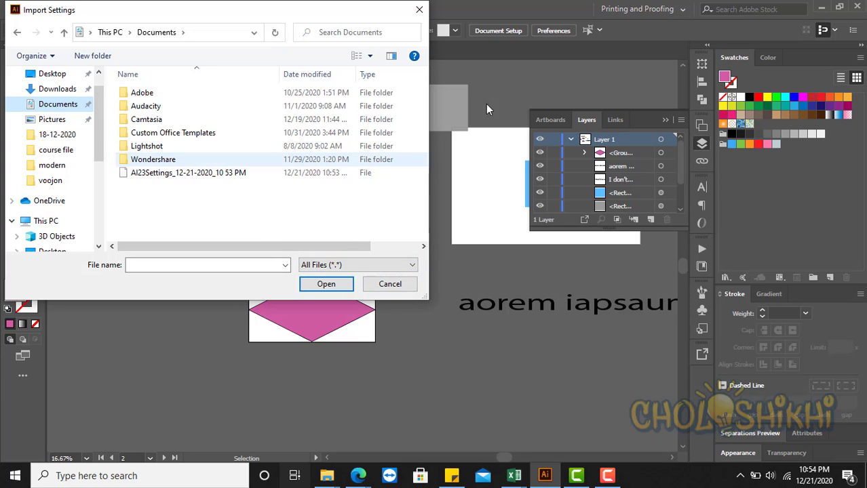
pyautogui.click(387, 284)
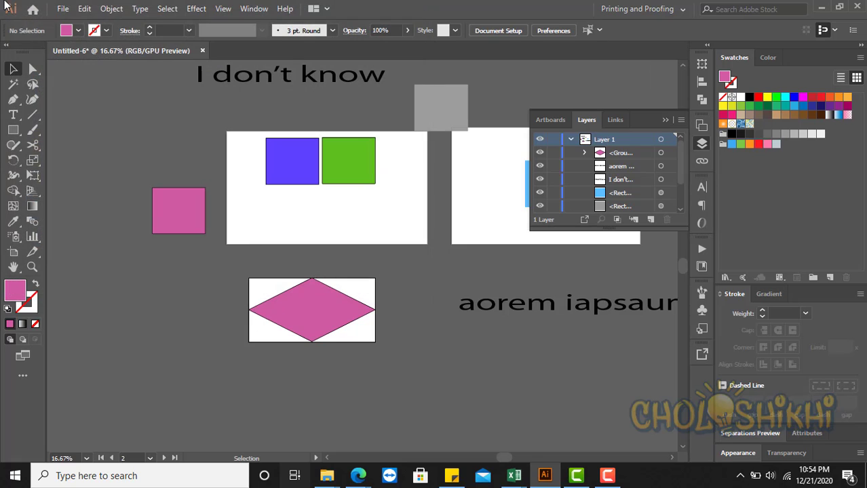
# Review the General preferences, including the keyboard increment, and close them without changes
pyautogui.click(83, 9)
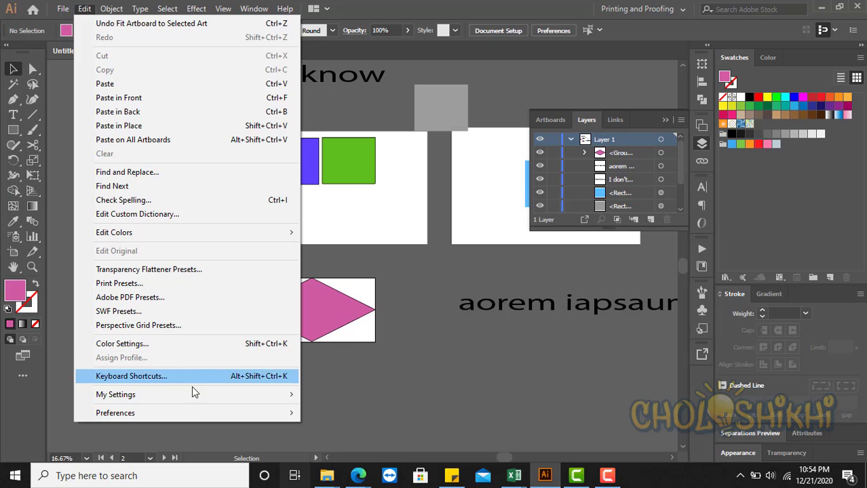
pyautogui.moveTo(154, 413)
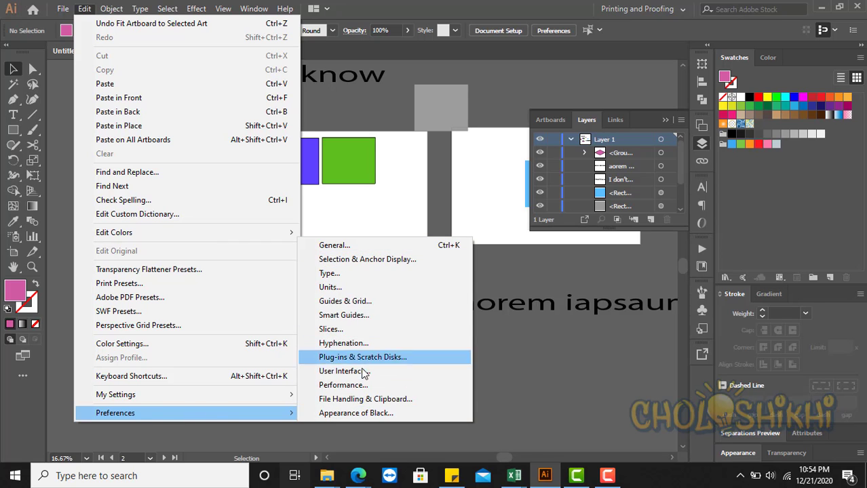
pyautogui.click(349, 244)
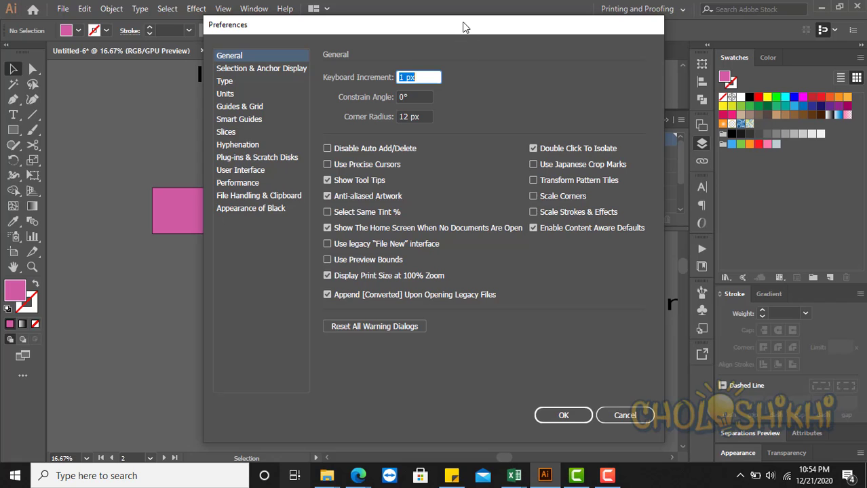
pyautogui.moveTo(463, 26); pyautogui.dragTo(397, 33)
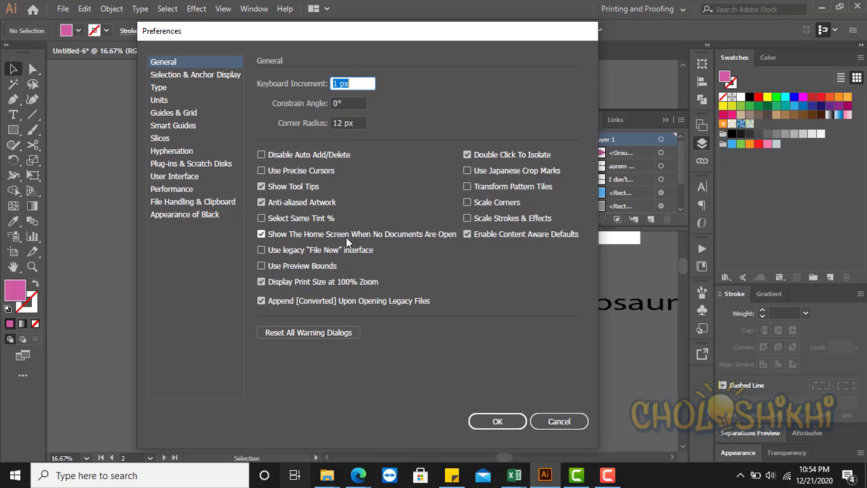
pyautogui.click(557, 420)
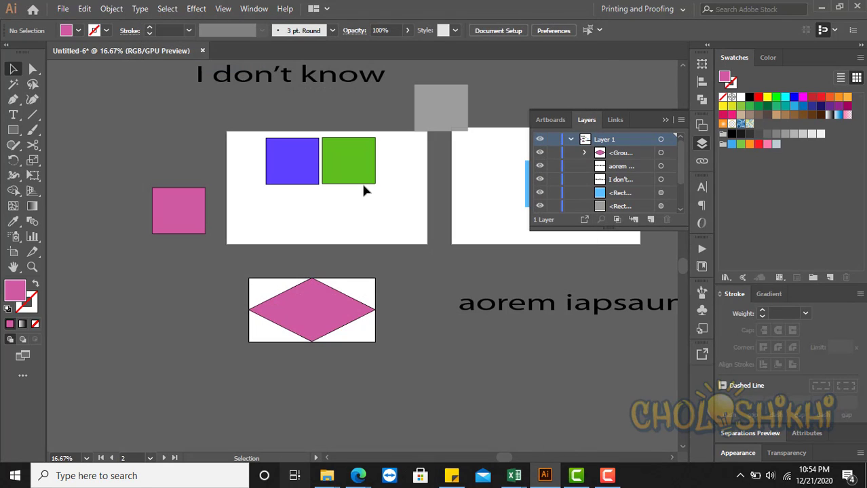
# Nudge the green square back and forth by the keyboard increment, ending one step to the right, and dismiss the Move dialog
pyautogui.click(330, 167)
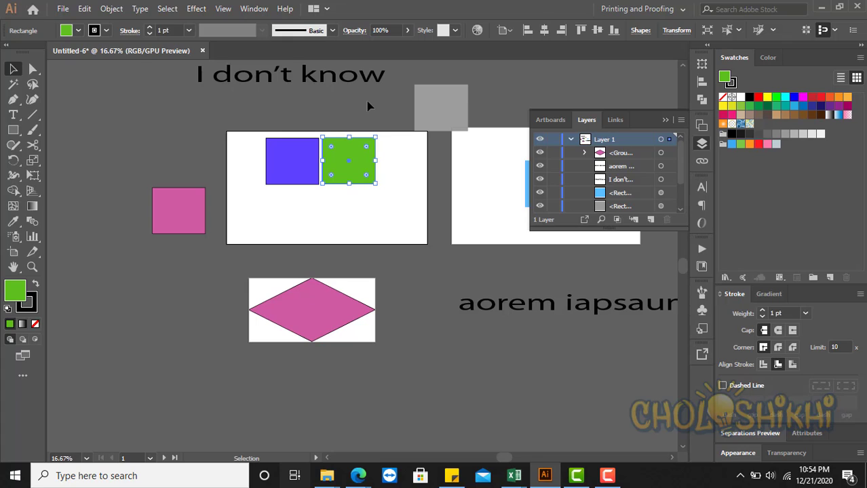
pyautogui.press('Right')
pyautogui.press('Left')
pyautogui.press('Down')
pyautogui.press('Up')
pyautogui.press('Down')
pyautogui.press('Up')
pyautogui.press('Right')
pyautogui.press('Return')
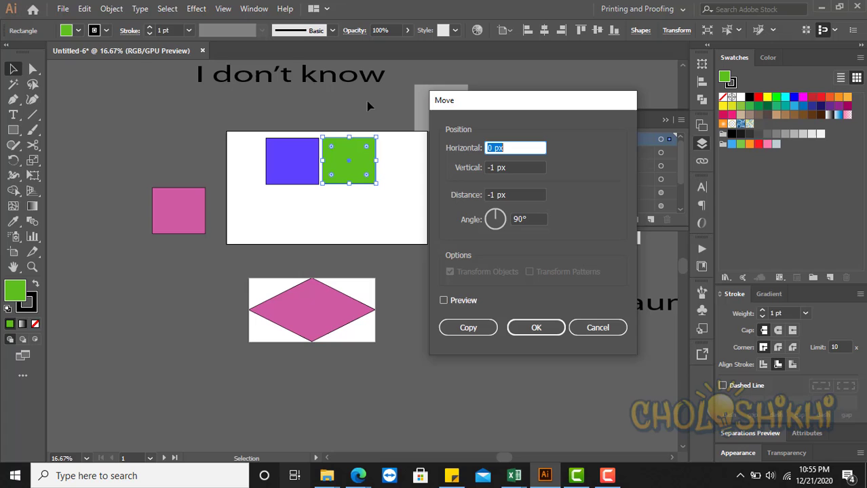
pyautogui.click(596, 327)
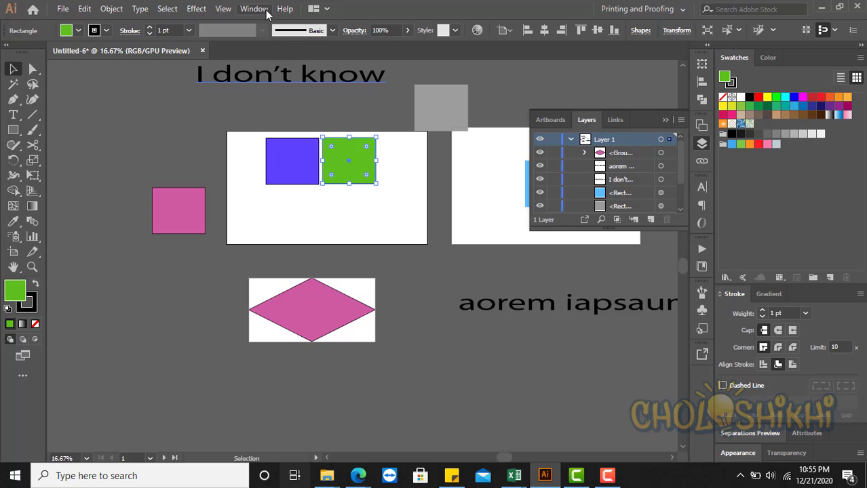
# Reopen the preferences and review the Selection & Anchor Display and Type options, leaving Show Indic Options enabled
pyautogui.hotkey('ctrl', 'k')
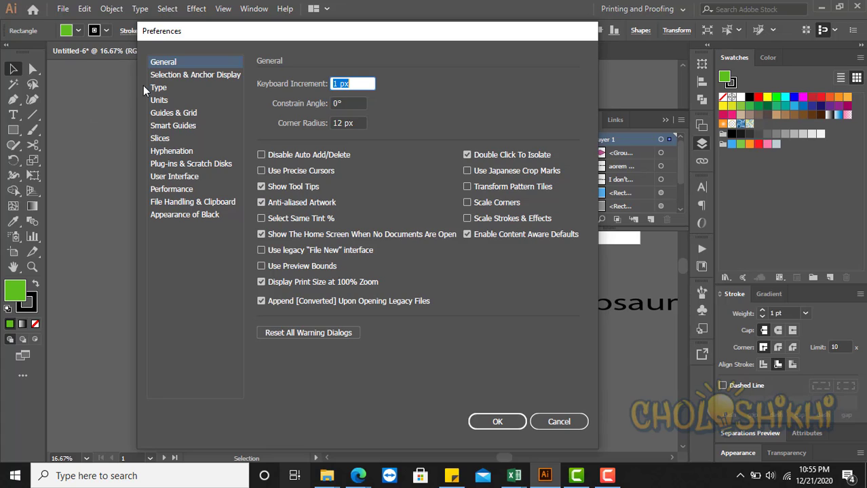
pyautogui.click(173, 73)
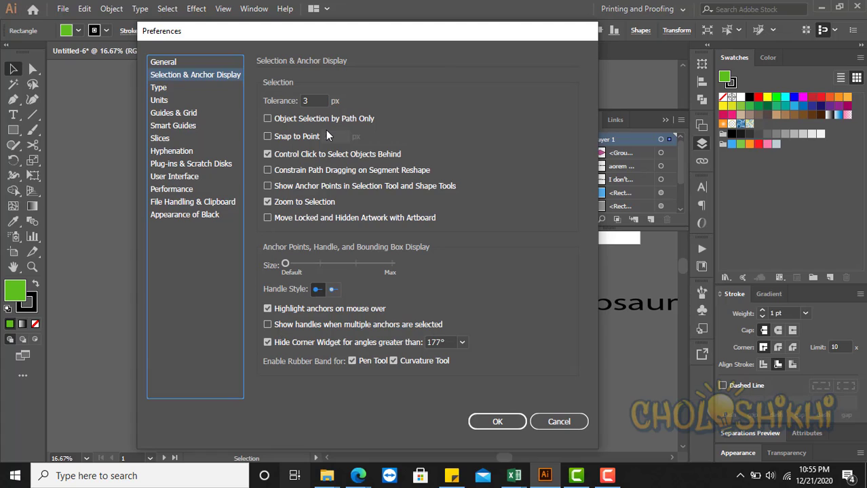
pyautogui.click(159, 87)
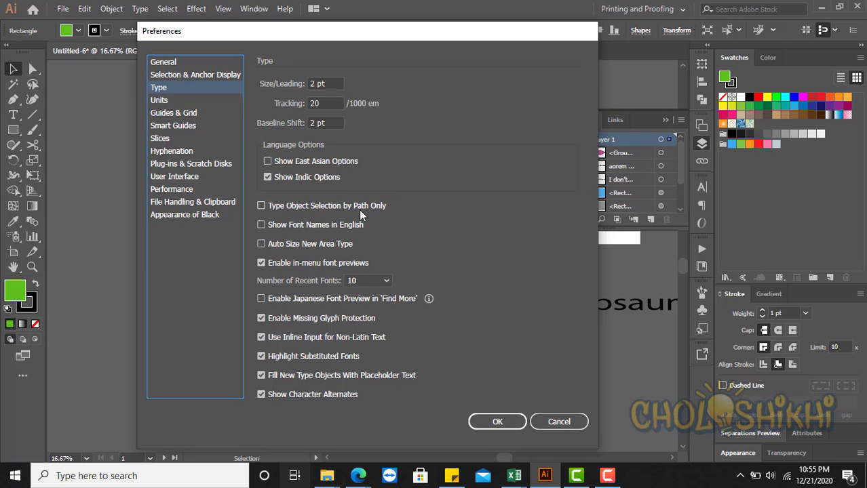
pyautogui.click(266, 178)
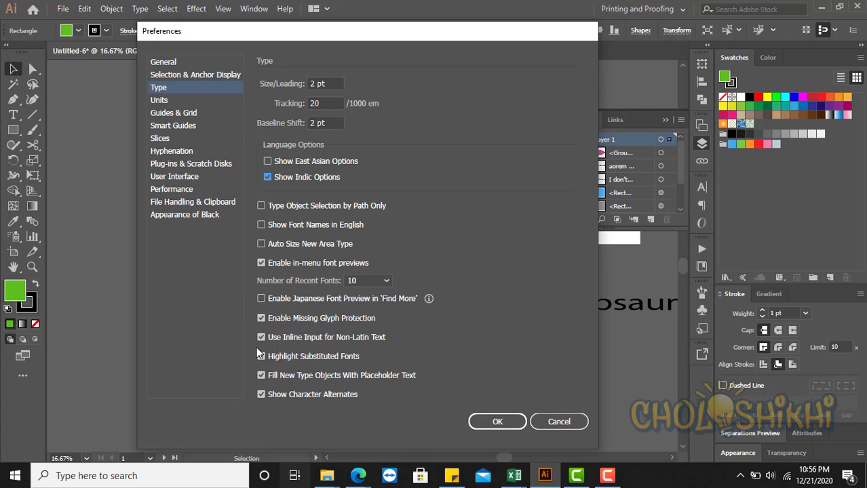
# Examine the Units preferences and the unit choices for Stroke and Type, keeping both at Points
pyautogui.click(163, 102)
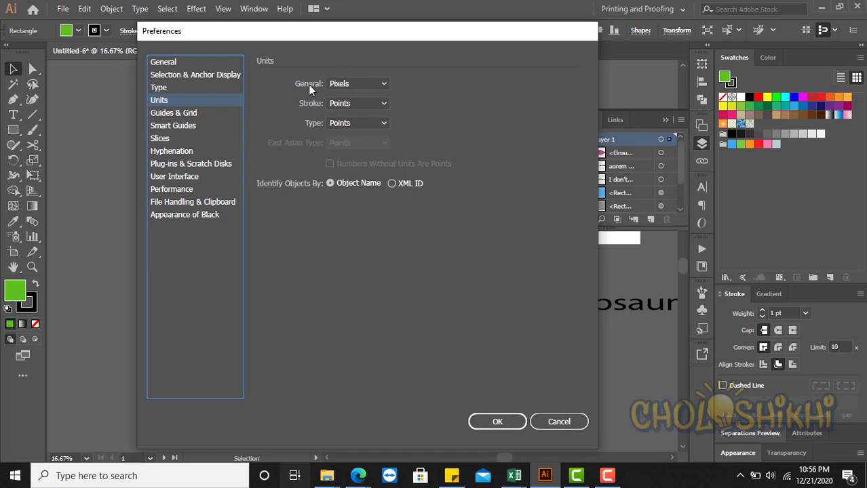
pyautogui.click(349, 103)
pyautogui.click(363, 120)
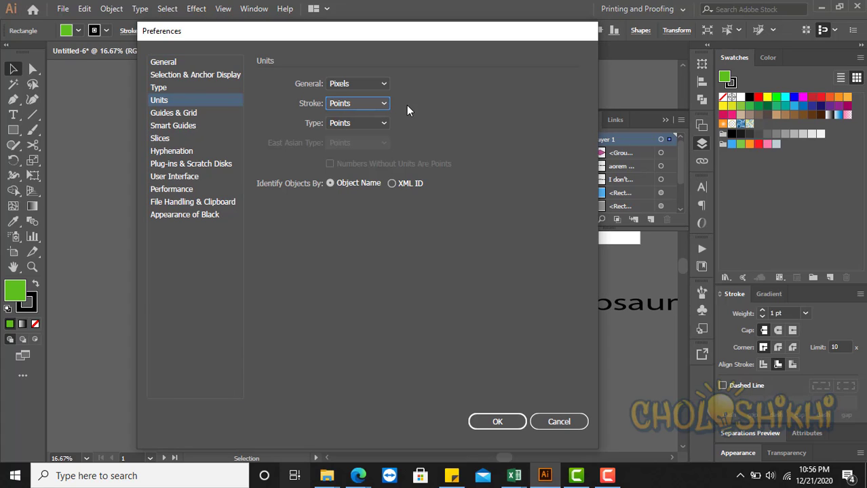
pyautogui.click(353, 124)
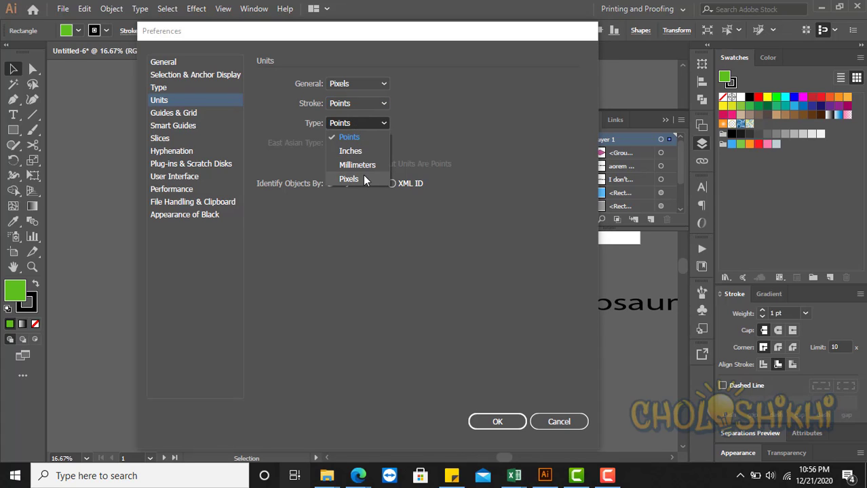
pyautogui.click(417, 128)
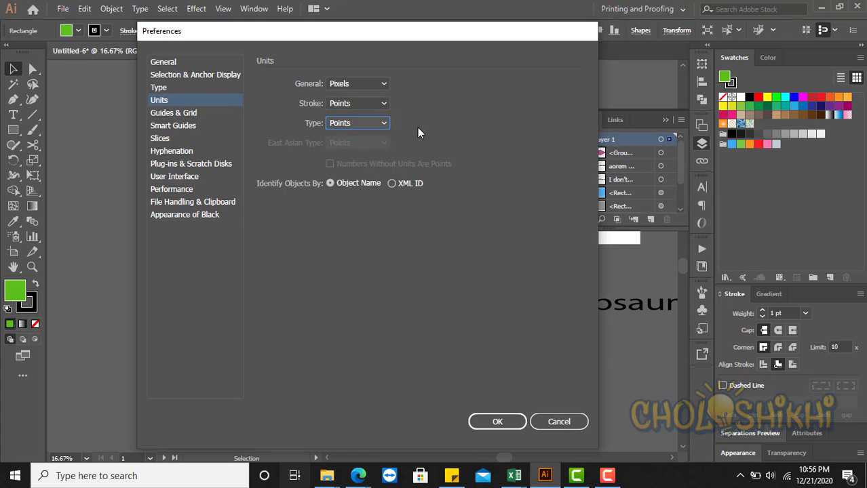
pyautogui.click(350, 124)
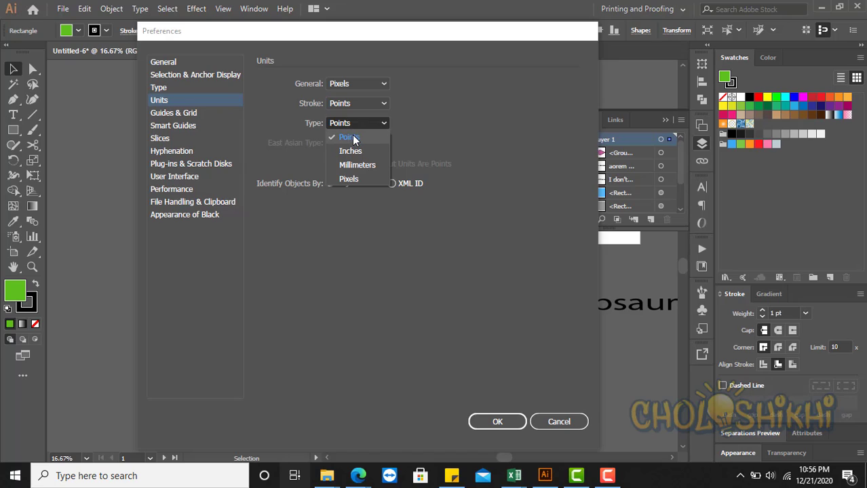
pyautogui.click(415, 120)
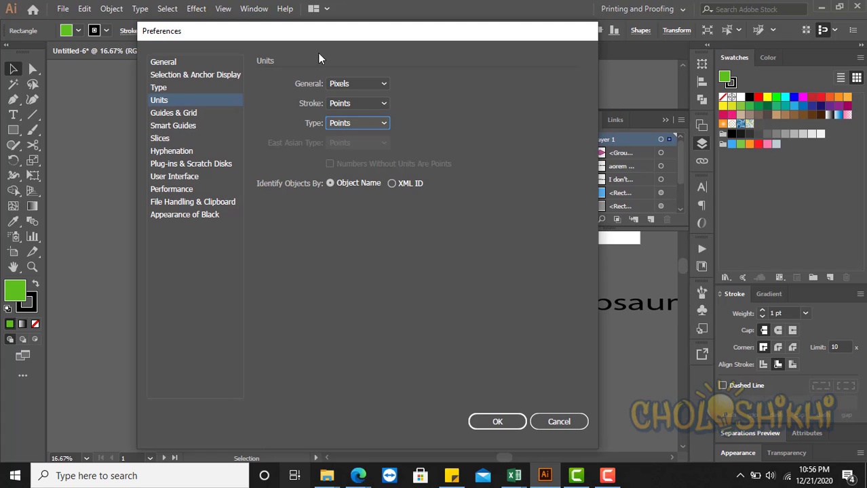
# Review the Guides & Grid preferences and close them without changes
pyautogui.click(181, 116)
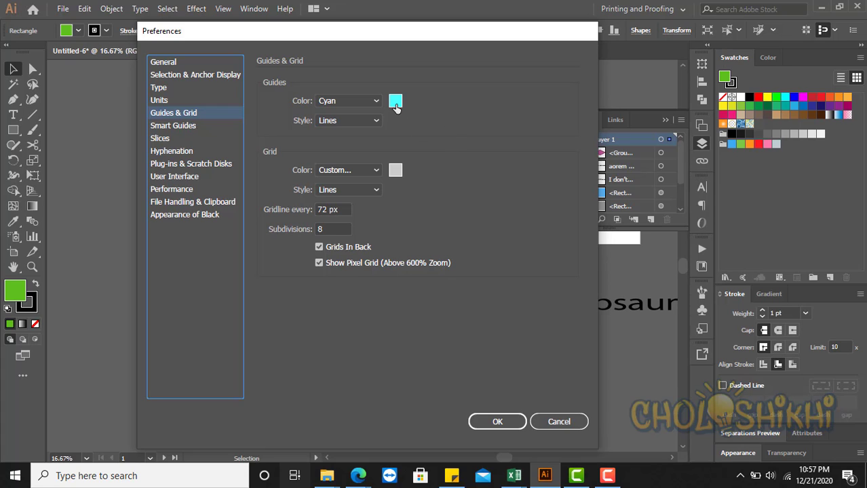
pyautogui.click(572, 421)
pyautogui.press('a')
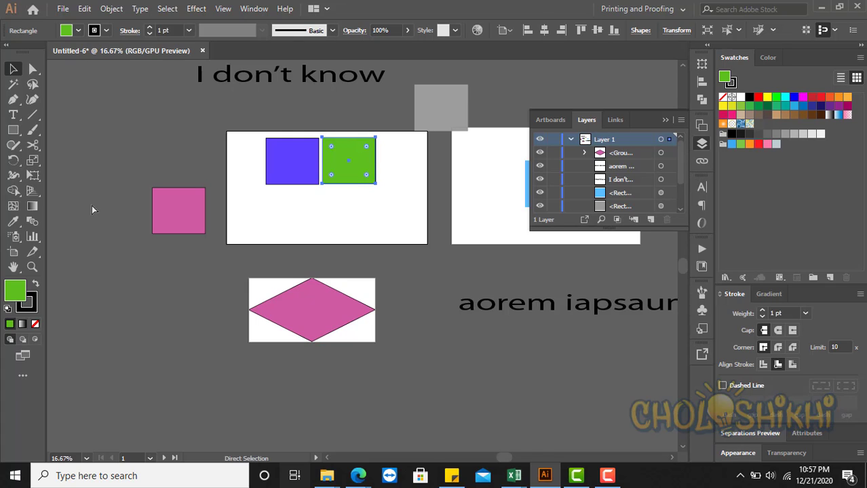
# Show the rulers, place a vertical guide along the first artboard's left edge, and clear the selection
pyautogui.hotkey('ctrl', 'r')
pyautogui.moveTo(52, 178); pyautogui.dragTo(227, 194)
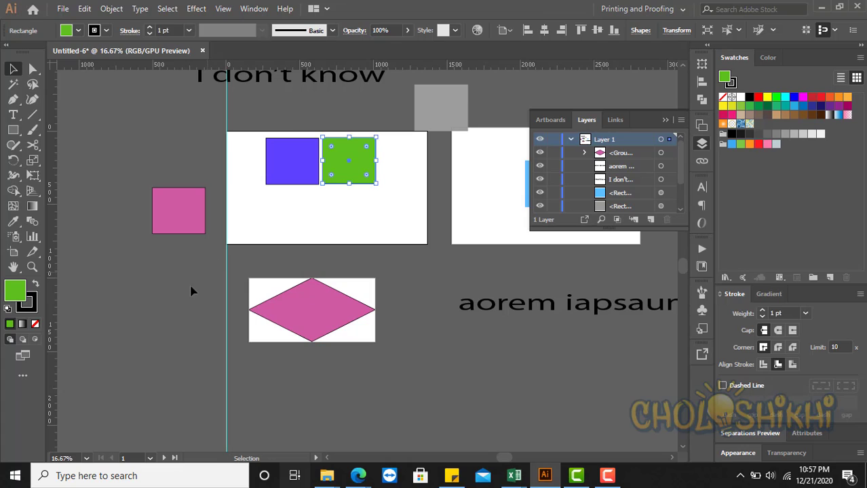
pyautogui.click(258, 300)
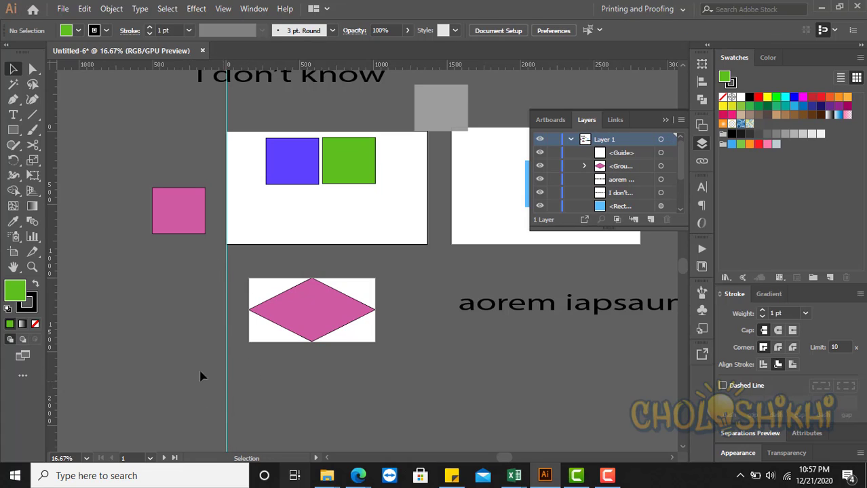
# Set the guide color to the basic red swatch in the Guides & Grid preferences and apply it
pyautogui.hotkey('ctrl', 'k')
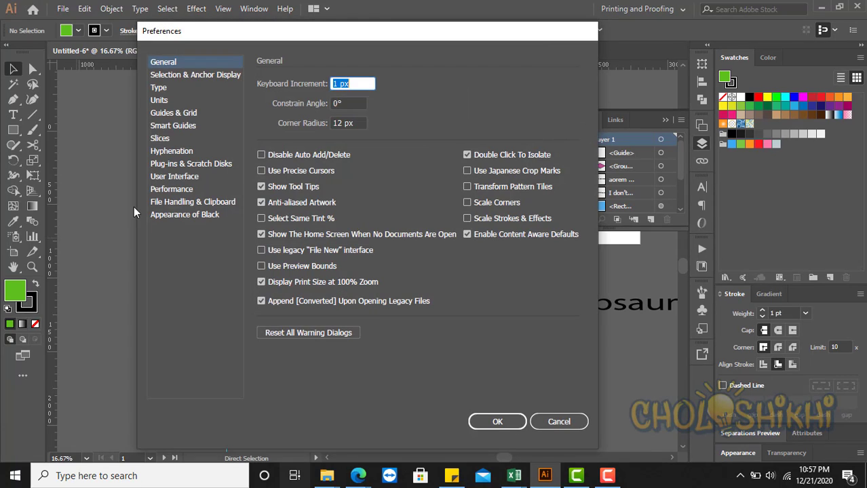
pyautogui.click(188, 114)
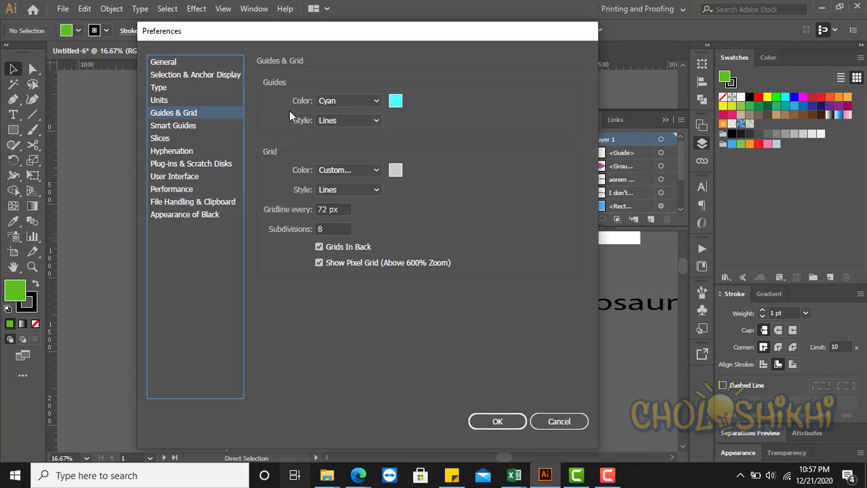
pyautogui.click(396, 101)
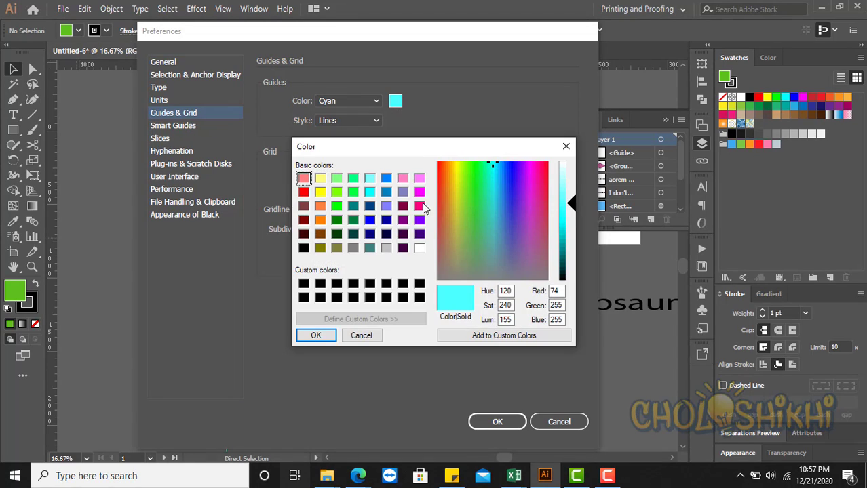
pyautogui.click(304, 192)
pyautogui.click(329, 340)
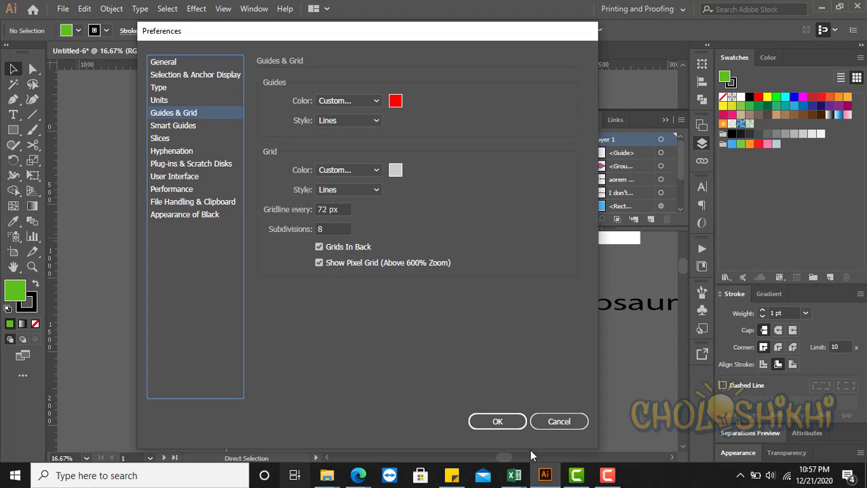
pyautogui.click(502, 422)
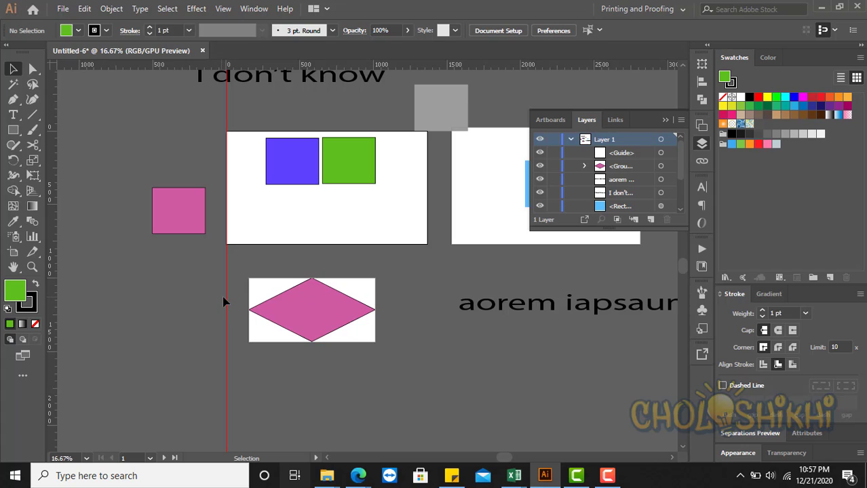
# Add a second vertical guide through the purple square and set the guide color to cyan in the Guides & Grid preferences
pyautogui.moveTo(50, 174); pyautogui.dragTo(291, 271)
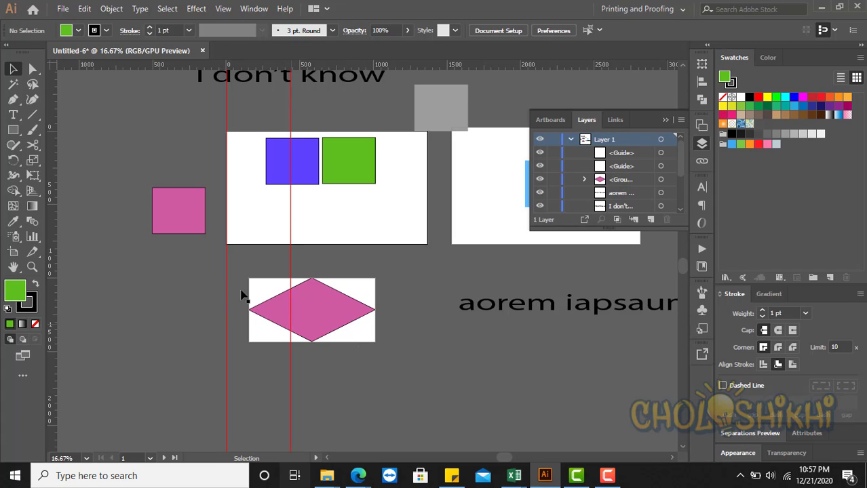
pyautogui.click(84, 9)
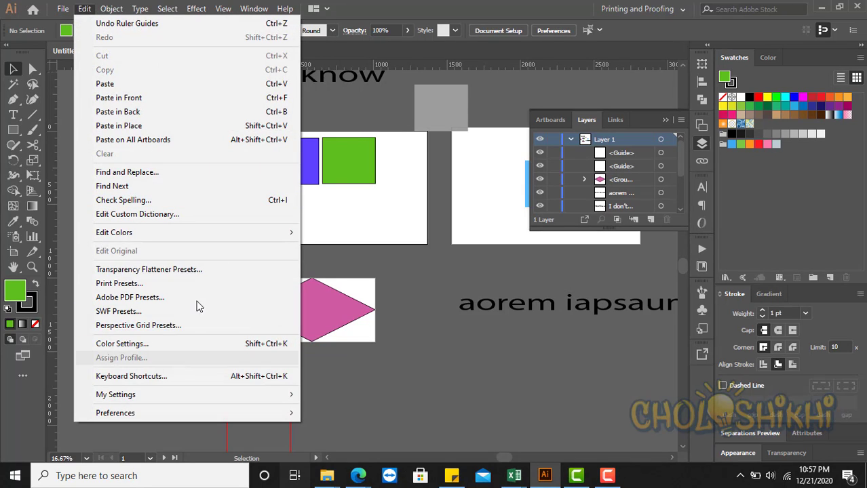
pyautogui.moveTo(268, 412)
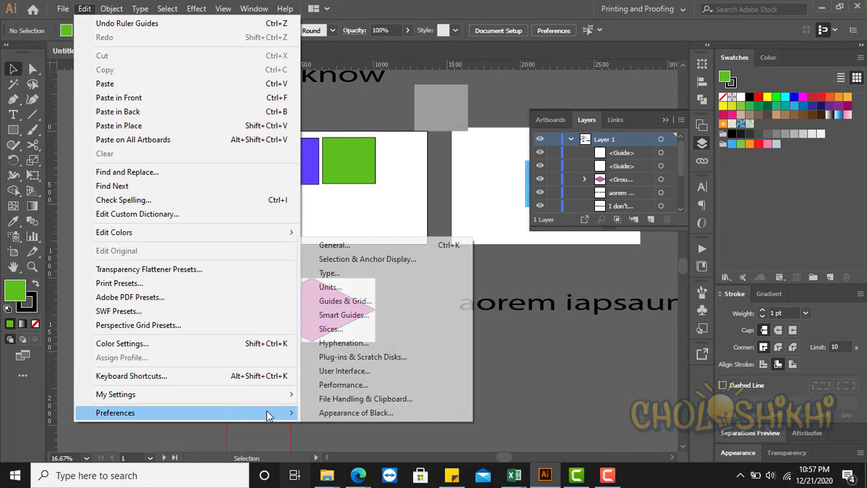
pyautogui.click(358, 289)
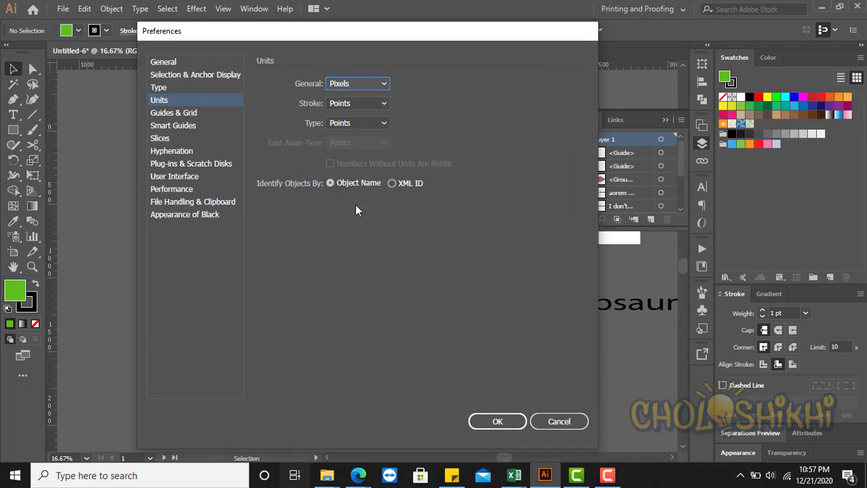
pyautogui.click(162, 114)
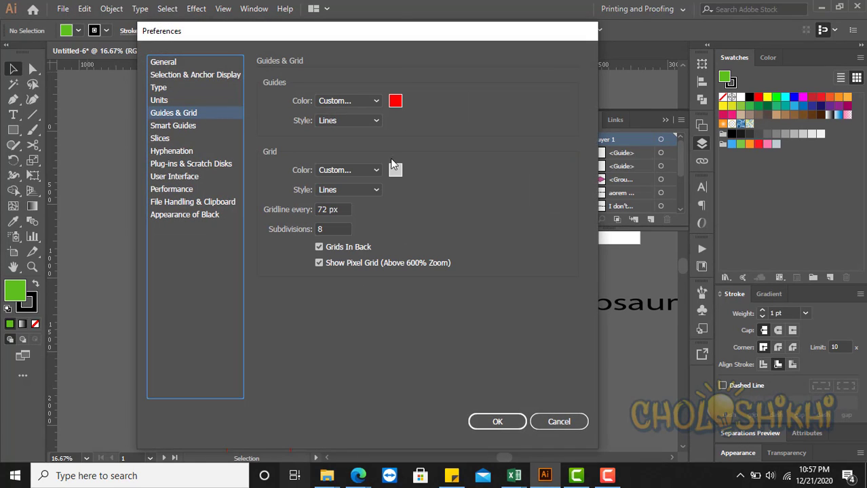
pyautogui.click(395, 101)
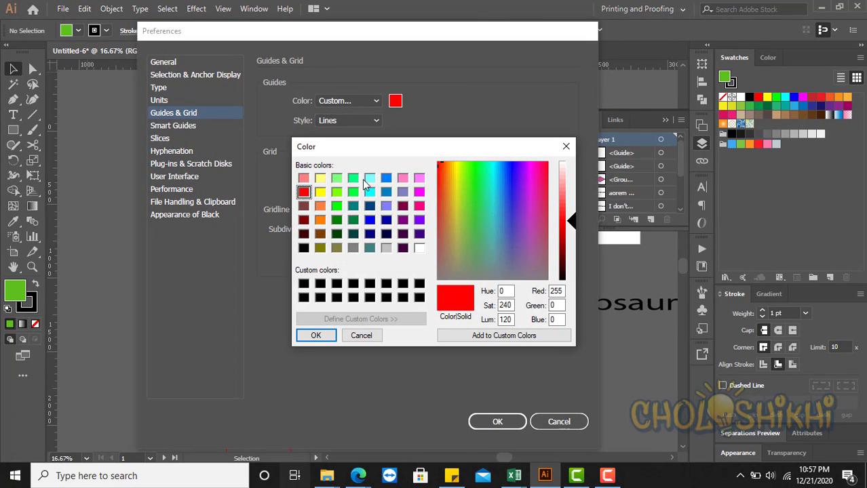
pyautogui.click(369, 192)
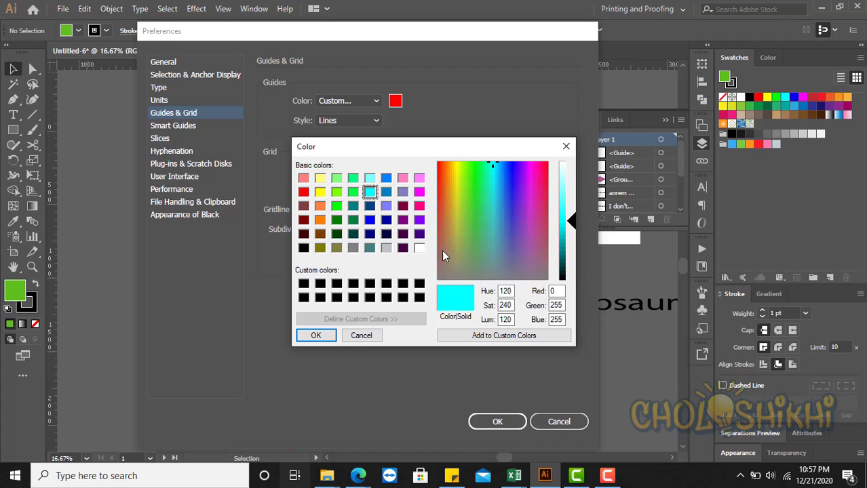
pyautogui.click(315, 335)
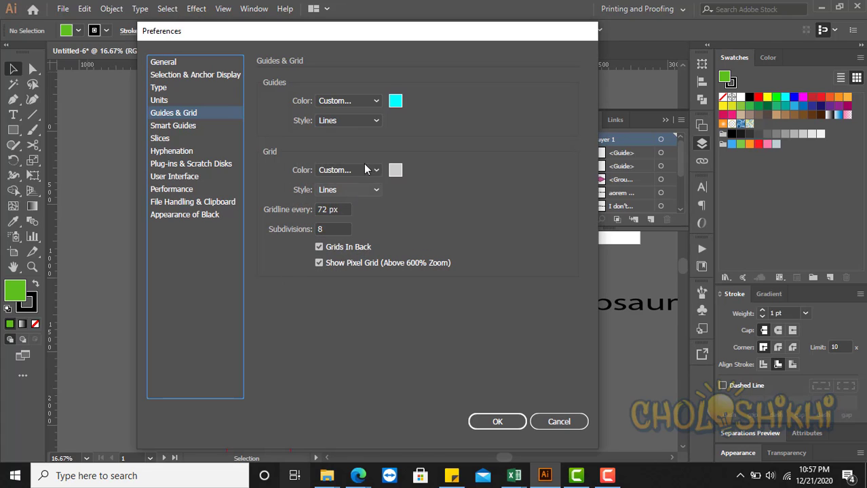
# Move the Preferences dialog off the artwork, try the Dots guide style, return it to Lines, and apply the preferences
pyautogui.click(347, 120)
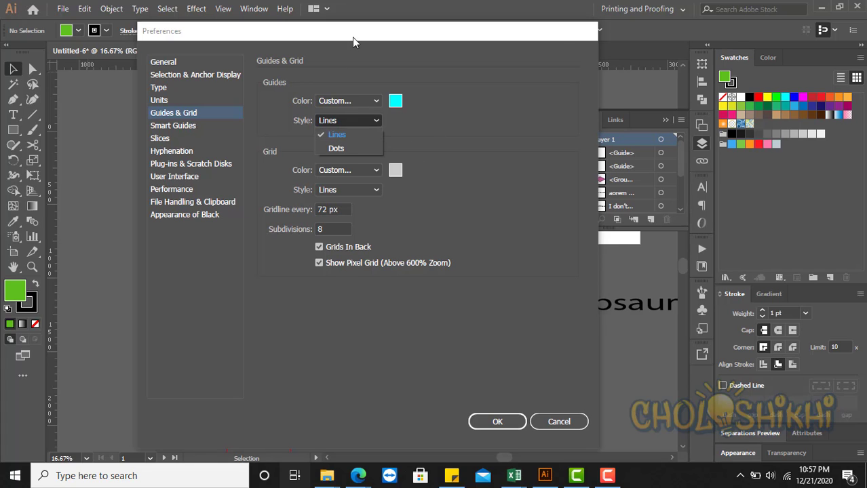
pyautogui.moveTo(352, 42); pyautogui.dragTo(602, 37)
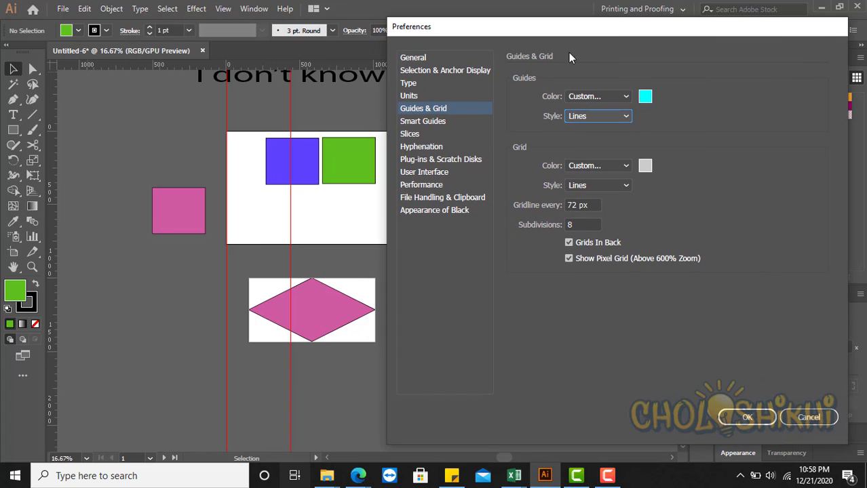
pyautogui.click(593, 116)
pyautogui.click(590, 140)
pyautogui.click(603, 116)
pyautogui.click(600, 131)
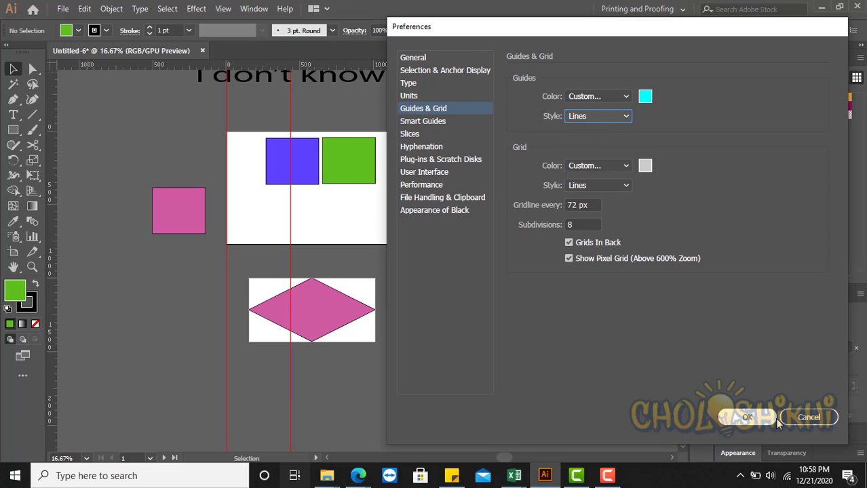
pyautogui.click(753, 418)
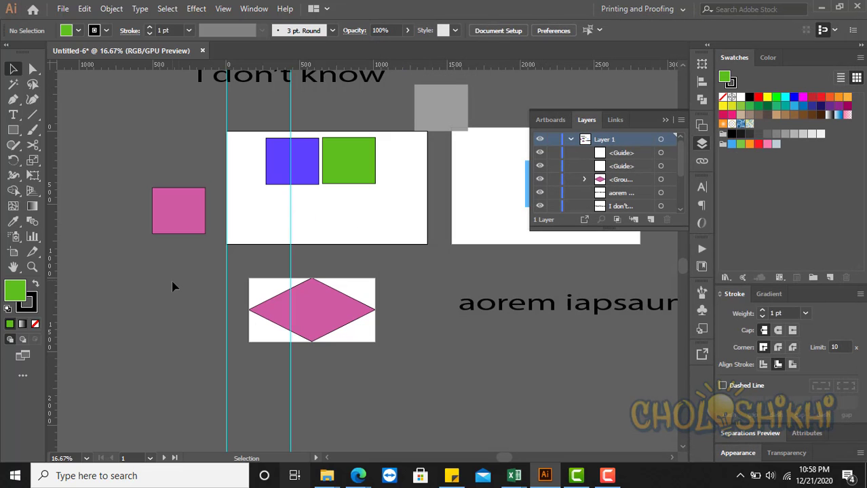
# Show the document grid and hide it again
pyautogui.rightClick(175, 289)
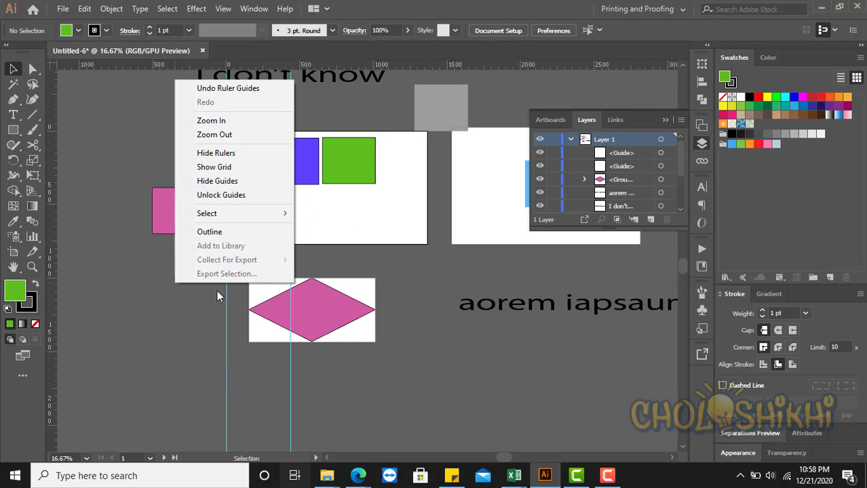
pyautogui.click(227, 168)
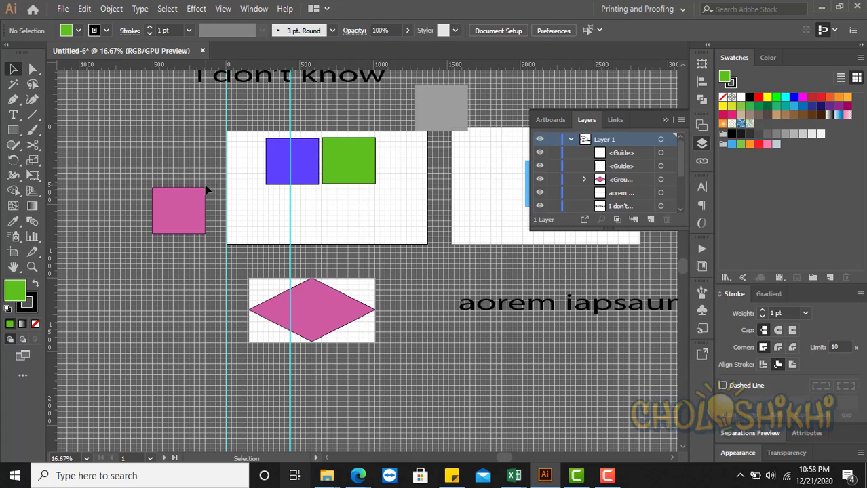
pyautogui.rightClick(196, 283)
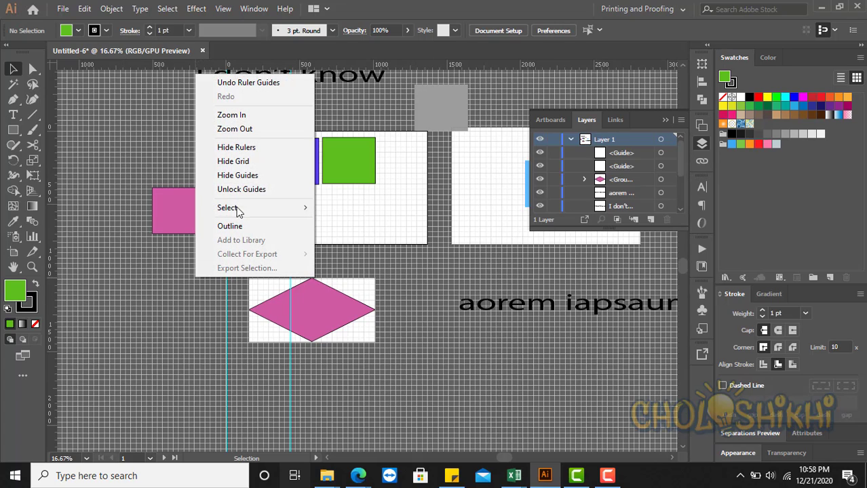
pyautogui.click(236, 163)
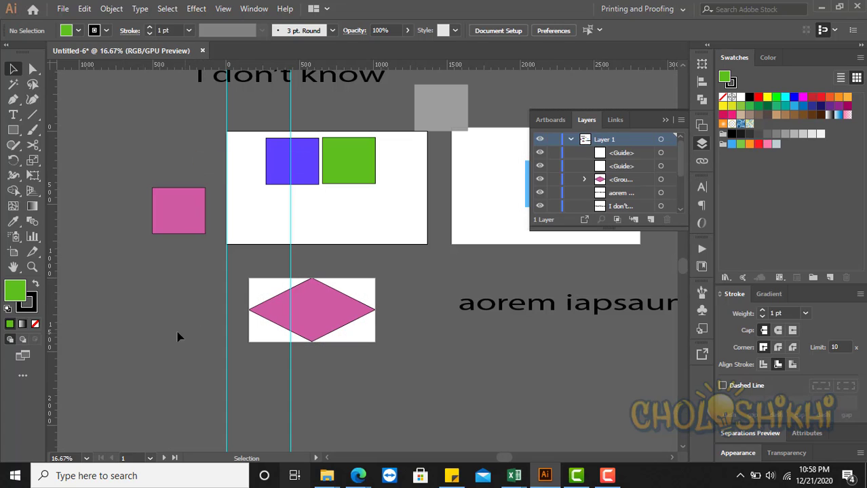
# Reopen the Guides & Grid preferences and examine the gridline spacing and subdivision settings
pyautogui.hotkey('ctrl', 'k')
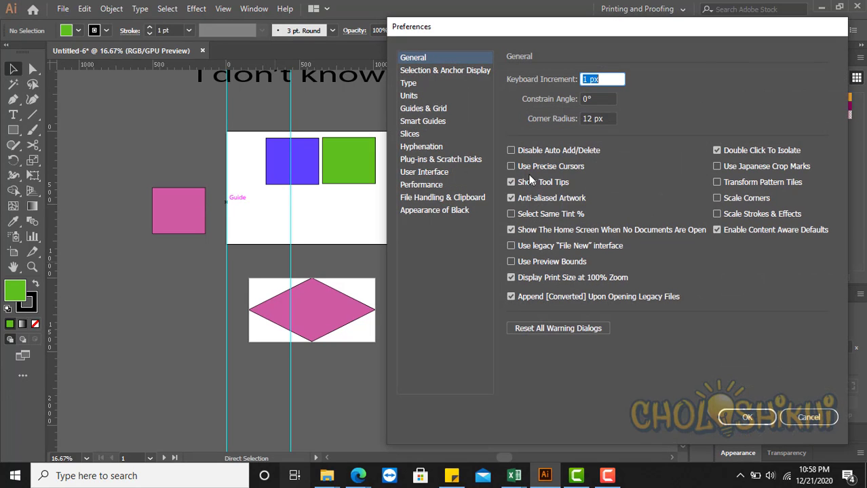
pyautogui.click(422, 109)
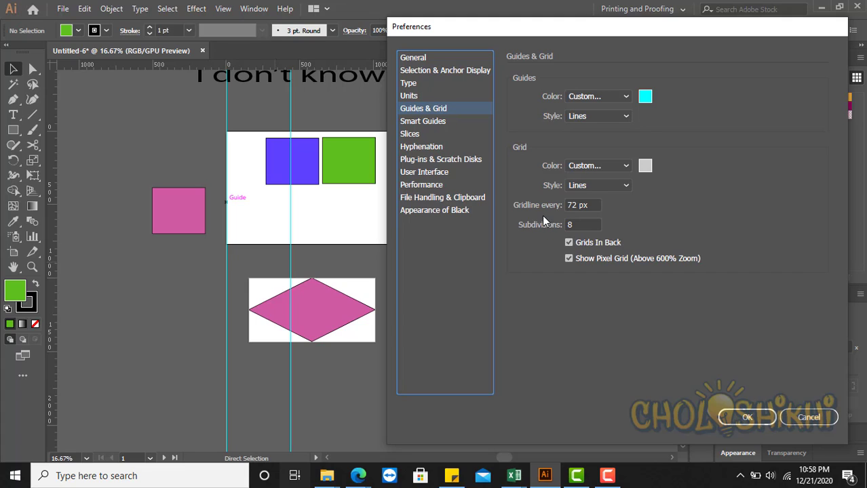
pyautogui.click(587, 206)
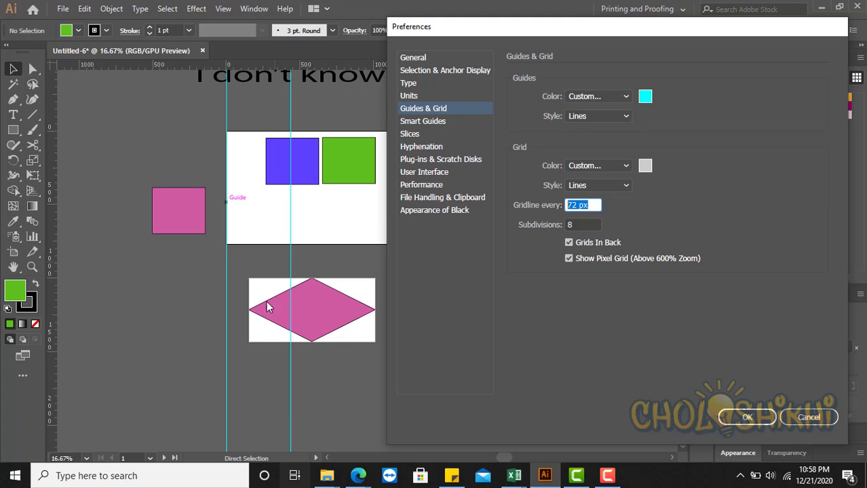
# Review the Smart Guides options and color choices, keep Magenta, and close the preferences
pyautogui.click(428, 121)
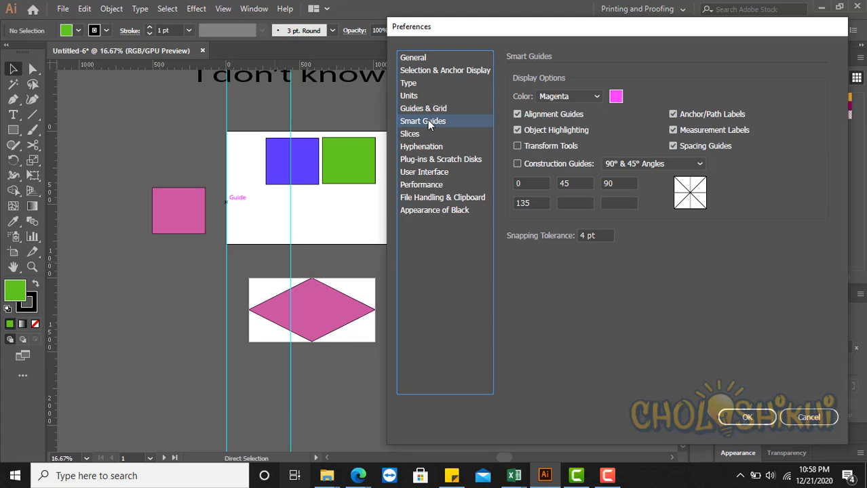
pyautogui.click(567, 97)
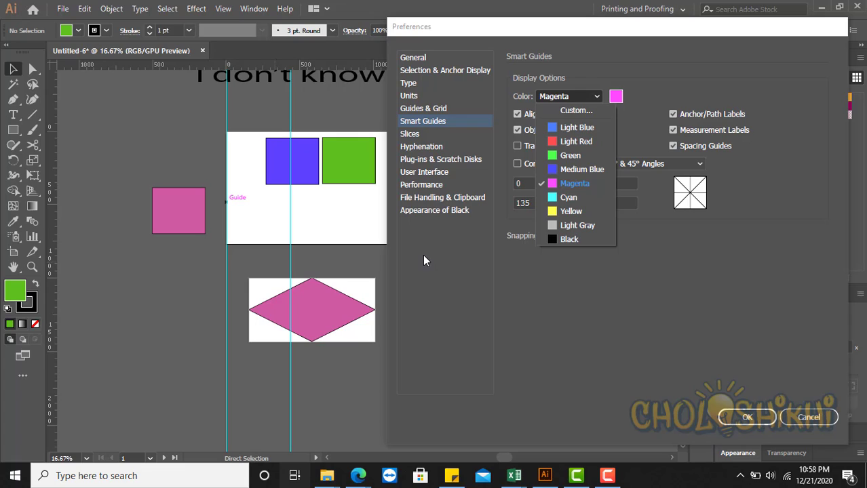
pyautogui.click(587, 97)
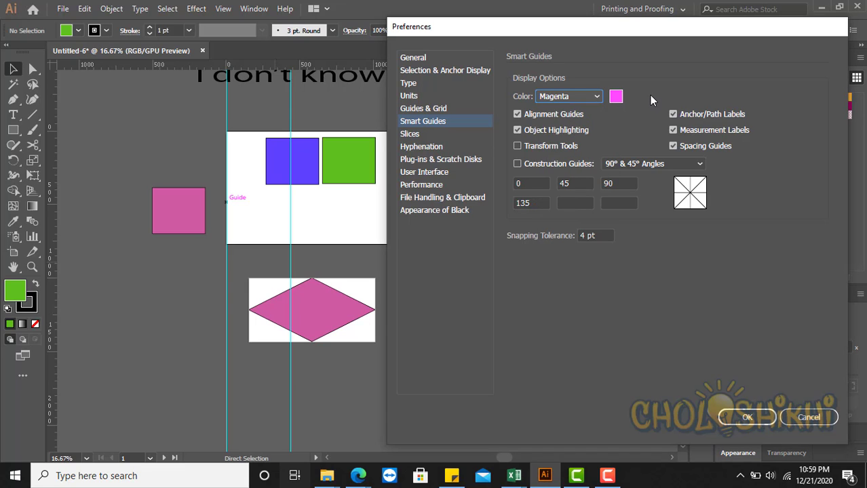
pyautogui.click(743, 417)
# Select the green rectangle on the first artboard and reopen the Smart Guides preferences
pyautogui.click(345, 154)
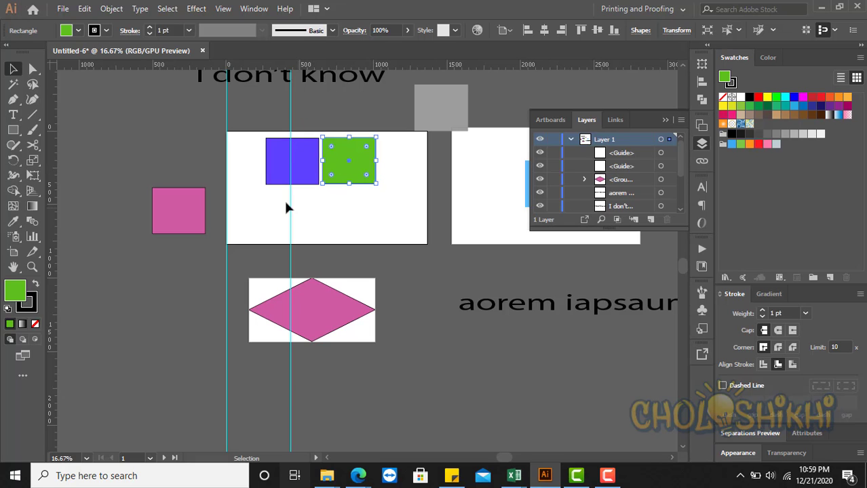
pyautogui.click(87, 10)
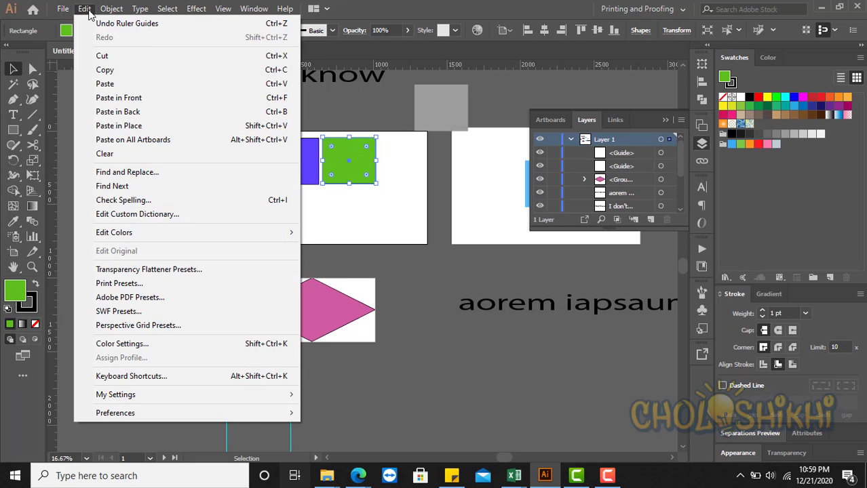
pyautogui.moveTo(110, 12)
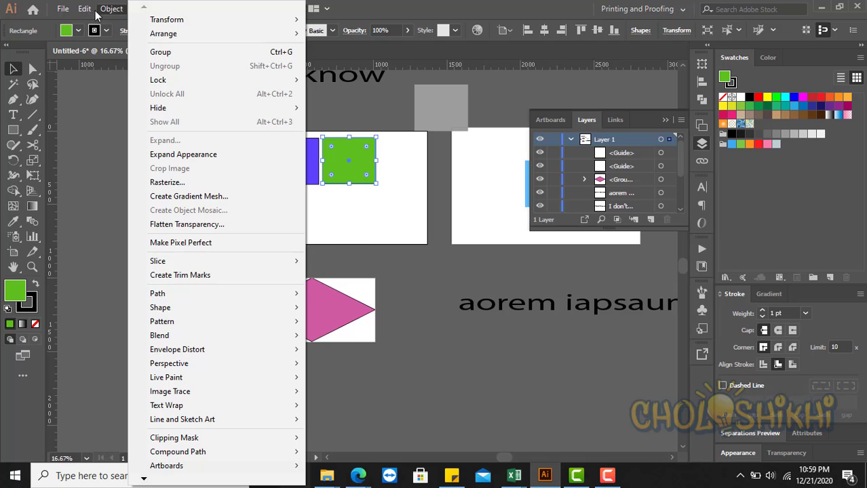
pyautogui.moveTo(84, 10)
pyautogui.moveTo(171, 413)
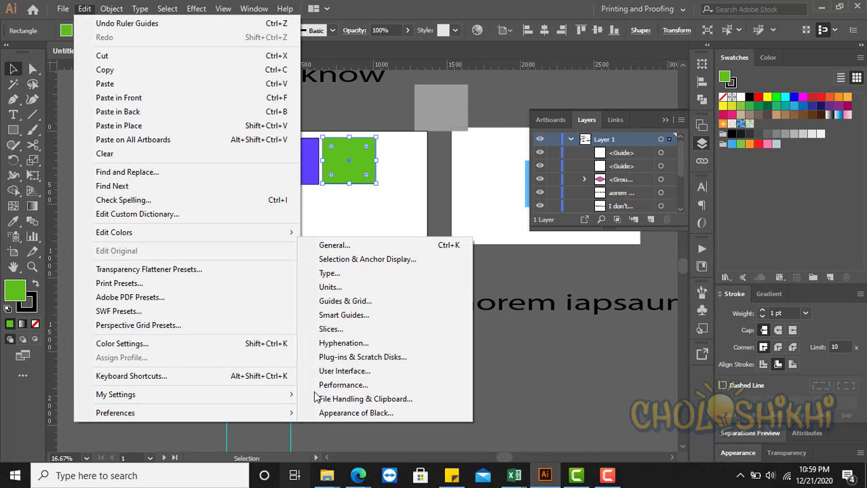
pyautogui.click(352, 315)
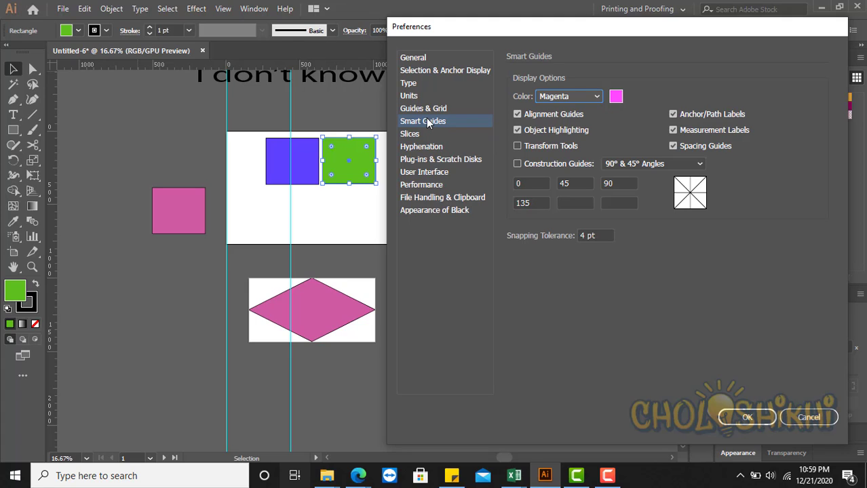
# Review the Slices, Hyphenation, and Plug-ins & Scratch Disks preferences
pyautogui.click(415, 135)
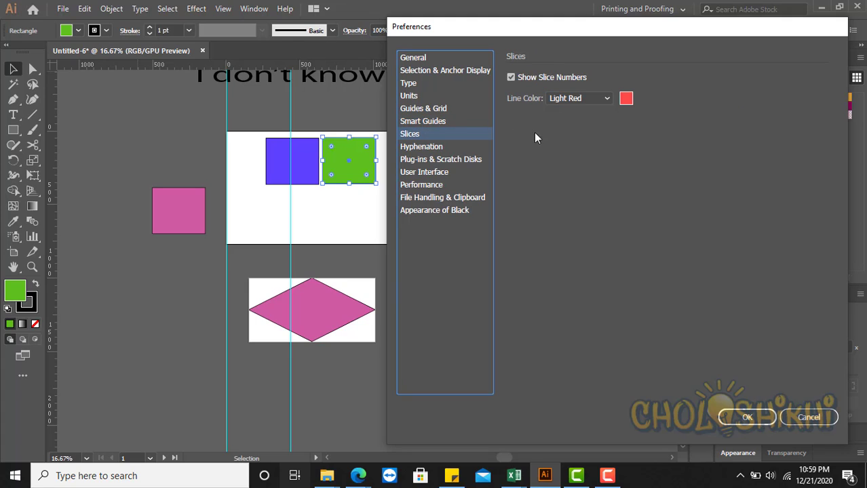
pyautogui.click(443, 146)
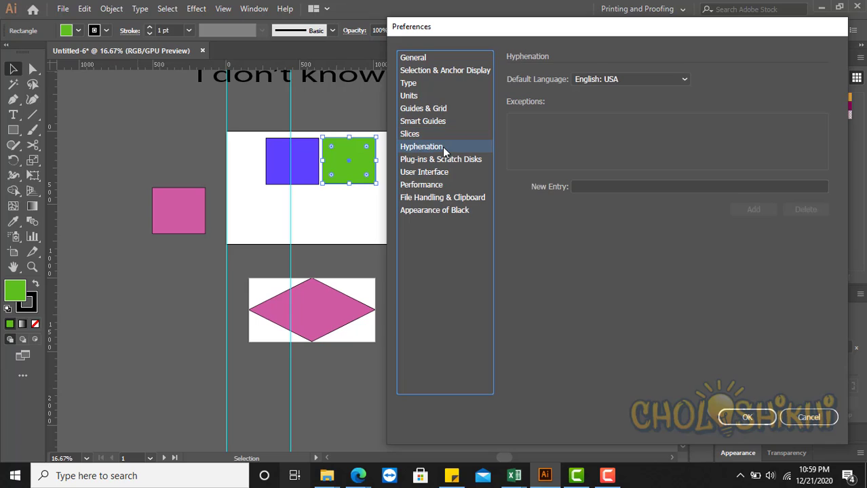
pyautogui.click(426, 160)
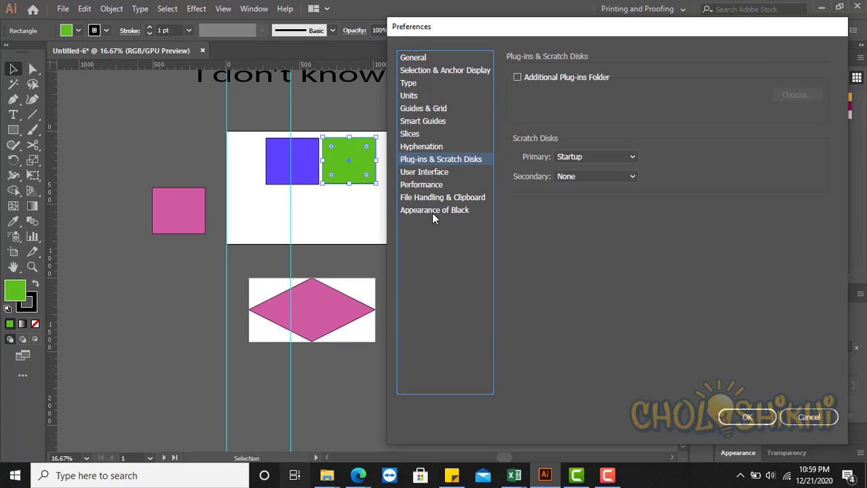
# Show the User Interface preferences and move the Preferences dialog slightly lower over the artwork
pyautogui.click(434, 173)
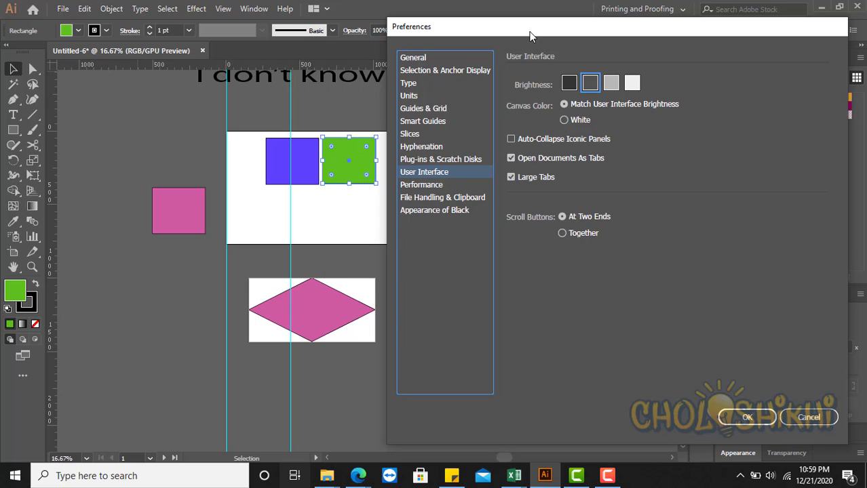
pyautogui.moveTo(524, 27); pyautogui.dragTo(504, 88)
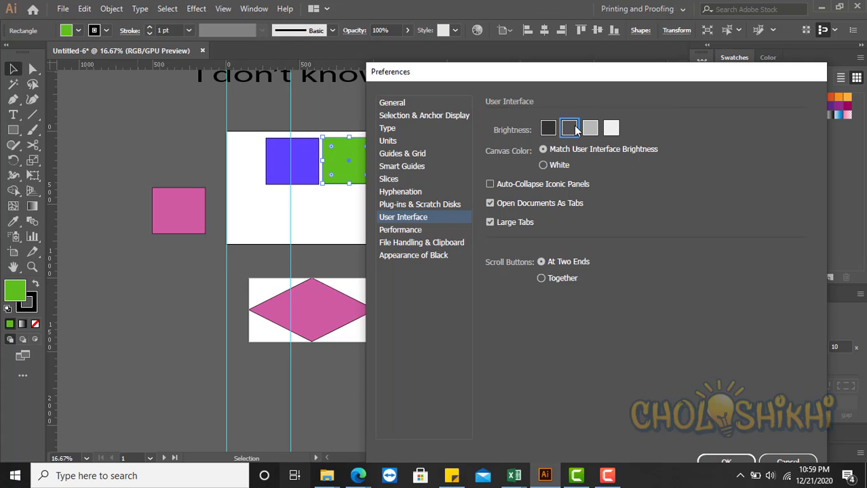
pyautogui.moveTo(572, 71); pyautogui.dragTo(544, 58)
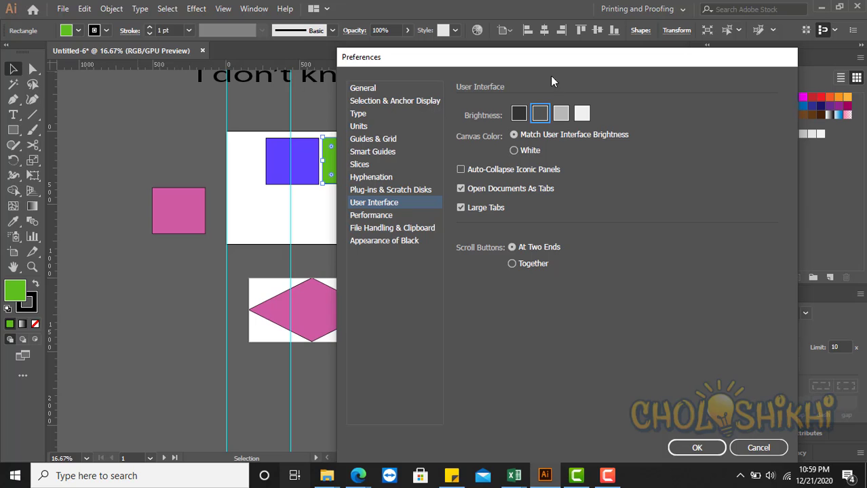
# Try the two light interface brightness levels and the darkest one, and return to the second-darkest level
pyautogui.click(561, 117)
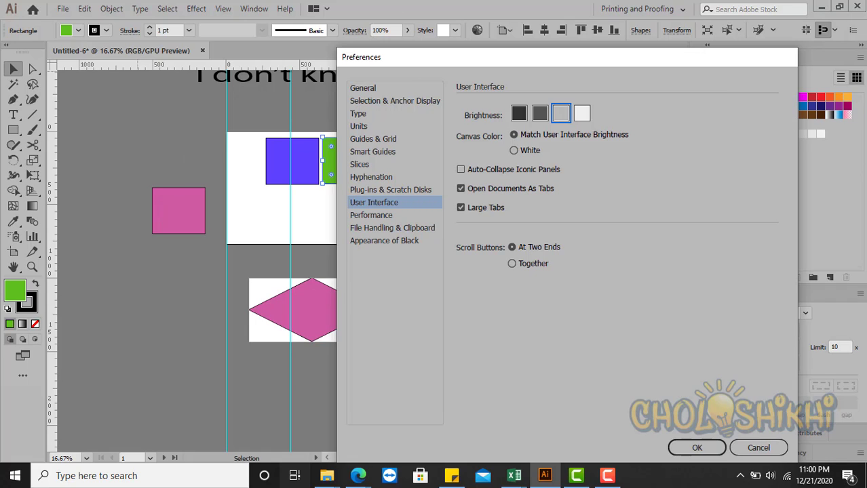
pyautogui.click(582, 115)
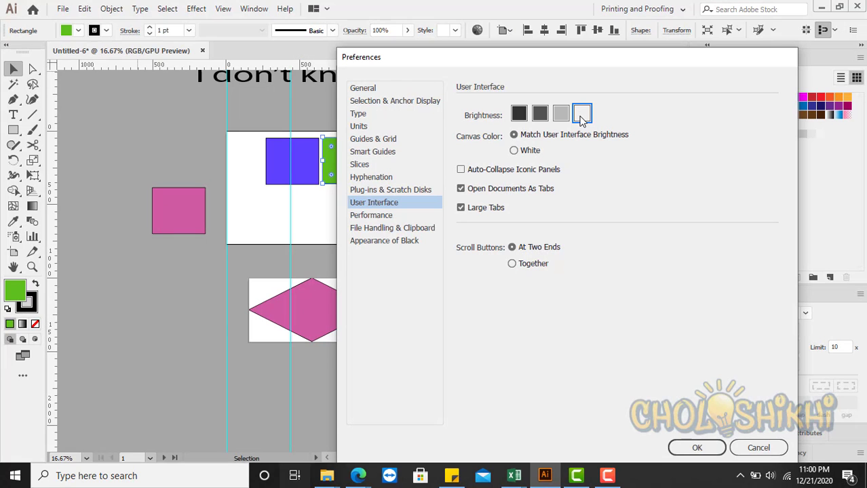
pyautogui.click(524, 116)
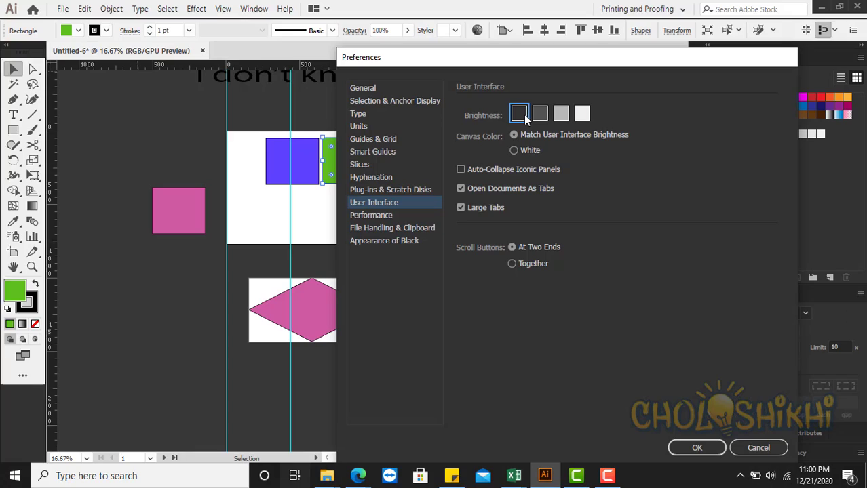
pyautogui.click(541, 116)
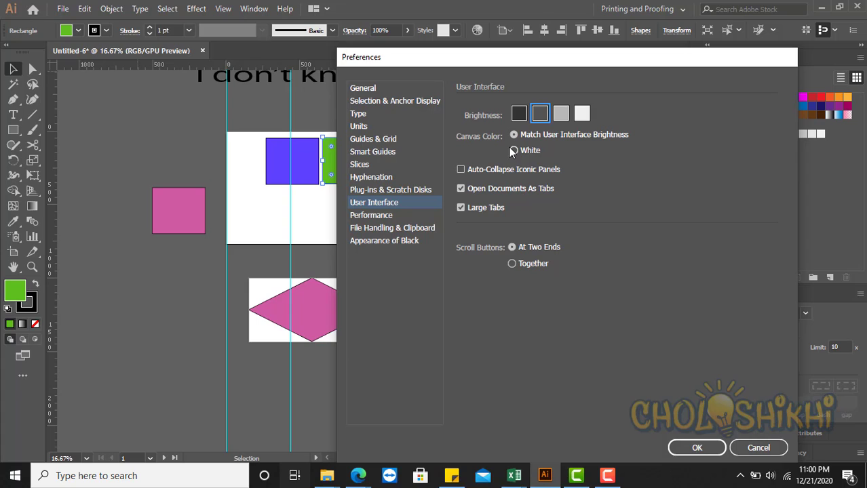
# Glance at the Performance preferences, try the White canvas color in User Interface, and restore Match User Interface Brightness
pyautogui.click(368, 216)
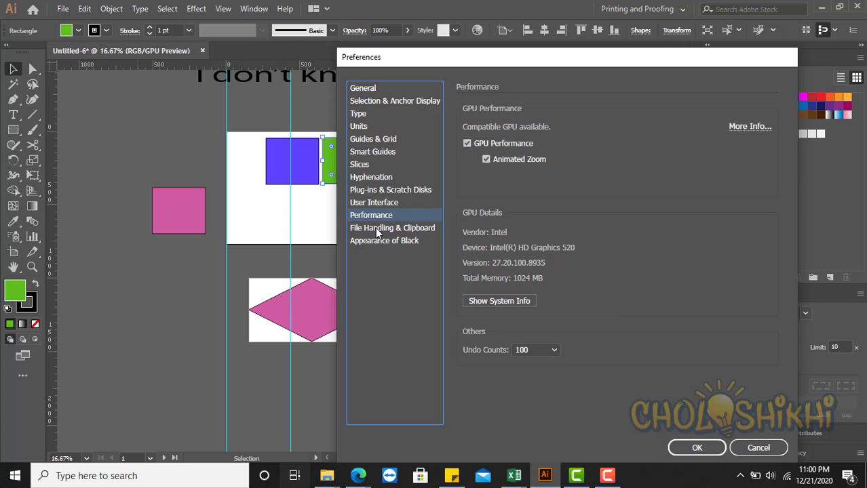
pyautogui.click(380, 204)
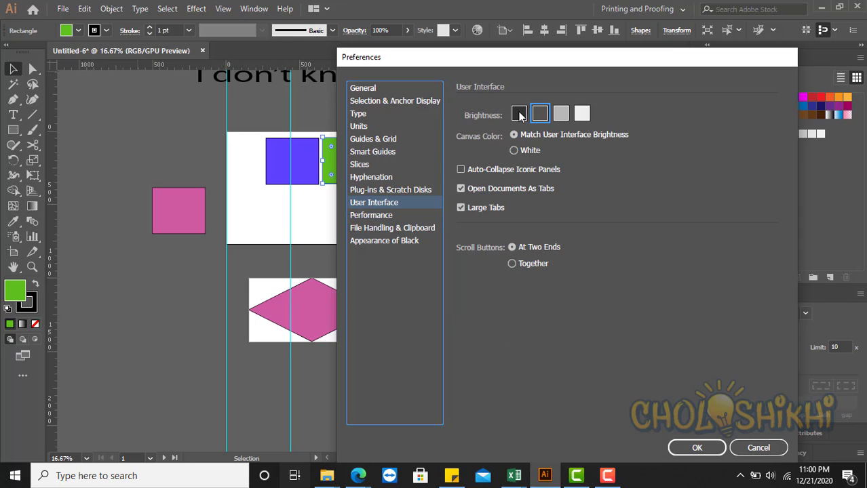
pyautogui.click(514, 150)
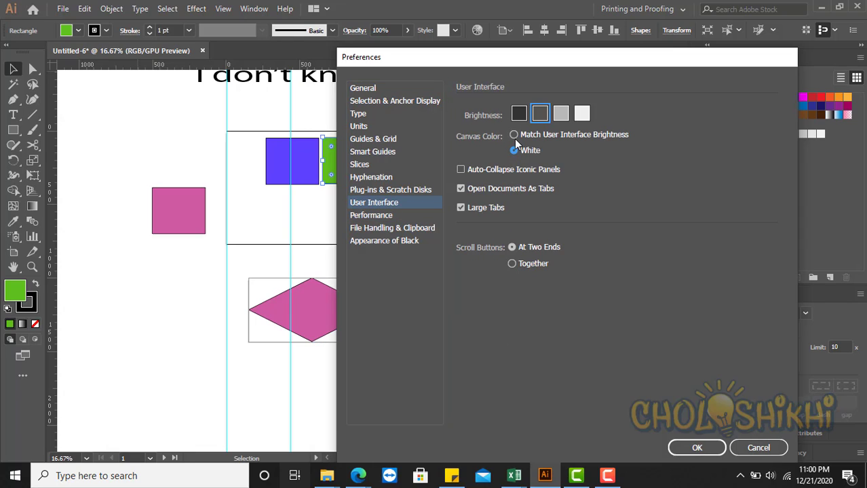
pyautogui.click(514, 135)
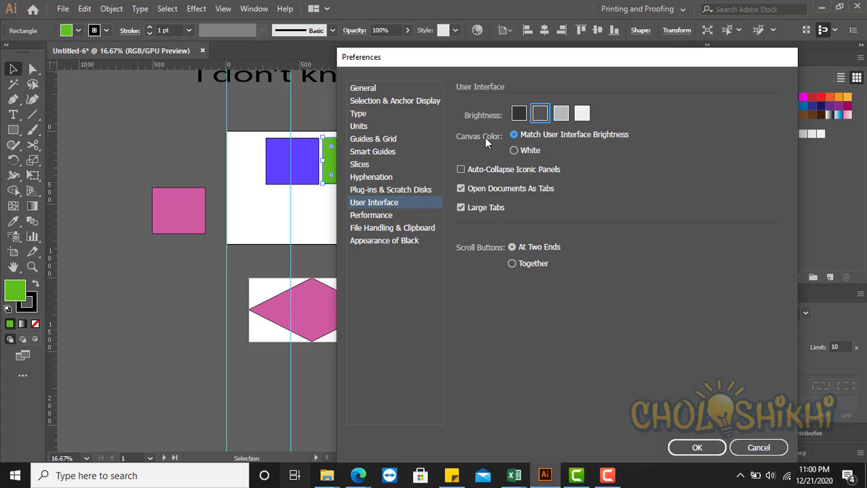
# Compare the brightness levels and the White canvas color again, restoring the second-darkest brightness and Match User Interface Brightness
pyautogui.click(518, 113)
pyautogui.click(562, 113)
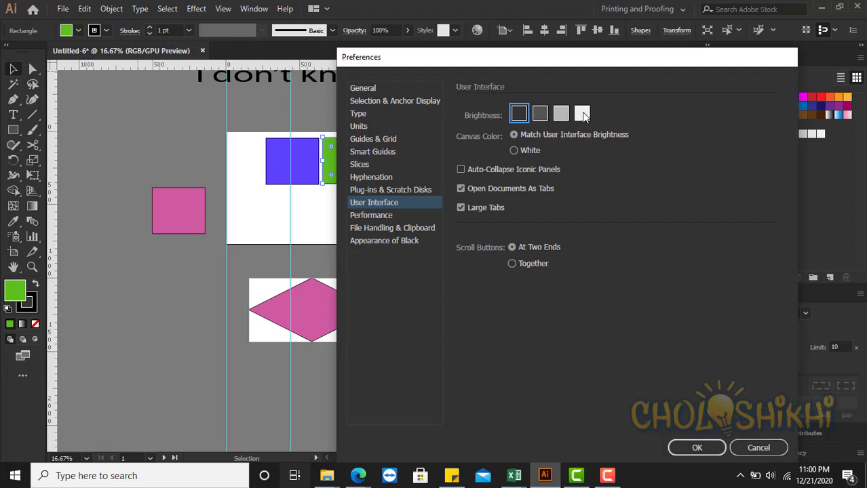
pyautogui.click(582, 113)
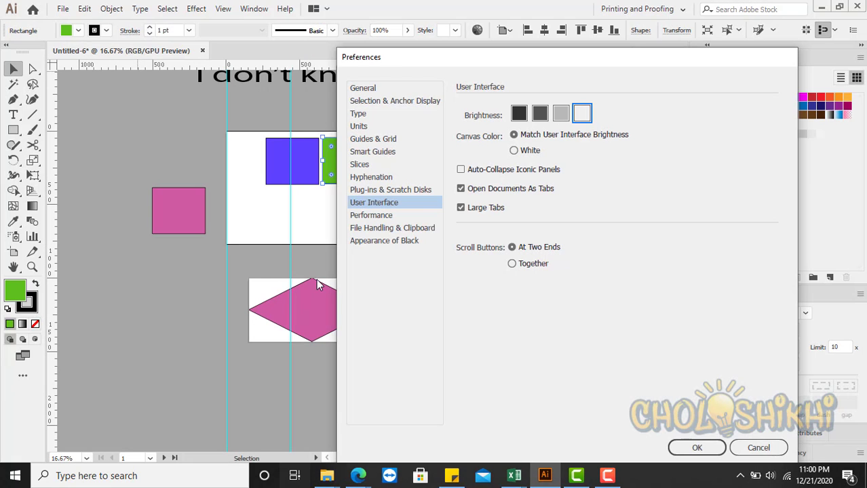
pyautogui.click(520, 116)
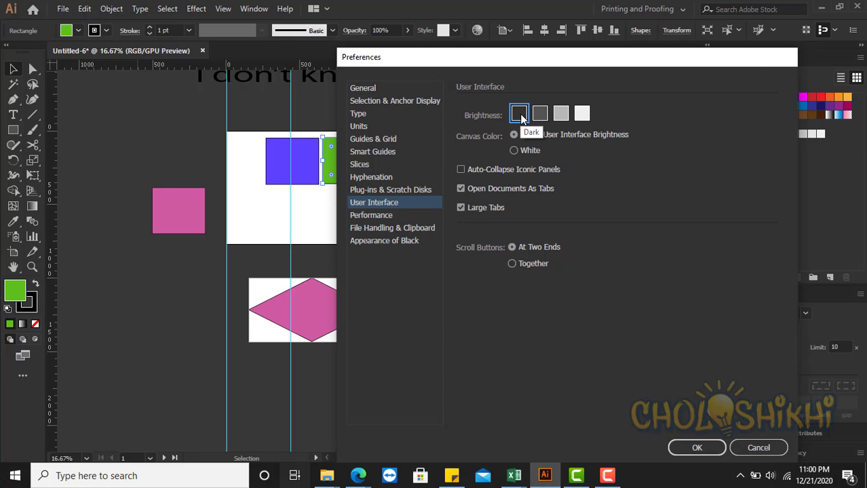
pyautogui.click(541, 115)
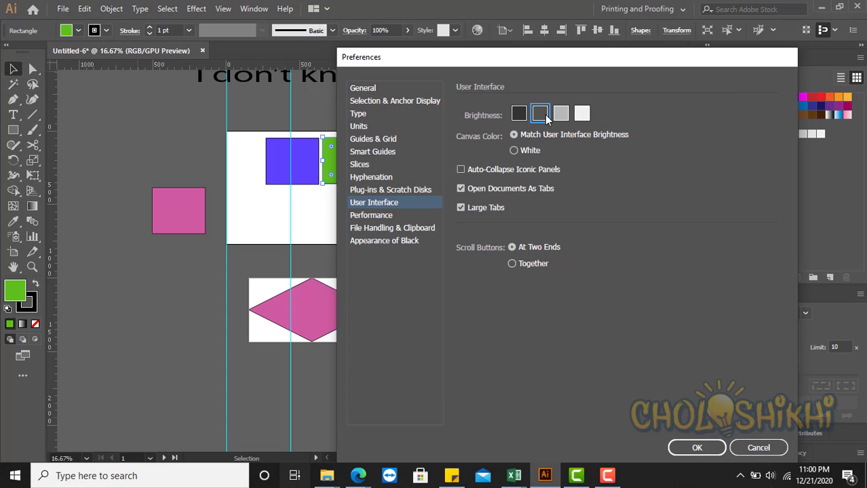
pyautogui.click(515, 151)
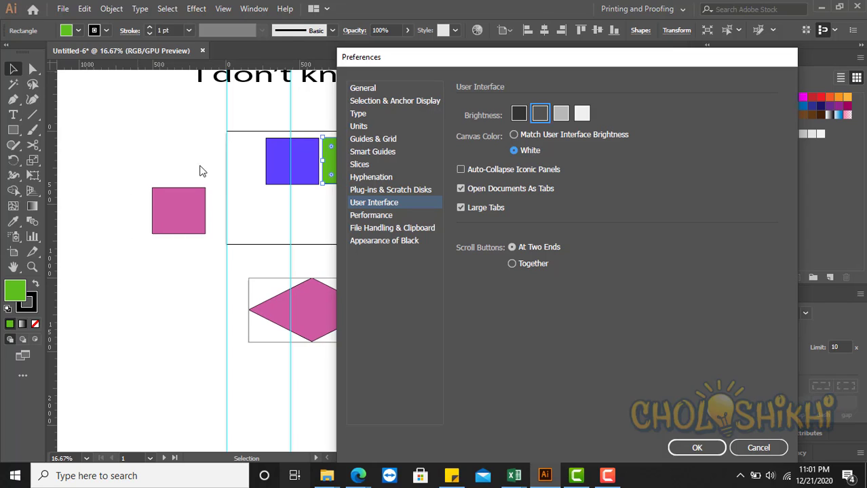
pyautogui.click(514, 134)
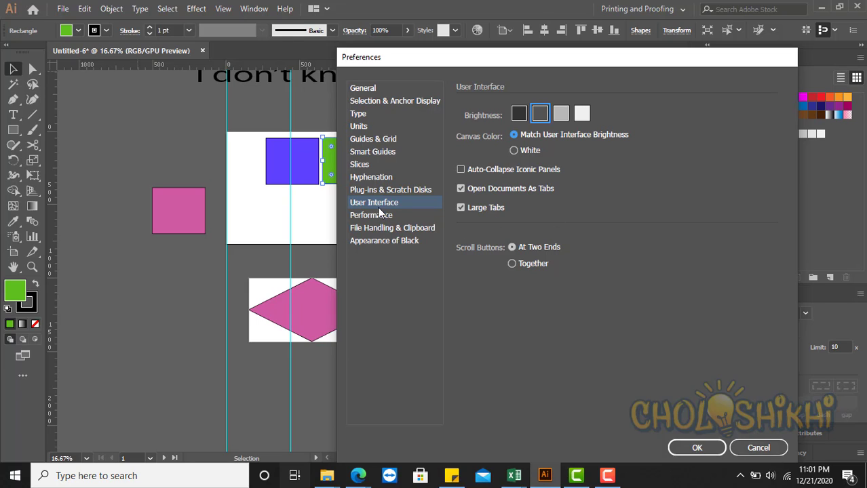
# Open the Performance preferences, view the online GPU information page in the browser, close it, and return to Illustrator
pyautogui.click(367, 216)
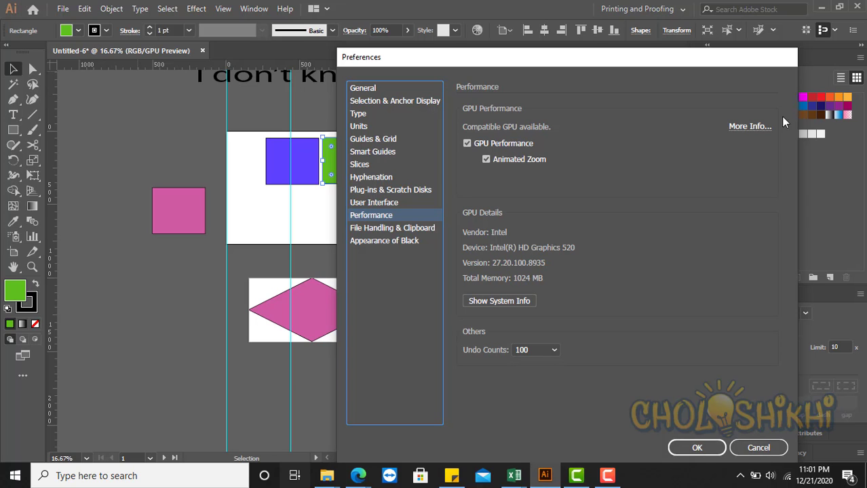
pyautogui.click(750, 127)
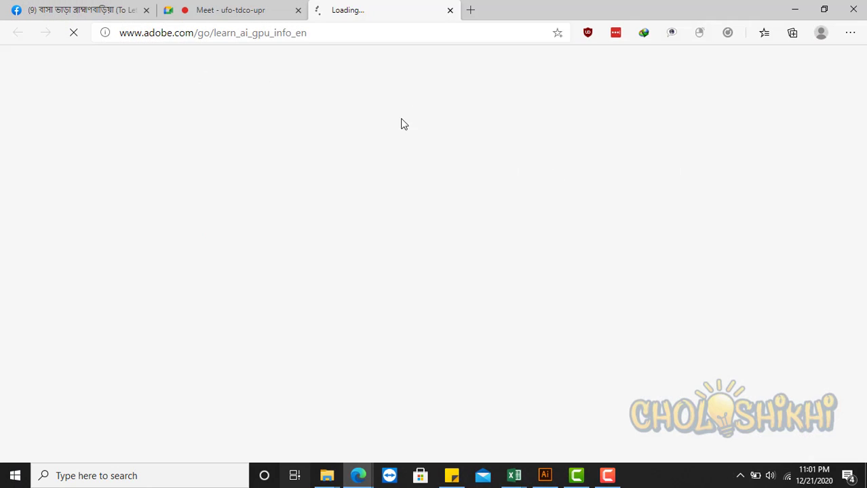
pyautogui.click(450, 10)
pyautogui.hotkey('alt', 'Tab')
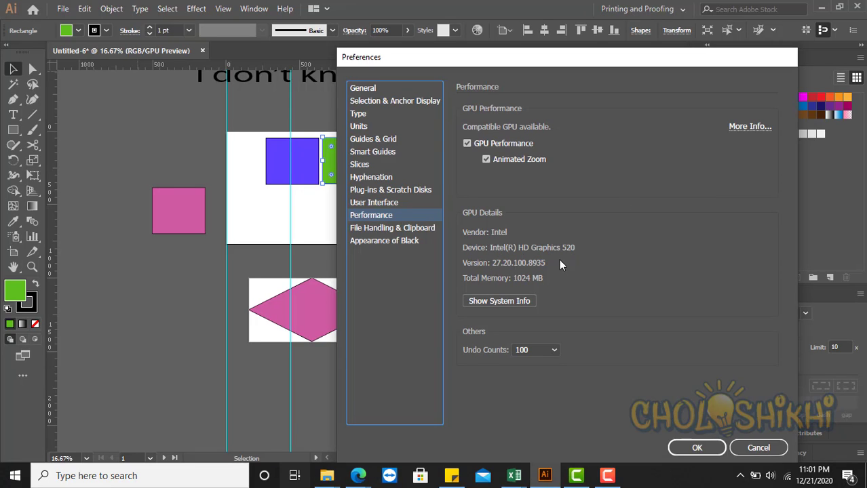
# Show the system info from the Performance preferences, read through the component list, and close it
pyautogui.click(507, 301)
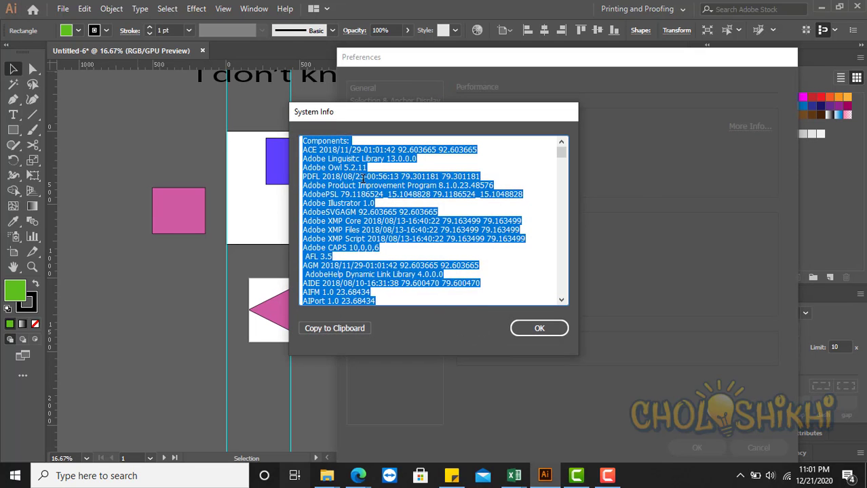
pyautogui.click(358, 165)
pyautogui.scroll(-15, 373, 263)
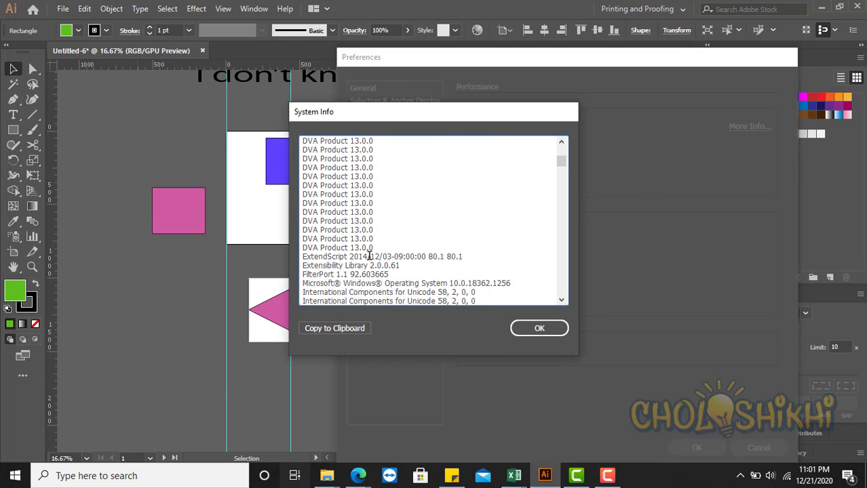
pyautogui.scroll(-7, 374, 263)
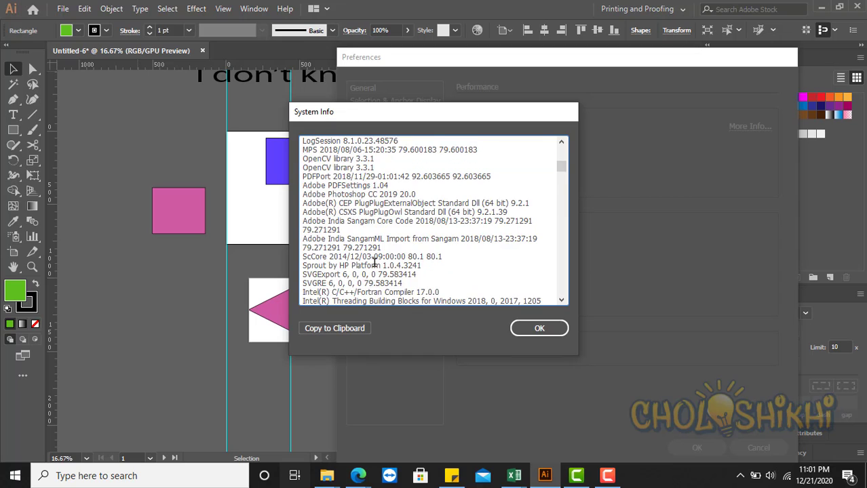
pyautogui.click(537, 333)
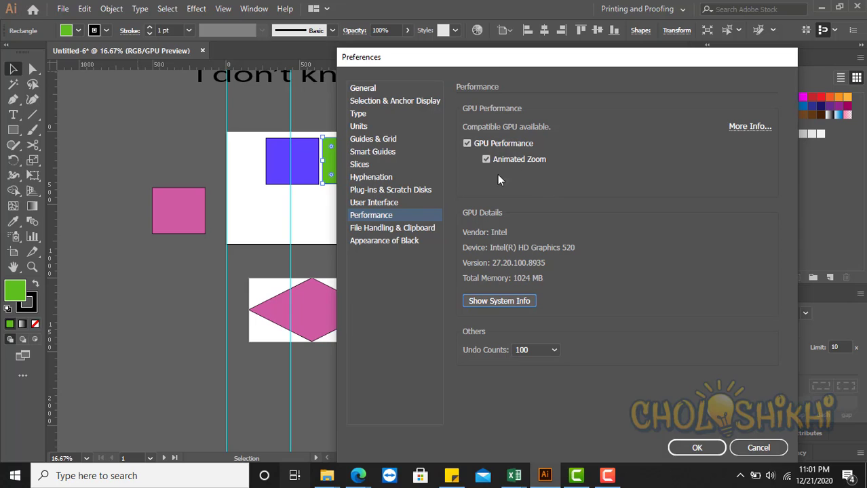
# Open the File Handling & Clipboard preferences, review the recovery data save intervals, and keep 2 Minutes
pyautogui.click(412, 229)
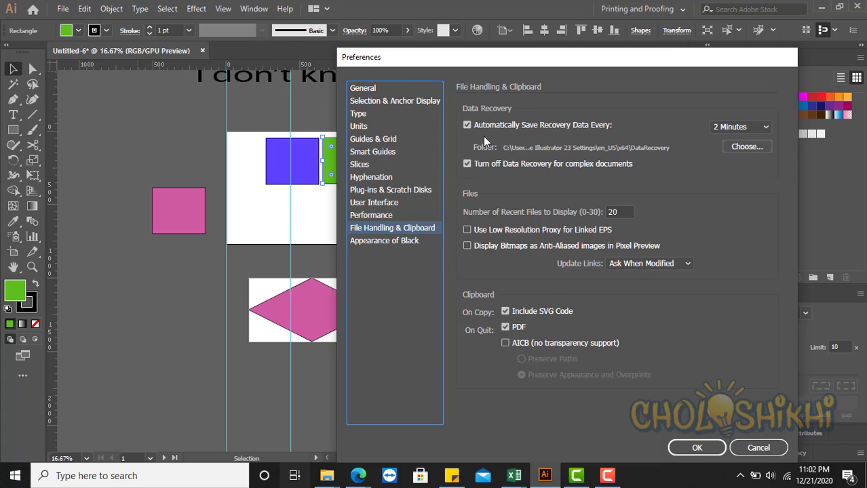
pyautogui.click(736, 127)
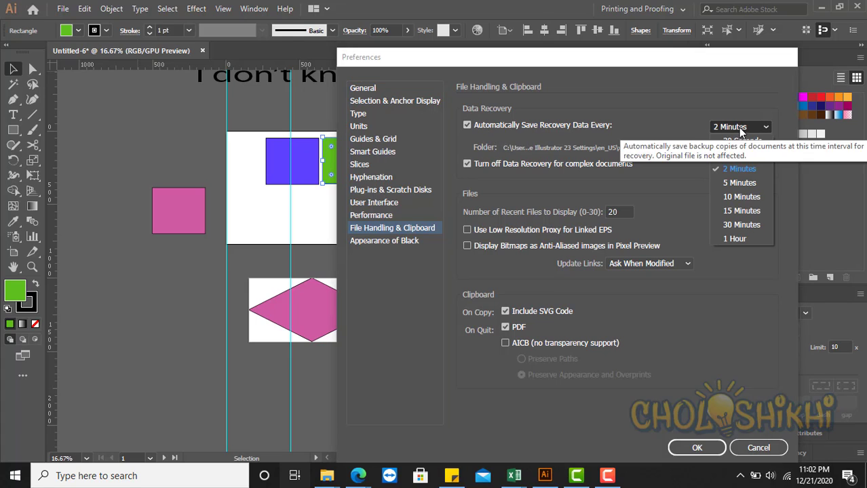
pyautogui.click(734, 169)
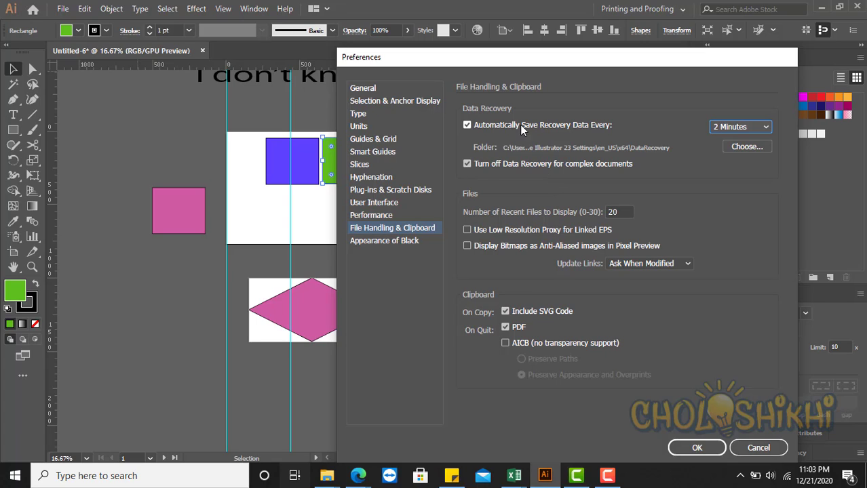
# Close the Preferences without changes and move the green rectangle down toward the middle of the first artboard's empty area
pyautogui.click(745, 129)
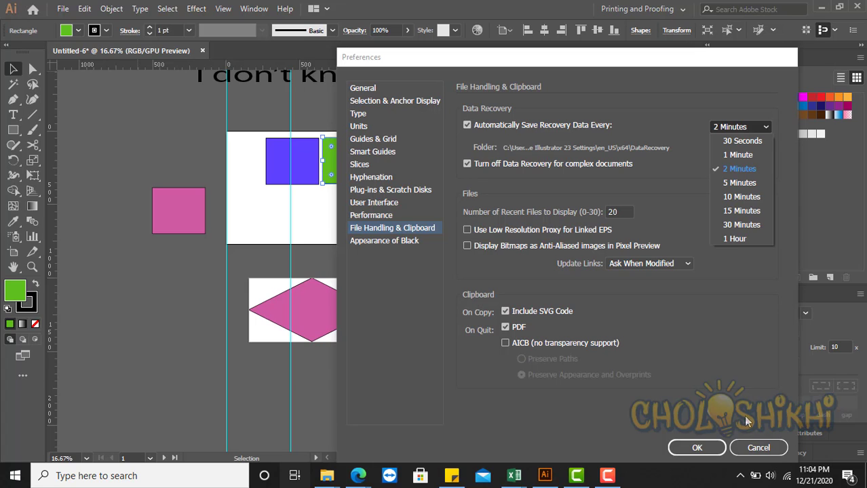
pyautogui.click(755, 451)
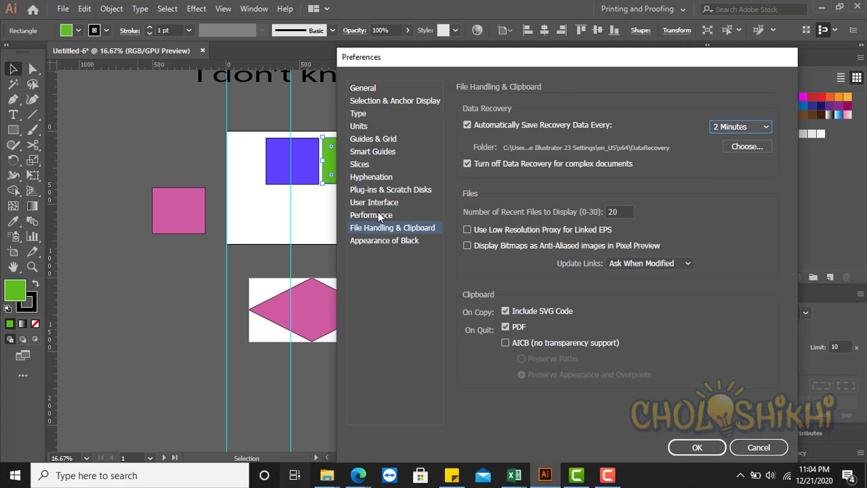
pyautogui.click(763, 451)
pyautogui.moveTo(340, 159); pyautogui.dragTo(368, 183)
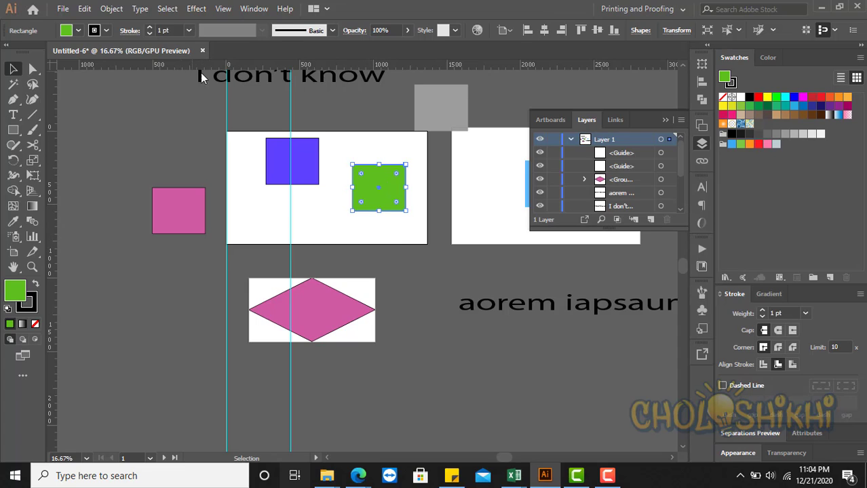
# Reopen the Preferences, review File Handling & Clipboard, Appearance of Black, Type and Units, and close them
pyautogui.press('a')
pyautogui.hotkey('ctrl', 'k')
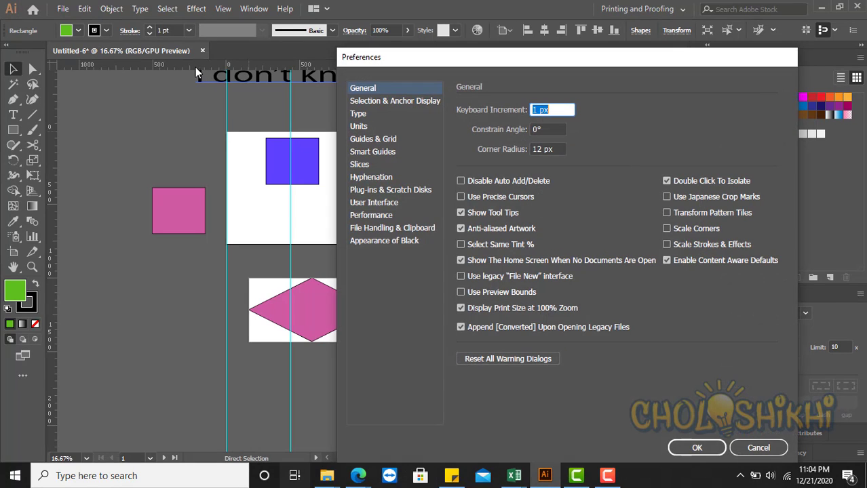
pyautogui.click(377, 229)
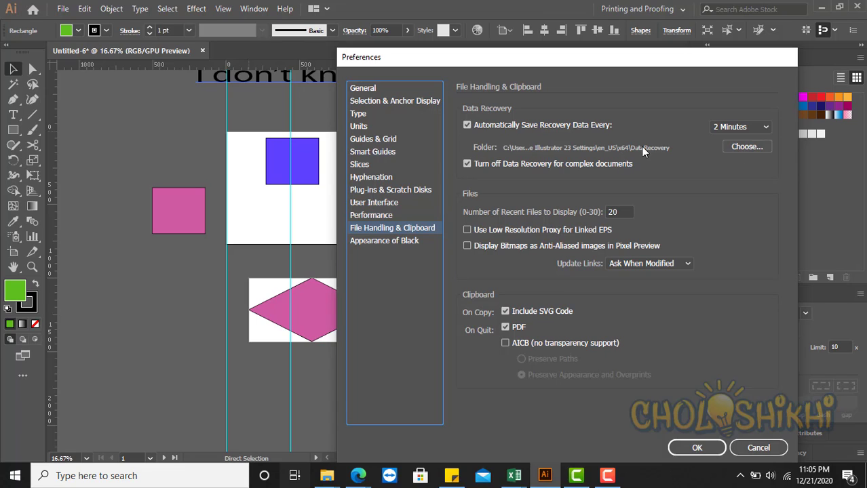
pyautogui.click(734, 129)
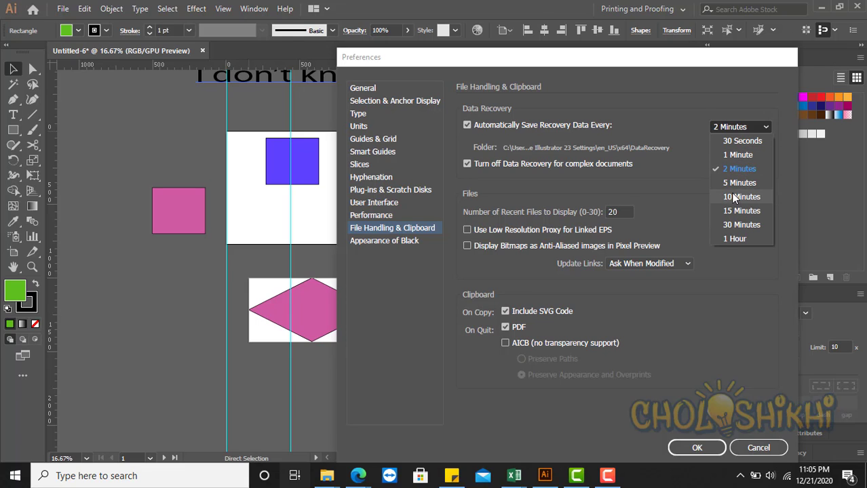
pyautogui.click(404, 240)
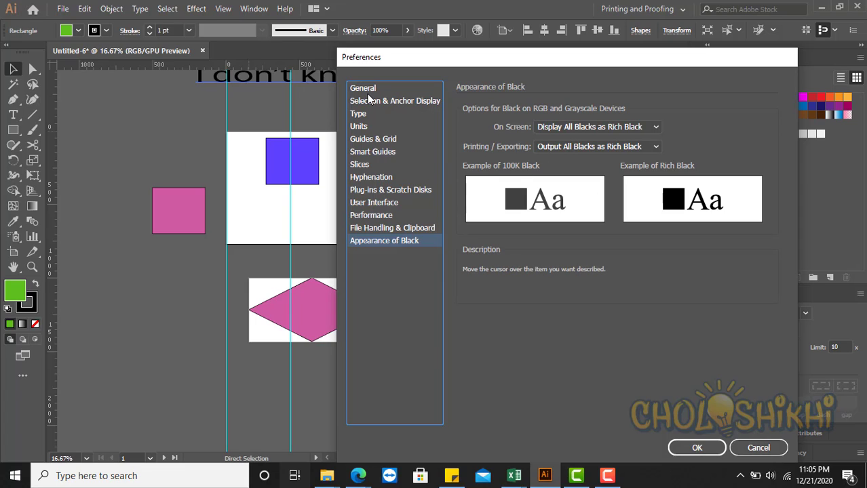
pyautogui.click(366, 117)
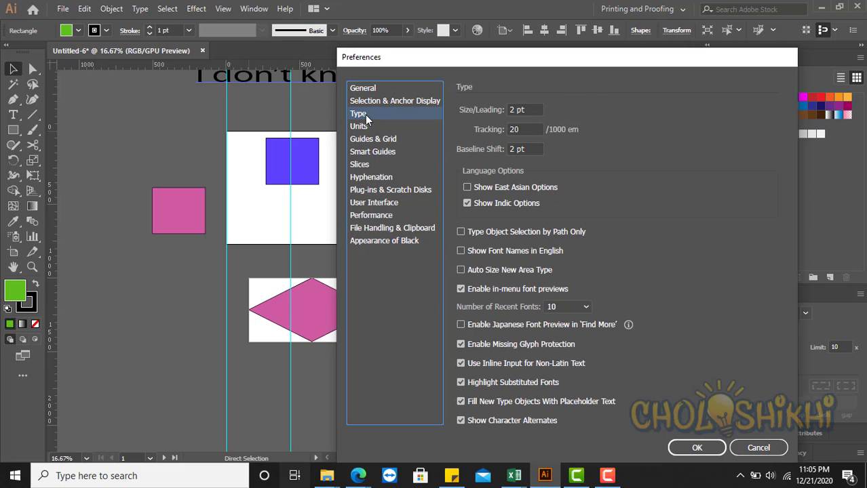
pyautogui.click(373, 231)
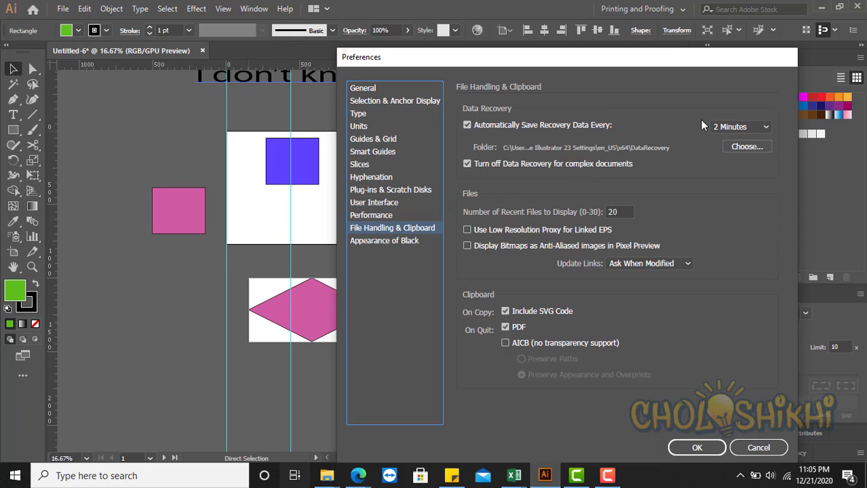
pyautogui.click(363, 127)
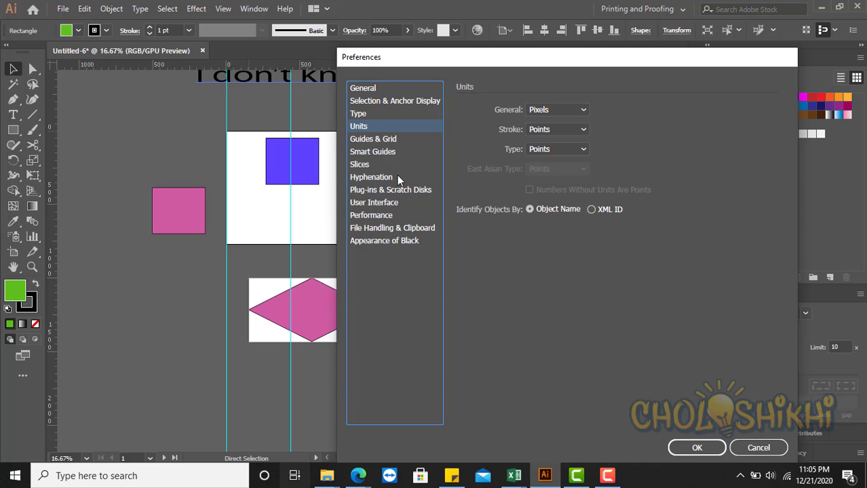
pyautogui.click(695, 447)
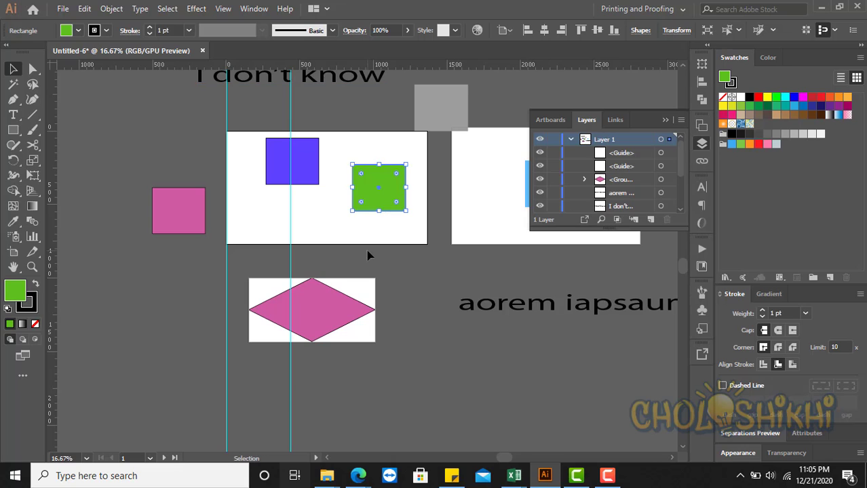
# Deselect the green rectangle and look over the Edit and Object commands with nothing selected
pyautogui.click(194, 143)
pyautogui.click(84, 8)
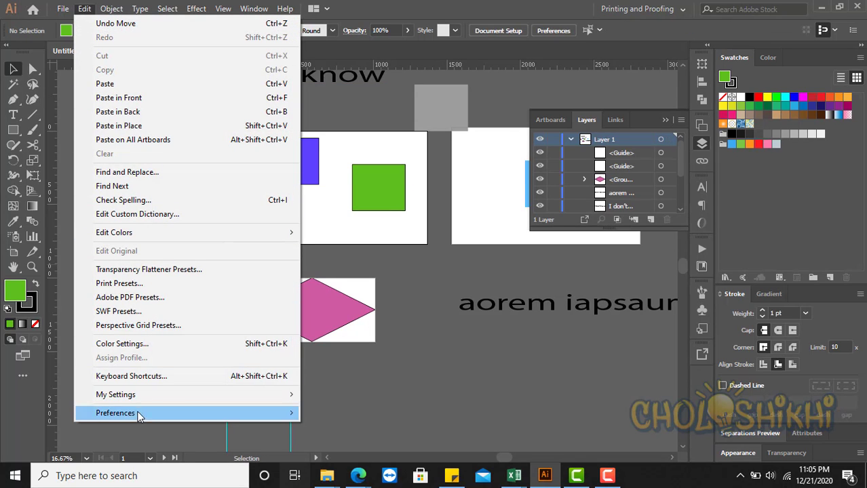
pyautogui.click(112, 9)
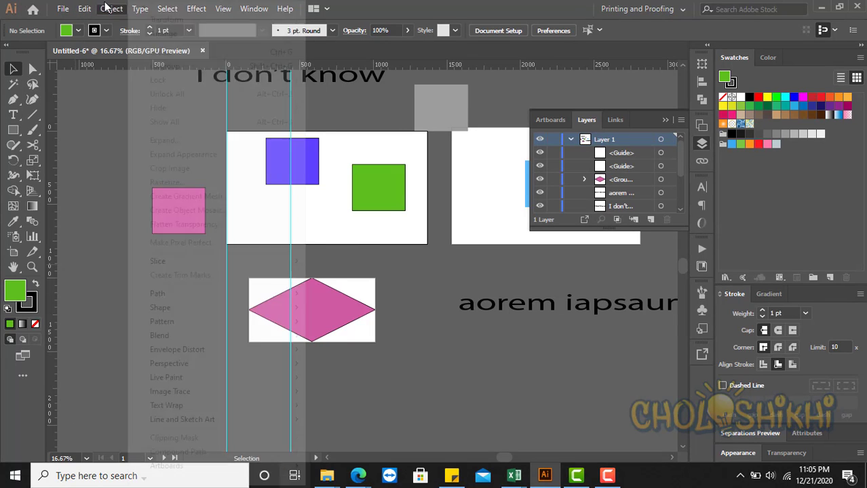
pyautogui.click(112, 9)
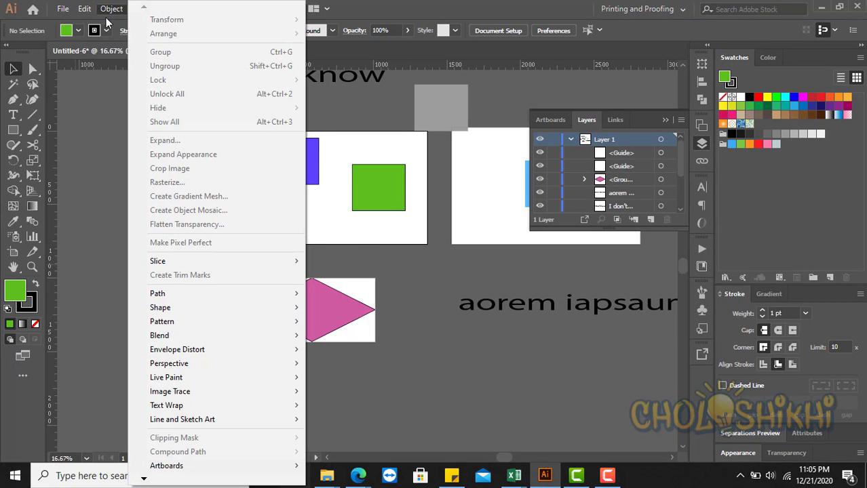
pyautogui.click(411, 232)
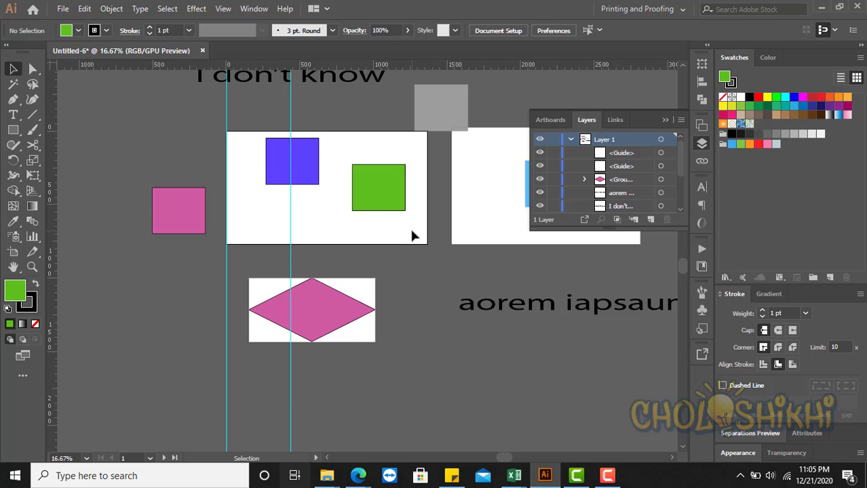
# Select the blue rectangle and examine the Object commands, including the Path, Shape and Blend options
pyautogui.click(296, 157)
pyautogui.click(112, 9)
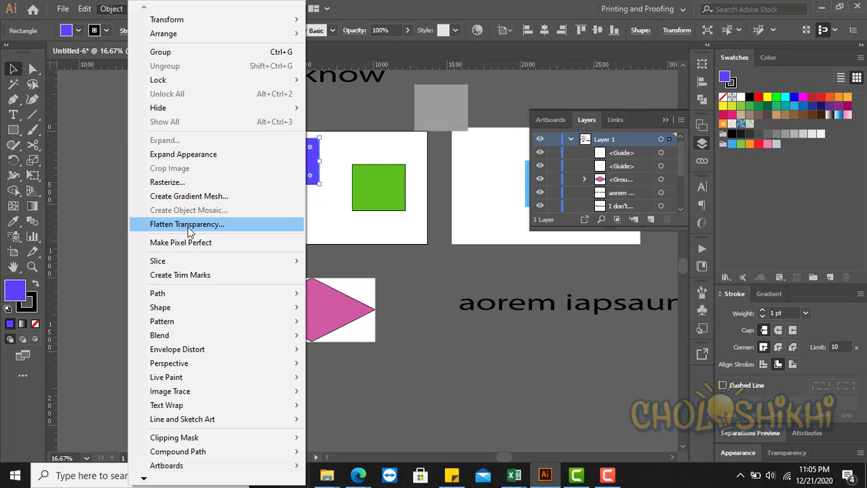
pyautogui.moveTo(218, 296)
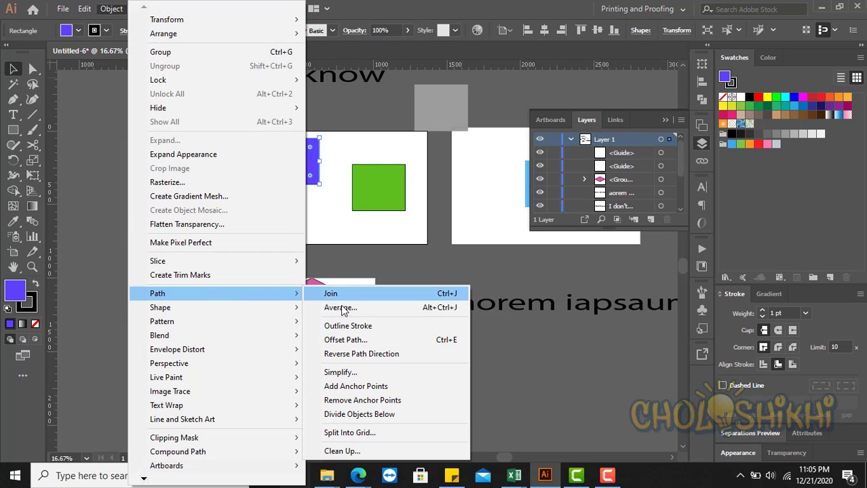
pyautogui.moveTo(248, 308)
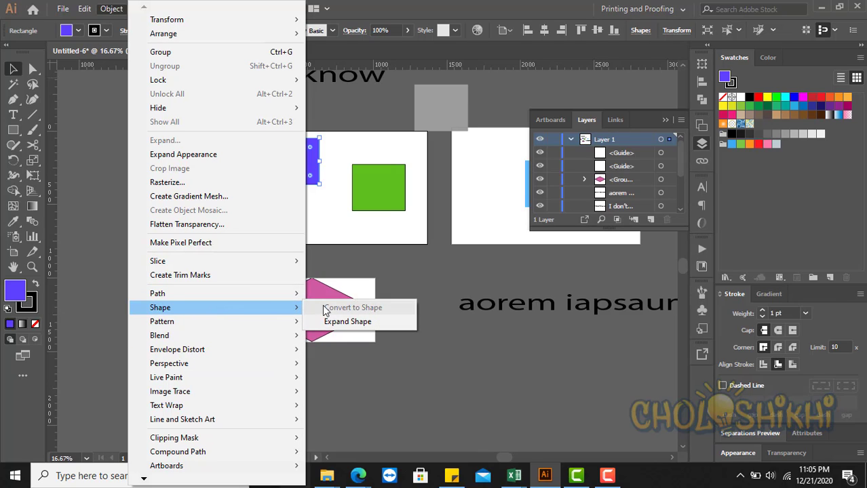
pyautogui.moveTo(263, 324)
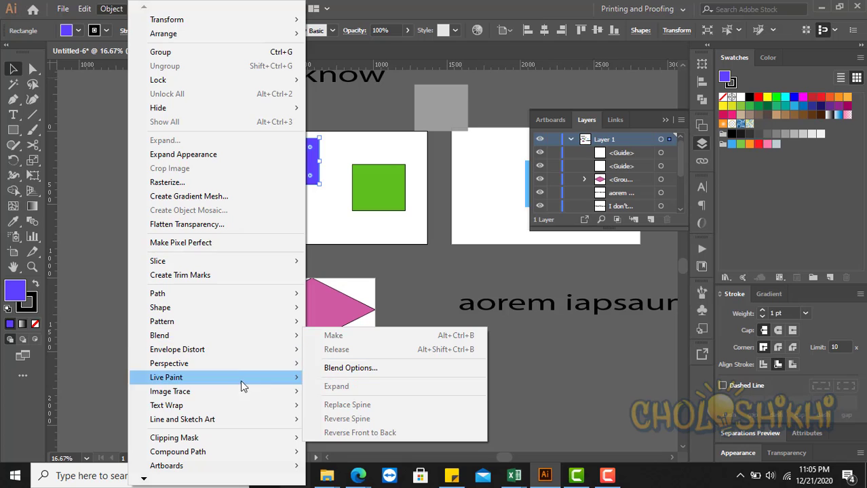
pyautogui.click(391, 5)
# Look over the Type commands with the blue rectangle selected, and deselect it
pyautogui.click(139, 8)
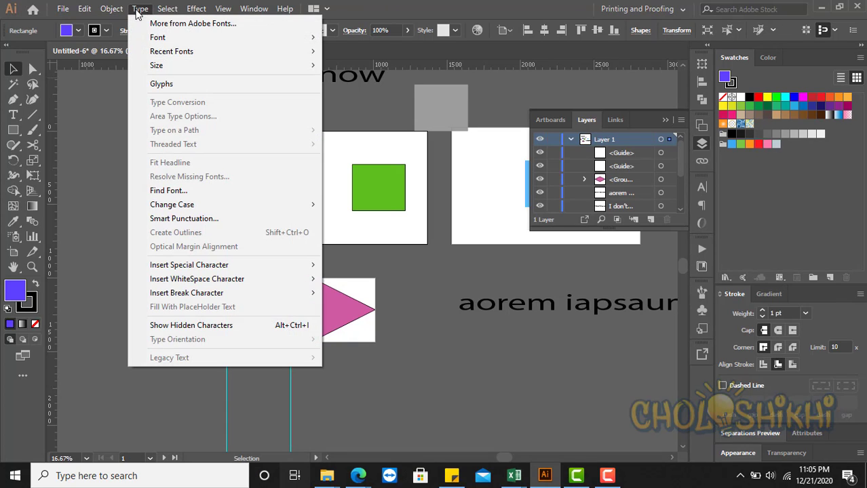
pyautogui.click(382, 6)
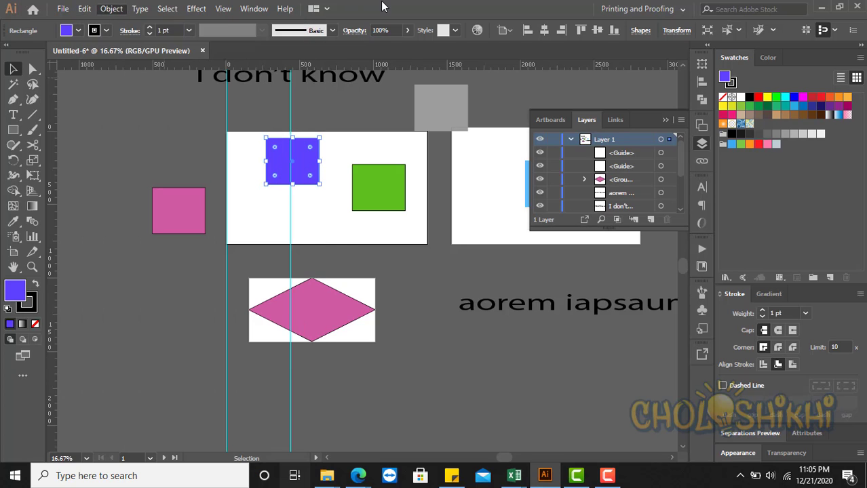
pyautogui.click(140, 9)
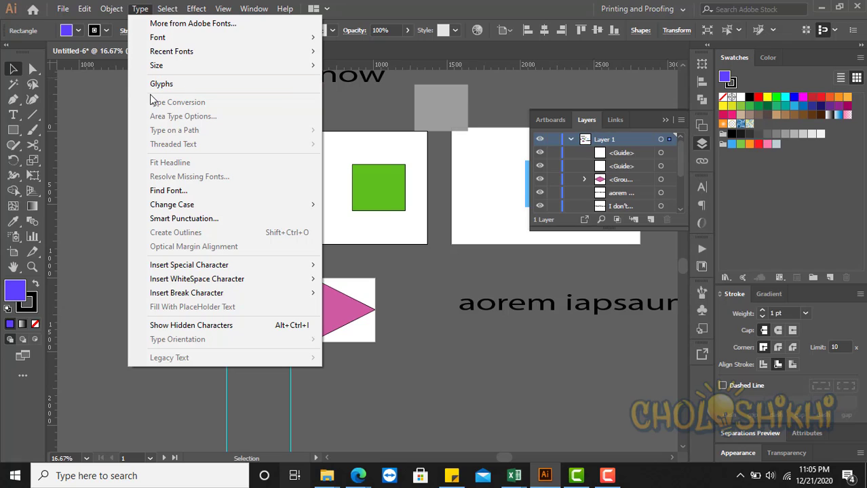
pyautogui.click(365, 111)
pyautogui.click(354, 122)
pyautogui.scroll(2, 347, 159)
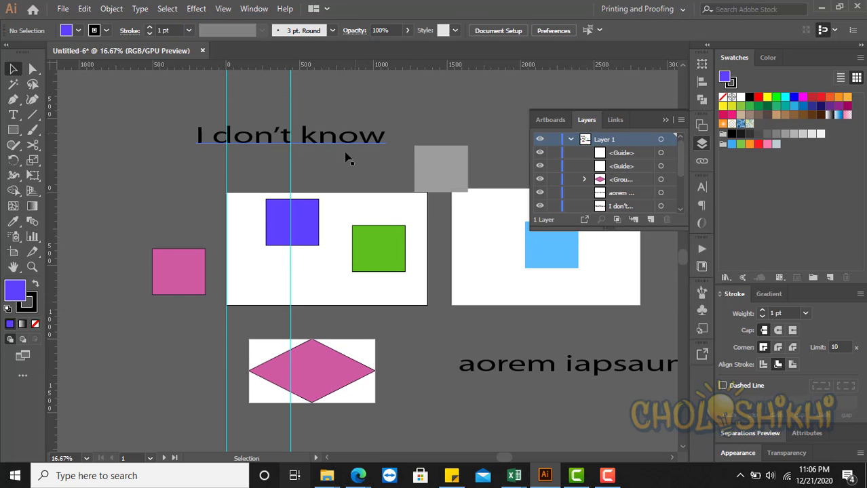
# Compare the available Object and Type commands while nothing is selected
pyautogui.click(111, 8)
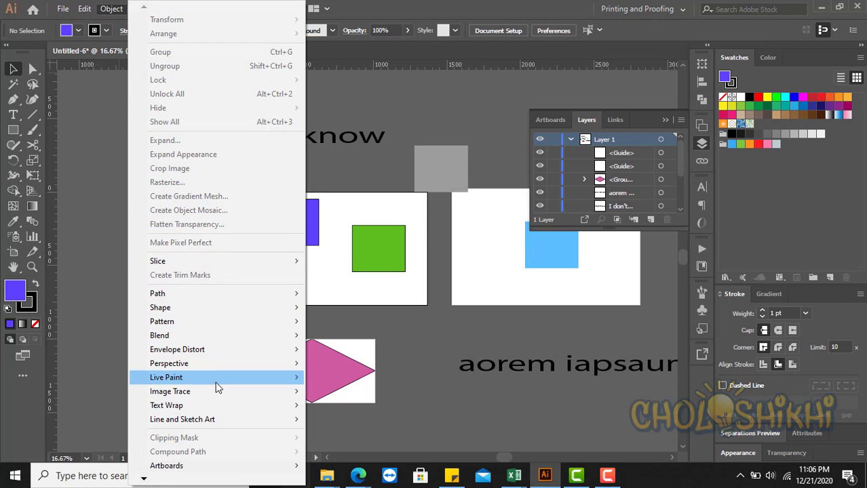
pyautogui.moveTo(216, 378)
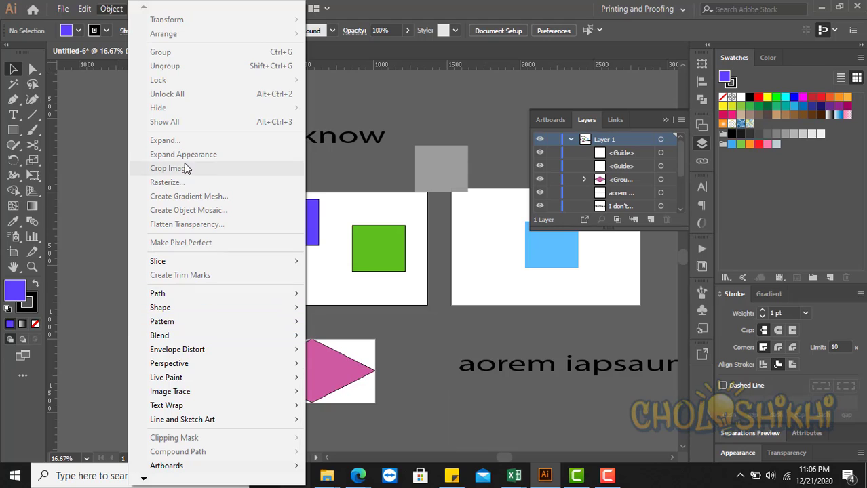
pyautogui.click(372, 84)
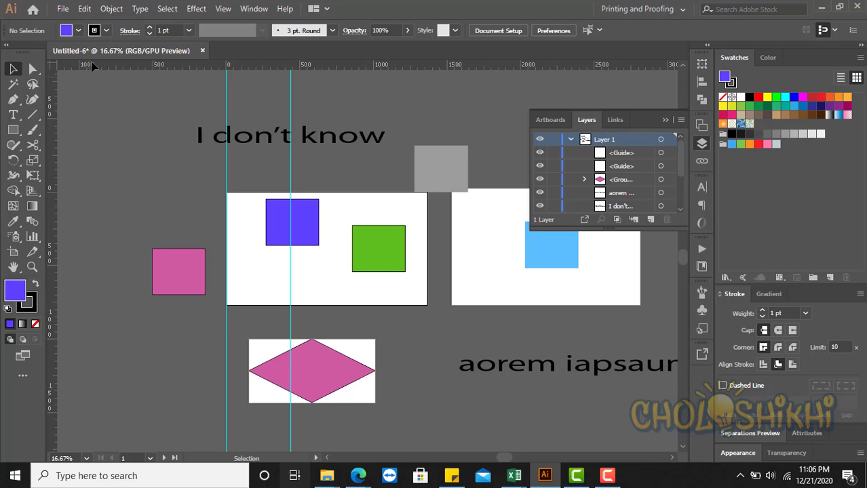
pyautogui.click(140, 9)
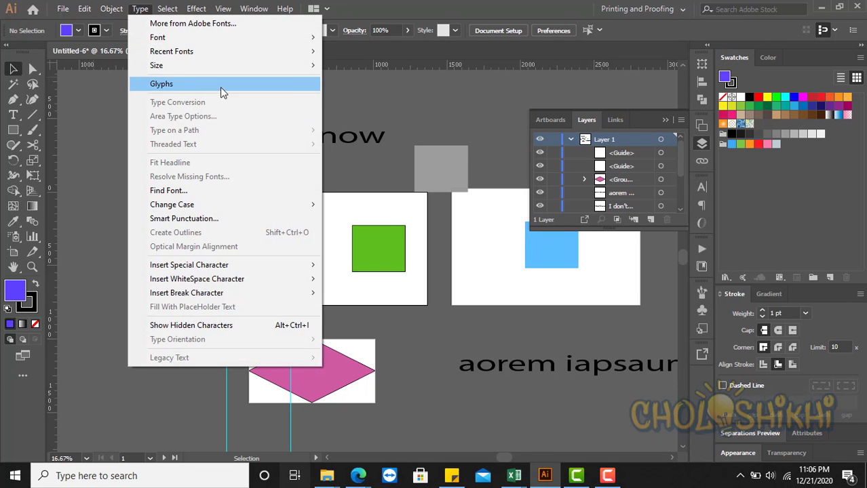
pyautogui.click(363, 123)
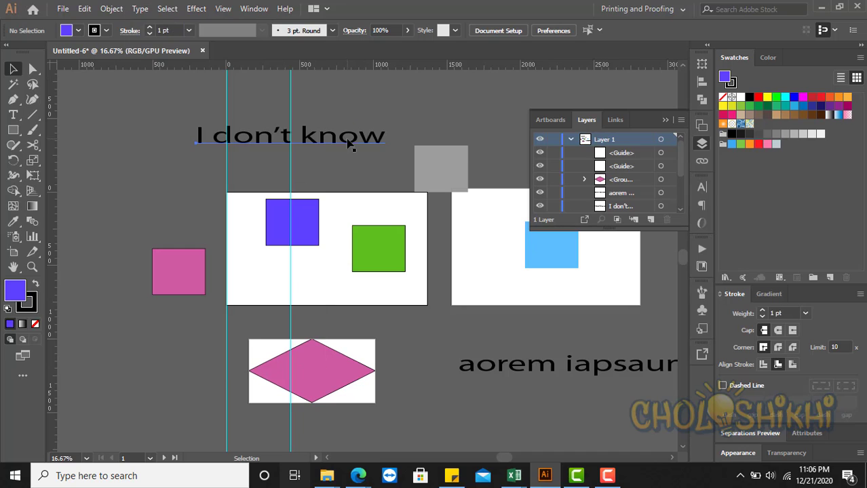
# Select the "I don't know" text and open More from Adobe Fonts in the browser
pyautogui.click(350, 144)
pyautogui.click(140, 9)
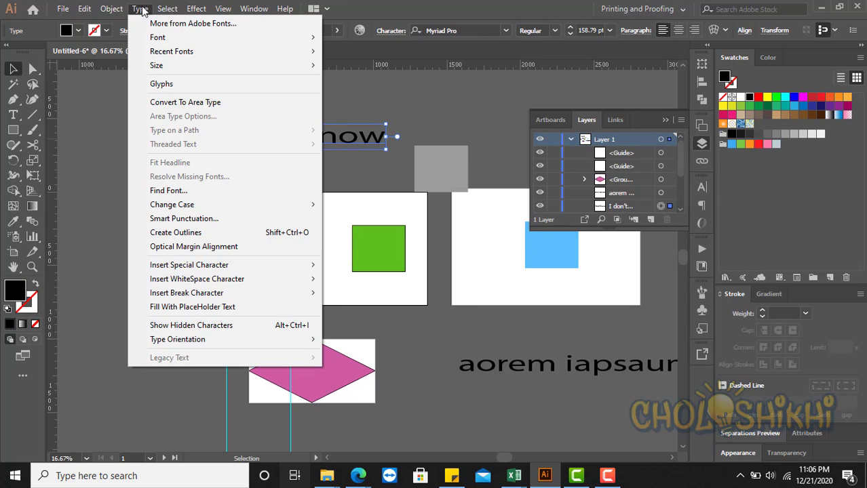
pyautogui.click(208, 26)
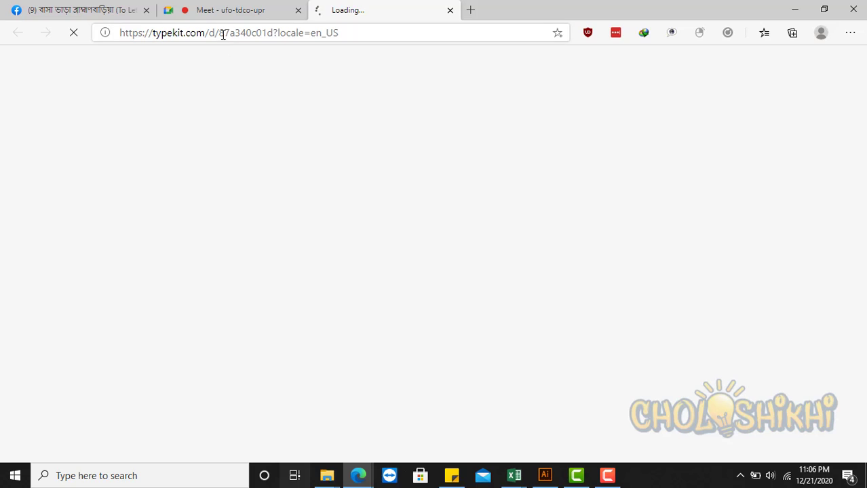
# Open fonts.google.com in a new browser tab, keeping the Adobe Fonts page open
pyautogui.moveTo(223, 33); pyautogui.dragTo(336, 31)
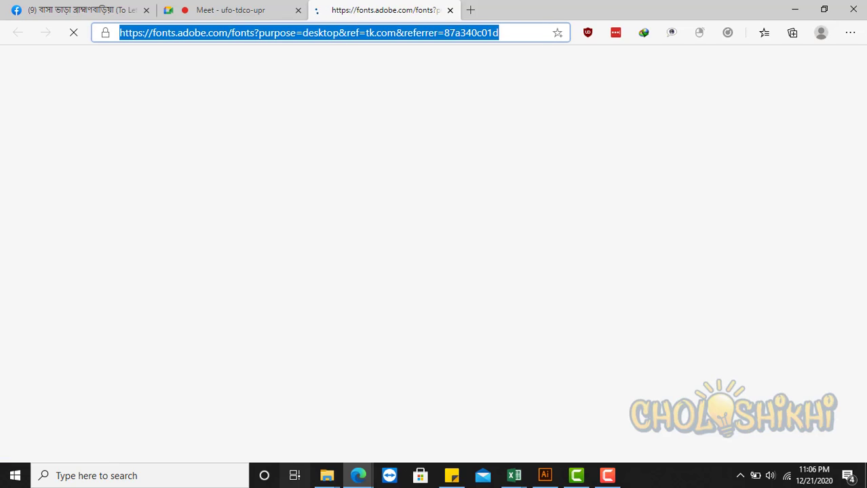
pyautogui.click(473, 10)
pyautogui.write('font')
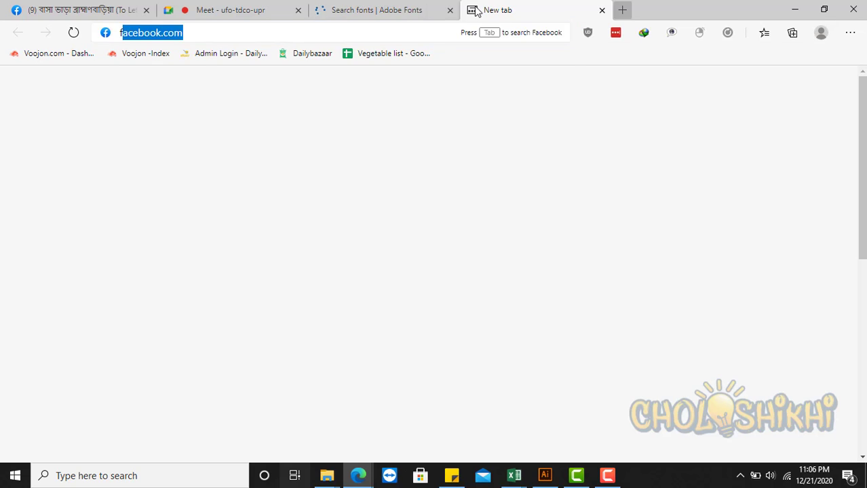
pyautogui.click(261, 8)
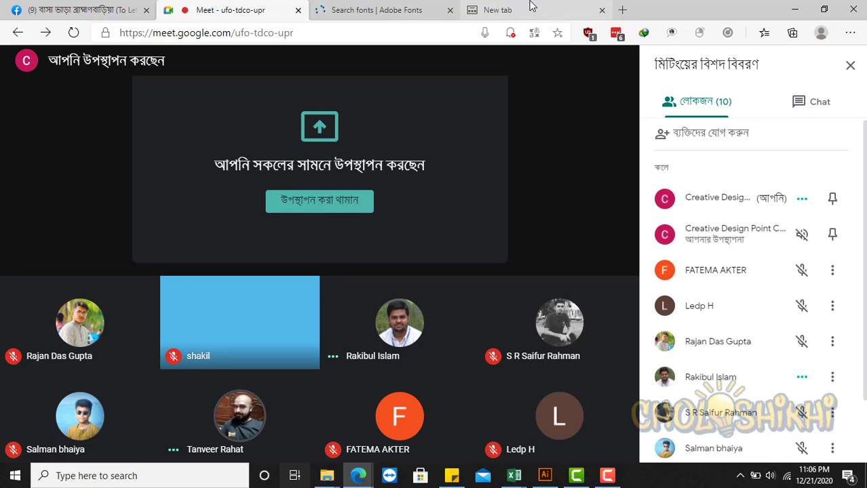
pyautogui.click(380, 8)
pyautogui.click(513, 8)
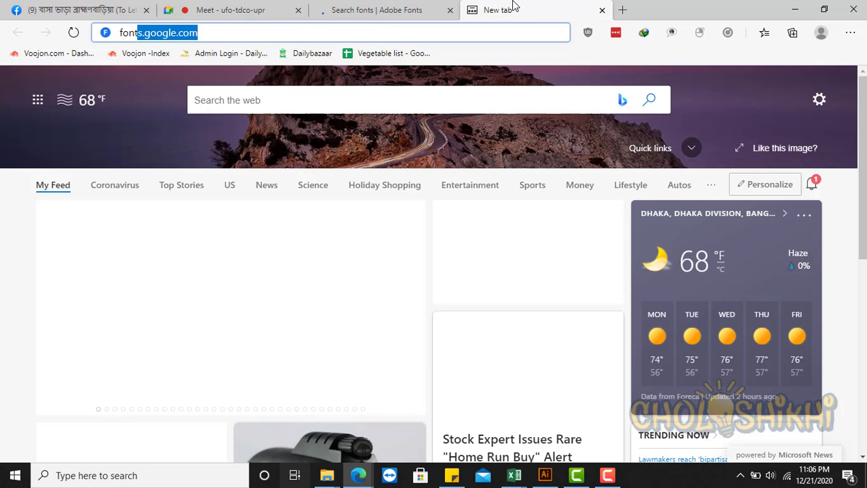
pyautogui.press('Return')
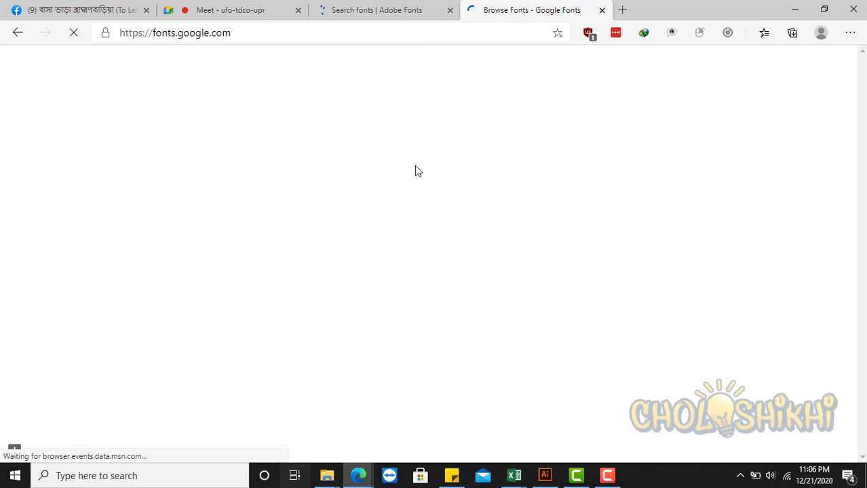
# Return to the Adobe Fonts page, search Windows for "creative", clear the search, and check the hidden system tray apps
pyautogui.click(377, 9)
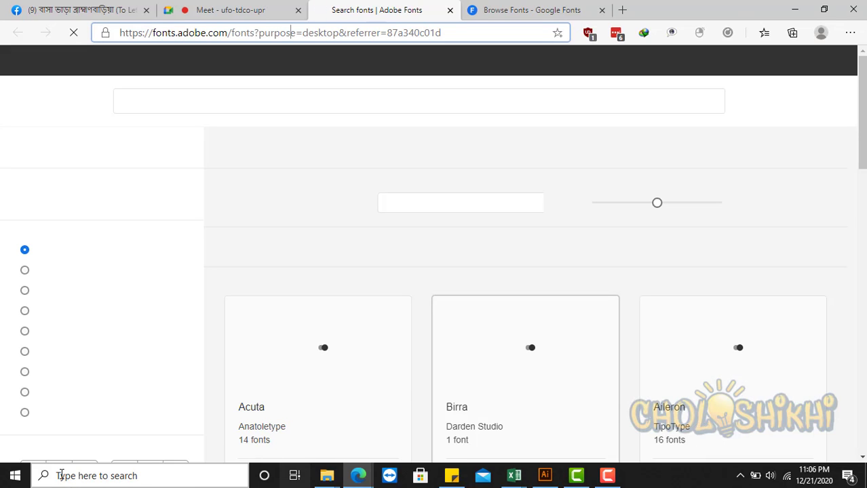
pyautogui.click(15, 476)
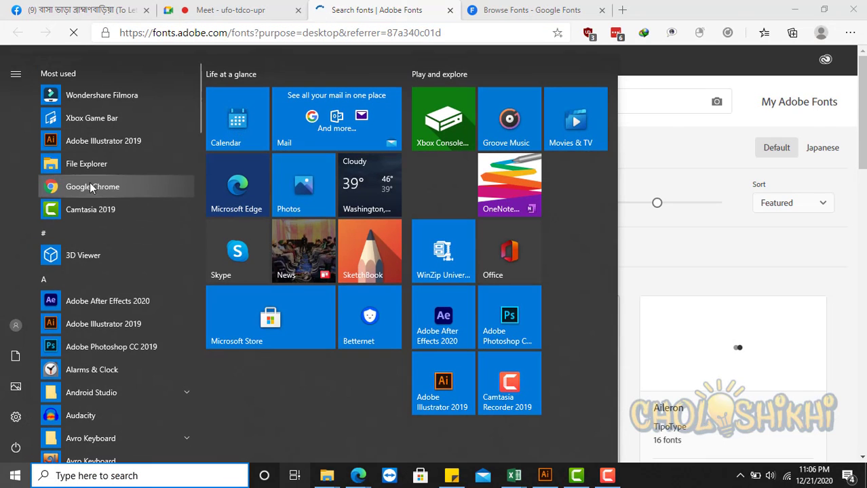
pyautogui.scroll(-5, 112, 419)
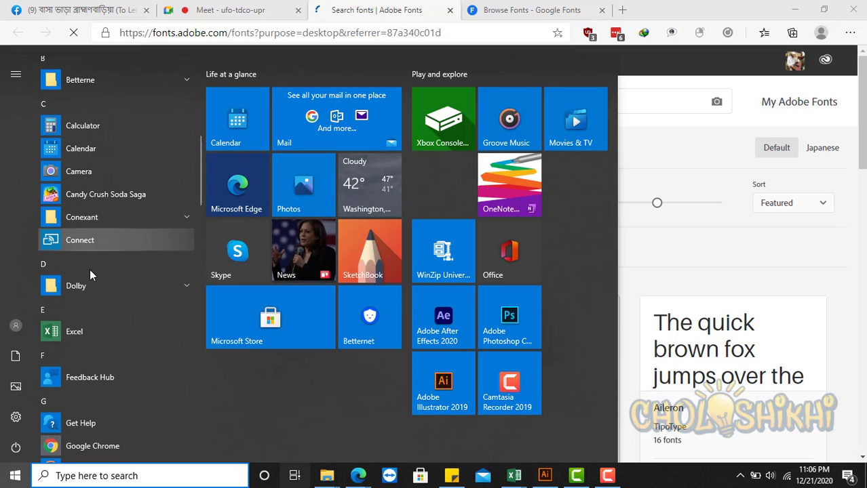
pyautogui.write('creative')
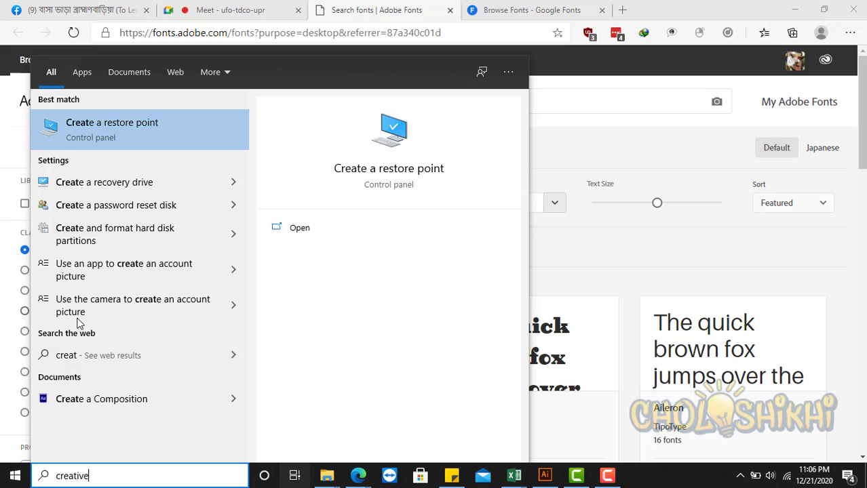
pyautogui.press('BackSpace')
pyautogui.press('BackSpace')
pyautogui.press('BackSpace')
pyautogui.press('BackSpace')
pyautogui.press('BackSpace')
pyautogui.press('BackSpace')
pyautogui.press('BackSpace')
pyautogui.press('BackSpace')
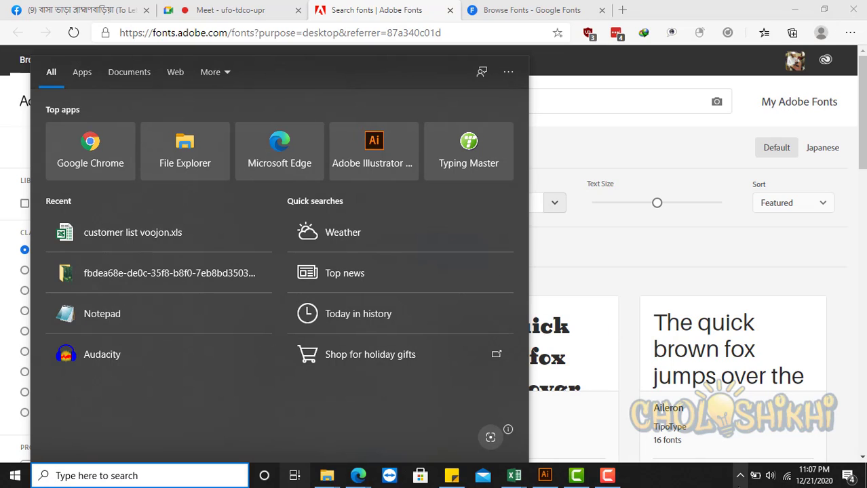
pyautogui.click(740, 476)
pyautogui.click(740, 476)
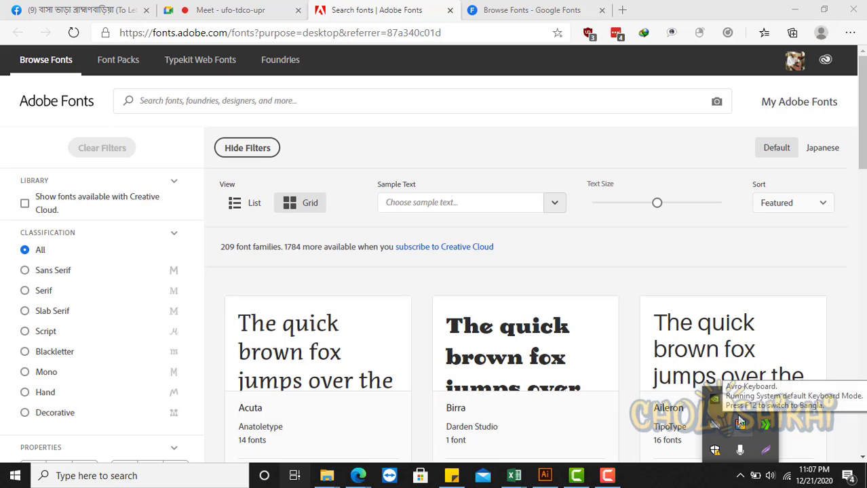
# Check the signed-in account's details on the Adobe Fonts page and close them
pyautogui.click(397, 14)
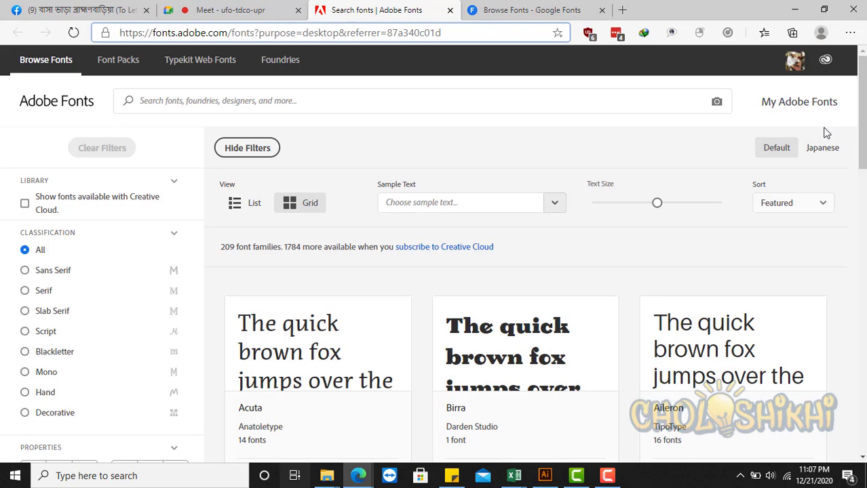
pyautogui.click(790, 61)
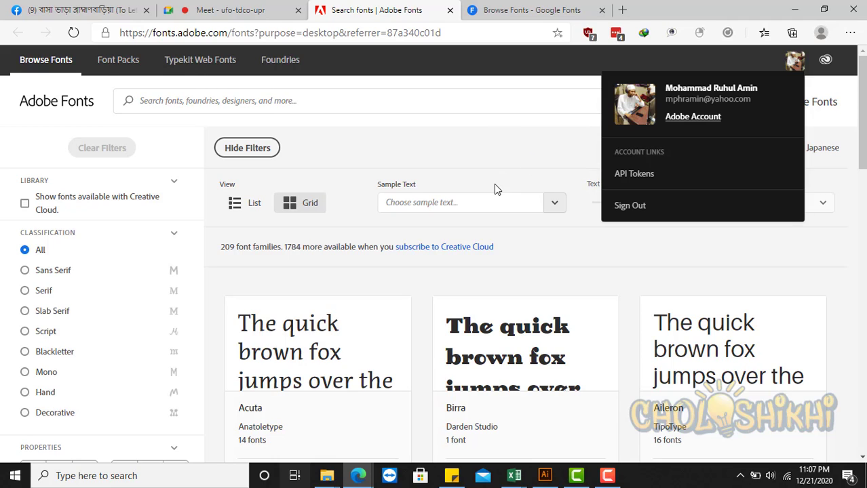
pyautogui.click(493, 200)
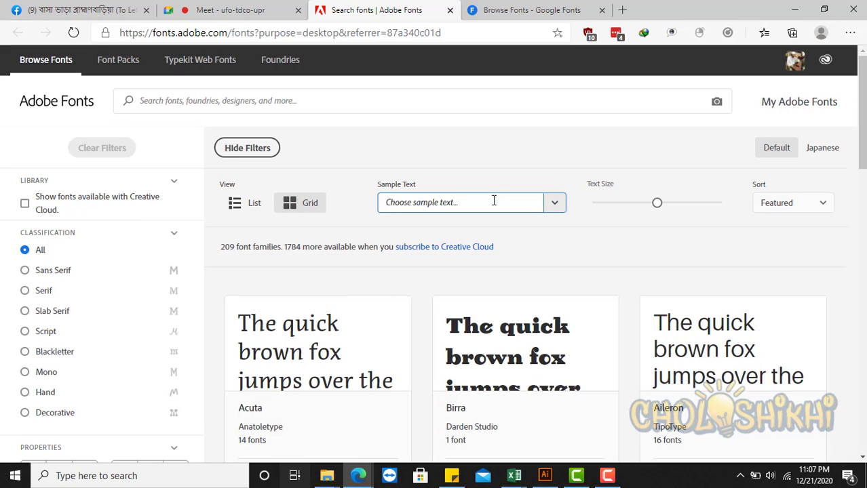
# Check the Google Meet call, return to Adobe Fonts, and browse the listed font families
pyautogui.click(230, 10)
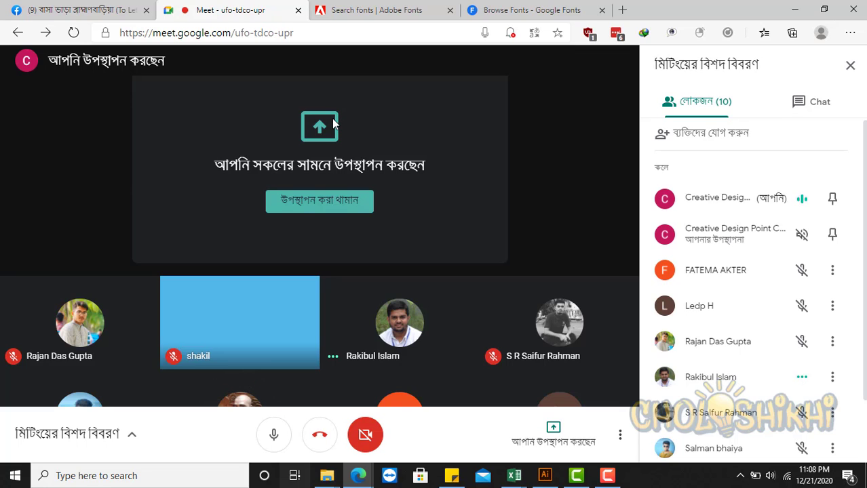
pyautogui.click(373, 10)
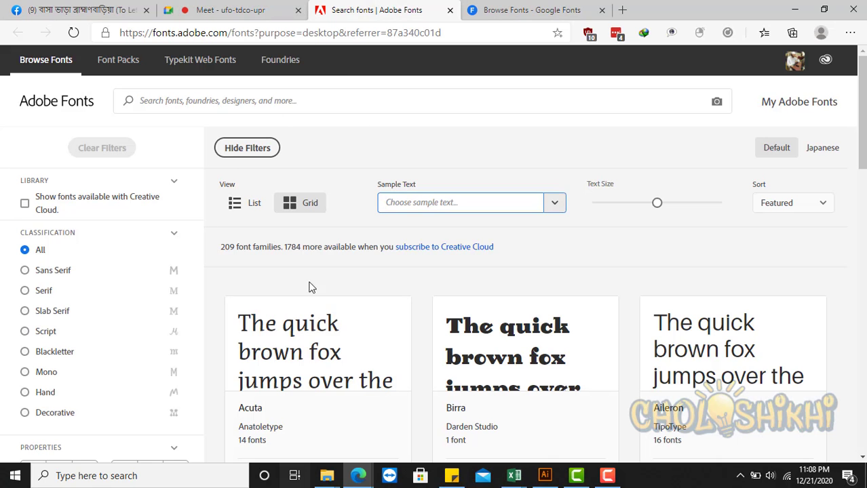
pyautogui.scroll(-3, 515, 319)
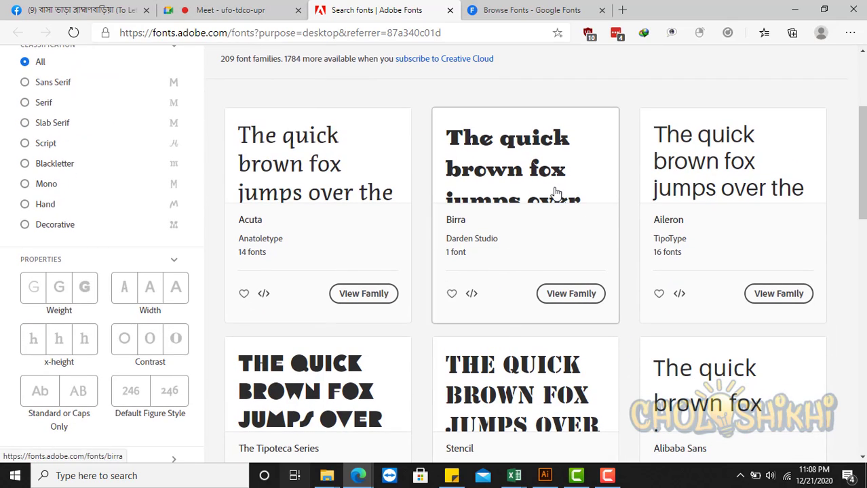
# Switch to Illustrator, set the "I don't know" text to Antonio Bold, and move it just above the gray square
pyautogui.click(544, 476)
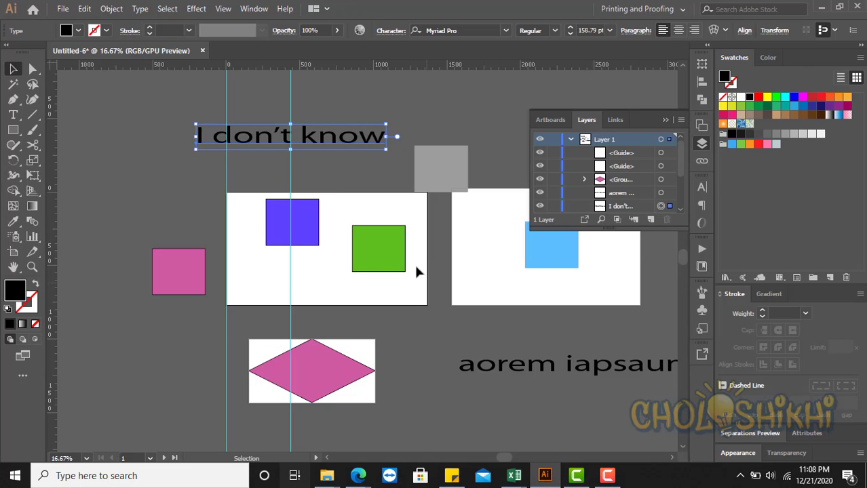
pyautogui.click(141, 9)
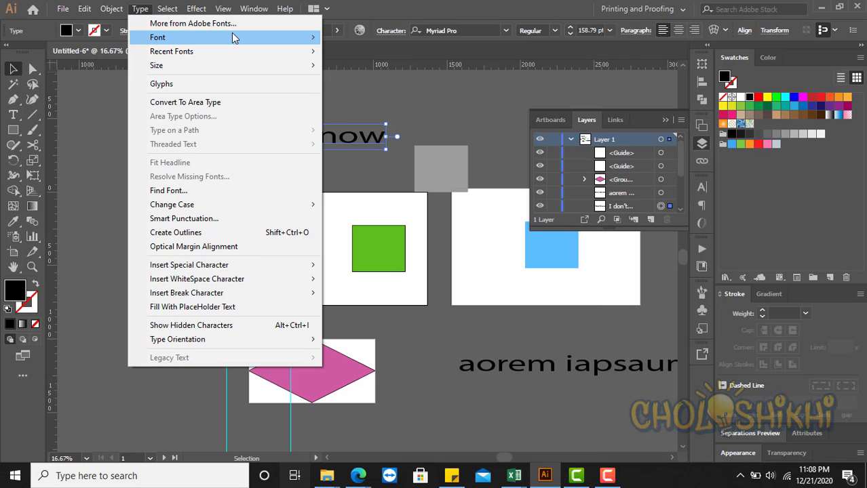
pyautogui.moveTo(309, 38)
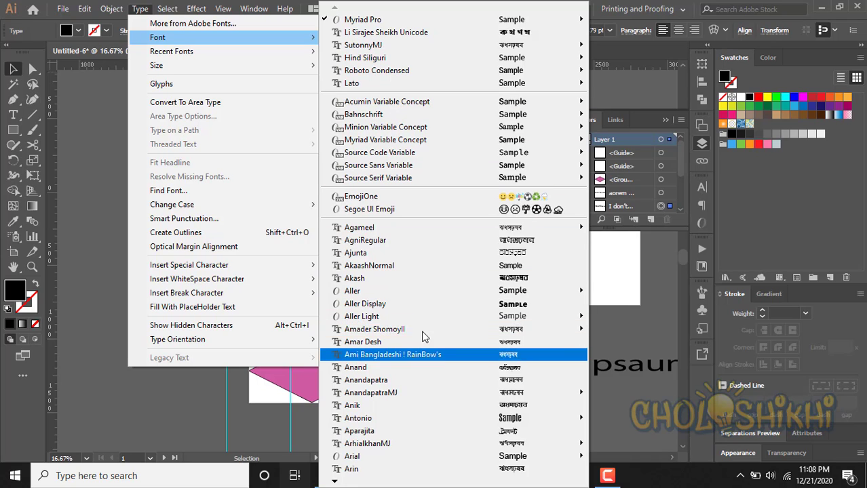
pyautogui.moveTo(328, 482)
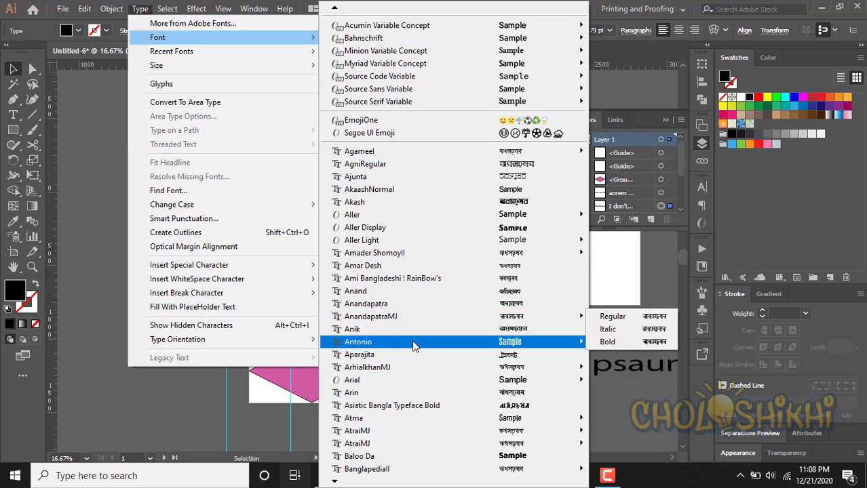
pyautogui.moveTo(414, 344)
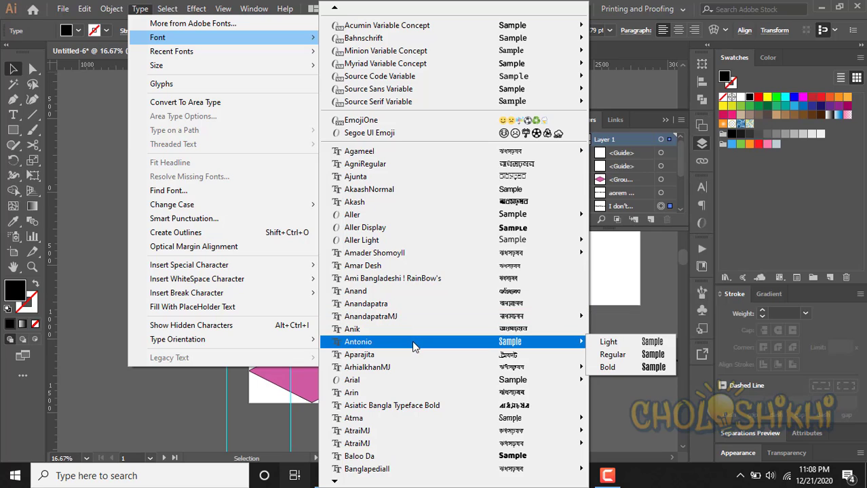
pyautogui.click(608, 367)
pyautogui.moveTo(338, 142); pyautogui.dragTo(444, 132)
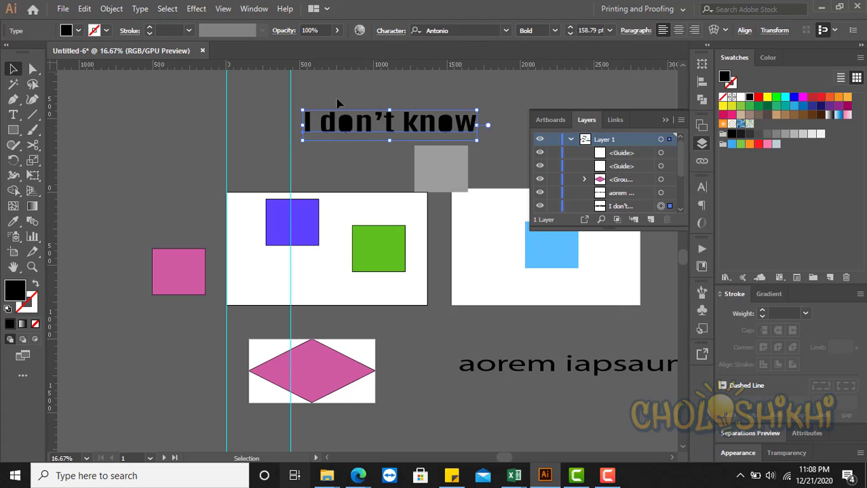
# Show the Character settings and compare the Type size presets with the text's font size fields, leaving the size as is
pyautogui.click(702, 187)
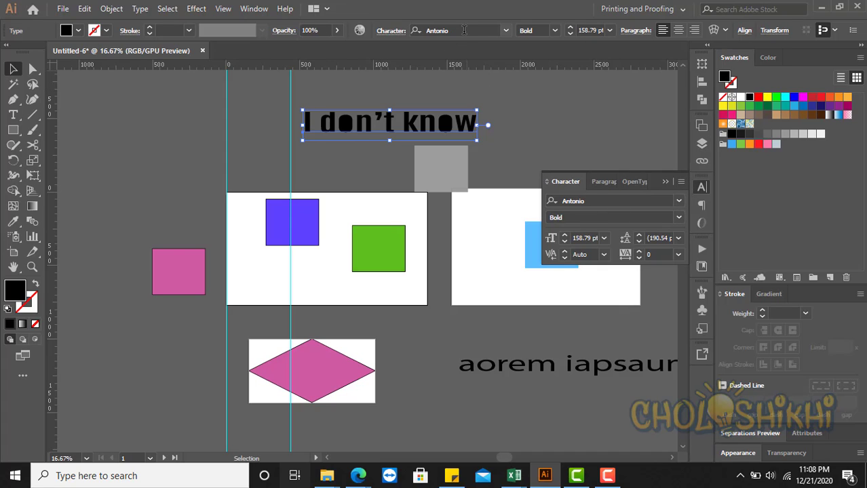
pyautogui.click(144, 12)
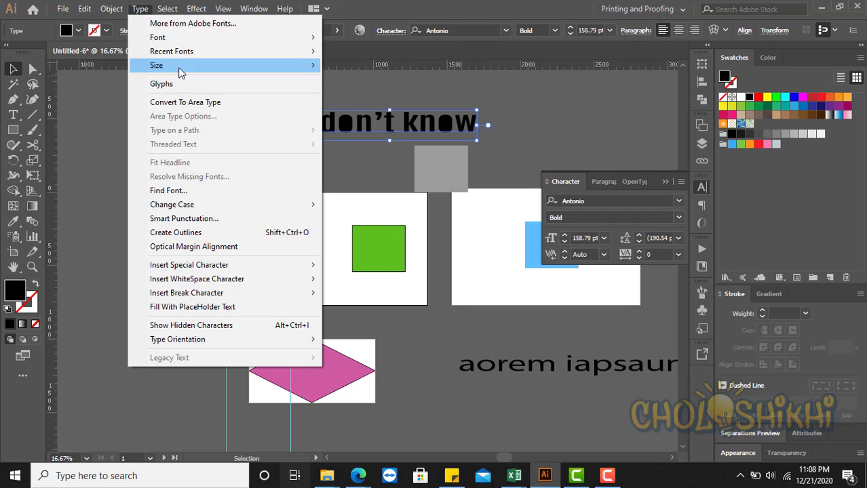
pyautogui.moveTo(207, 65)
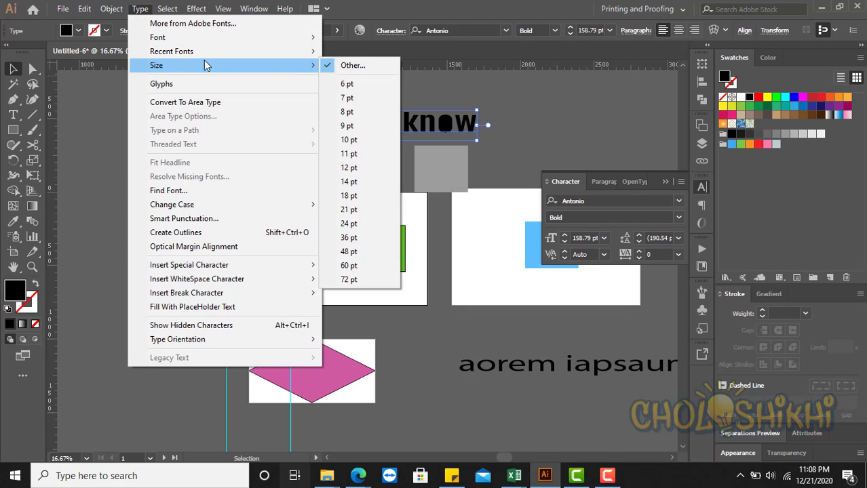
pyautogui.click(589, 32)
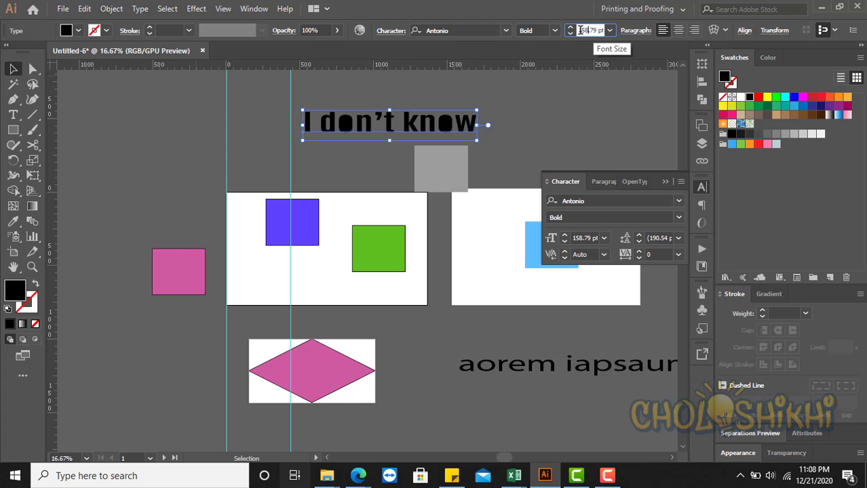
pyautogui.doubleClick(580, 31)
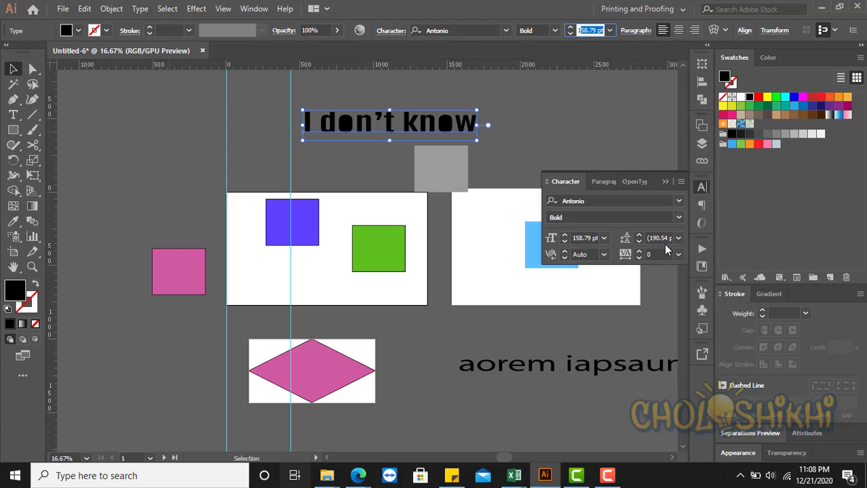
pyautogui.doubleClick(577, 238)
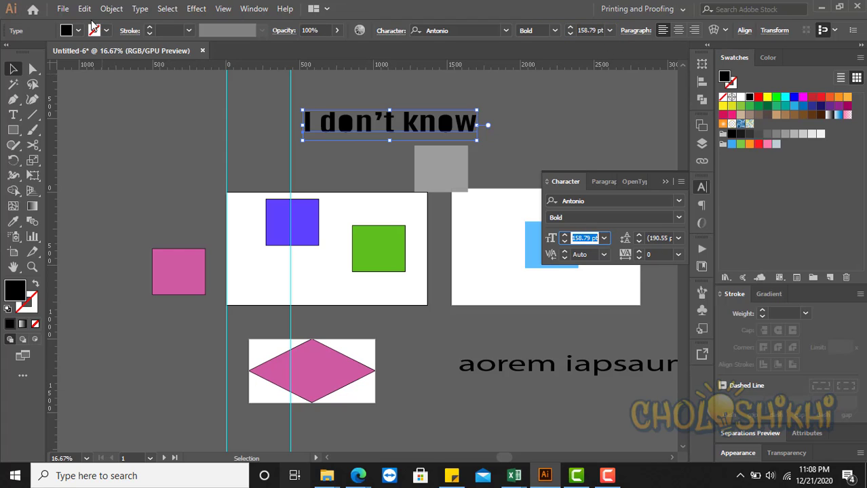
# Apply Hind Siliguri Bold from the recently used fonts to the "I don't know" text
pyautogui.click(141, 9)
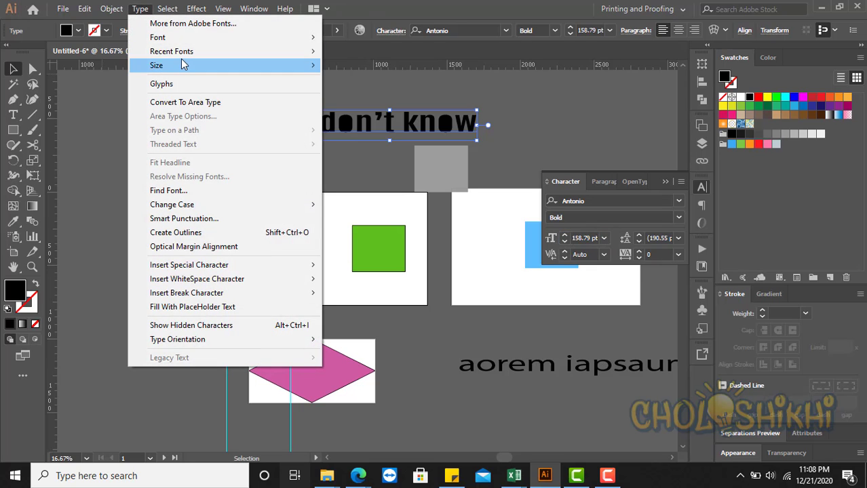
pyautogui.moveTo(203, 54)
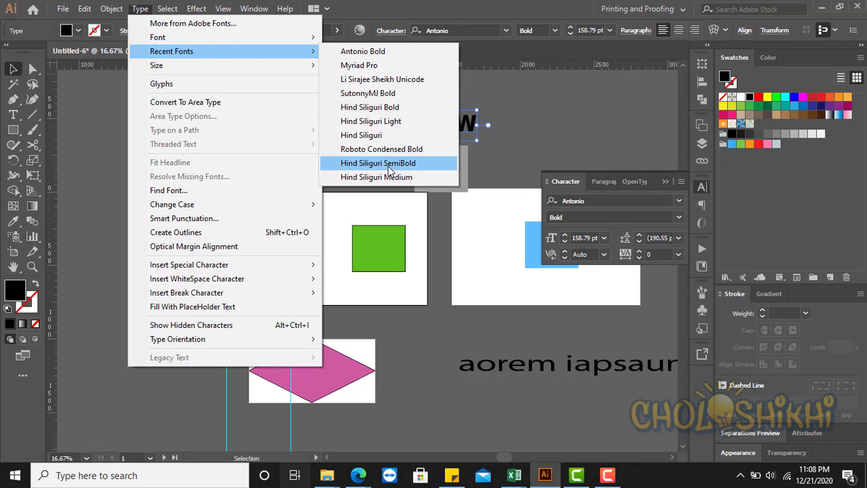
pyautogui.click(377, 112)
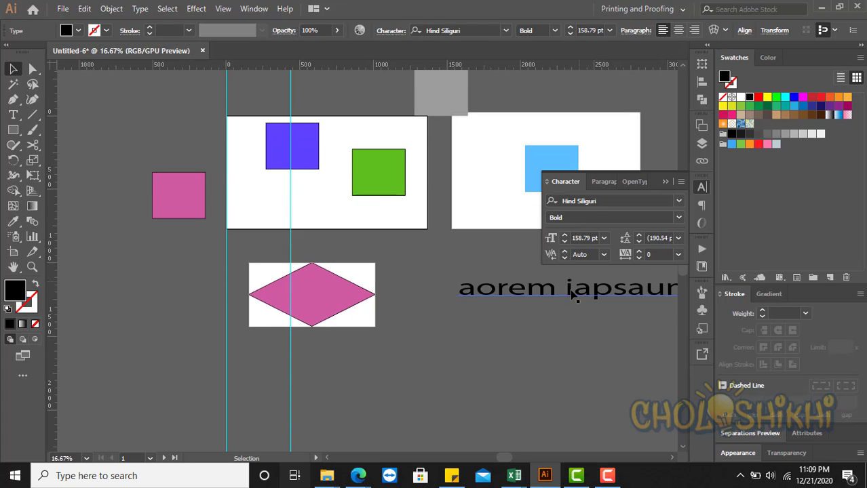
# Browse the Character font list with its "I don't know" previews, and close it with the text deselected
pyautogui.scroll(-3, 553, 327)
pyautogui.click(679, 201)
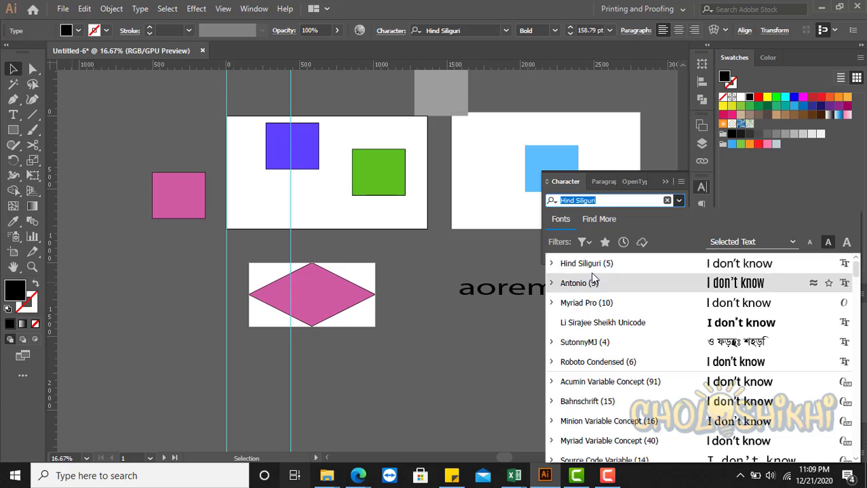
pyautogui.scroll(-5, 604, 402)
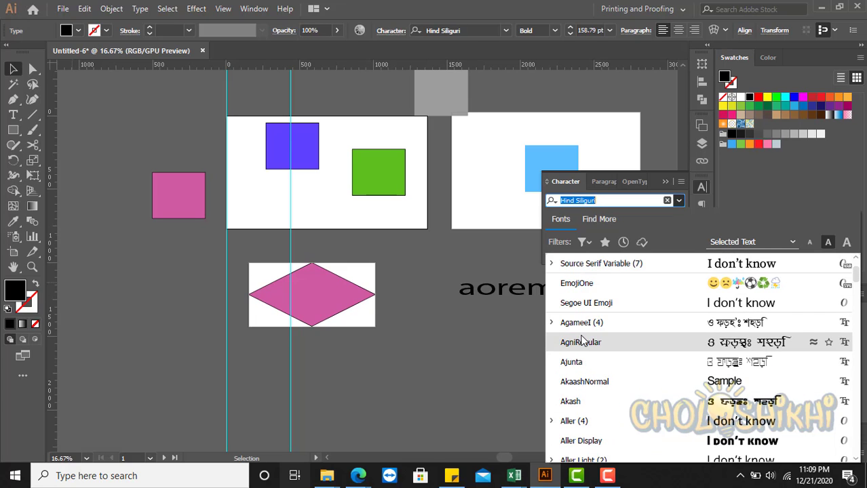
pyautogui.scroll(-15, 583, 358)
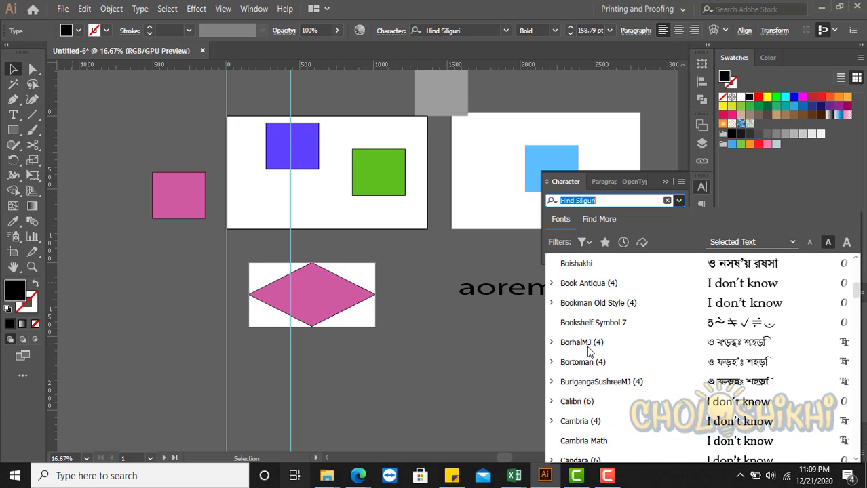
pyautogui.scroll(-12, 593, 365)
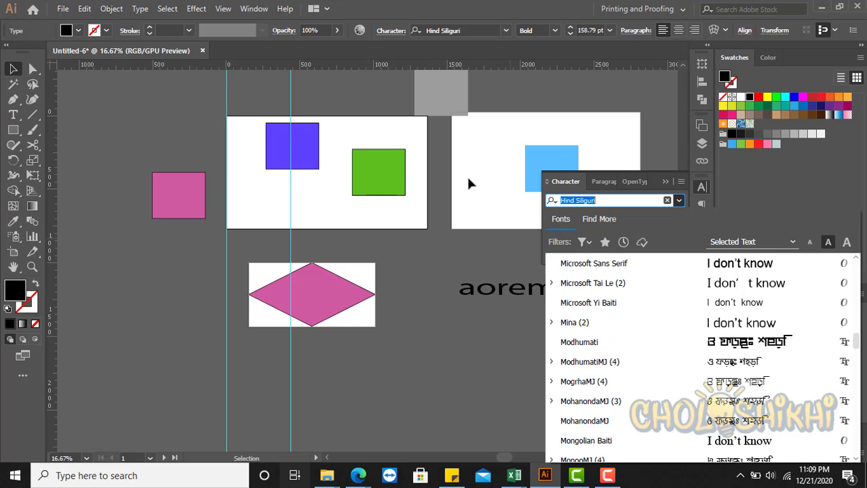
pyautogui.click(453, 185)
# Reselect the "I don't know" text and apply Roboto Condensed Bold from the recently used fonts
pyautogui.scroll(2, 453, 190)
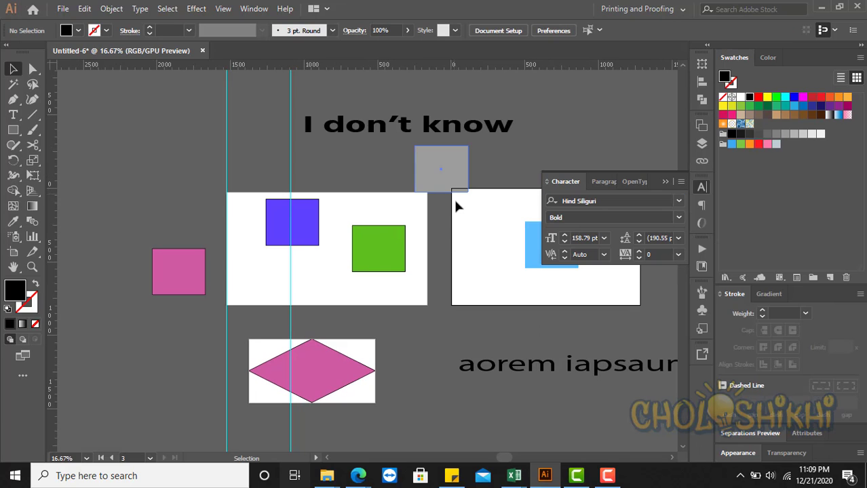
pyautogui.click(401, 139)
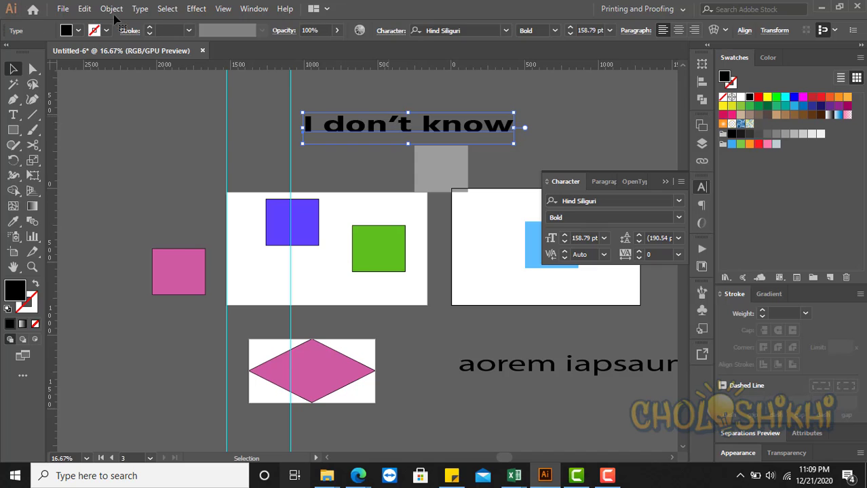
pyautogui.click(139, 9)
pyautogui.moveTo(224, 52)
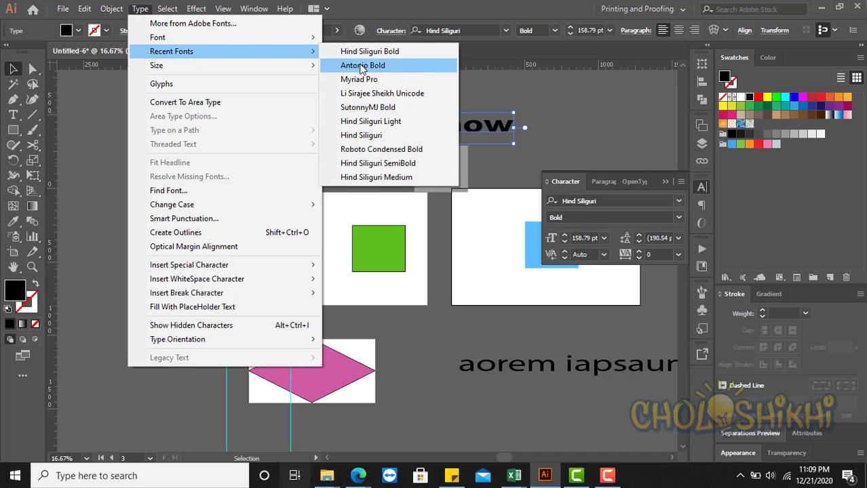
pyautogui.click(385, 150)
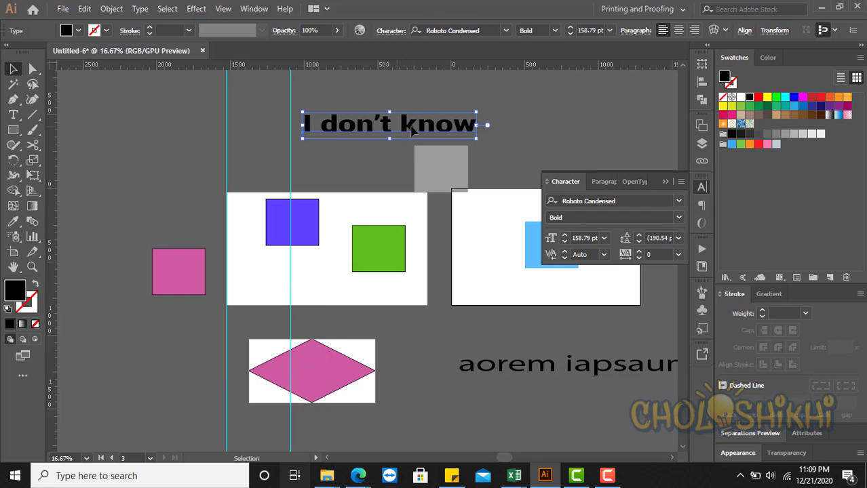
# Move the "I don't know" text slightly to the right, and open Glyphs to browse the entire Roboto Condensed Bold character set
pyautogui.moveTo(399, 140); pyautogui.dragTo(418, 140)
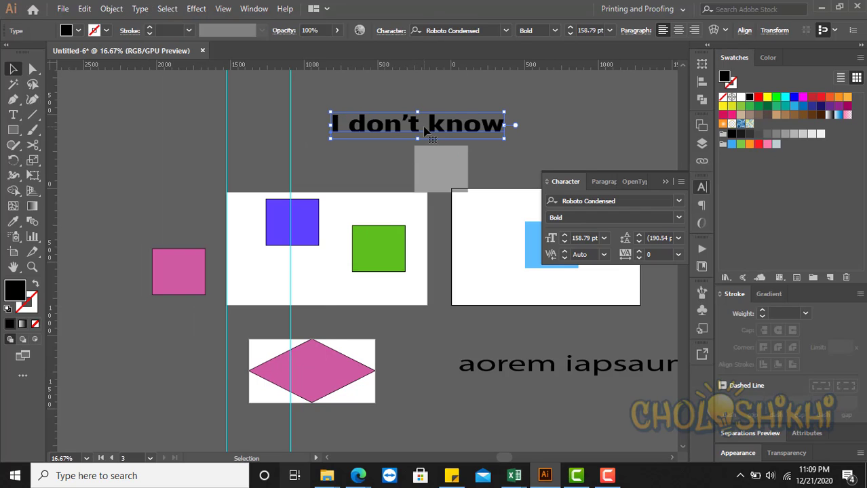
pyautogui.click(141, 12)
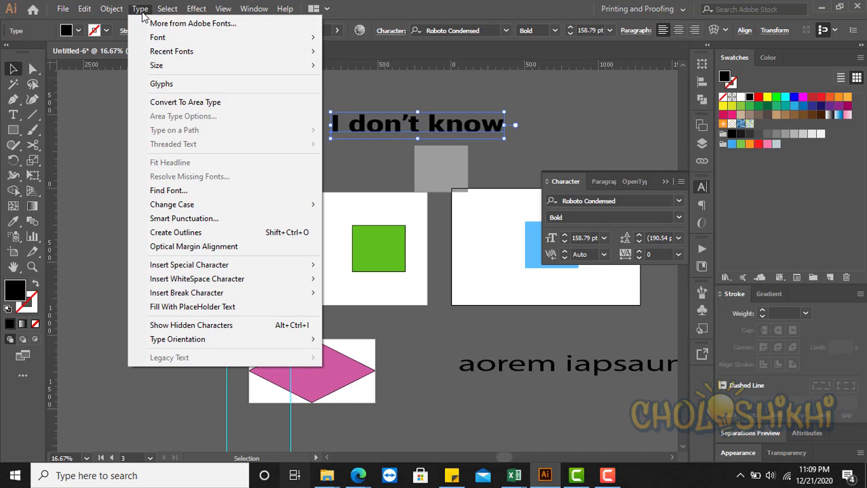
pyautogui.click(185, 86)
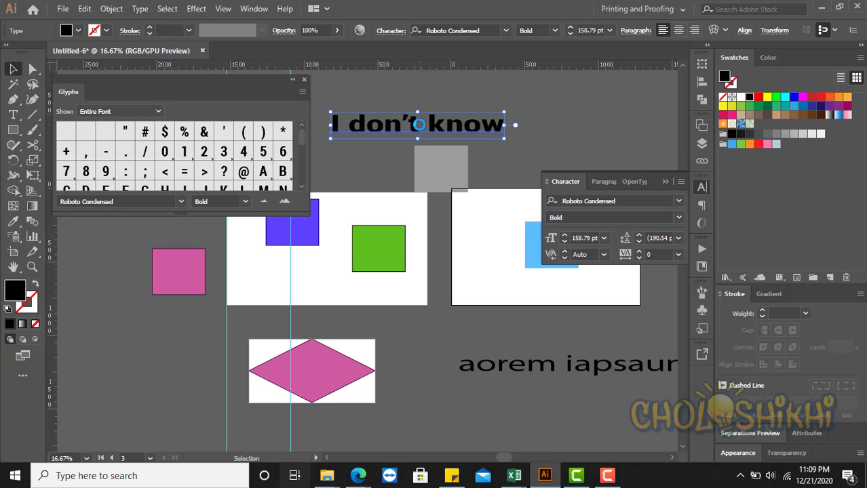
pyautogui.scroll(-10, 182, 166)
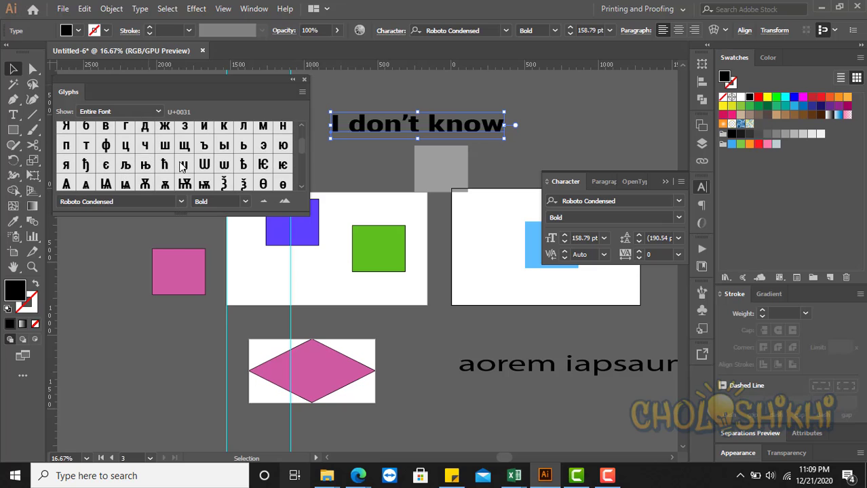
pyautogui.scroll(-10, 182, 167)
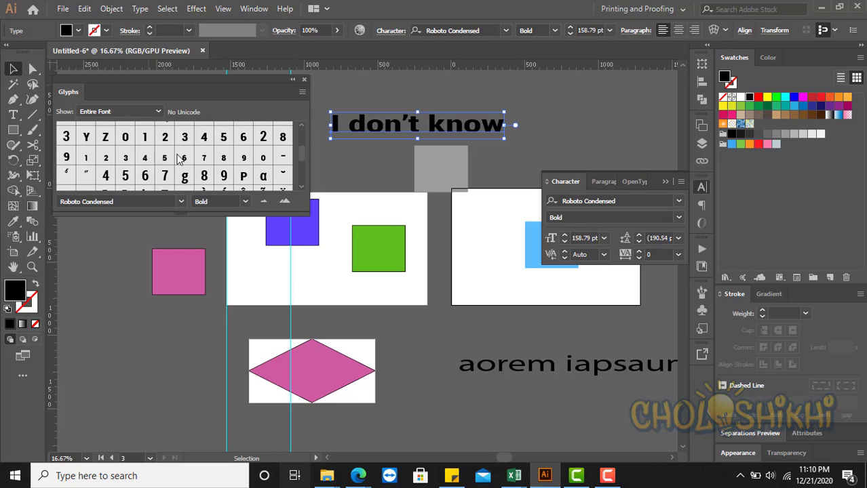
pyautogui.scroll(-4, 178, 159)
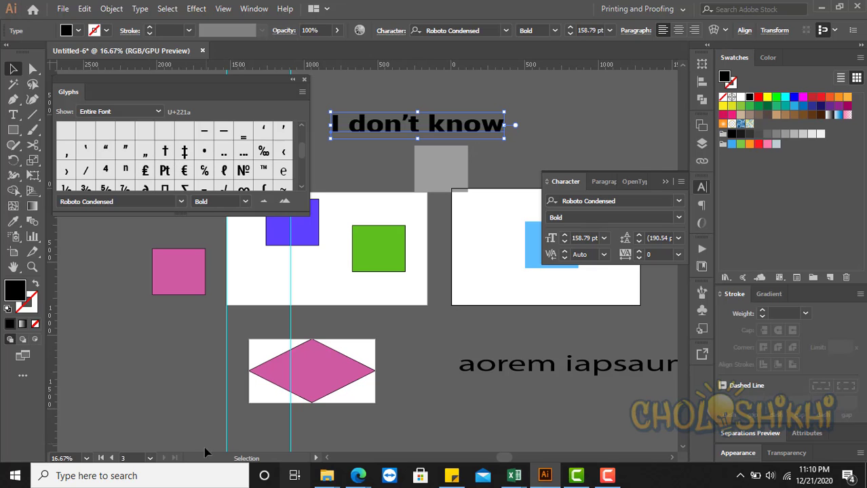
# Switch to the Edge browser and search the web for "fontawesome cheatsheet" in a new tab
pyautogui.moveTo(359, 475)
pyautogui.moveTo(338, 439)
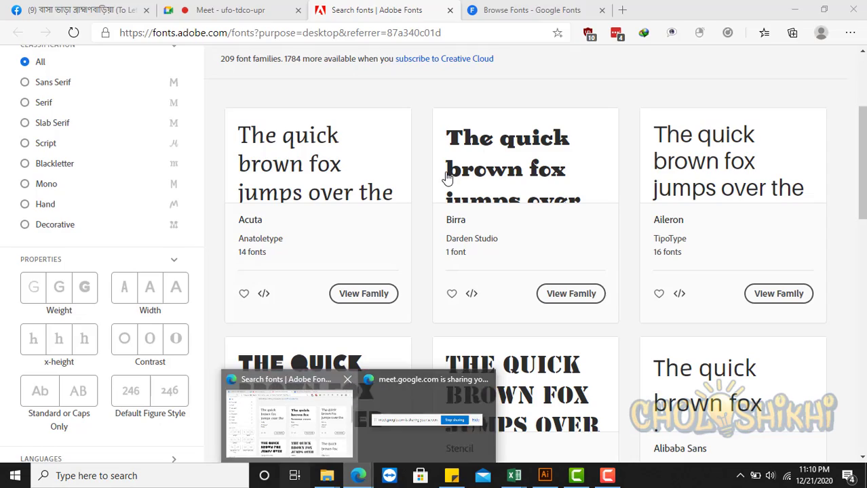
pyautogui.click(307, 427)
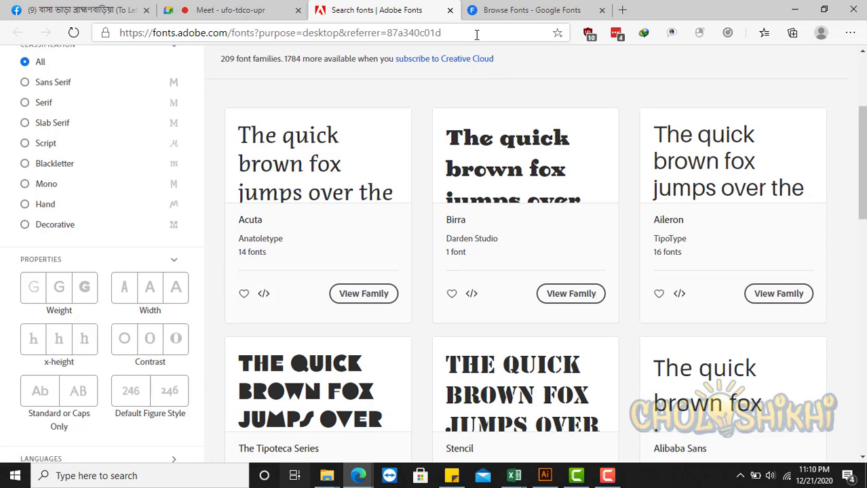
pyautogui.click(475, 34)
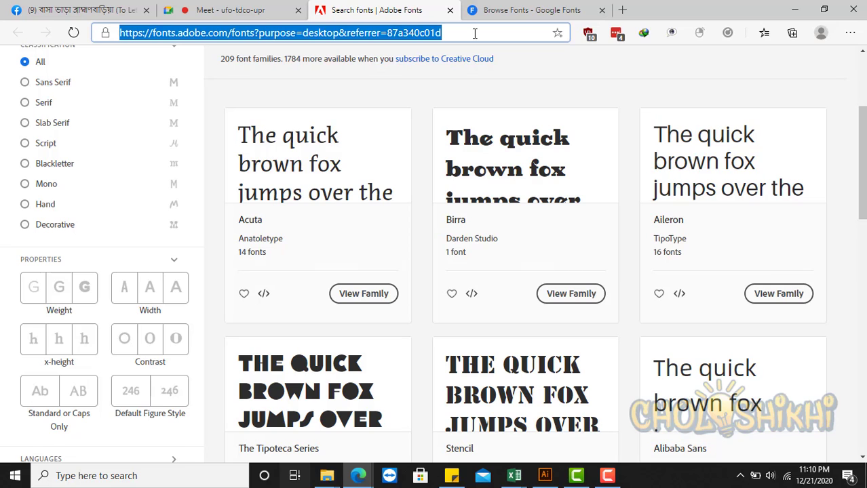
pyautogui.click(622, 9)
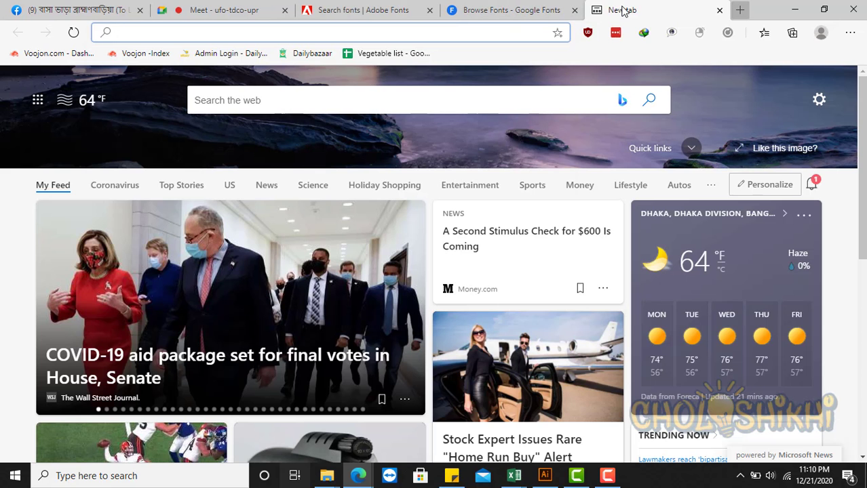
pyautogui.write('fo')
pyautogui.press('BackSpace')
pyautogui.press('BackSpace')
pyautogui.write('on')
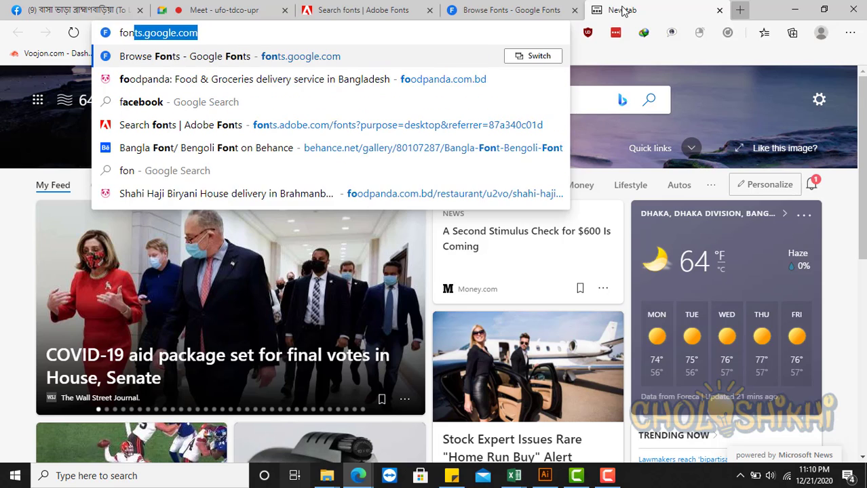
pyautogui.write('tawesome cheatsheet')
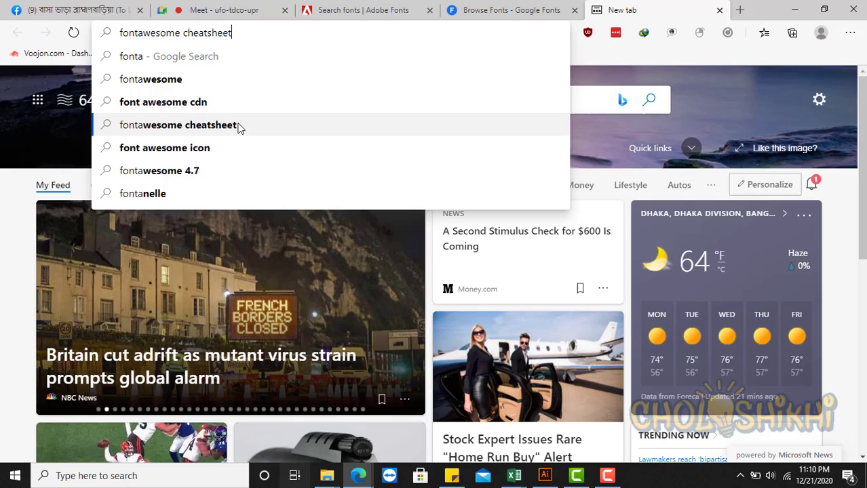
pyautogui.click(237, 125)
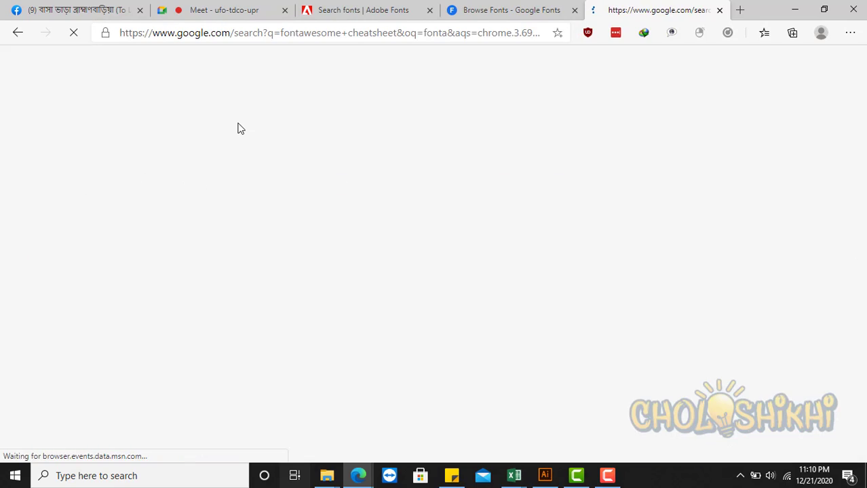
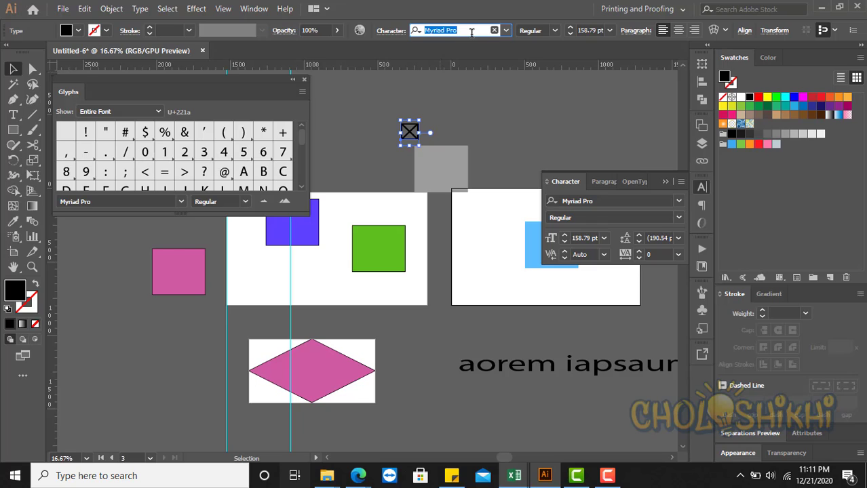
# Search the font list for "font" and clear the search
pyautogui.write('font')
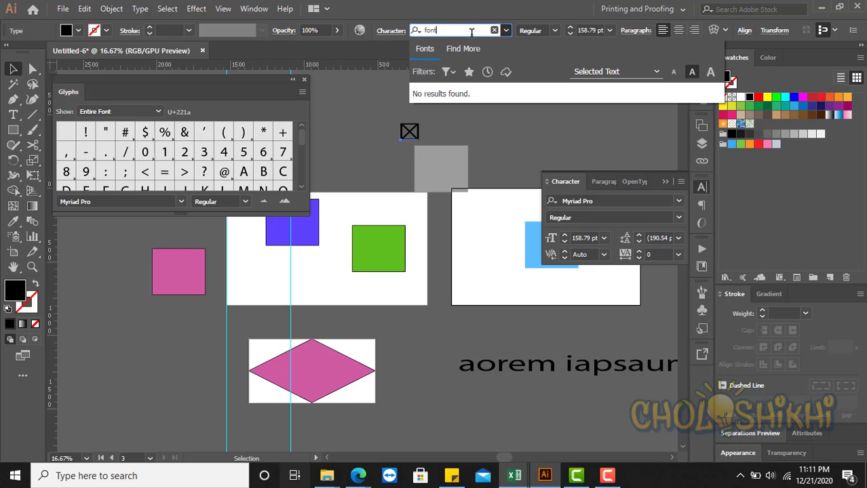
pyautogui.press('BackSpace')
pyautogui.press('BackSpace')
pyautogui.press('BackSpace')
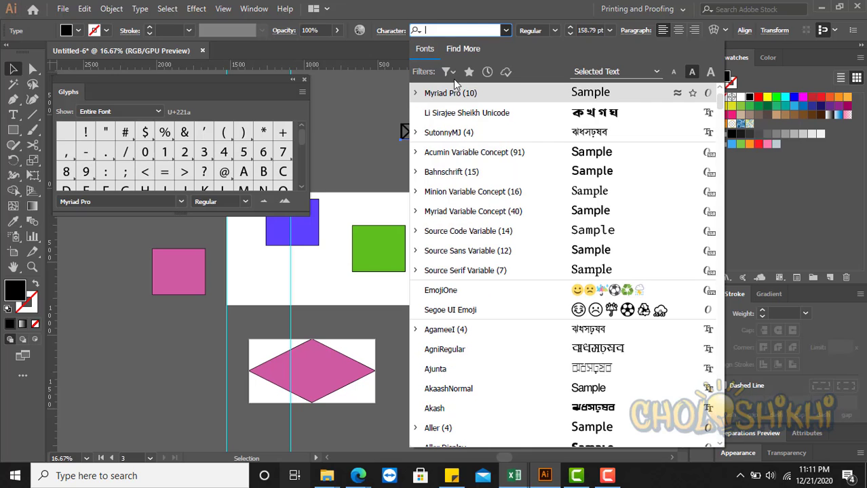
# Switch to the browser and look through the icons on the Font Awesome 4.7.0 cheatsheet
pyautogui.hotkey('alt', 'Tab')
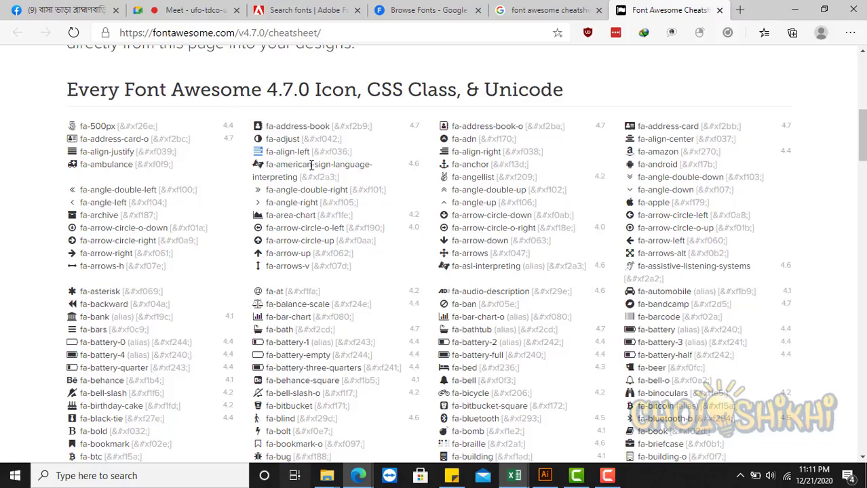
pyautogui.scroll(5, 311, 164)
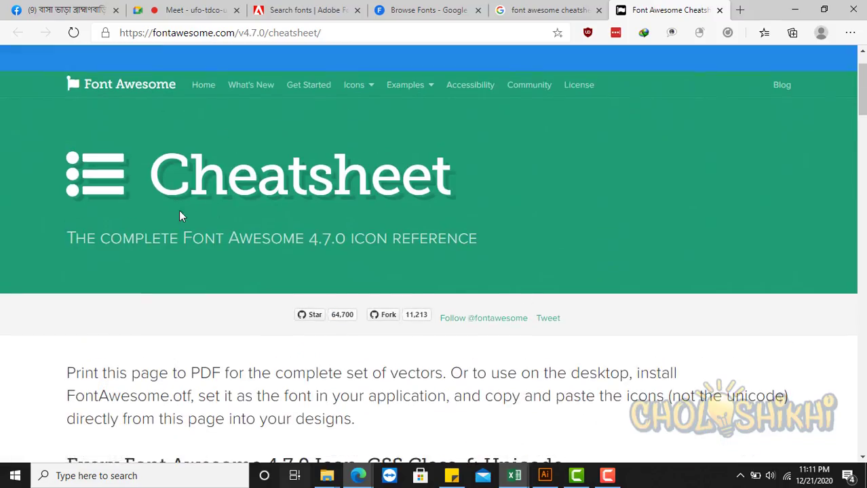
pyautogui.scroll(-15, 180, 216)
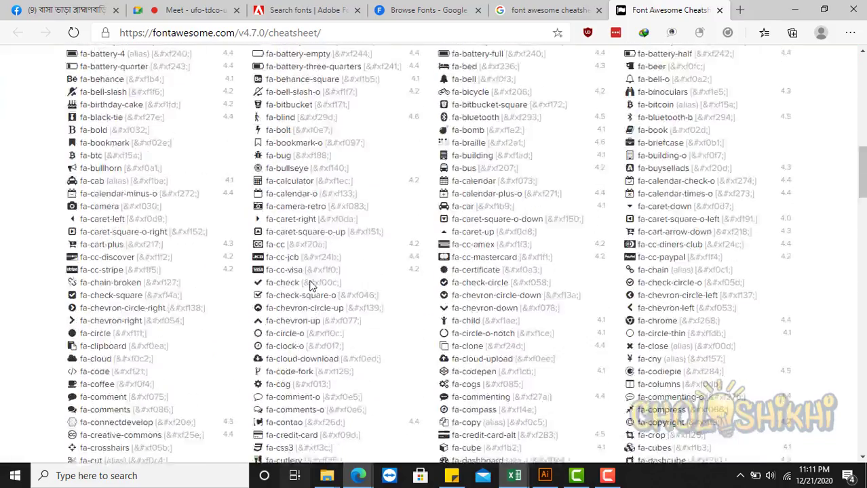
pyautogui.scroll(15, 312, 271)
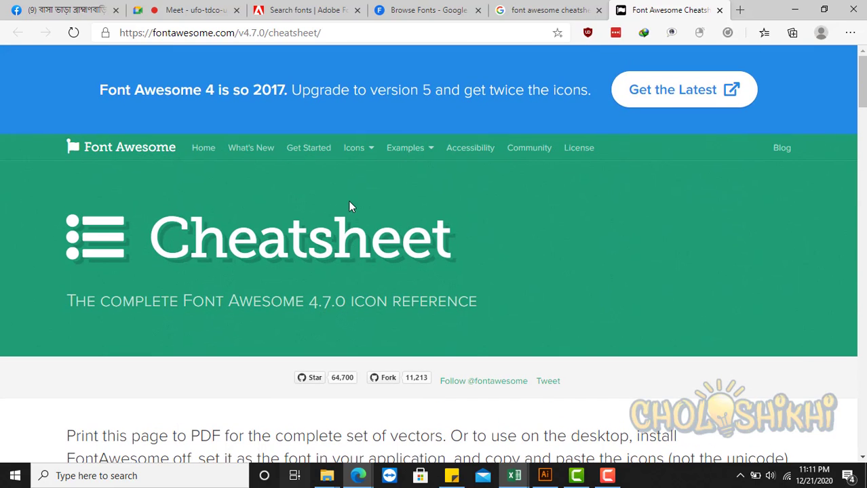
# Switch back to Illustrator, browse the entire Myriad Pro glyph set, and filter the glyphs to Subscript
pyautogui.hotkey('alt', 'Tab')
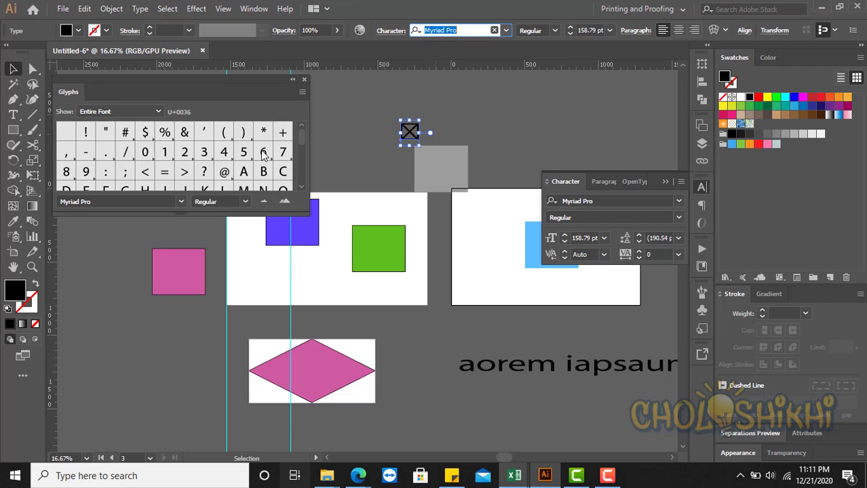
pyautogui.scroll(-5, 196, 169)
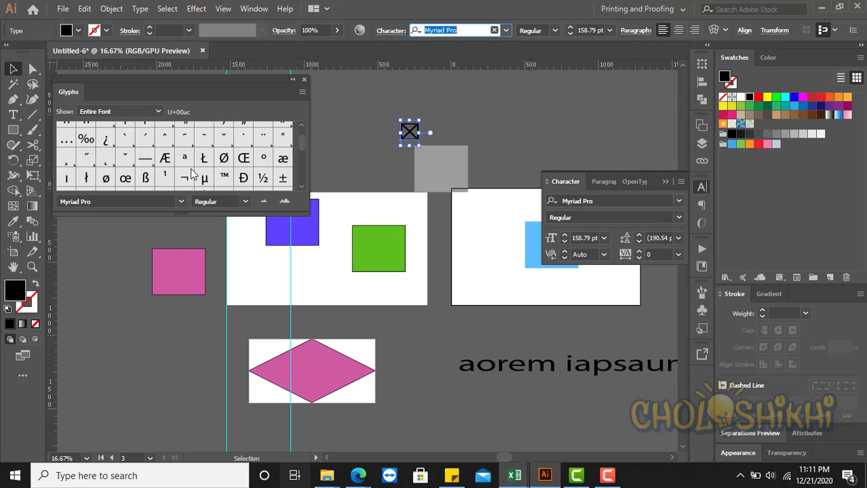
pyautogui.scroll(-10, 193, 174)
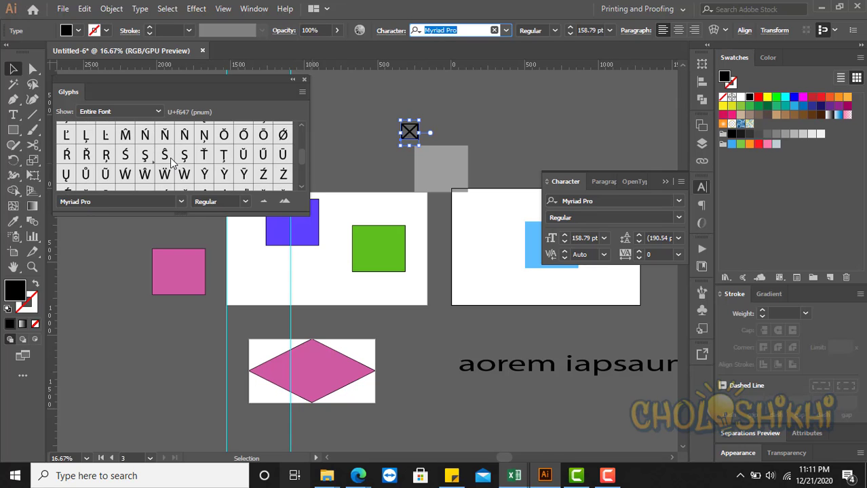
pyautogui.scroll(-15, 172, 163)
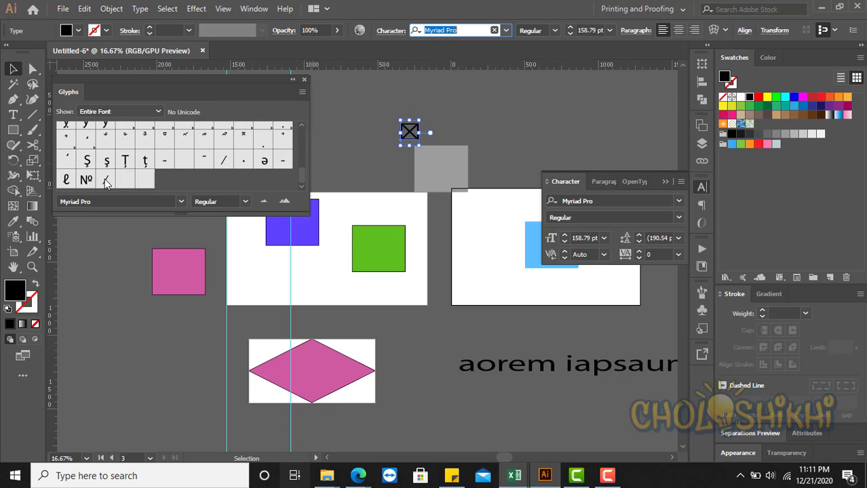
pyautogui.scroll(20, 158, 171)
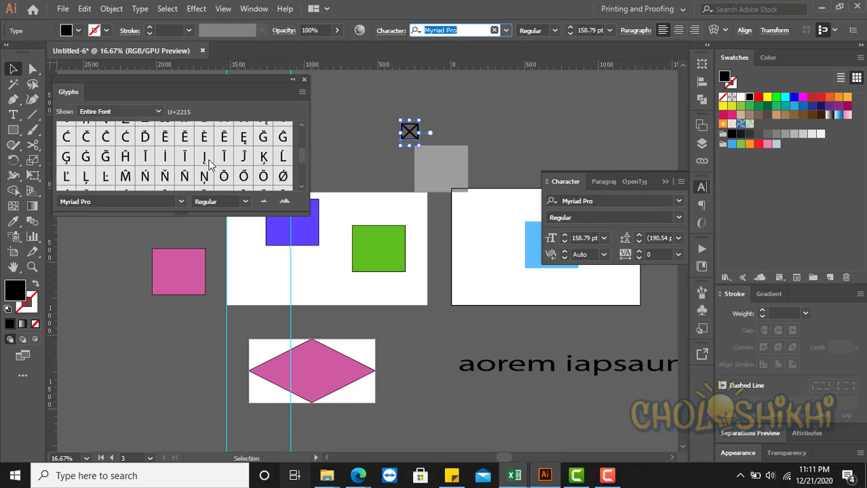
pyautogui.scroll(12, 212, 166)
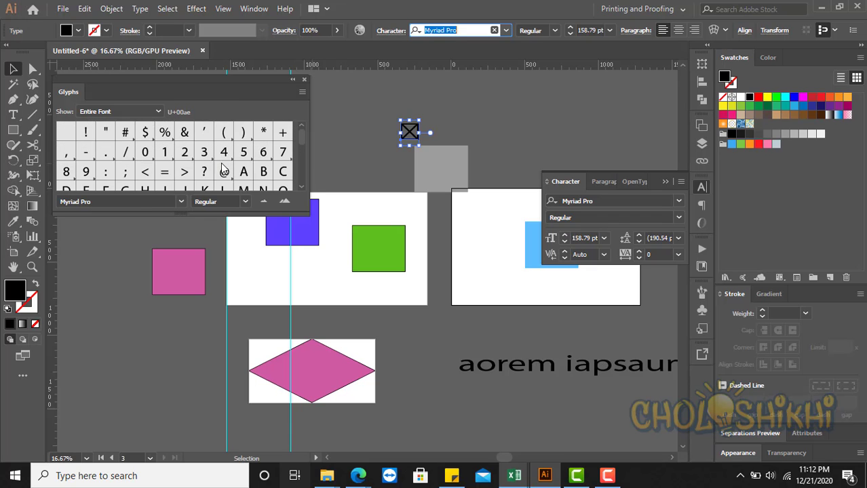
pyautogui.click(151, 112)
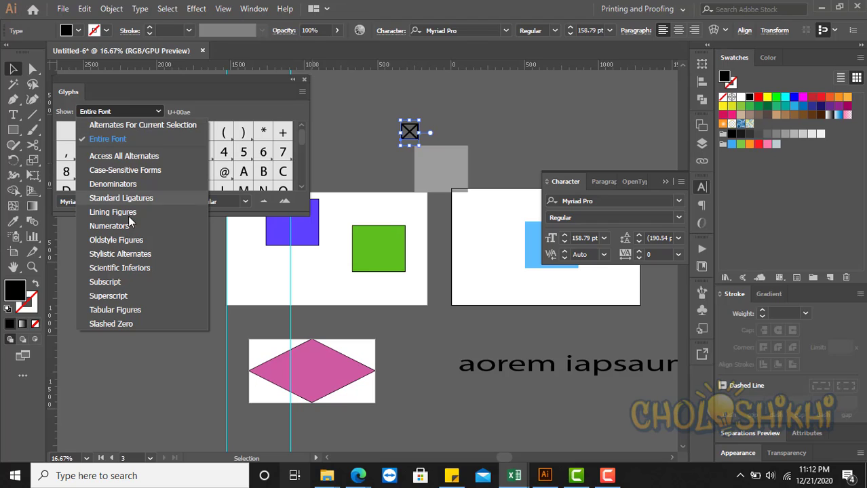
pyautogui.click(118, 282)
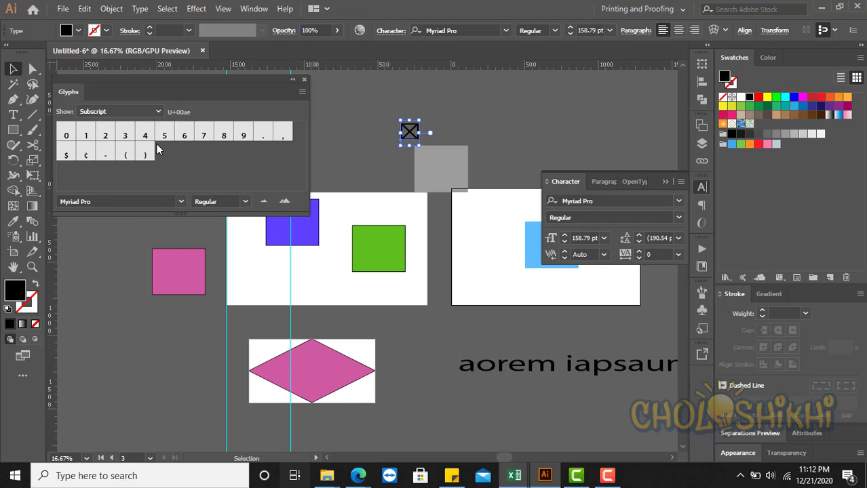
# Close the glyph browser and delete the crossed-box glyph above the grey square
pyautogui.click(304, 79)
pyautogui.moveTo(416, 131); pyautogui.dragTo(289, 161)
pyautogui.press('Delete')
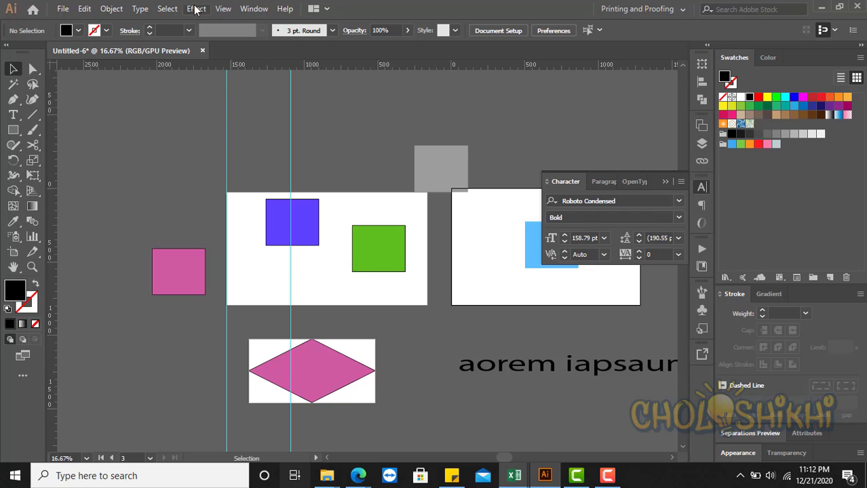
pyautogui.click(148, 10)
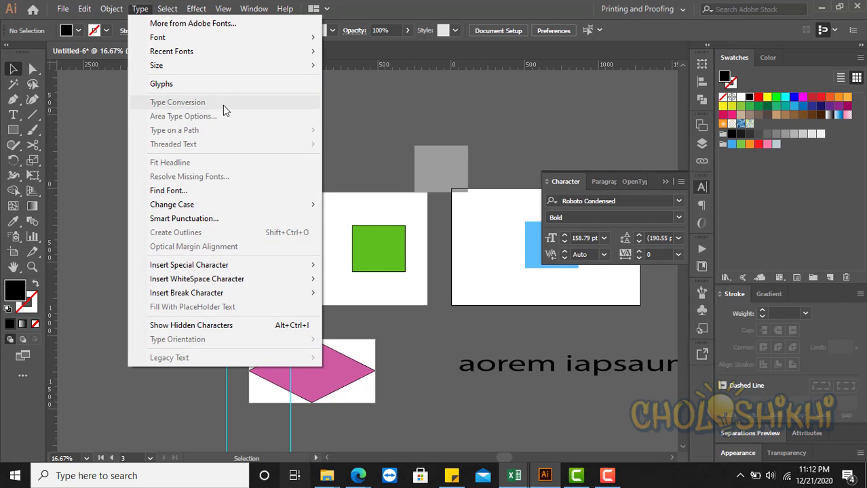
pyautogui.click(409, 128)
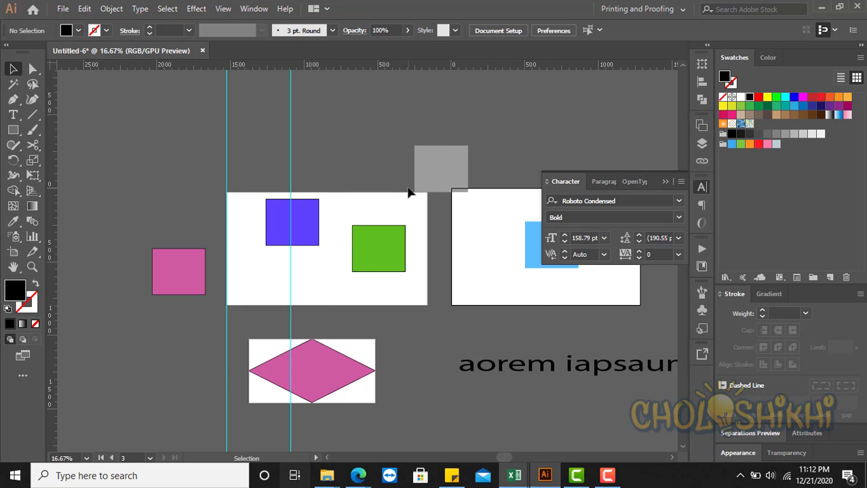
# Undo the latest edits back to the "I don't know" text above the grey square
pyautogui.hotkey('ctrl', 'z')
pyautogui.hotkey('ctrl', 'z')
pyautogui.hotkey('ctrl', 'z')
pyautogui.hotkey('ctrl', 'z')
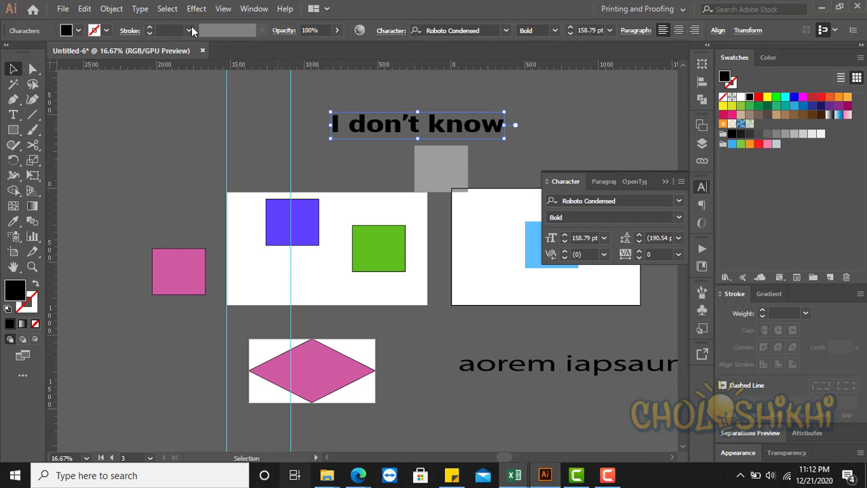
# Compare the type conversion commands for the "I don't know" text before and after activating the Type tool
pyautogui.click(140, 9)
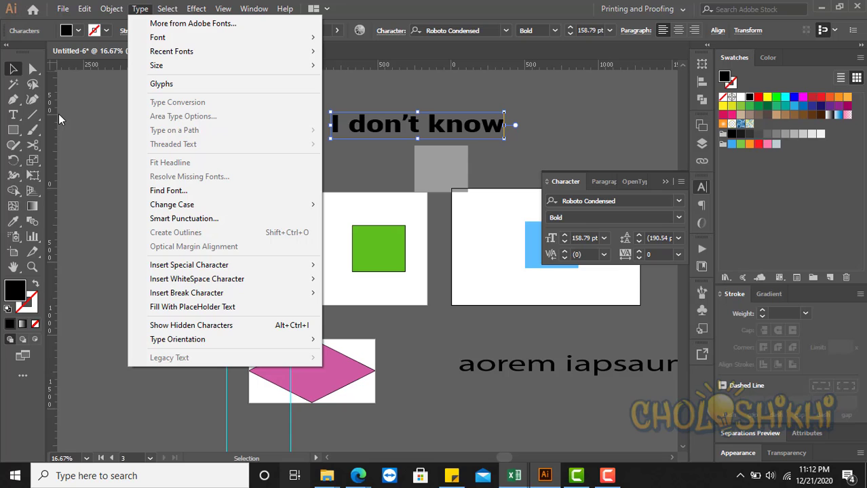
pyautogui.click(14, 116)
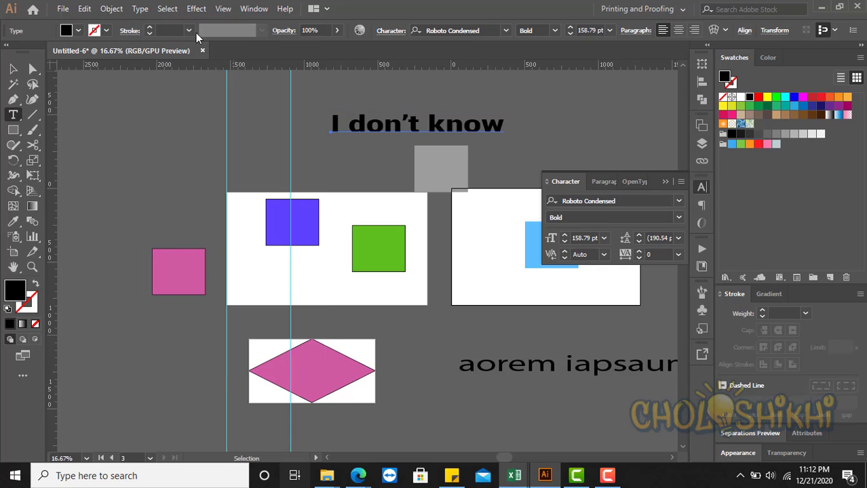
pyautogui.click(139, 9)
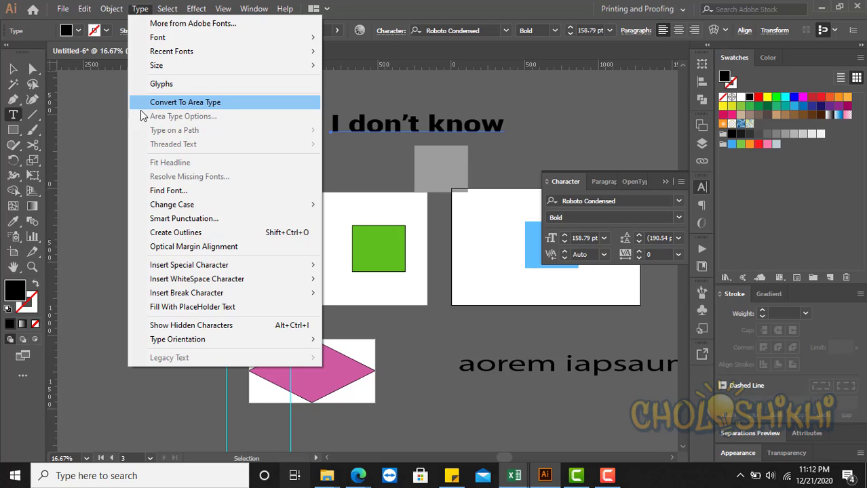
# Move the pink square straight up, outside the artboard and above its upper edge, and deselect it
pyautogui.click(18, 66)
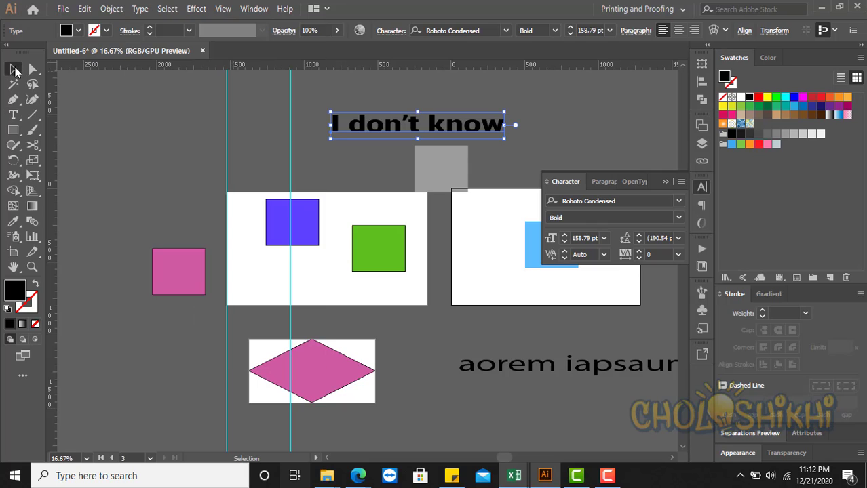
pyautogui.moveTo(186, 277); pyautogui.dragTo(175, 178)
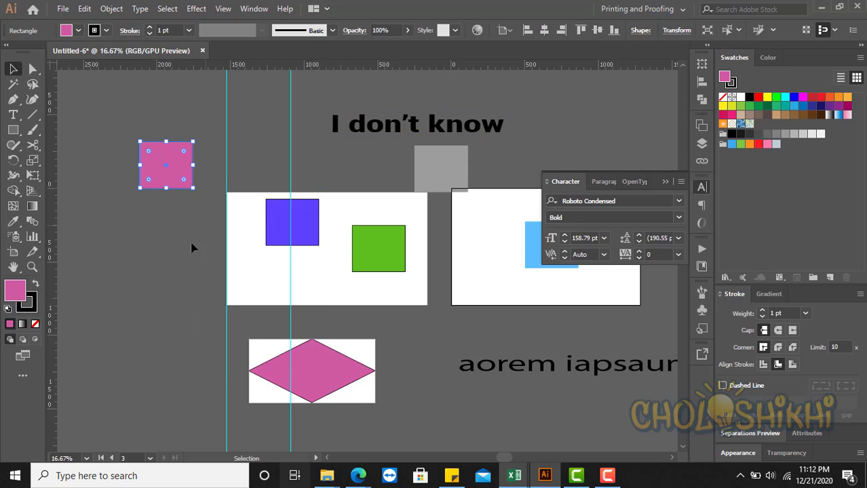
pyautogui.click(151, 191)
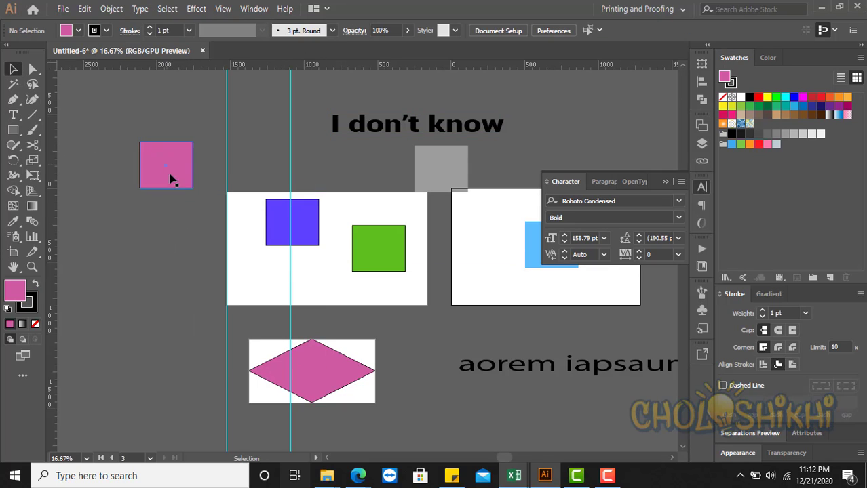
# Try setting the stroke colour to None with nothing selected, and undo the change
pyautogui.click(35, 311)
pyautogui.click(35, 323)
pyautogui.click(22, 294)
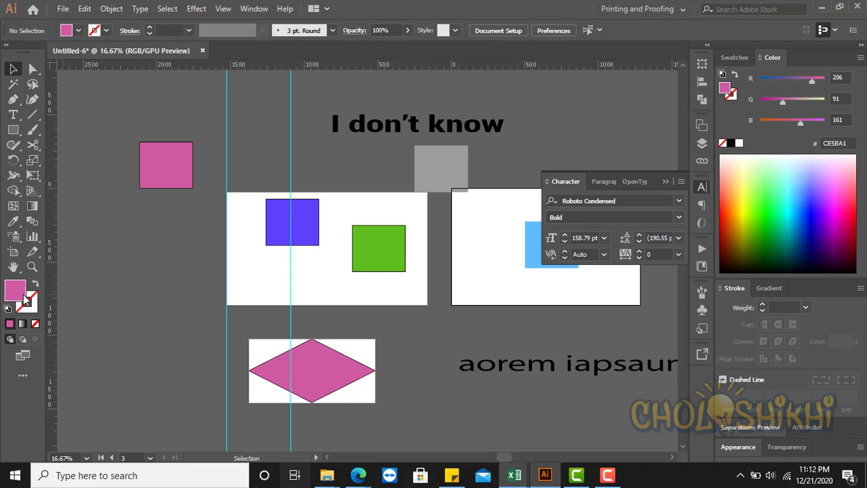
pyautogui.click(30, 310)
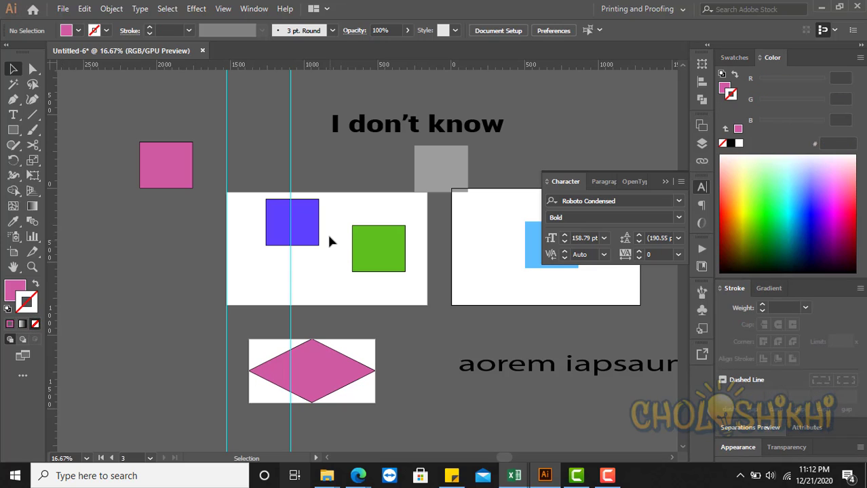
pyautogui.hotkey('ctrl', 'z')
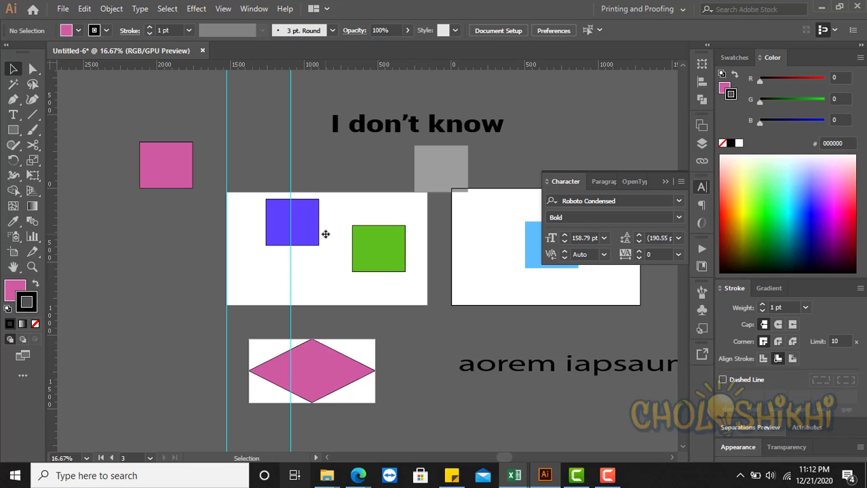
# Select the pink square and examine which type commands are available for it
pyautogui.click(146, 175)
pyautogui.click(183, 119)
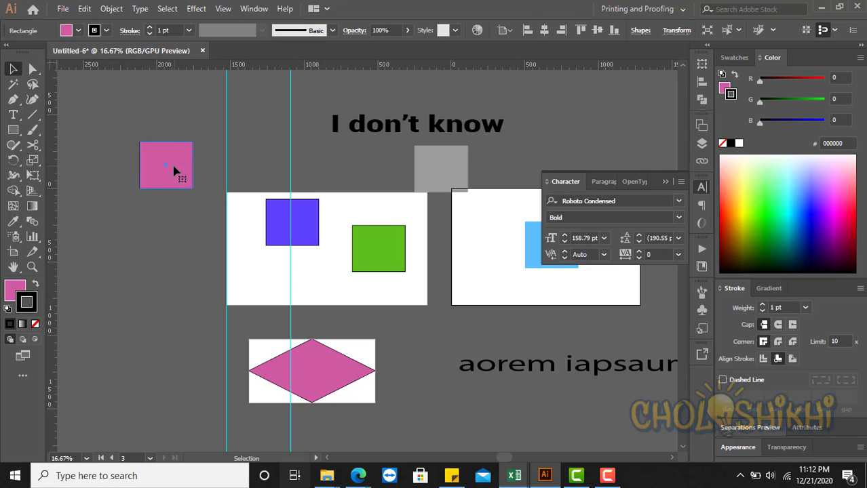
pyautogui.click(174, 170)
pyautogui.click(140, 8)
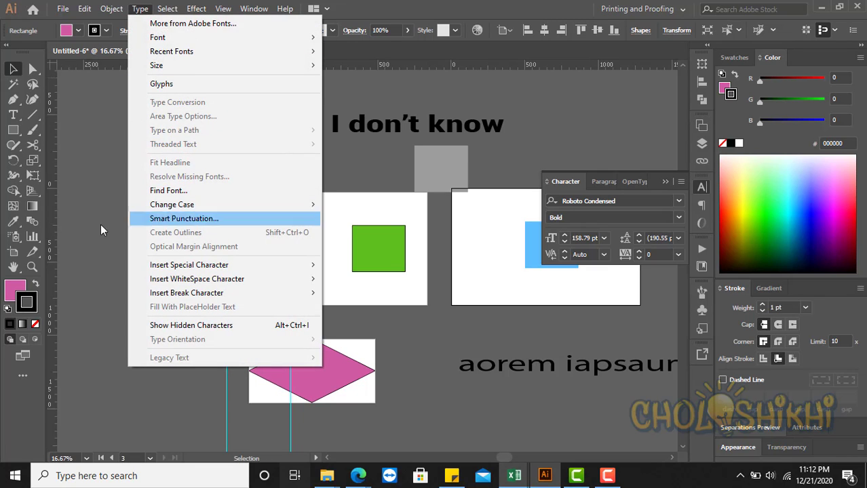
pyautogui.click(77, 127)
# Reselect the pink square and check the type conversion commands with the Type tool active
pyautogui.click(13, 115)
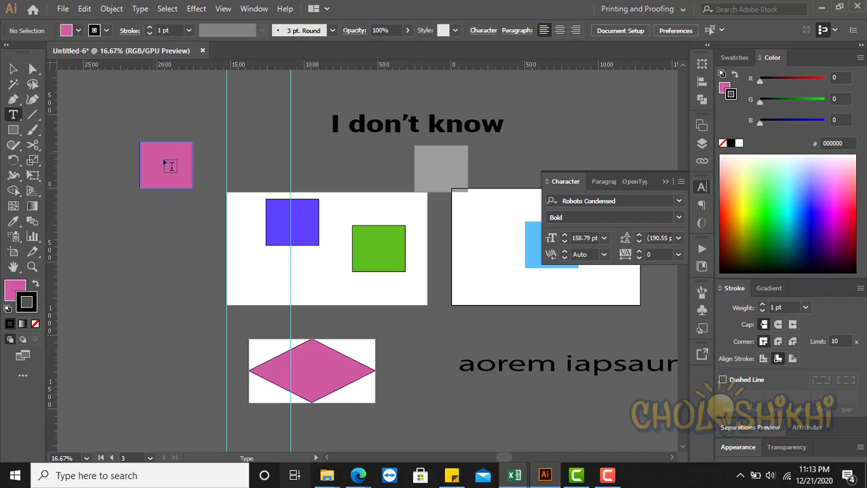
pyautogui.click(13, 69)
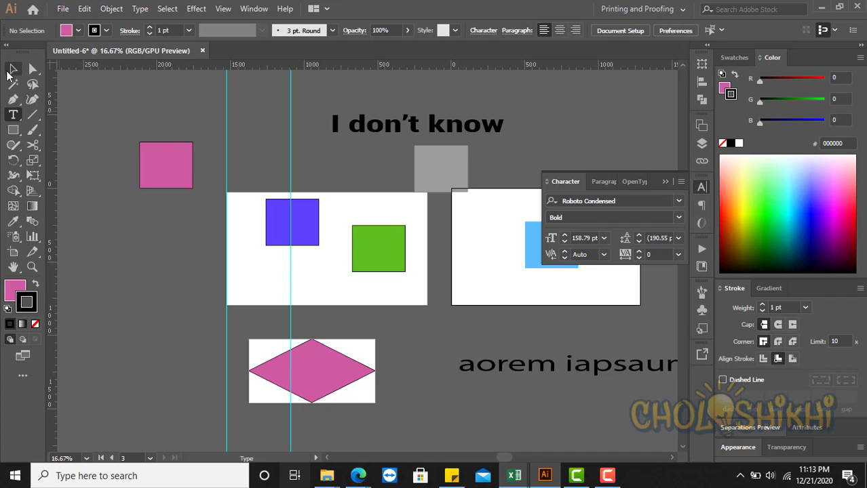
pyautogui.click(171, 166)
pyautogui.click(14, 118)
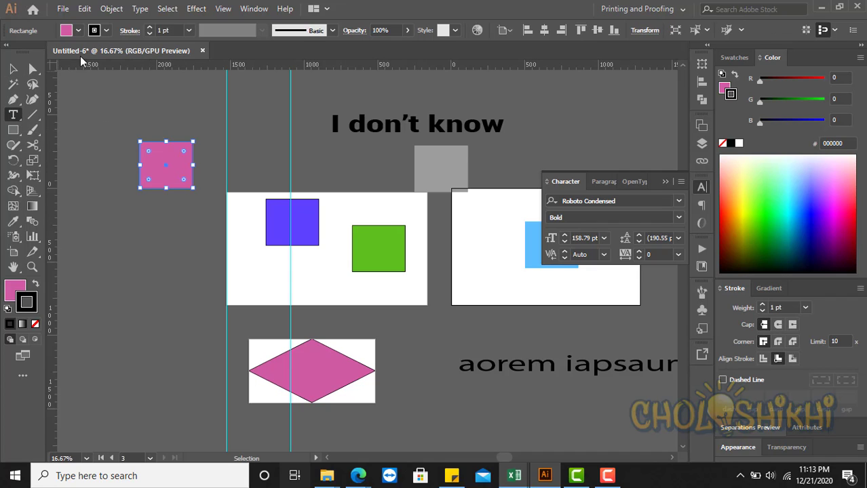
pyautogui.click(140, 8)
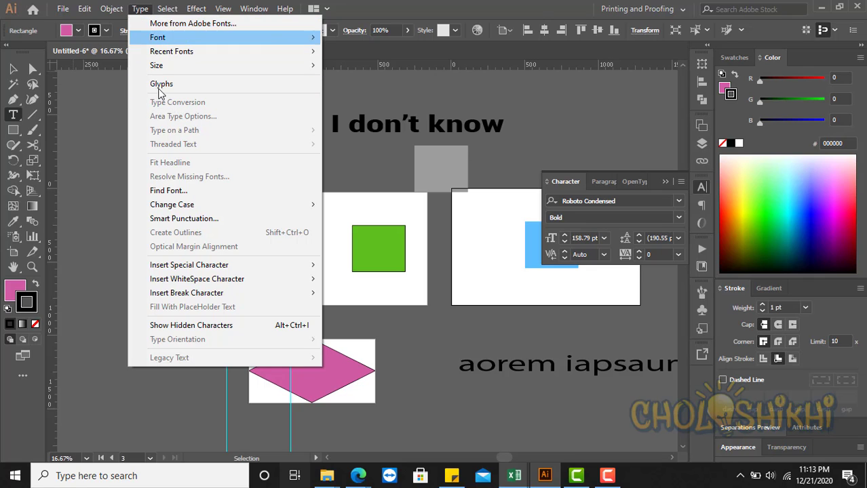
# Place a "Lorem ipsum" point text line across the pink square in Roboto Condensed Bold
pyautogui.click(95, 159)
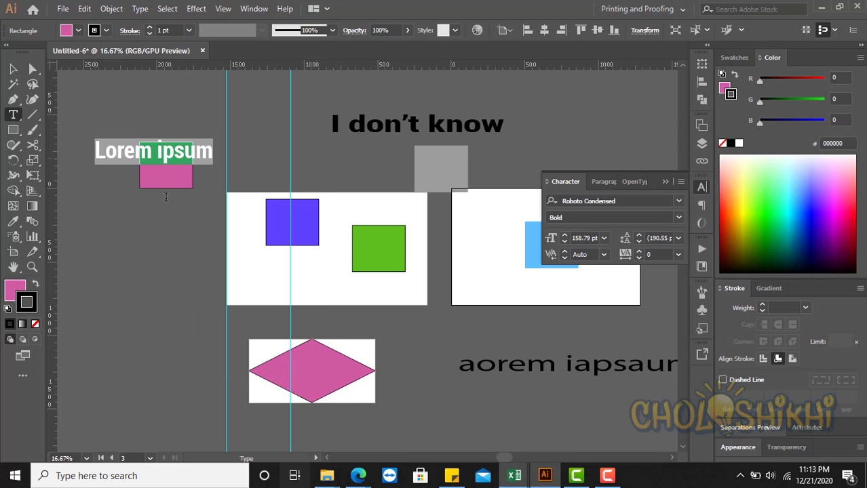
pyautogui.press('Escape')
pyautogui.click(66, 149)
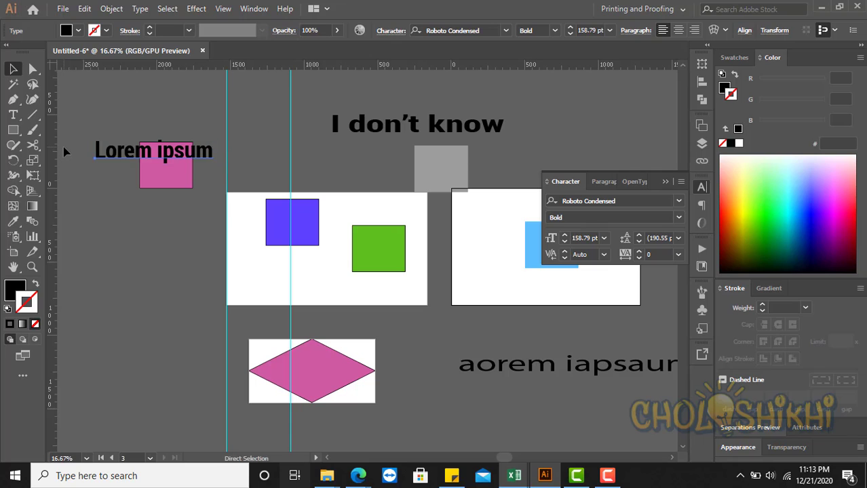
# Try turning the pink square into an area type frame filled with placeholder text
pyautogui.click(158, 174)
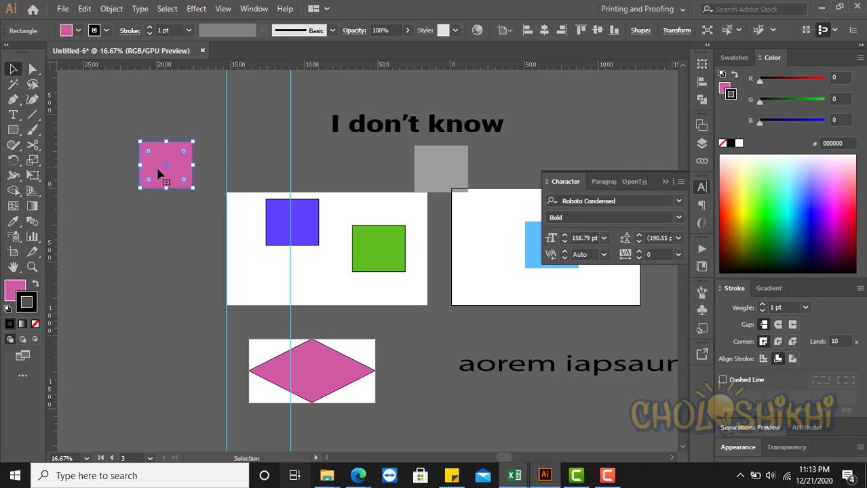
pyautogui.click(140, 9)
pyautogui.moveTo(112, 9)
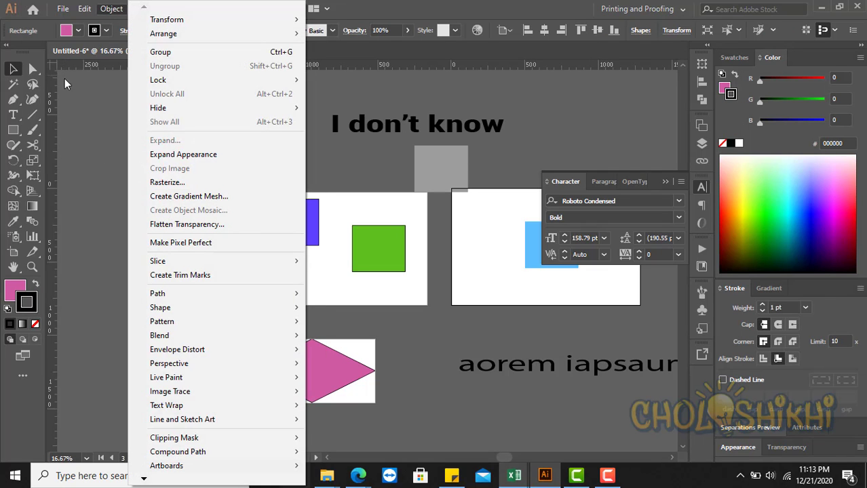
pyautogui.click(12, 117)
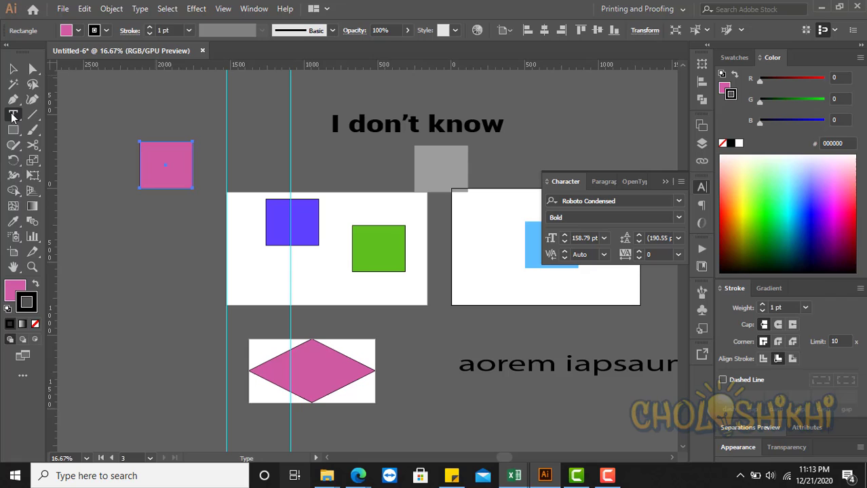
pyautogui.click(146, 146)
pyautogui.press('Escape')
pyautogui.hotkey('ctrl', 'z')
pyautogui.hotkey('ctrl', 'shift', 'z')
pyautogui.hotkey('ctrl', 'z')
pyautogui.click(149, 152)
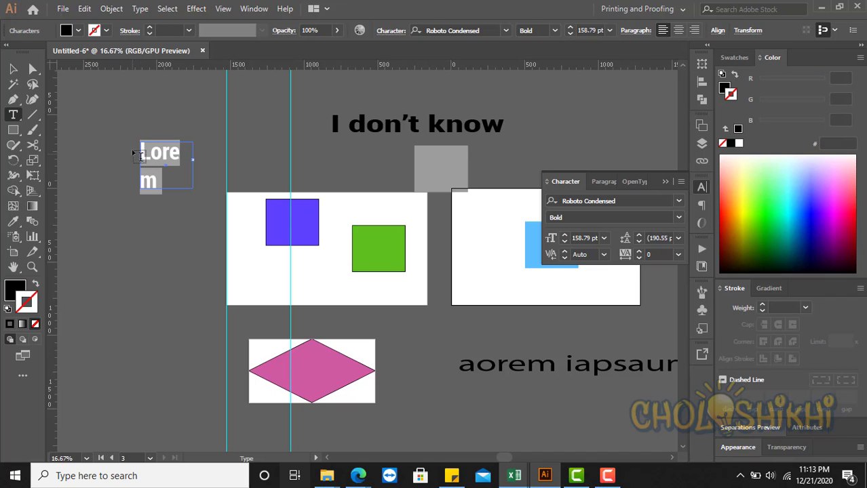
# Check the type commands available for the area text, and undo the pink square's conversion
pyautogui.scroll(2, 122, 136)
pyautogui.click(140, 10)
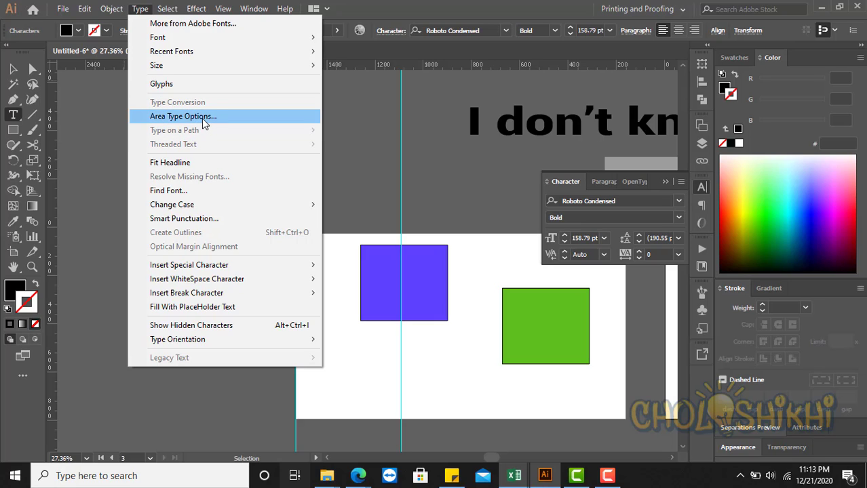
pyautogui.press('Escape')
pyautogui.press('Escape')
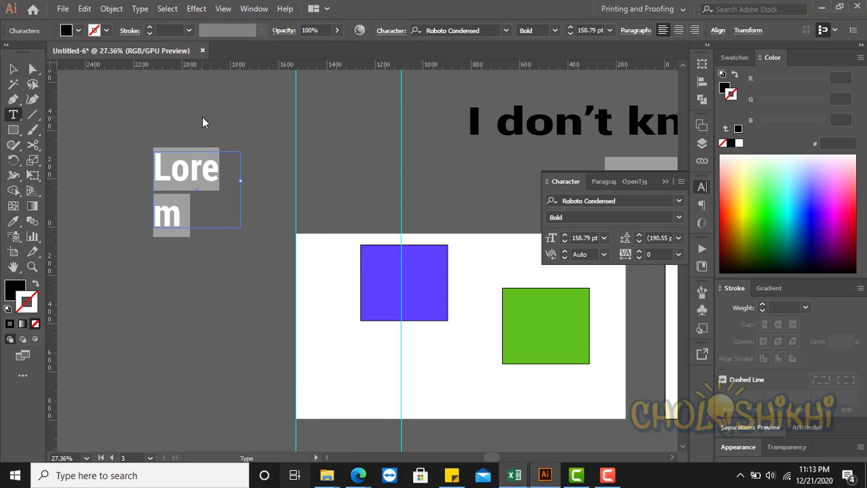
pyautogui.press('Escape')
pyautogui.hotkey('ctrl', 'z')
pyautogui.hotkey('ctrl', 'z')
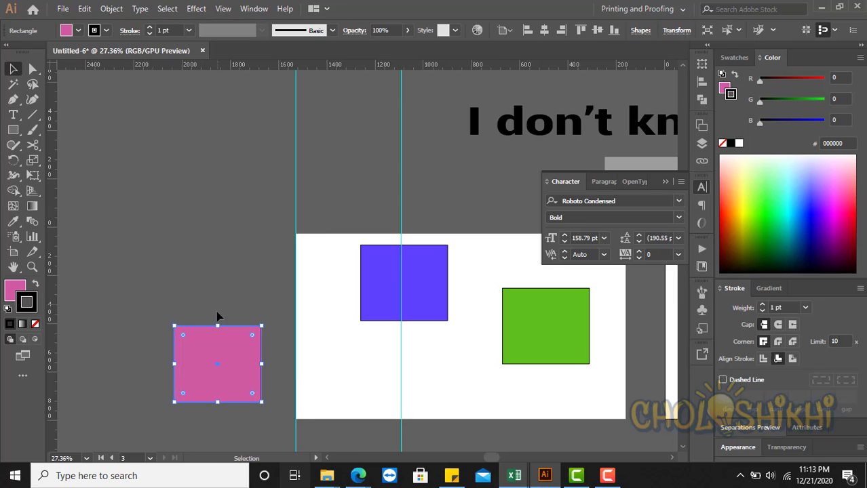
# Move the pink square higher beside the artboard and check the type commands with and without it selected
pyautogui.moveTo(206, 375); pyautogui.dragTo(190, 233)
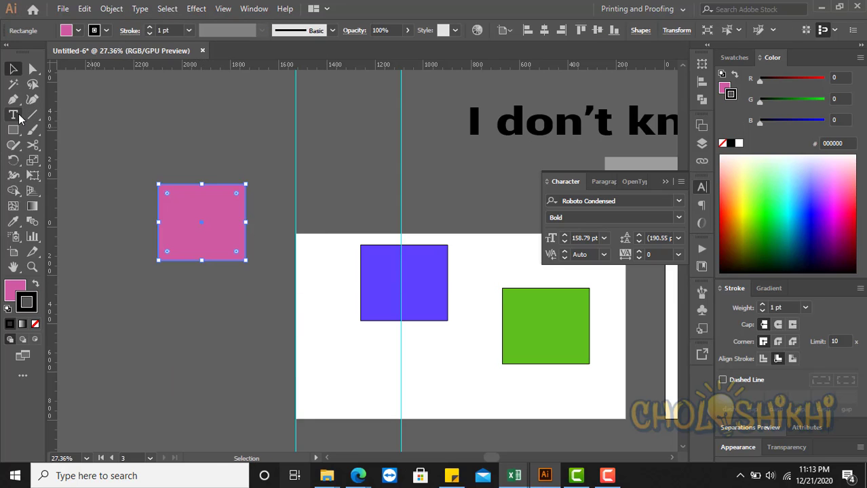
pyautogui.click(13, 115)
pyautogui.click(153, 11)
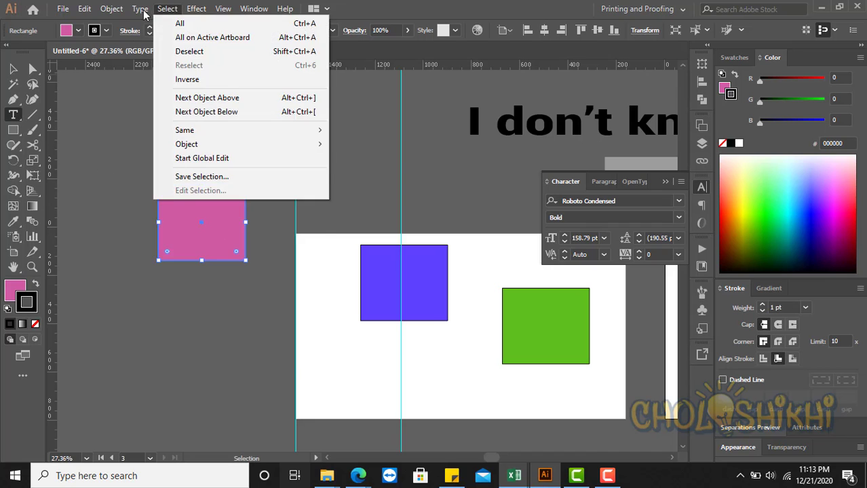
pyautogui.click(140, 11)
pyautogui.click(141, 11)
pyautogui.click(139, 10)
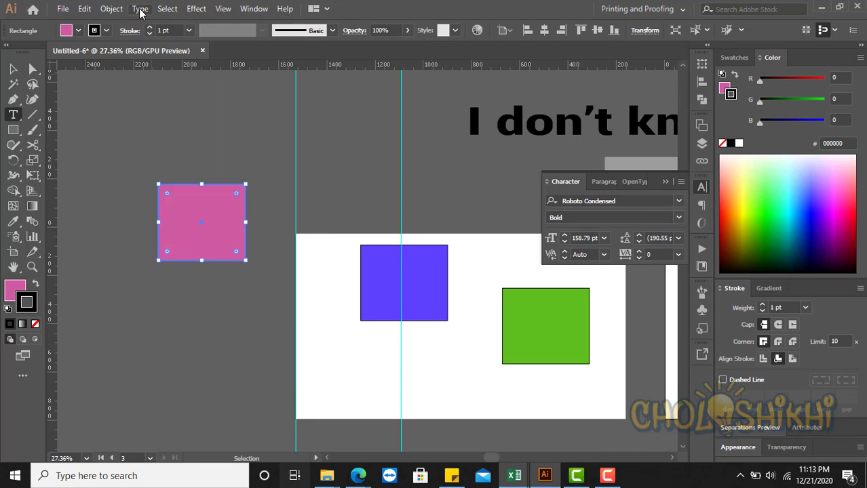
pyautogui.click(13, 68)
pyautogui.click(108, 146)
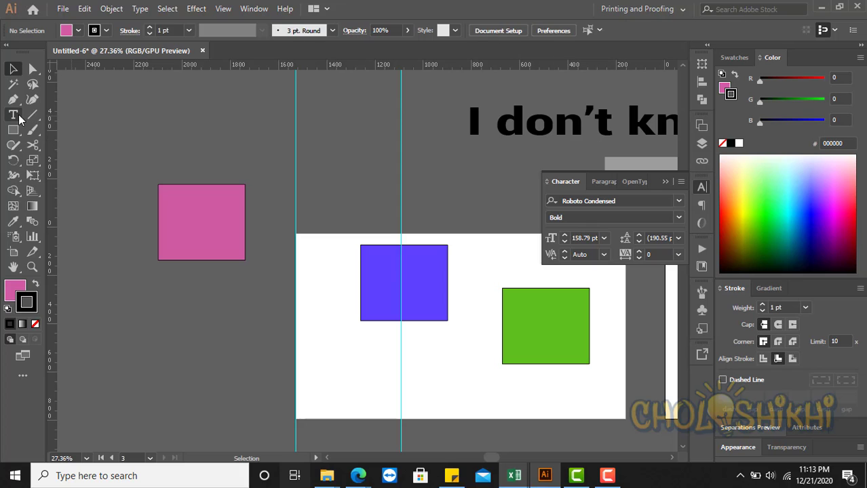
pyautogui.click(13, 115)
pyautogui.click(139, 9)
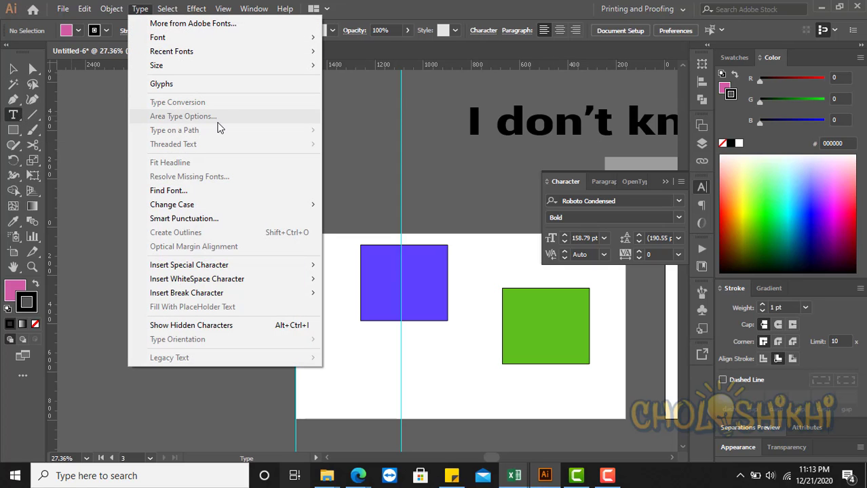
pyautogui.click(360, 123)
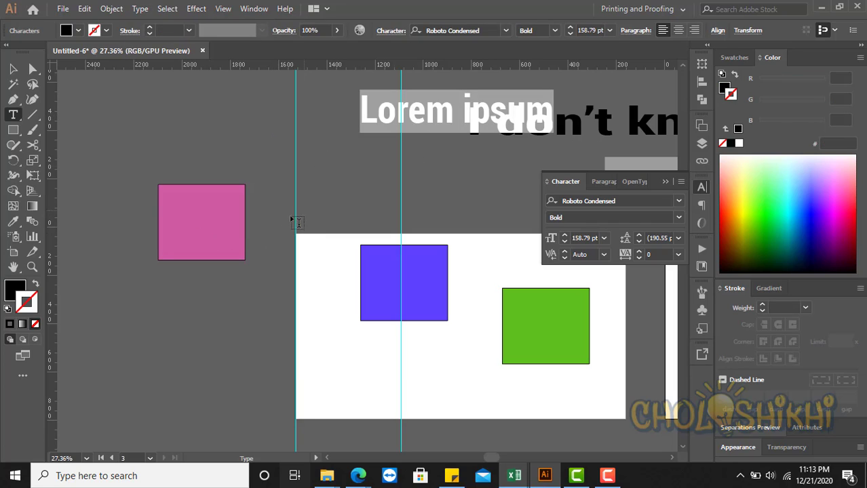
pyautogui.press('Escape')
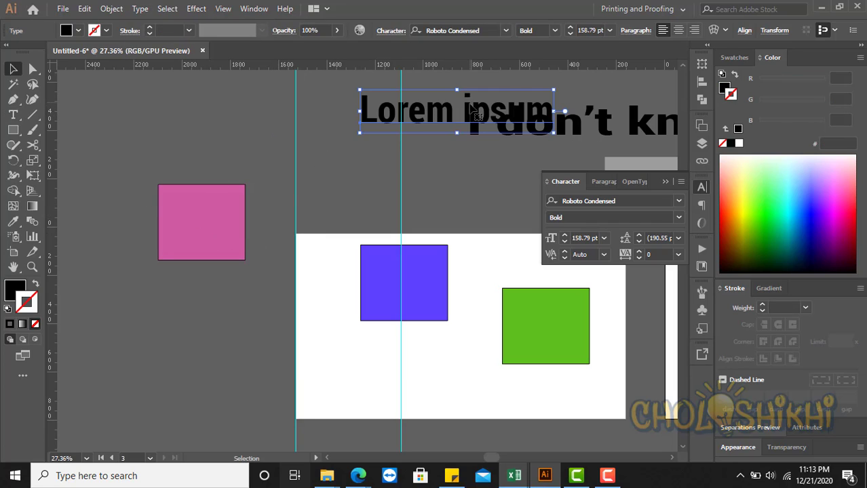
pyautogui.press('Delete')
# Move the pink square slightly up and to the right, and turn it into an area type frame with placeholder text
pyautogui.click(226, 230)
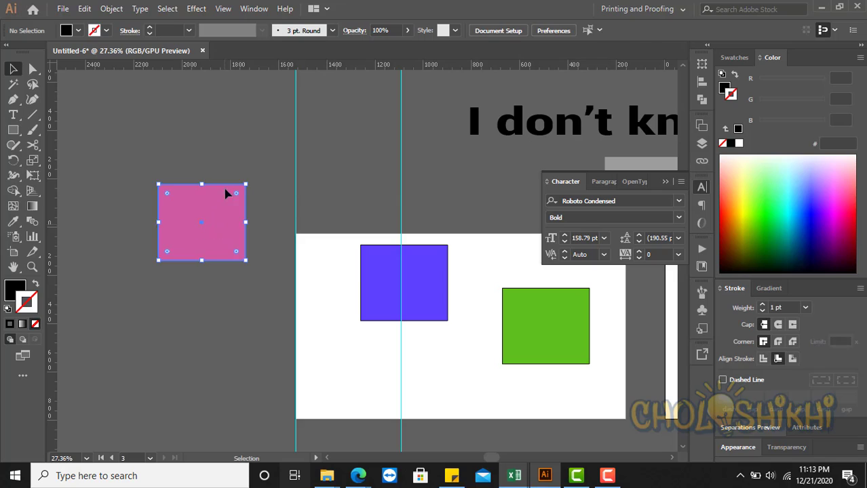
pyautogui.moveTo(226, 190); pyautogui.dragTo(245, 157)
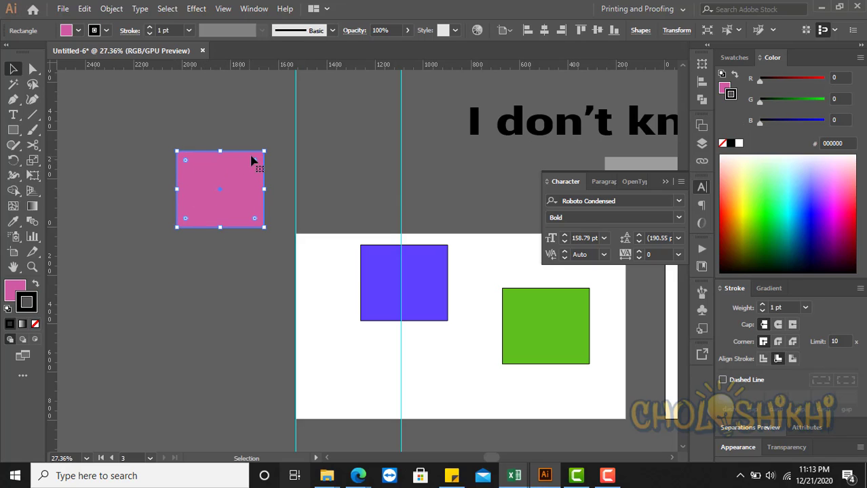
pyautogui.click(13, 115)
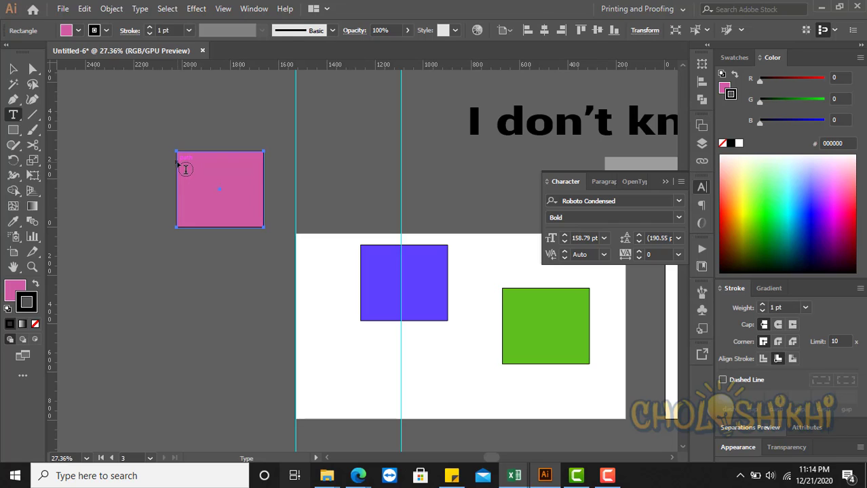
pyautogui.click(185, 169)
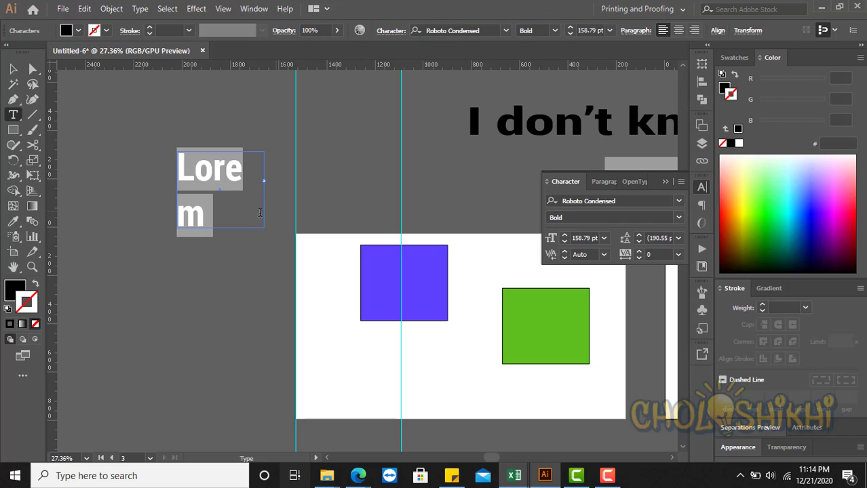
# Reduce the frame's text size to 94.79 pt and add more placeholder text
pyautogui.press('ctrl')
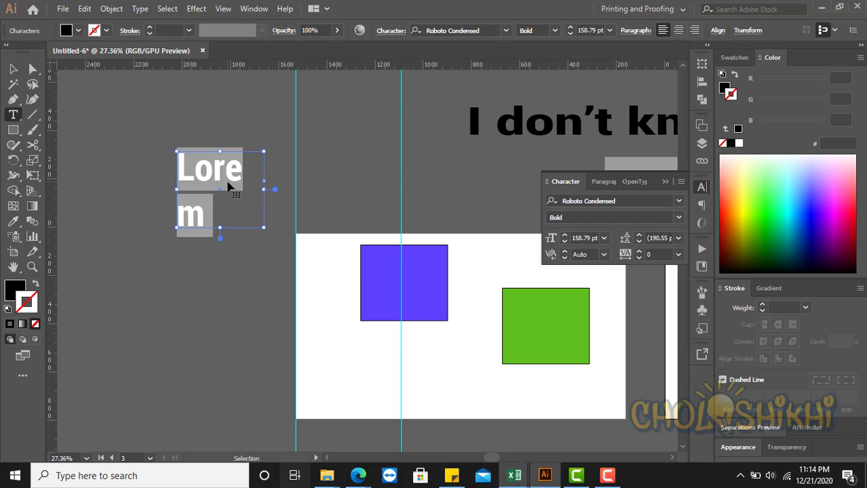
pyautogui.hotkey('ctrl', 'shift', ',')
pyautogui.hotkey('ctrl', 'shift', ',')
pyautogui.hotkey('ctrl', 'shift', ',')
pyautogui.hotkey('ctrl', 'shift', ',')
pyautogui.hotkey('ctrl', 'shift', ',')
pyautogui.hotkey('ctrl', 'shift', ',')
pyautogui.hotkey('ctrl', 'shift', ',')
pyautogui.hotkey('ctrl', 'shift', ',')
pyautogui.hotkey('ctrl', 'shift', ',')
pyautogui.hotkey('ctrl', 'shift', ',')
pyautogui.hotkey('ctrl', 'shift', ',')
pyautogui.hotkey('ctrl', 'shift', ',')
pyautogui.hotkey('ctrl', 'shift', ',')
pyautogui.hotkey('ctrl', 'shift', ',')
pyautogui.hotkey('ctrl', 'shift', ',')
pyautogui.hotkey('ctrl', 'shift', ',')
pyautogui.hotkey('ctrl', 'shift', ',')
pyautogui.hotkey('ctrl', 'shift', ',')
pyautogui.hotkey('ctrl', 'shift', ',')
pyautogui.hotkey('ctrl', 'shift', ',')
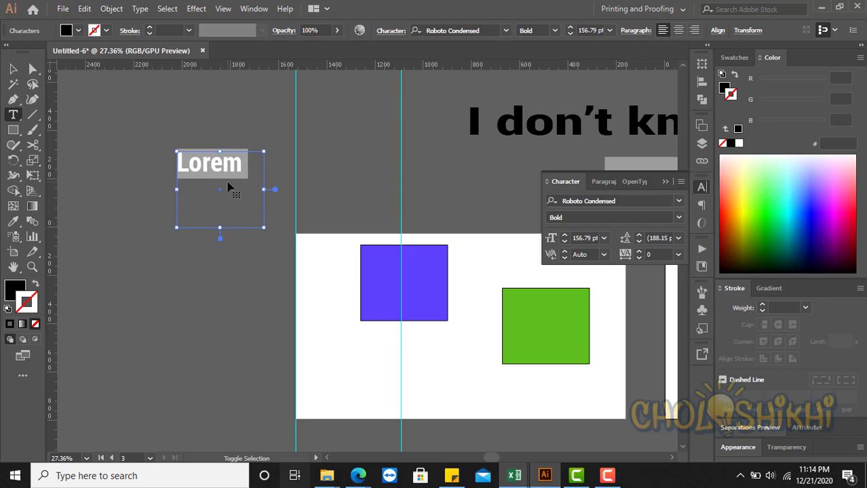
pyautogui.rightClick(220, 160)
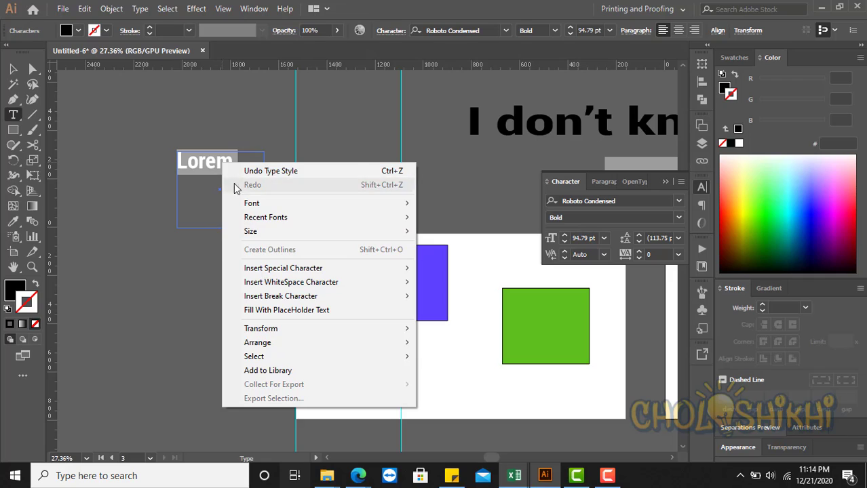
pyautogui.click(285, 310)
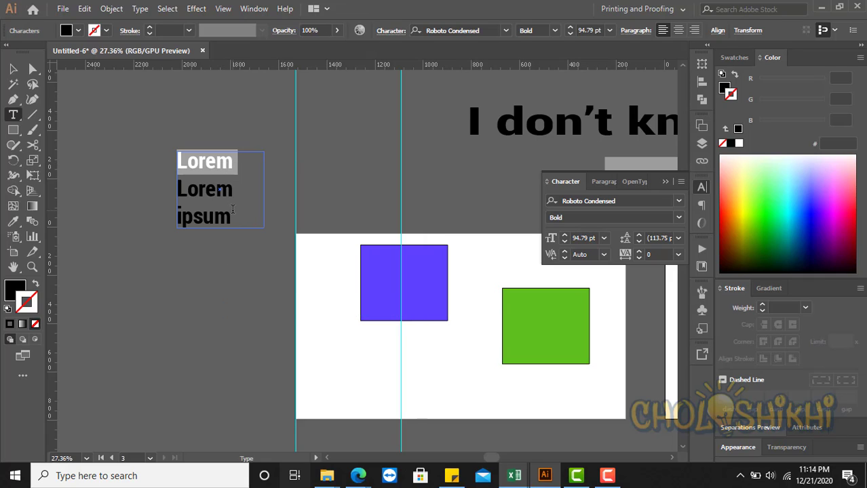
# Shrink the selected first word "Lorem" in the frame to 32.79 pt
pyautogui.hotkey('ctrl', 'shift', ',')
pyautogui.hotkey('ctrl', 'shift', ',')
pyautogui.hotkey('ctrl', 'shift', ',')
pyautogui.hotkey('ctrl', 'shift', ',')
pyautogui.hotkey('ctrl', 'shift', ',')
pyautogui.hotkey('ctrl', 'shift', ',')
pyautogui.hotkey('ctrl', 'shift', ',')
pyautogui.hotkey('ctrl', 'shift', ',')
pyautogui.hotkey('ctrl', 'shift', ',')
pyautogui.hotkey('ctrl', 'shift', ',')
pyautogui.hotkey('ctrl', 'shift', ',')
pyautogui.hotkey('ctrl', 'shift', ',')
pyautogui.hotkey('ctrl', 'shift', ',')
pyautogui.hotkey('ctrl', 'shift', ',')
pyautogui.hotkey('ctrl', 'shift', ',')
pyautogui.hotkey('ctrl', 'shift', ',')
pyautogui.hotkey('ctrl', 'shift', ',')
pyautogui.hotkey('ctrl', 'shift', ',')
pyautogui.hotkey('ctrl', 'shift', ',')
pyautogui.hotkey('ctrl', 'shift', ',')
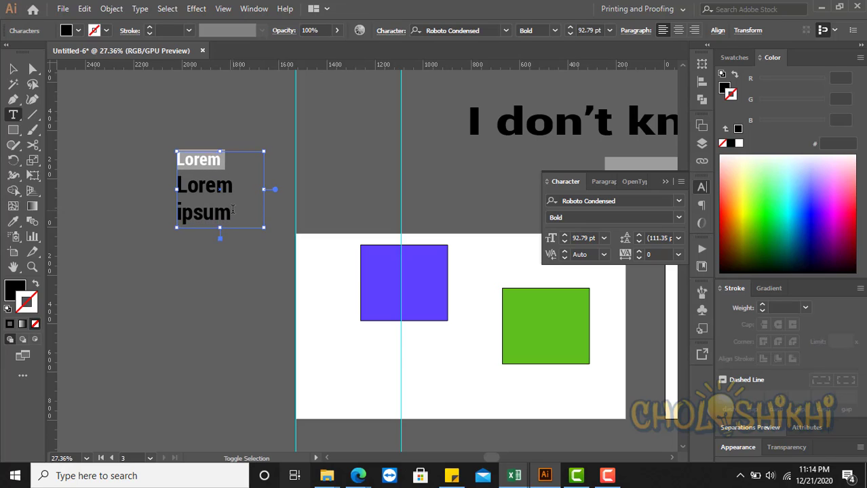
pyautogui.hotkey('ctrl', 'shift', ',')
pyautogui.hotkey('ctrl', 'shift', ',')
pyautogui.hotkey('ctrl', 'shift', ',')
pyautogui.hotkey('ctrl', 'shift', ',')
pyautogui.hotkey('ctrl', 'shift', ',')
pyautogui.hotkey('ctrl', 'shift', ',')
pyautogui.hotkey('ctrl', 'shift', ',')
pyautogui.hotkey('ctrl', 'shift', ',')
pyautogui.hotkey('ctrl', 'shift', ',')
pyautogui.hotkey('ctrl', 'shift', ',')
pyautogui.hotkey('ctrl', 'shift', ',')
pyautogui.hotkey('ctrl', 'shift', ',')
pyautogui.hotkey('ctrl', 'shift', ',')
pyautogui.hotkey('ctrl', 'shift', ',')
pyautogui.hotkey('ctrl', 'shift', ',')
pyautogui.hotkey('ctrl', 'shift', ',')
pyautogui.hotkey('ctrl', 'shift', ',')
pyautogui.hotkey('ctrl', 'shift', ',')
pyautogui.hotkey('ctrl', 'shift', ',')
pyautogui.hotkey('ctrl', 'shift', ',')
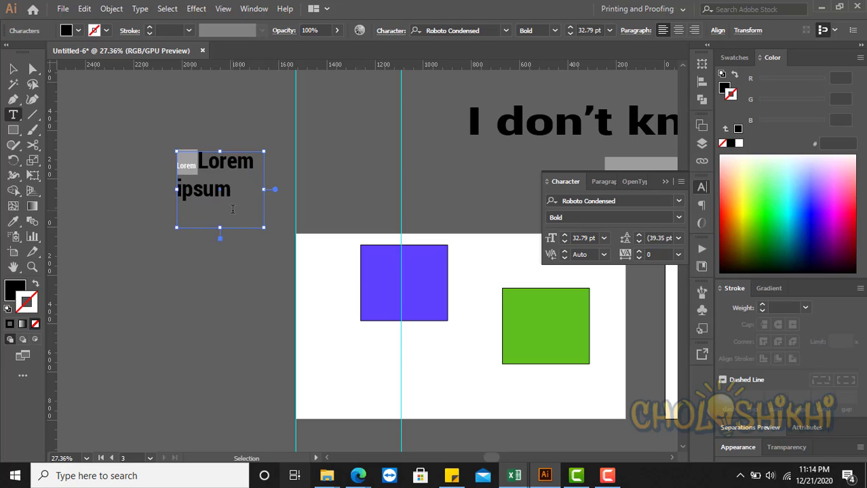
# Select all the text in the frame, set its size to 36 pt and finish editing it
pyautogui.hotkey('ctrl', 'a')
pyautogui.hotkey('ctrl', 'shift', ',')
pyautogui.hotkey('ctrl', 'shift', ',')
pyautogui.hotkey('ctrl', 'shift', ',')
pyautogui.hotkey('ctrl', 'shift', ',')
pyautogui.hotkey('ctrl', 'shift', ',')
pyautogui.hotkey('ctrl', 'shift', ',')
pyautogui.hotkey('ctrl', 'shift', ',')
pyautogui.hotkey('ctrl', 'shift', ',')
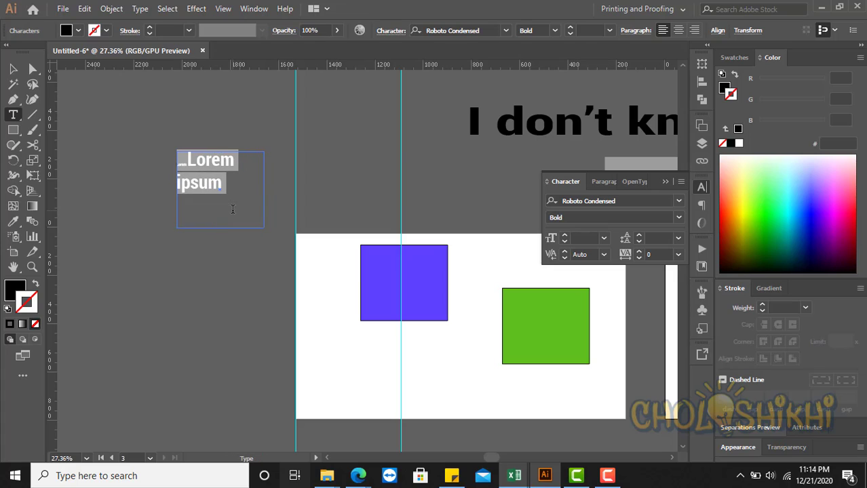
pyautogui.click(583, 239)
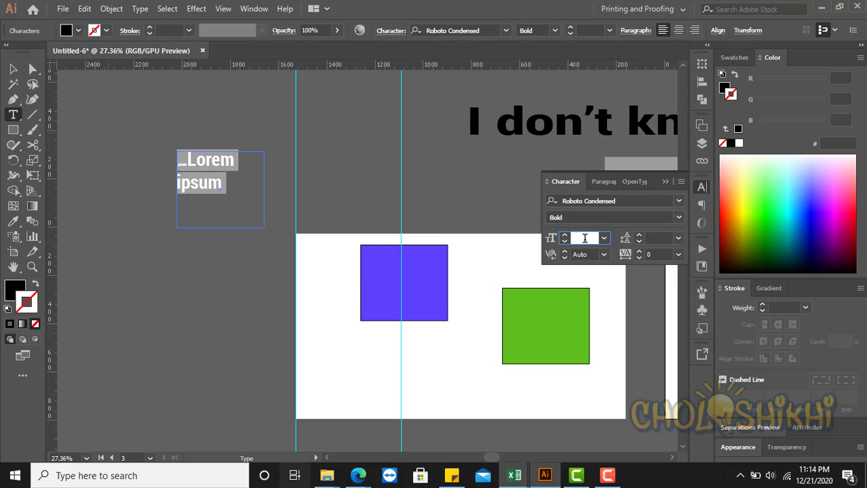
pyautogui.write('10')
pyautogui.press('Return')
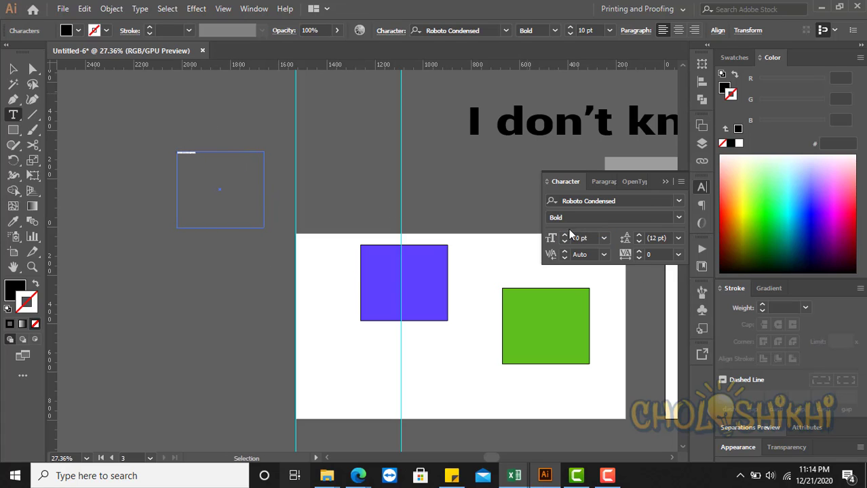
pyautogui.click(567, 236)
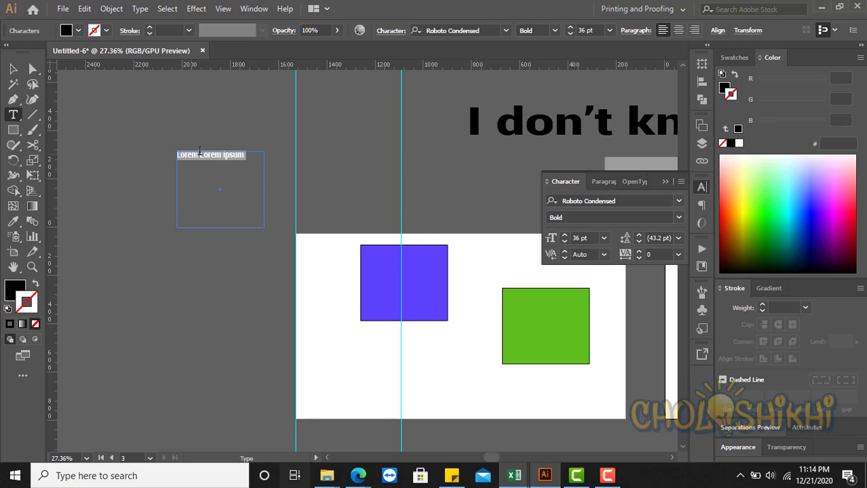
pyautogui.press('Escape')
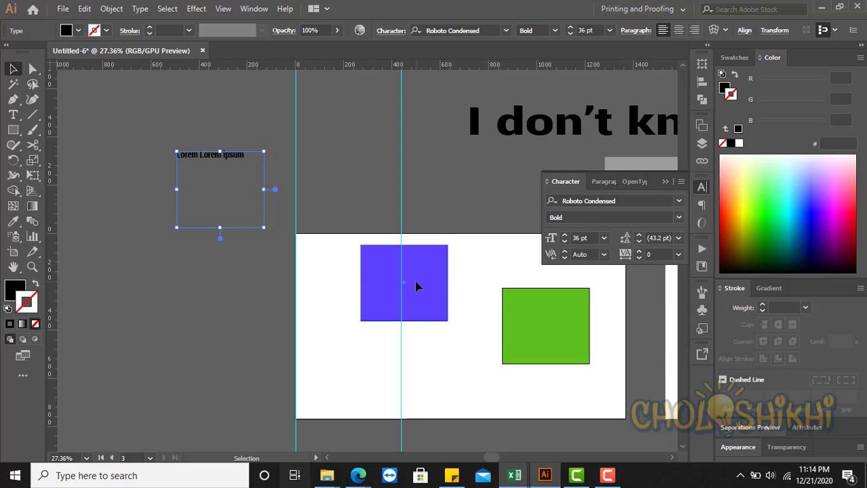
# Move the blue square off the artboard to below the text frame and round its corners to the maximum
pyautogui.moveTo(361, 290); pyautogui.dragTo(231, 291)
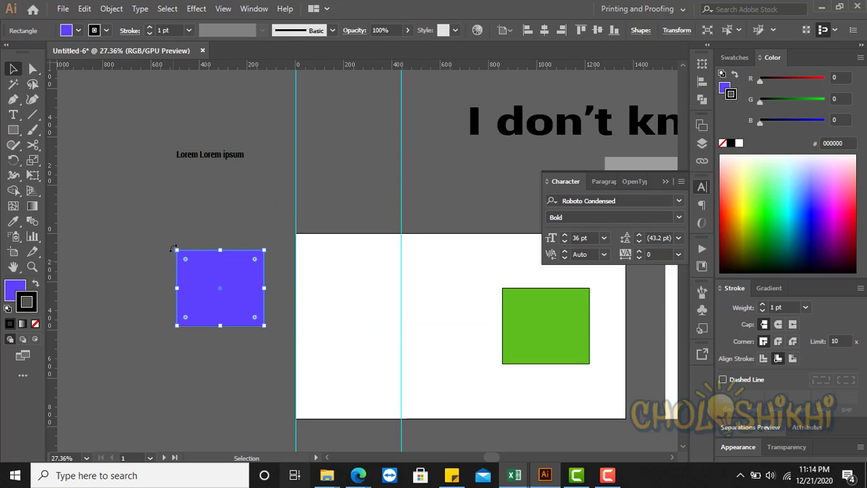
pyautogui.moveTo(187, 263); pyautogui.dragTo(260, 393)
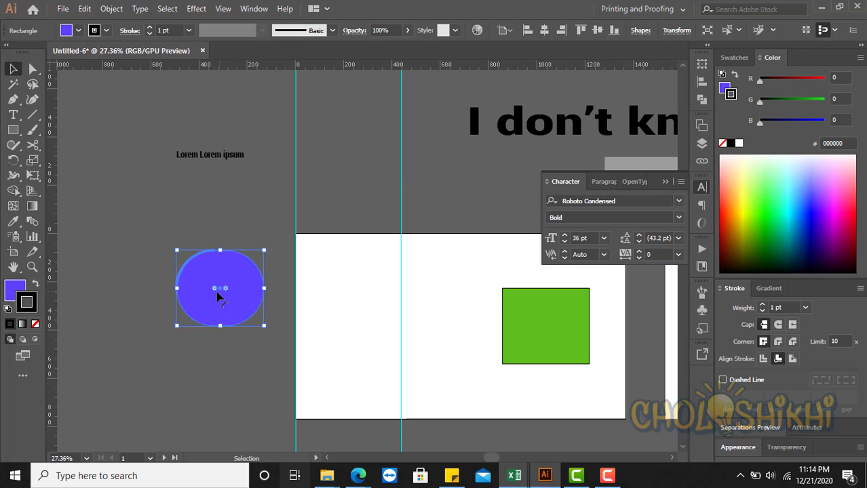
# Turn the rounded blue shape into an area type frame with 36 pt placeholder text, and deselect it
pyautogui.click(14, 115)
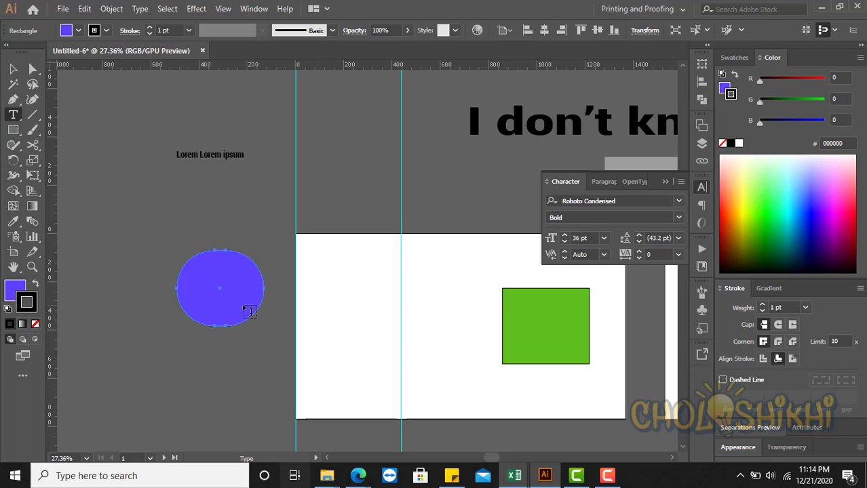
pyautogui.click(202, 266)
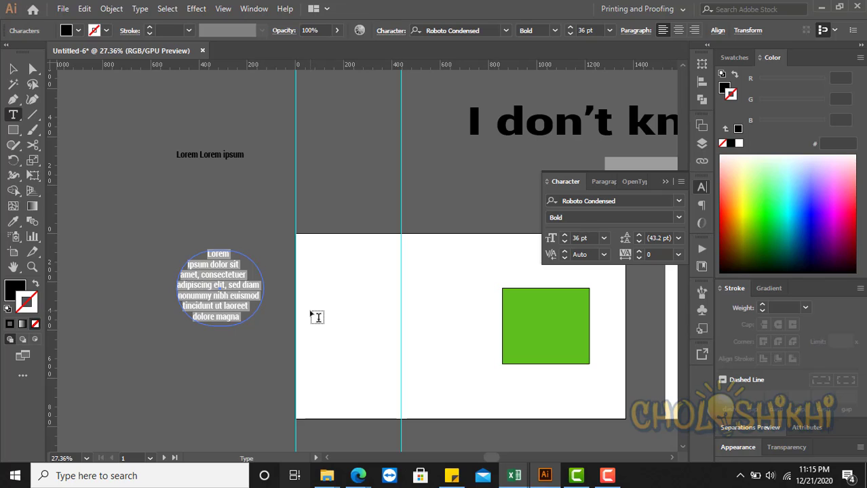
pyautogui.click(13, 68)
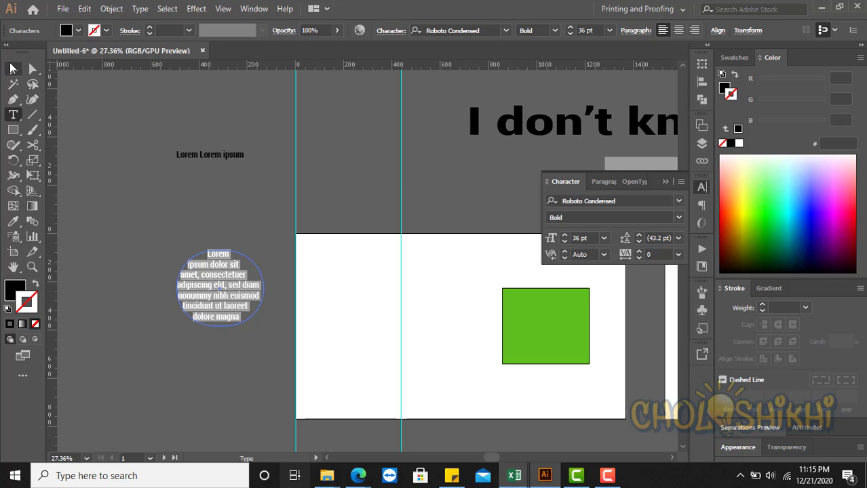
pyautogui.click(189, 227)
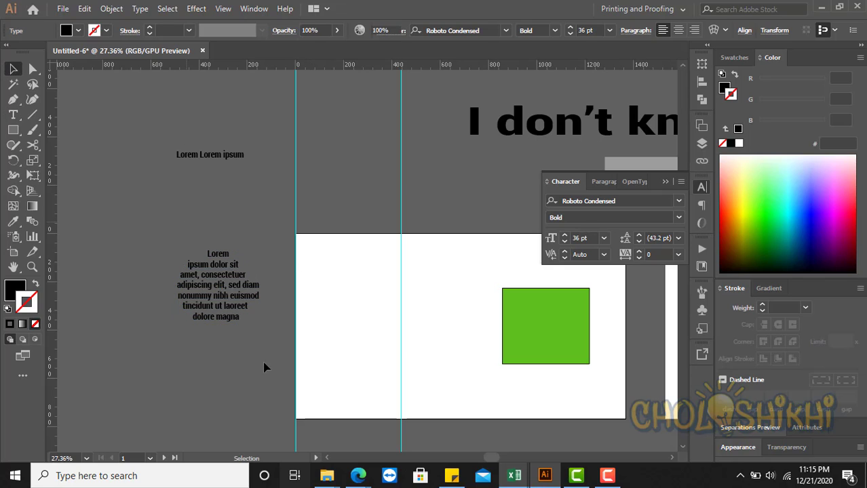
# Justify all lines of the placeholder text in the round area type frame
pyautogui.click(209, 290)
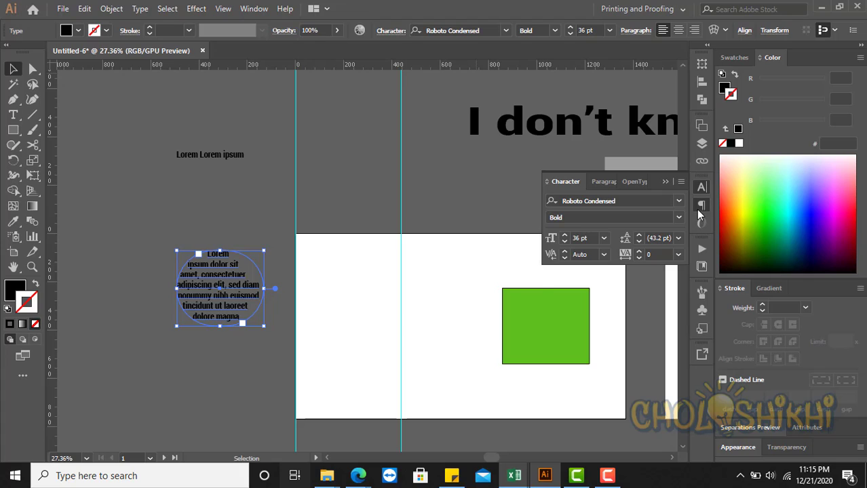
pyautogui.click(699, 209)
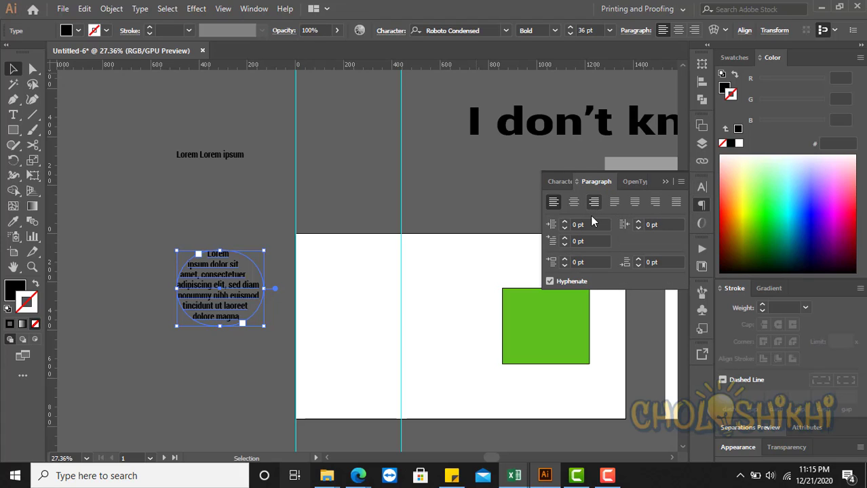
pyautogui.click(676, 202)
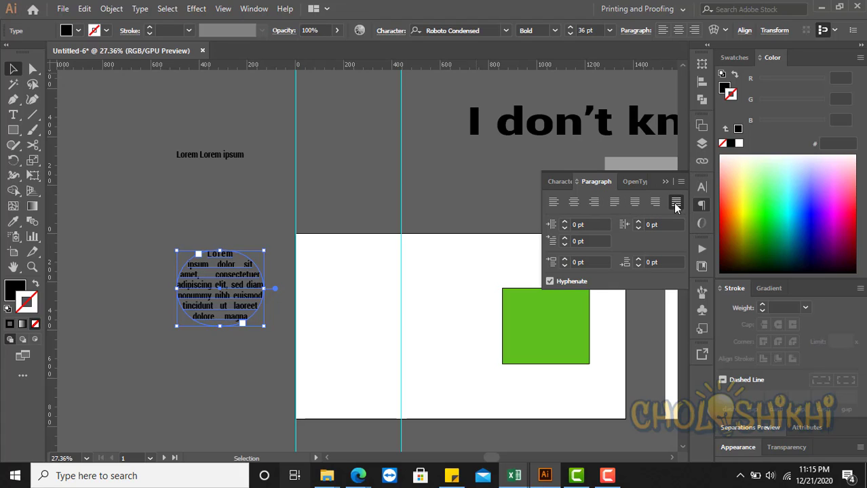
pyautogui.click(248, 225)
pyautogui.click(238, 276)
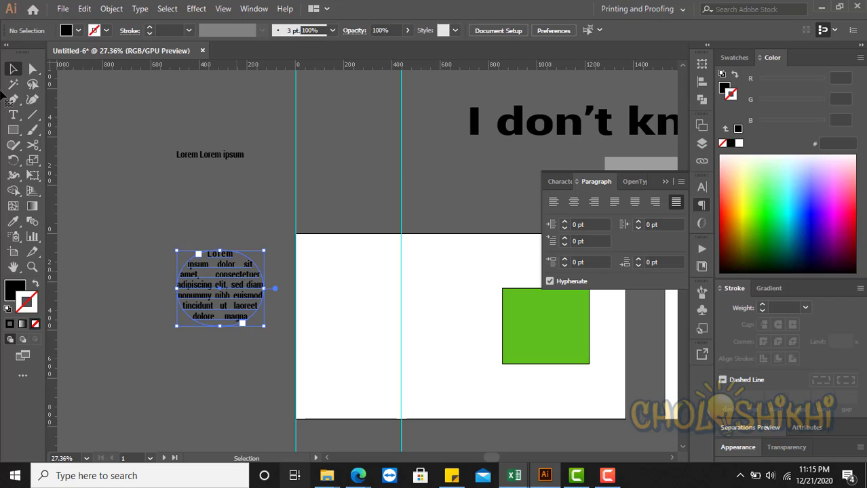
pyautogui.click(114, 8)
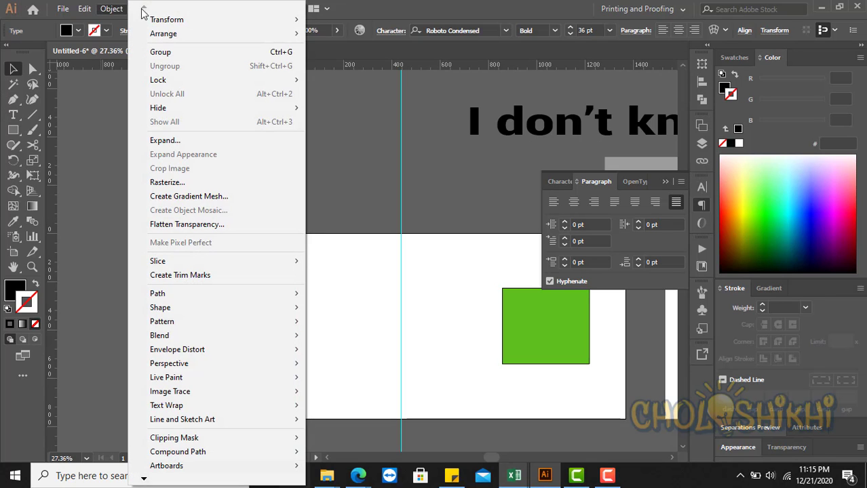
pyautogui.click(112, 89)
pyautogui.click(146, 8)
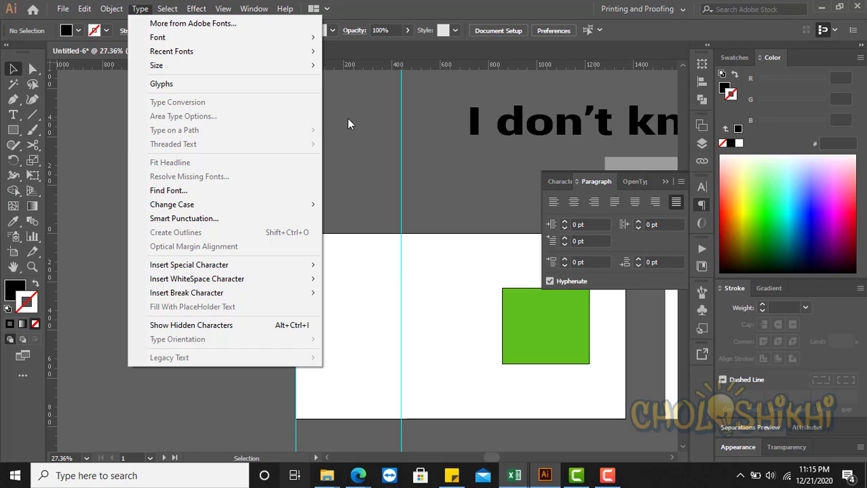
pyautogui.click(365, 144)
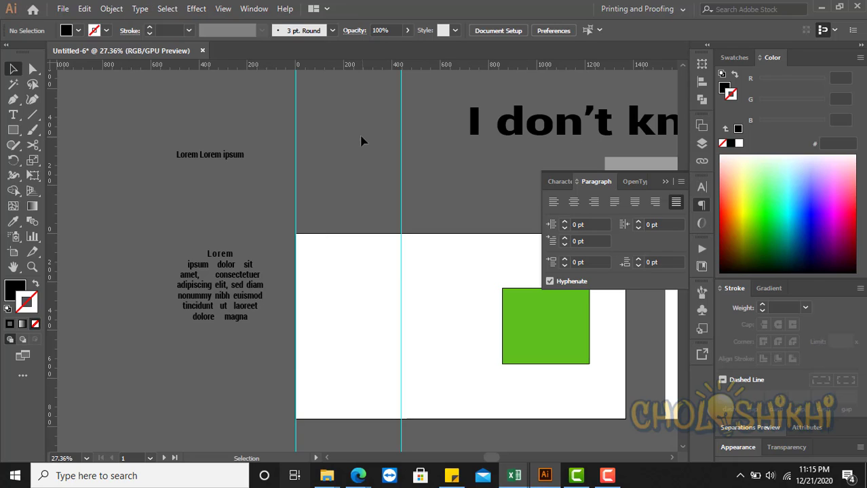
# Undo the justification and area type conversion of the rounded blue shape, and shift the shape slightly toward the artboard
pyautogui.click(241, 296)
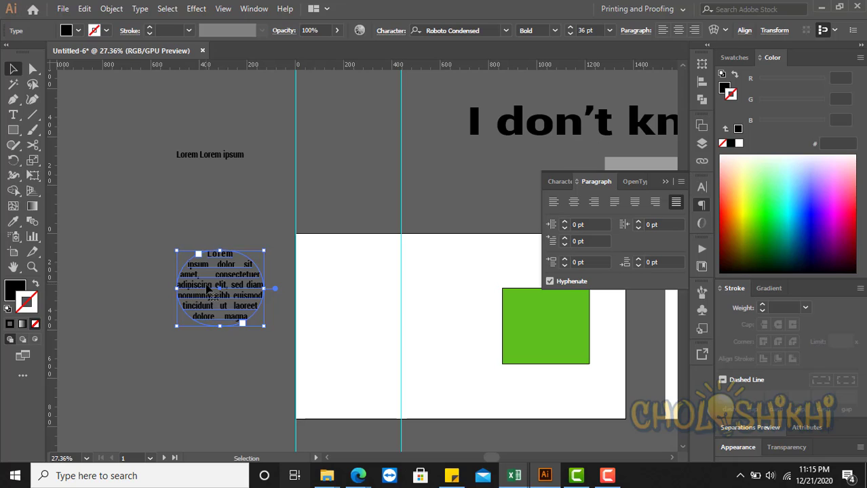
pyautogui.hotkey('ctrl', 'shift', 'l')
pyautogui.hotkey('ctrl', 'z')
pyautogui.hotkey('ctrl', 'z')
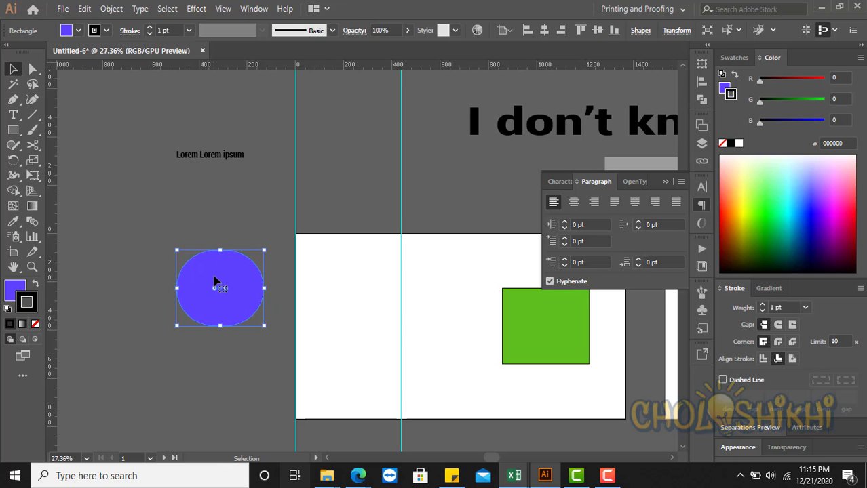
pyautogui.moveTo(217, 274); pyautogui.dragTo(226, 273)
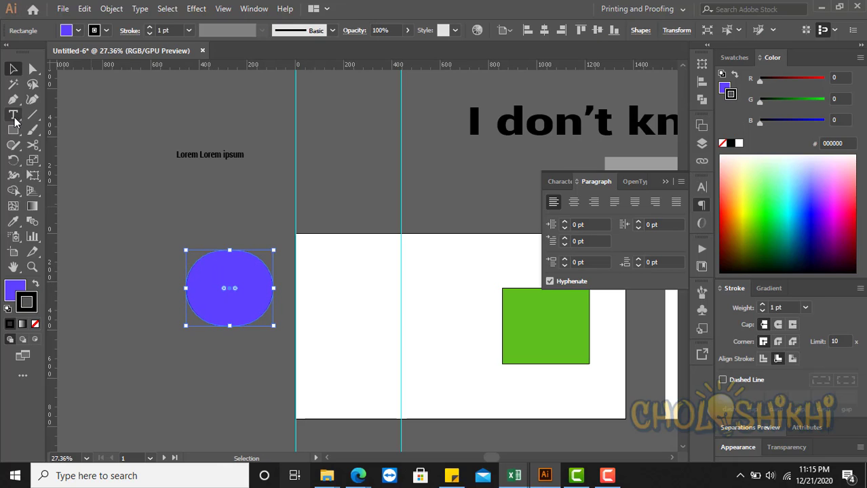
pyautogui.click(15, 116)
pyautogui.moveTo(14, 117); pyautogui.dragTo(71, 128)
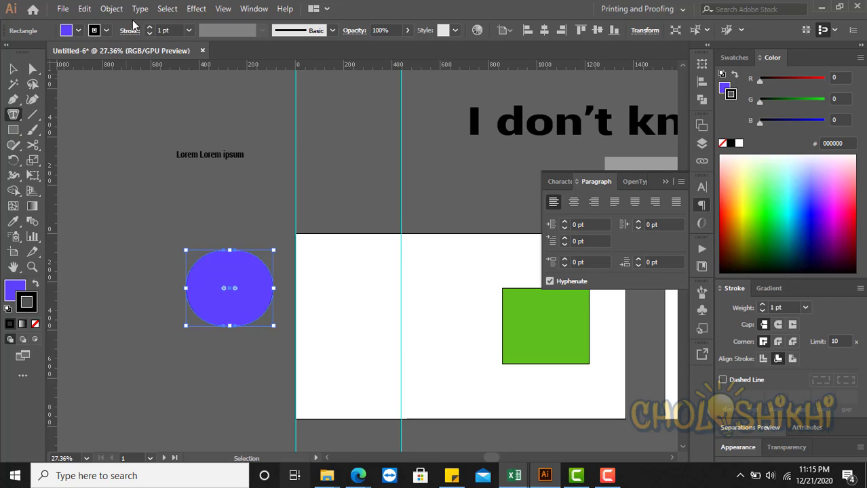
pyautogui.click(139, 9)
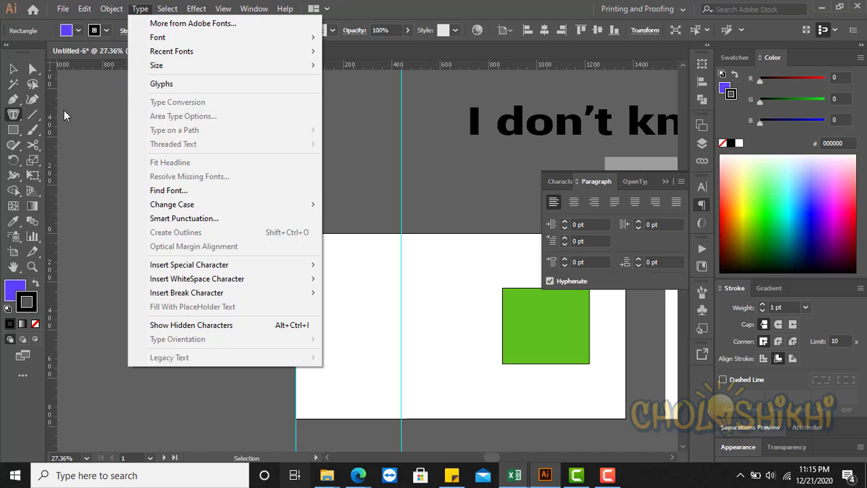
# Run placeholder text along the outline of the rounded blue shape with the Type on a Path tool
pyautogui.moveTo(10, 118); pyautogui.dragTo(93, 148)
pyautogui.keyDown('ctrl'); pyautogui.click(226, 275); pyautogui.keyUp('ctrl')
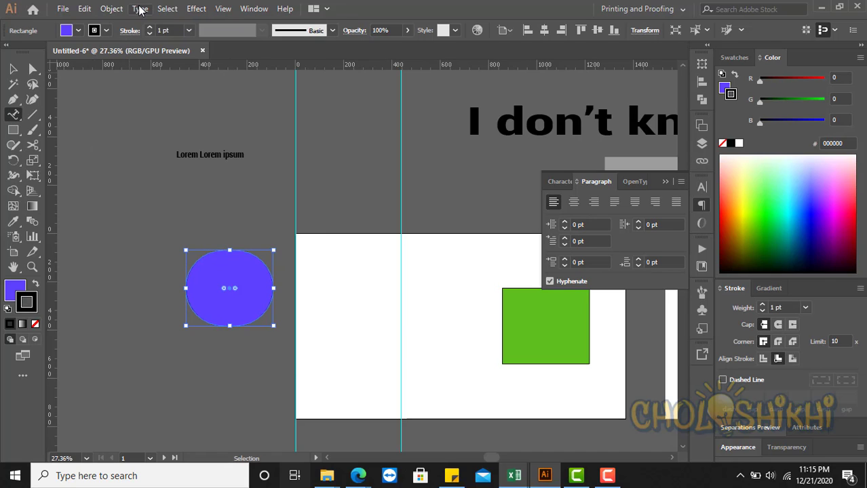
pyautogui.click(140, 9)
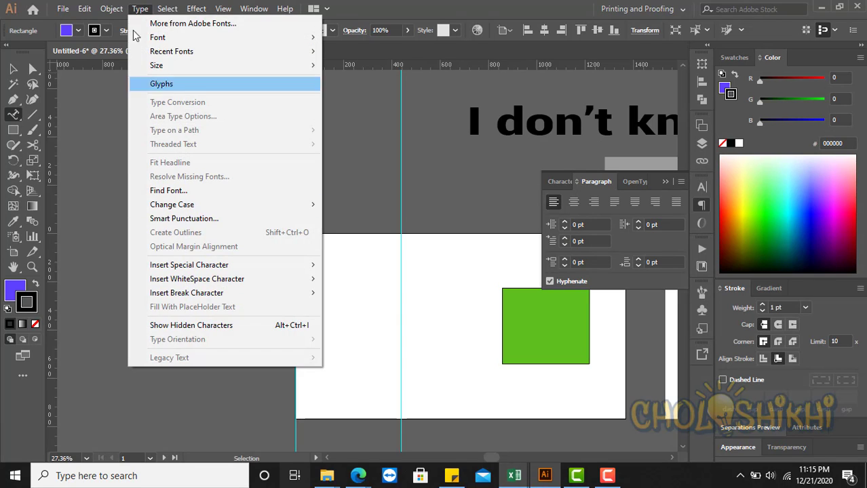
pyautogui.click(140, 8)
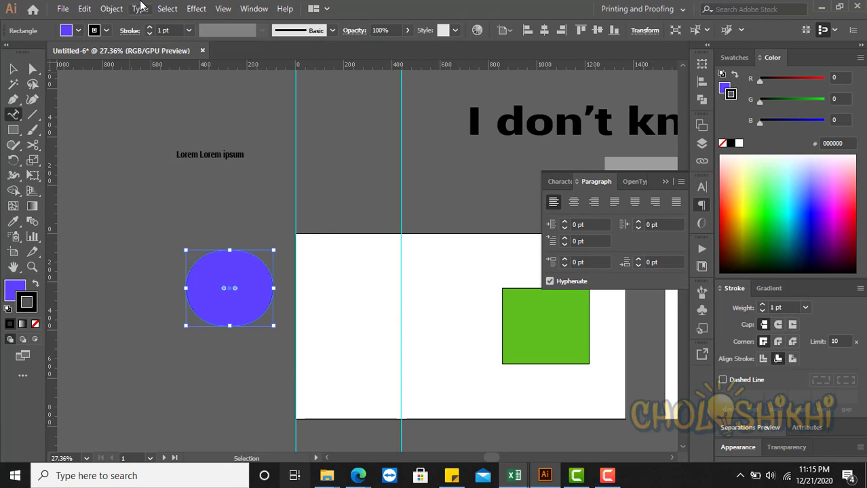
pyautogui.click(192, 266)
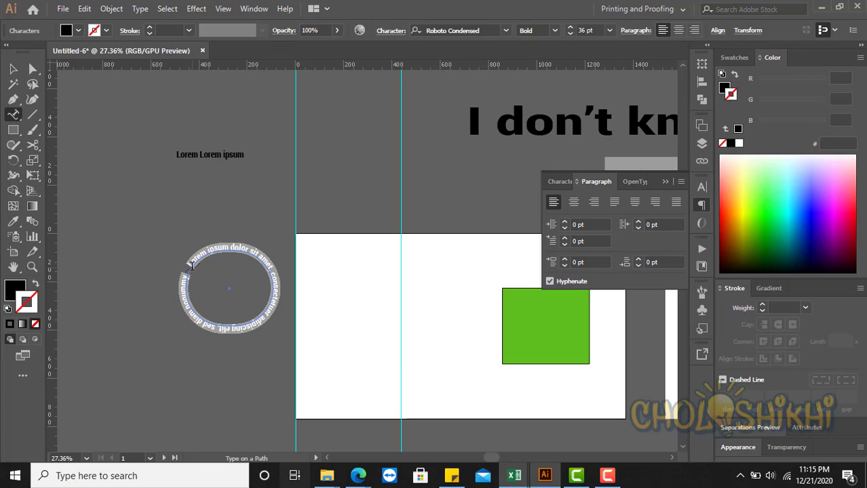
pyautogui.hotkey('ctrl', 'z')
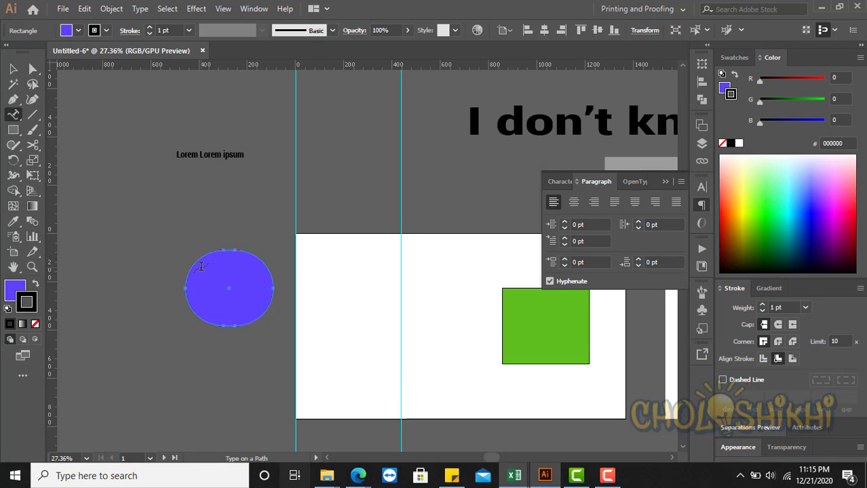
pyautogui.click(202, 267)
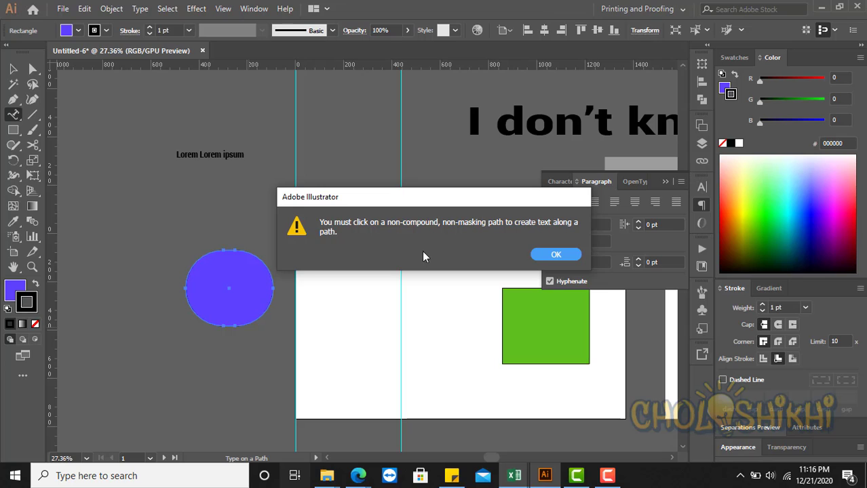
pyautogui.click(555, 256)
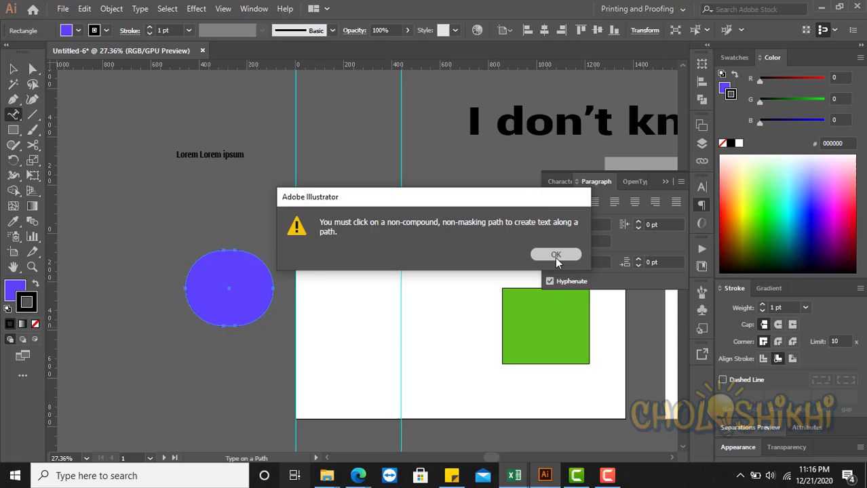
pyautogui.click(196, 263)
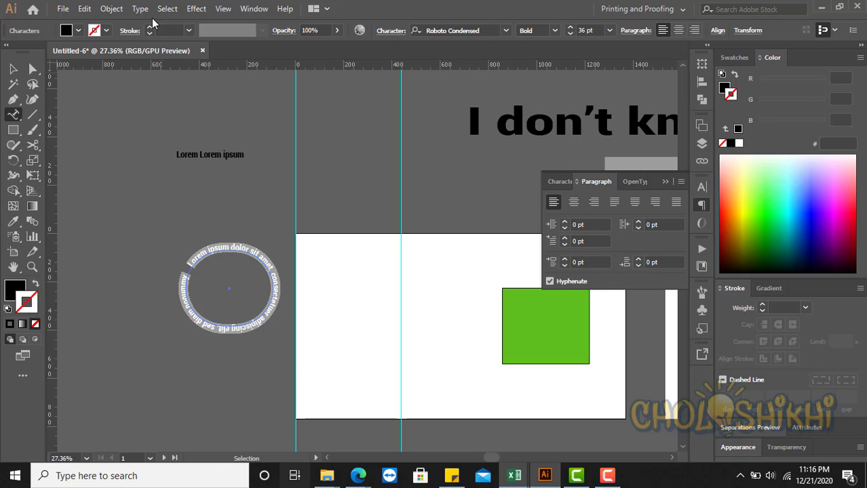
# Apply the 3D Ribbon type-on-a-path effect to the text around the rounded outline
pyautogui.click(141, 9)
pyautogui.moveTo(240, 134)
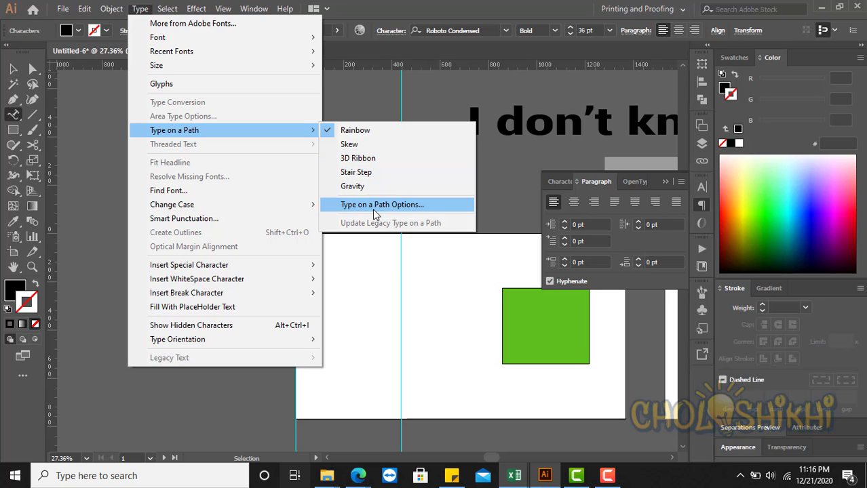
pyautogui.click(370, 158)
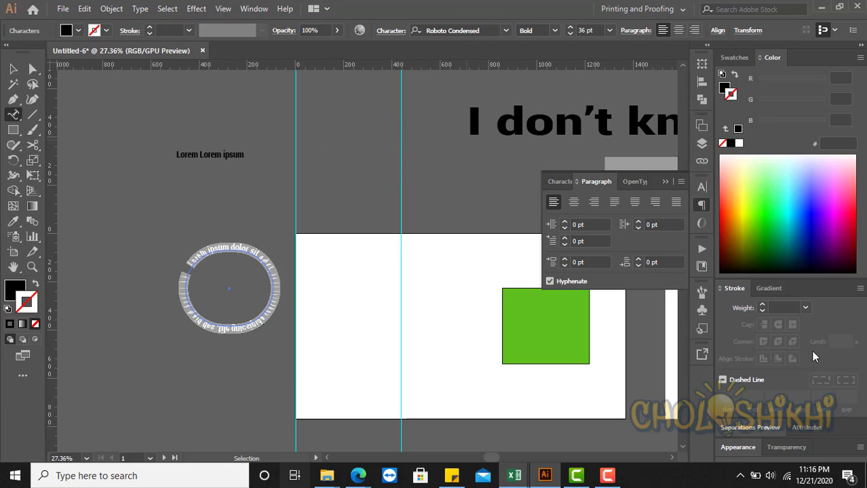
# Increase the path text's font size to 45 pt, finish editing it and deselect it
pyautogui.click(559, 181)
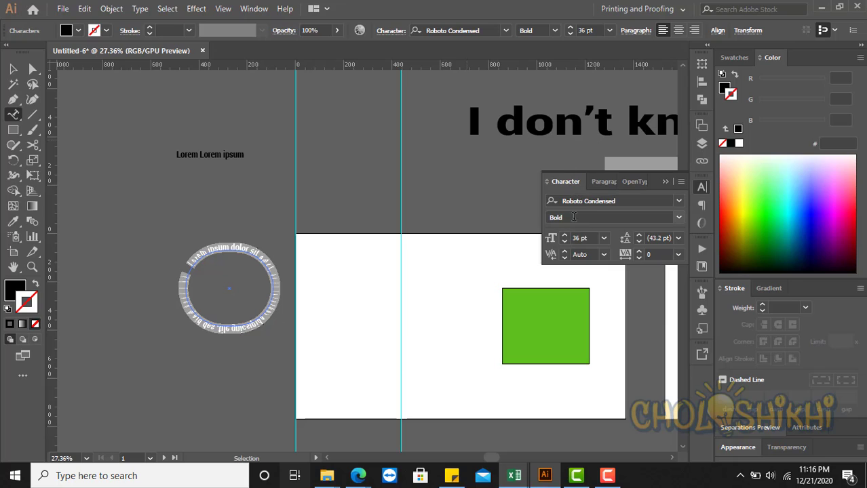
pyautogui.click(565, 235)
pyautogui.click(565, 235)
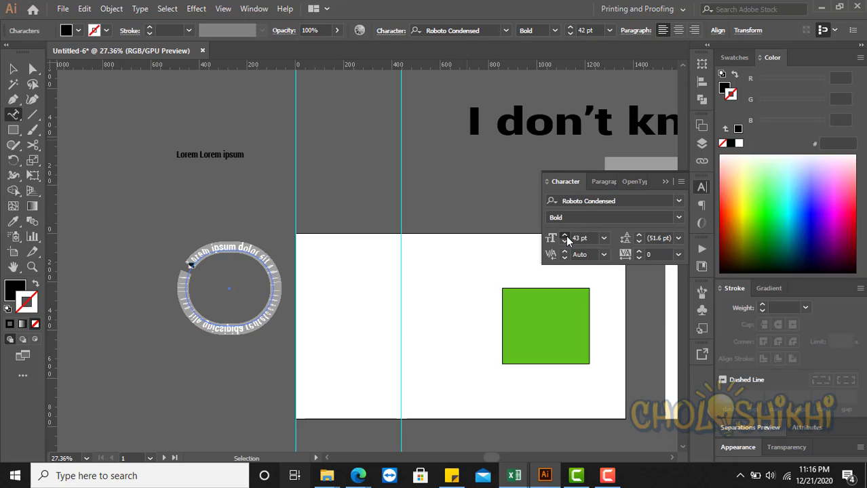
pyautogui.click(565, 235)
pyautogui.click(565, 236)
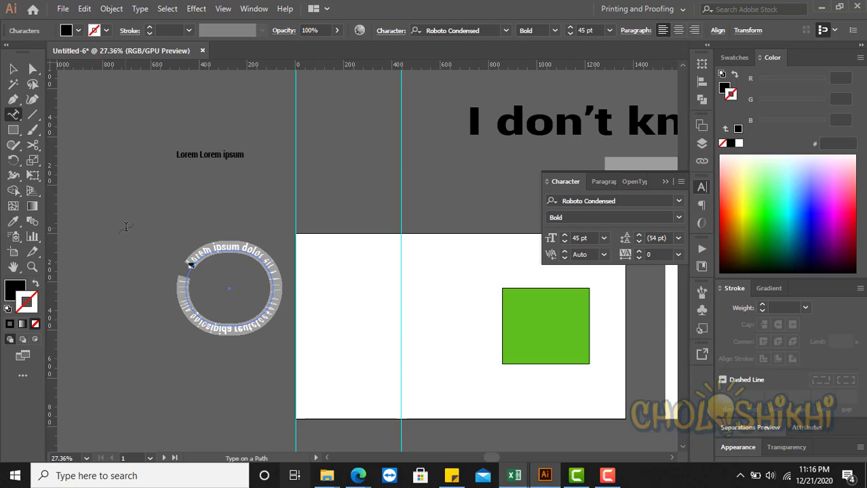
pyautogui.press('Escape')
pyautogui.click(228, 227)
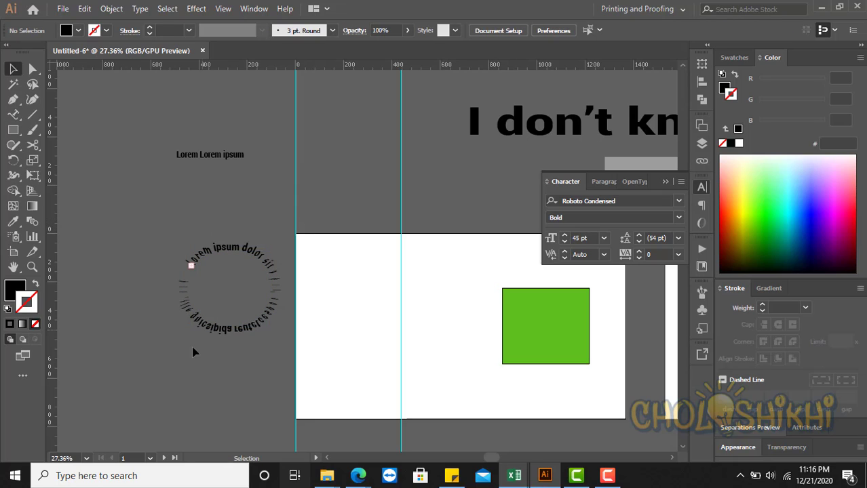
pyautogui.click(222, 249)
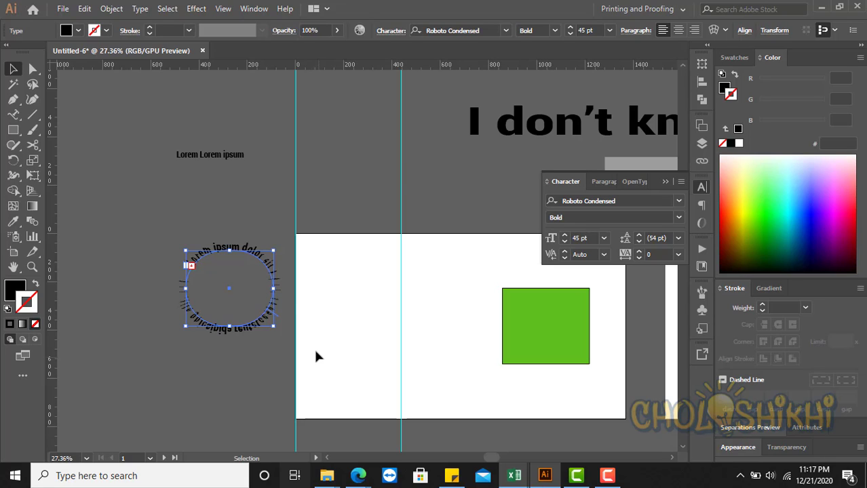
pyautogui.click(247, 239)
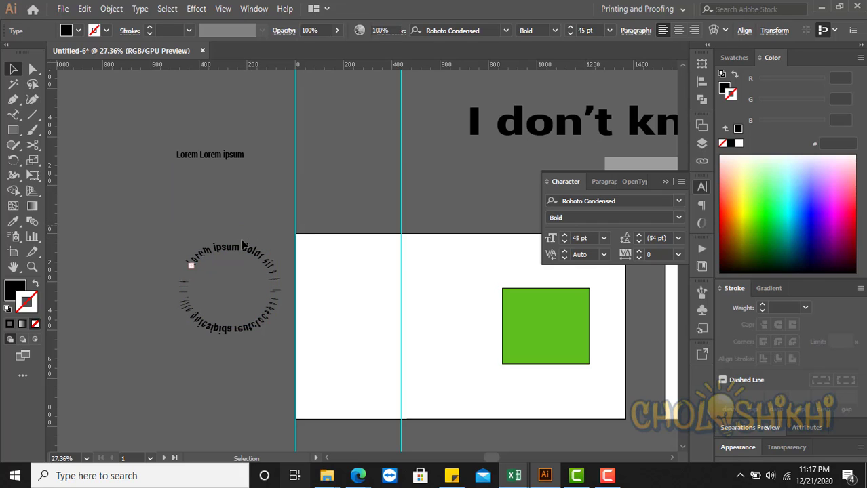
pyautogui.moveTo(106, 165); pyautogui.dragTo(291, 348)
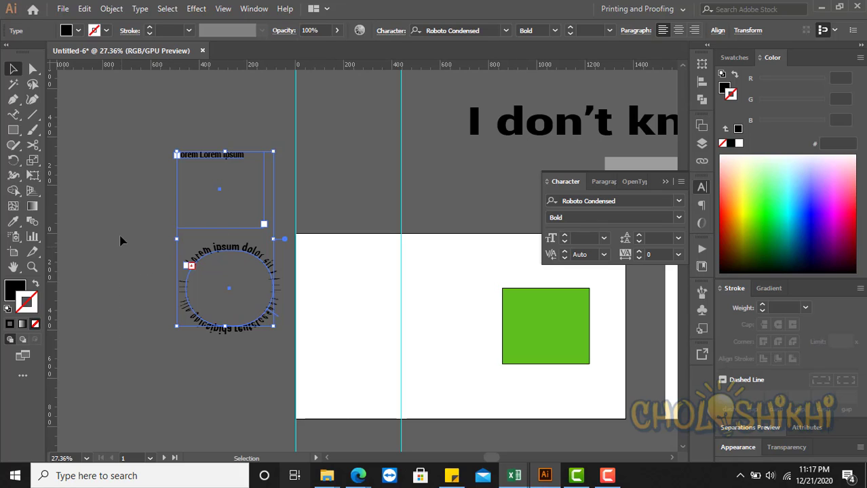
pyautogui.moveTo(122, 241); pyautogui.dragTo(266, 348)
pyautogui.click(207, 399)
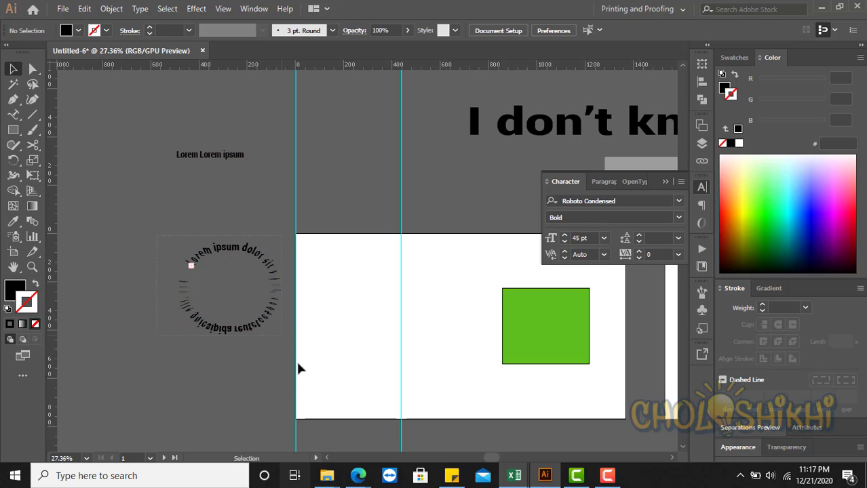
# Recolor the path text's fill to lime green 8DC600 and deselect it
pyautogui.click(273, 299)
pyautogui.click(725, 91)
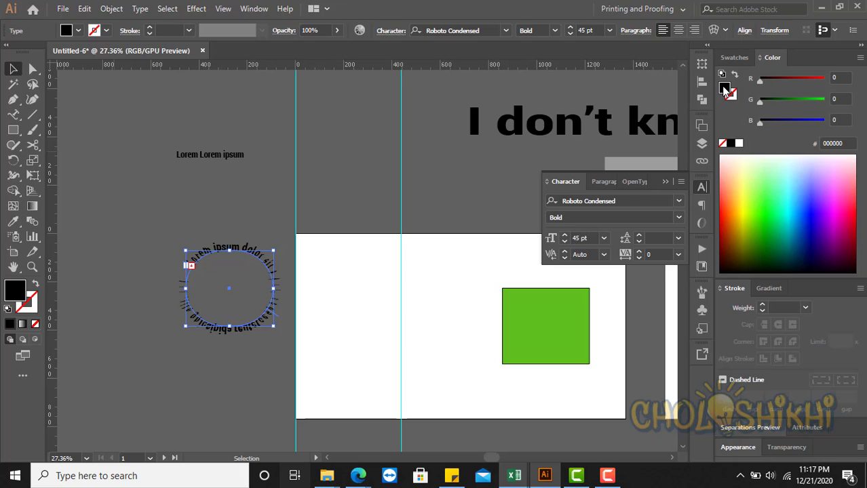
pyautogui.click(738, 143)
pyautogui.click(733, 145)
pyautogui.moveTo(755, 190); pyautogui.dragTo(749, 226)
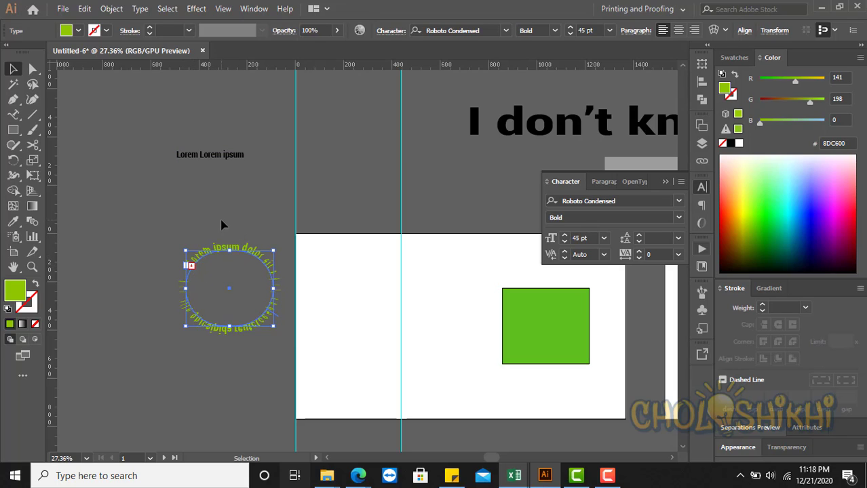
pyautogui.click(193, 266)
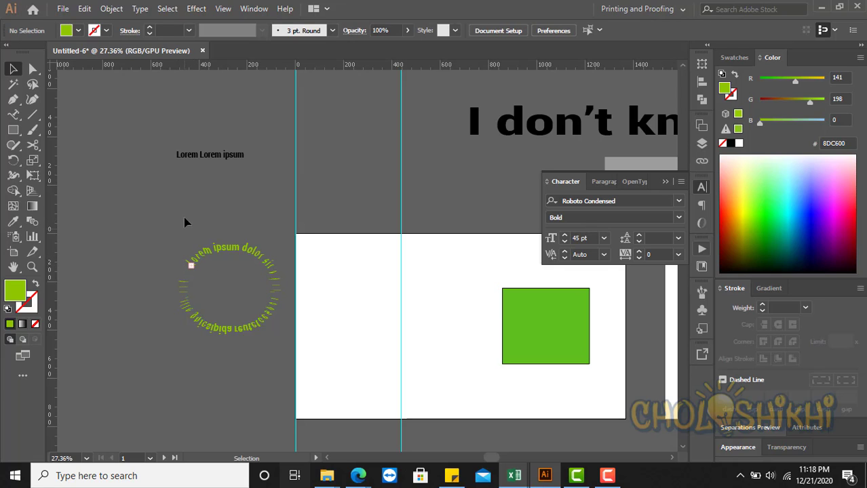
# Undo the path text's edits and creation until the plain rounded blue shape is restored
pyautogui.moveTo(176, 224); pyautogui.dragTo(252, 344)
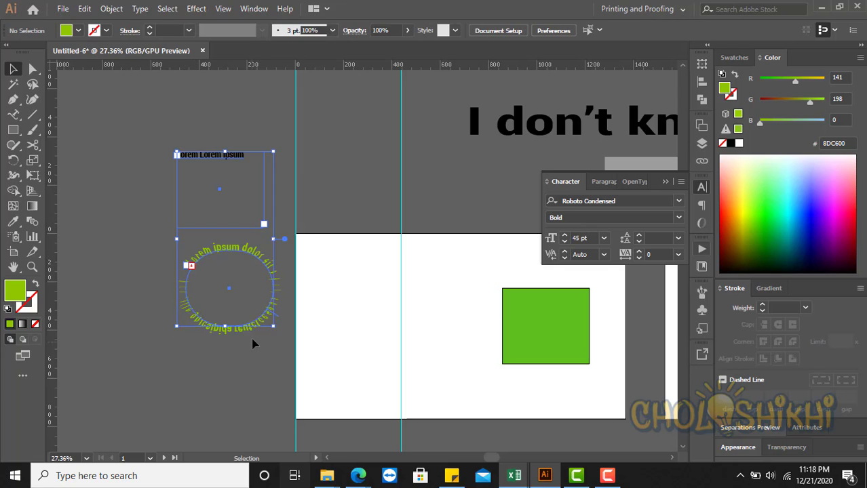
pyautogui.click(208, 263)
pyautogui.hotkey('ctrl', 'a')
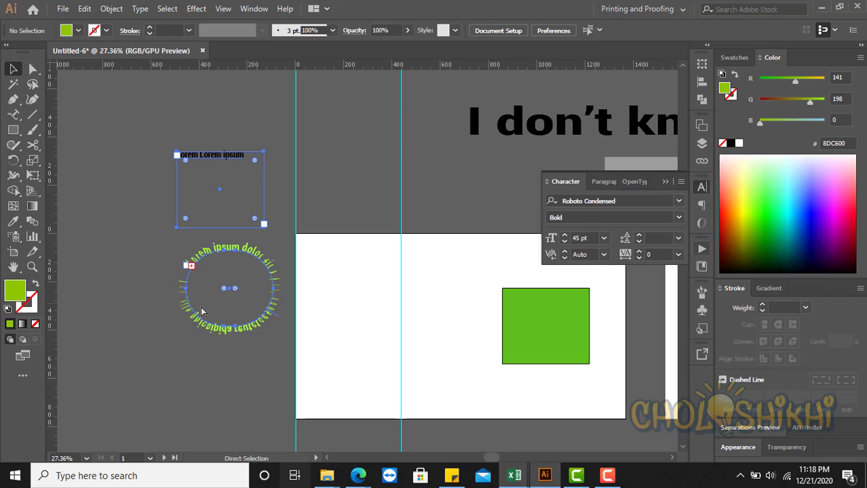
pyautogui.hotkey('ctrl', 'z')
pyautogui.hotkey('ctrl', 'z')
pyautogui.hotkey('ctrl', 'z')
pyautogui.hotkey('ctrl', 'z')
pyautogui.hotkey('ctrl', 'z')
pyautogui.hotkey('ctrl', 'z')
pyautogui.hotkey('ctrl', 'z')
pyautogui.hotkey('ctrl', 'z')
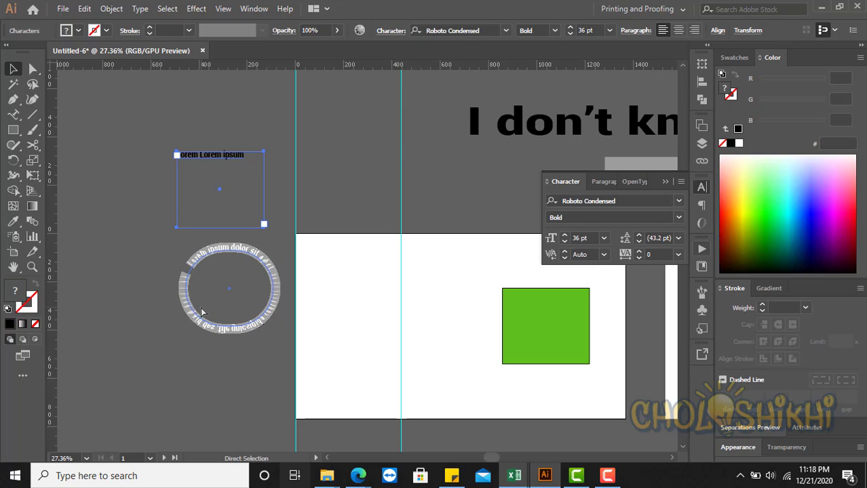
pyautogui.hotkey('ctrl', 'z')
pyautogui.hotkey('ctrl', 'z')
pyautogui.click(151, 306)
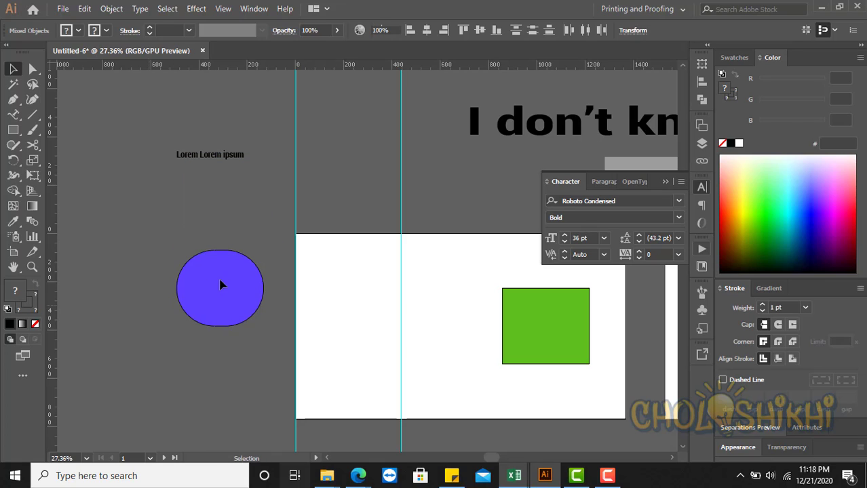
# Fill the outline of the restored rounded blue shape with placeholder text using the Type on a Path tool
pyautogui.click(220, 285)
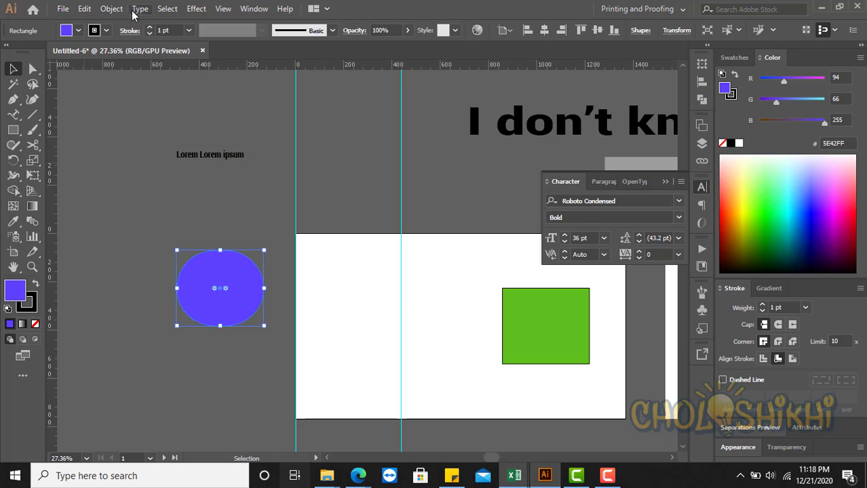
pyautogui.click(13, 114)
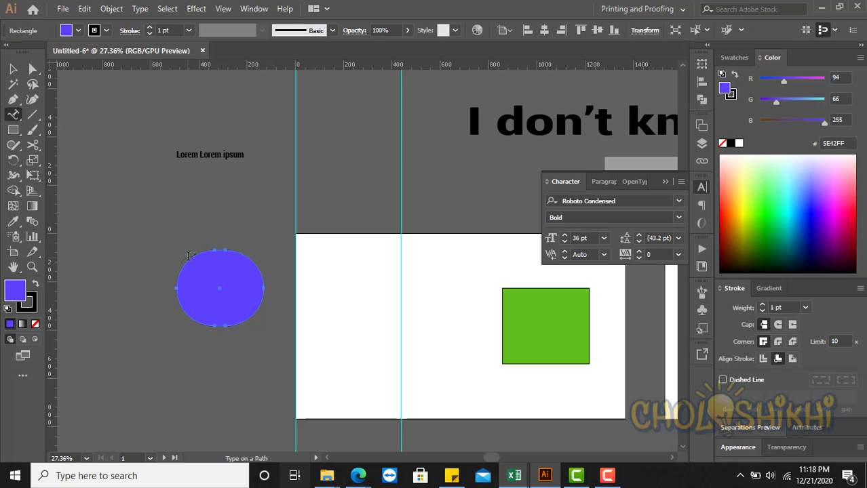
pyautogui.click(189, 259)
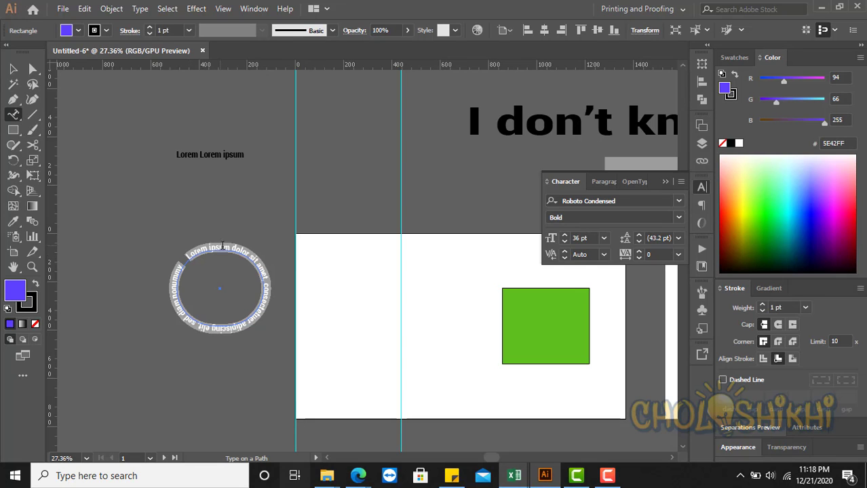
# Open the Type on a Path options for the rounded text and preview it with Flip enabled
pyautogui.click(141, 9)
pyautogui.moveTo(163, 134)
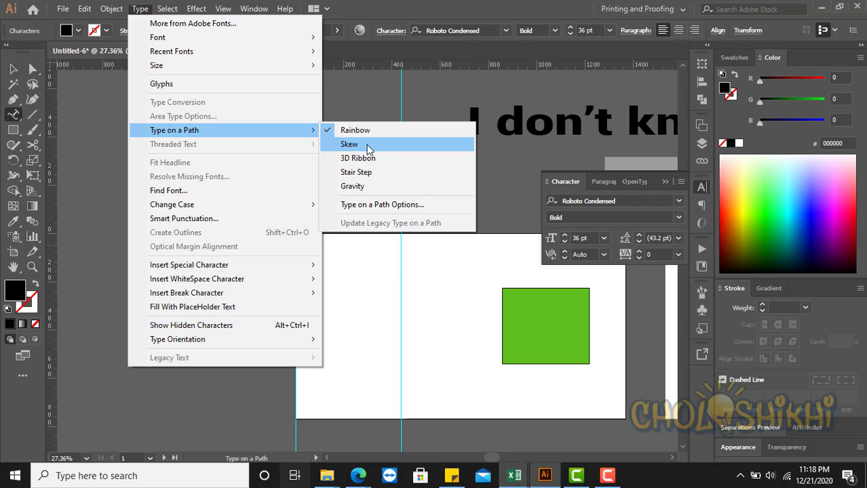
pyautogui.click(380, 205)
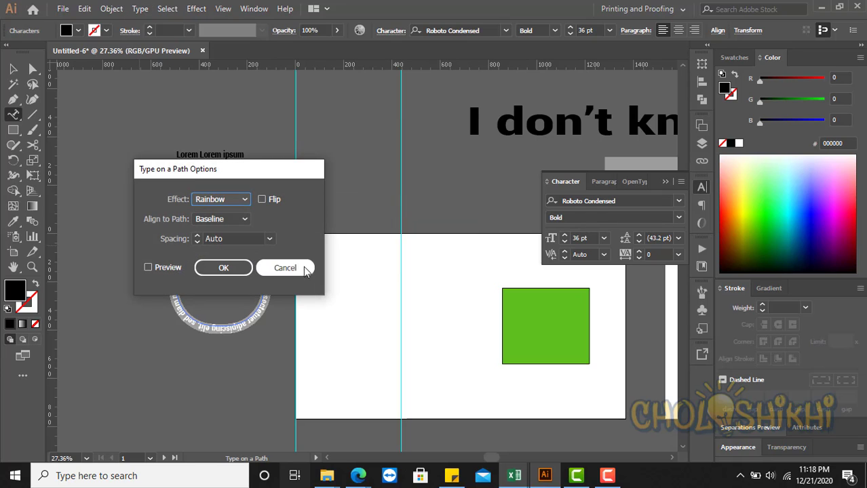
pyautogui.moveTo(212, 170); pyautogui.dragTo(472, 191)
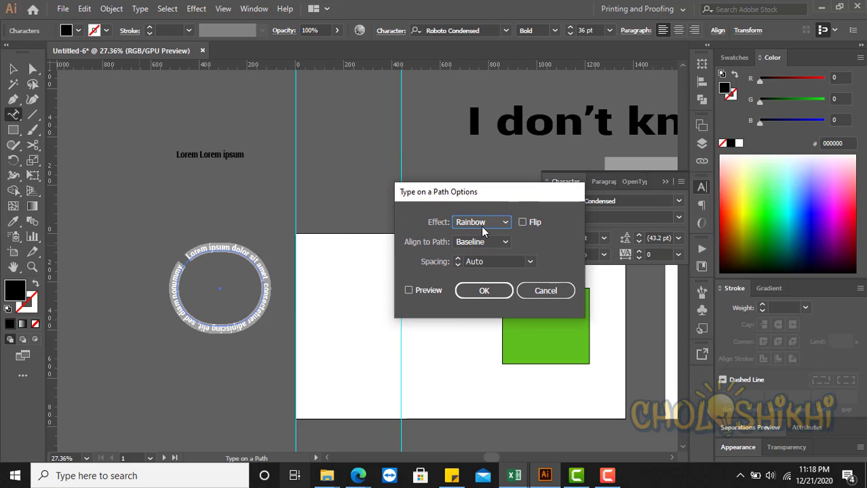
pyautogui.click(483, 228)
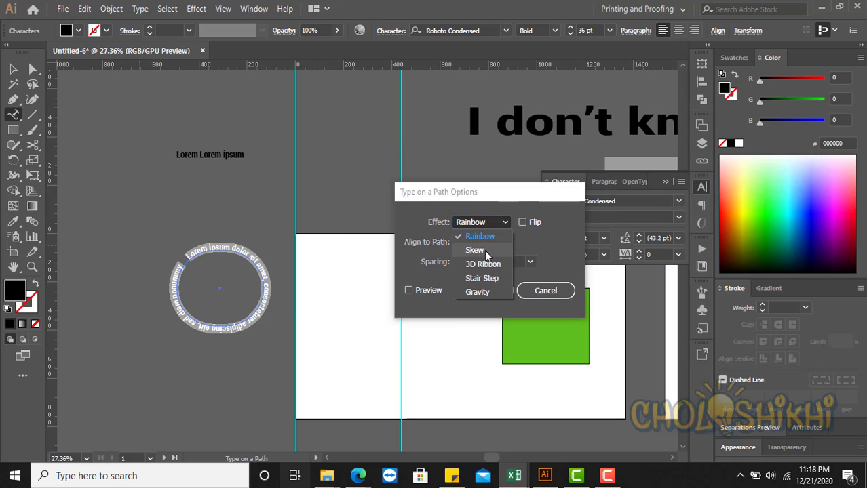
pyautogui.click(483, 200)
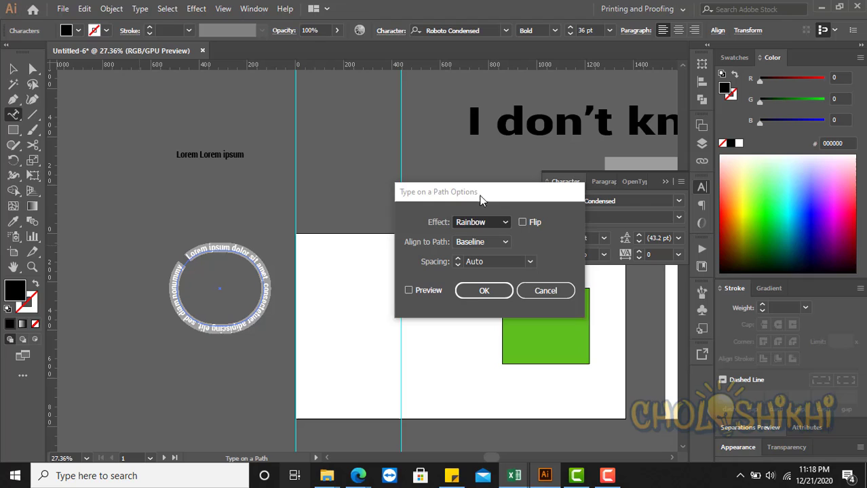
pyautogui.click(522, 223)
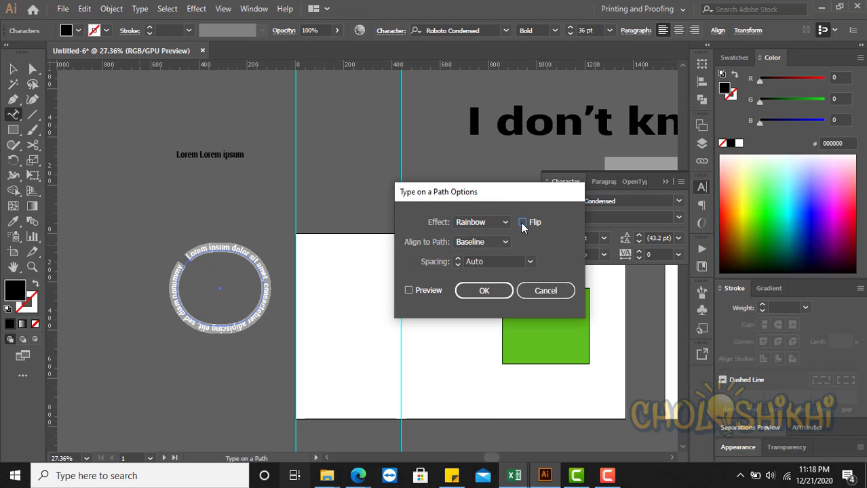
pyautogui.click(417, 290)
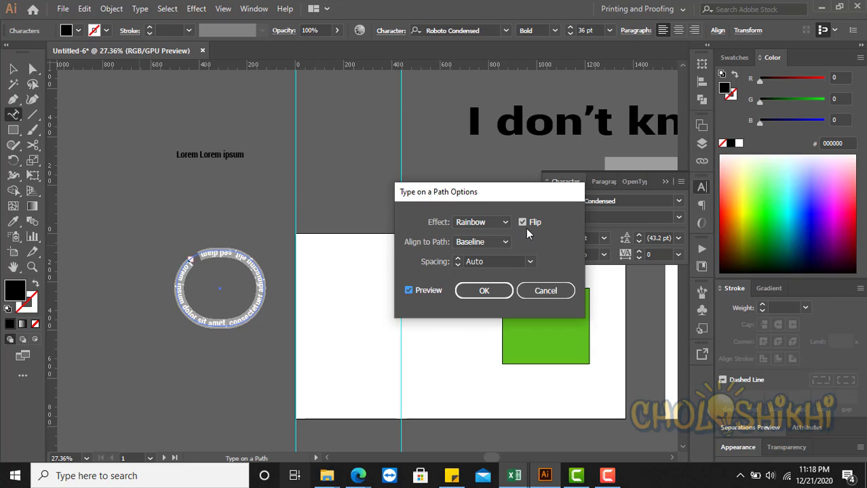
pyautogui.click(468, 243)
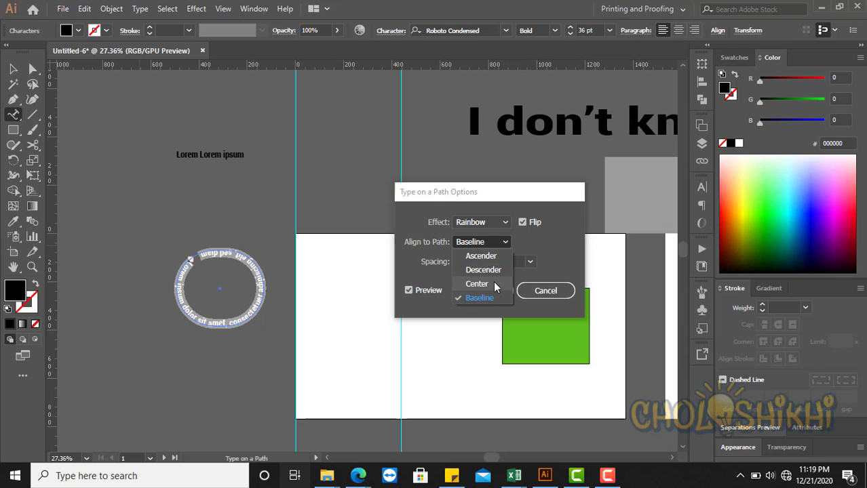
# Check the Wi-Fi connection and the Google Meet call in the browser, and return to Illustrator
pyautogui.click(786, 476)
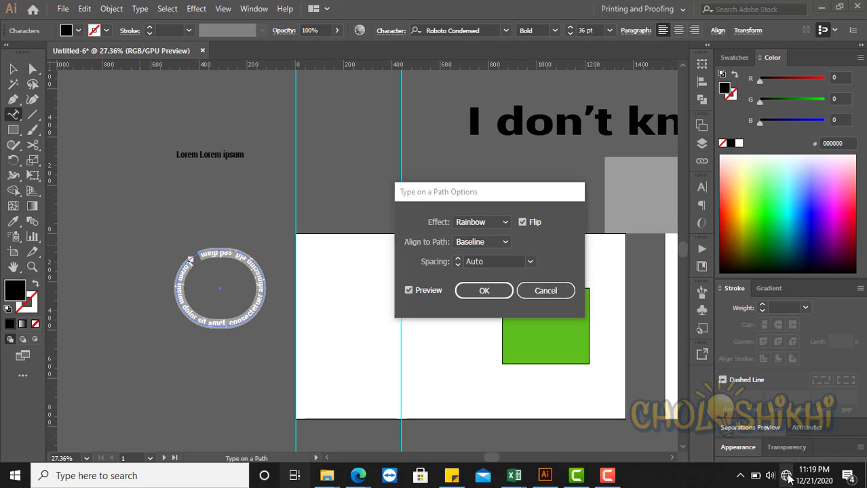
pyautogui.click(790, 475)
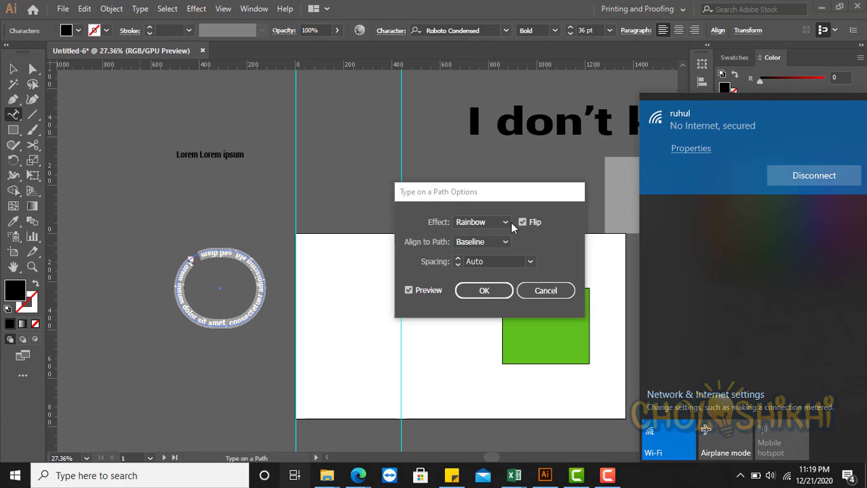
pyautogui.click(522, 194)
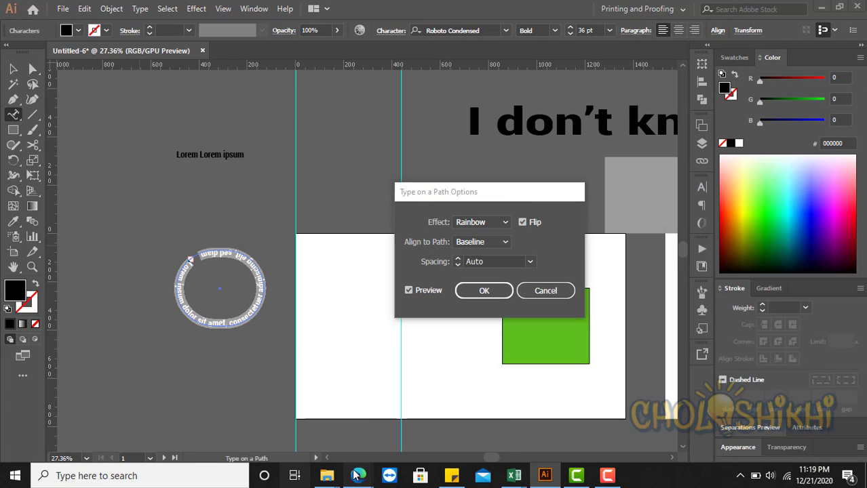
pyautogui.moveTo(357, 476)
pyautogui.click(322, 423)
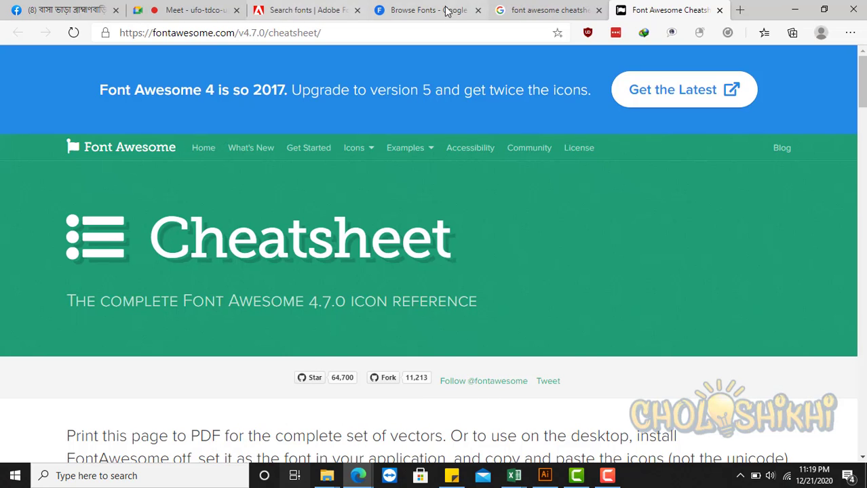
pyautogui.click(193, 10)
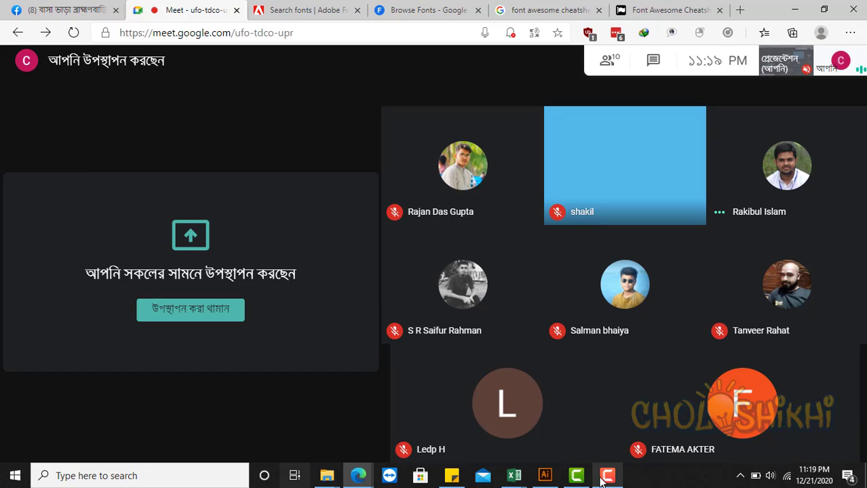
pyautogui.moveTo(601, 480)
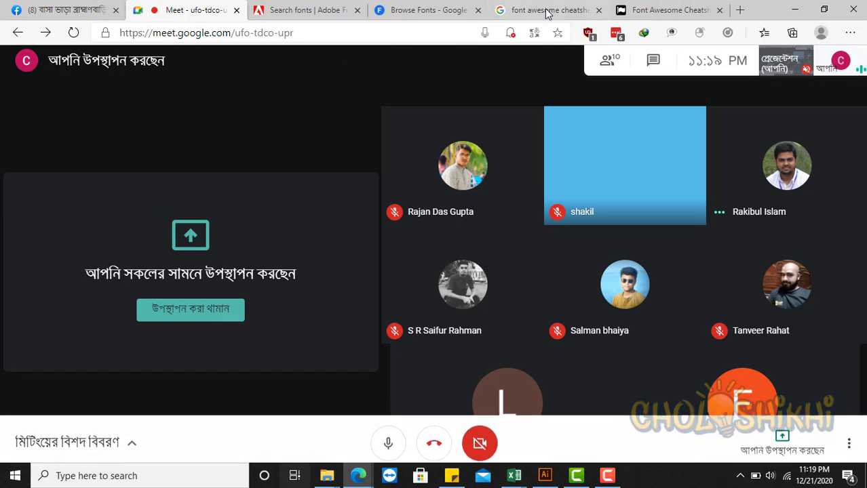
pyautogui.click(545, 475)
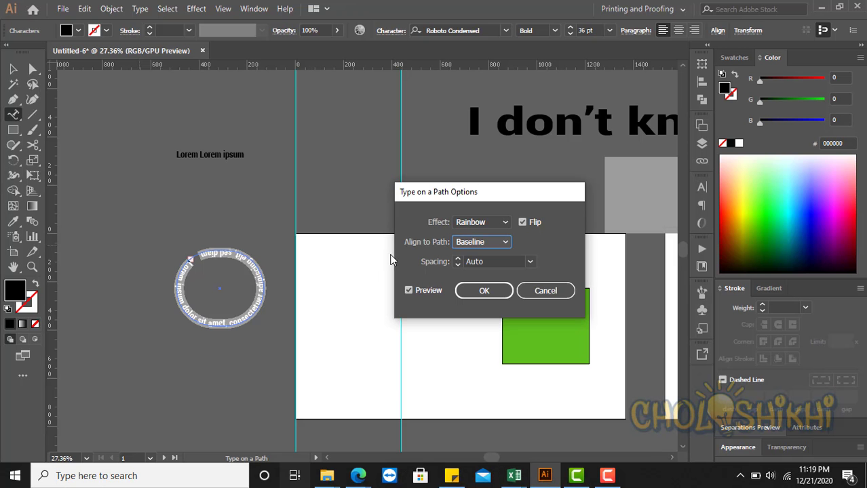
# Preview the Skew effect on the flipped path text and switch the effect back to Rainbow
pyautogui.click(481, 224)
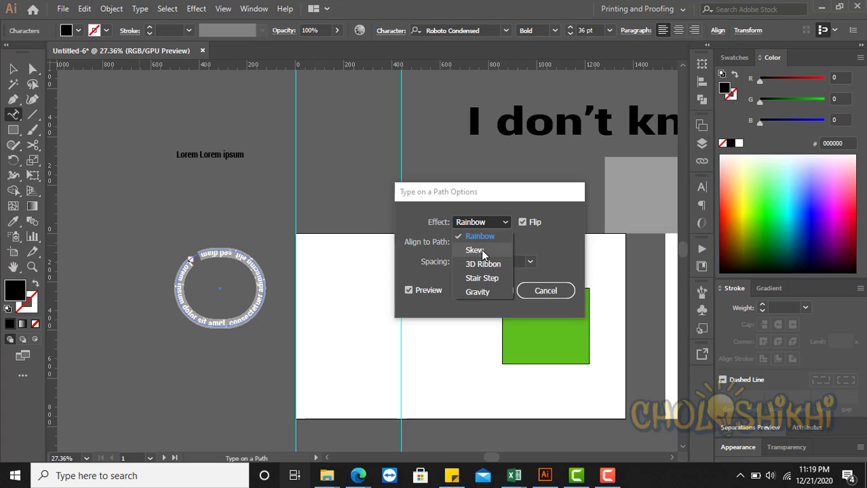
pyautogui.click(475, 251)
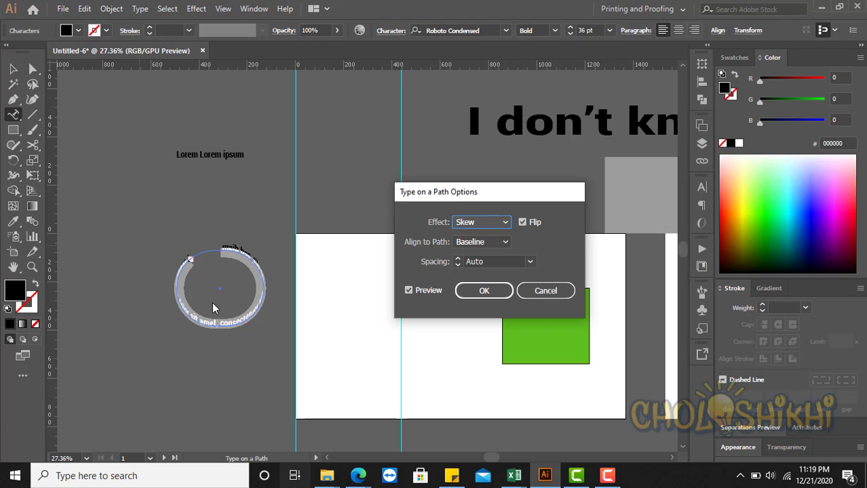
pyautogui.click(488, 225)
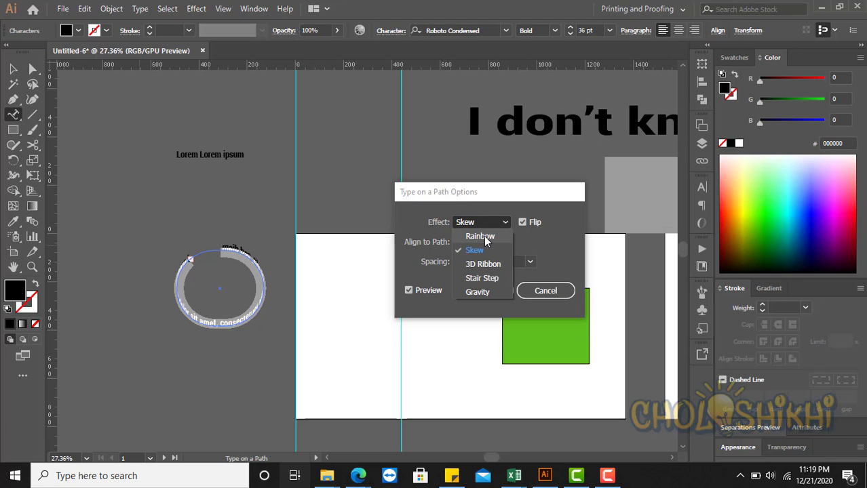
pyautogui.click(483, 237)
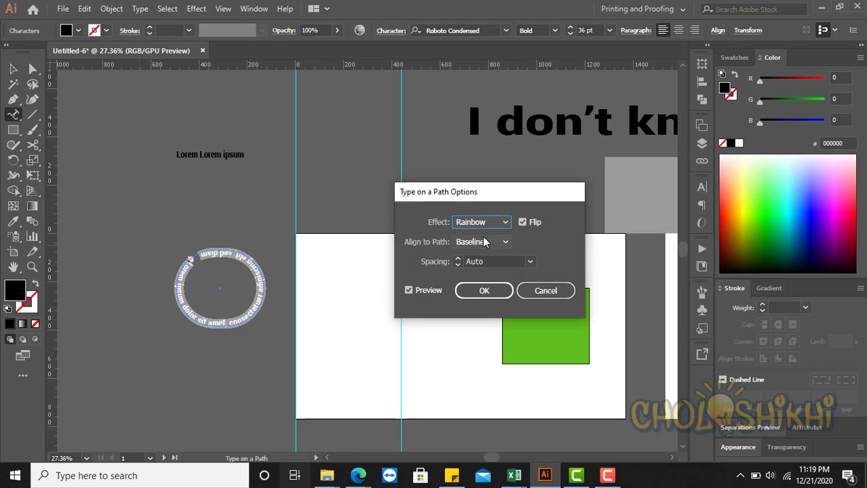
# Try aligning the text to the path by Center, turn Flip off, and discard the path type options
pyautogui.click(473, 246)
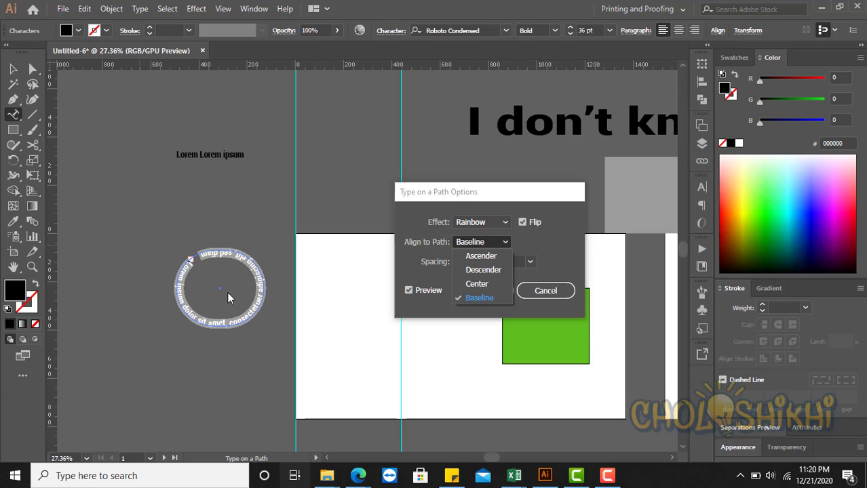
pyautogui.click(488, 284)
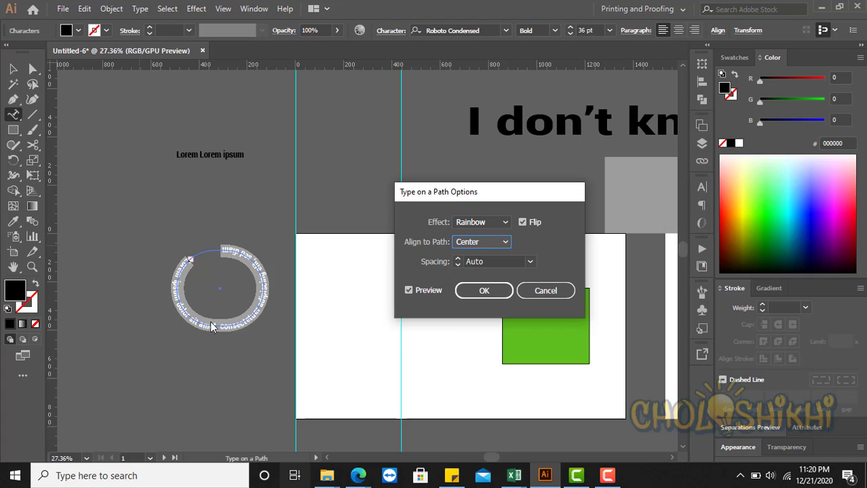
pyautogui.click(491, 249)
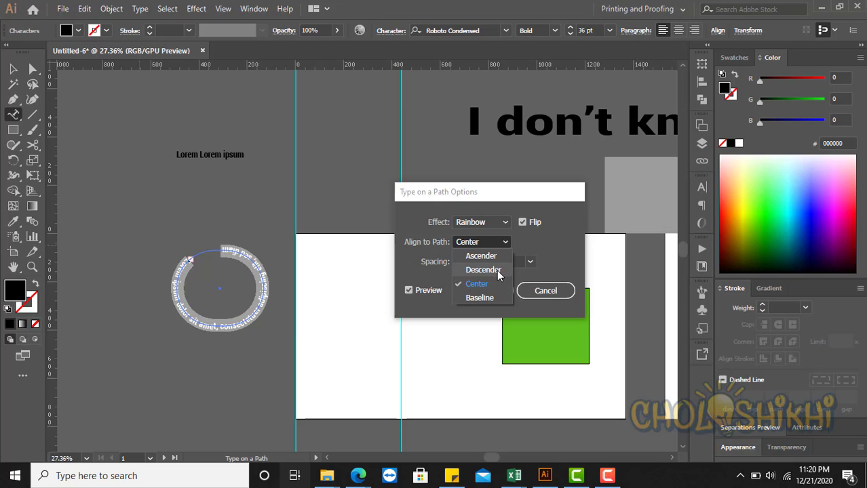
pyautogui.click(524, 224)
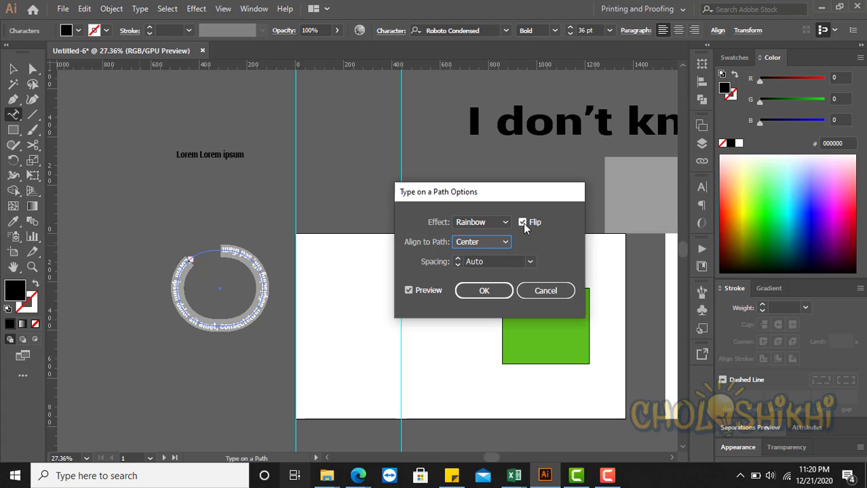
pyautogui.click(523, 224)
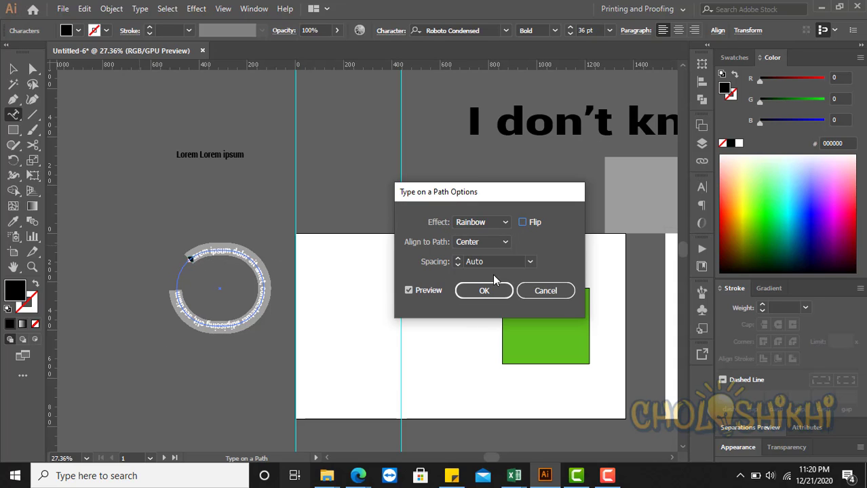
pyautogui.click(530, 291)
# Finish editing the text around the rounded outline and keep it selected as an object
pyautogui.hotkey('ctrl', '+')
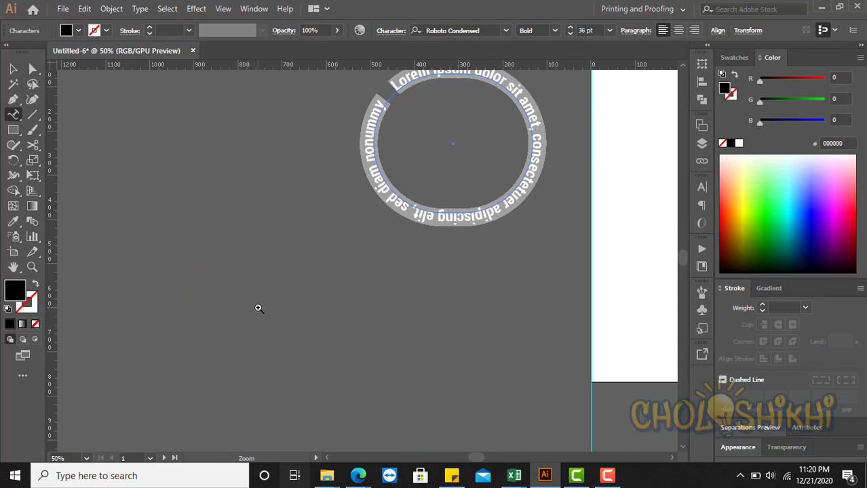
pyautogui.click(396, 86)
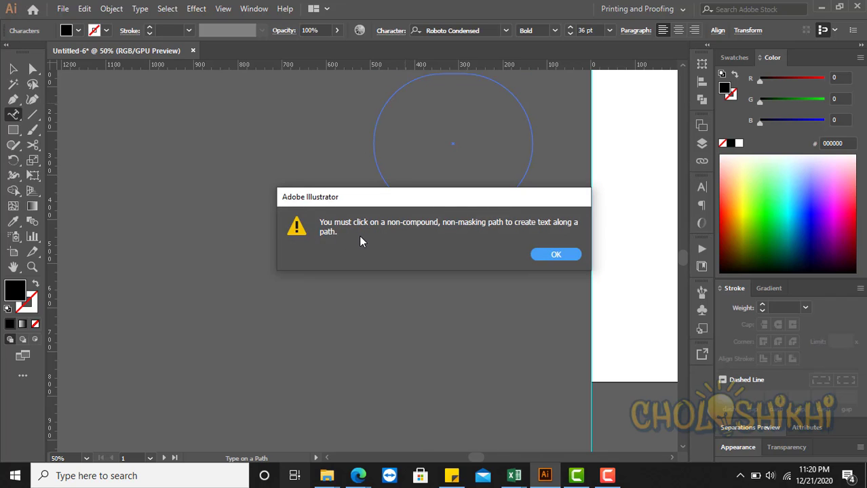
pyautogui.press('Return')
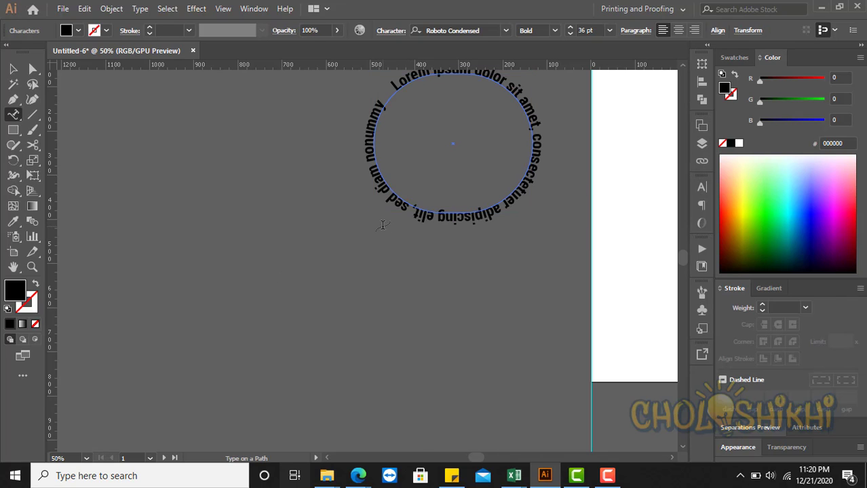
pyautogui.press('Escape')
pyautogui.moveTo(287, 164); pyautogui.dragTo(84, 215)
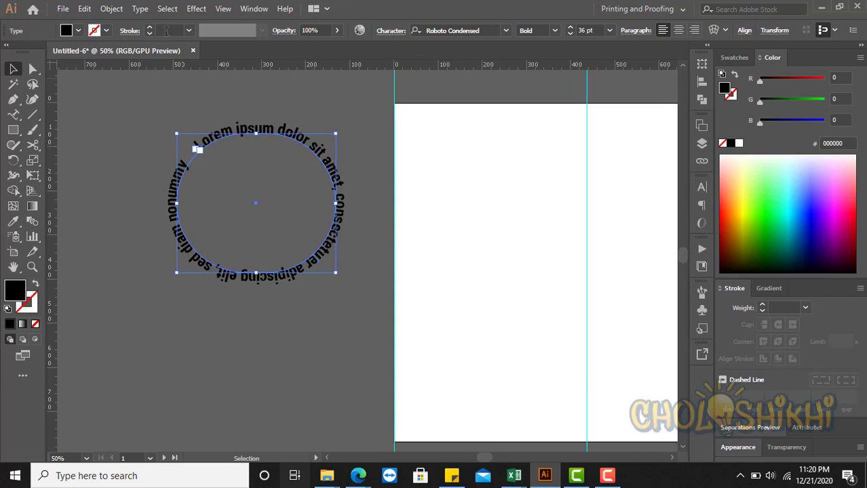
# Open the type on a path options for the oval text, enable the preview and flip the text to the inside
pyautogui.click(135, 11)
pyautogui.moveTo(278, 131)
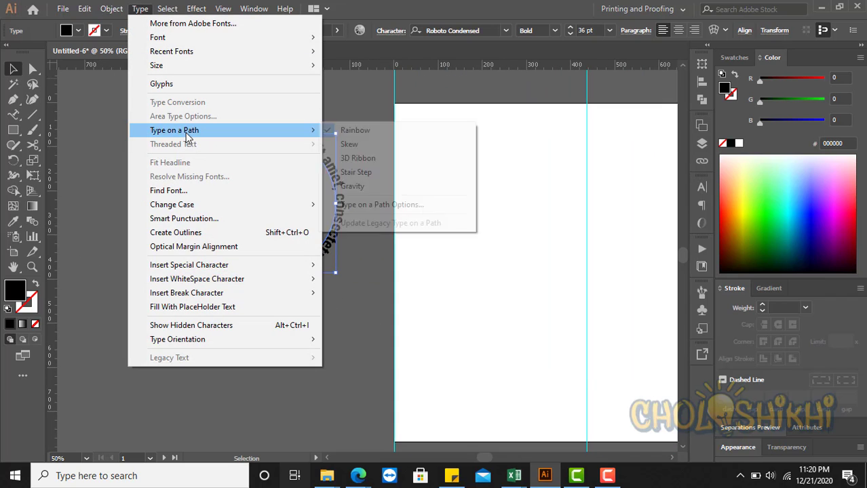
pyautogui.click(380, 208)
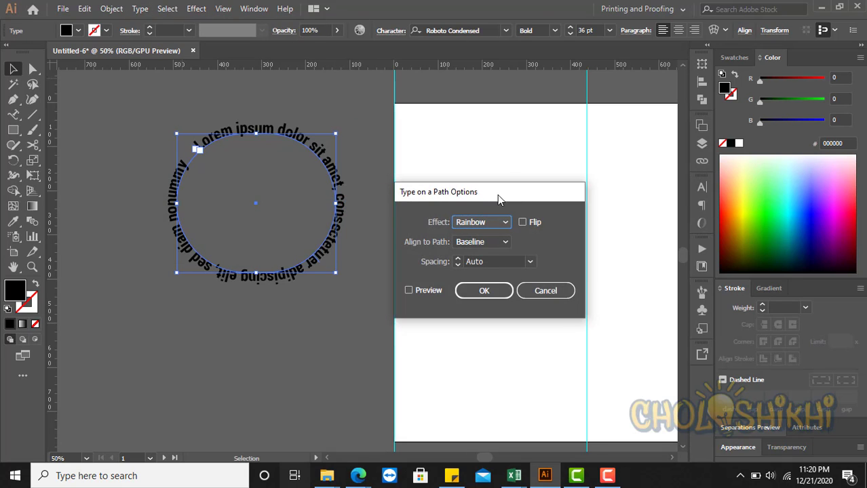
pyautogui.moveTo(500, 195); pyautogui.dragTo(596, 181)
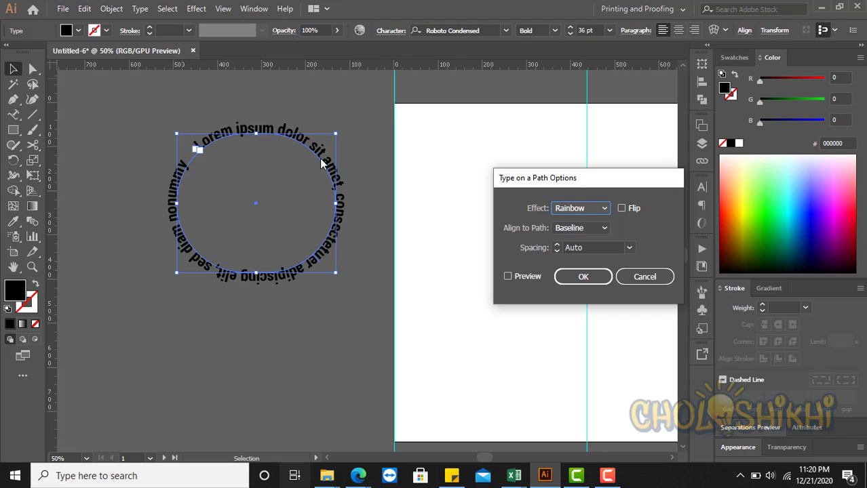
pyautogui.click(508, 276)
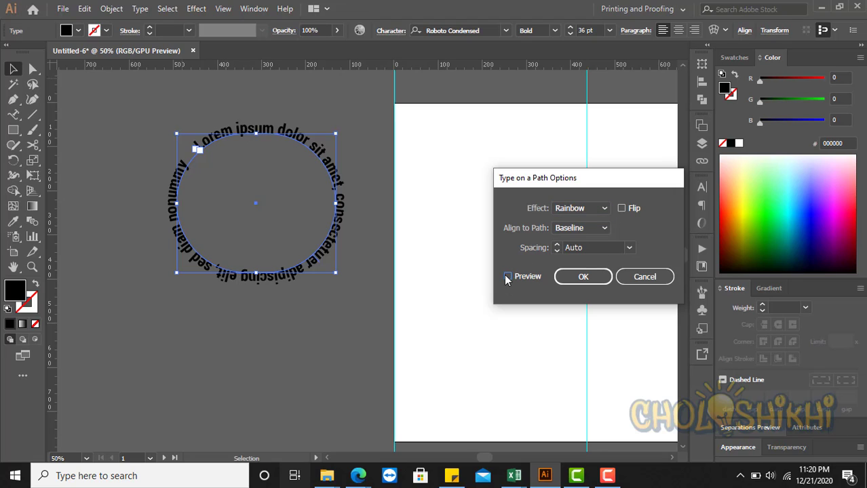
pyautogui.click(621, 210)
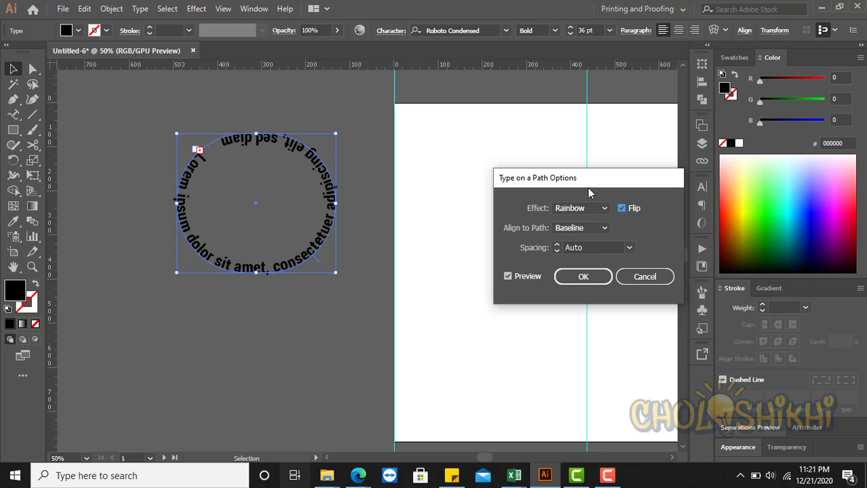
pyautogui.moveTo(590, 184); pyautogui.dragTo(585, 153)
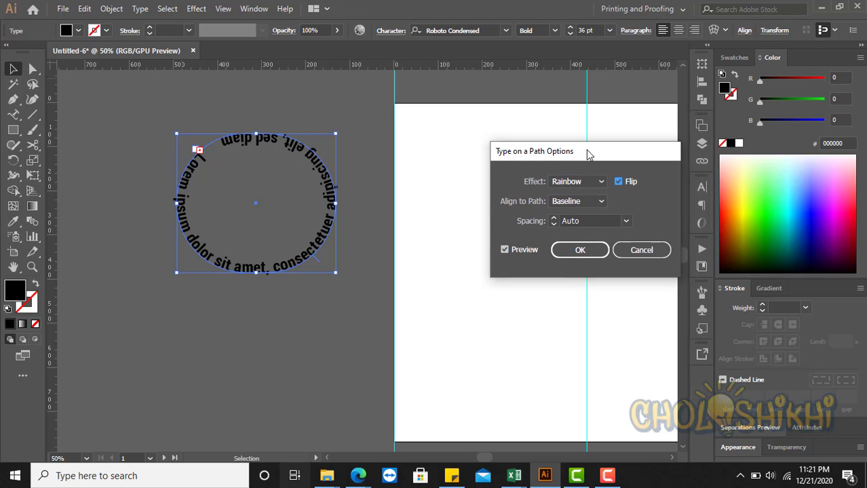
# Turn Flip off and preview the oval text aligned to the path by Center
pyautogui.click(580, 198)
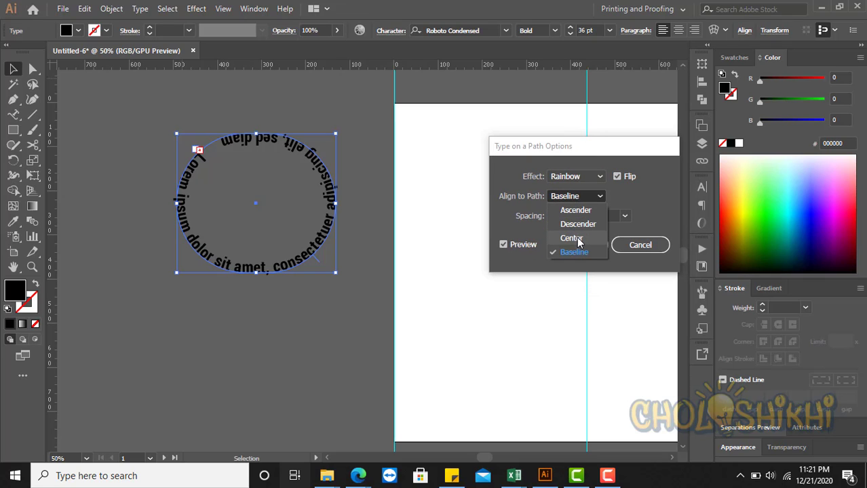
pyautogui.click(618, 178)
pyautogui.click(618, 177)
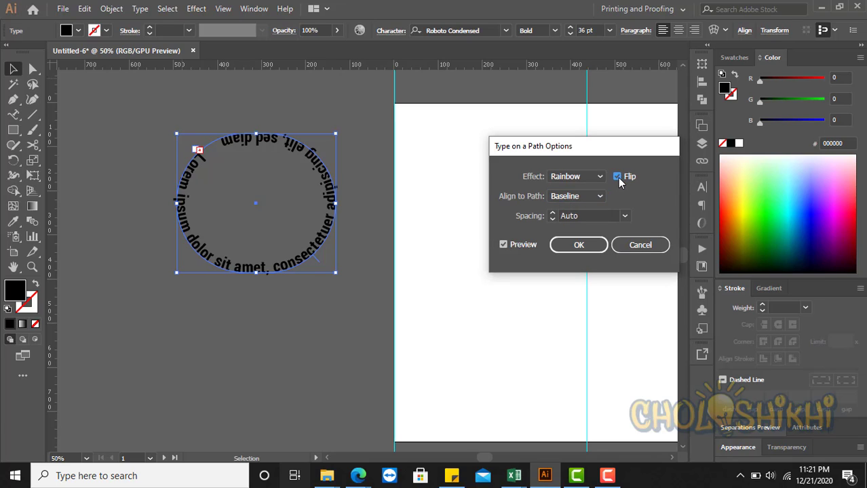
pyautogui.click(567, 196)
pyautogui.click(573, 238)
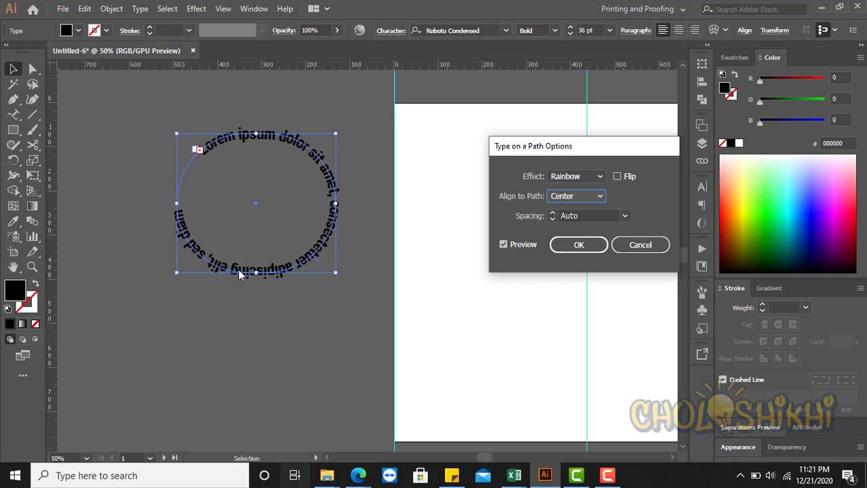
# Switch Flip on and off repeatedly to compare the centred text's direction, leaving it on
pyautogui.click(617, 177)
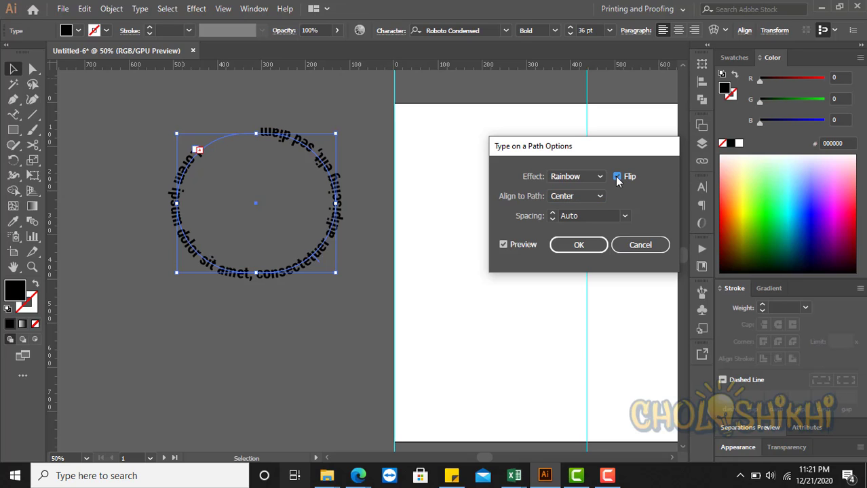
pyautogui.click(617, 177)
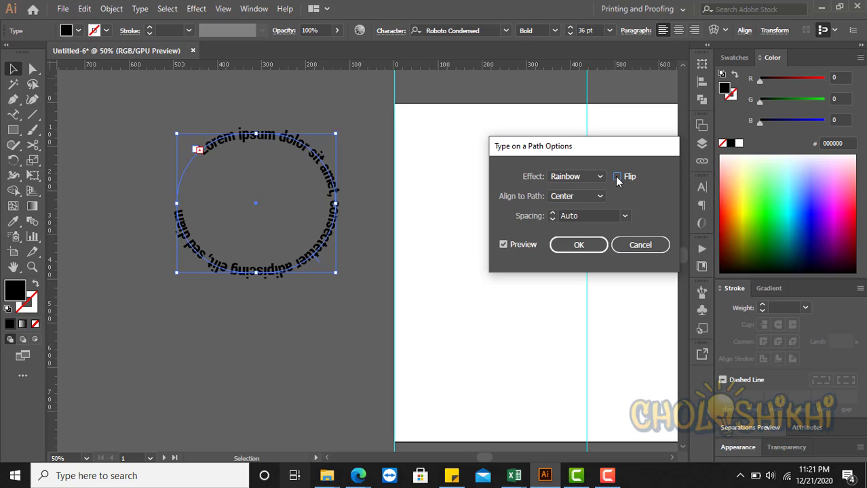
pyautogui.click(618, 178)
pyautogui.click(618, 177)
pyautogui.click(618, 177)
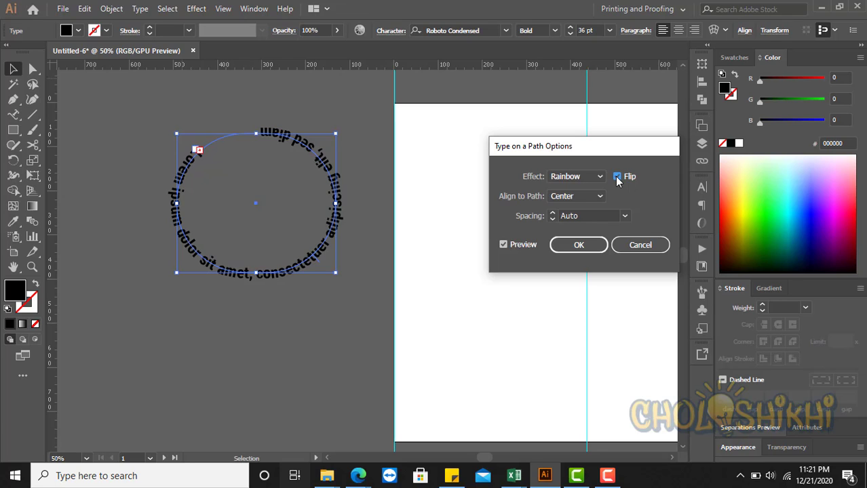
pyautogui.click(618, 177)
pyautogui.click(618, 177)
pyautogui.click(617, 177)
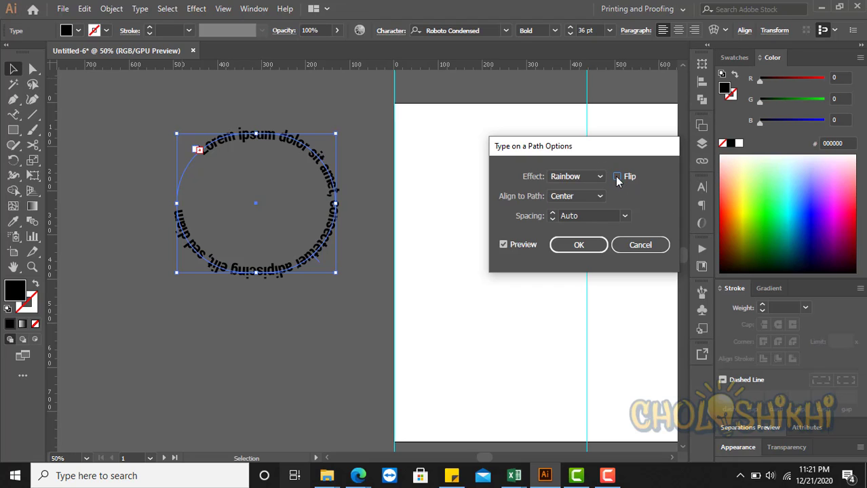
pyautogui.click(616, 178)
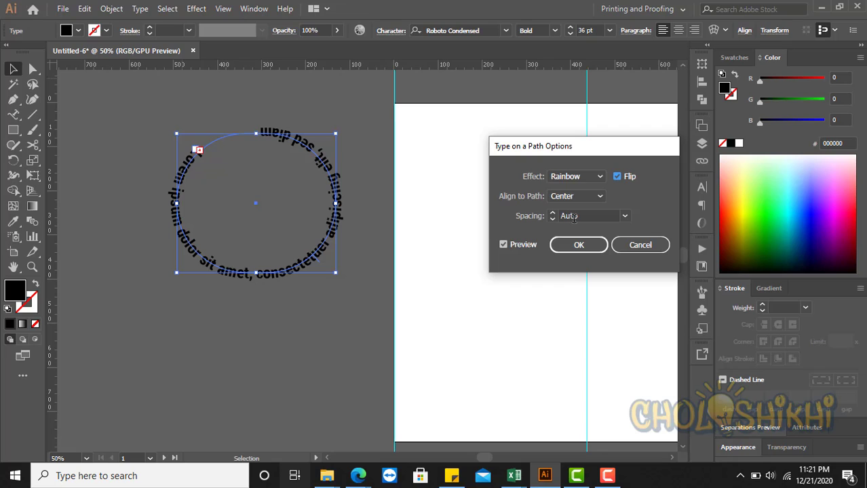
# Check the available path text spacing values and discard the type on a path options
pyautogui.click(625, 216)
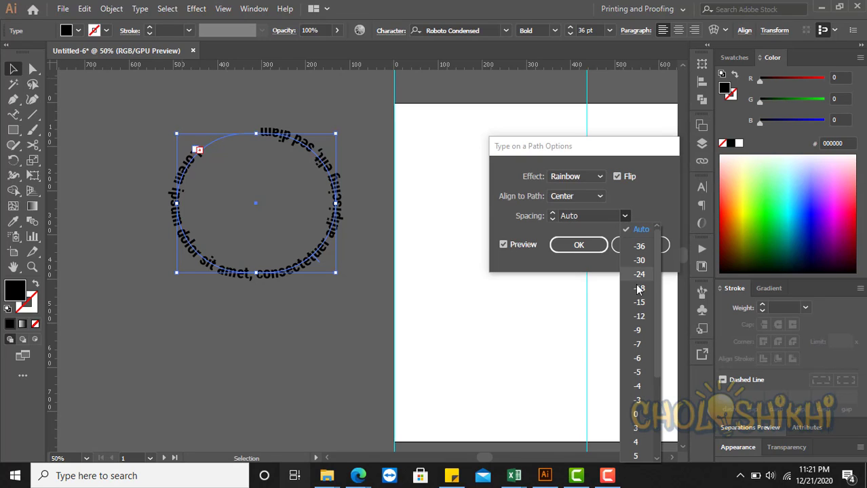
pyautogui.click(660, 176)
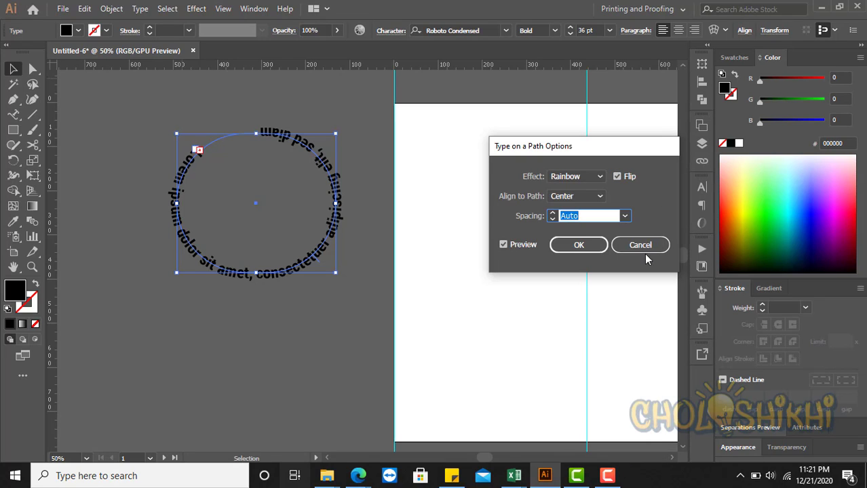
pyautogui.press('Escape')
# Draw two small black rectangles side by side below the oval text, undoing the accidental rotation of the first
pyautogui.click(141, 9)
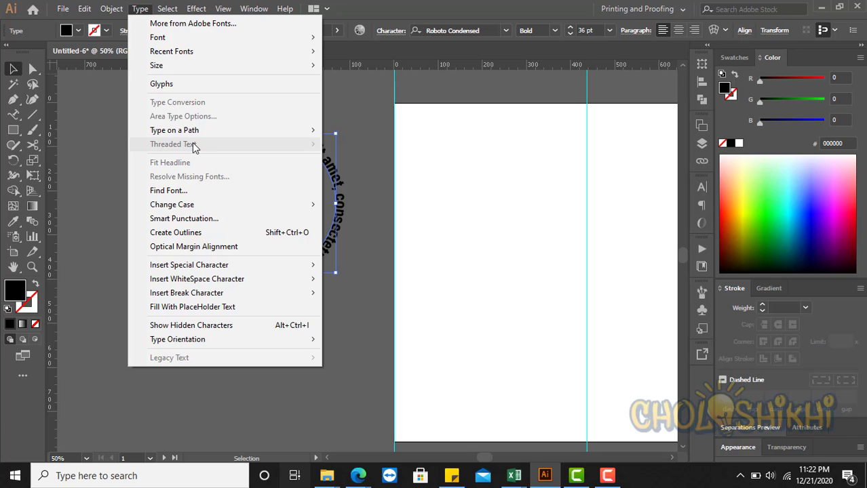
pyautogui.click(13, 129)
pyautogui.moveTo(197, 380); pyautogui.dragTo(233, 369)
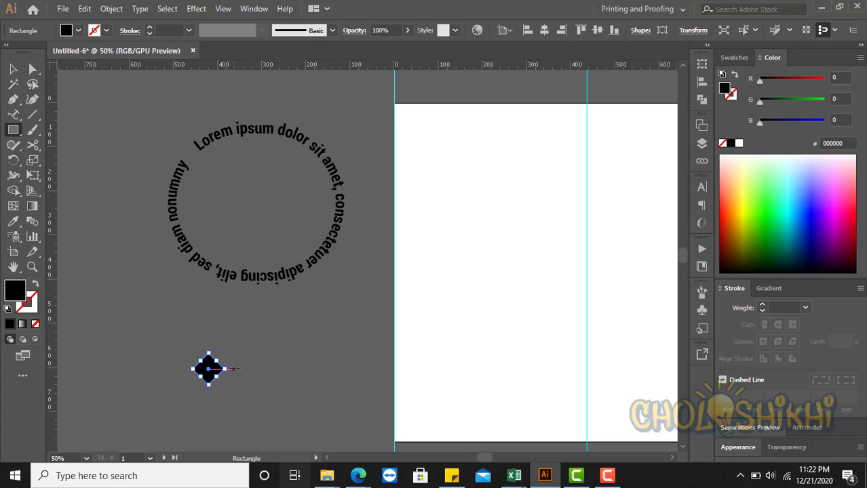
pyautogui.press('v')
pyautogui.hotkey('ctrl', 'z')
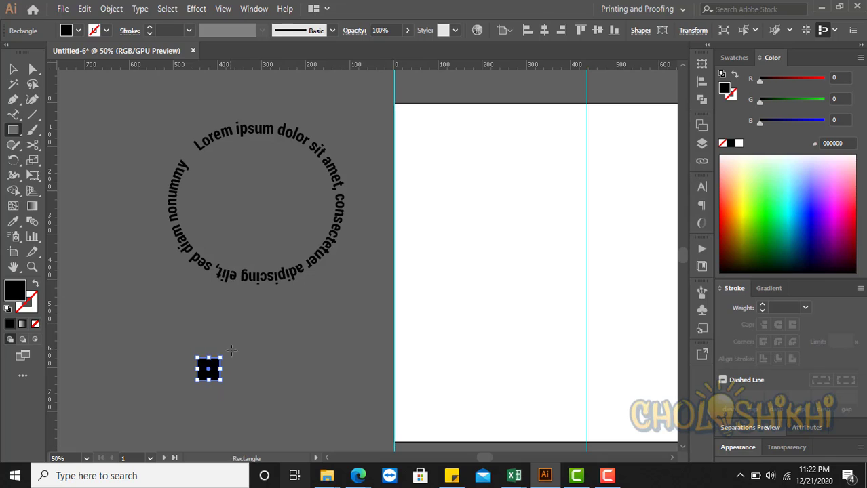
pyautogui.moveTo(232, 357); pyautogui.dragTo(255, 381)
pyautogui.press('v')
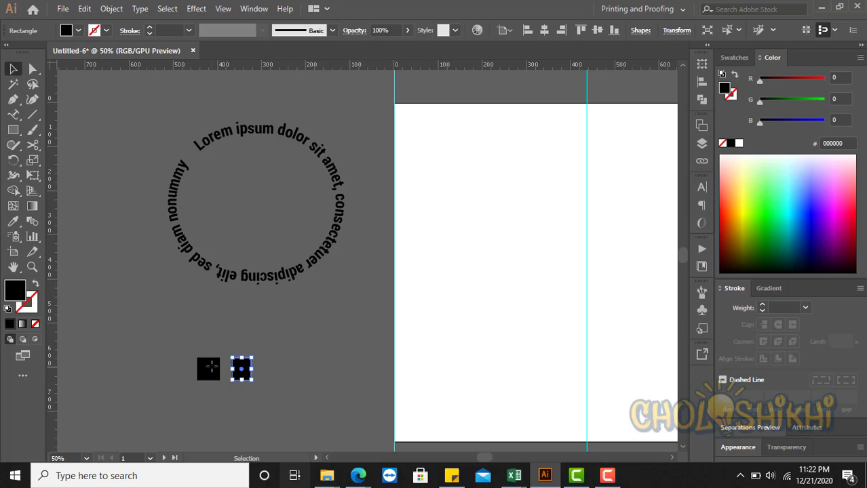
# Try placing text on the first rectangle with the Type tool and undo the placeholder text
pyautogui.click(214, 371)
pyautogui.hotkey('ctrl', 'space')
pyautogui.keyDown('ctrl'); pyautogui.click(234, 378); pyautogui.keyUp('ctrl')
pyautogui.keyDown('ctrl'); pyautogui.click(234, 378); pyautogui.keyUp('ctrl')
pyautogui.moveTo(355, 216); pyautogui.dragTo(158, 351)
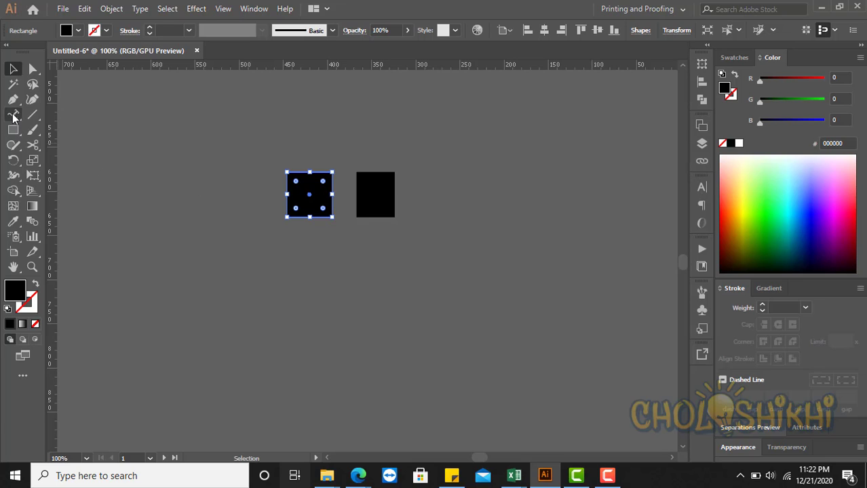
pyautogui.moveTo(13, 115); pyautogui.dragTo(47, 116)
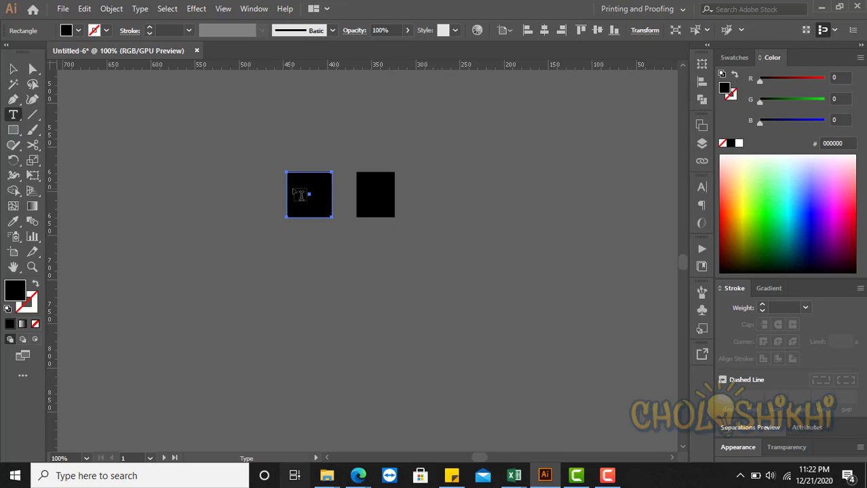
pyautogui.click(293, 190)
pyautogui.press('Escape')
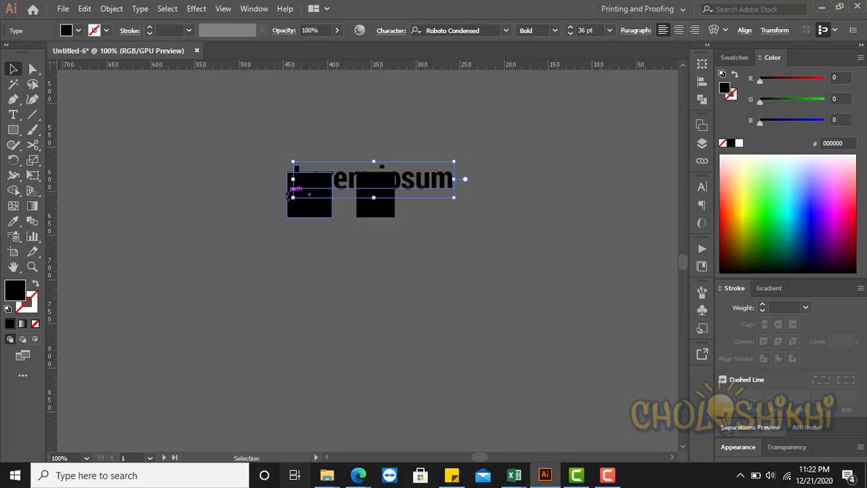
pyautogui.hotkey('ctrl', 'z')
pyautogui.hotkey('ctrl', 'z')
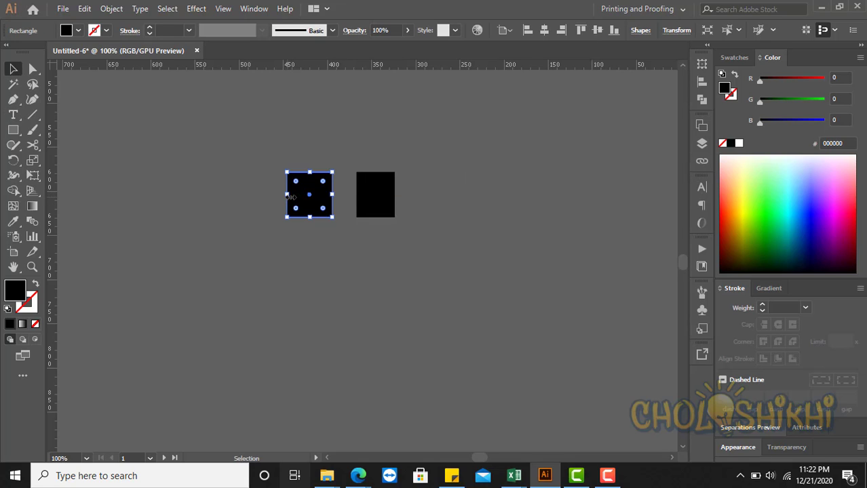
pyautogui.click(140, 10)
pyautogui.moveTo(113, 8)
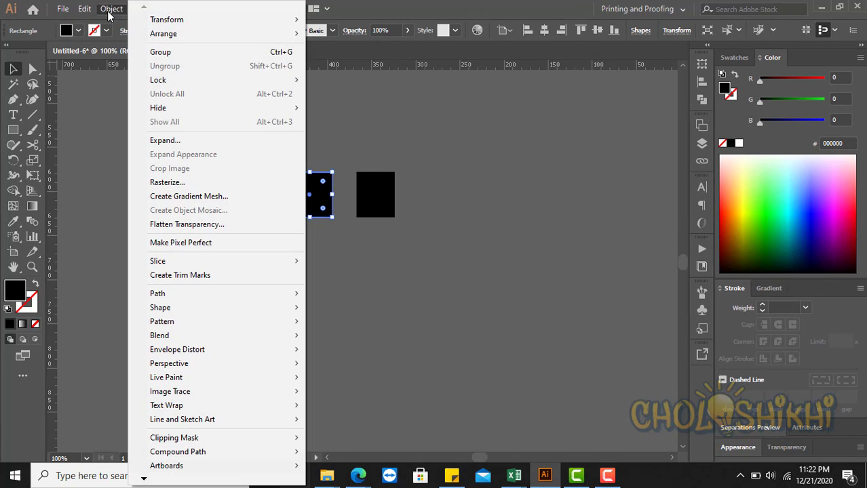
pyautogui.click(319, 204)
pyautogui.rightClick(316, 196)
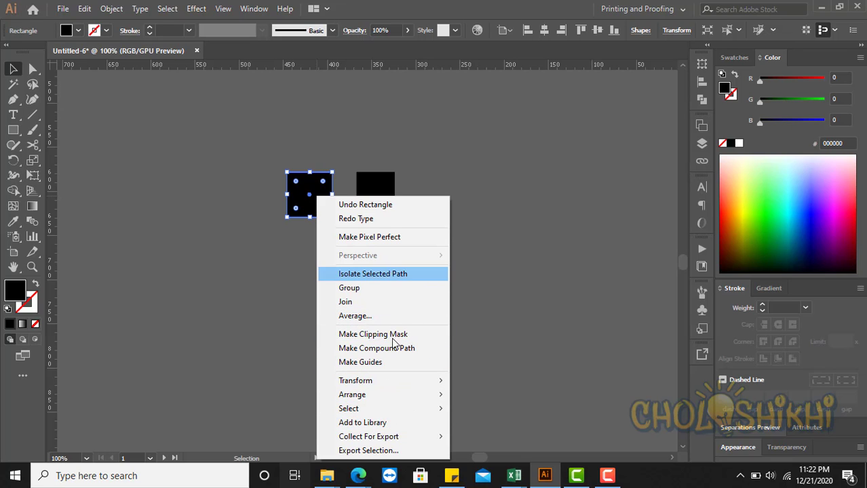
pyautogui.rightClick(310, 182)
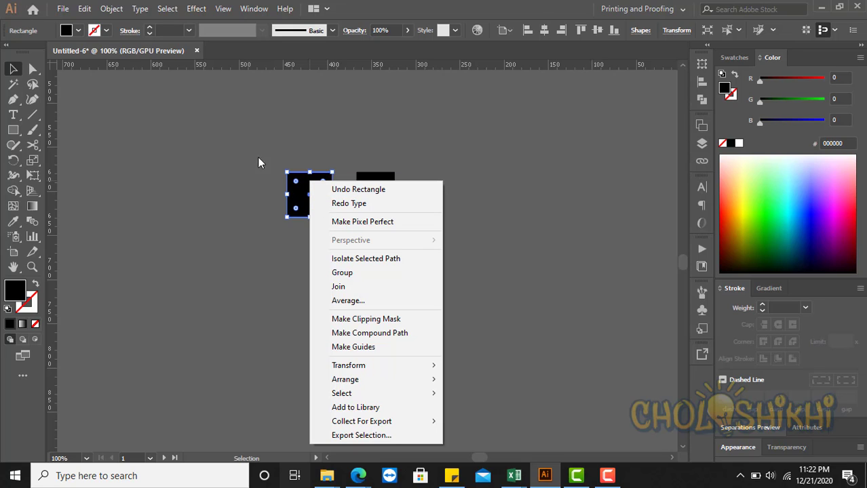
pyautogui.press('Escape')
pyautogui.hotkey('ctrl', 'shift', 'a')
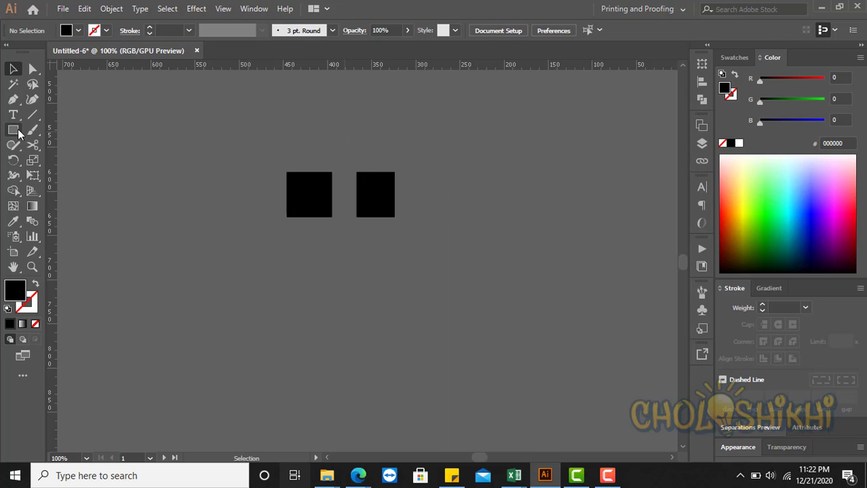
# Create two small area type frames with placeholder text side by side below the black rectangles
pyautogui.click(15, 128)
pyautogui.click(13, 115)
pyautogui.moveTo(291, 271); pyautogui.dragTo(378, 304)
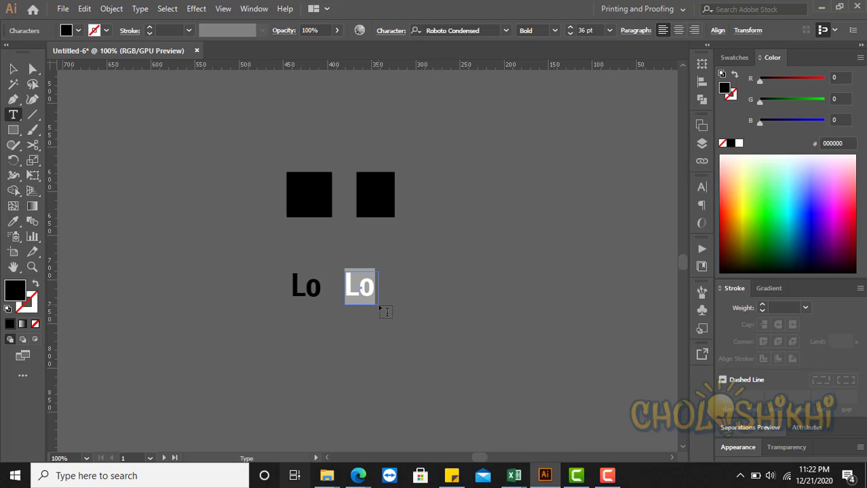
pyautogui.click(11, 71)
# Enlarge the first text frame, mainly downward, and thread it to the second text frame
pyautogui.click(307, 288)
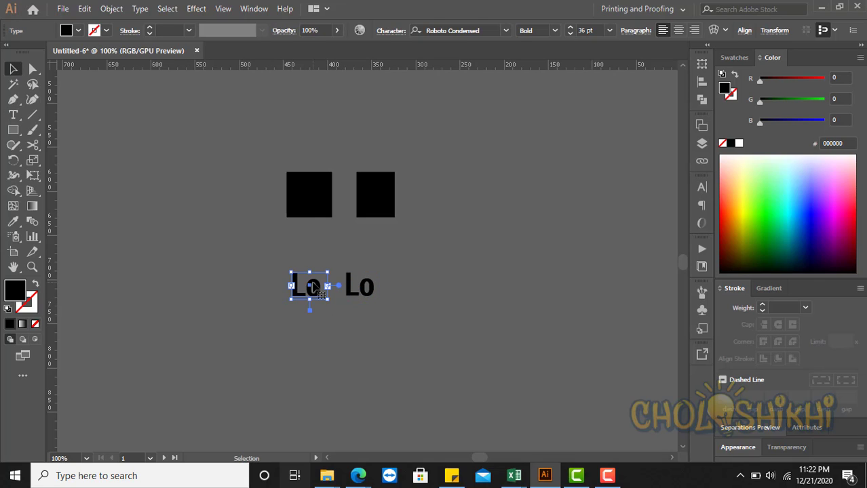
pyautogui.scroll(5, 281, 260)
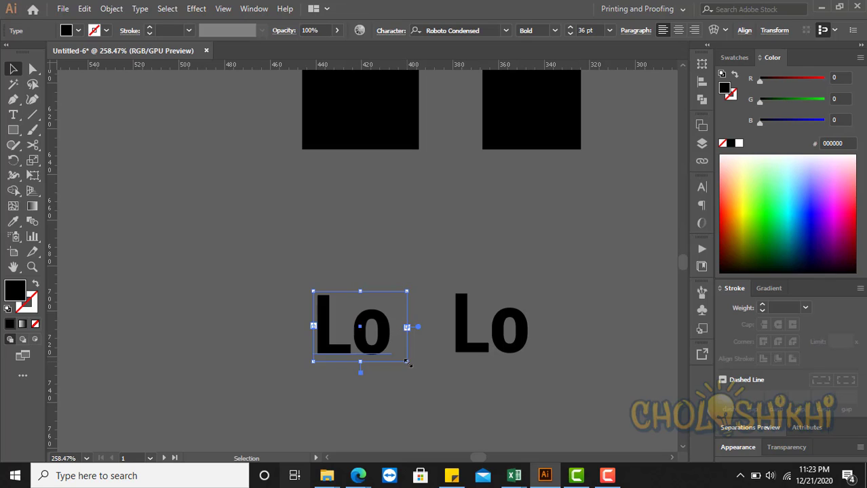
pyautogui.moveTo(408, 363); pyautogui.dragTo(413, 403)
pyautogui.press('t')
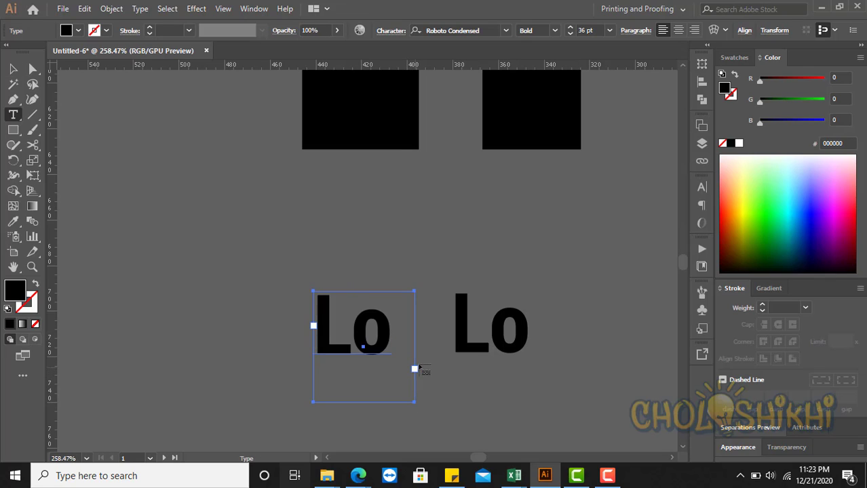
pyautogui.click(456, 332)
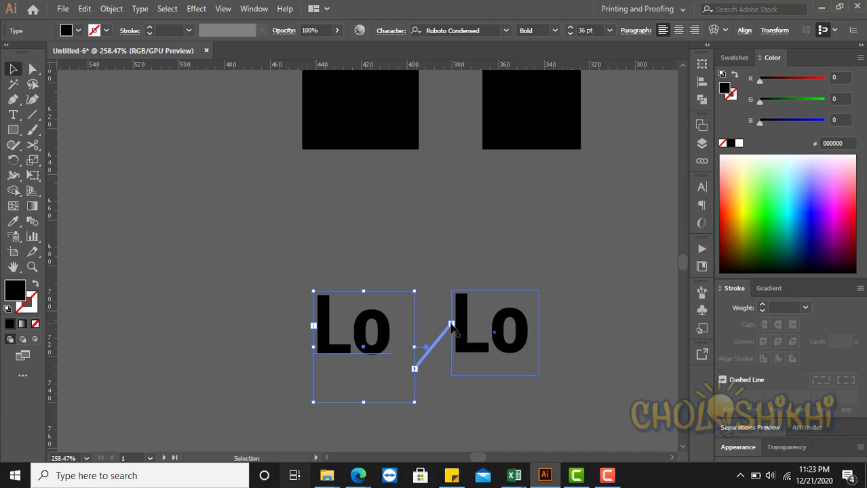
# Review the Threaded Text options for the two linked text frames
pyautogui.click(456, 331)
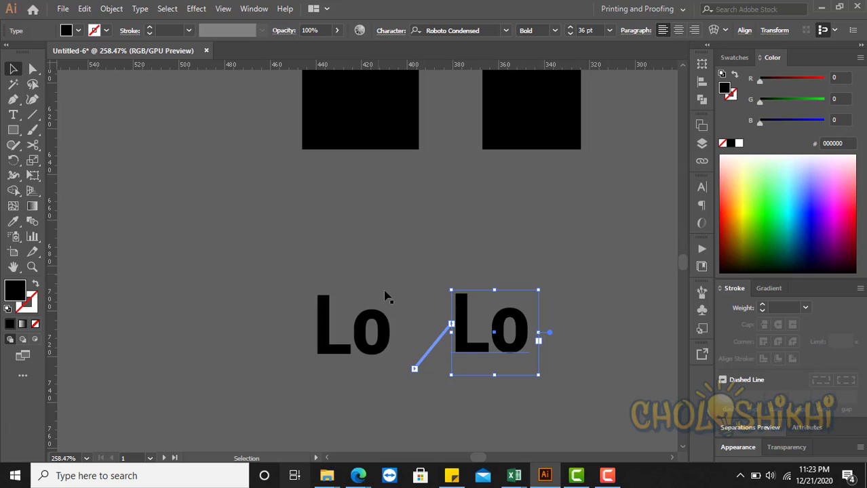
pyautogui.click(141, 11)
pyautogui.moveTo(189, 143)
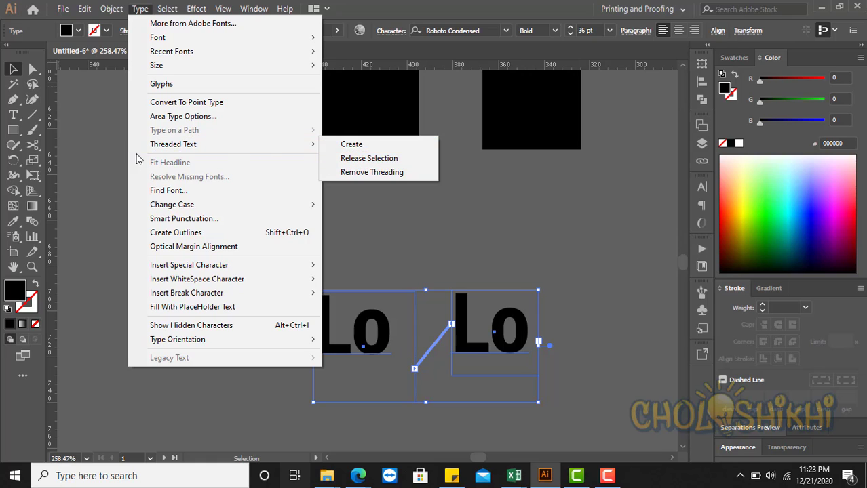
pyautogui.click(373, 348)
# Replace the placeholder text with "1" in the first threaded frame and "2" in the second, and deselect them
pyautogui.press('t')
pyautogui.moveTo(392, 336); pyautogui.dragTo(313, 345)
pyautogui.write('1')
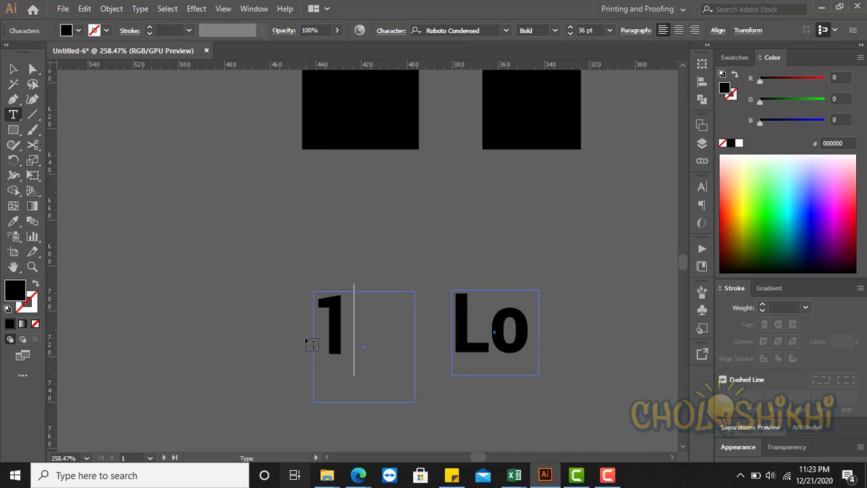
pyautogui.press('Return')
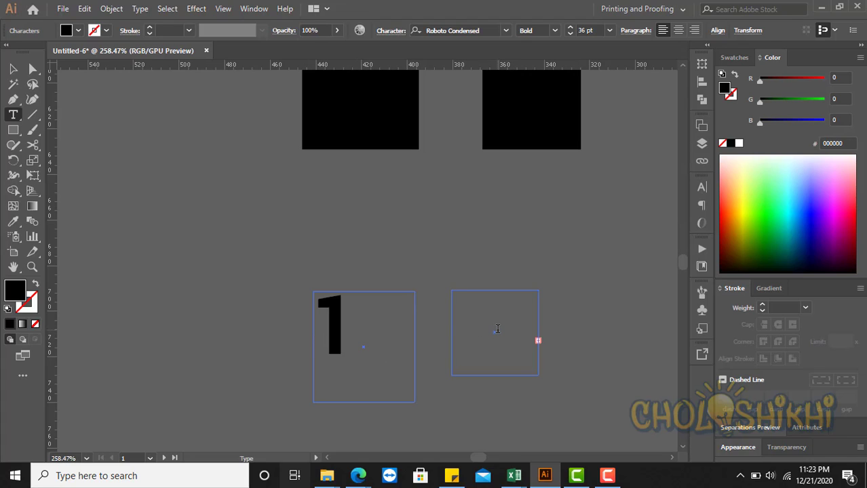
pyautogui.write('2')
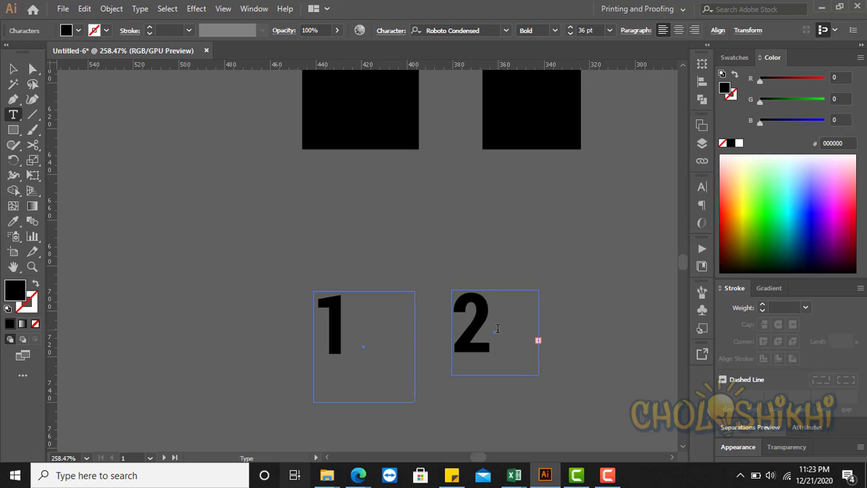
pyautogui.write('o')
pyautogui.press('BackSpace')
pyautogui.write('`')
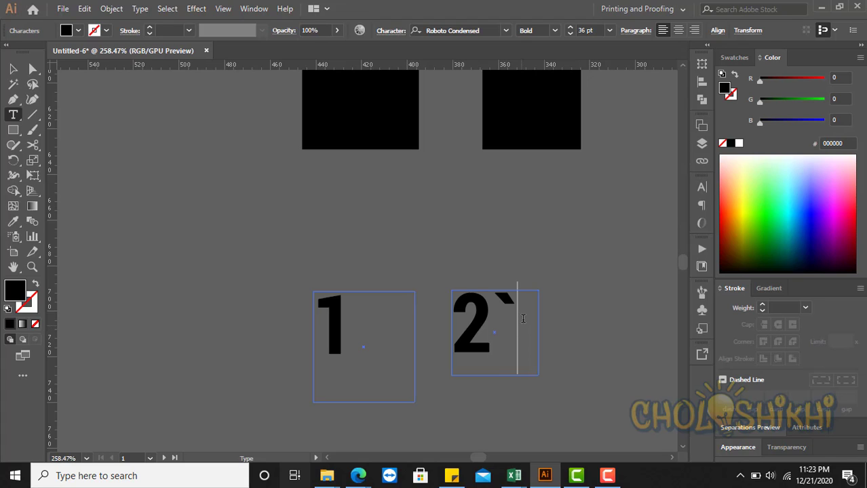
pyautogui.press('BackSpace')
pyautogui.press('Escape')
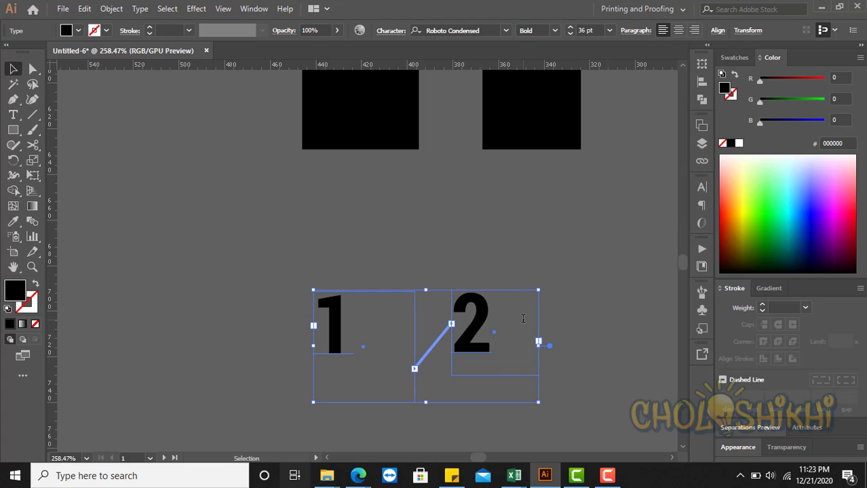
pyautogui.click(499, 258)
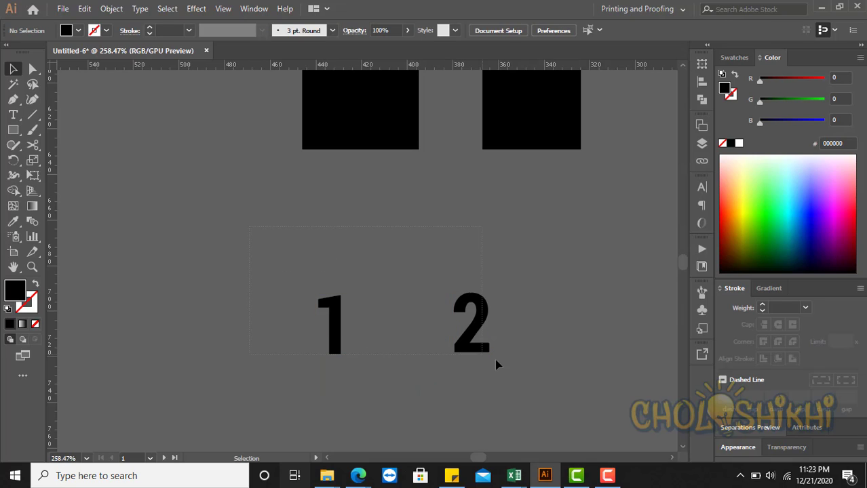
# Select both threaded frames and examine which type commands are available for them
pyautogui.moveTo(497, 361); pyautogui.dragTo(551, 370)
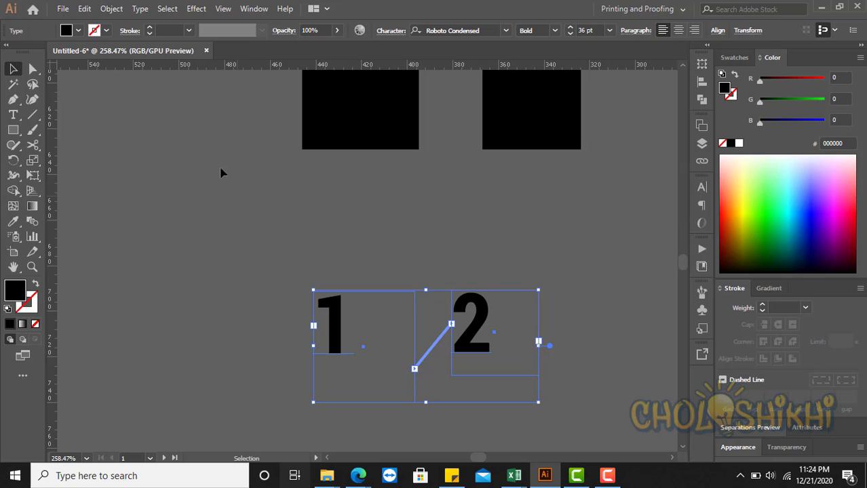
pyautogui.click(140, 9)
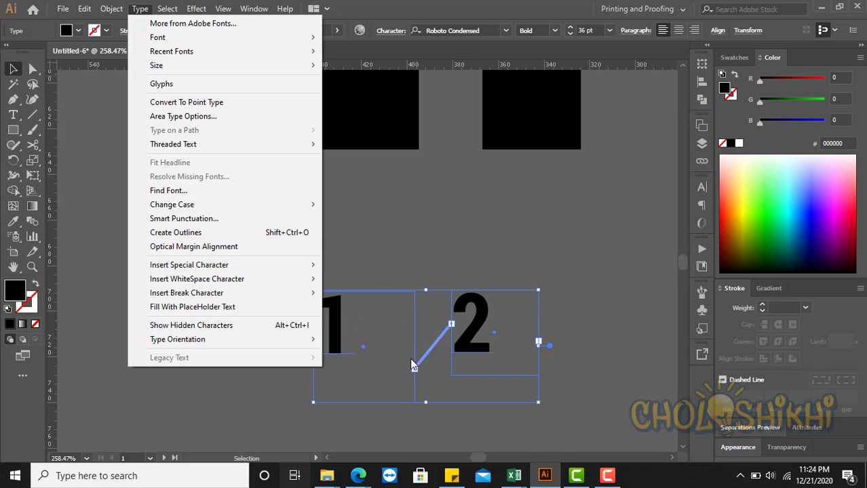
pyautogui.click(404, 254)
pyautogui.click(531, 379)
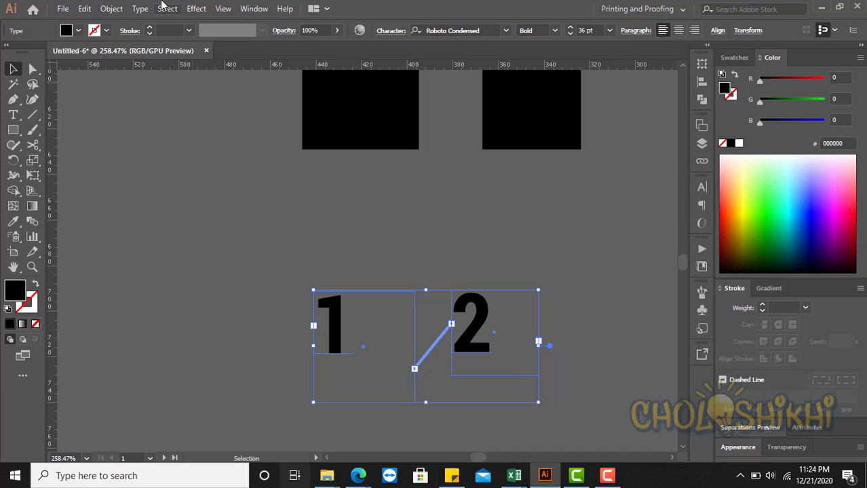
pyautogui.click(140, 9)
# Switch to the Google Meet call in the browser to check it, and return to Illustrator
pyautogui.click(359, 476)
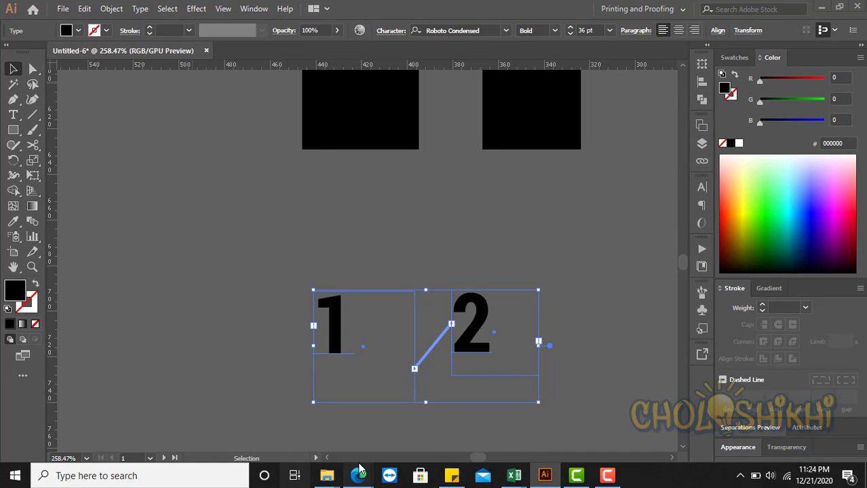
pyautogui.click(324, 431)
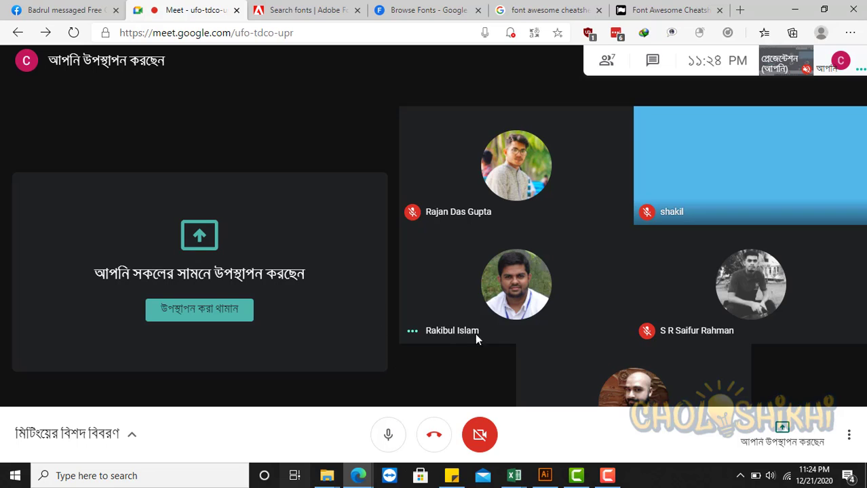
pyautogui.click(800, 9)
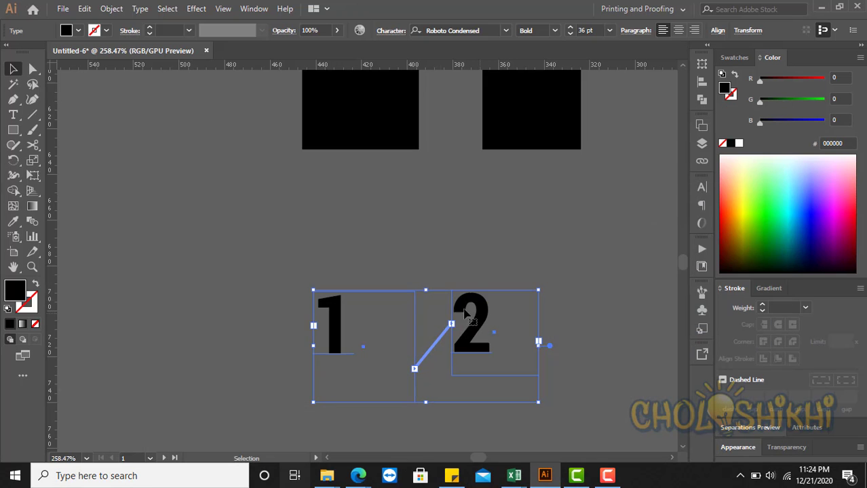
pyautogui.click(140, 9)
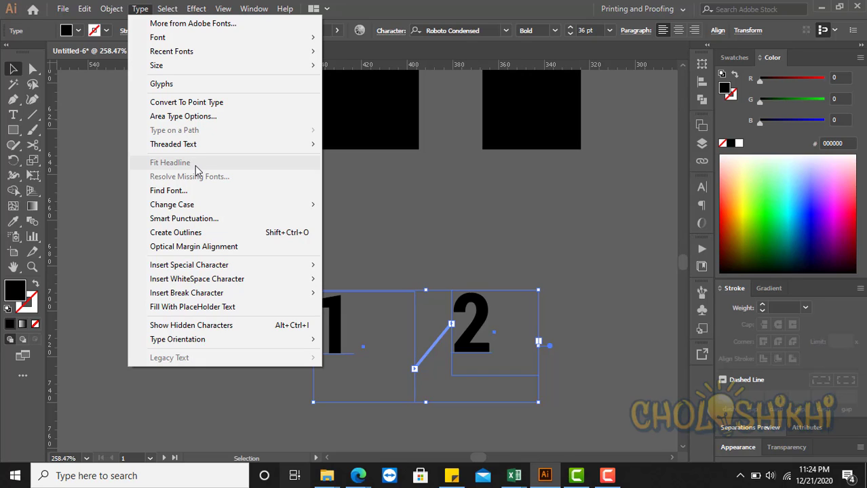
pyautogui.click(433, 246)
pyautogui.click(434, 245)
# Duplicate the large "I don't know" text below the original and scale the copy down to about 71 pt
pyautogui.scroll(5, 422, 222)
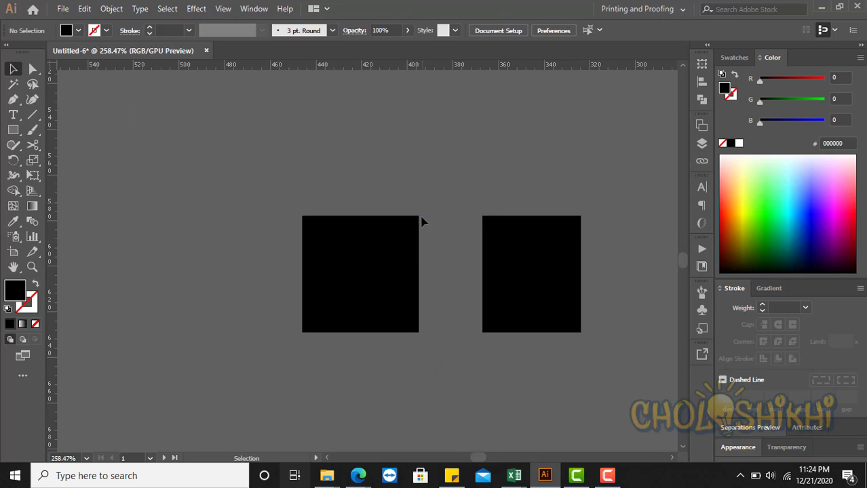
pyautogui.scroll(3, 391, 279)
pyautogui.hotkey('ctrl', '-')
pyautogui.hotkey('ctrl', '-')
pyautogui.hotkey('ctrl', '-')
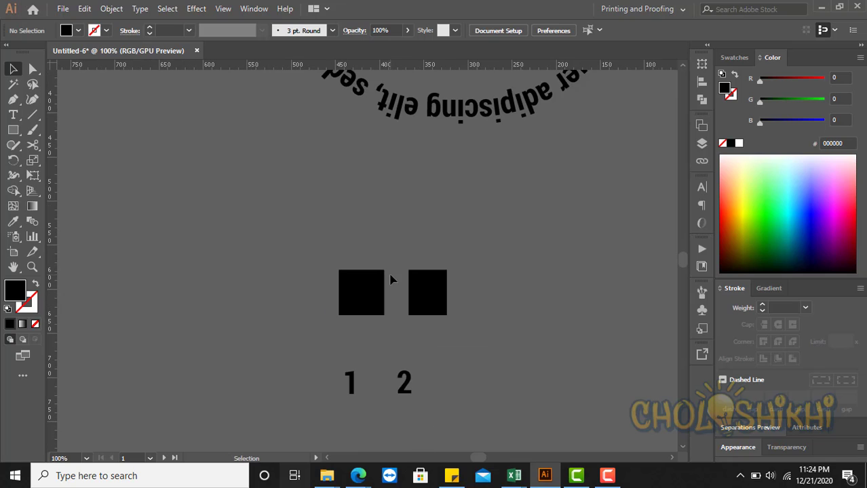
pyautogui.scroll(2, 427, 216)
pyautogui.hotkey('ctrl', '-')
pyautogui.hotkey('ctrl', '-')
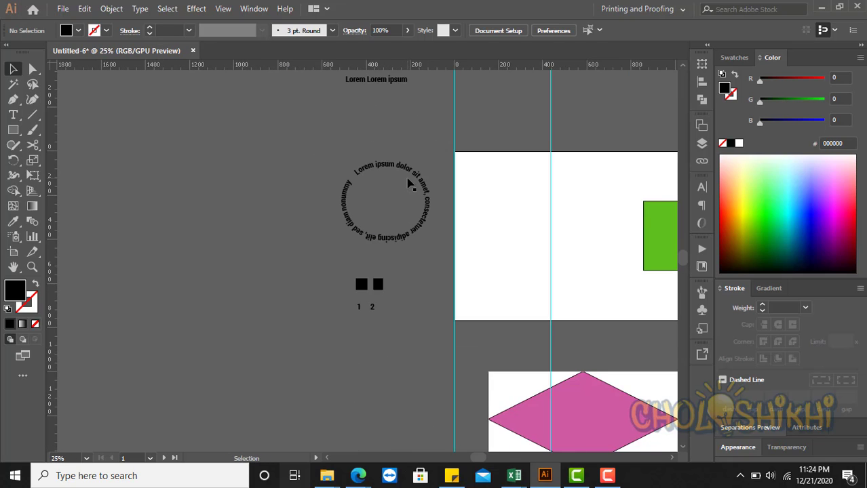
pyautogui.moveTo(441, 181); pyautogui.dragTo(384, 309)
pyautogui.moveTo(273, 196); pyautogui.dragTo(368, 268)
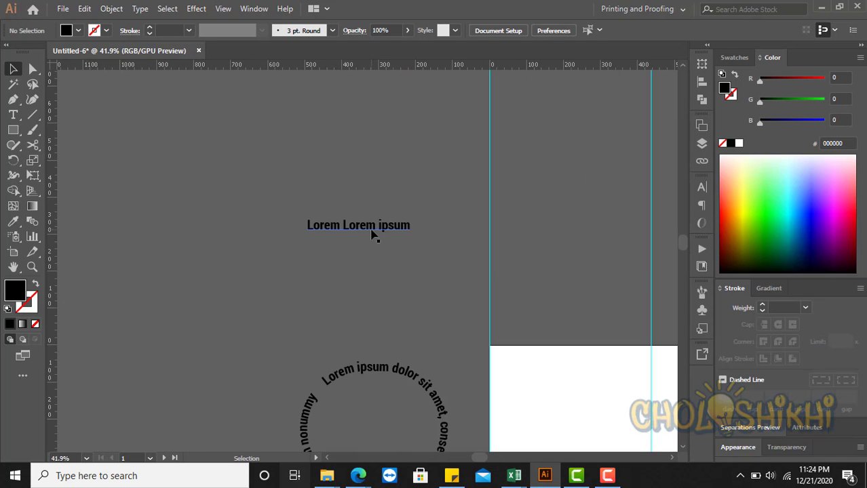
pyautogui.click(373, 234)
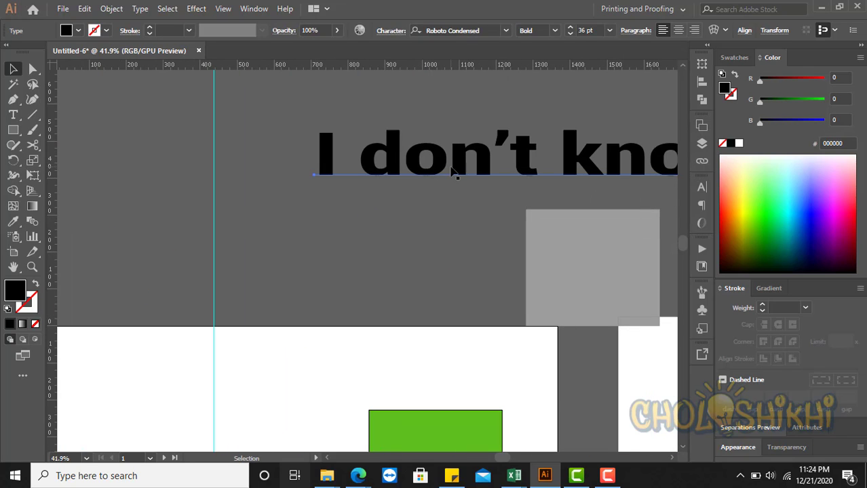
pyautogui.moveTo(499, 175); pyautogui.dragTo(412, 275)
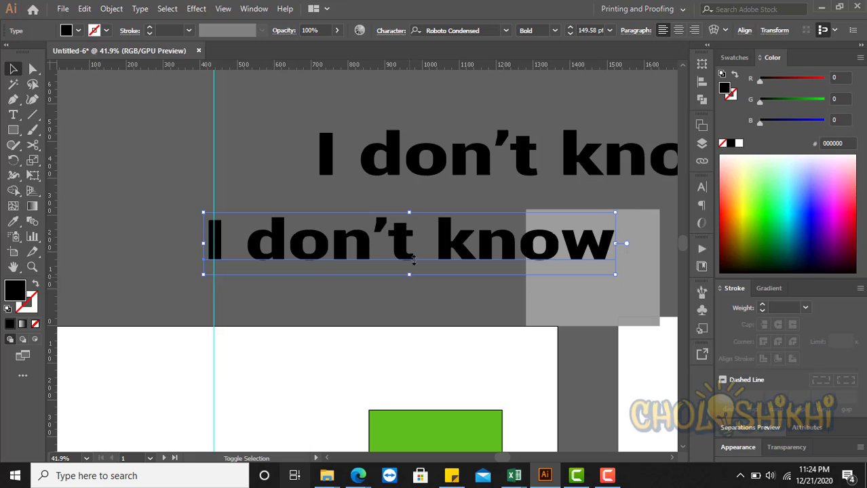
pyautogui.moveTo(411, 278); pyautogui.dragTo(410, 243)
# Examine the availability of Resolve Missing Fonts and Find Font with both "I don't know" texts, each one alone, and nothing selected
pyautogui.moveTo(278, 111); pyautogui.dragTo(368, 232)
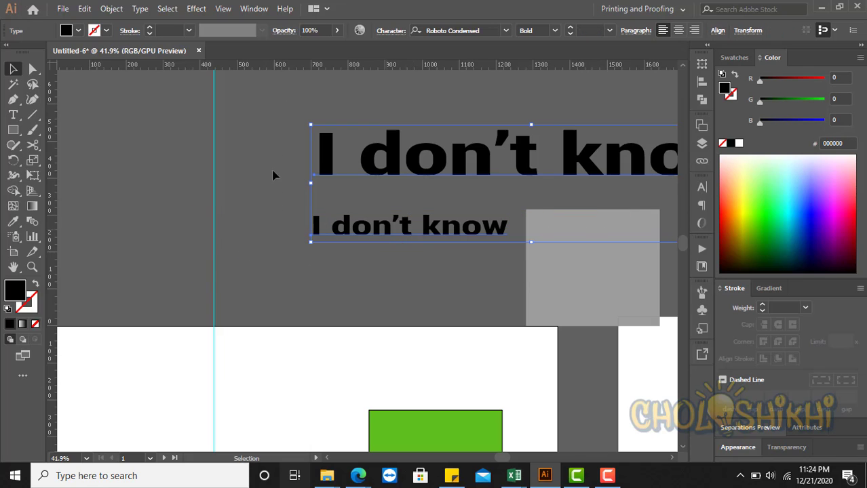
pyautogui.click(145, 9)
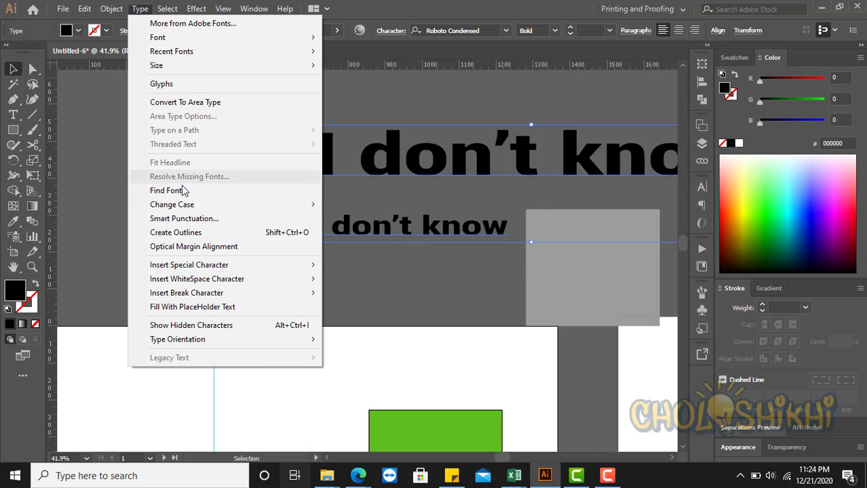
pyautogui.click(355, 136)
pyautogui.click(399, 150)
pyautogui.click(167, 9)
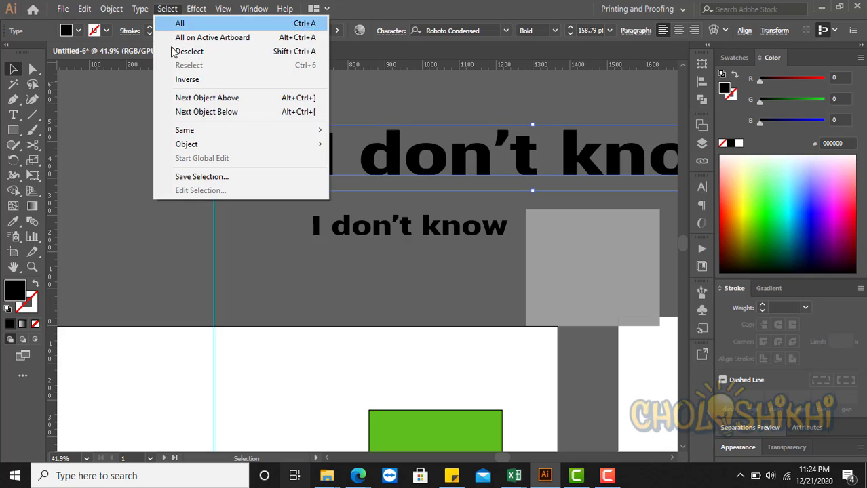
pyautogui.moveTo(140, 9)
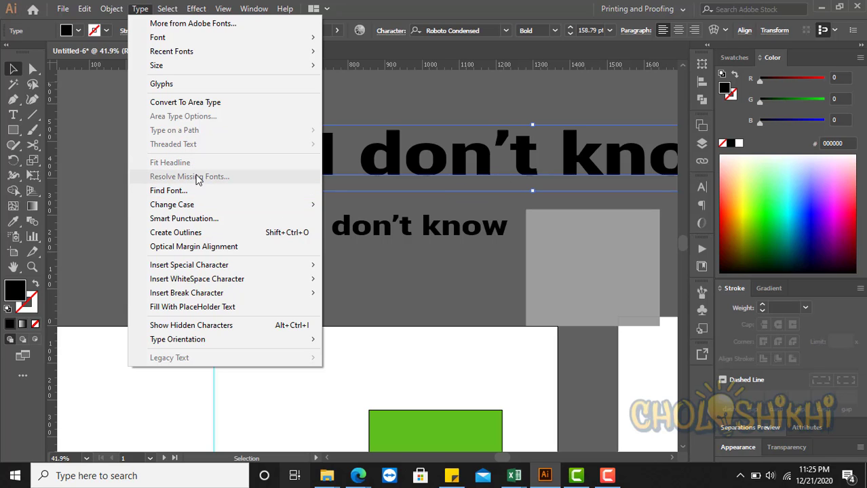
pyautogui.click(374, 224)
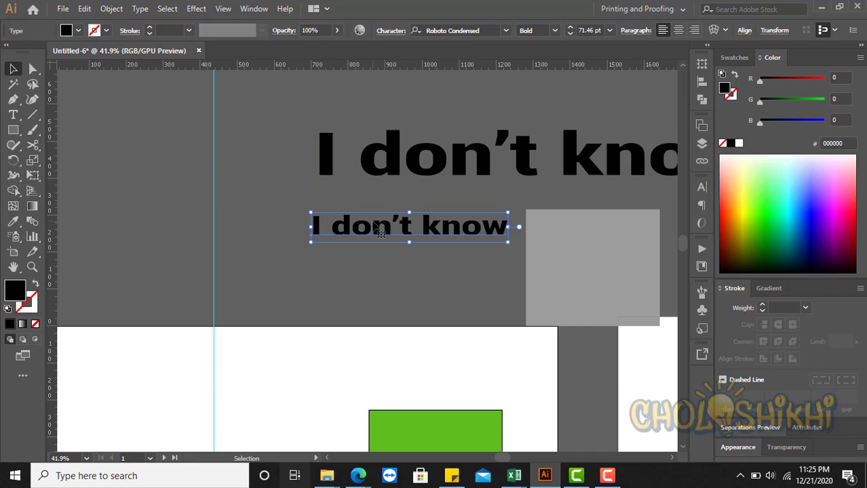
pyautogui.click(171, 10)
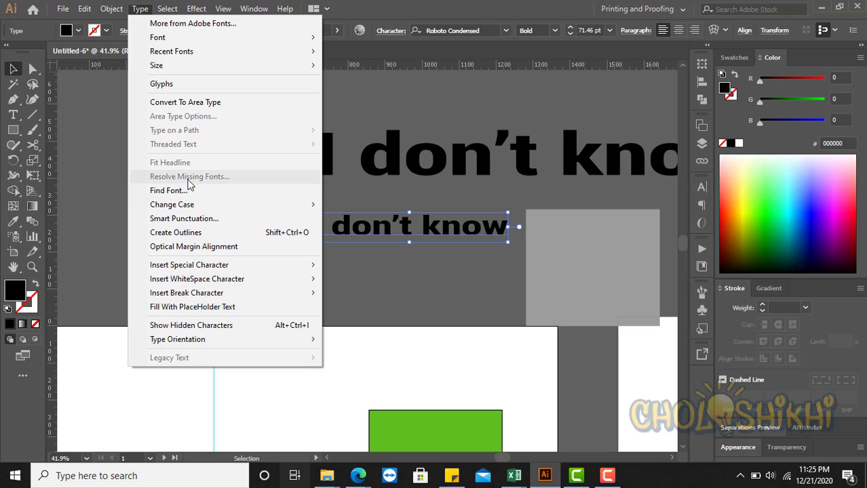
pyautogui.click(505, 205)
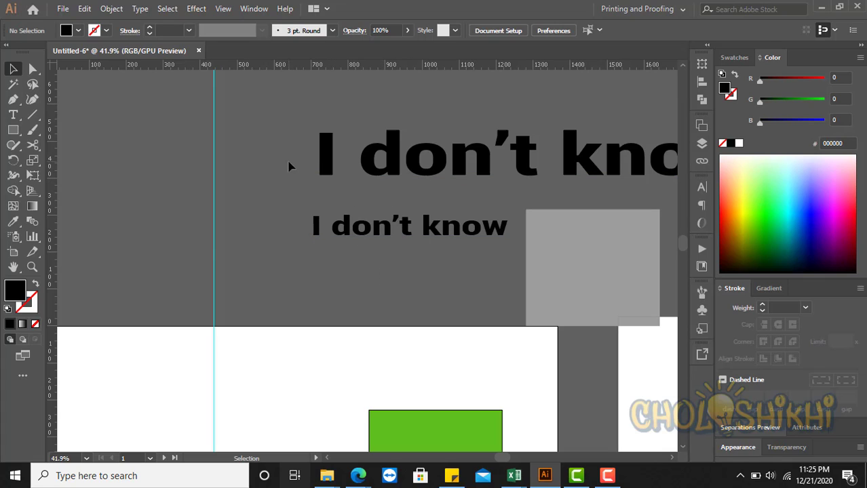
pyautogui.click(139, 9)
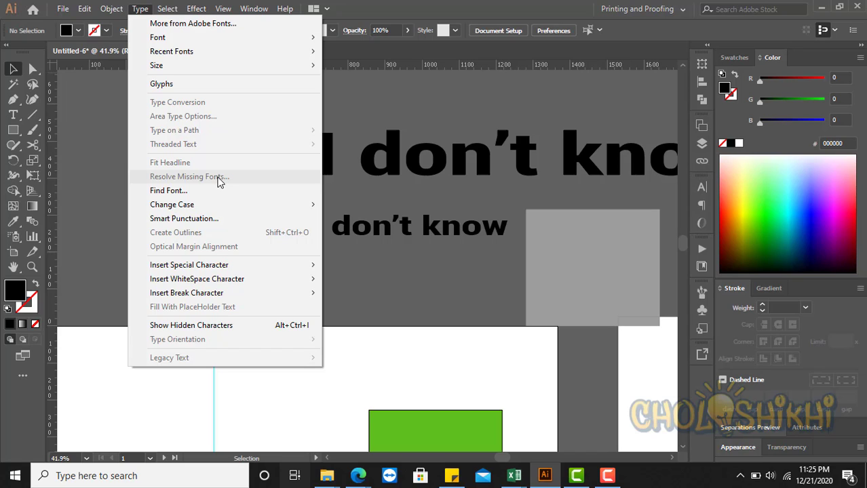
pyautogui.click(414, 198)
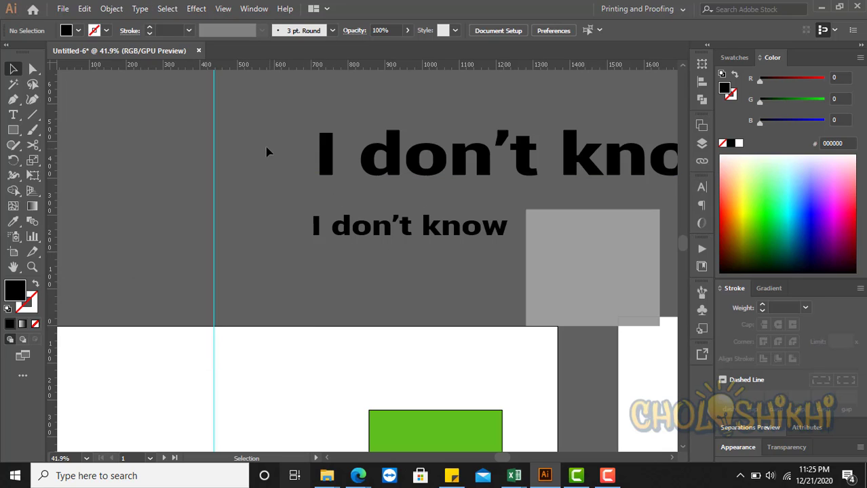
# Select both "I don't know" texts, check their font, and open Find Font for the document
pyautogui.moveTo(294, 154); pyautogui.dragTo(439, 326)
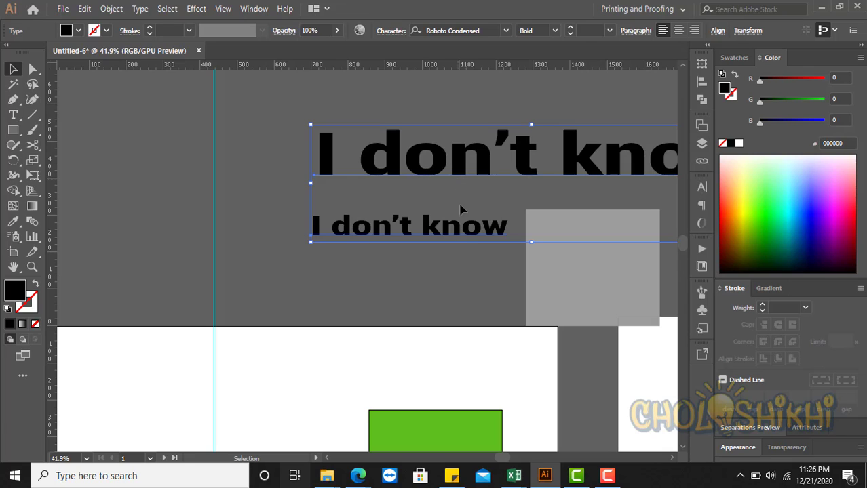
pyautogui.click(333, 277)
pyautogui.moveTo(271, 142); pyautogui.dragTo(430, 266)
pyautogui.click(453, 29)
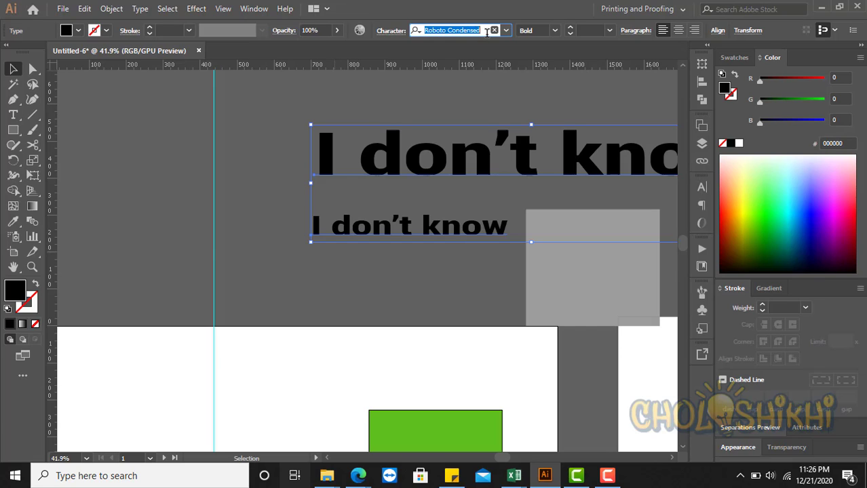
pyautogui.press('Escape')
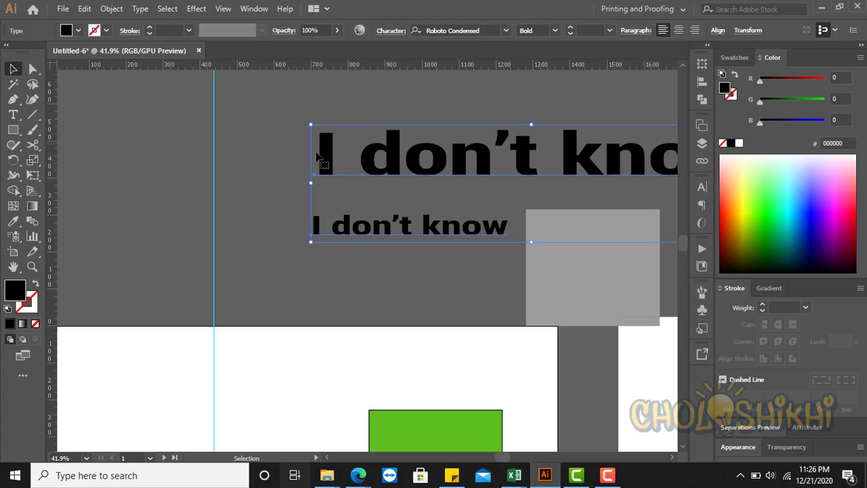
pyautogui.click(141, 8)
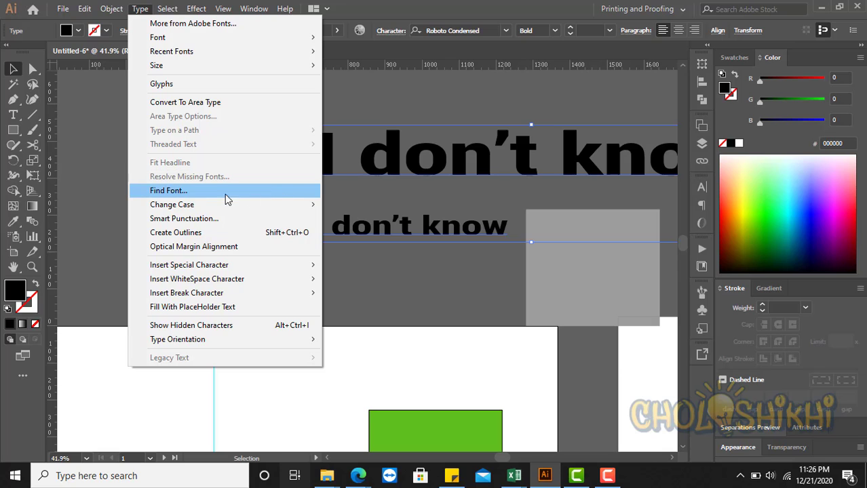
pyautogui.click(180, 191)
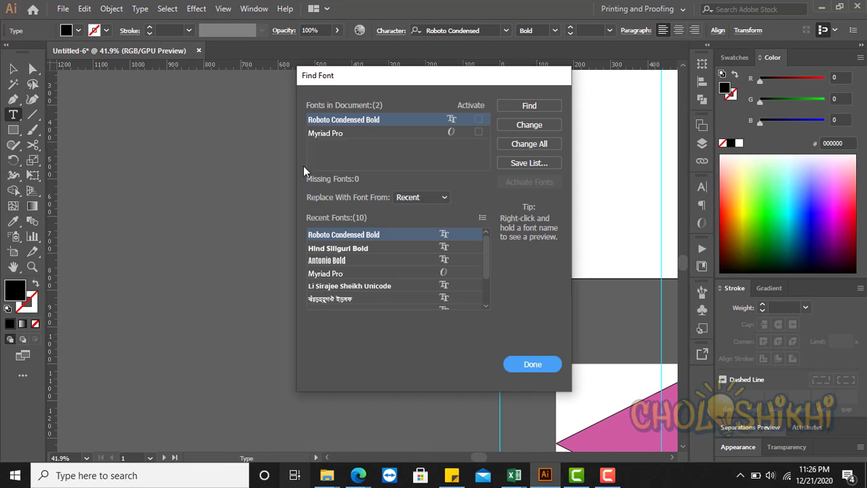
pyautogui.moveTo(385, 80); pyautogui.dragTo(221, 103)
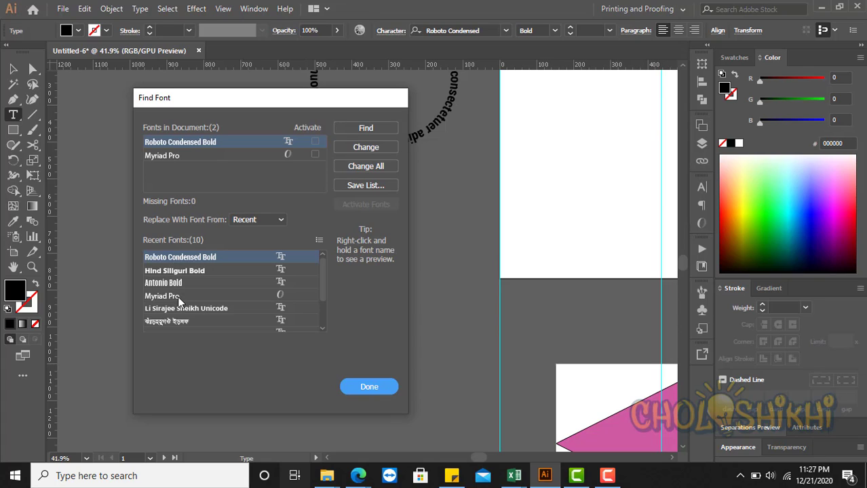
# Examine the replacement fonts offered by Find Font from the System and Recent sources
pyautogui.click(254, 219)
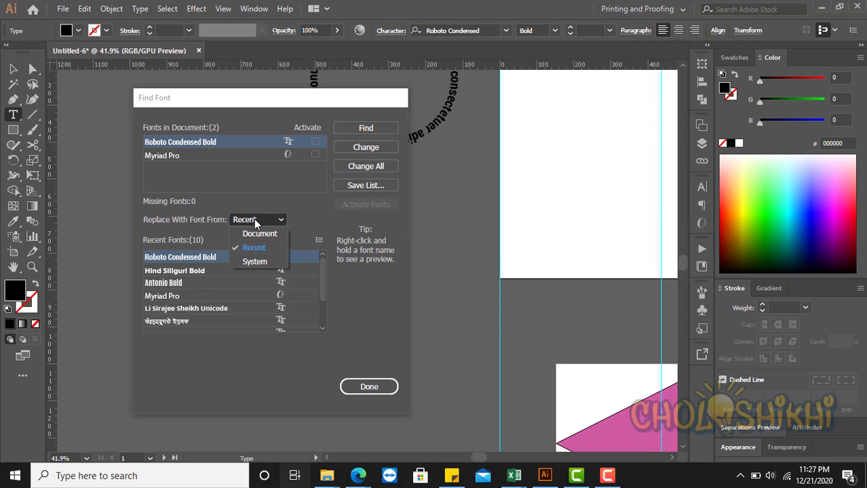
pyautogui.click(255, 261)
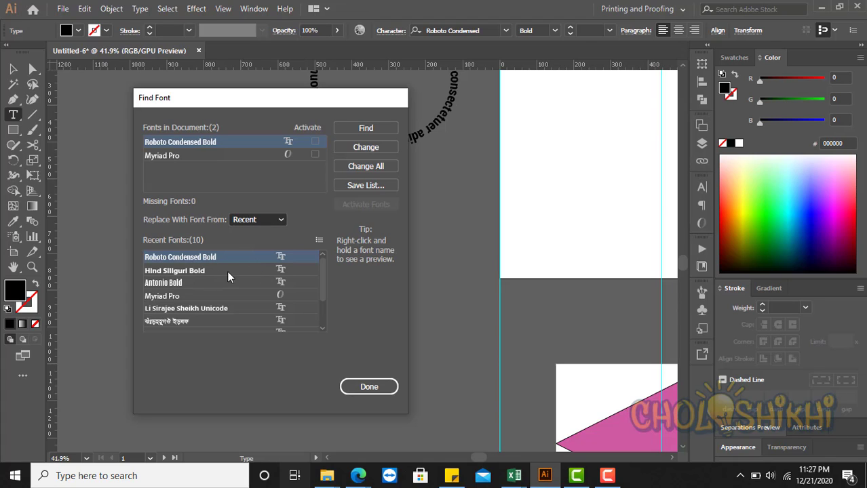
pyautogui.click(256, 220)
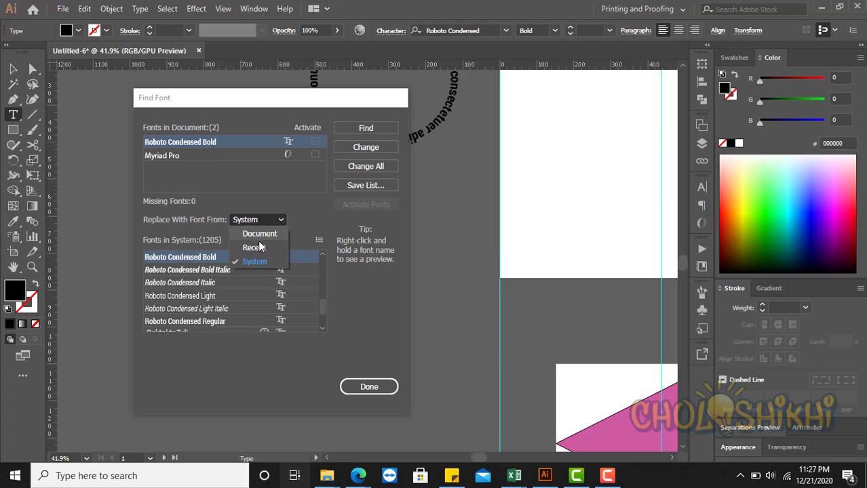
pyautogui.click(255, 247)
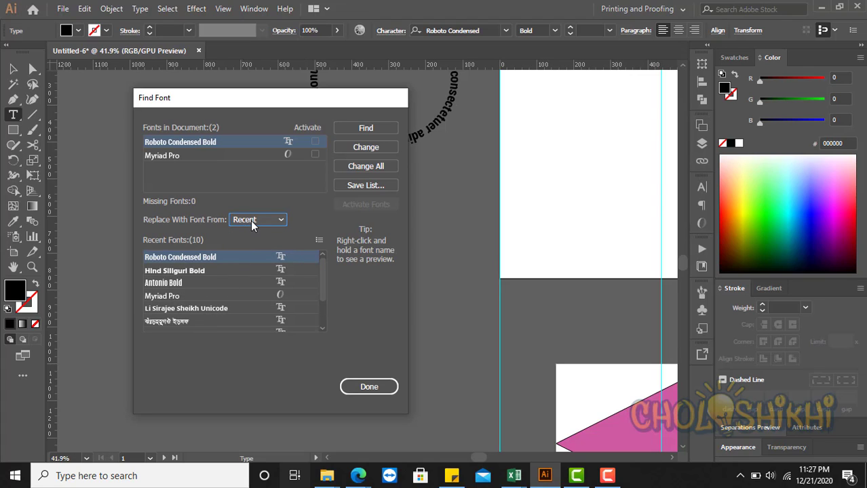
pyautogui.click(251, 220)
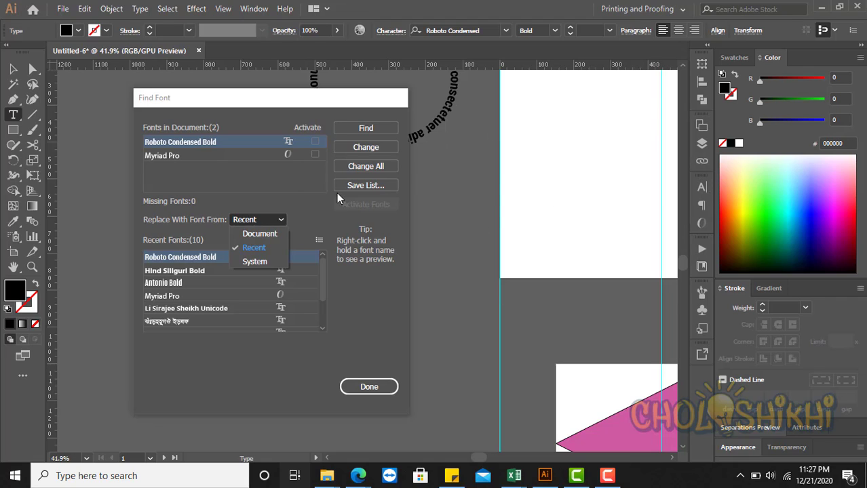
# Replace the Myriad Pro text with Roboto Condensed Bold, using Document as the replacement font source
pyautogui.click(252, 233)
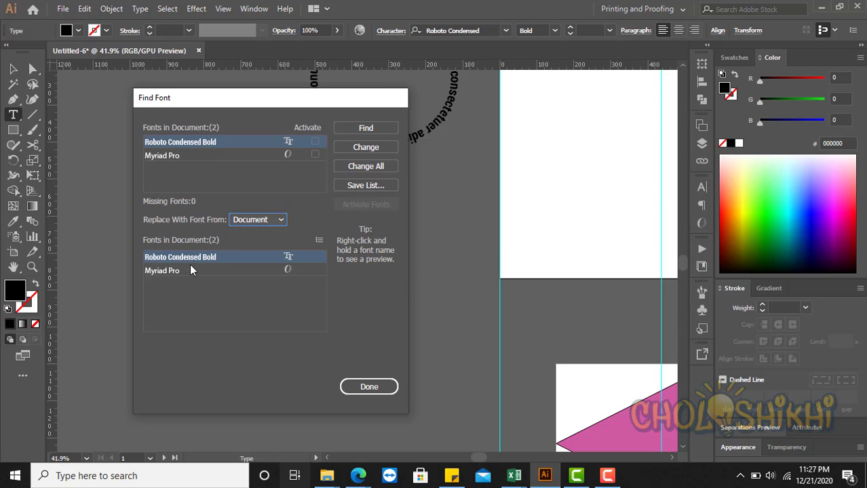
pyautogui.click(252, 220)
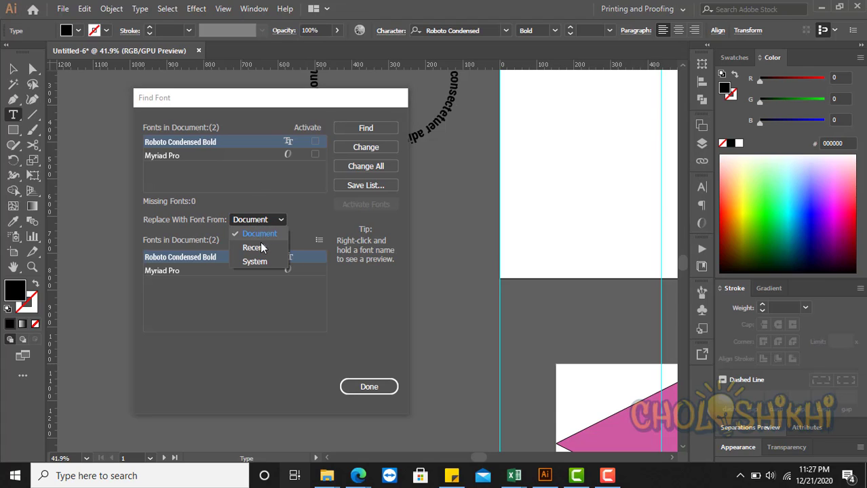
pyautogui.click(190, 102)
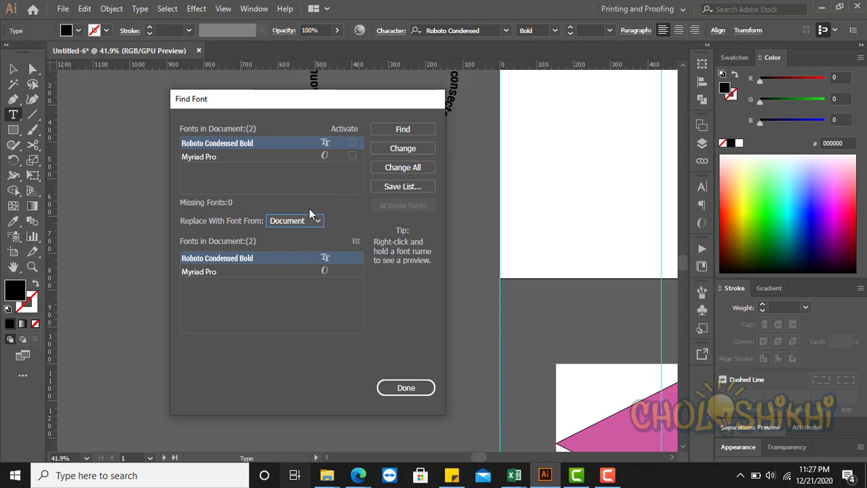
pyautogui.click(218, 157)
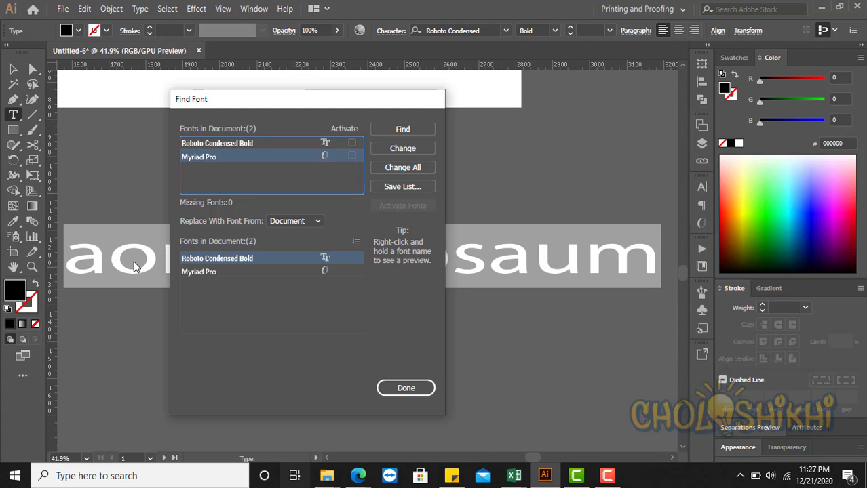
pyautogui.click(232, 259)
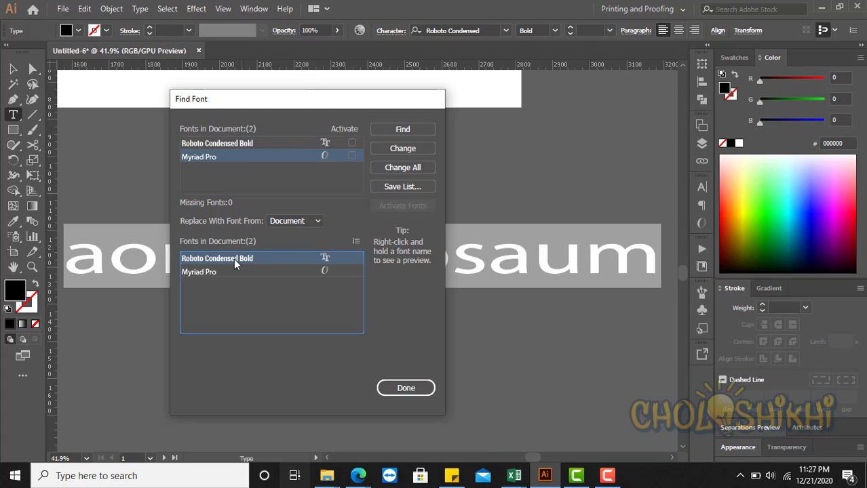
pyautogui.click(403, 147)
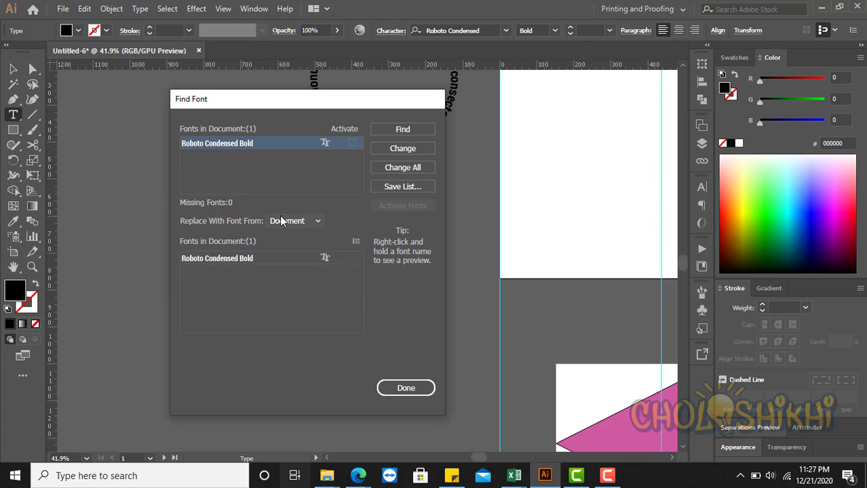
# Change all Roboto Condensed Bold text in the document to Segoe UI Emoji from the System fonts
pyautogui.click(219, 262)
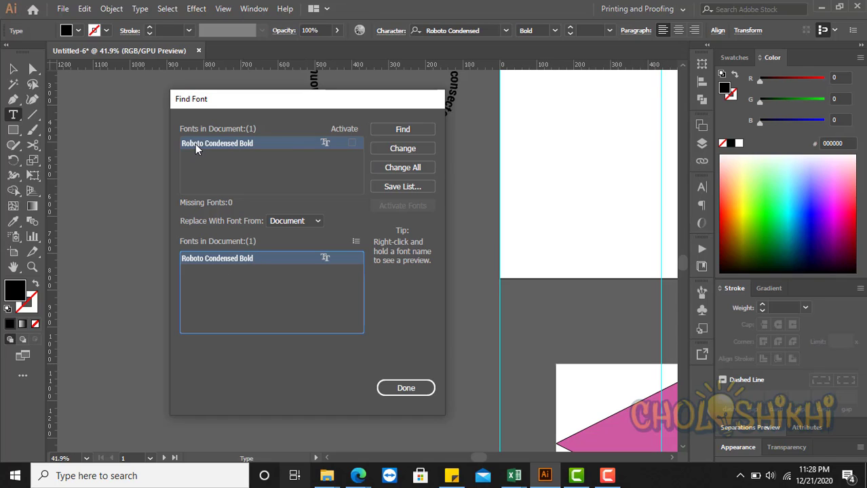
pyautogui.click(298, 221)
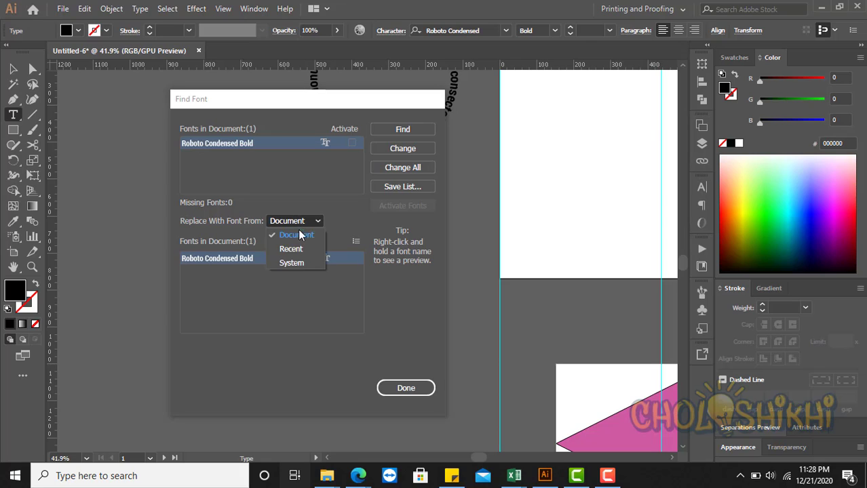
pyautogui.click(292, 263)
pyautogui.scroll(-10, 278, 288)
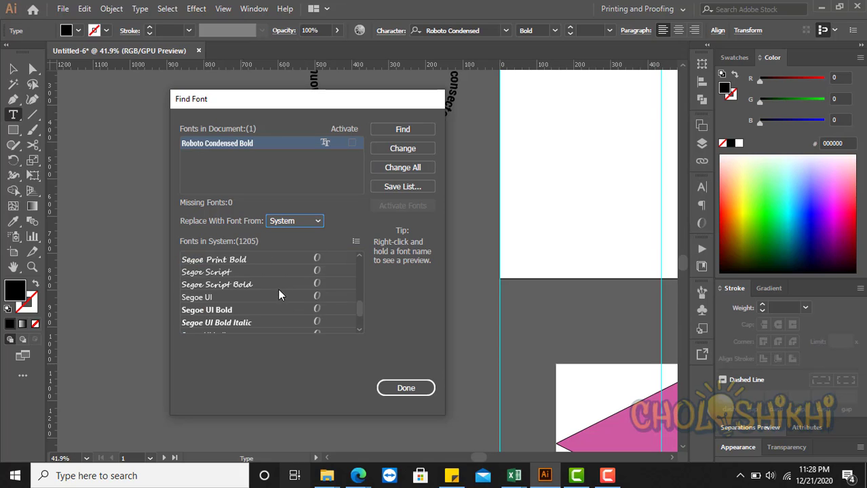
pyautogui.click(228, 299)
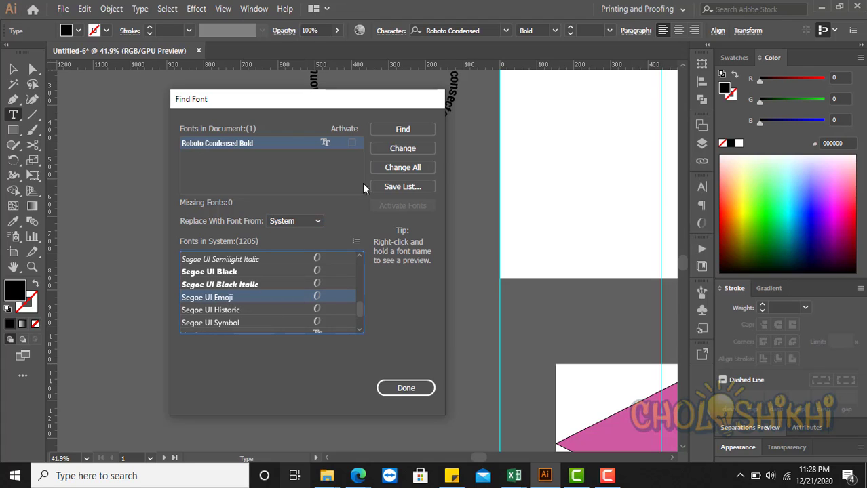
pyautogui.click(400, 170)
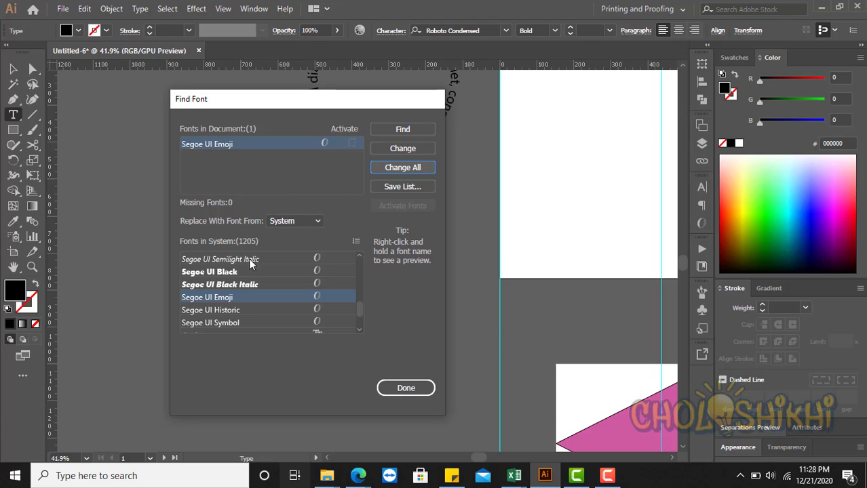
# List the document's fonts as the replacement source, close Find Font, and reopen it briefly to recheck the font list
pyautogui.click(287, 219)
pyautogui.click(302, 233)
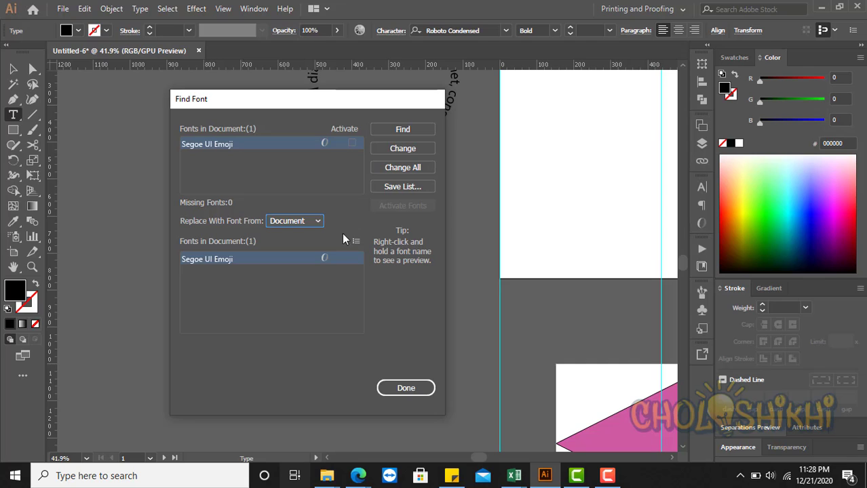
pyautogui.moveTo(292, 101); pyautogui.dragTo(276, 129)
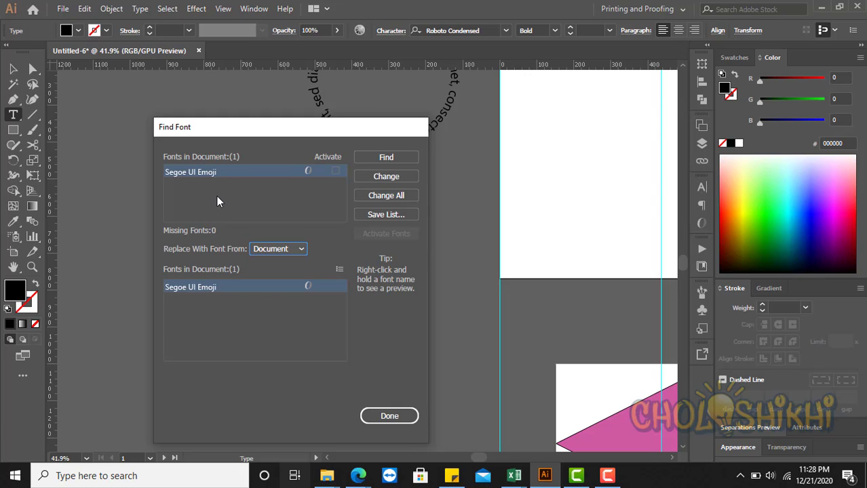
pyautogui.click(388, 416)
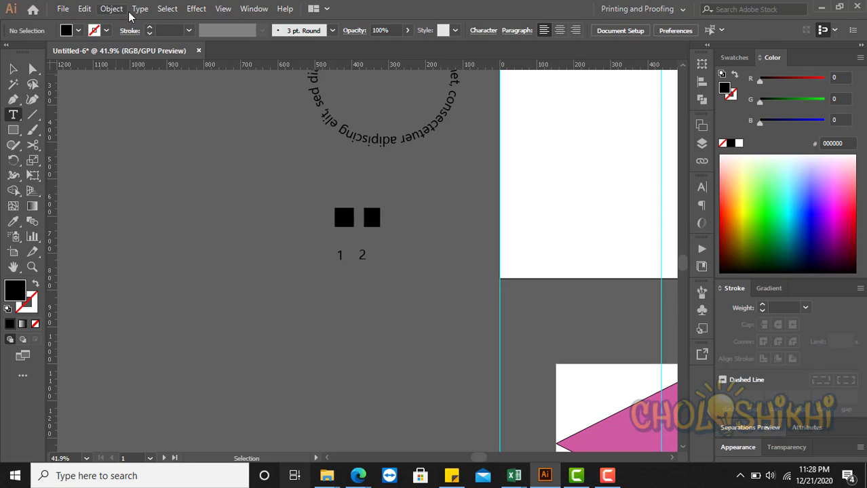
pyautogui.click(140, 10)
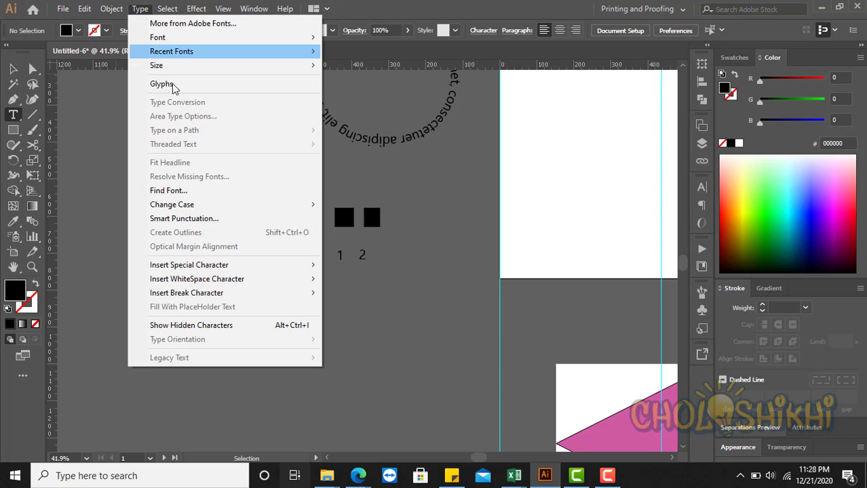
pyautogui.click(181, 193)
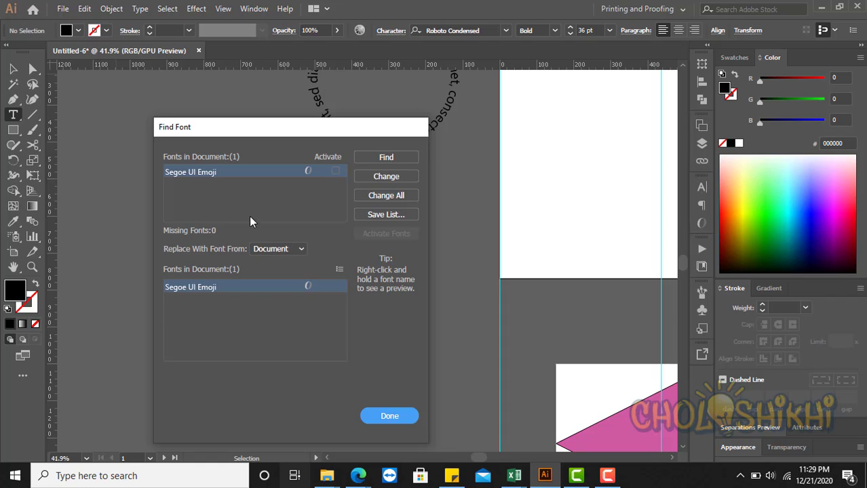
pyautogui.click(404, 416)
# Examine the Change Case options with nothing selected, and select the small "2" text below the black squares
pyautogui.click(139, 9)
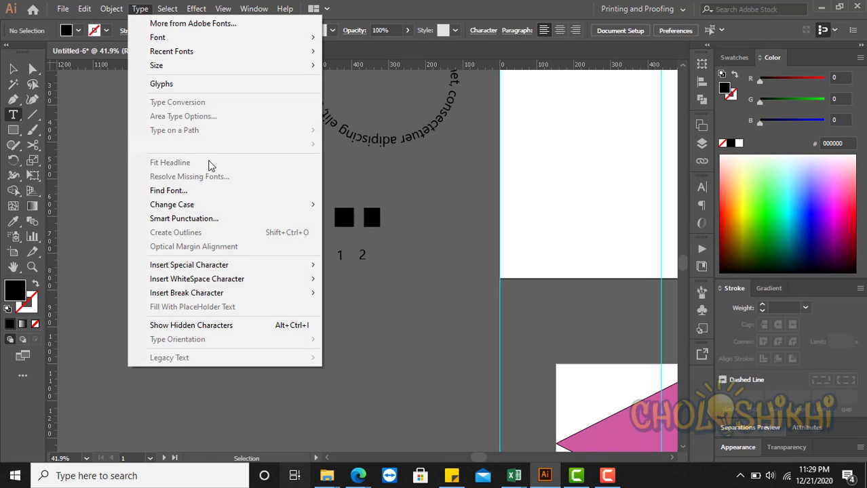
pyautogui.moveTo(208, 214)
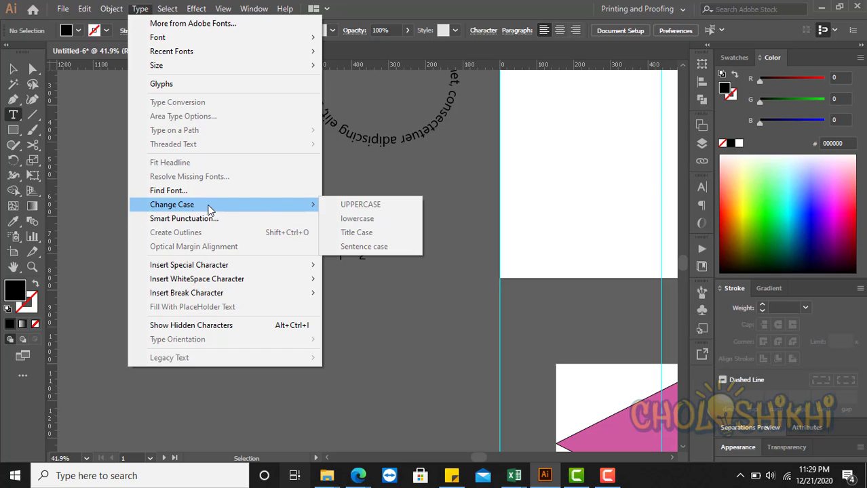
pyautogui.click(374, 139)
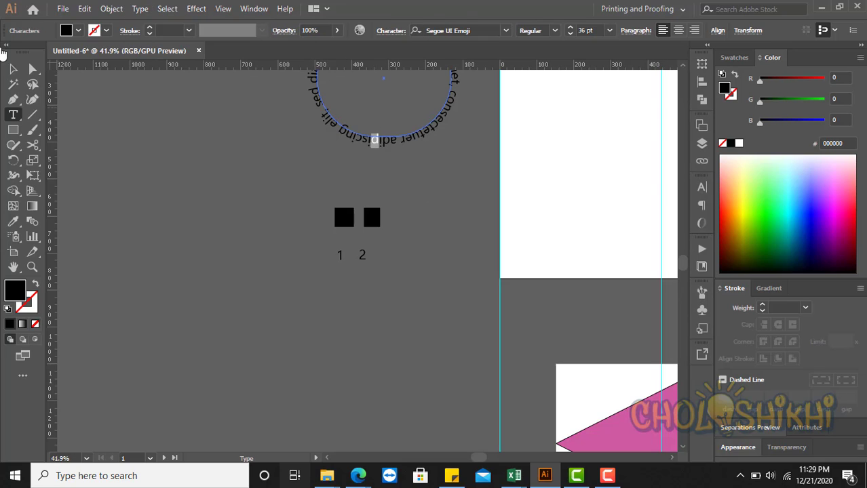
pyautogui.click(12, 69)
pyautogui.click(365, 258)
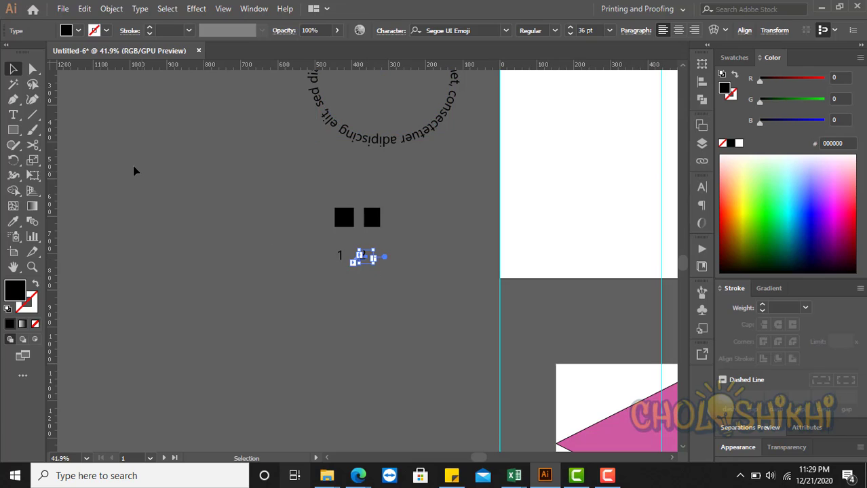
# Add the point text "XCVZXCVZX" and enlarge it to about 129 pt below the numbers 1 and 2
pyautogui.click(14, 115)
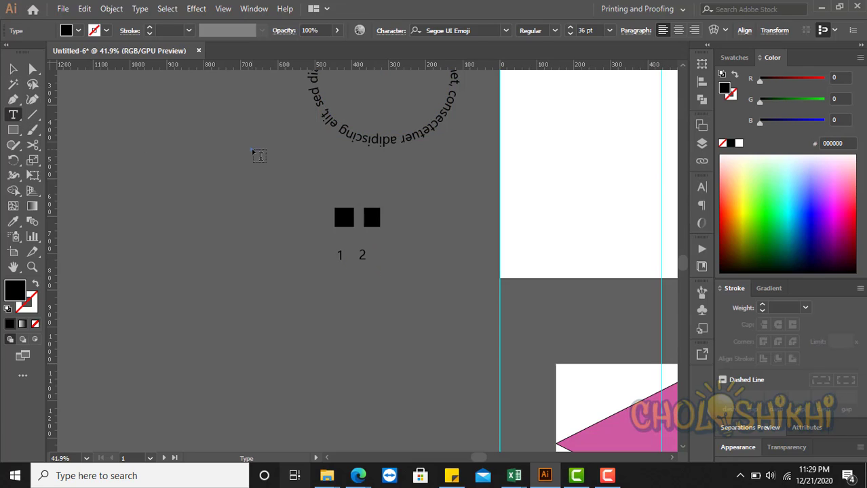
pyautogui.write('cvzxcvzx')
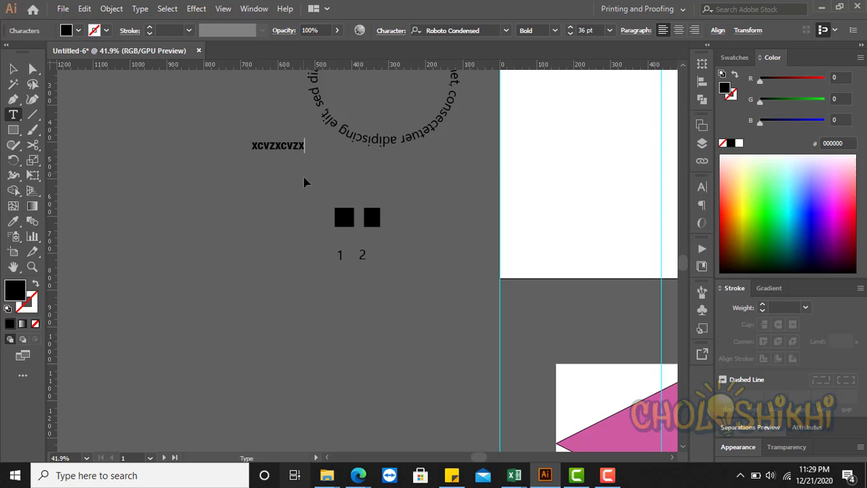
pyautogui.press('Escape')
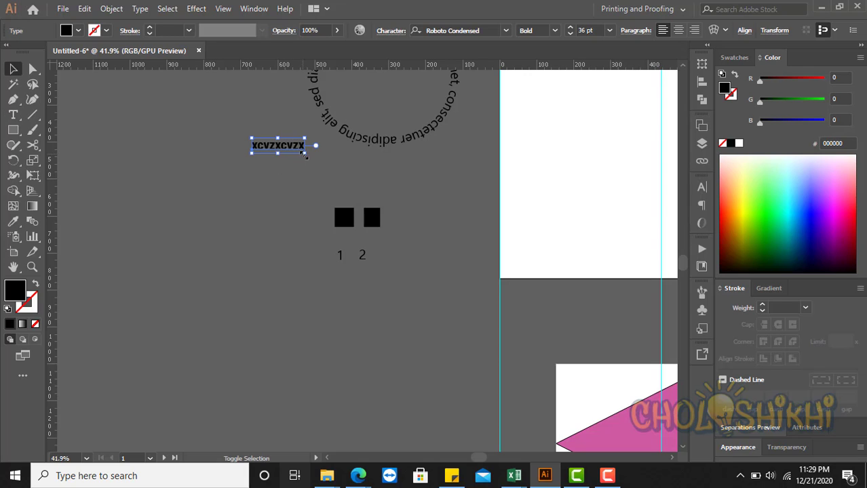
pyautogui.moveTo(303, 154); pyautogui.dragTo(425, 347)
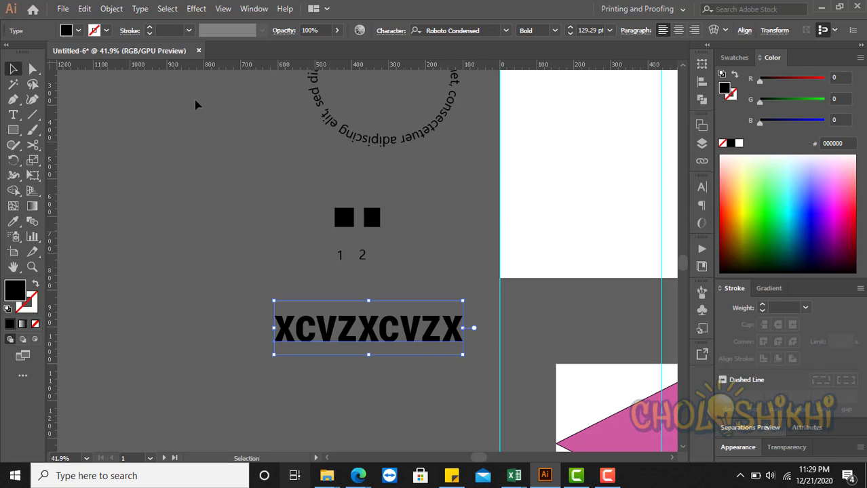
# Change the case of the large text below the numbers 1 and 2 to UPPERCASE, and switch it back to lowercase
pyautogui.click(140, 9)
pyautogui.moveTo(218, 205)
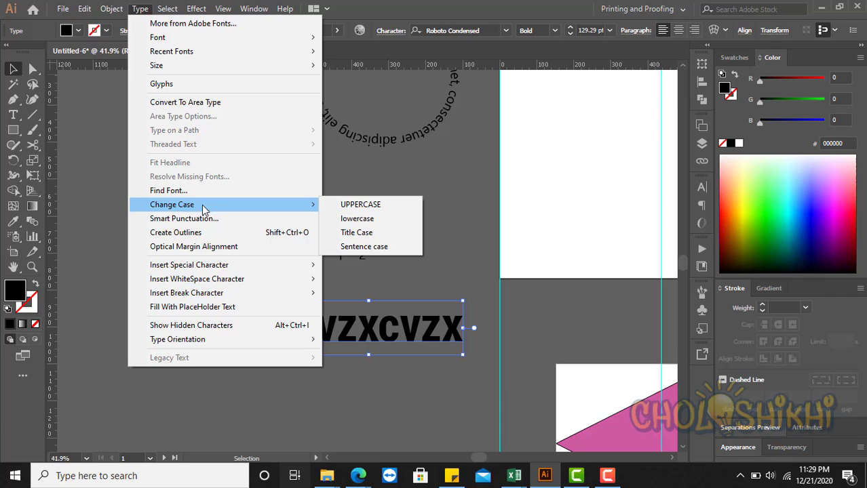
pyautogui.click(342, 205)
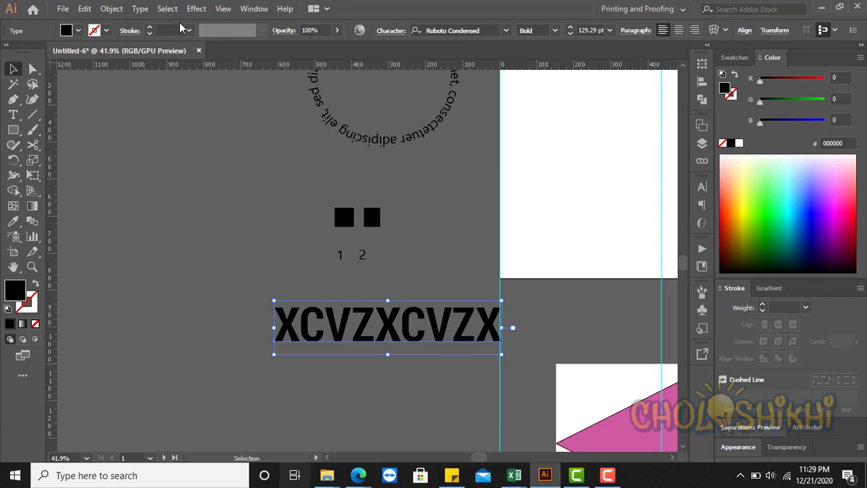
pyautogui.click(140, 9)
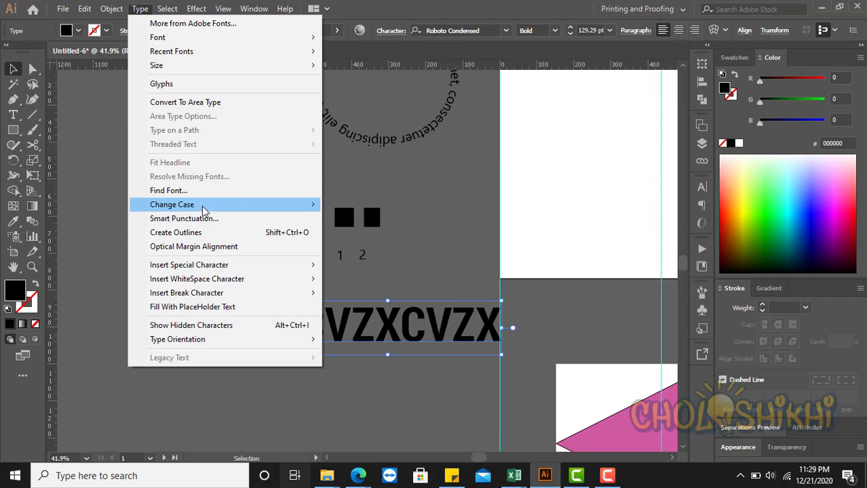
pyautogui.moveTo(218, 207)
pyautogui.click(373, 220)
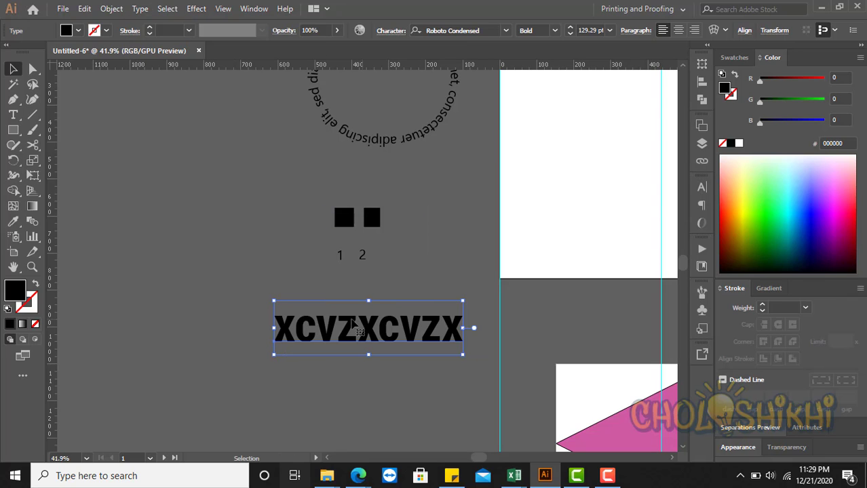
# Apply Title Case to the large single-word text
pyautogui.click(140, 9)
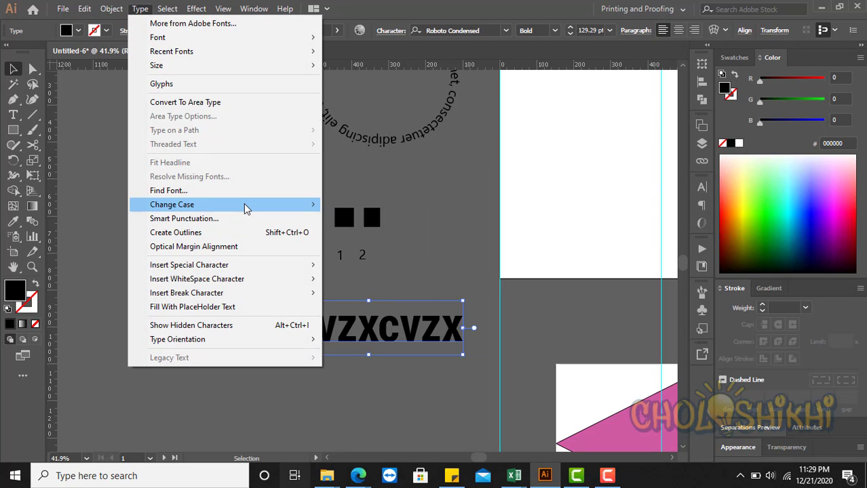
pyautogui.moveTo(268, 205)
pyautogui.click(353, 233)
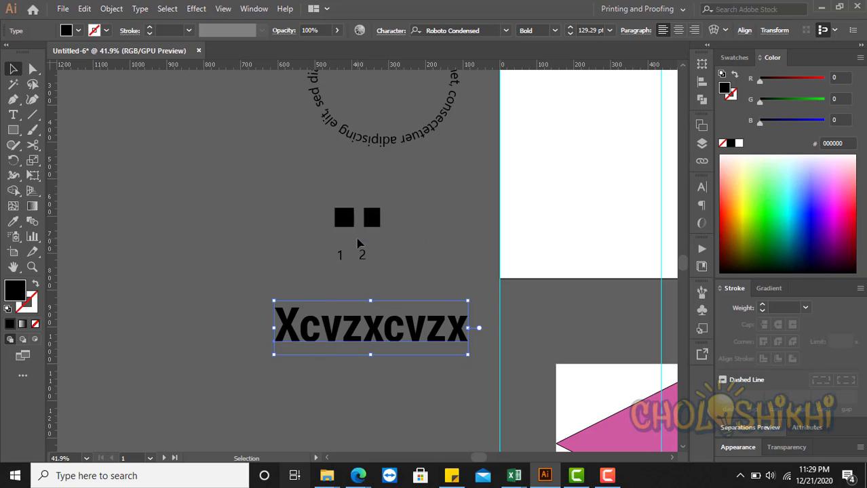
# Insert a space after the sixth letter of the large text, and apply Title Case to the resulting two words
pyautogui.doubleClick(403, 328)
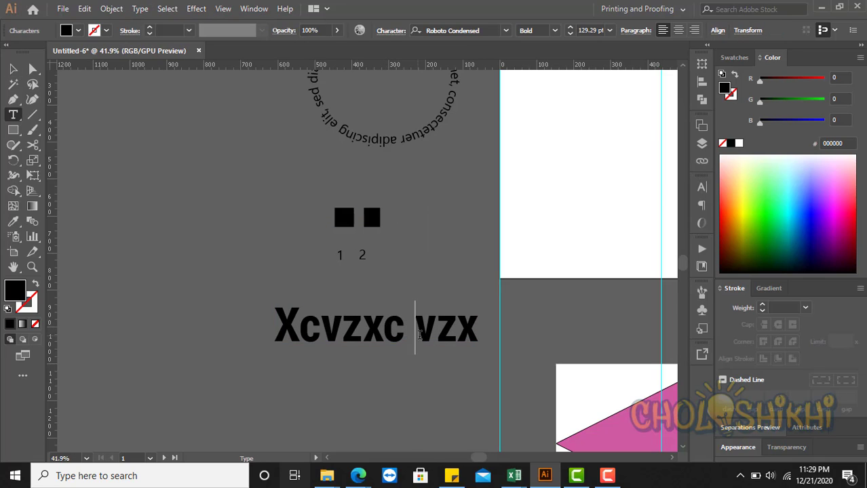
pyautogui.press('Escape')
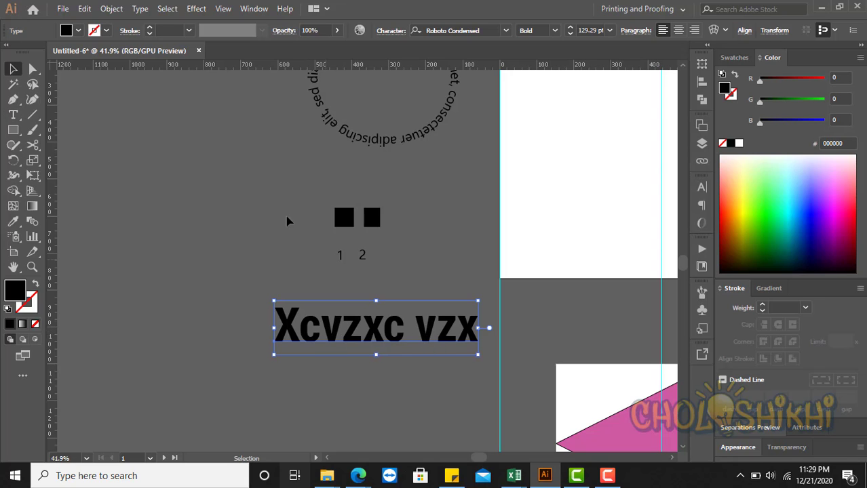
pyautogui.click(140, 8)
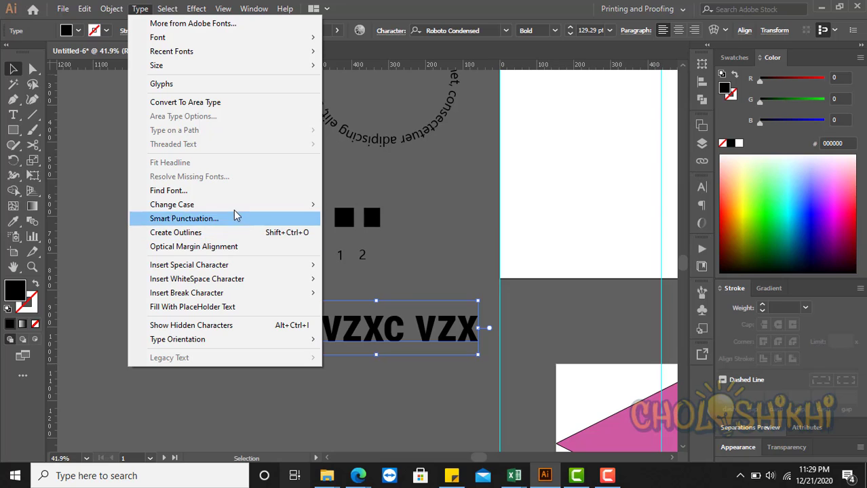
pyautogui.moveTo(248, 208)
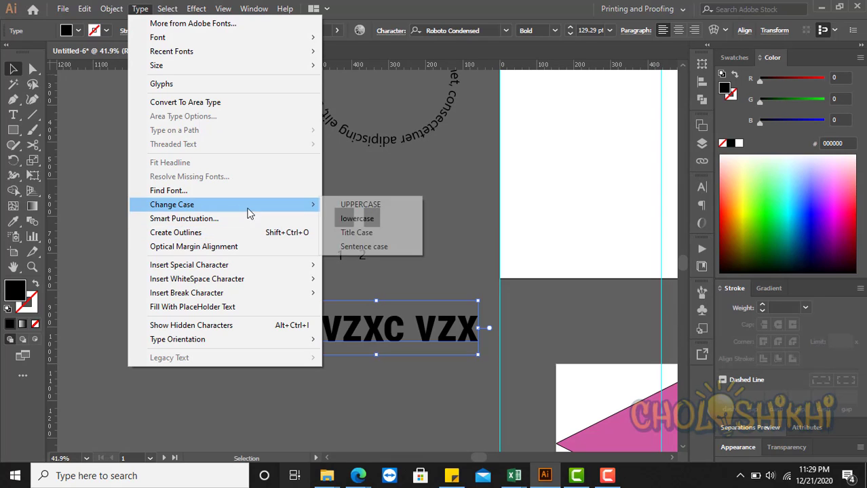
pyautogui.click(356, 233)
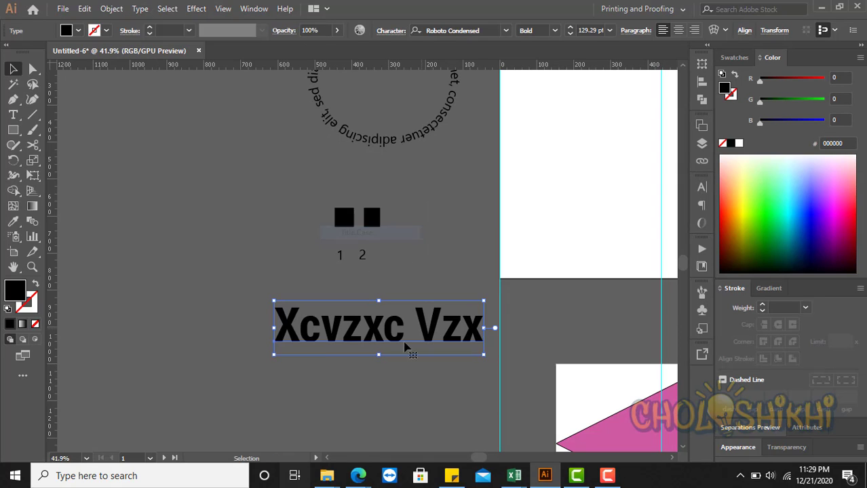
# Change the case of the two-word text to Sentence case
pyautogui.click(140, 8)
pyautogui.moveTo(266, 209)
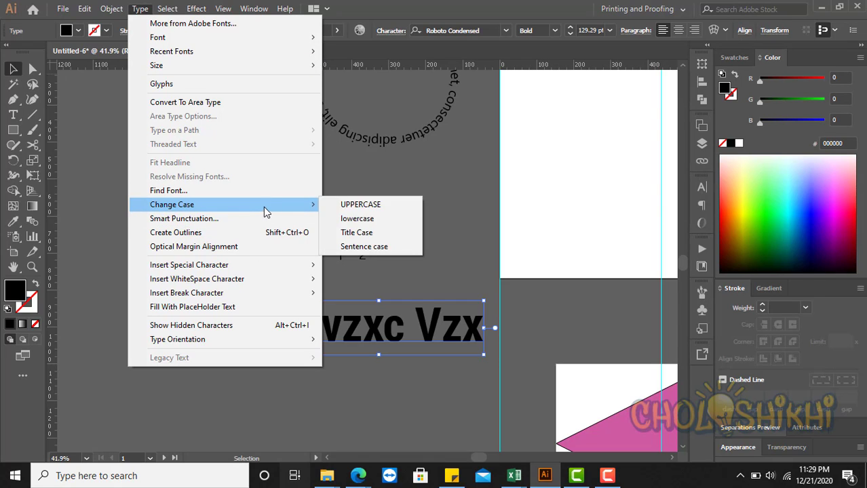
pyautogui.click(358, 248)
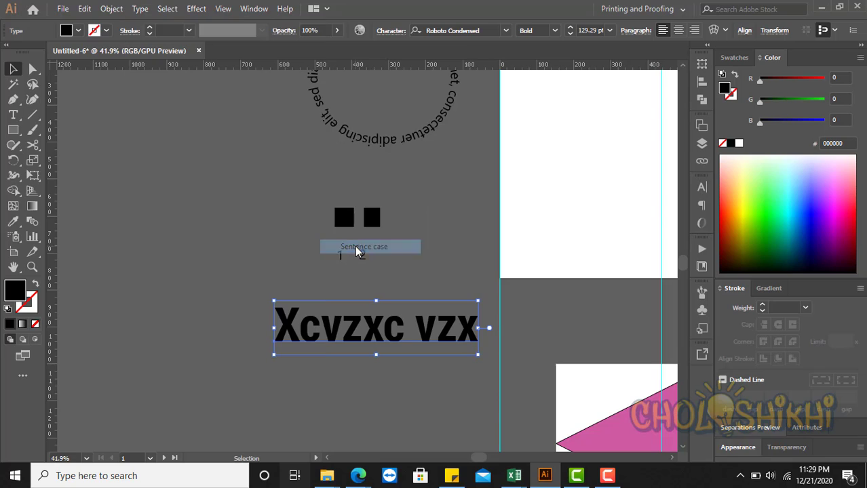
# Run Smart Punctuation with its default replacements on the selected text only, reporting the results
pyautogui.click(139, 9)
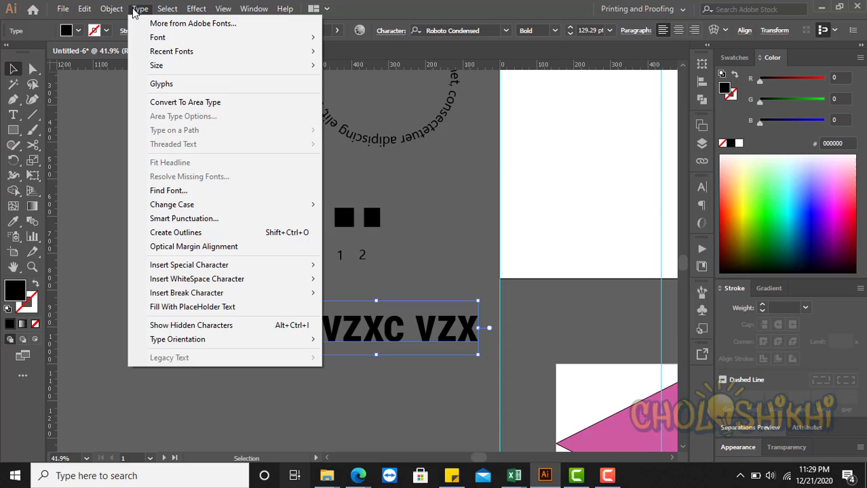
pyautogui.click(225, 218)
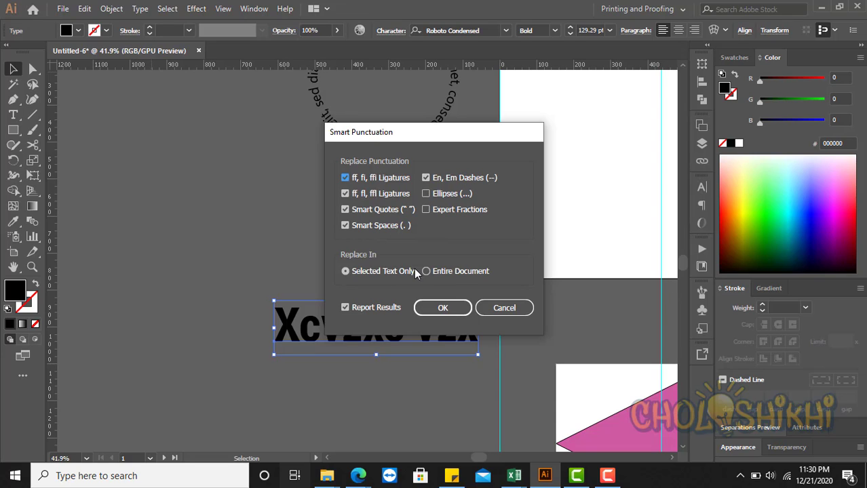
pyautogui.click(455, 308)
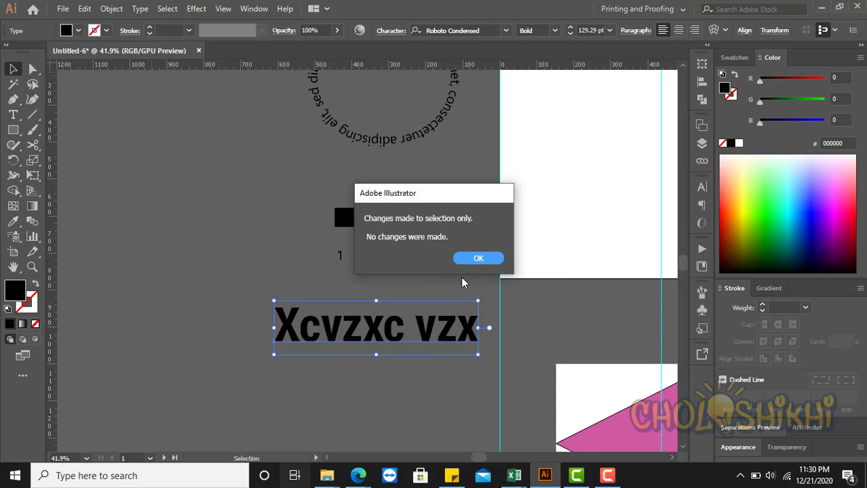
pyautogui.click(478, 266)
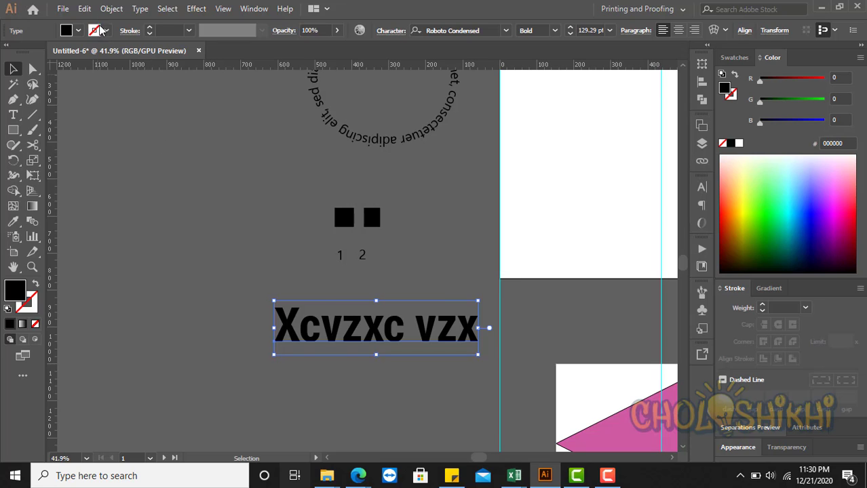
# Convert the large text to outlines, and move the outlined group slightly up and to the left
pyautogui.click(143, 10)
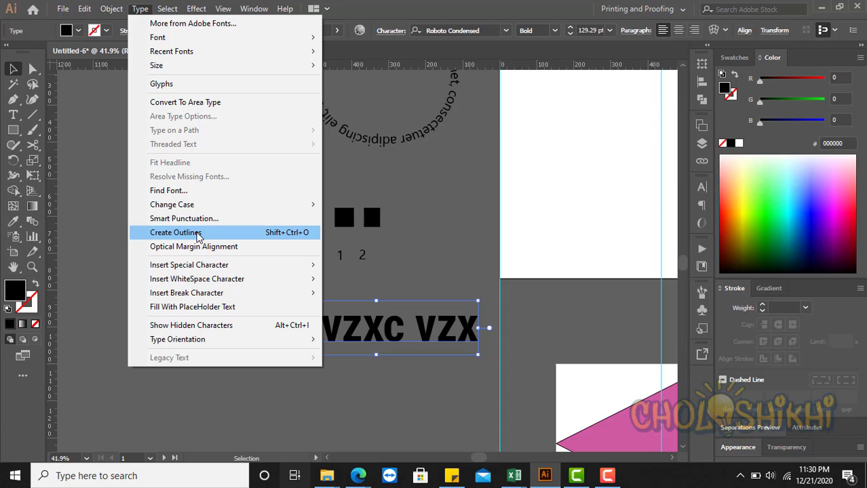
pyautogui.rightClick(376, 332)
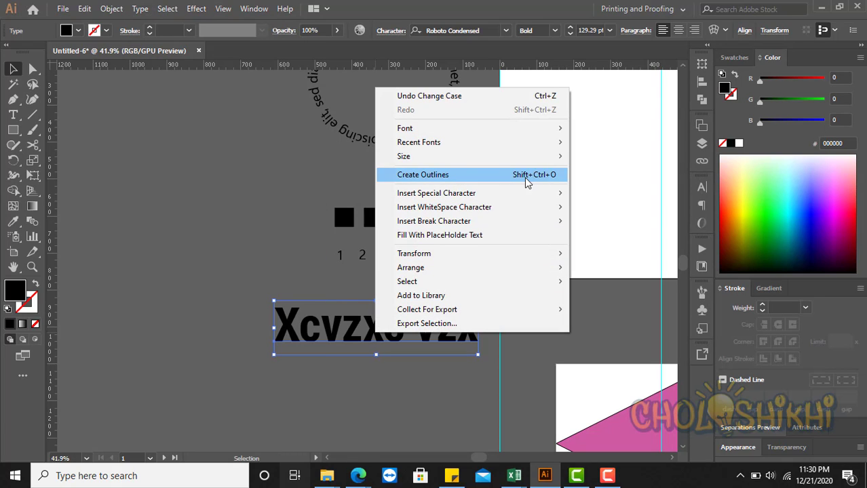
pyautogui.click(137, 8)
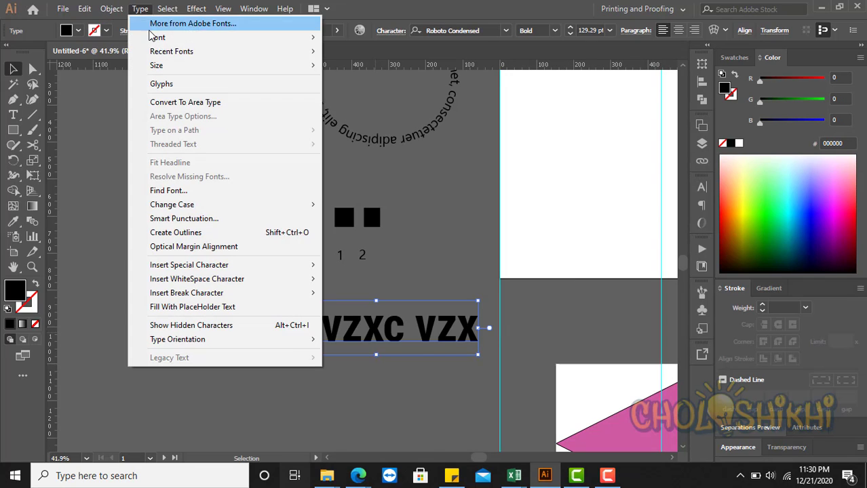
pyautogui.click(203, 232)
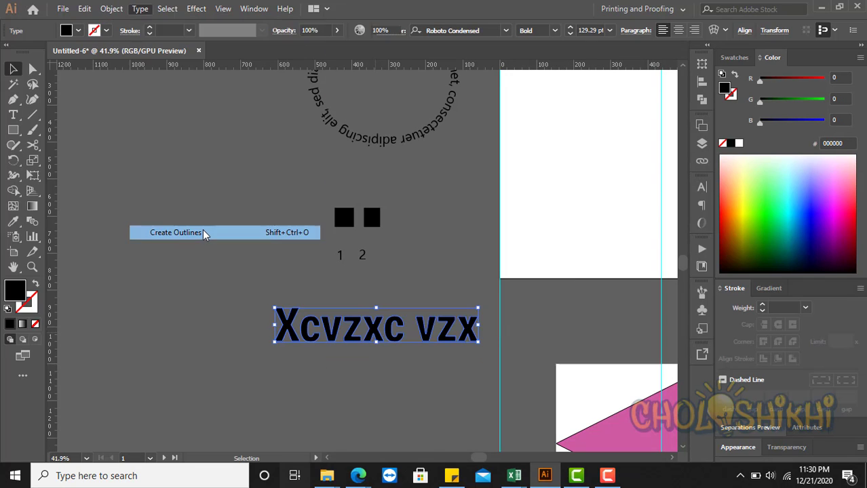
pyautogui.click(353, 377)
pyautogui.click(363, 328)
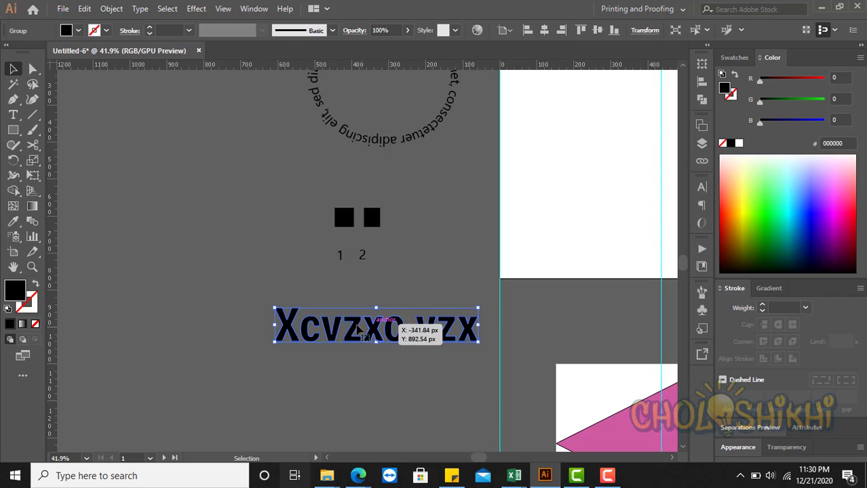
pyautogui.moveTo(357, 330); pyautogui.dragTo(325, 322)
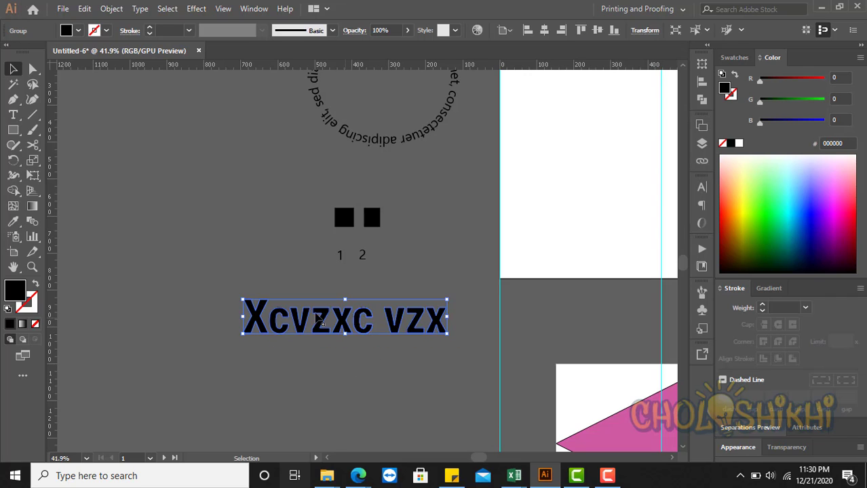
# Undo the move of the outlined group and the conversion to outlines
pyautogui.click(139, 10)
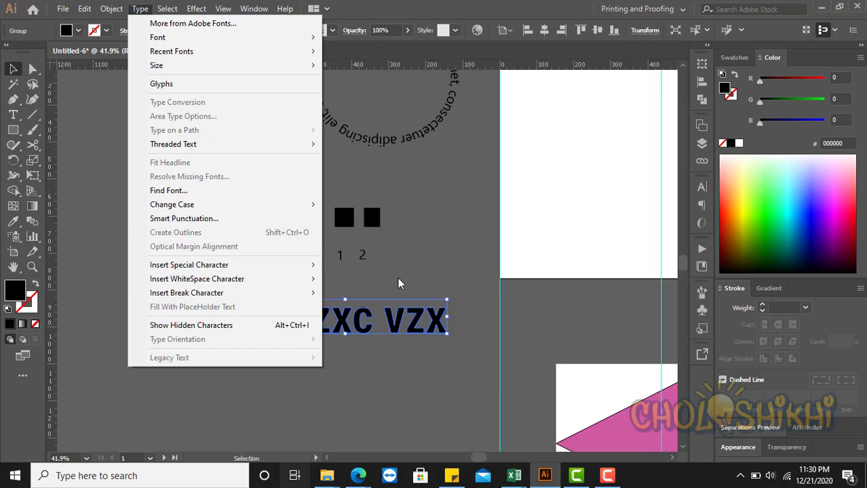
pyautogui.click(434, 281)
pyautogui.click(246, 323)
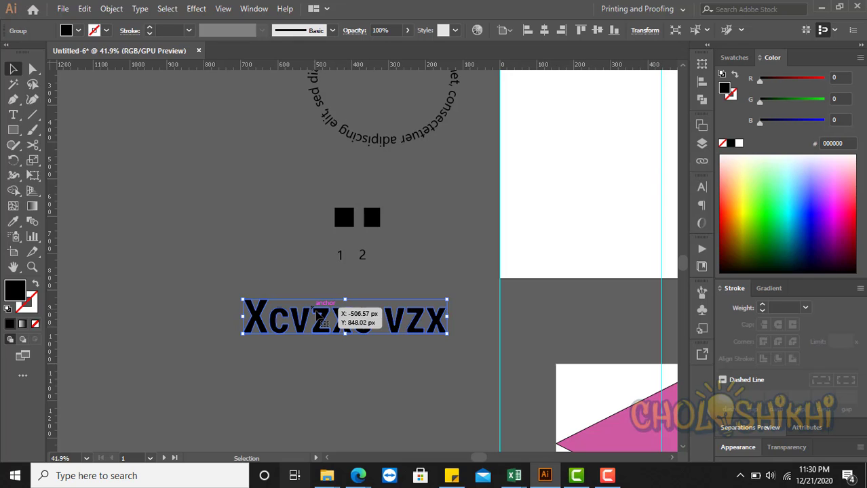
pyautogui.hotkey('ctrl', 'z')
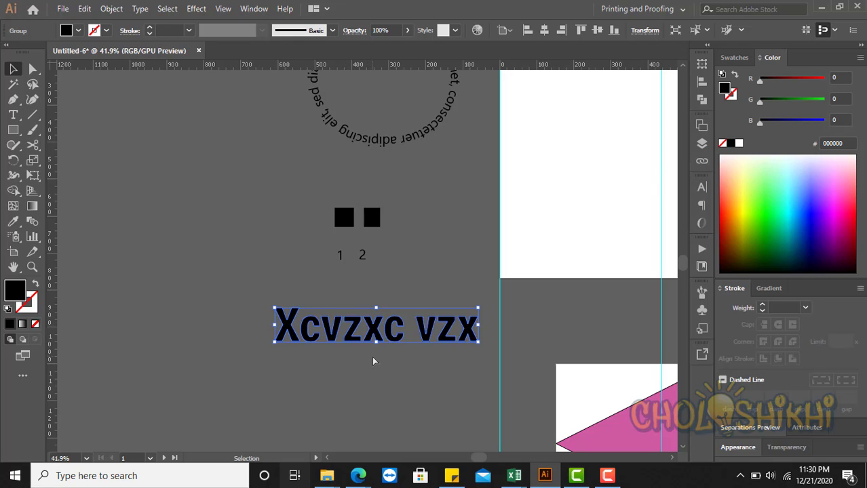
pyautogui.hotkey('ctrl', 'z')
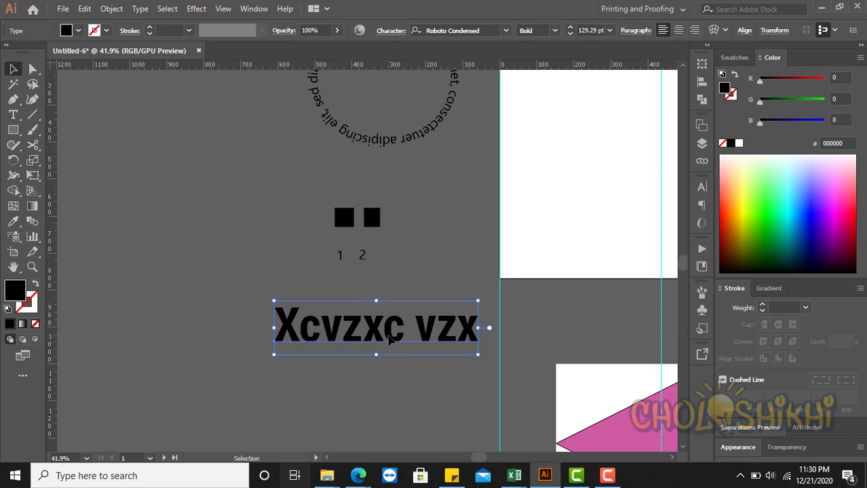
# Insert a Bullet symbol before the last letter of the first word in the large text
pyautogui.click(119, 9)
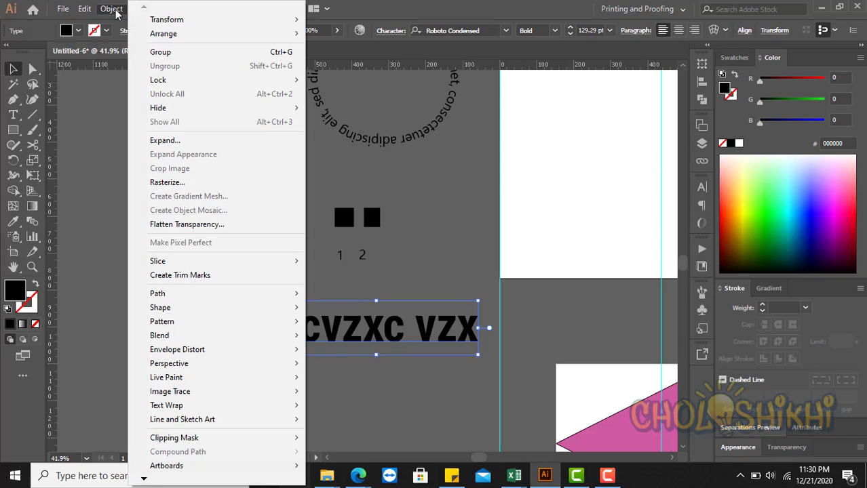
pyautogui.click(412, 5)
pyautogui.click(140, 9)
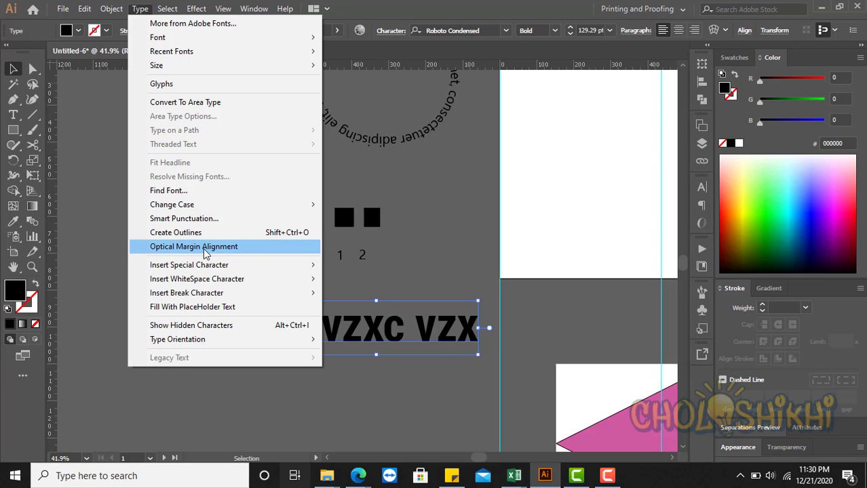
pyautogui.moveTo(252, 264)
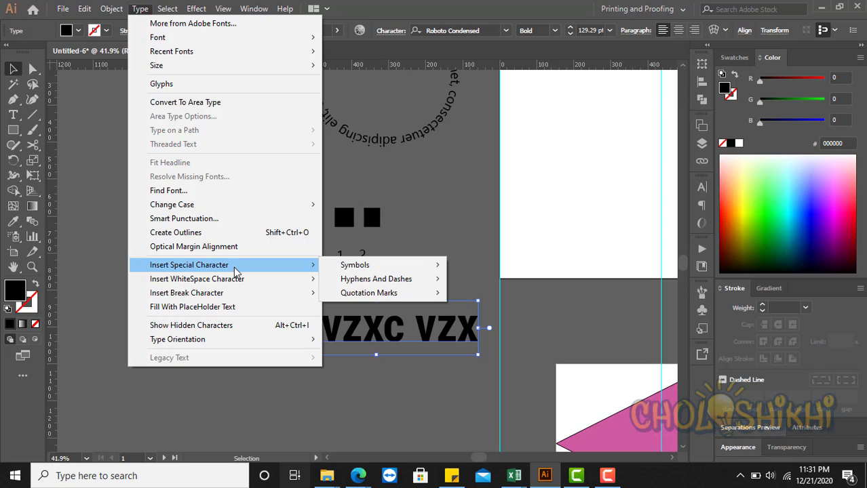
pyautogui.moveTo(390, 269)
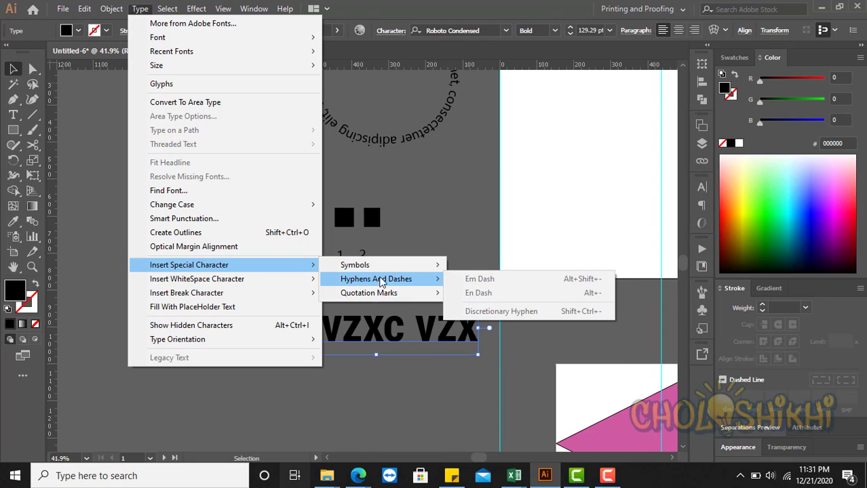
pyautogui.moveTo(350, 296)
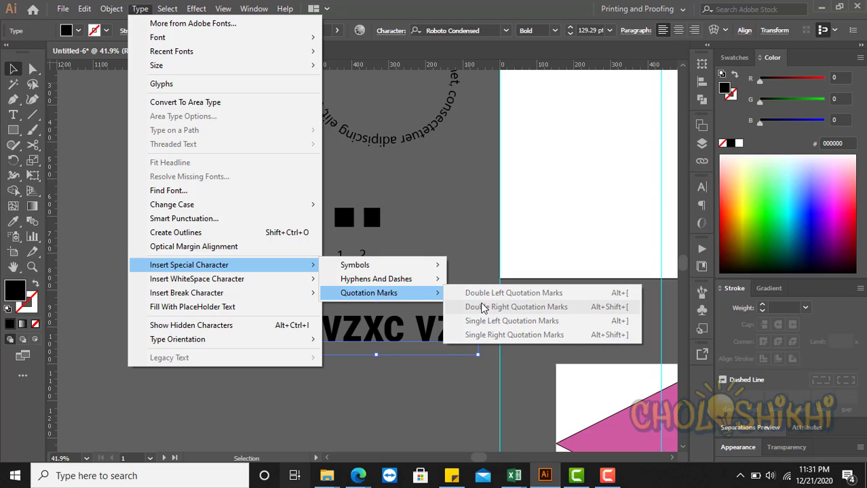
pyautogui.doubleClick(407, 318)
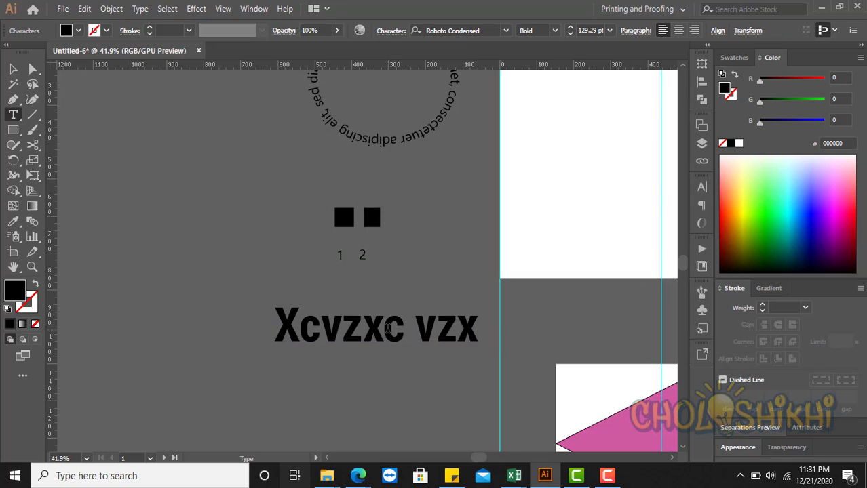
pyautogui.click(139, 8)
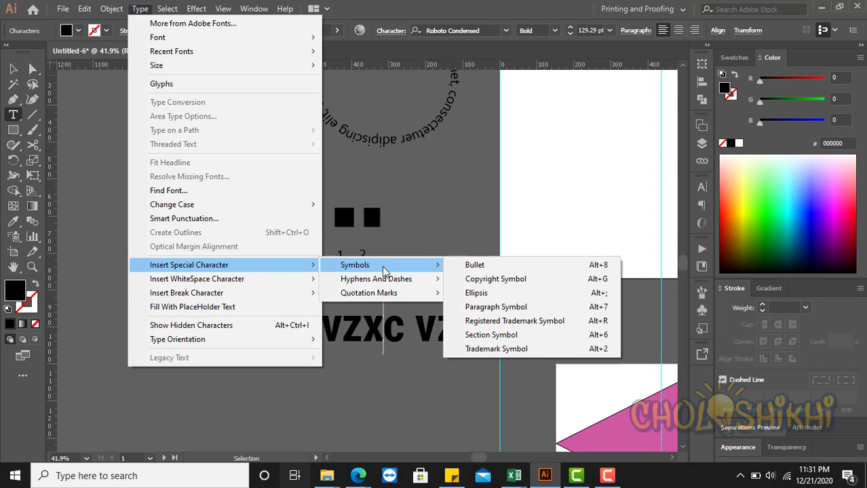
pyautogui.click(482, 265)
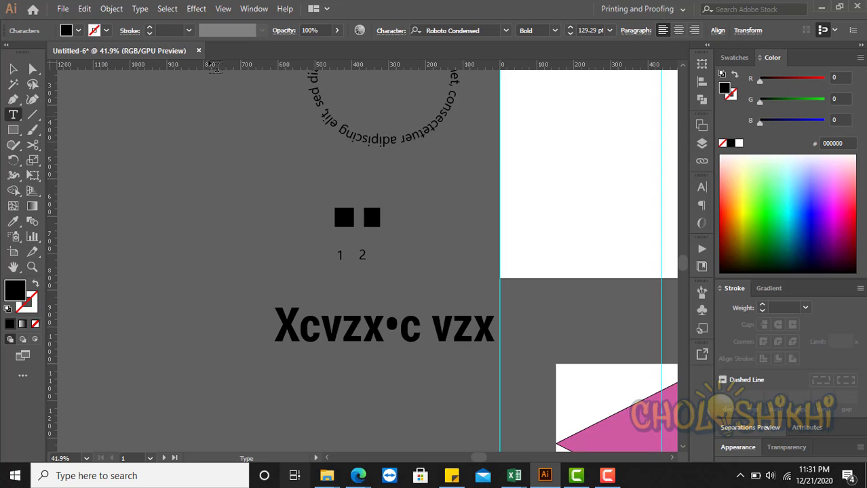
# Insert two dashes from the Hyphens And Dashes special characters after the bullet in the large text
pyautogui.click(140, 8)
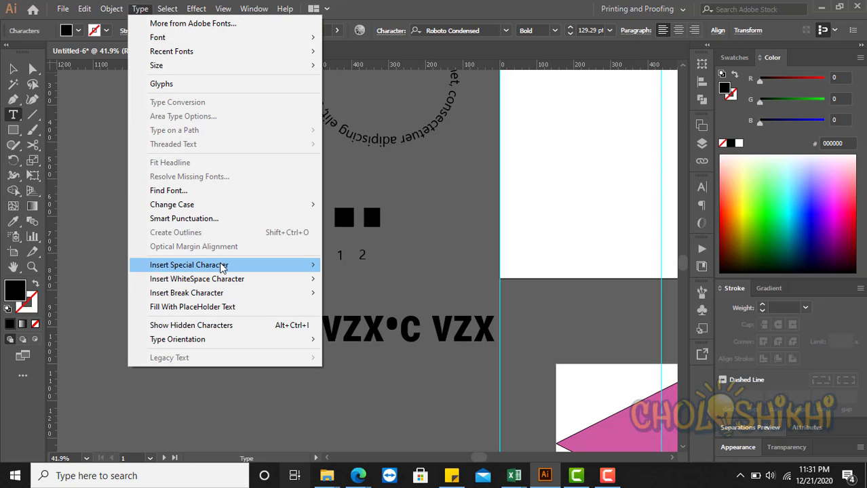
pyautogui.moveTo(224, 266)
pyautogui.moveTo(415, 285)
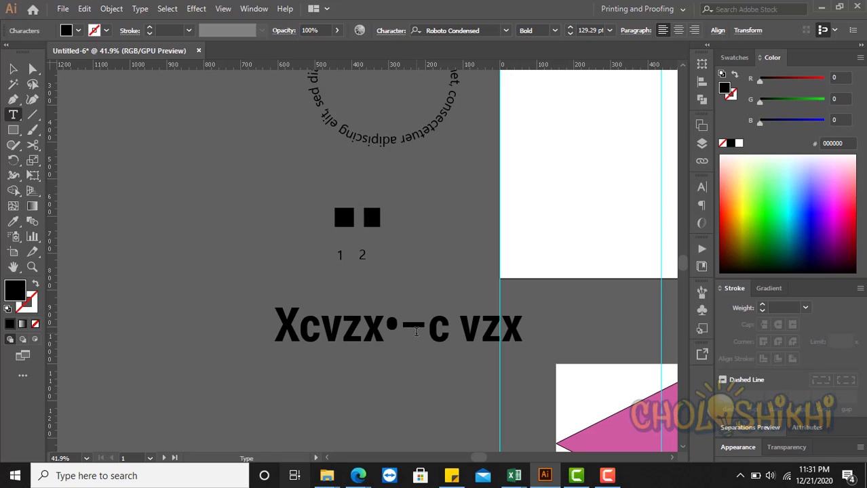
pyautogui.doubleClick(397, 325)
pyautogui.click(421, 326)
pyautogui.click(139, 9)
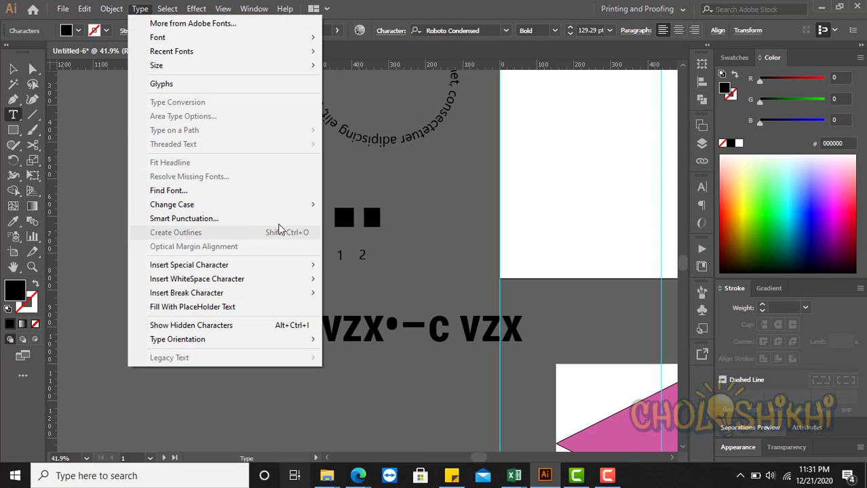
pyautogui.moveTo(291, 266)
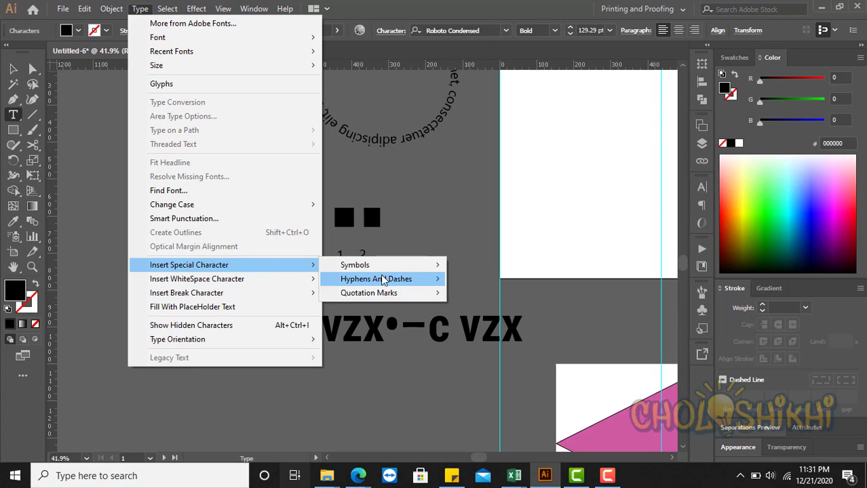
pyautogui.moveTo(384, 280)
pyautogui.click(487, 280)
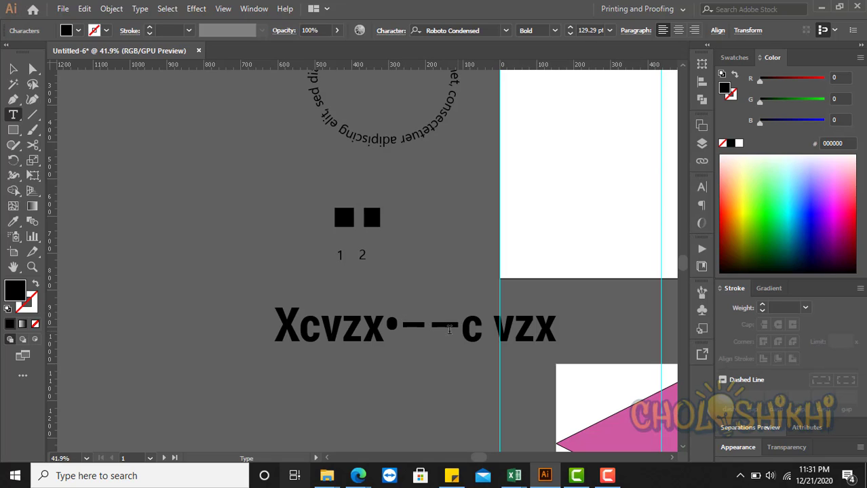
# Try inserting an Em Space over the selected part of the large text, from the X through the second dash, and undo it
pyautogui.moveTo(449, 330); pyautogui.dragTo(272, 329)
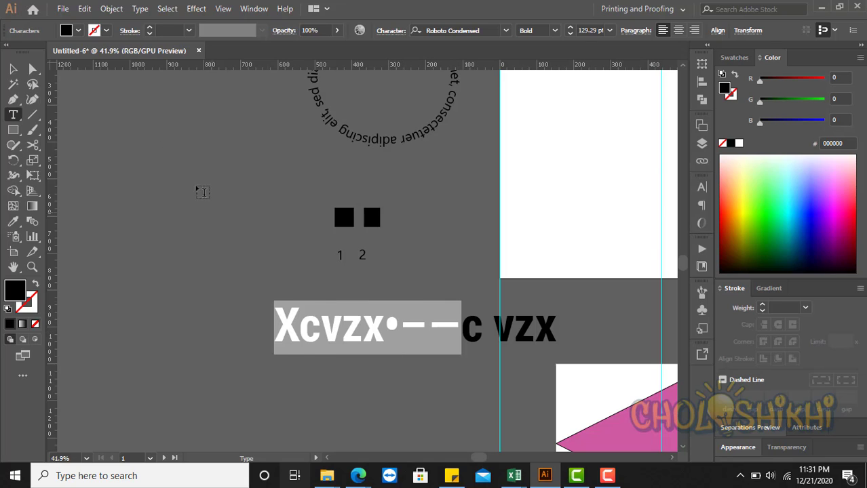
pyautogui.click(140, 10)
pyautogui.moveTo(190, 284)
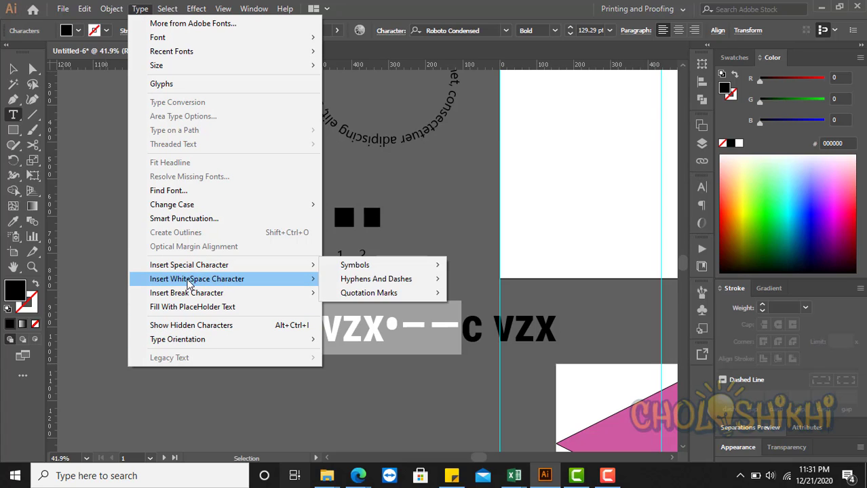
pyautogui.moveTo(257, 284)
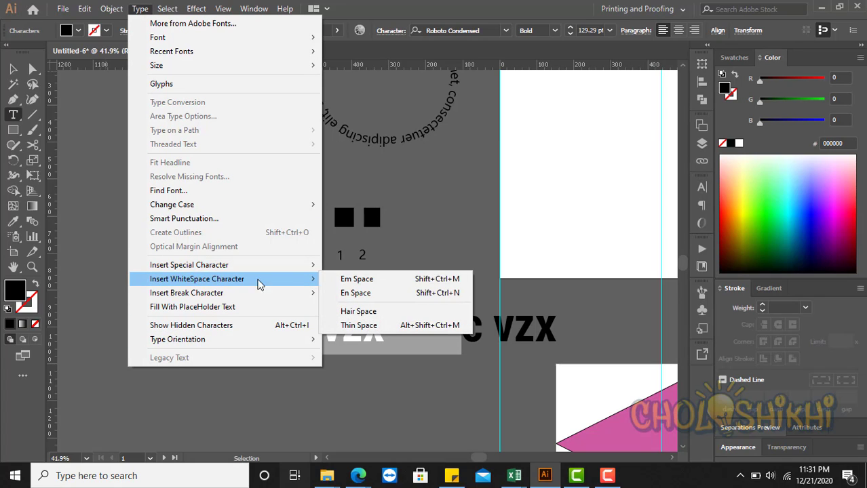
pyautogui.click(378, 282)
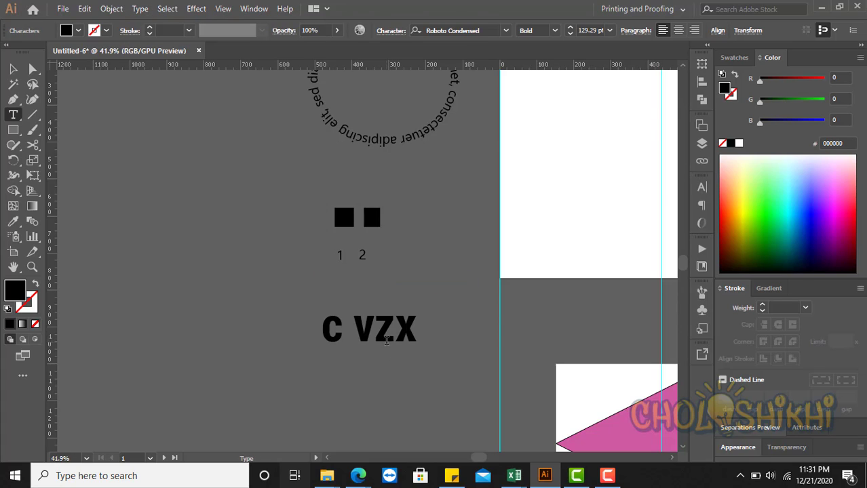
pyautogui.hotkey('ctrl', 'z')
# Insert an Em Space between the first c and v of the large text, and select the new space
pyautogui.click(330, 325)
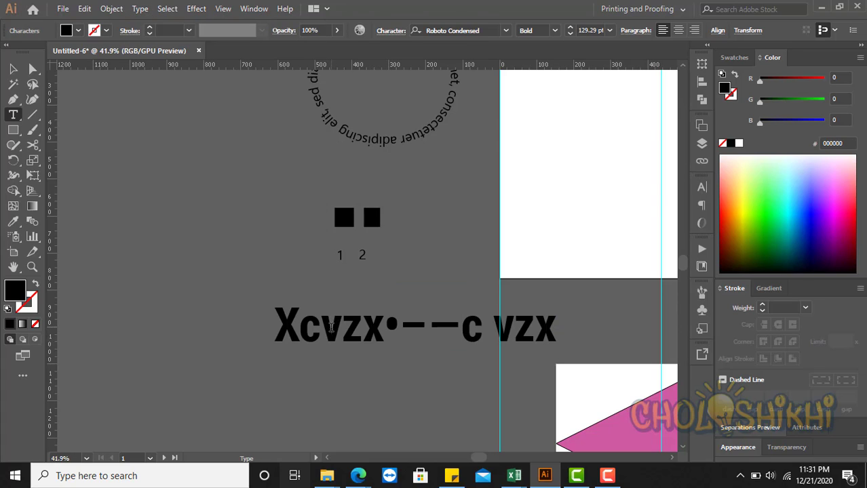
pyautogui.click(140, 8)
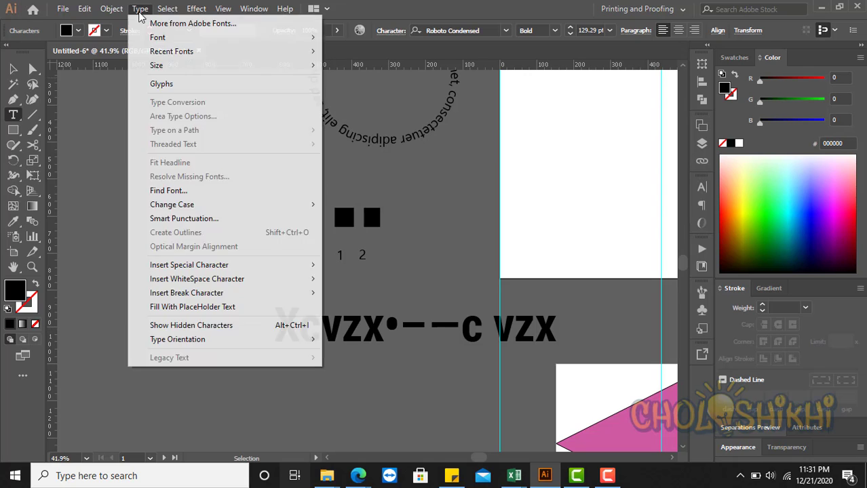
pyautogui.moveTo(268, 284)
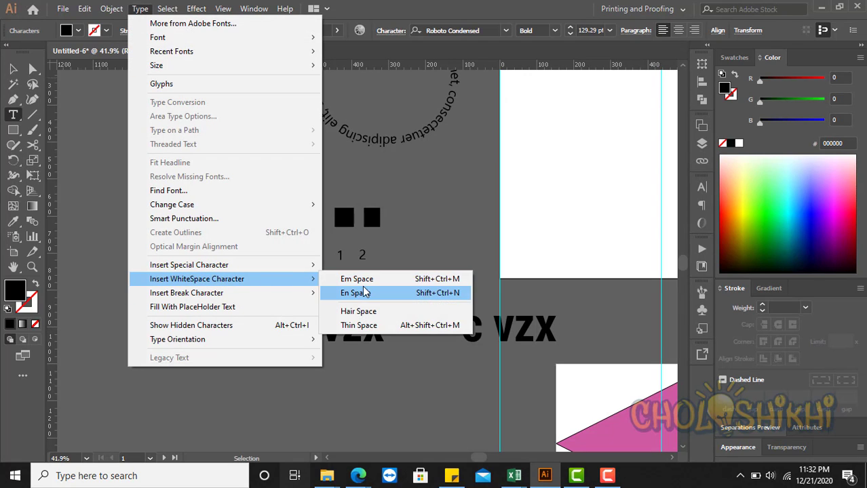
pyautogui.click(366, 283)
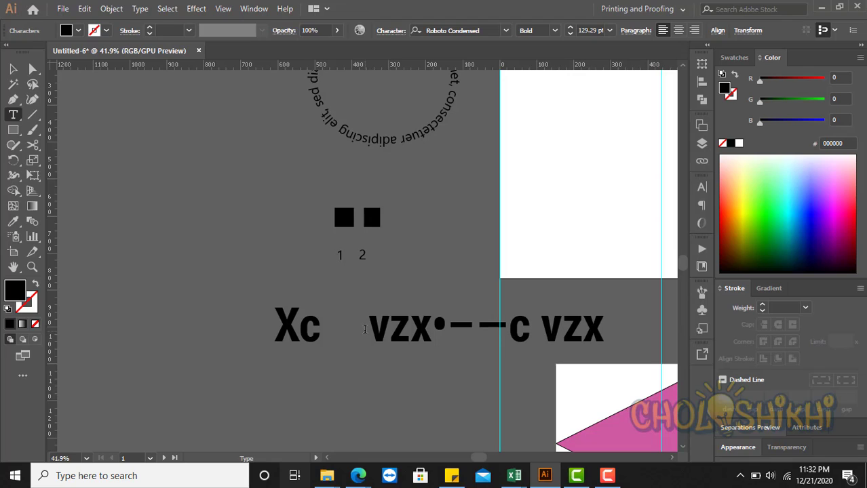
pyautogui.moveTo(365, 329); pyautogui.dragTo(333, 325)
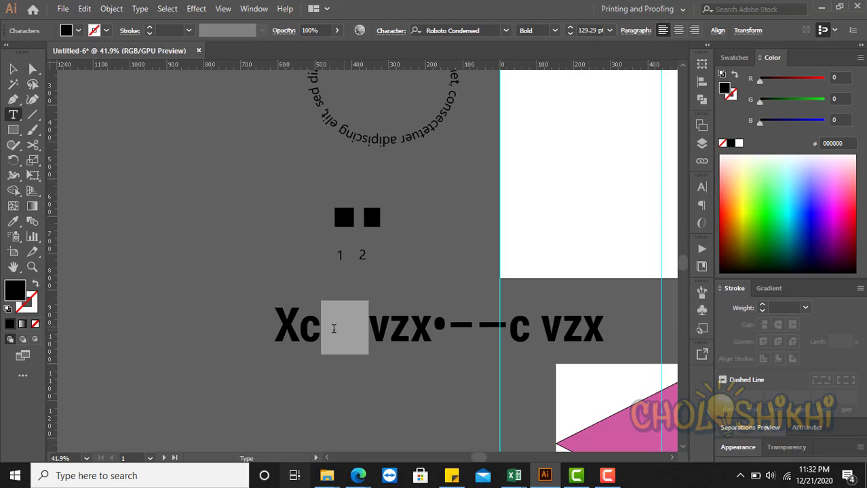
# Insert an En Space between the first v and z of the large text
pyautogui.click(386, 321)
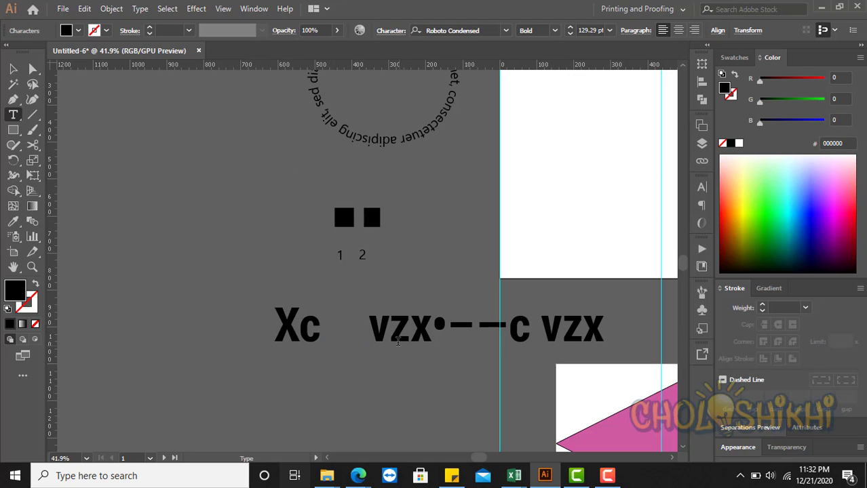
pyautogui.click(144, 9)
pyautogui.moveTo(282, 288)
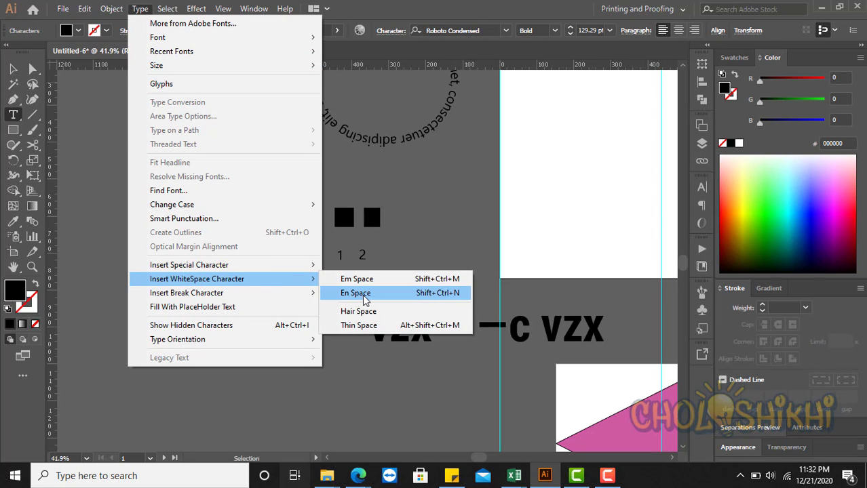
pyautogui.click(364, 299)
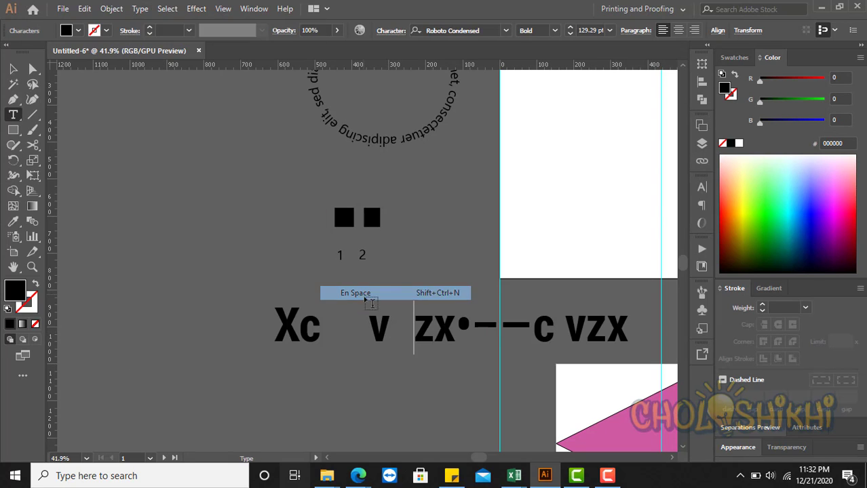
# Highlight the En Space and the Em Space in the large text in turn to compare their widths
pyautogui.doubleClick(349, 330)
pyautogui.doubleClick(410, 328)
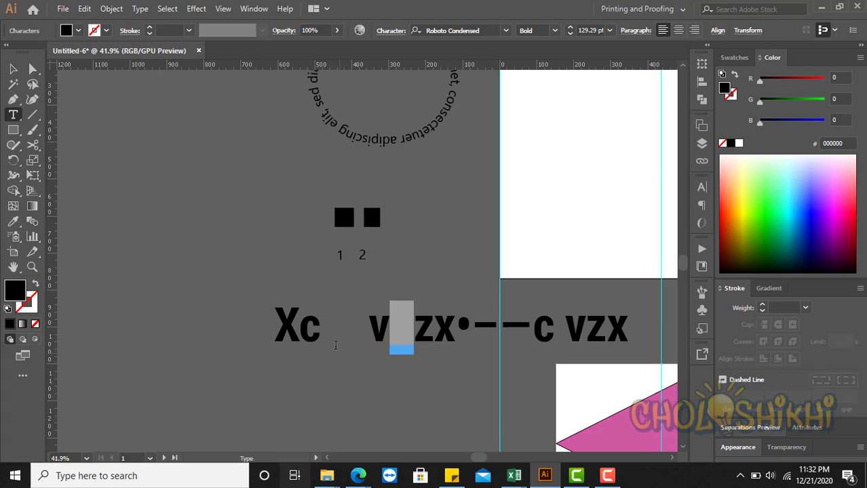
pyautogui.moveTo(365, 327); pyautogui.dragTo(325, 328)
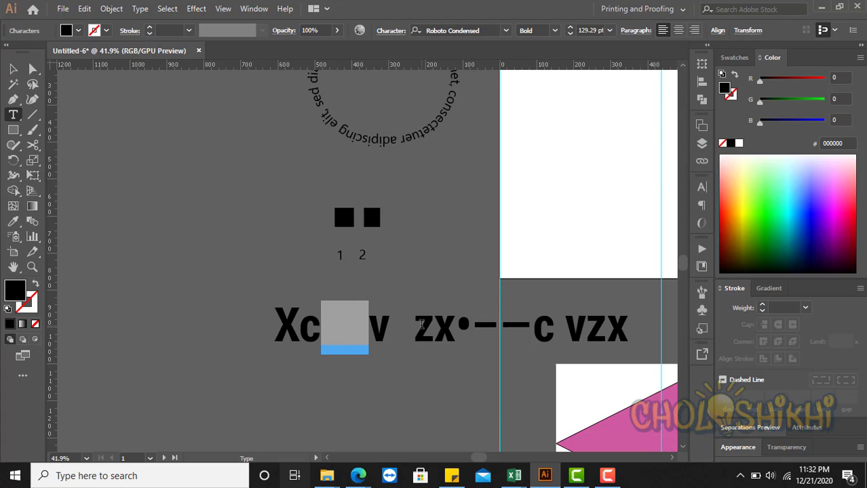
# Replace the En Space after the first v of the large text with a Forced Line Break
pyautogui.moveTo(418, 326); pyautogui.dragTo(389, 327)
pyautogui.click(140, 8)
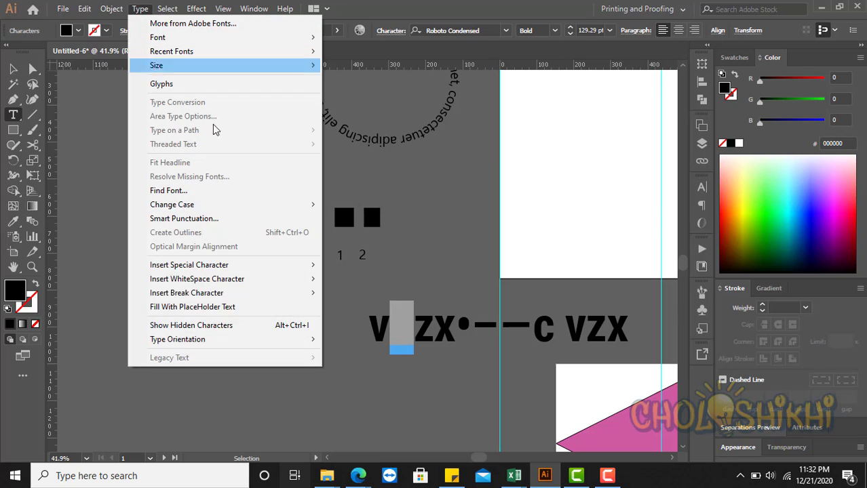
pyautogui.moveTo(249, 300)
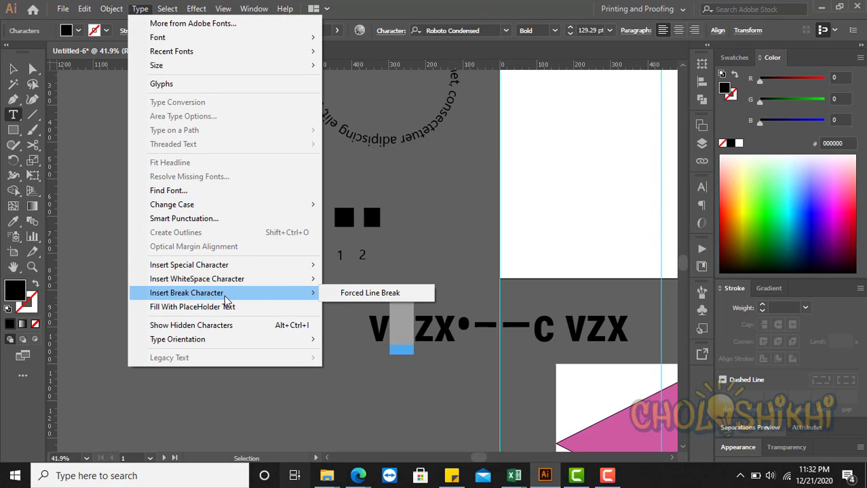
pyautogui.click(364, 294)
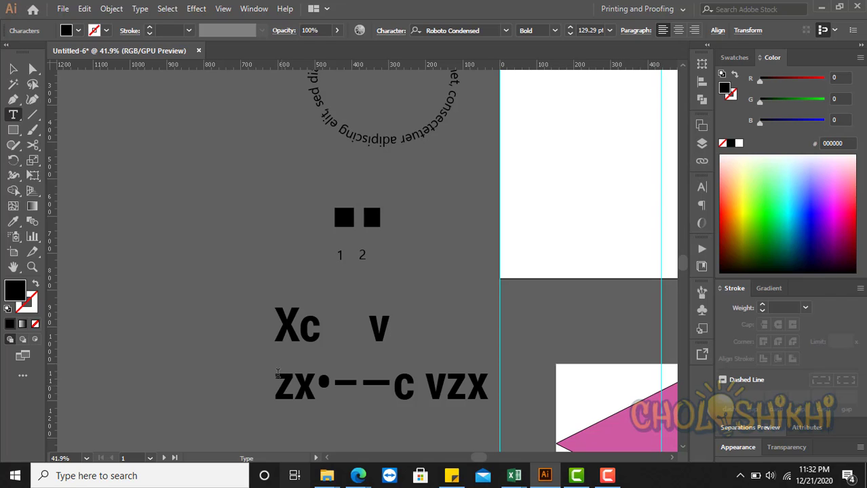
# Fill the area type box above the circular path text with placeholder text
pyautogui.click(140, 9)
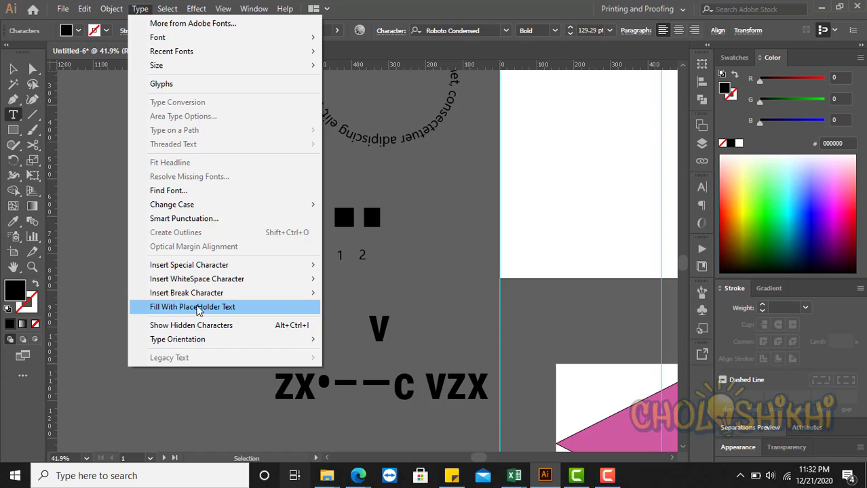
pyautogui.click(351, 279)
pyautogui.scroll(3, 392, 300)
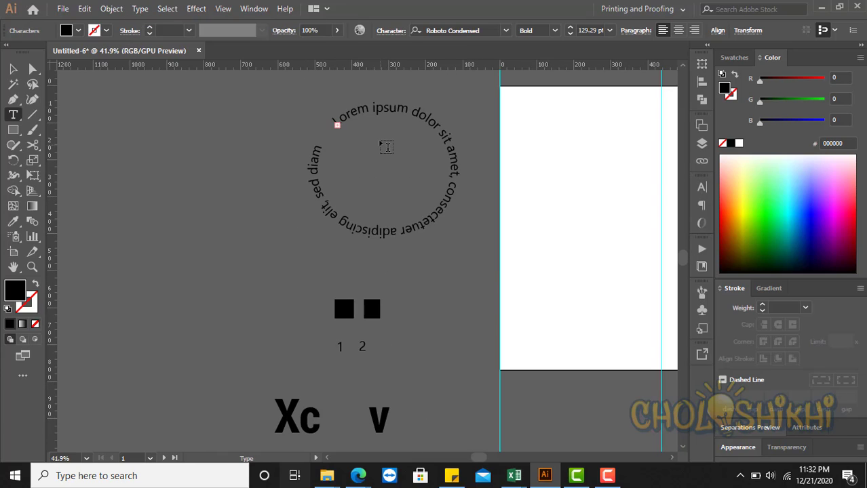
pyautogui.scroll(-3, 360, 113)
pyautogui.press('Escape')
pyautogui.scroll(3, 381, 228)
pyautogui.scroll(4, 483, 340)
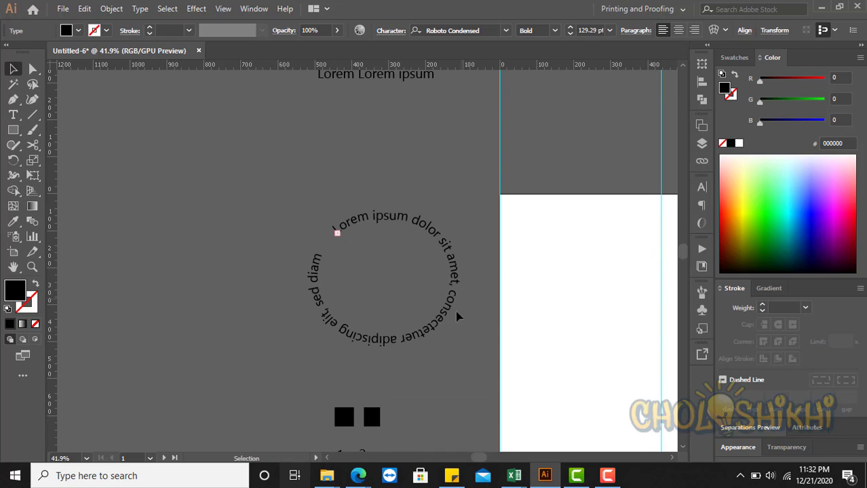
pyautogui.scroll(3, 343, 378)
pyautogui.click(378, 158)
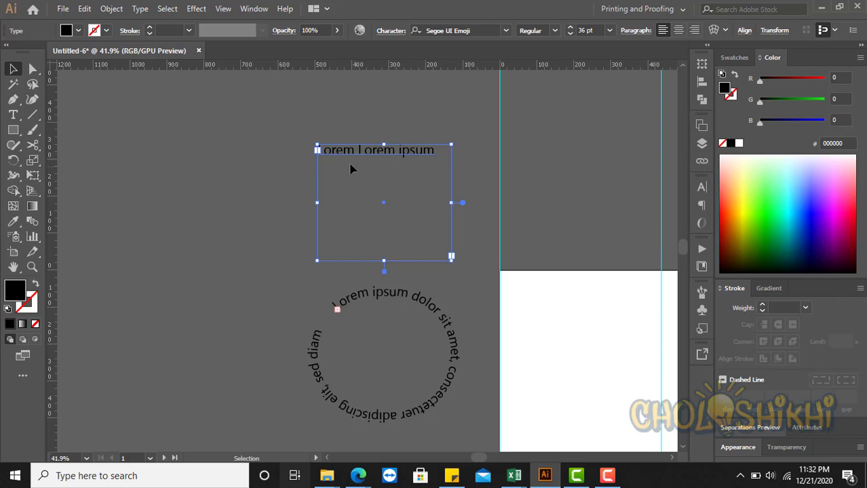
pyautogui.rightClick(405, 154)
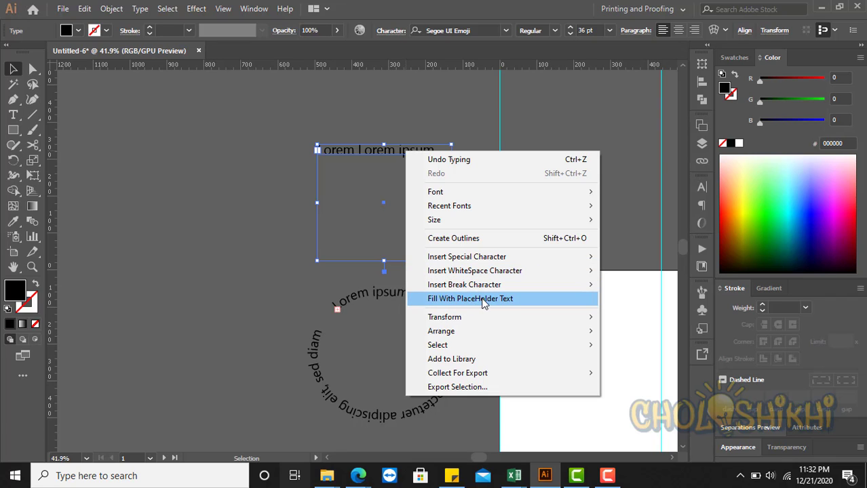
pyautogui.click(141, 10)
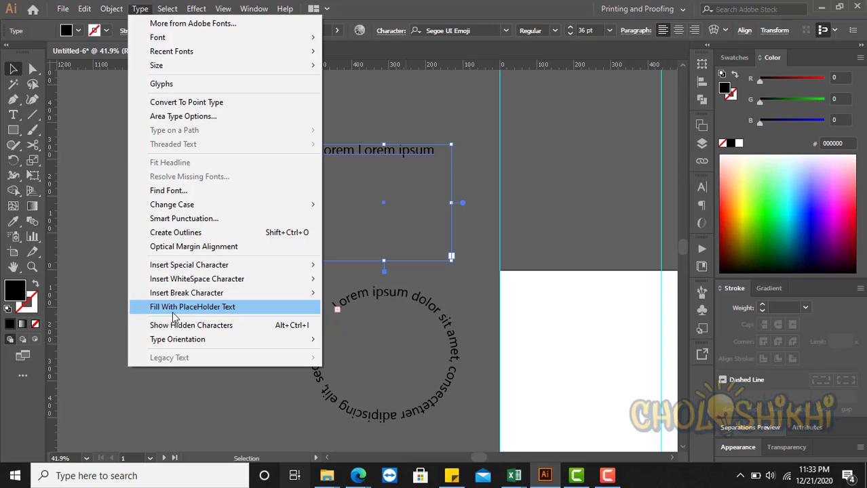
pyautogui.click(227, 311)
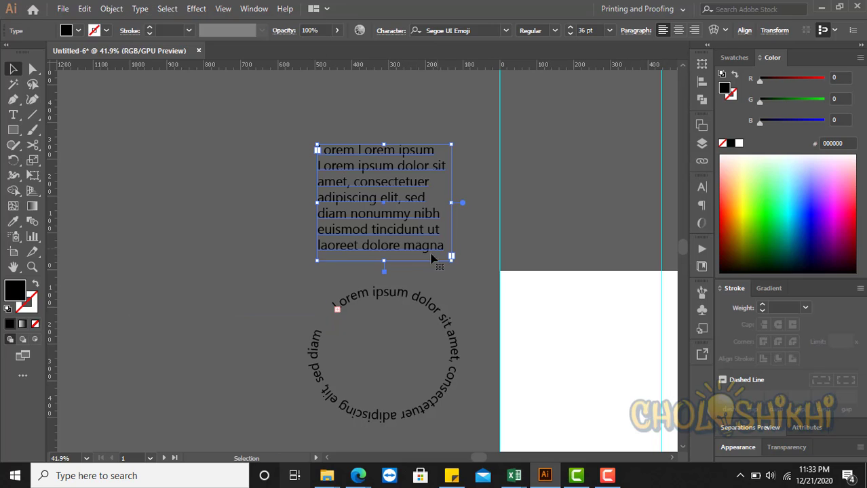
# Change the type orientation of the filled area text box to Vertical
pyautogui.click(141, 8)
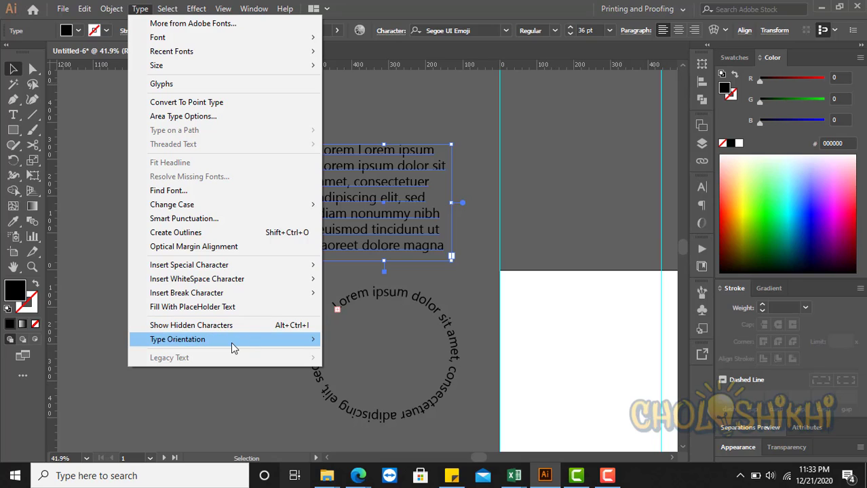
pyautogui.moveTo(231, 342)
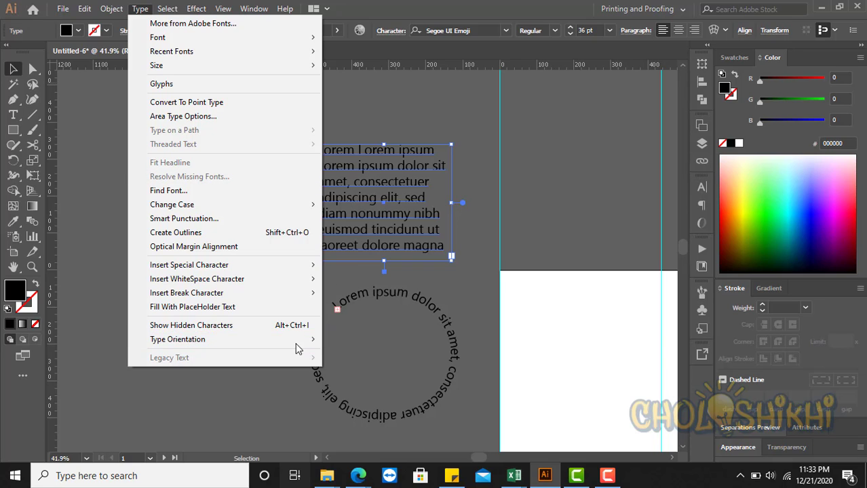
pyautogui.moveTo(309, 340)
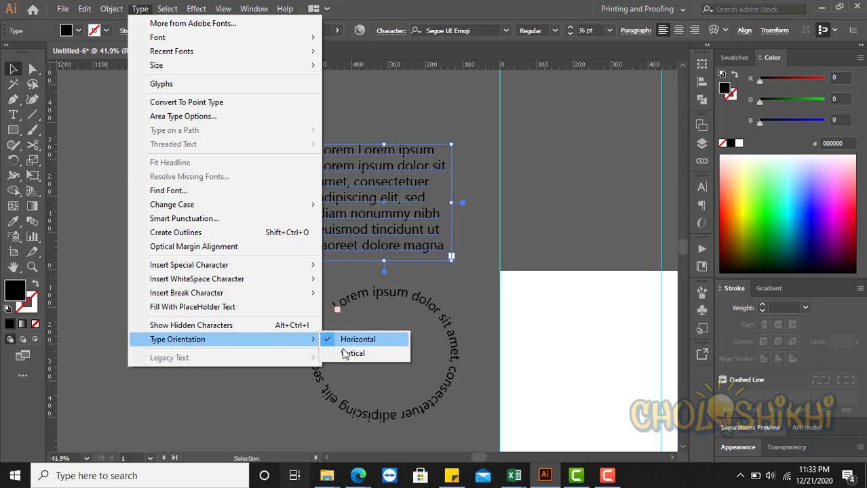
pyautogui.click(349, 354)
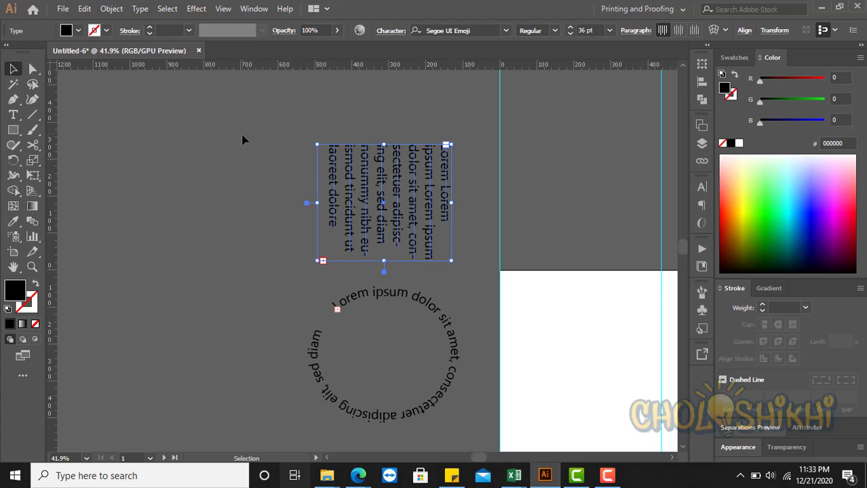
pyautogui.click(111, 9)
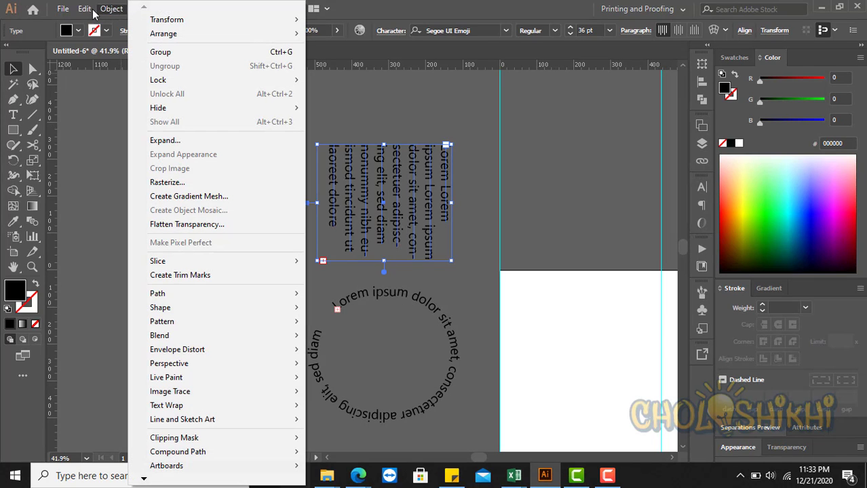
pyautogui.click(365, 4)
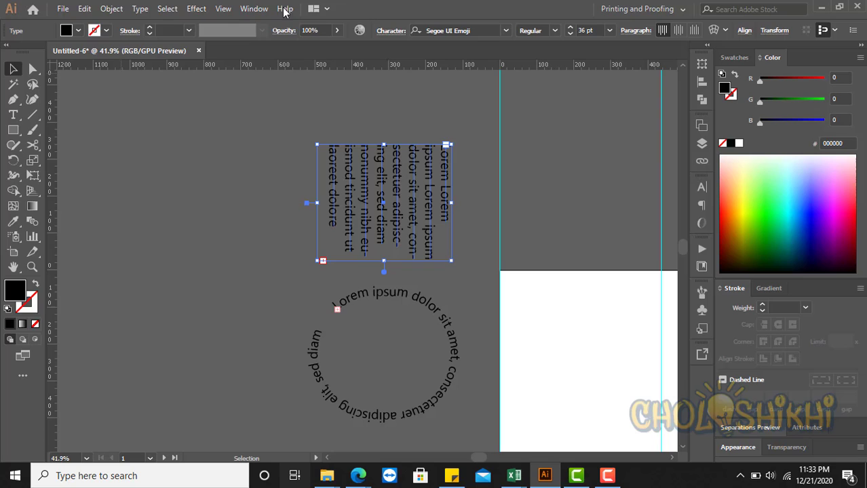
pyautogui.click(140, 9)
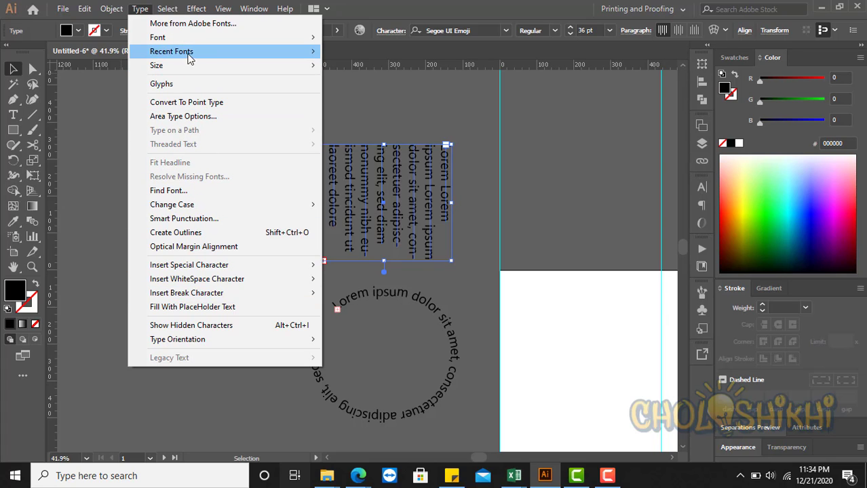
pyautogui.moveTo(180, 57)
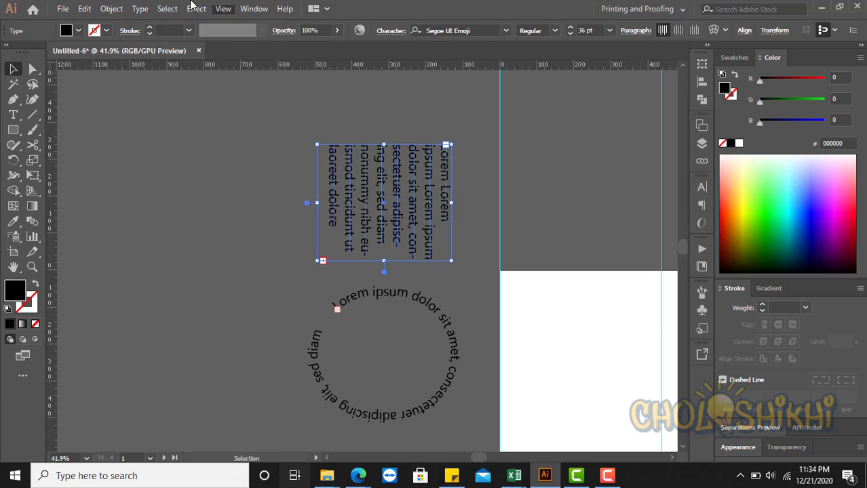
pyautogui.moveTo(91, 11)
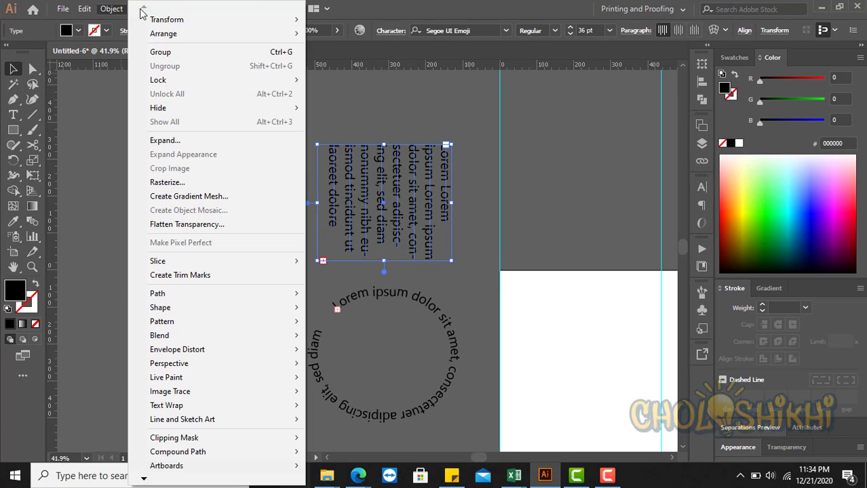
pyautogui.click(467, 3)
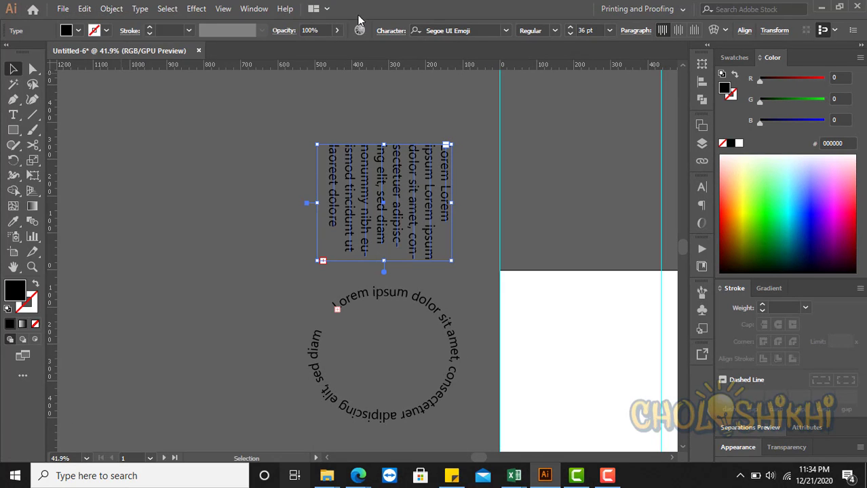
pyautogui.click(111, 8)
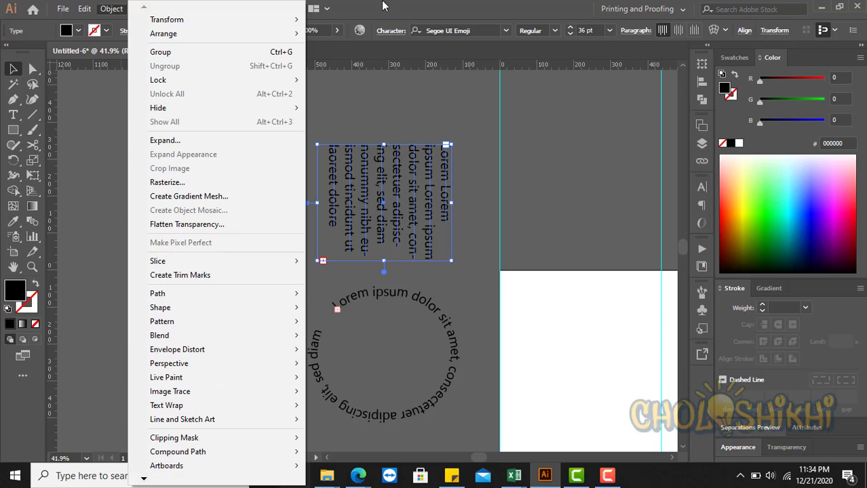
pyautogui.click(445, 5)
pyautogui.click(168, 10)
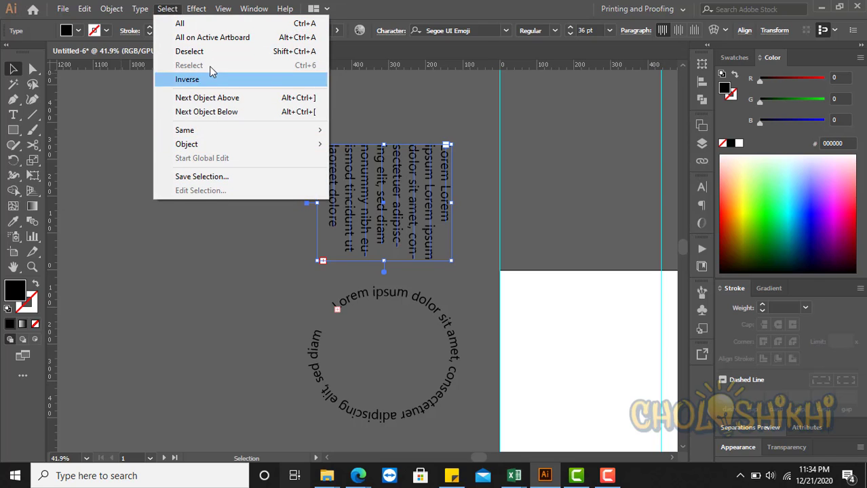
pyautogui.moveTo(199, 8)
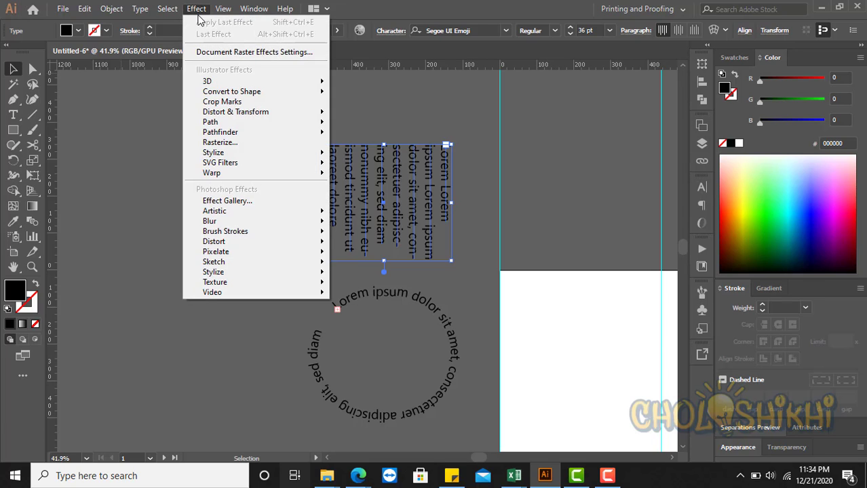
pyautogui.moveTo(231, 9)
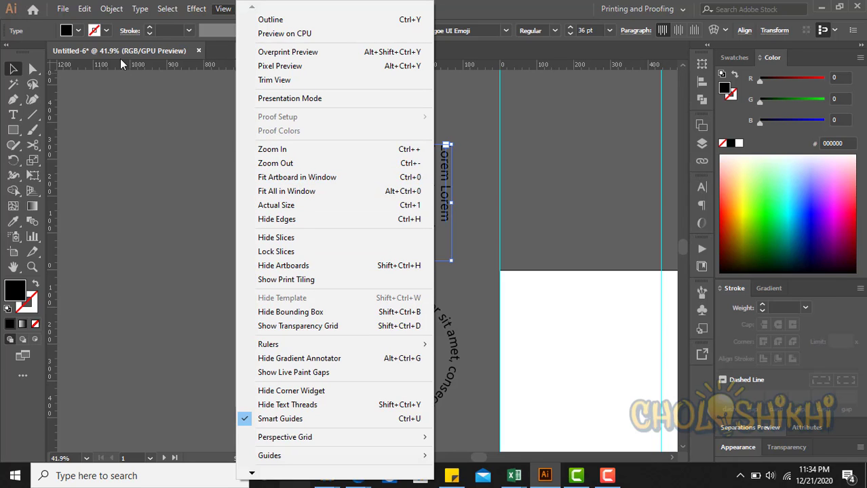
pyautogui.moveTo(136, 5)
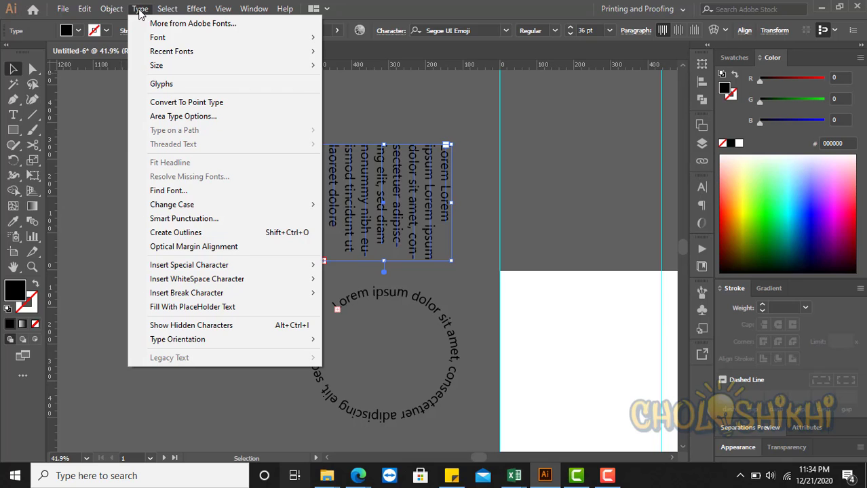
pyautogui.moveTo(112, 11)
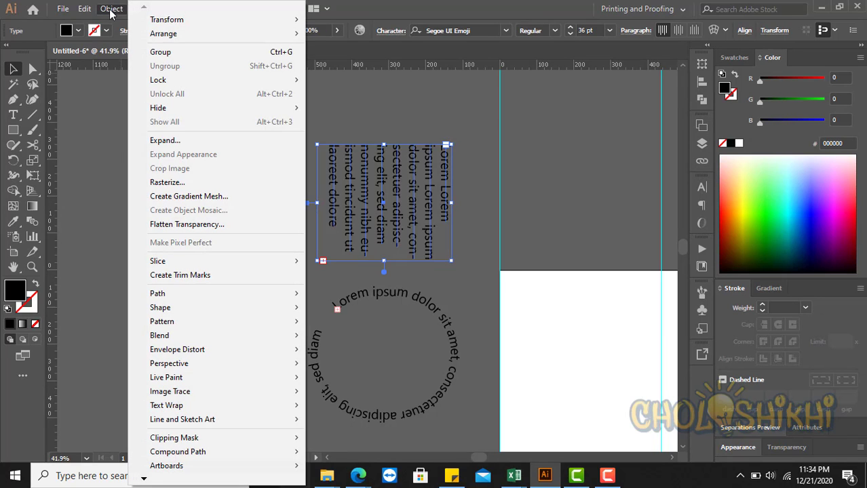
pyautogui.click(465, 5)
pyautogui.click(198, 11)
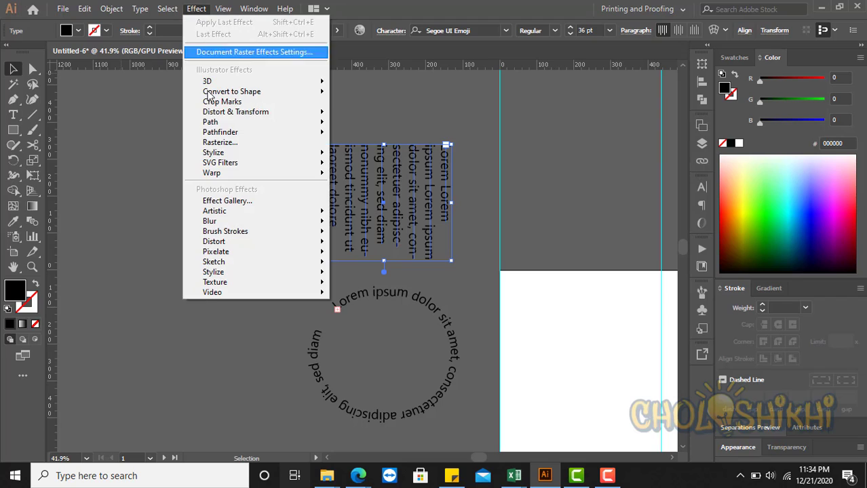
pyautogui.moveTo(169, 12)
pyautogui.moveTo(224, 11)
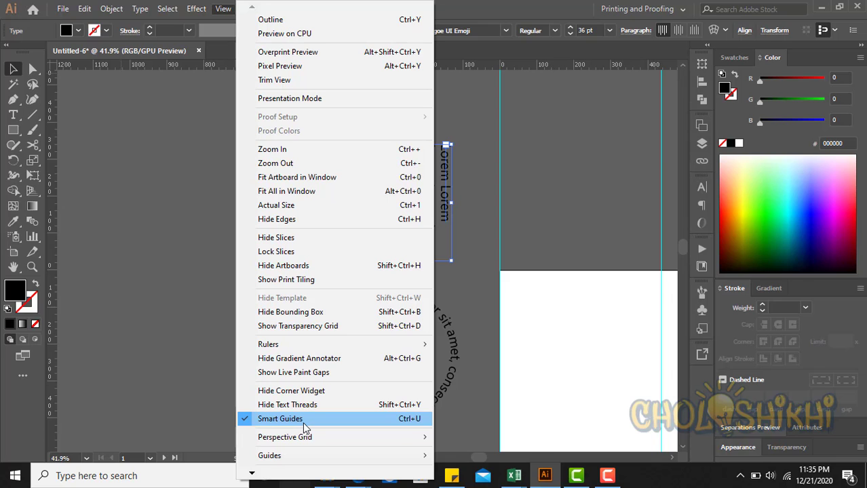
pyautogui.click(158, 191)
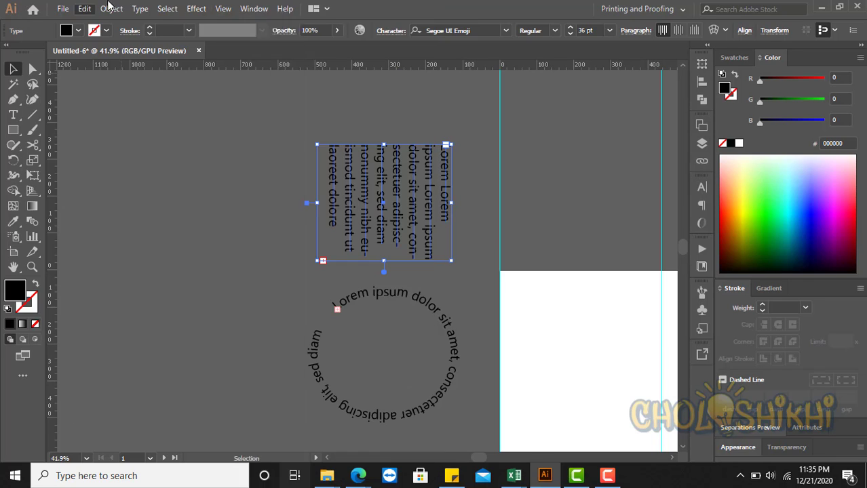
pyautogui.click(111, 9)
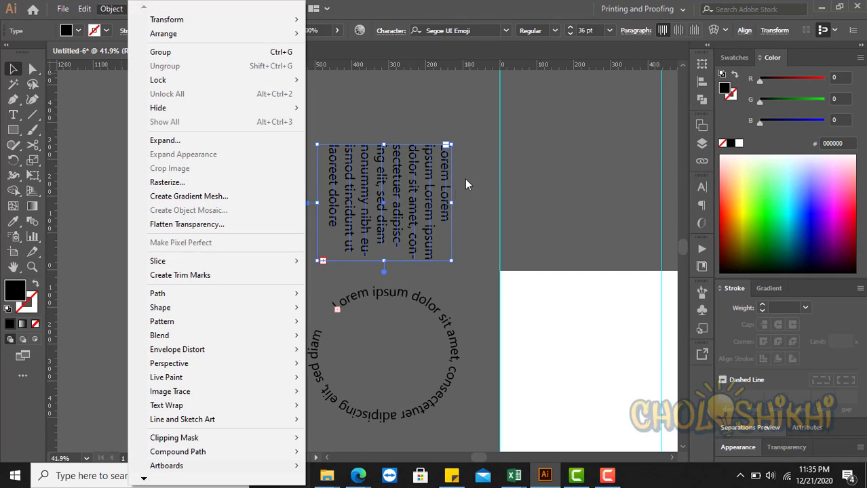
# Draw two black rectangles in the empty area above the artboard, a tall one and a wide one below it
pyautogui.click(523, 151)
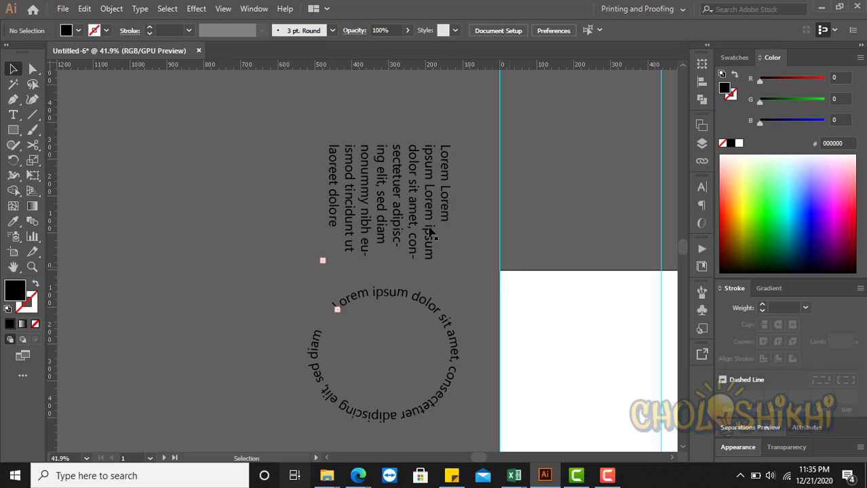
pyautogui.click(13, 130)
pyautogui.hscroll(10, 180, 163)
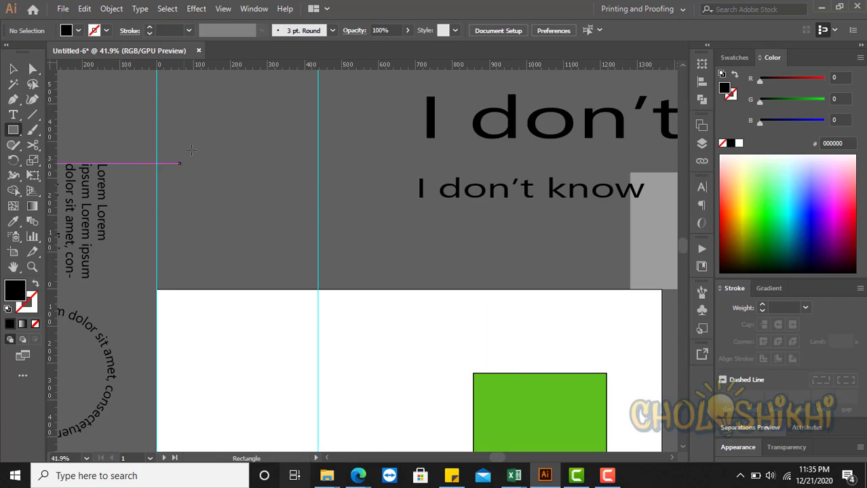
pyautogui.moveTo(195, 127)
pyautogui.mouseDown()
pyautogui.moveTo(264, 209)
pyautogui.moveTo(347, 279)
pyautogui.mouseUp()
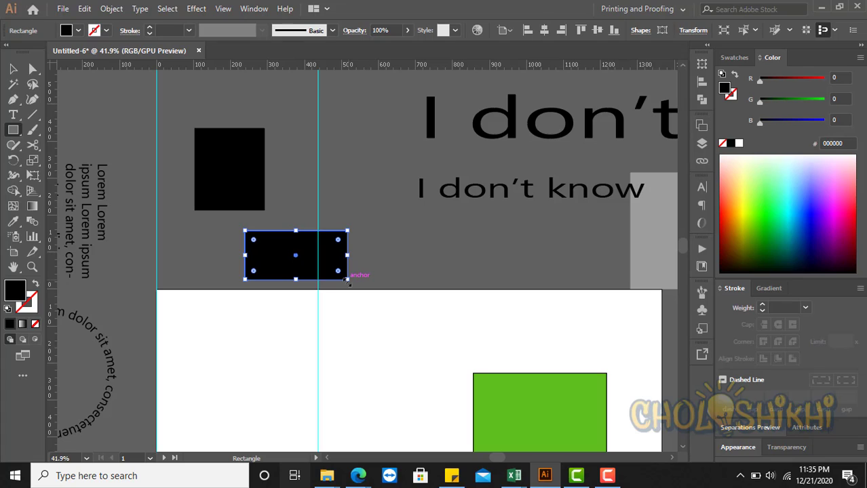
# Move the wide black rectangle against the tall one's right edge, with their top edges aligned by the smart guides
pyautogui.press('v')
pyautogui.moveTo(282, 261); pyautogui.dragTo(304, 237)
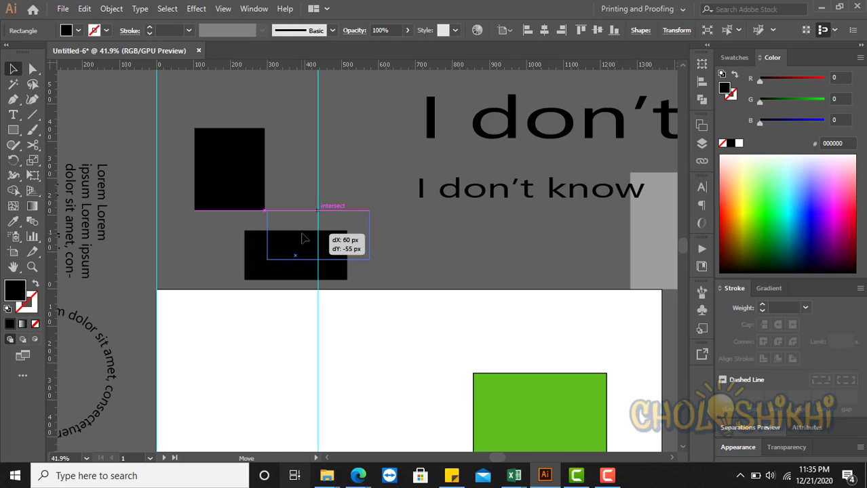
pyautogui.moveTo(301, 233); pyautogui.dragTo(299, 233)
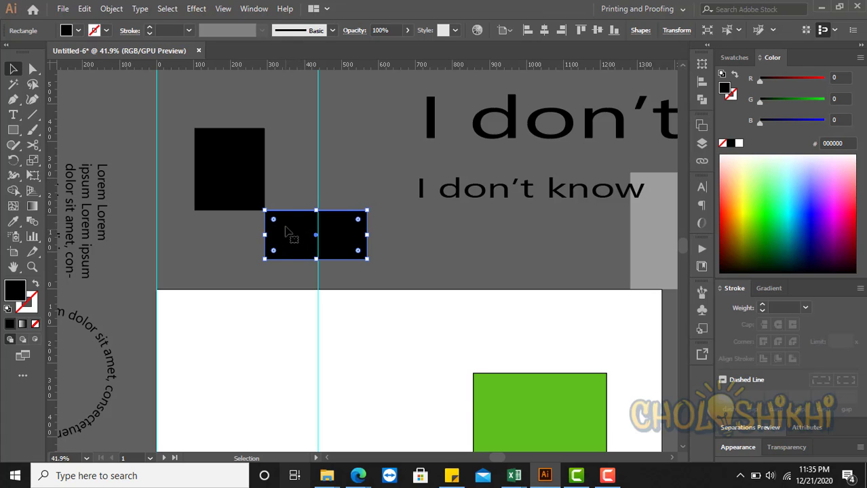
pyautogui.moveTo(285, 235); pyautogui.dragTo(287, 151)
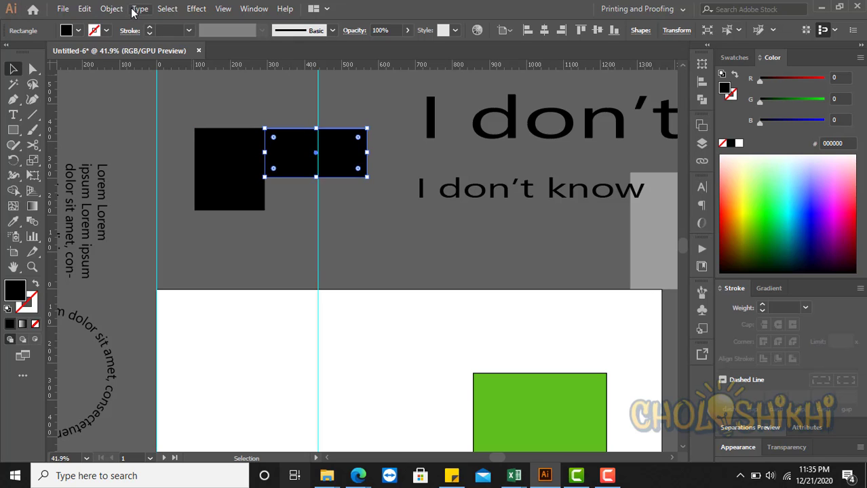
# Turn off Smart Guides and move the wide black rectangle freely onto the tall rectangle's upper edge
pyautogui.click(196, 9)
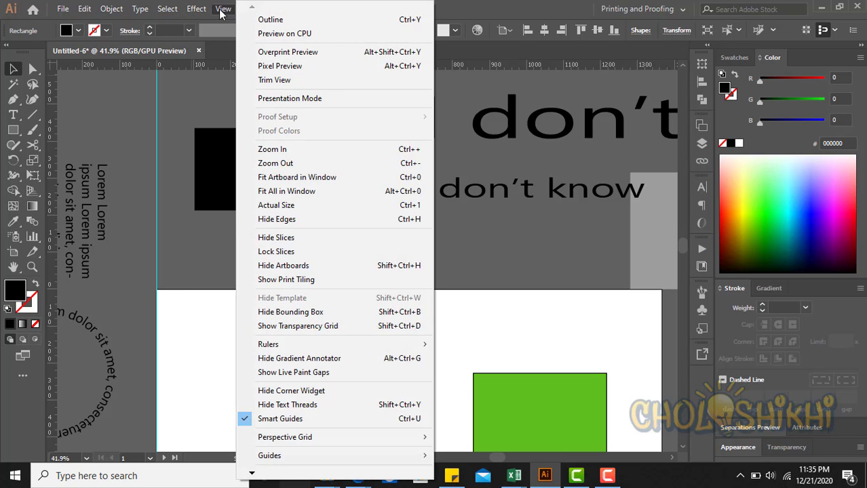
pyautogui.click(247, 419)
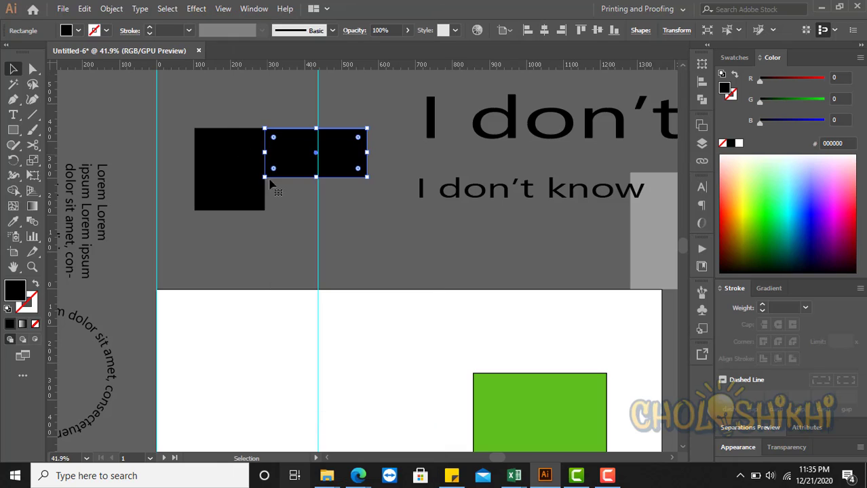
pyautogui.click(274, 194)
pyautogui.moveTo(280, 148); pyautogui.dragTo(211, 99)
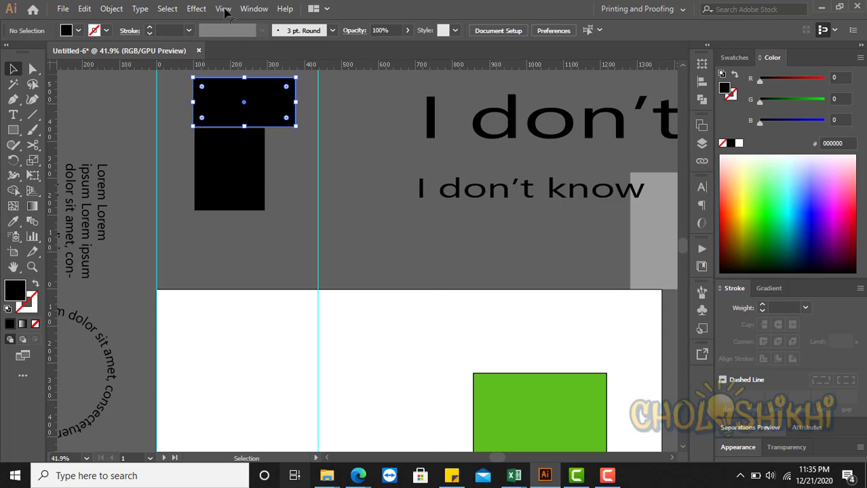
# Turn on Smart Guides and move the wide rectangle just below the tall one, aligned to its left edge
pyautogui.click(224, 9)
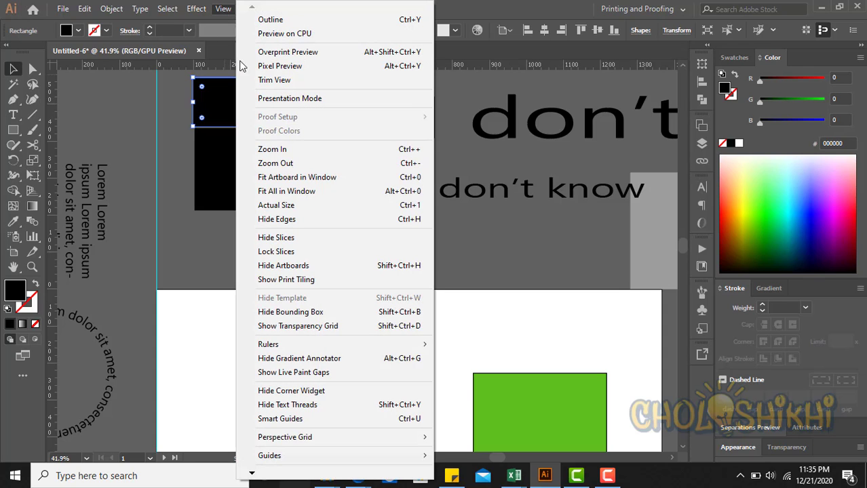
pyautogui.click(280, 418)
pyautogui.moveTo(225, 109); pyautogui.dragTo(220, 251)
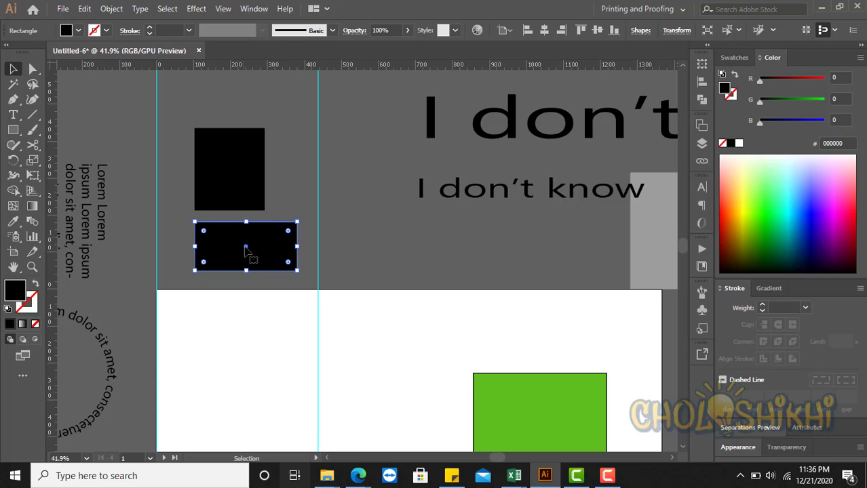
# Review the Guides & Grid and Smart Guides settings in the preferences
pyautogui.press('a')
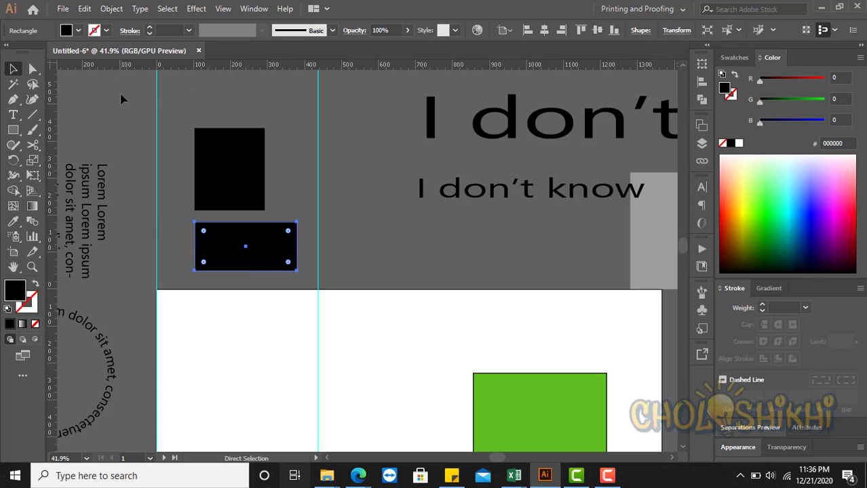
pyautogui.hotkey('ctrl', 'k')
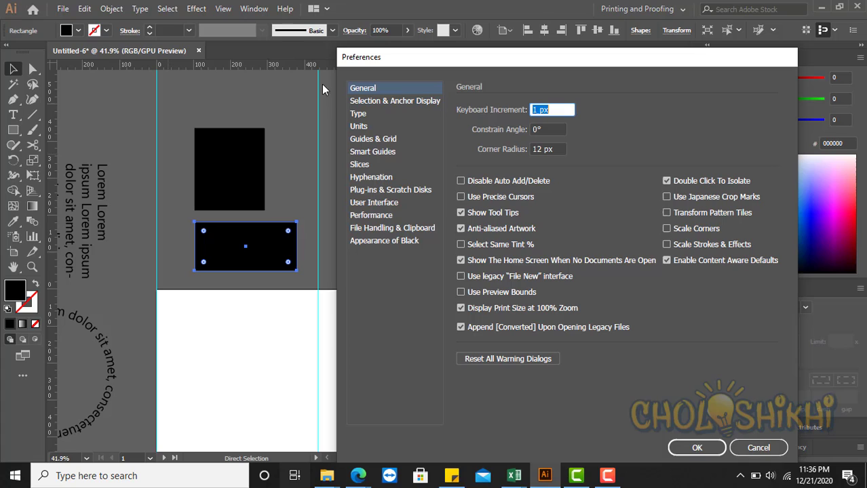
pyautogui.click(370, 142)
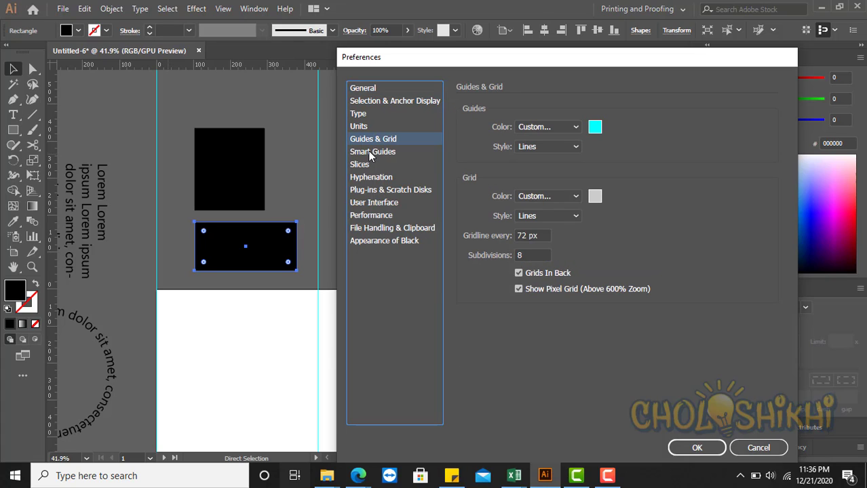
pyautogui.click(370, 152)
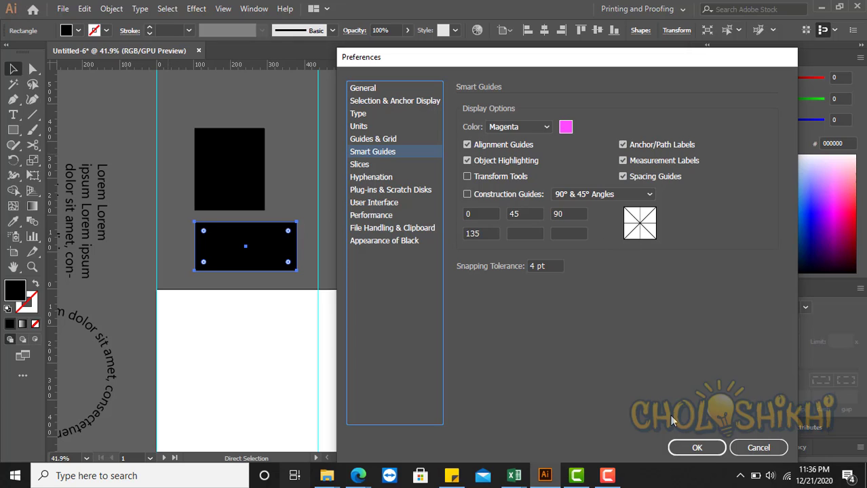
pyautogui.click(705, 448)
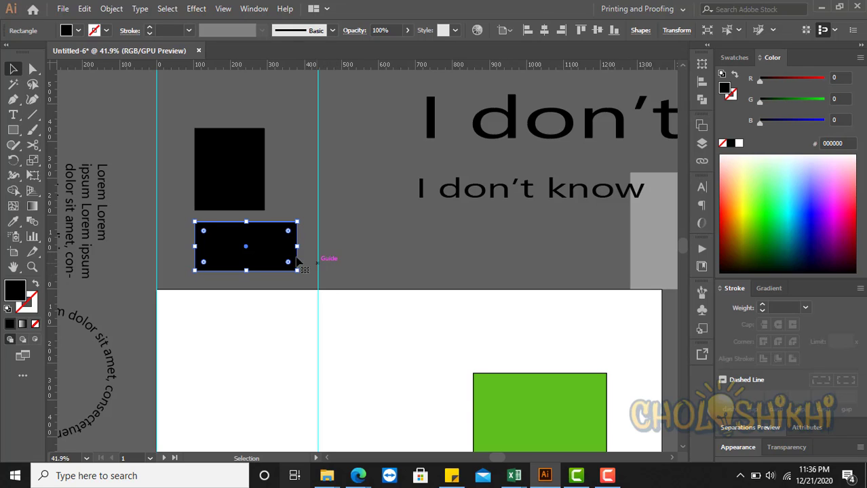
pyautogui.click(350, 240)
pyautogui.click(253, 250)
pyautogui.click(252, 10)
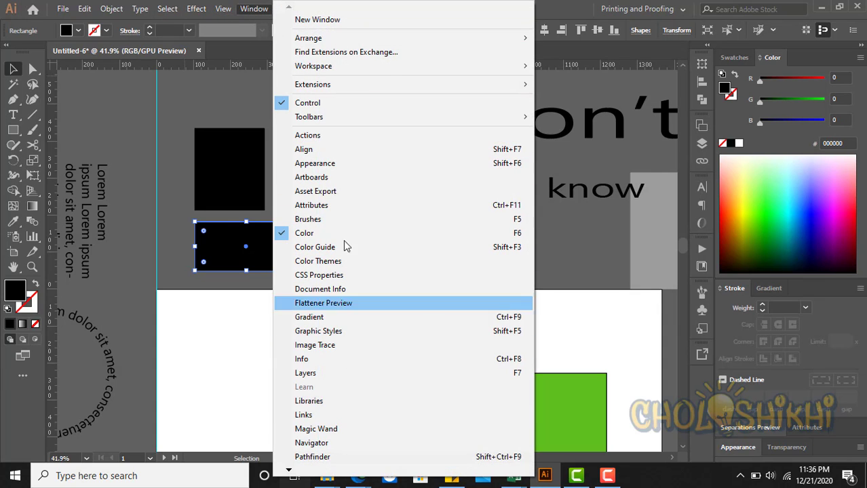
pyautogui.click(170, 114)
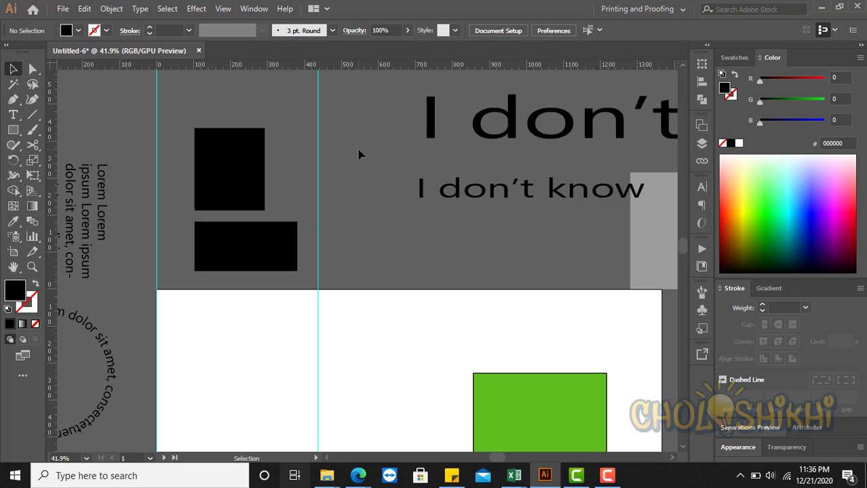
pyautogui.moveTo(175, 106); pyautogui.dragTo(345, 289)
pyautogui.click(347, 255)
# Switch to the Google Meet call in the Edge browser
pyautogui.moveTo(365, 479)
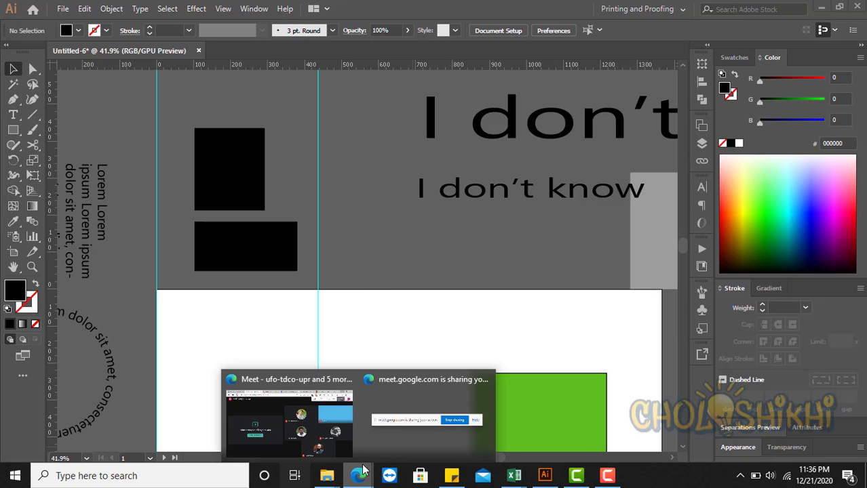
pyautogui.click(297, 431)
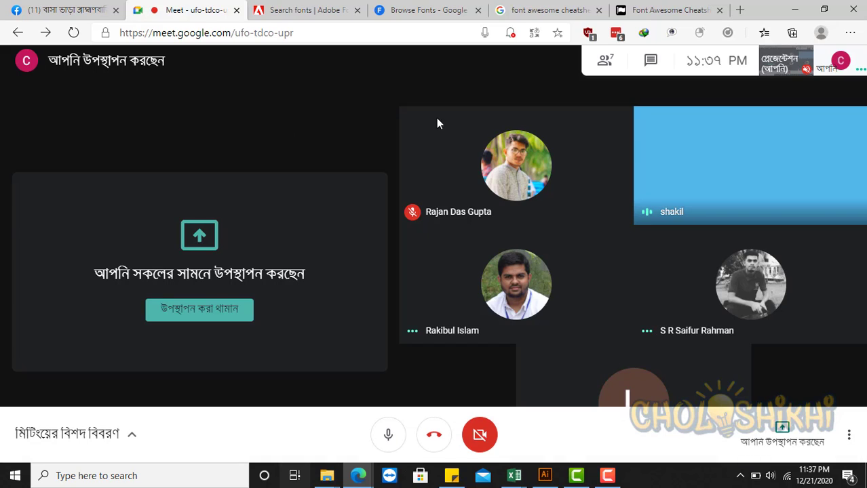
pyautogui.moveTo(420, 138)
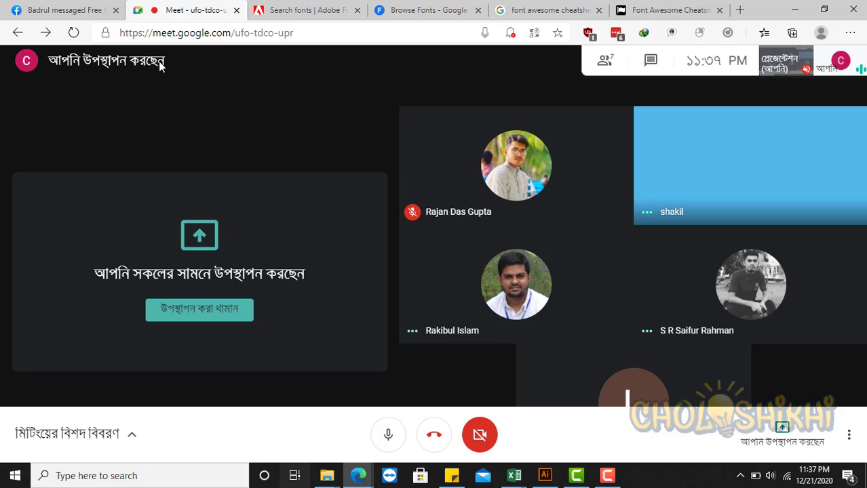
# Check the Free Graphics group chat on Facebook and the Google Fonts page, and return to the Google Meet call
pyautogui.click(44, 8)
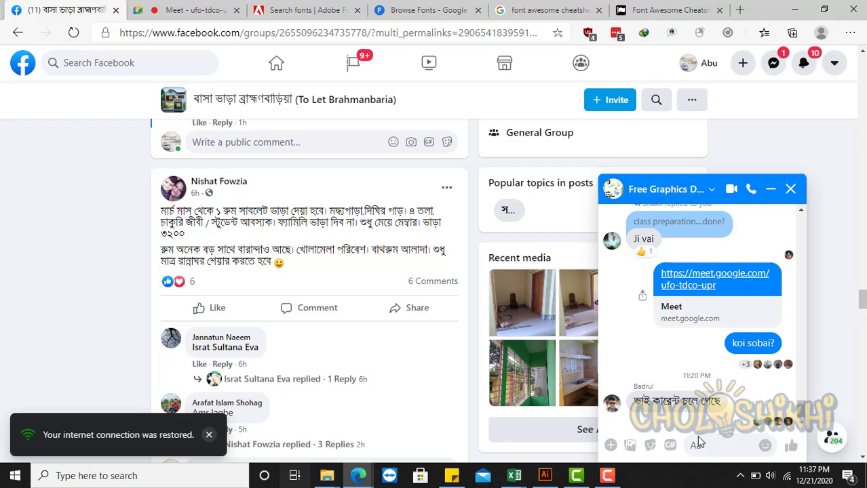
pyautogui.click(697, 436)
pyautogui.click(407, 10)
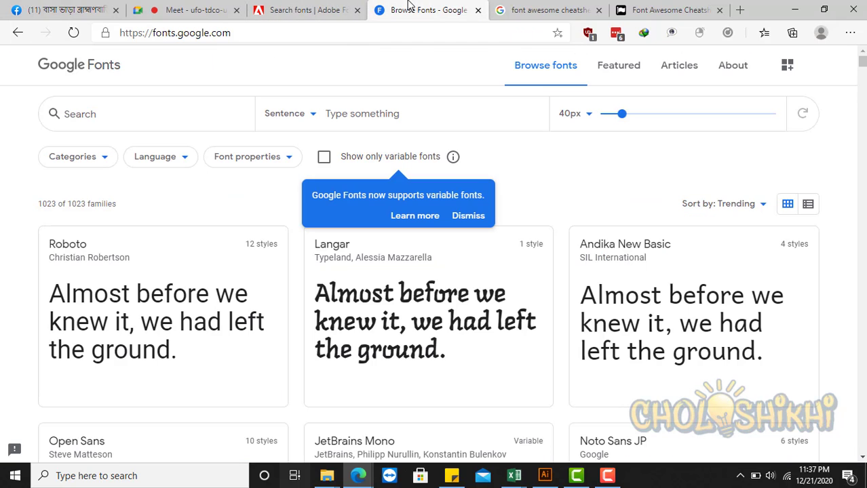
pyautogui.click(194, 9)
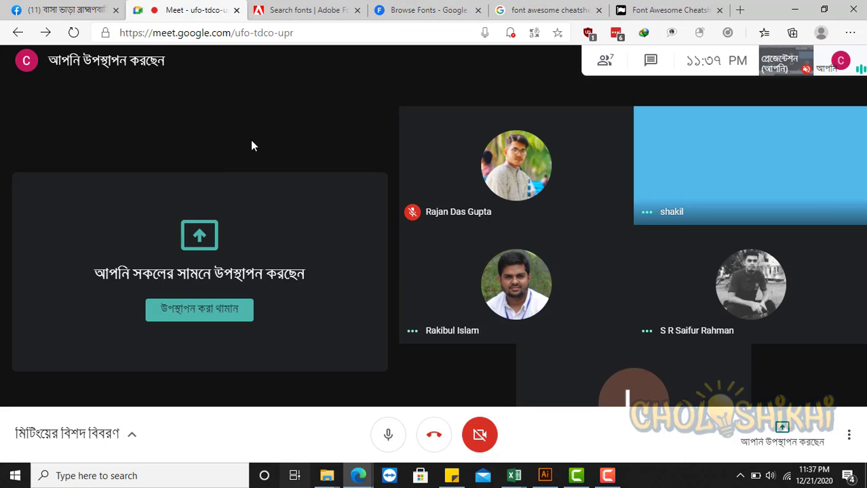
# Leave the Google Meet class call
pyautogui.moveTo(458, 207)
pyautogui.moveTo(400, 117)
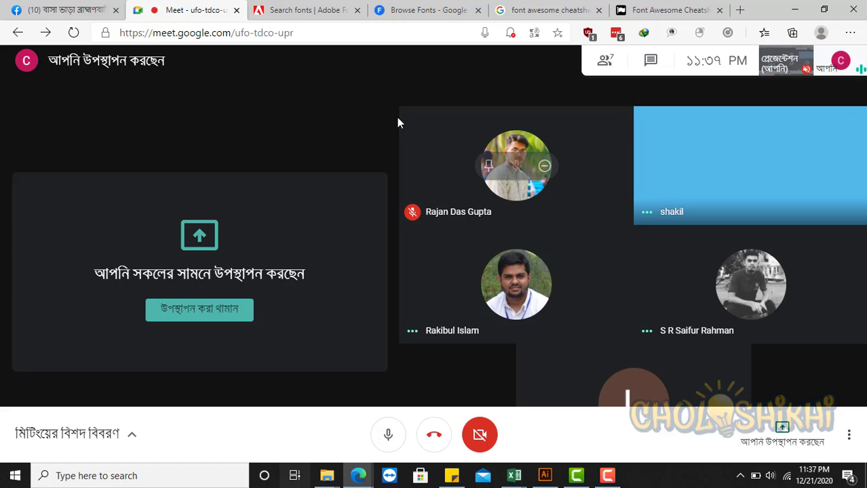
pyautogui.moveTo(408, 134)
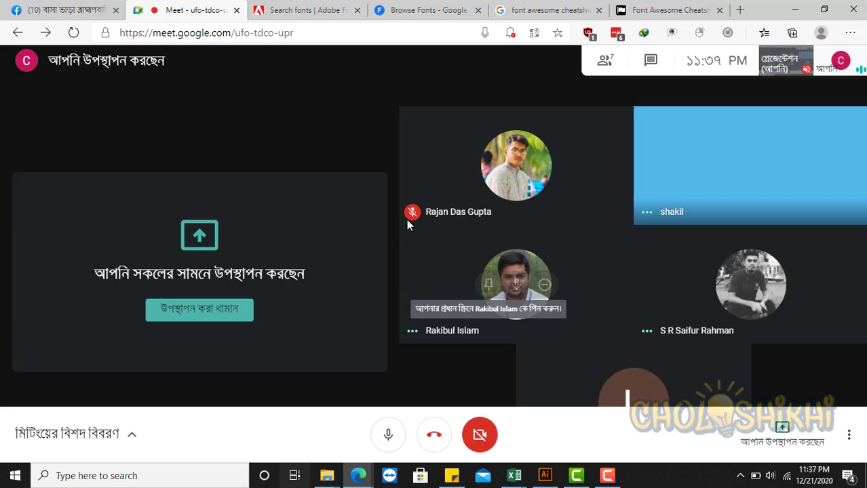
pyautogui.moveTo(407, 180)
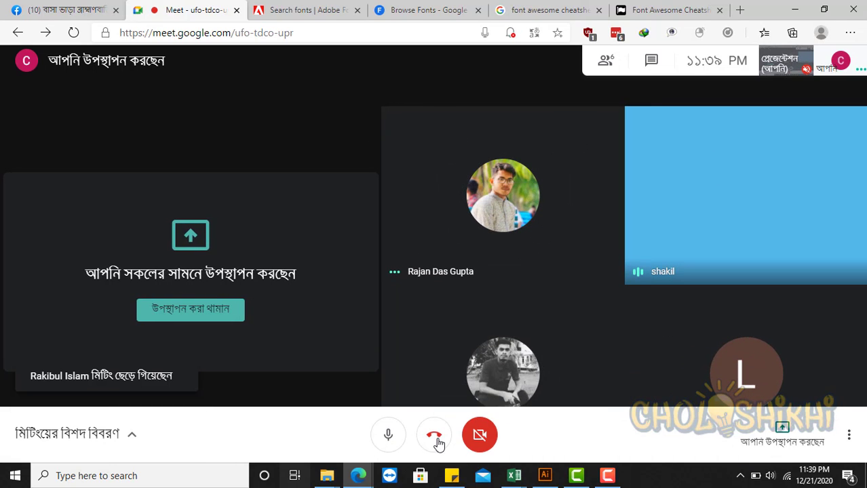
pyautogui.click(434, 438)
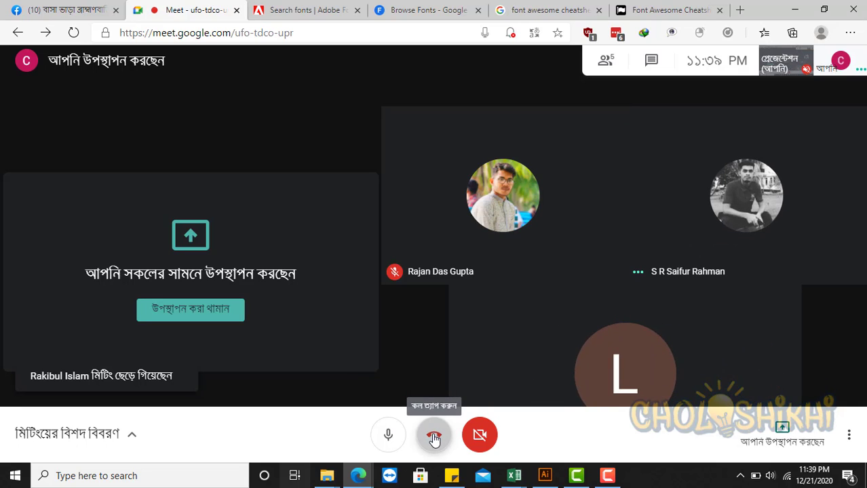